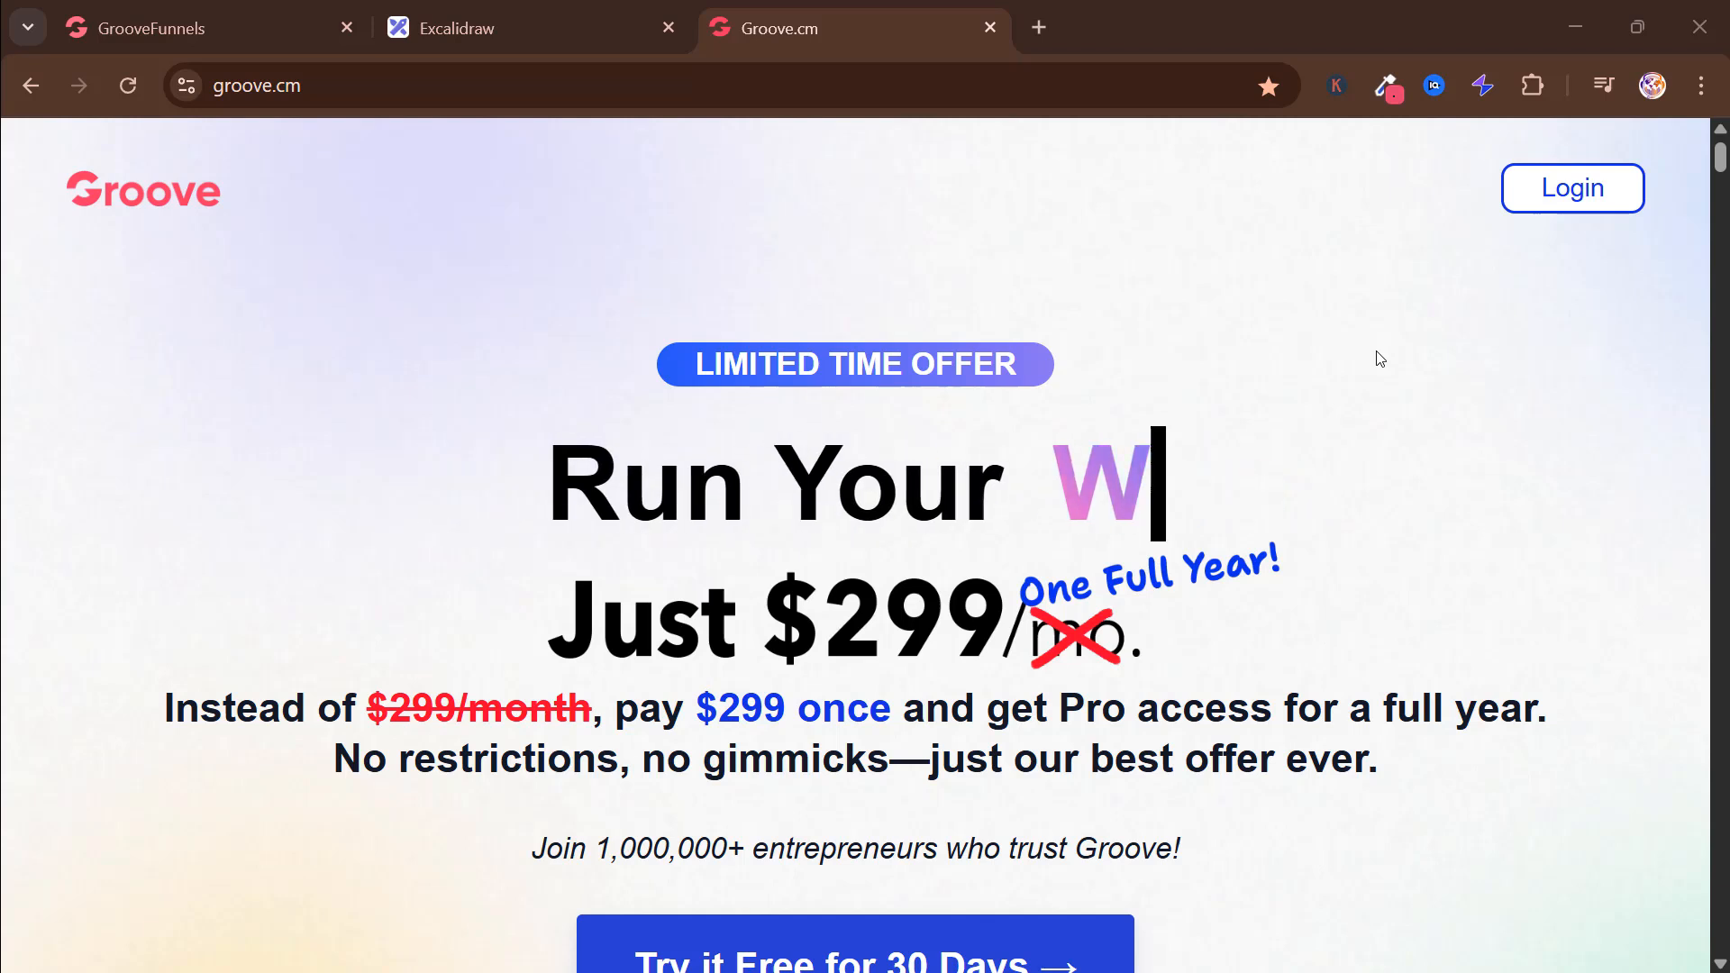
Step: Examine the groove.cm homepage from the limited-time offer through the GroovePages, GrooveFunnels, GrooveSell and GrooveMail sections
left_click_drag(301, 85, 217, 114)
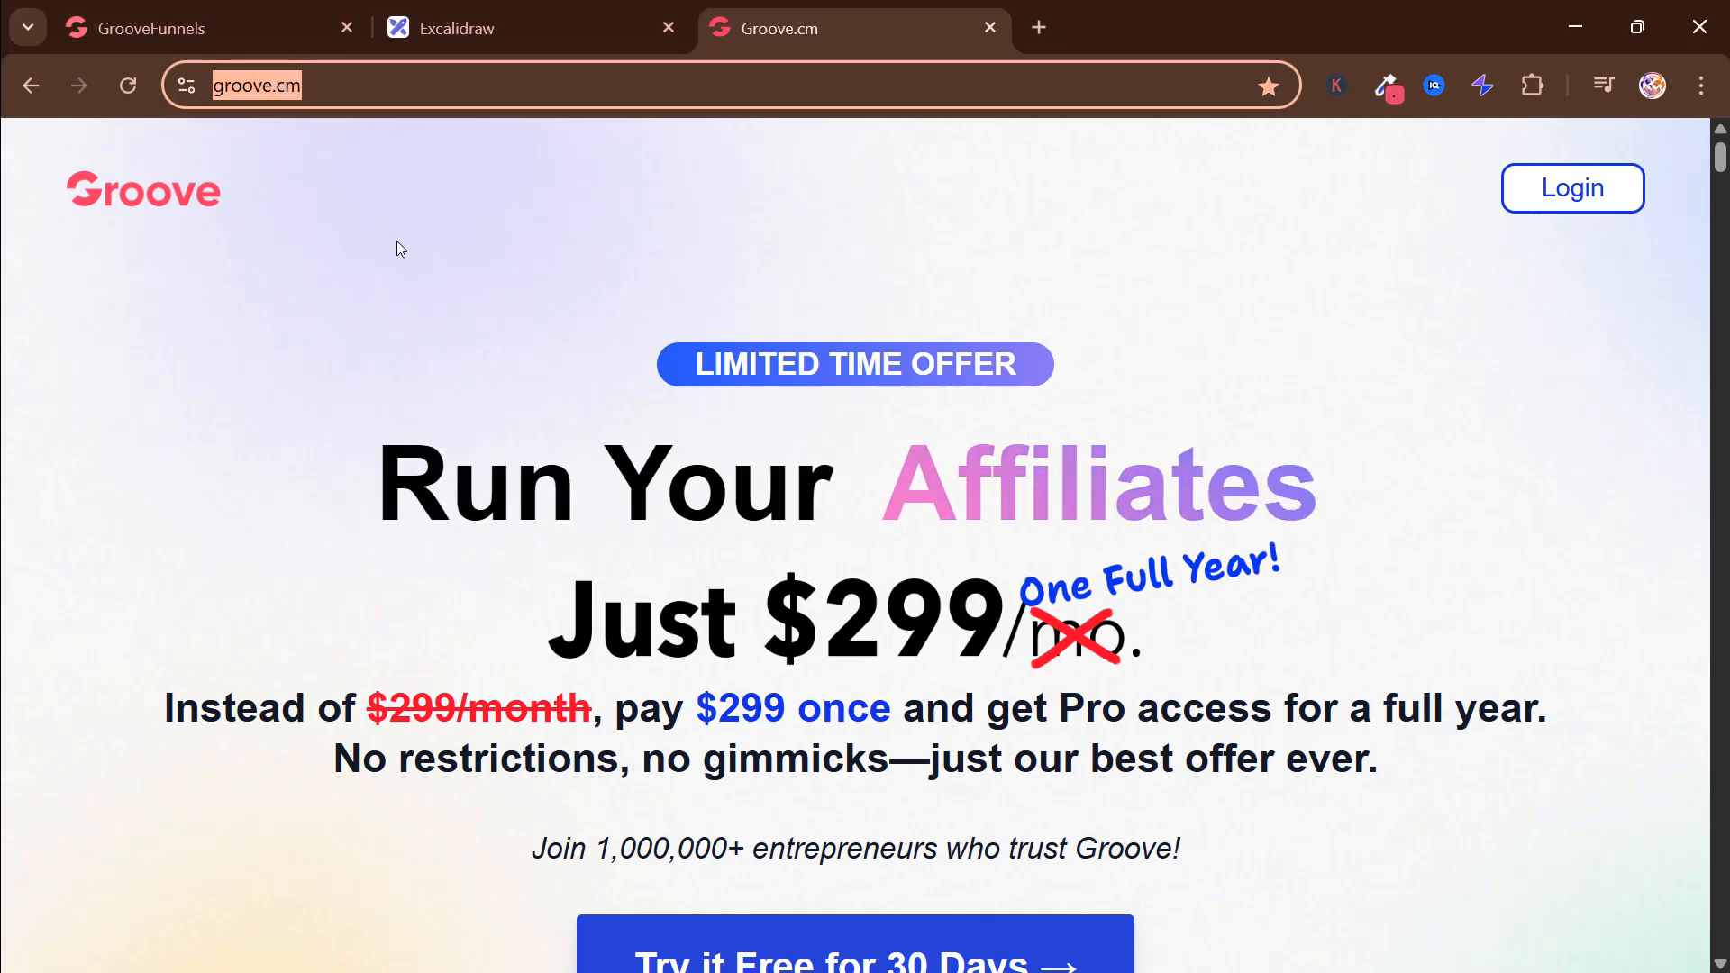
left_click(430, 252)
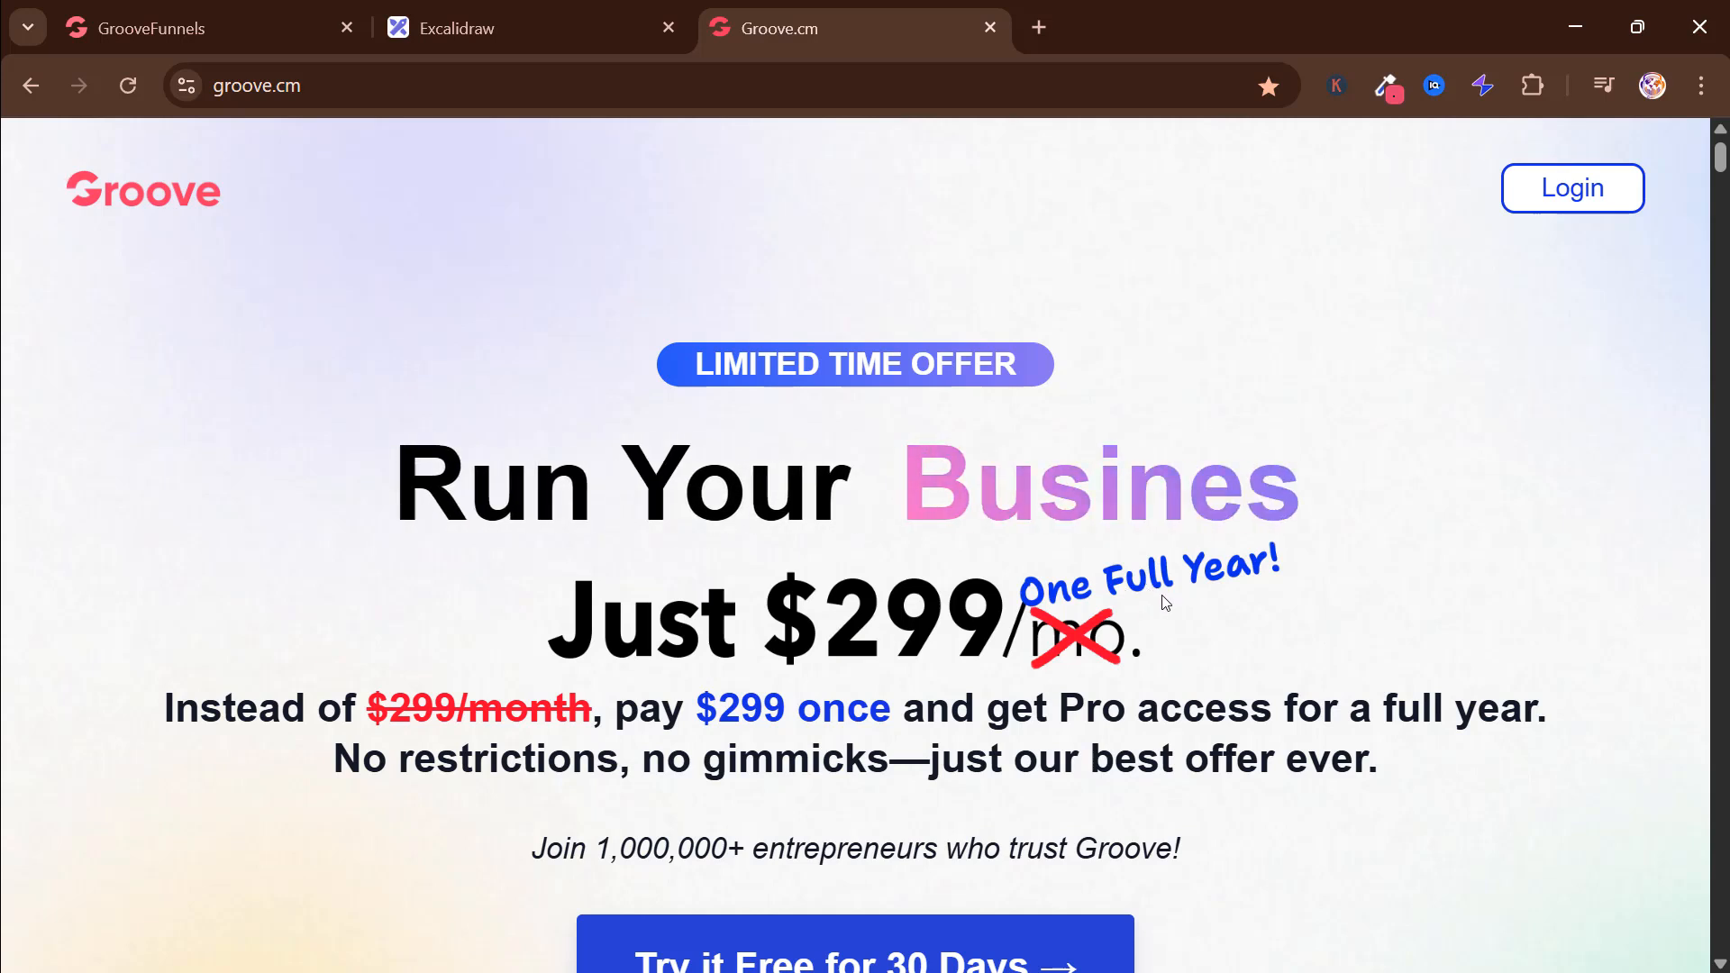
scroll(1172, 586, "down", 2)
scroll(1207, 504, "up", 2)
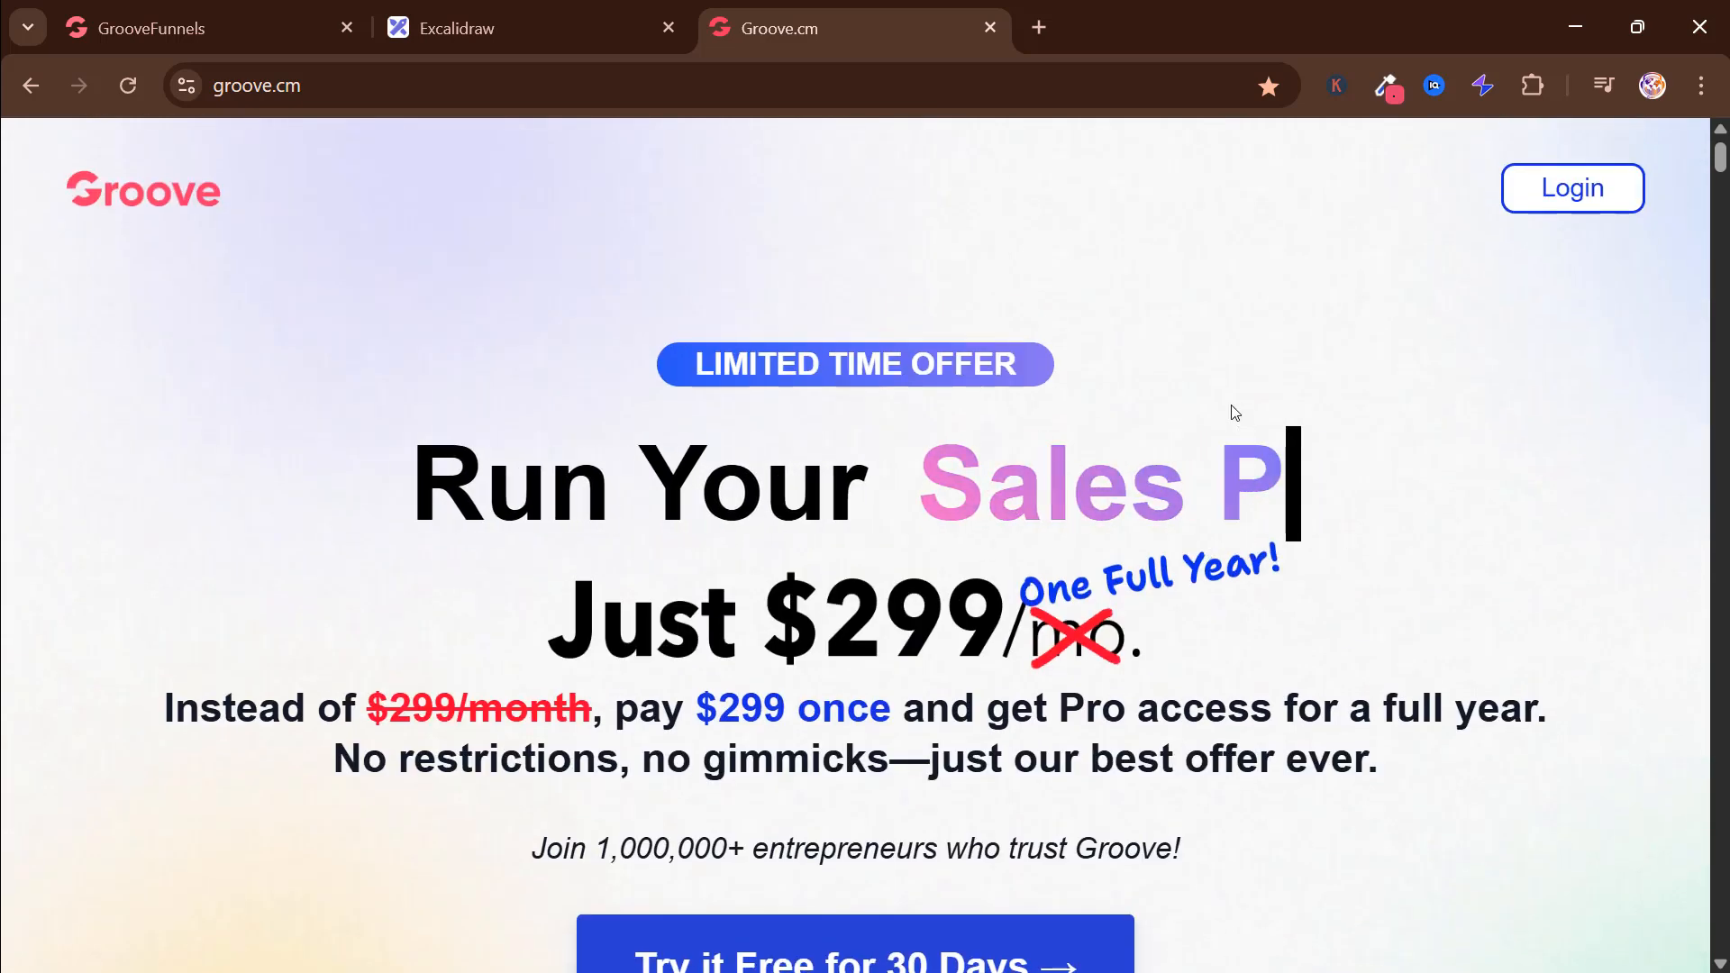
scroll(1232, 410, "down", 15)
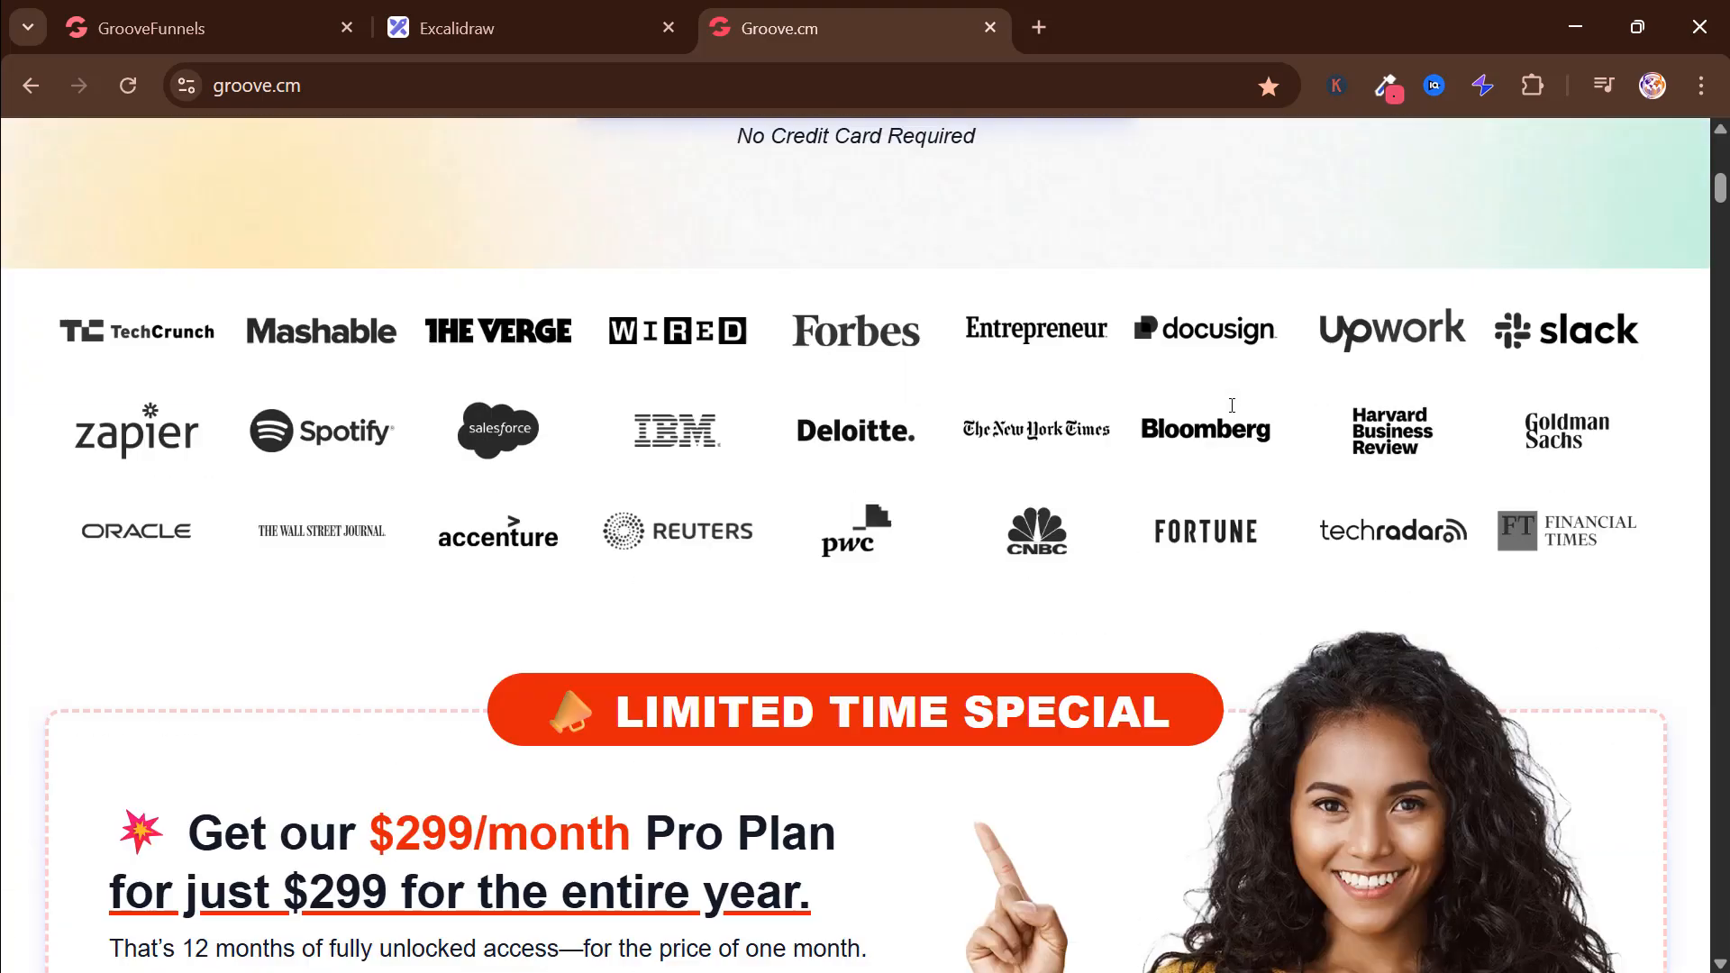
scroll(1231, 408, "down", 20)
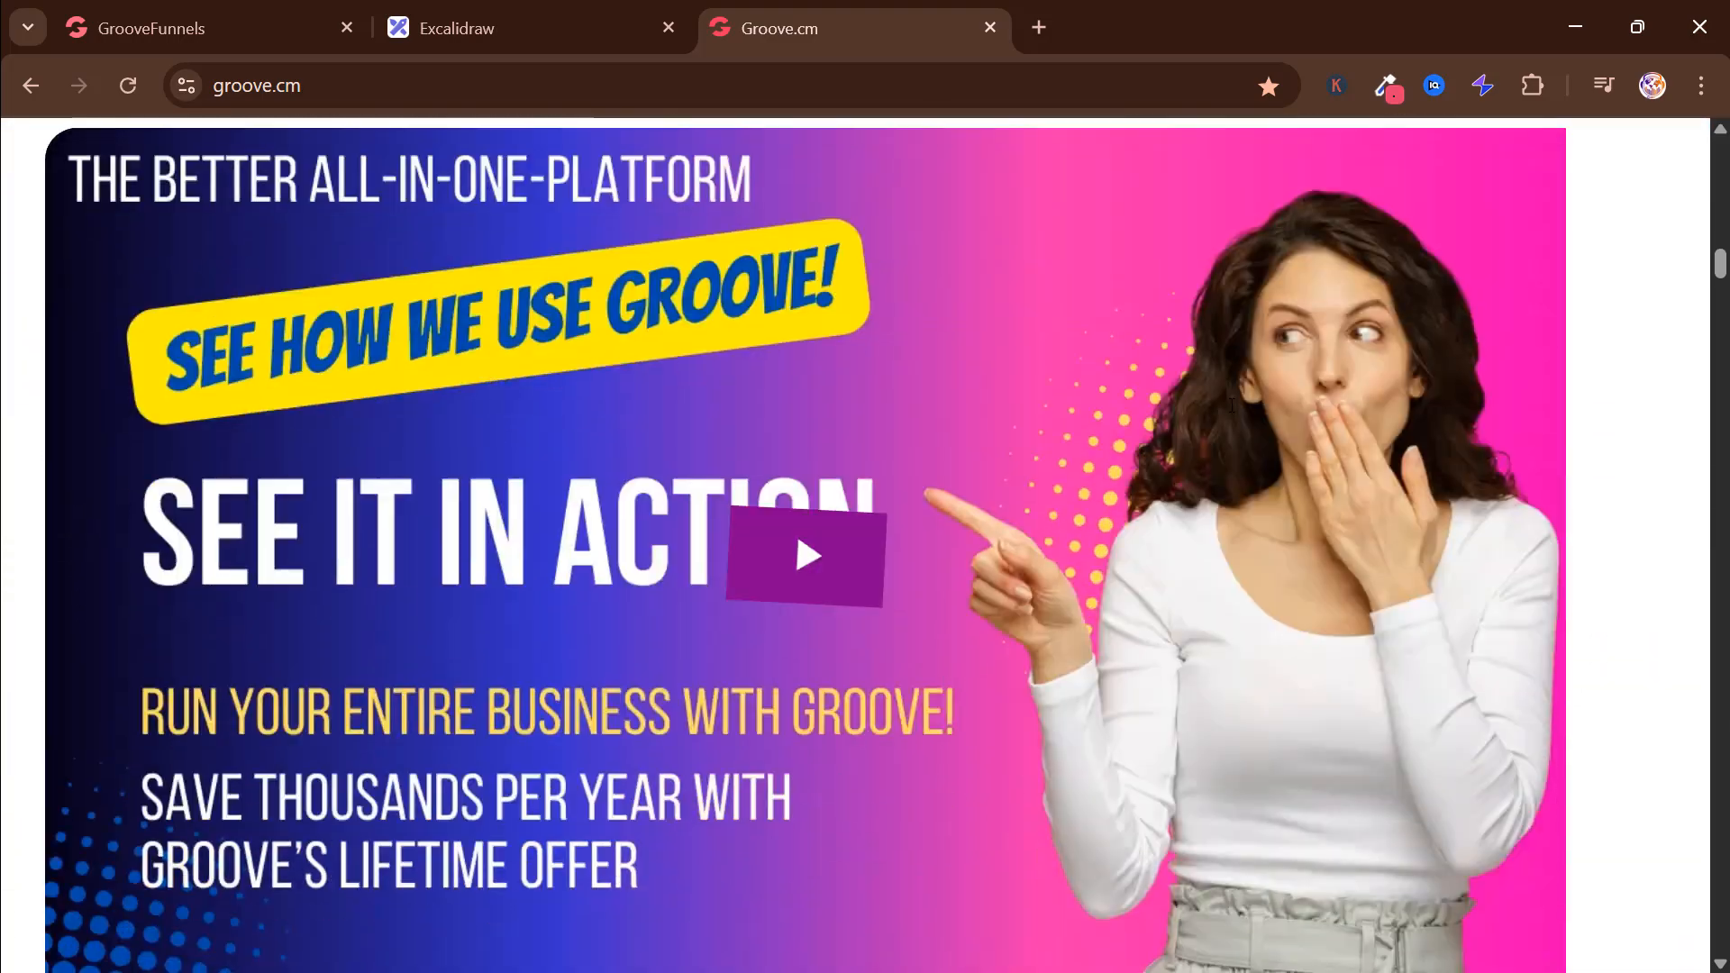
scroll(1233, 413, "down", 20)
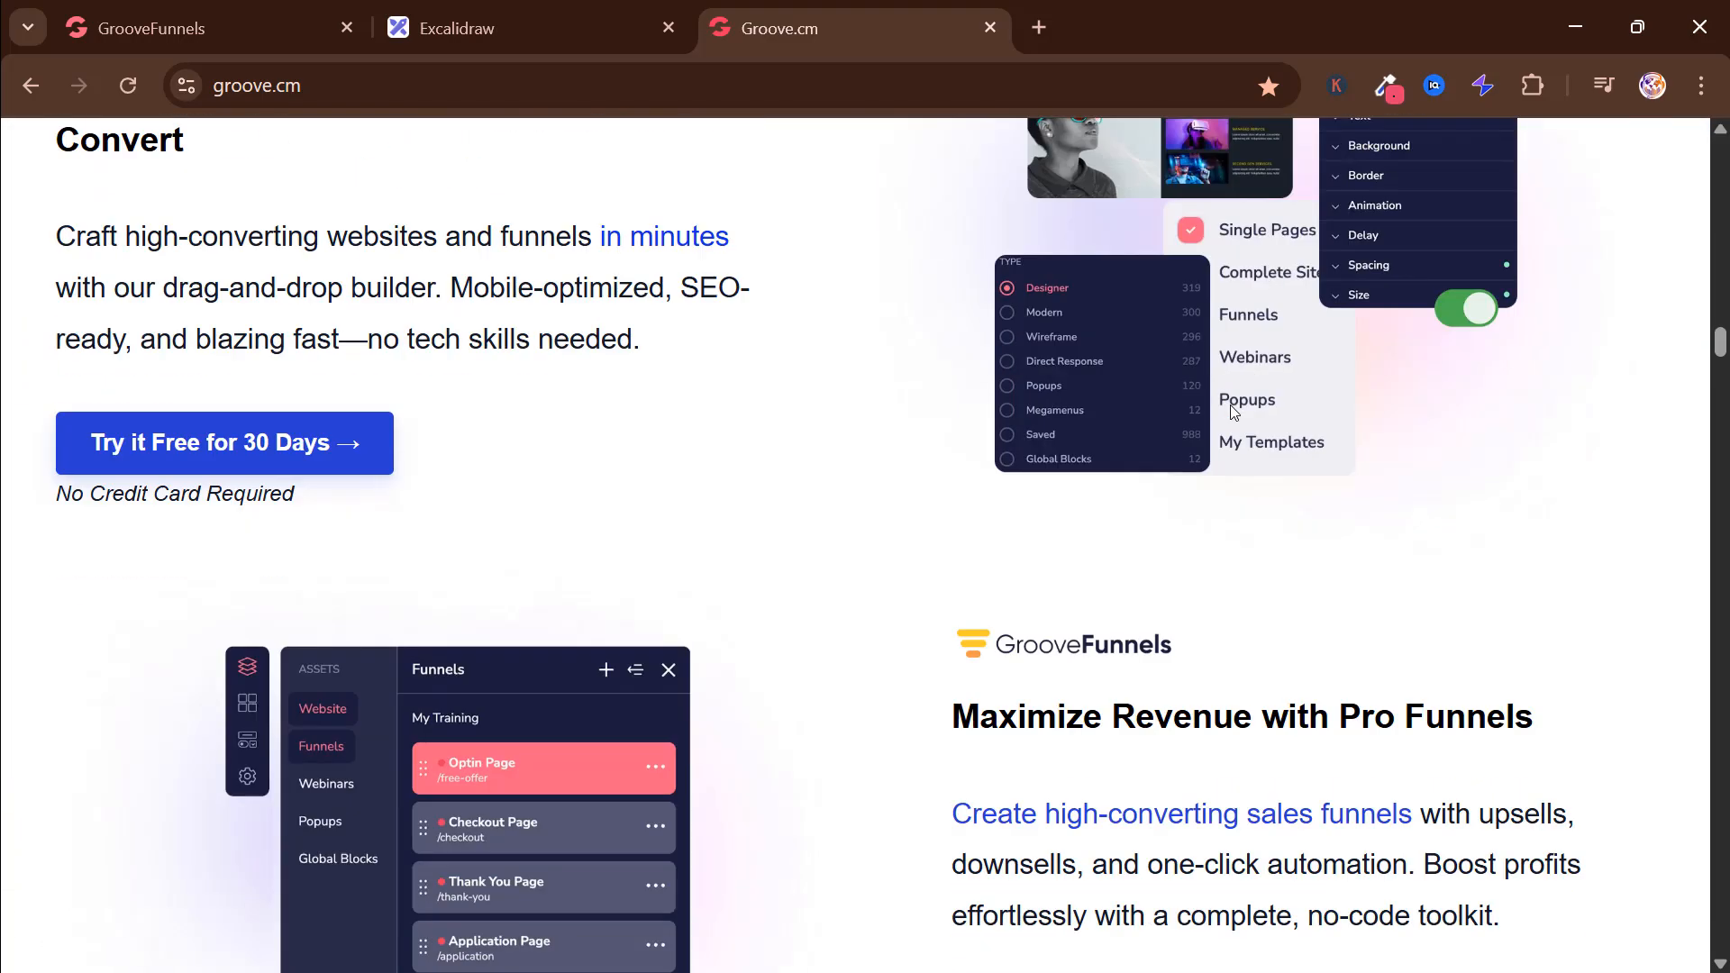
scroll(1233, 413, "down", 13)
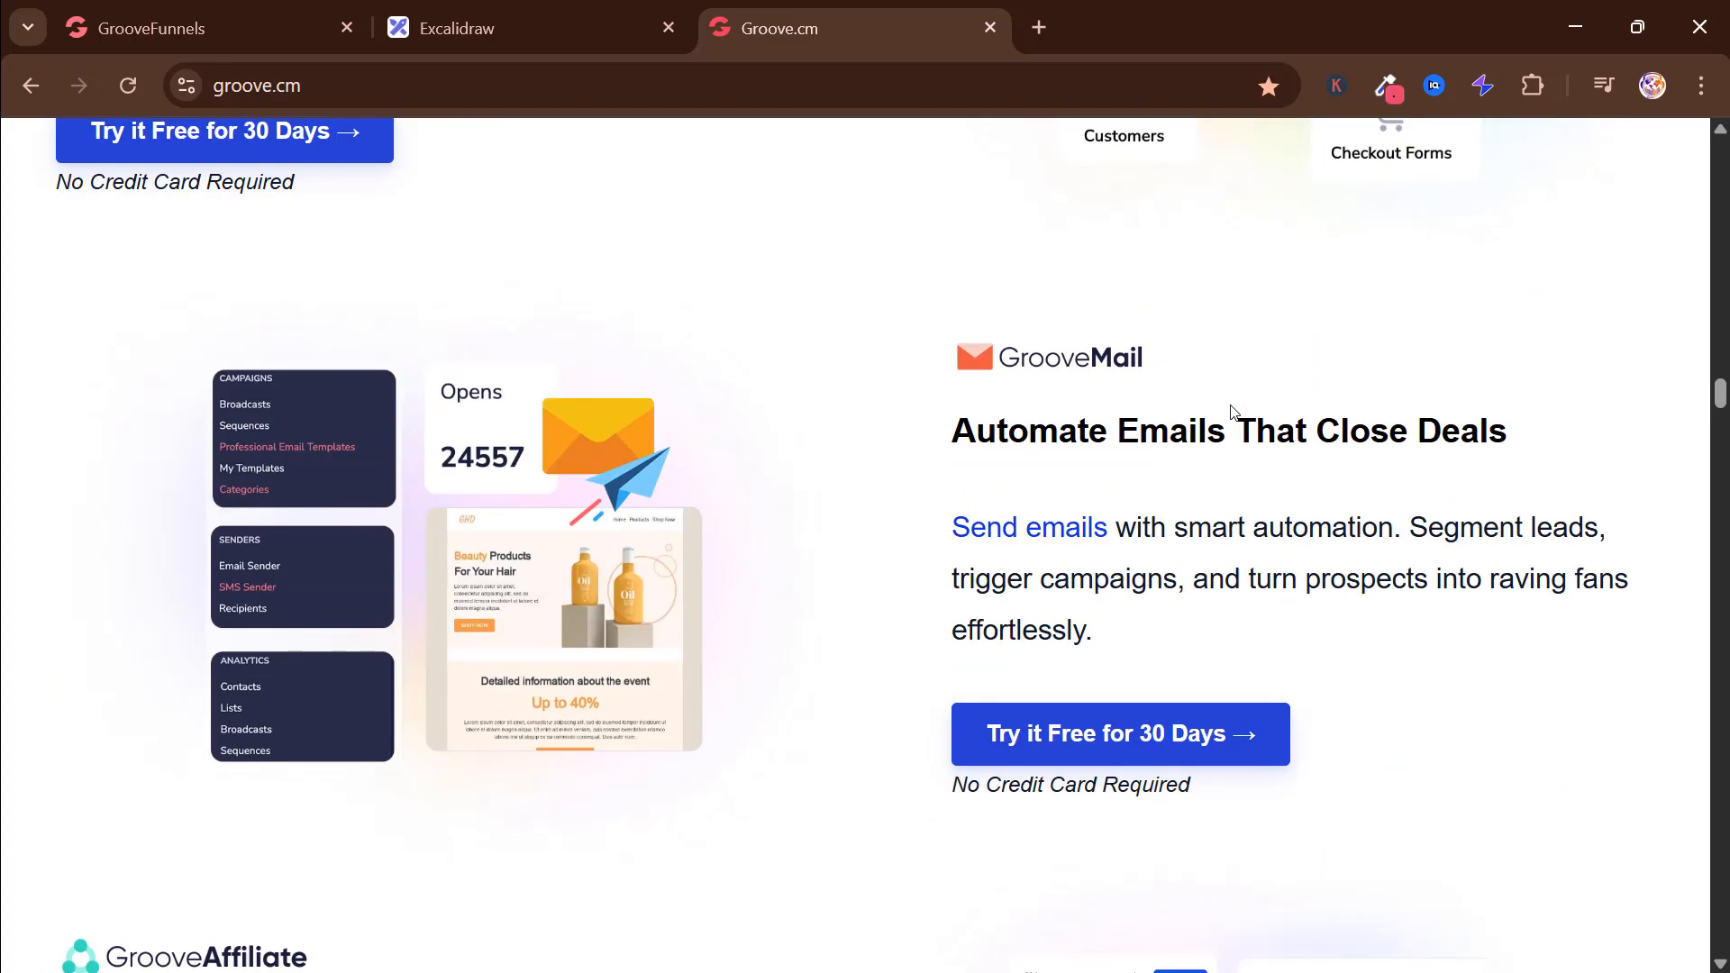
scroll(1231, 414, "up", 4)
scroll(736, 537, "up", 2)
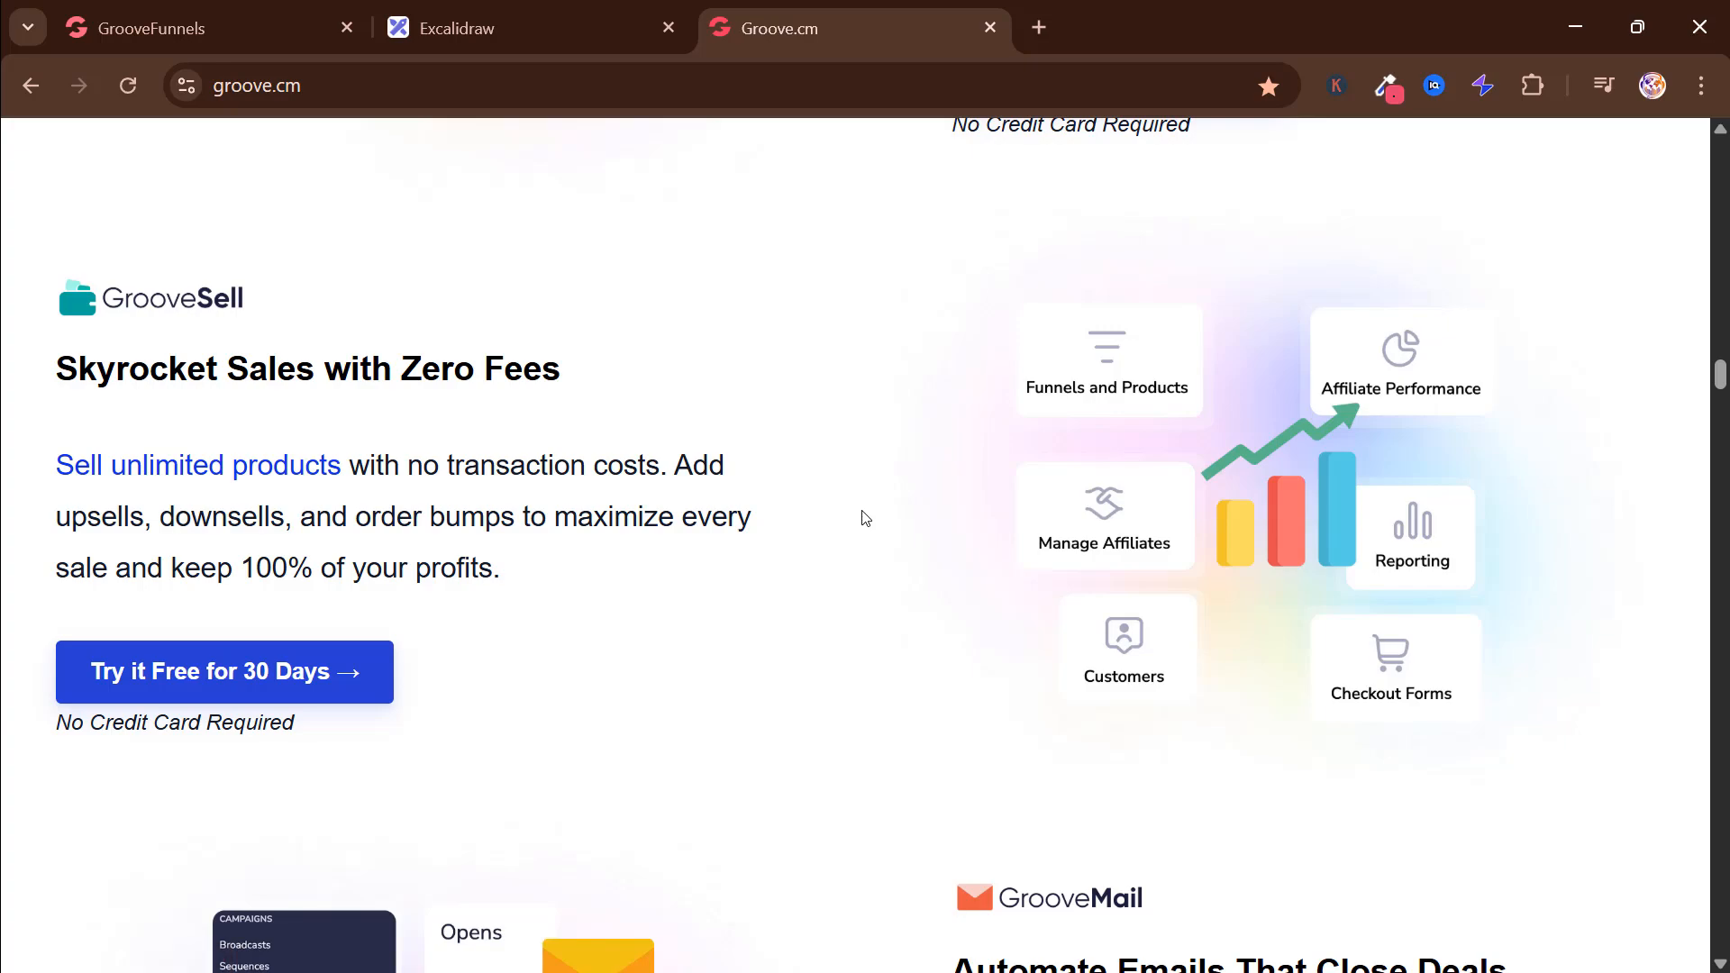
Step: Review the homepage's Pro Plan special and the 30-day free trial offer again
scroll(844, 441, "up", 20)
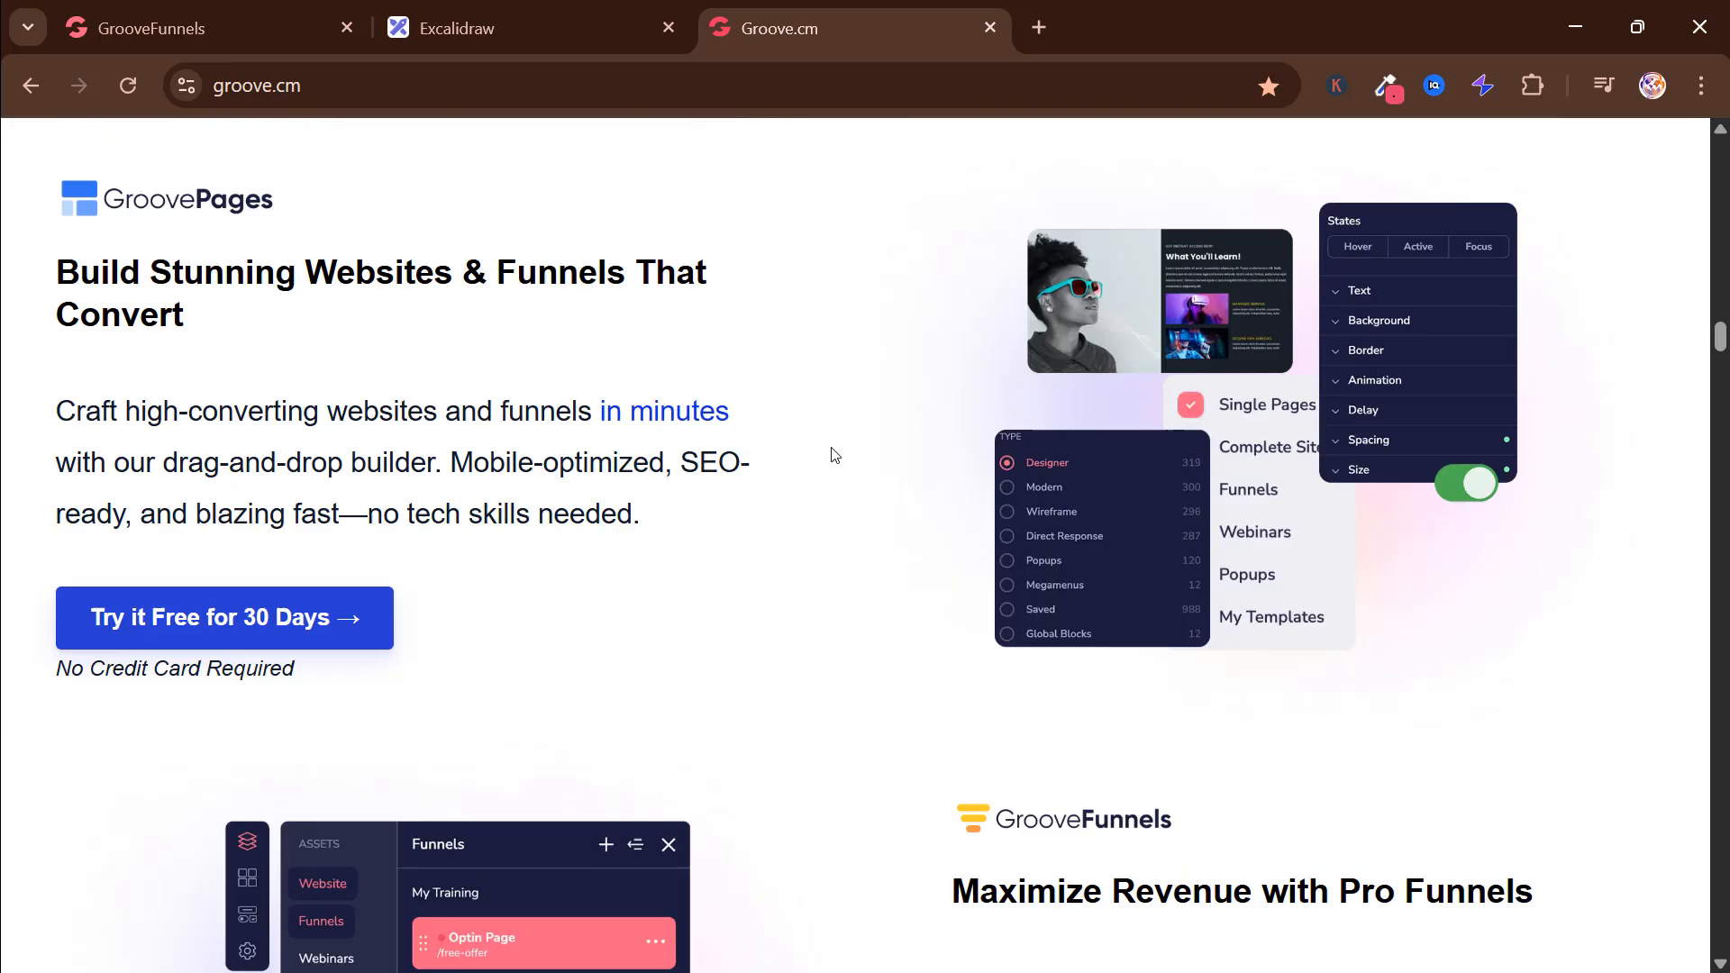
scroll(835, 455, "up", 15)
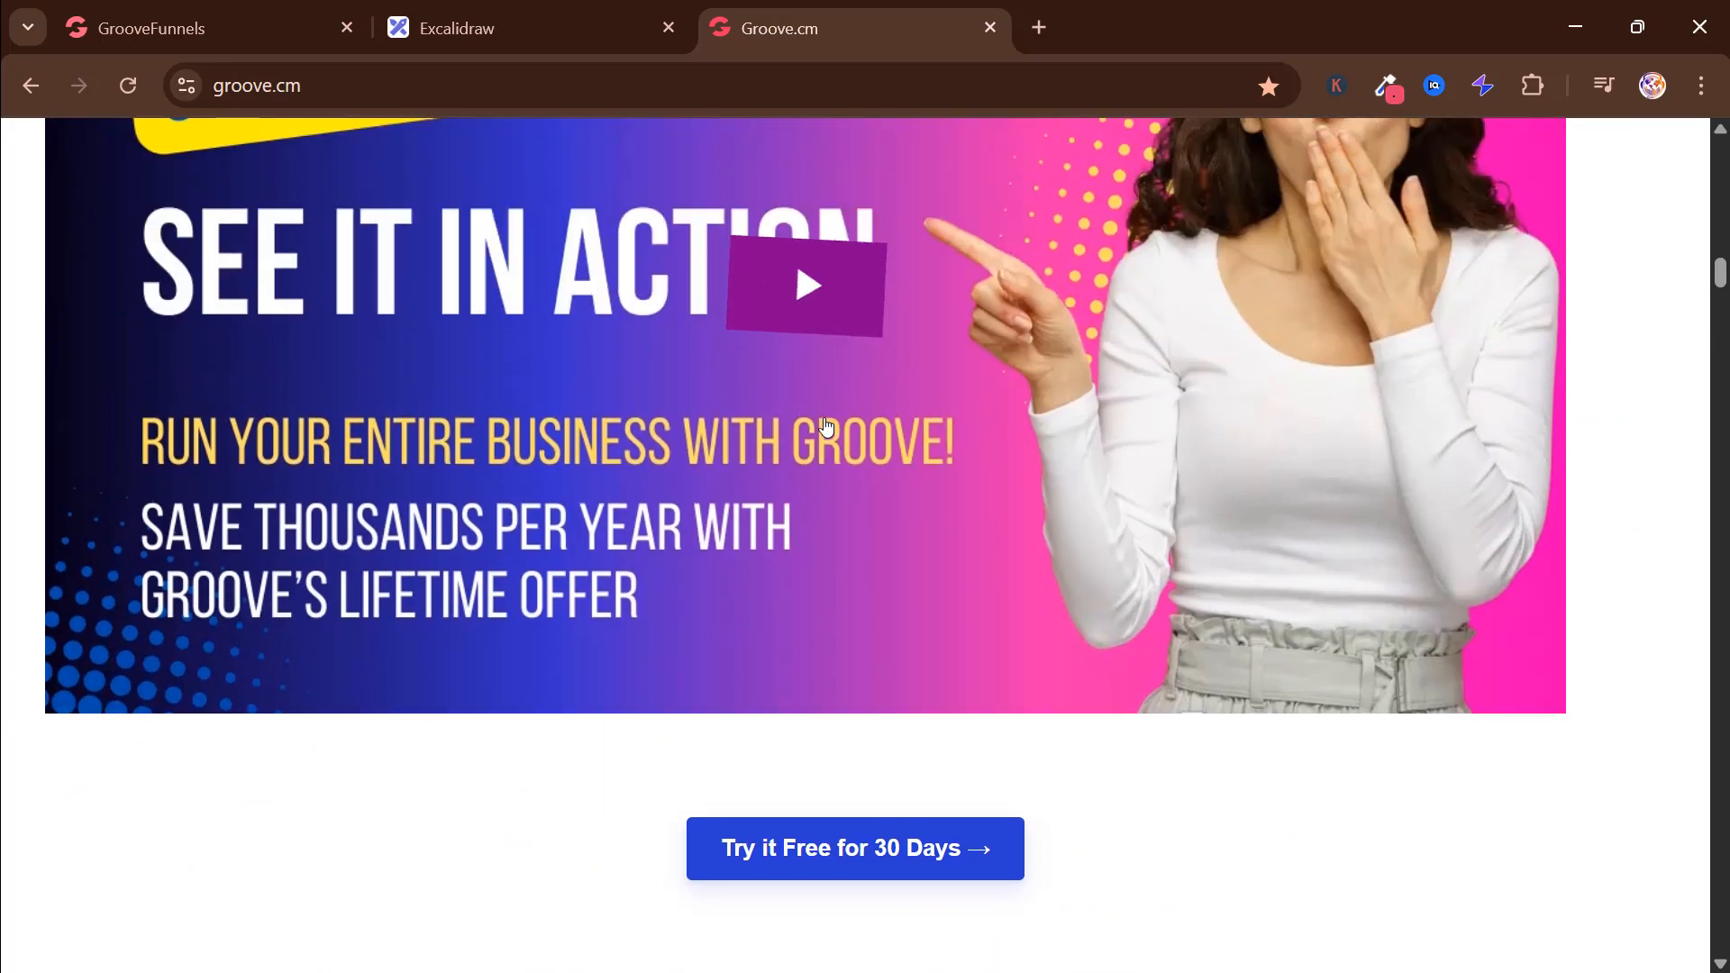
scroll(827, 424, "up", 15)
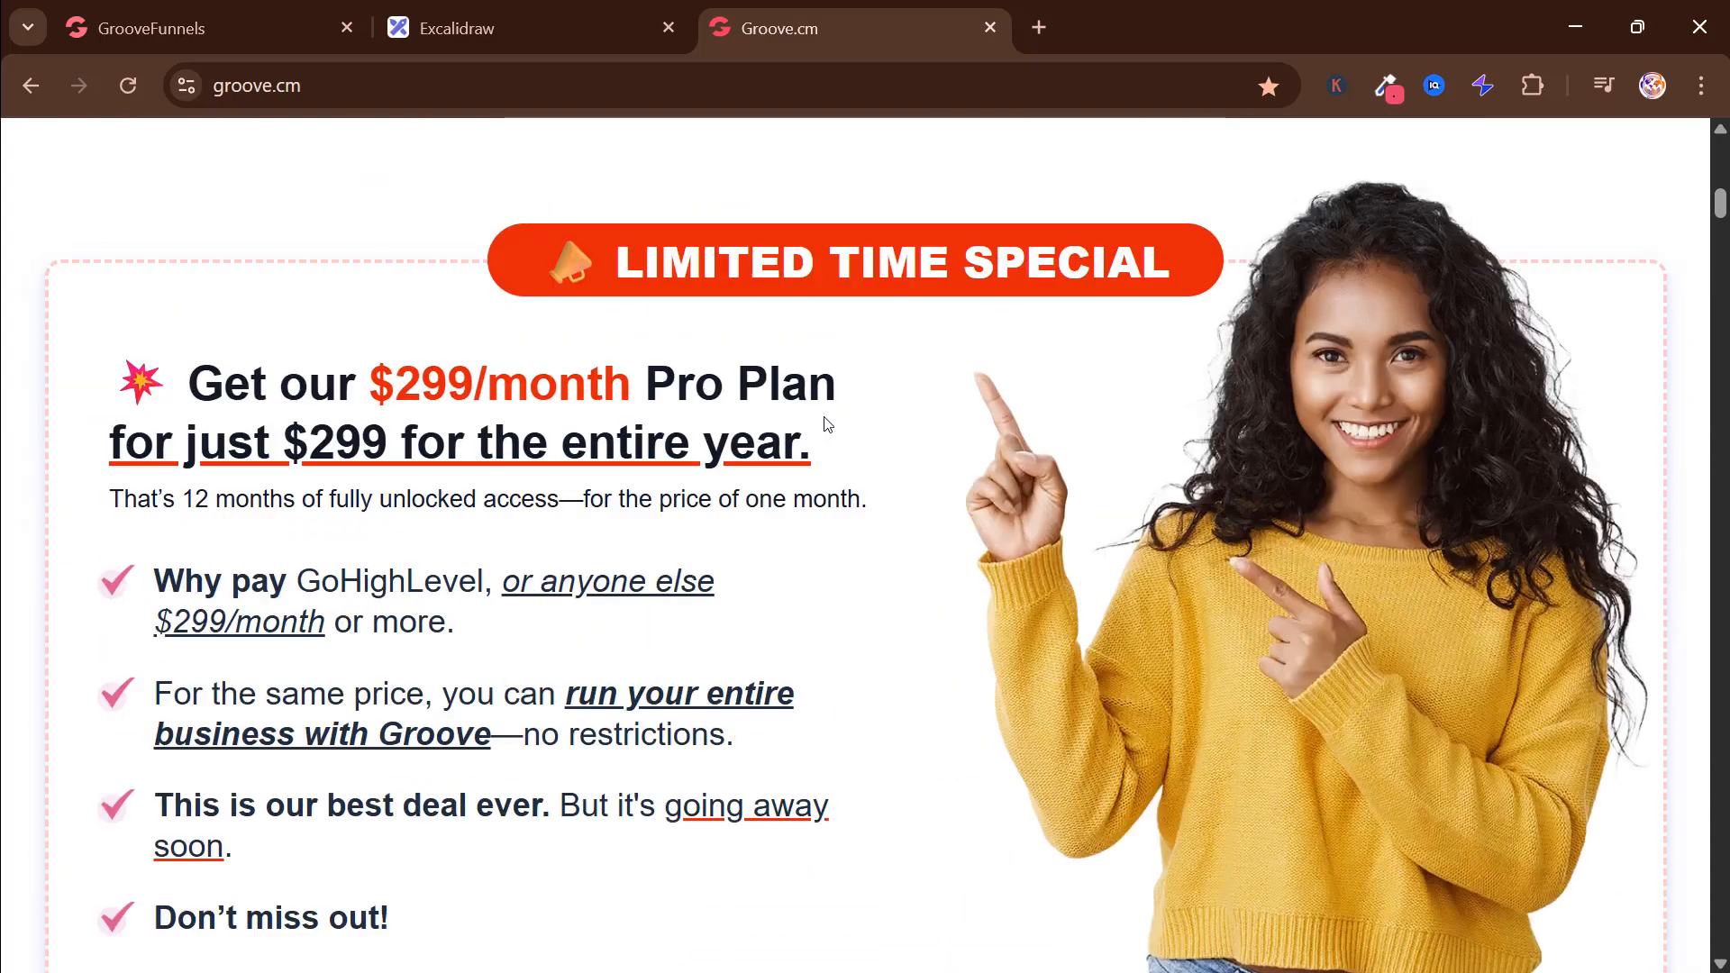
scroll(1000, 413, "up", 6)
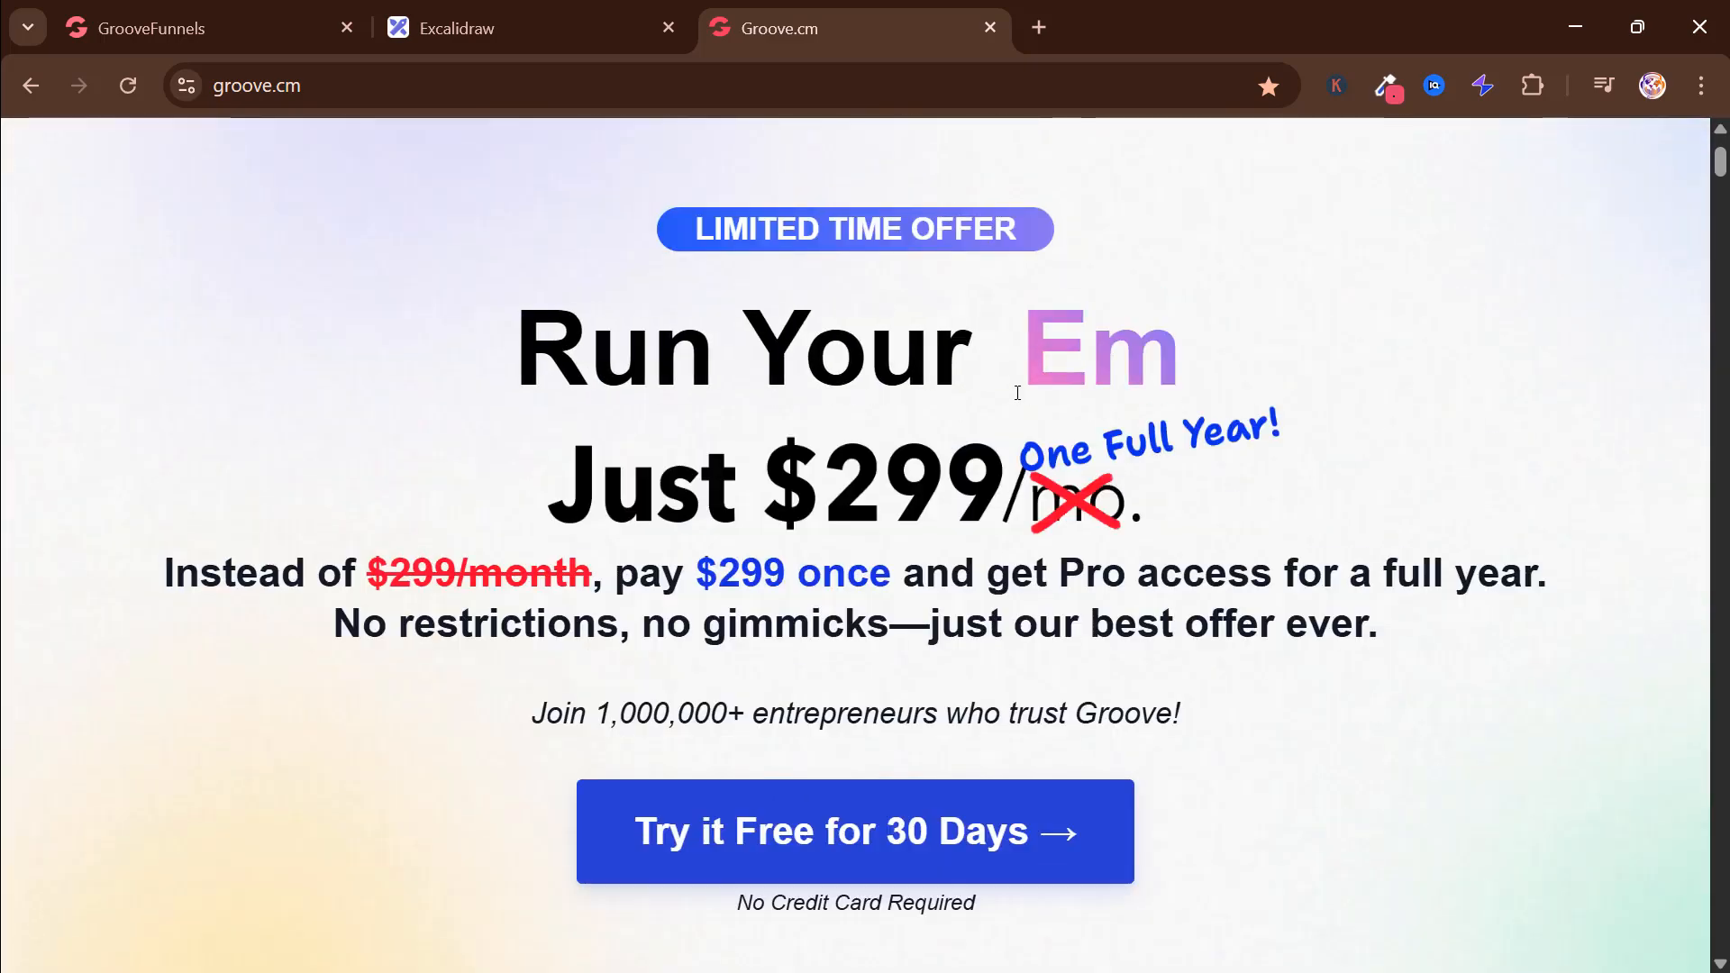
scroll(744, 666, "down", 3)
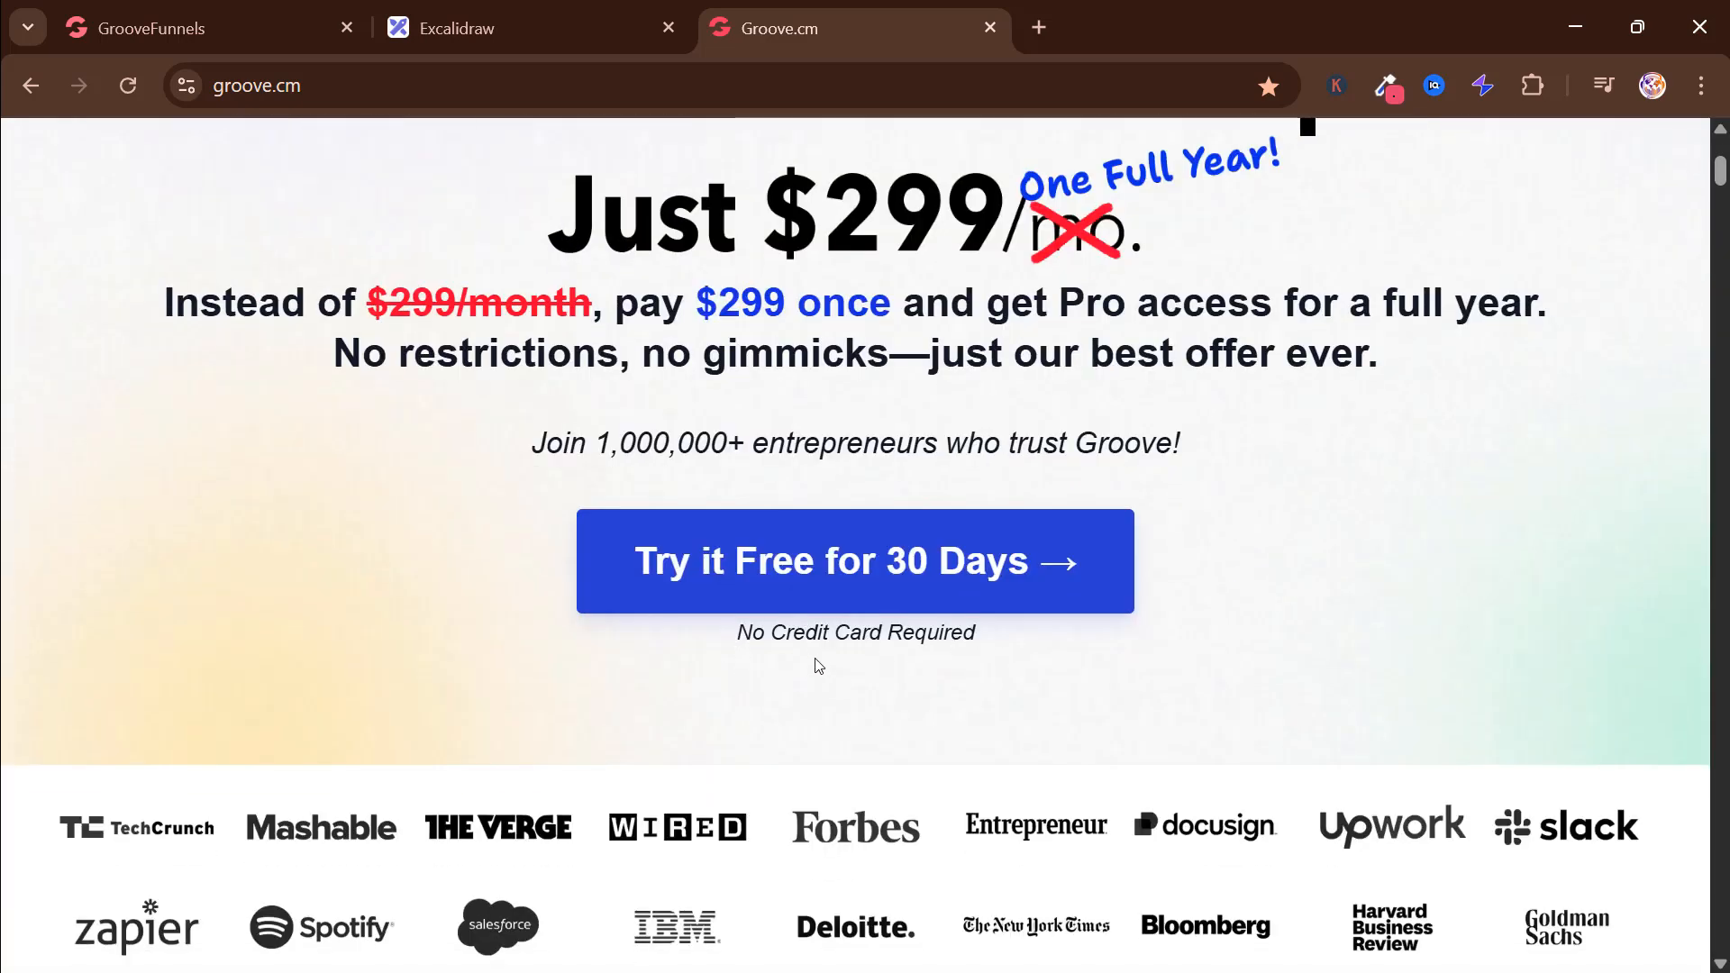
scroll(919, 463, "up", 5)
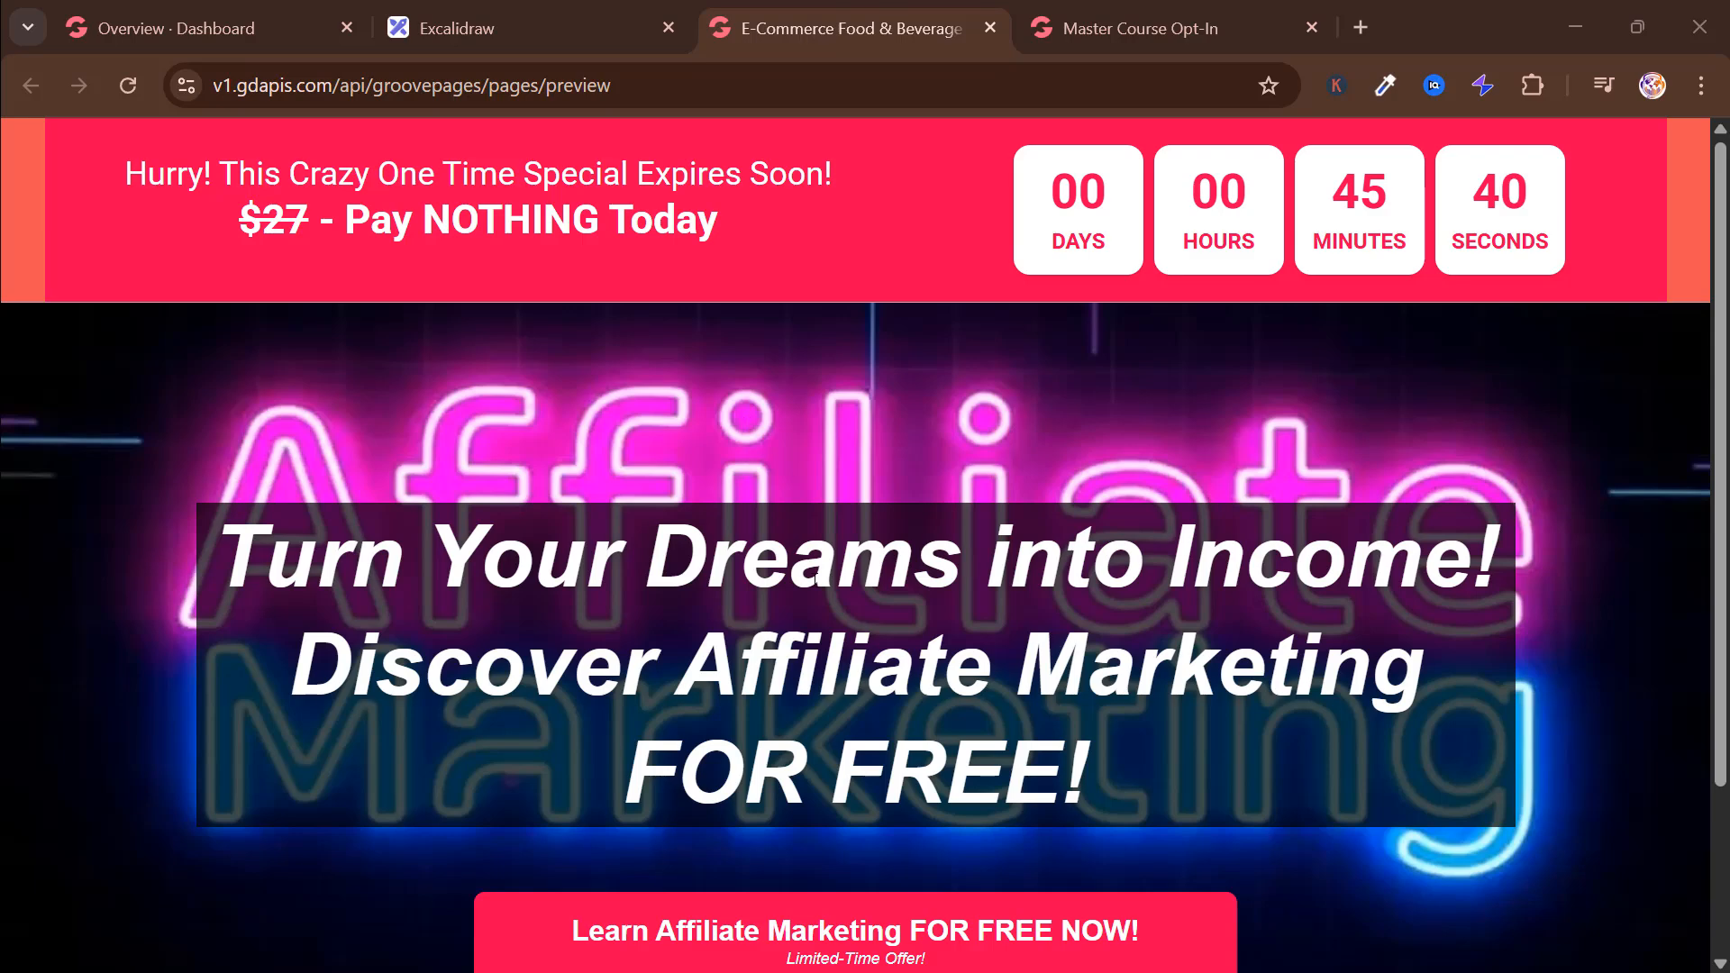
Step: Examine the example affiliate marketing landing page, including its countdown banner, headline and call-to-action button
scroll(962, 702, "down", 2)
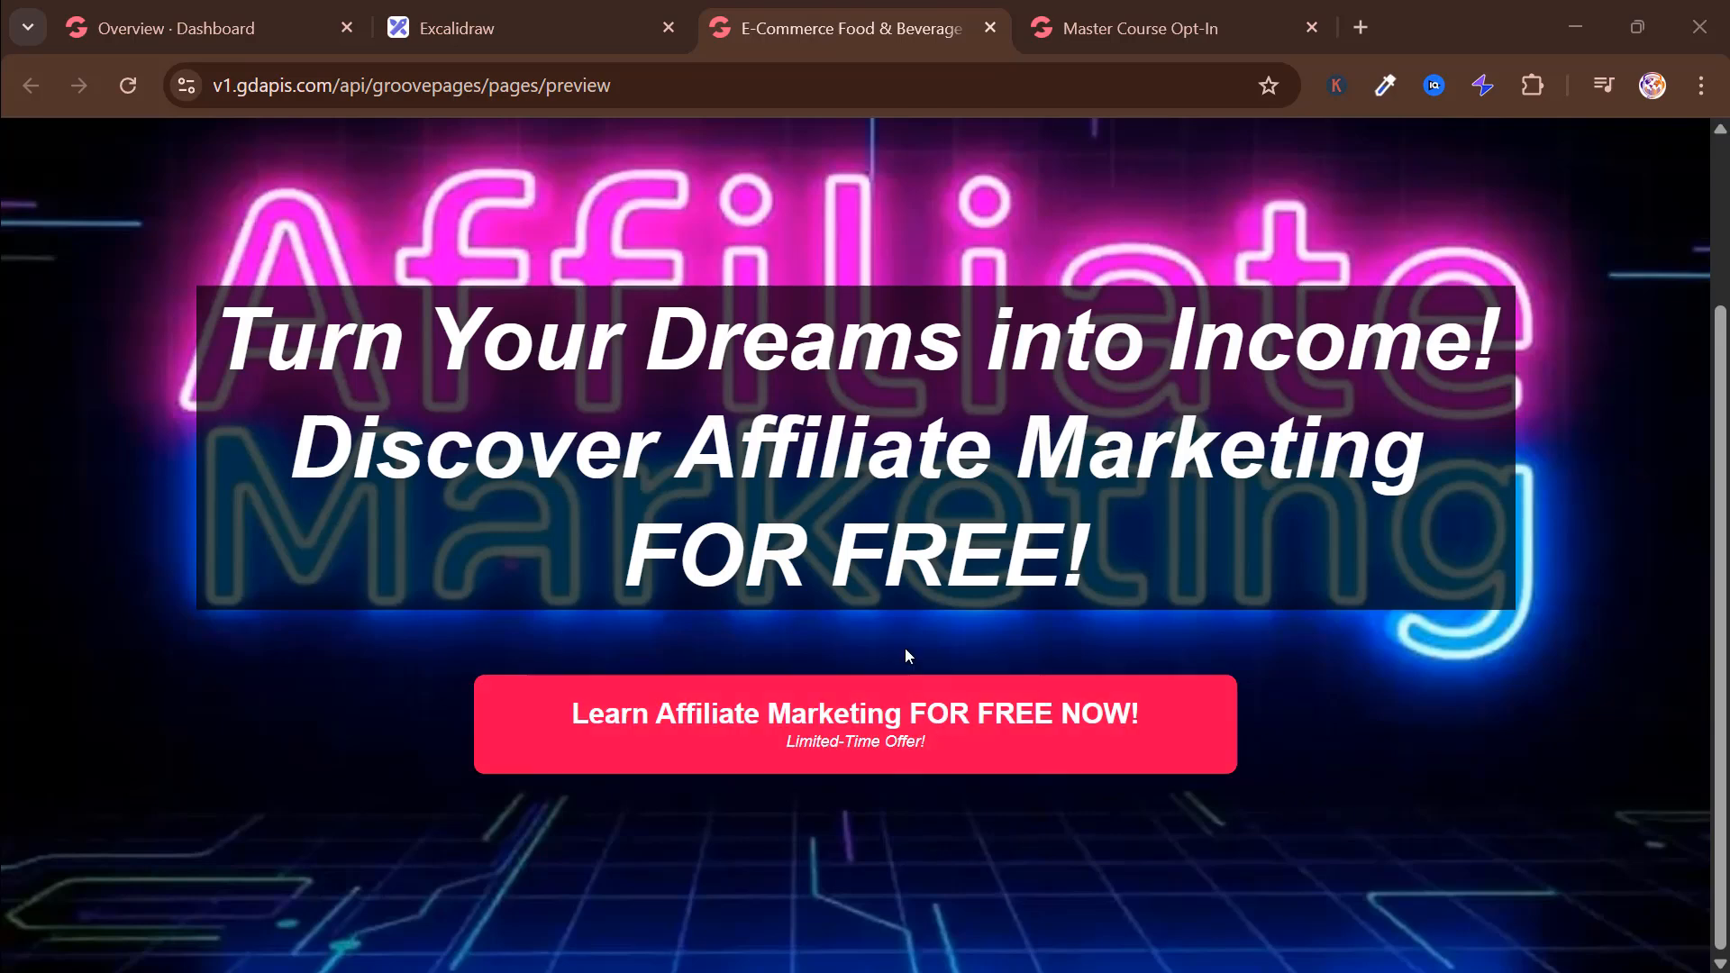
scroll(905, 655, "up", 2)
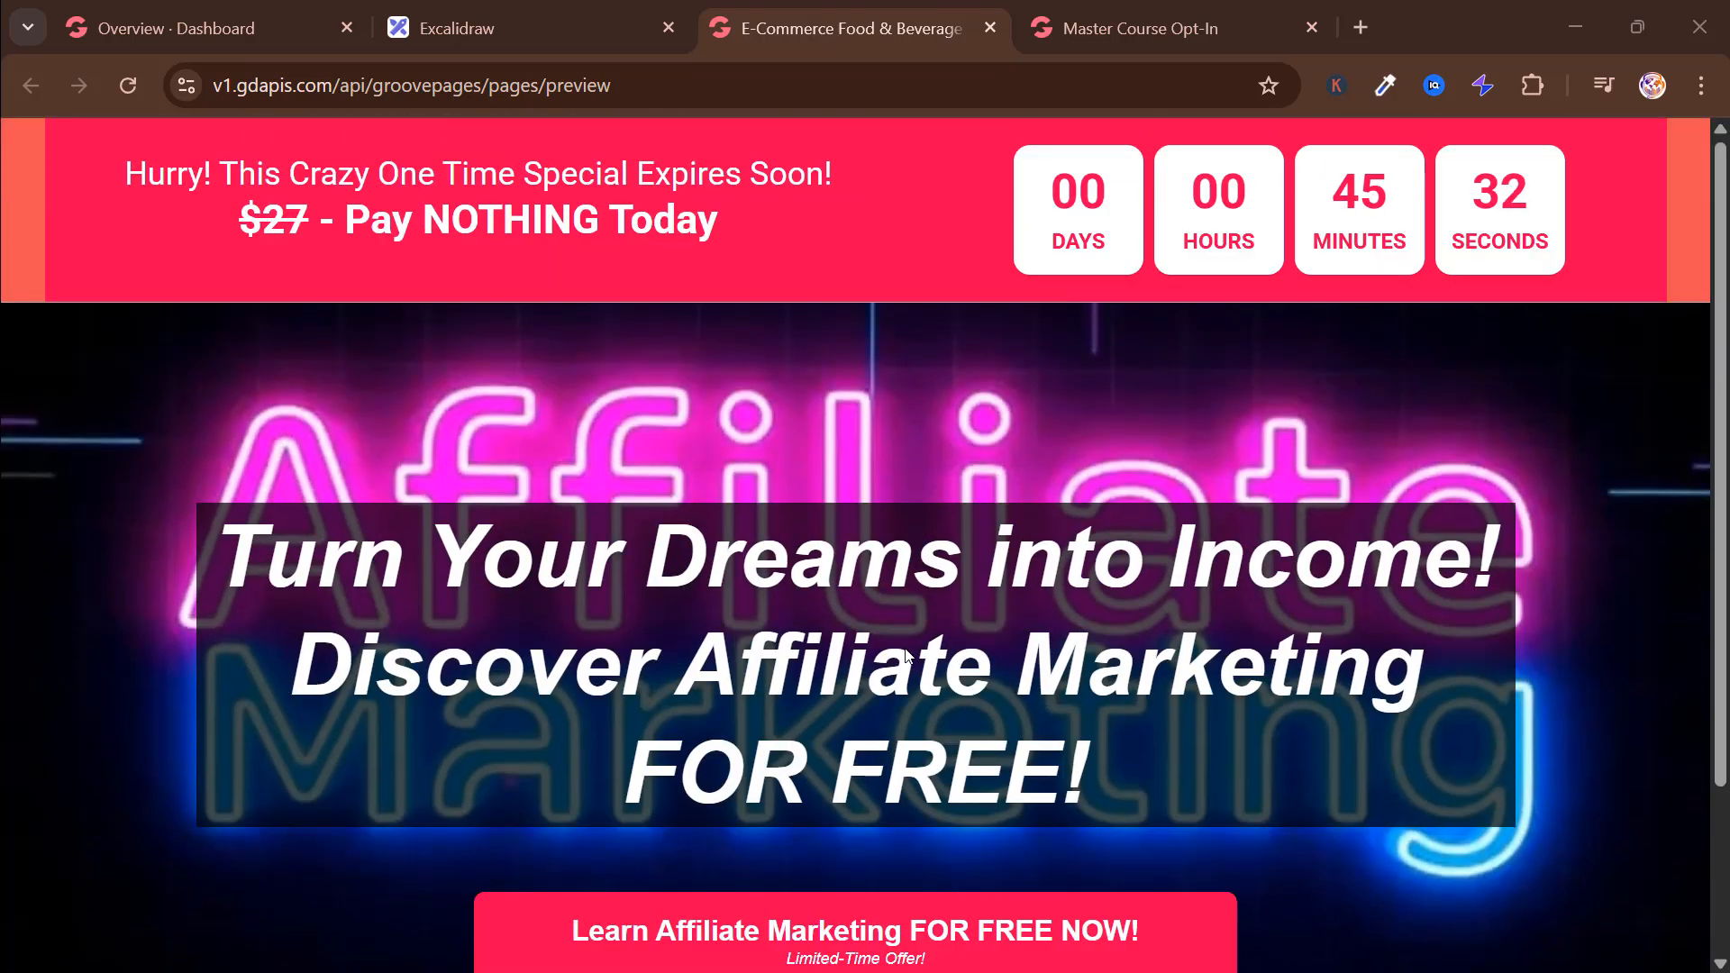
scroll(906, 656, "down", 2)
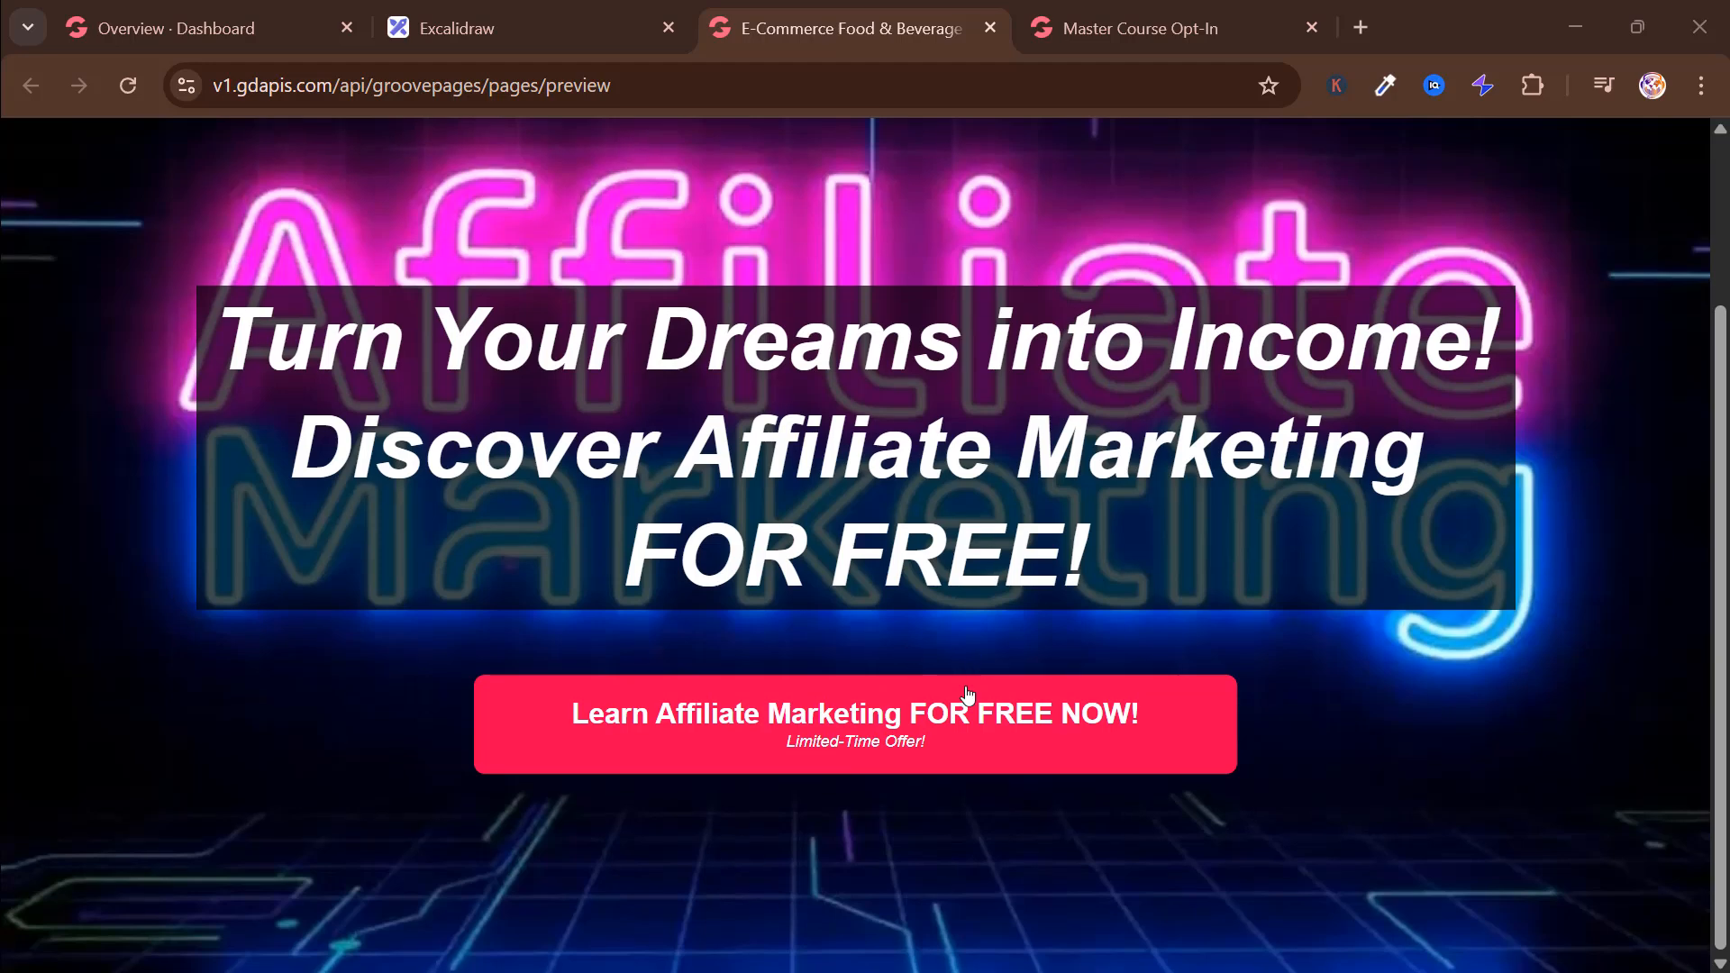
scroll(944, 711, "up", 2)
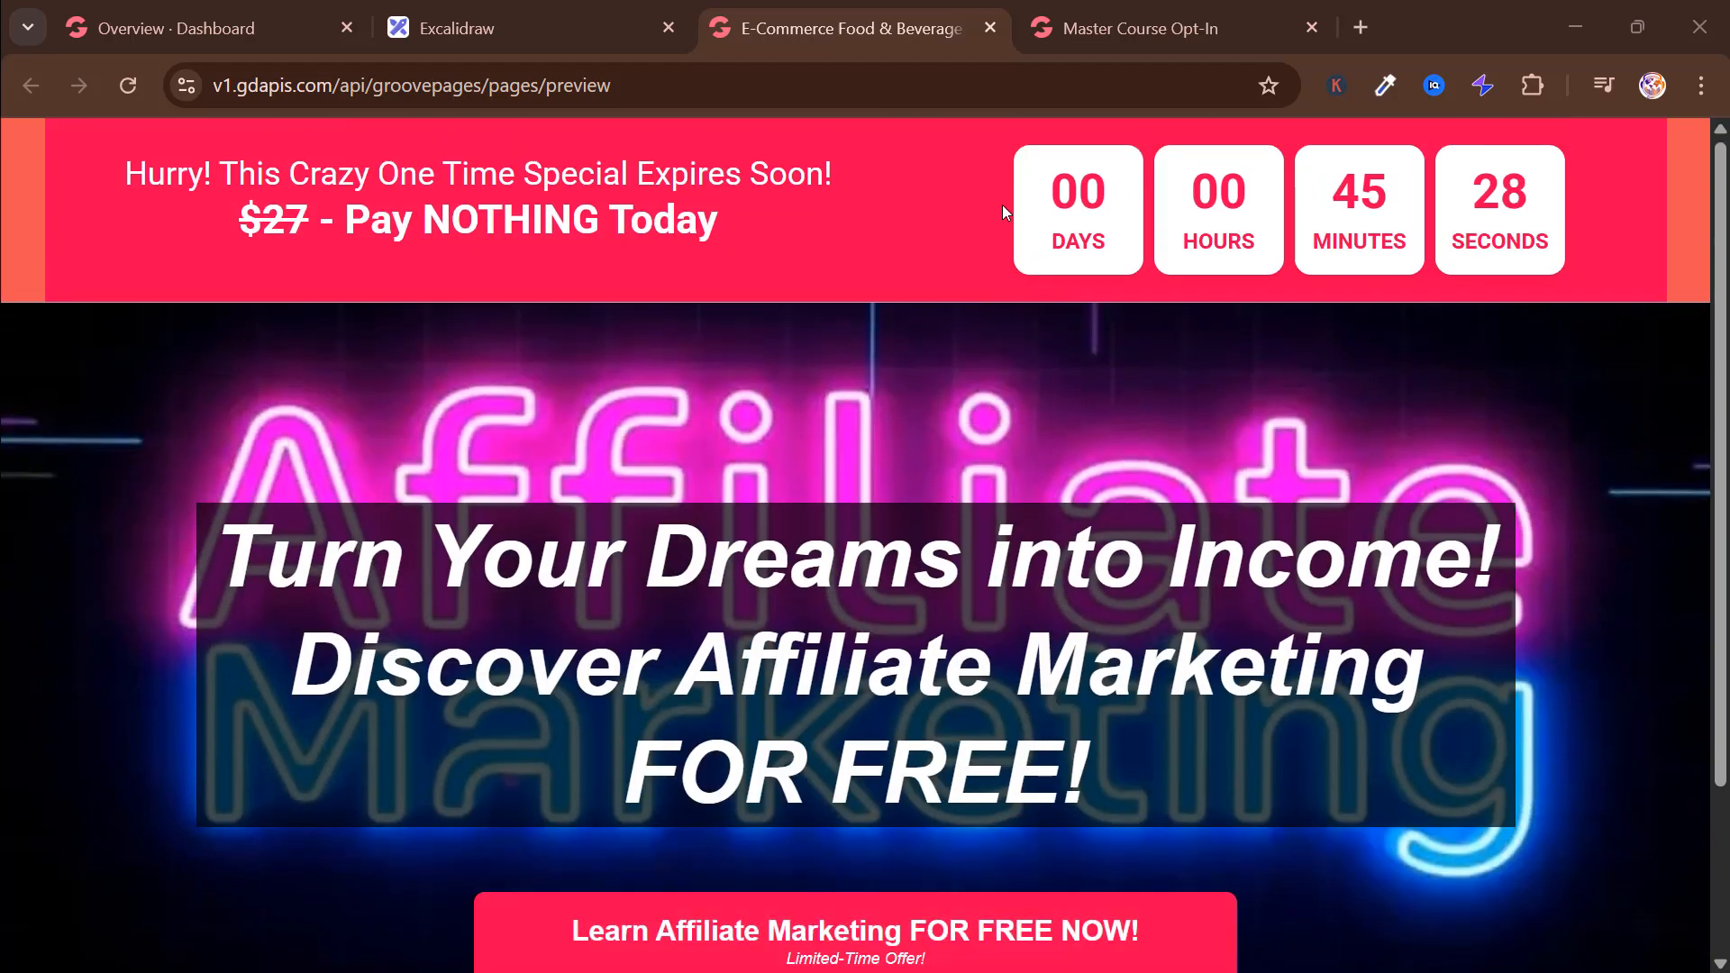
scroll(922, 616, "down", 1)
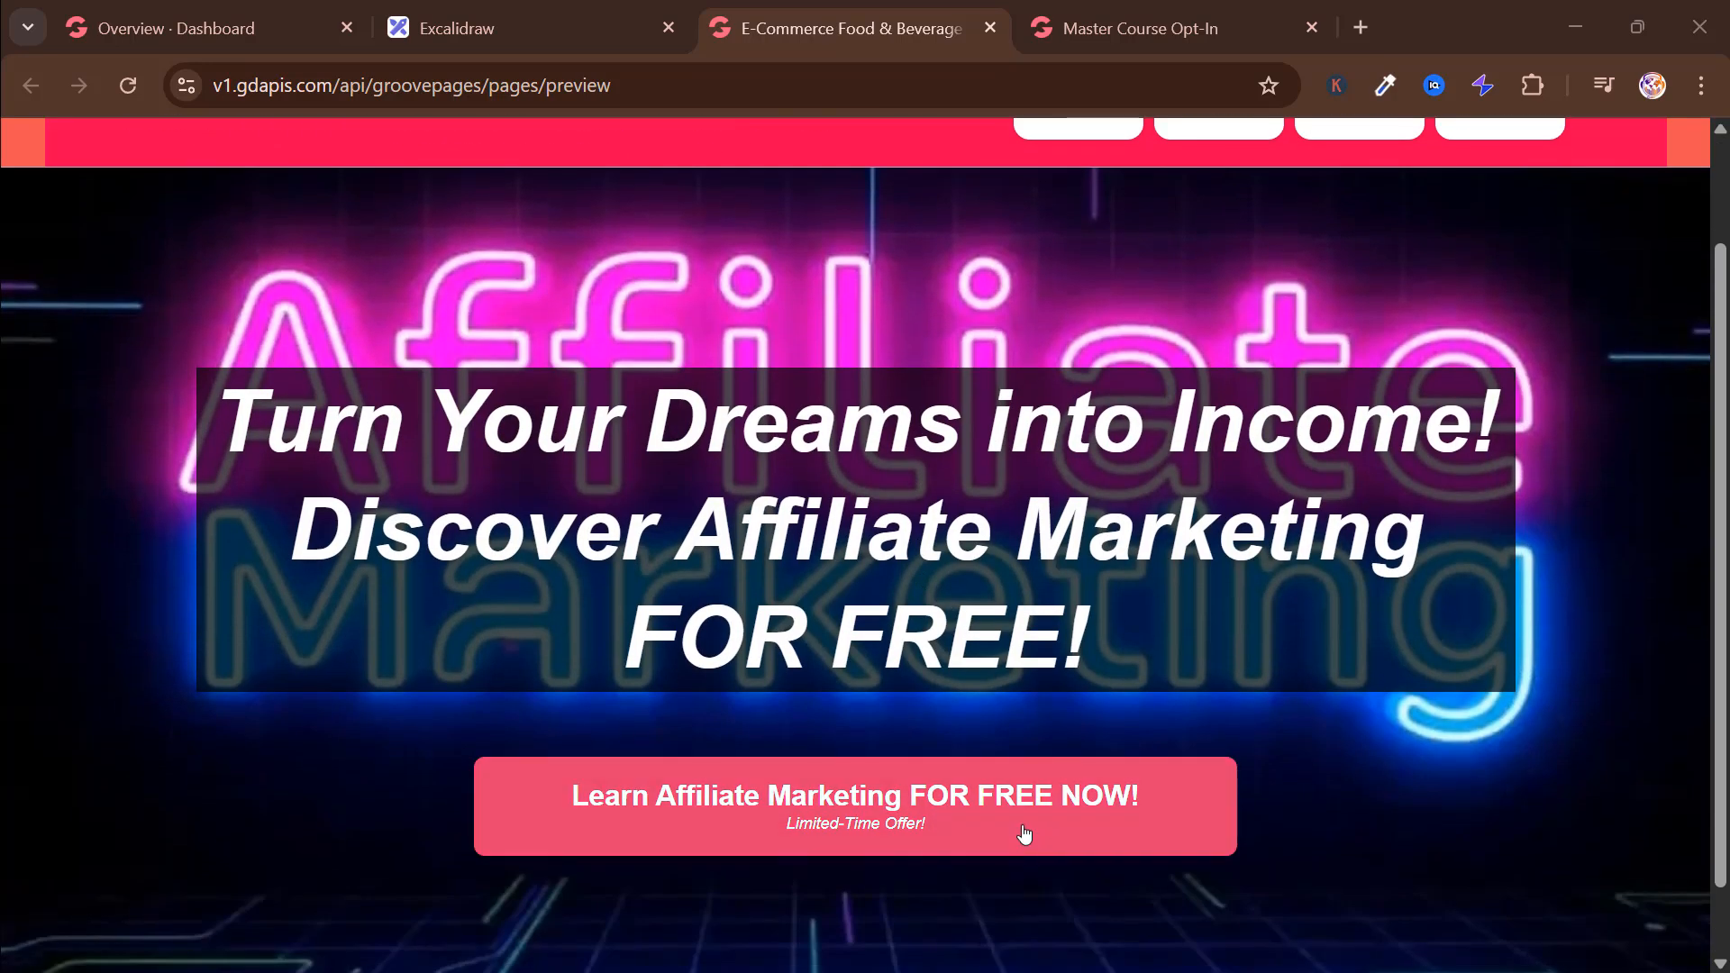
Step: Review the example ebook opt-in page and the Excalidraw funnel outline, and compare the opt-in page with the landing page
left_click(1149, 29)
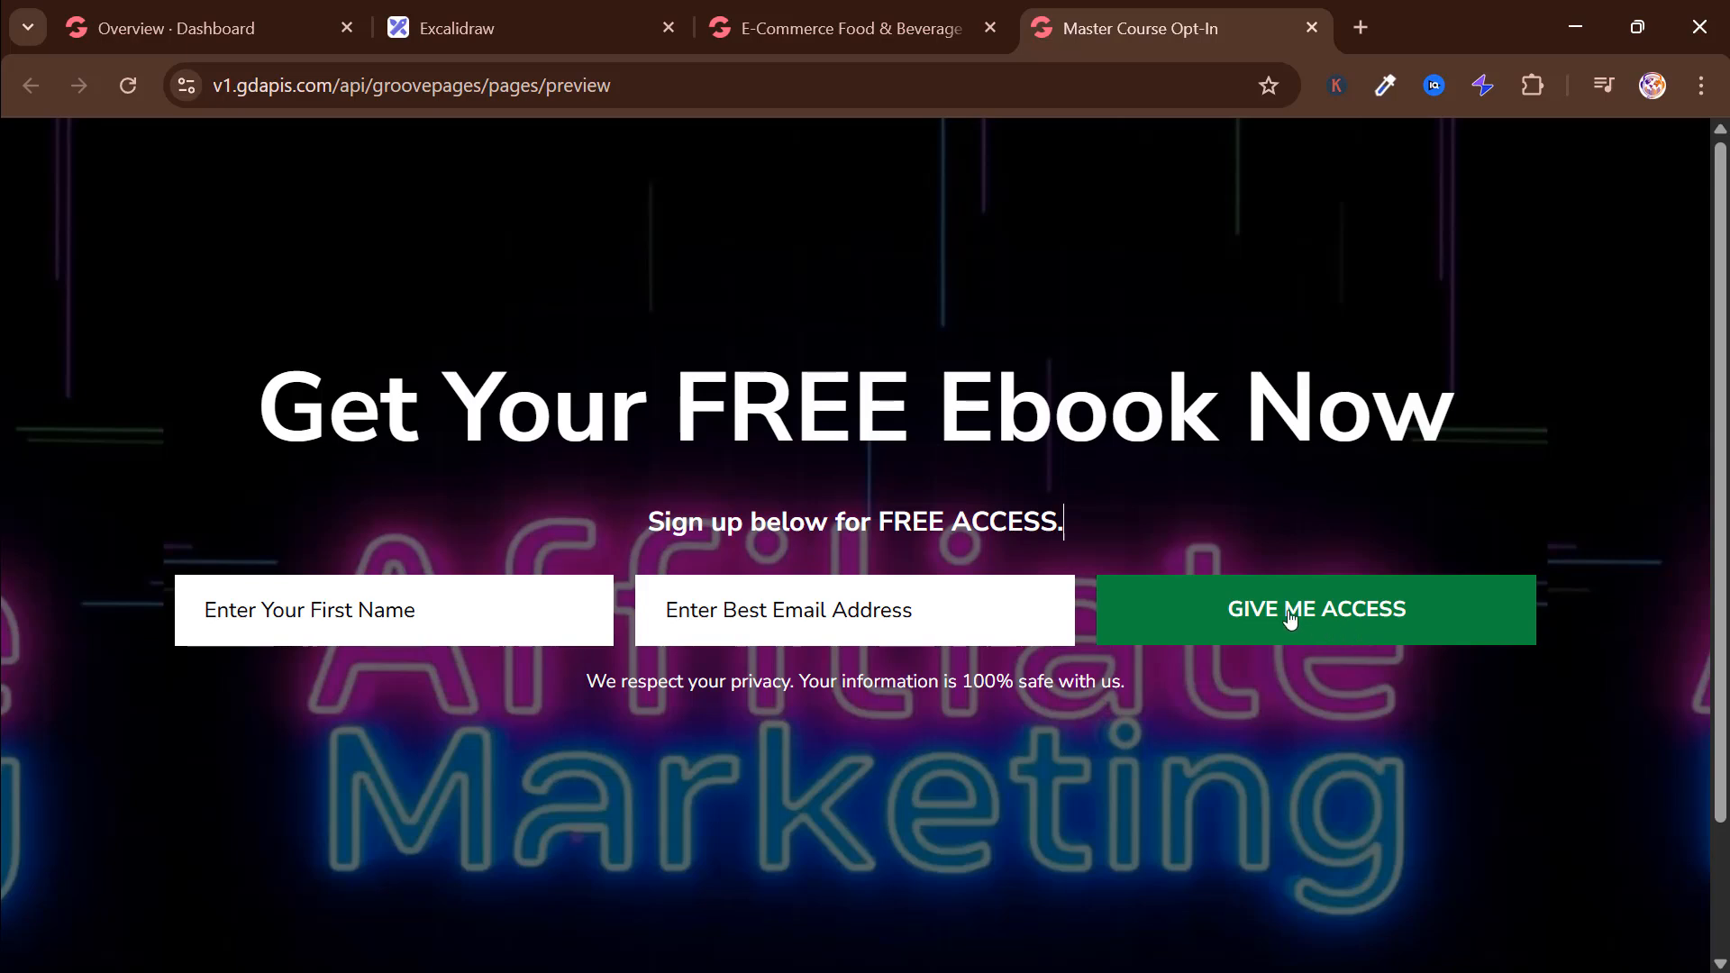
left_click(558, 32)
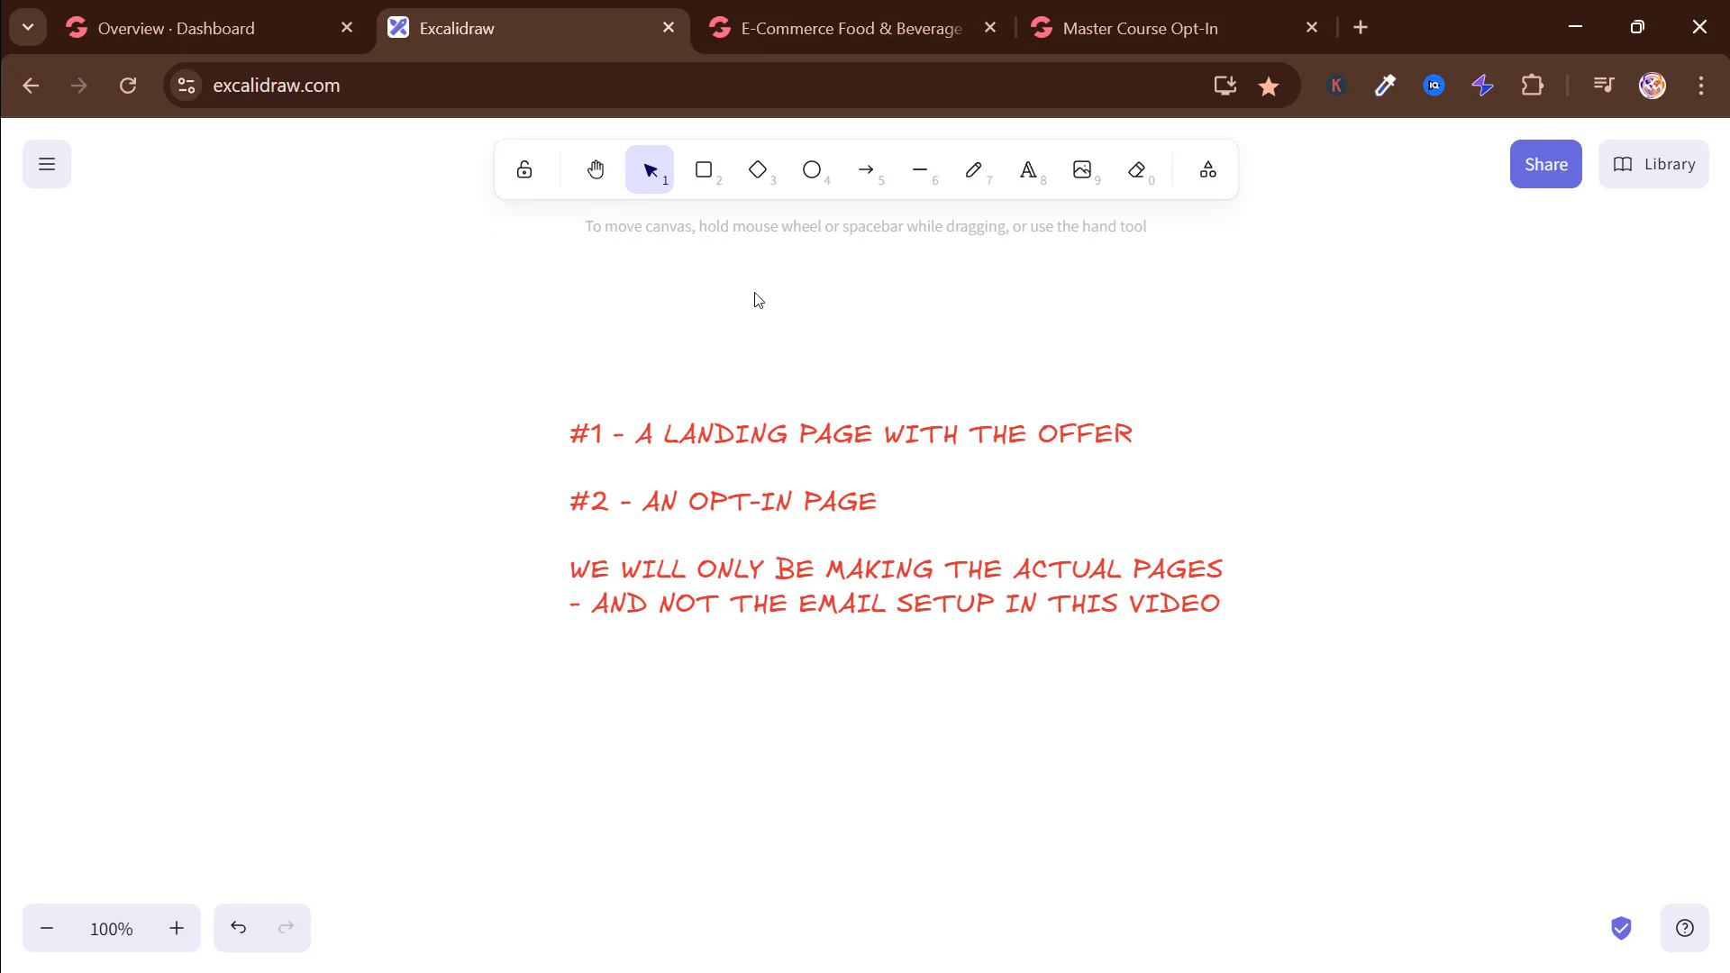
left_click(797, 40)
left_click(1051, 34)
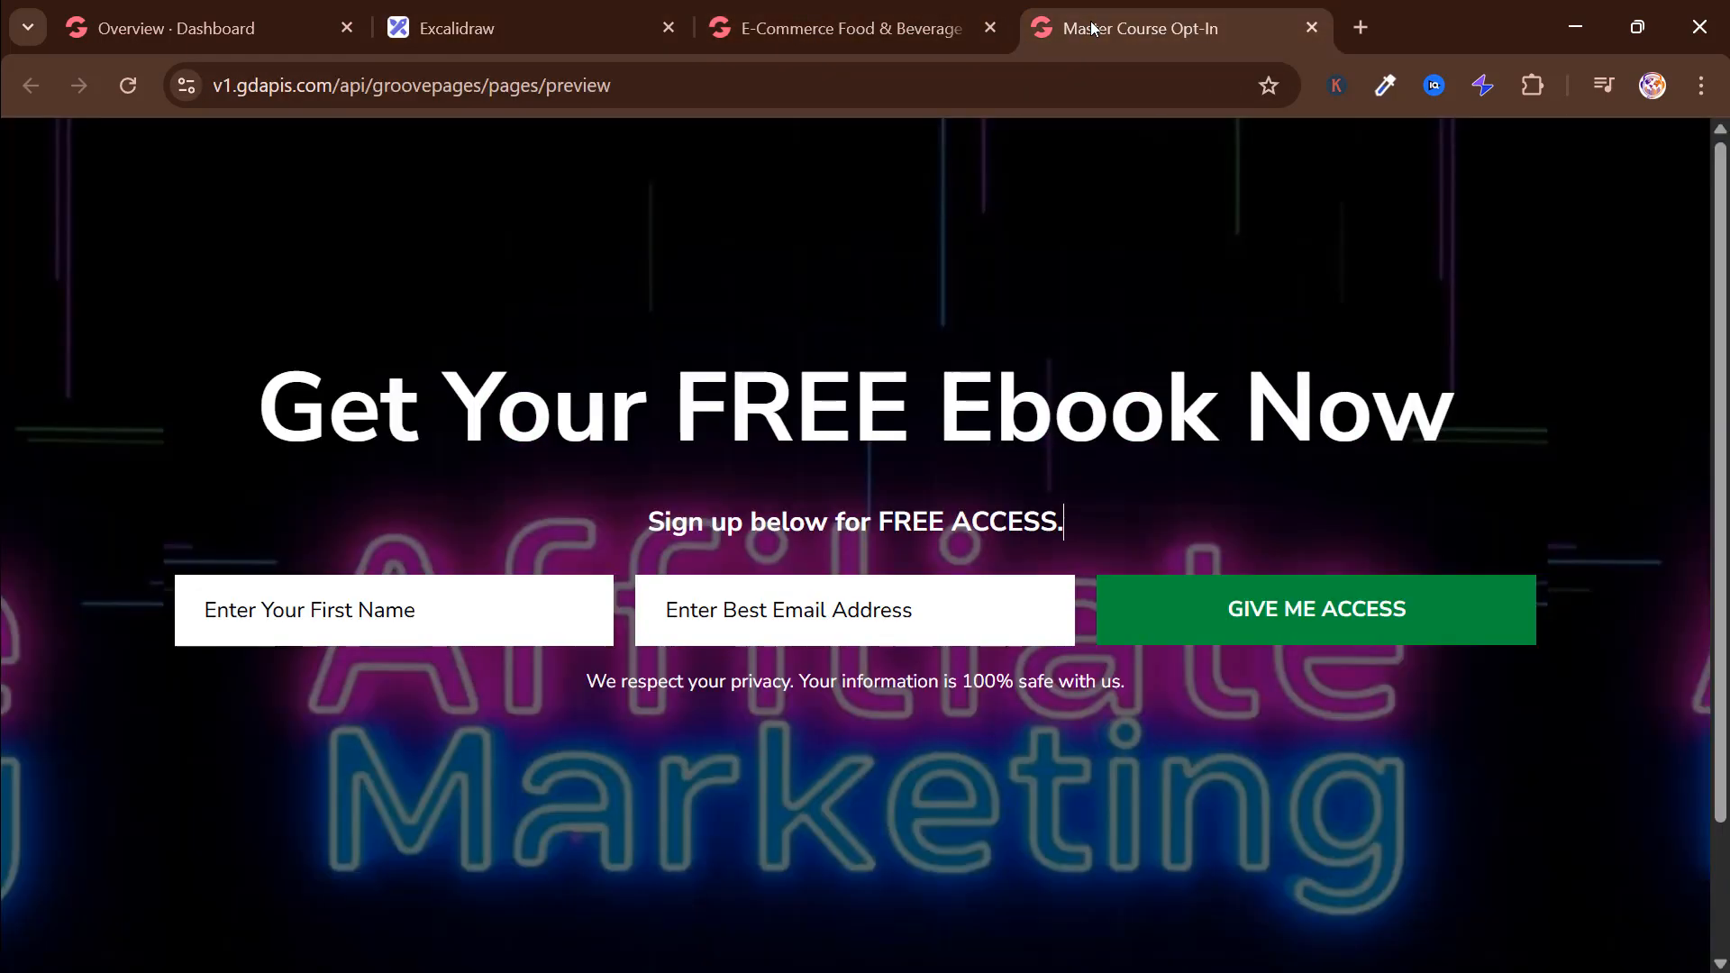
left_click(812, 35)
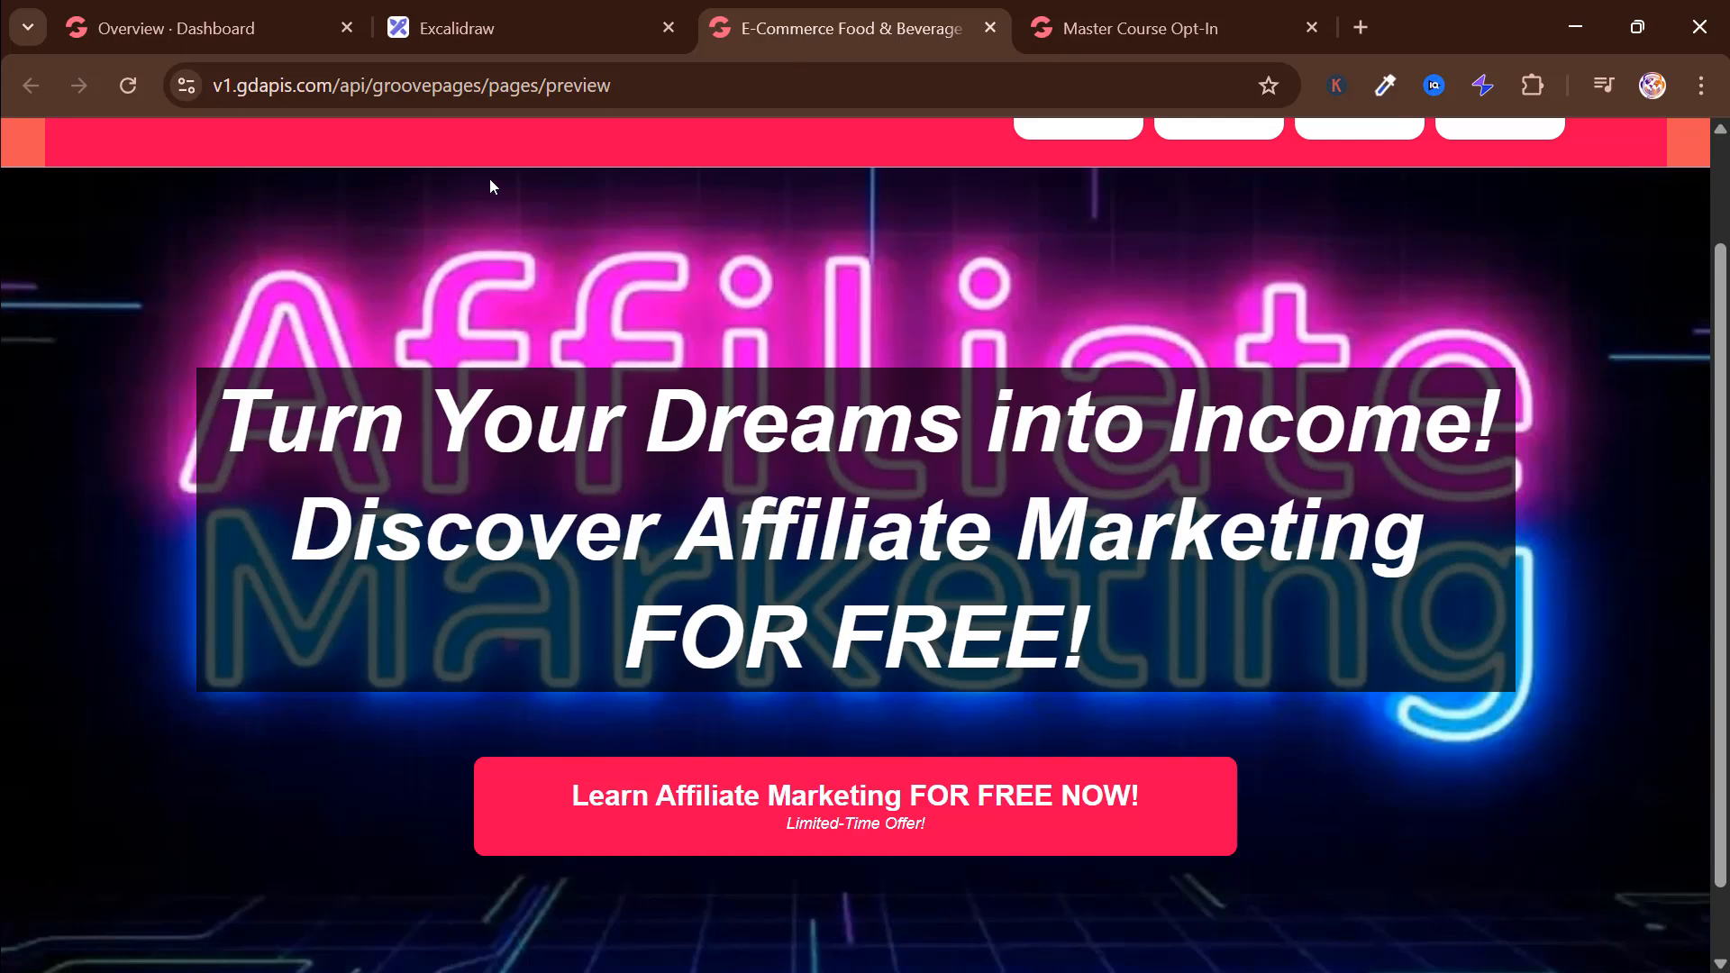
Step: Switch to the Groove dashboard and open the GroovePages site list
left_click(255, 34)
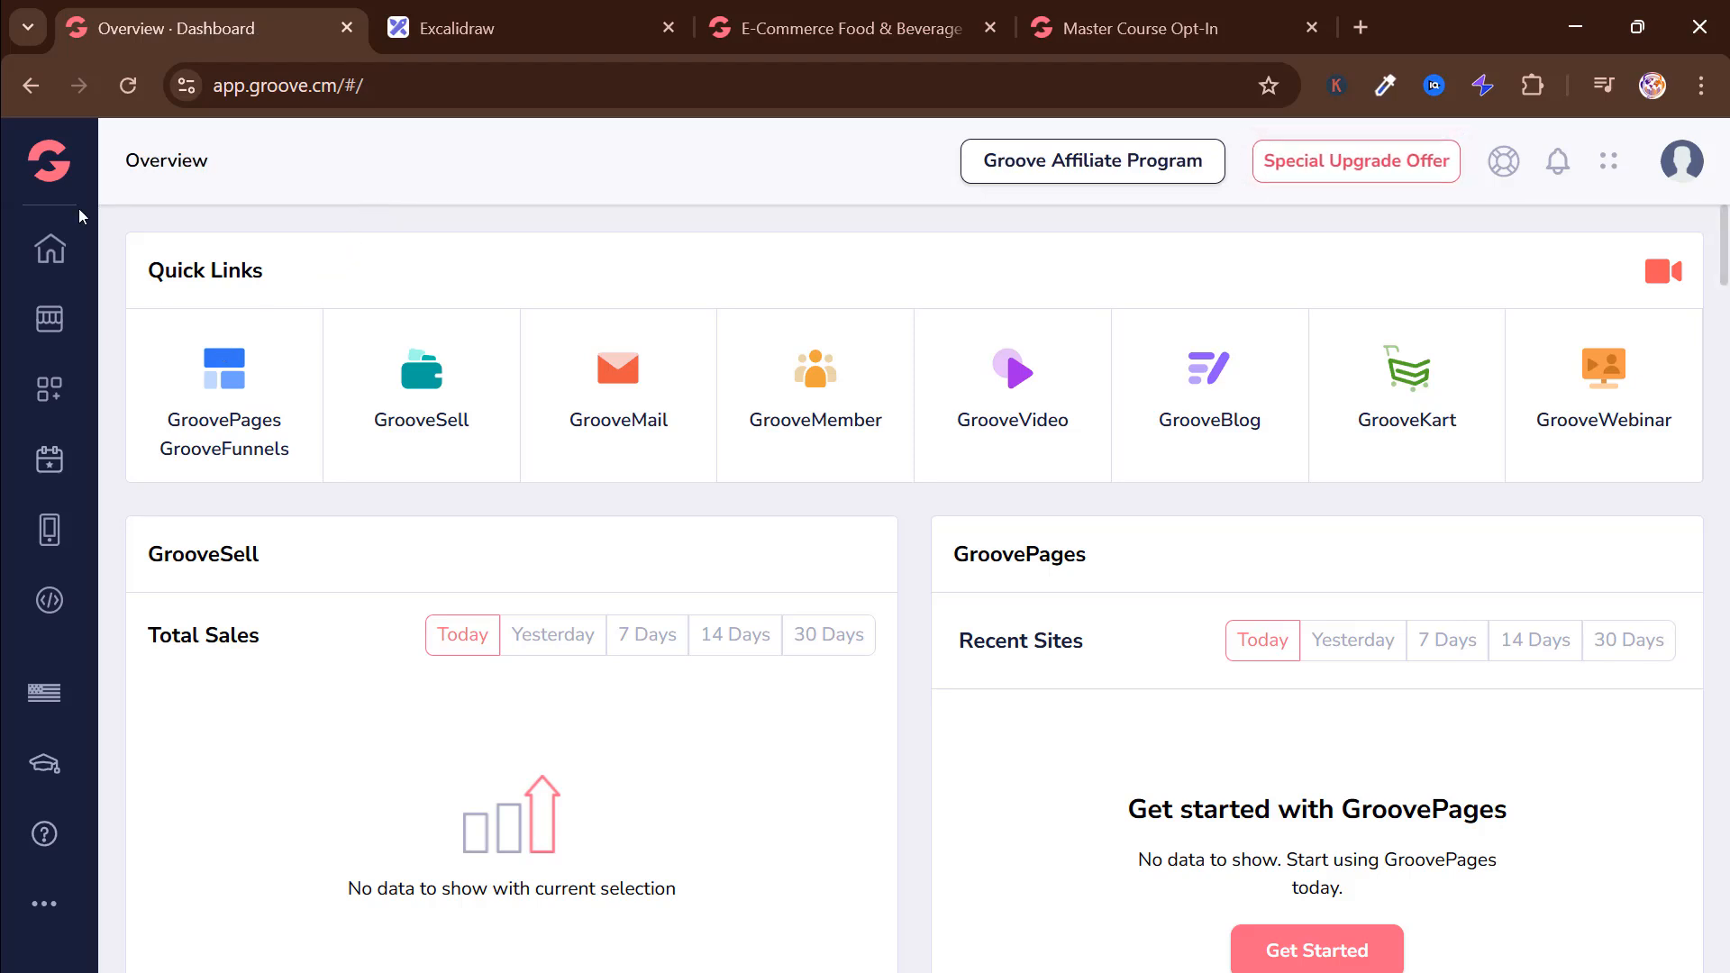
mouse_move(48, 183)
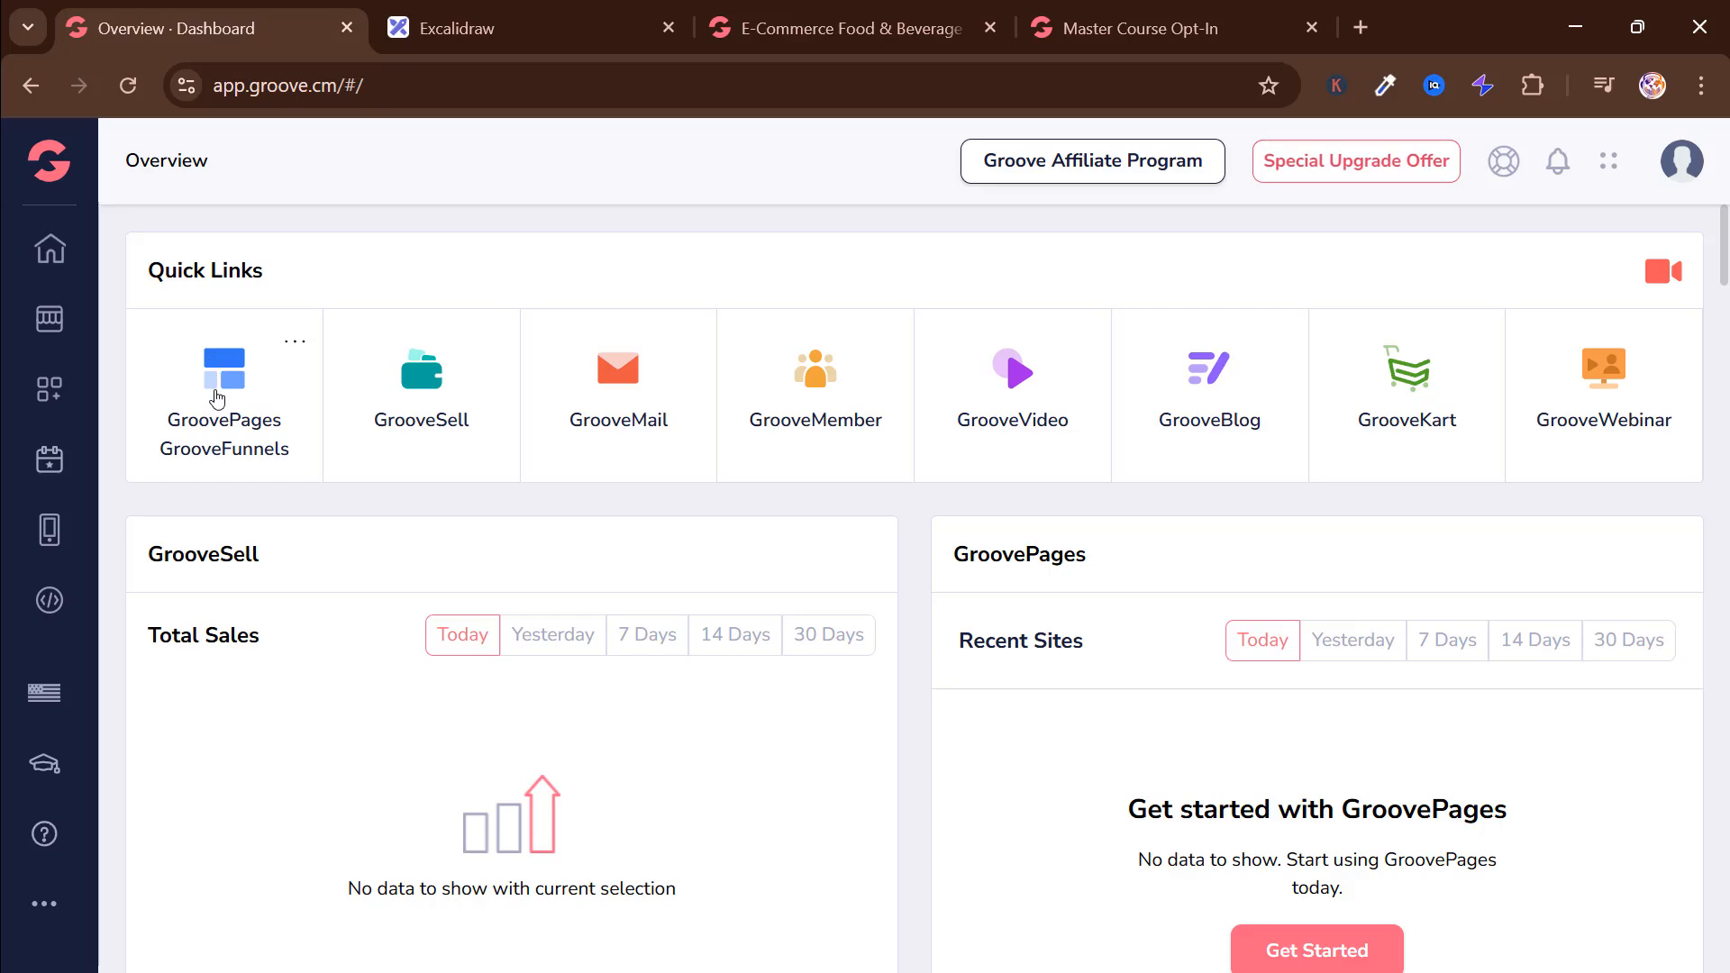
left_click(210, 368)
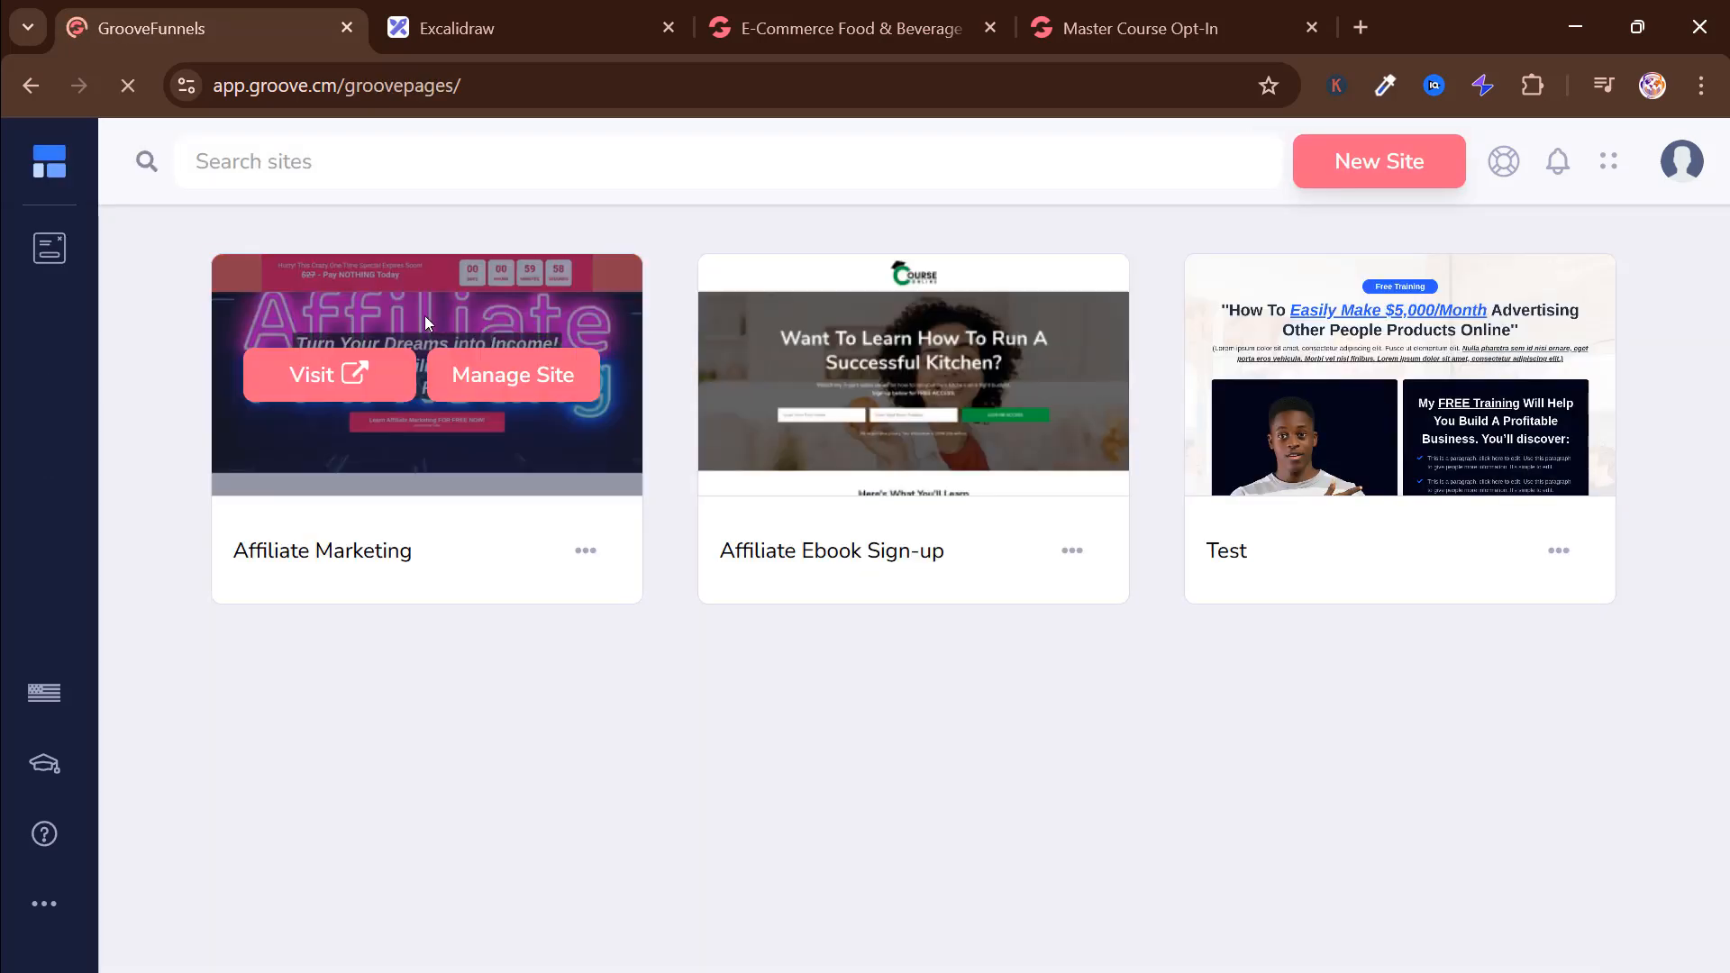
mouse_move(826, 358)
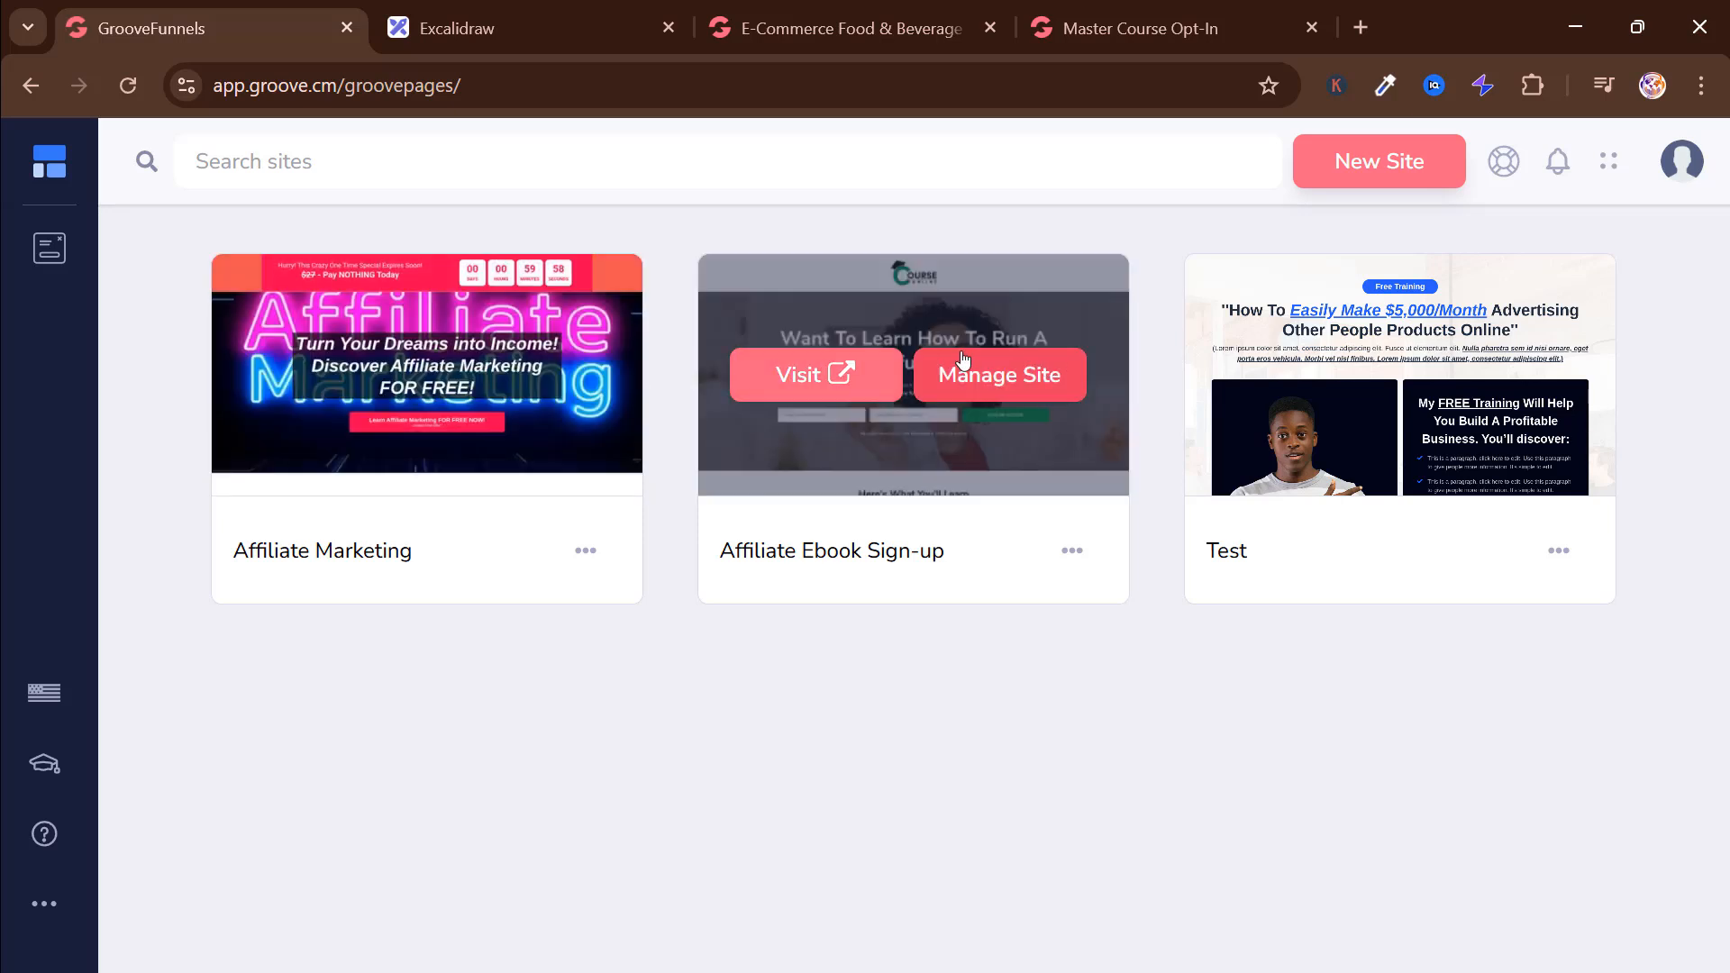
mouse_move(1417, 375)
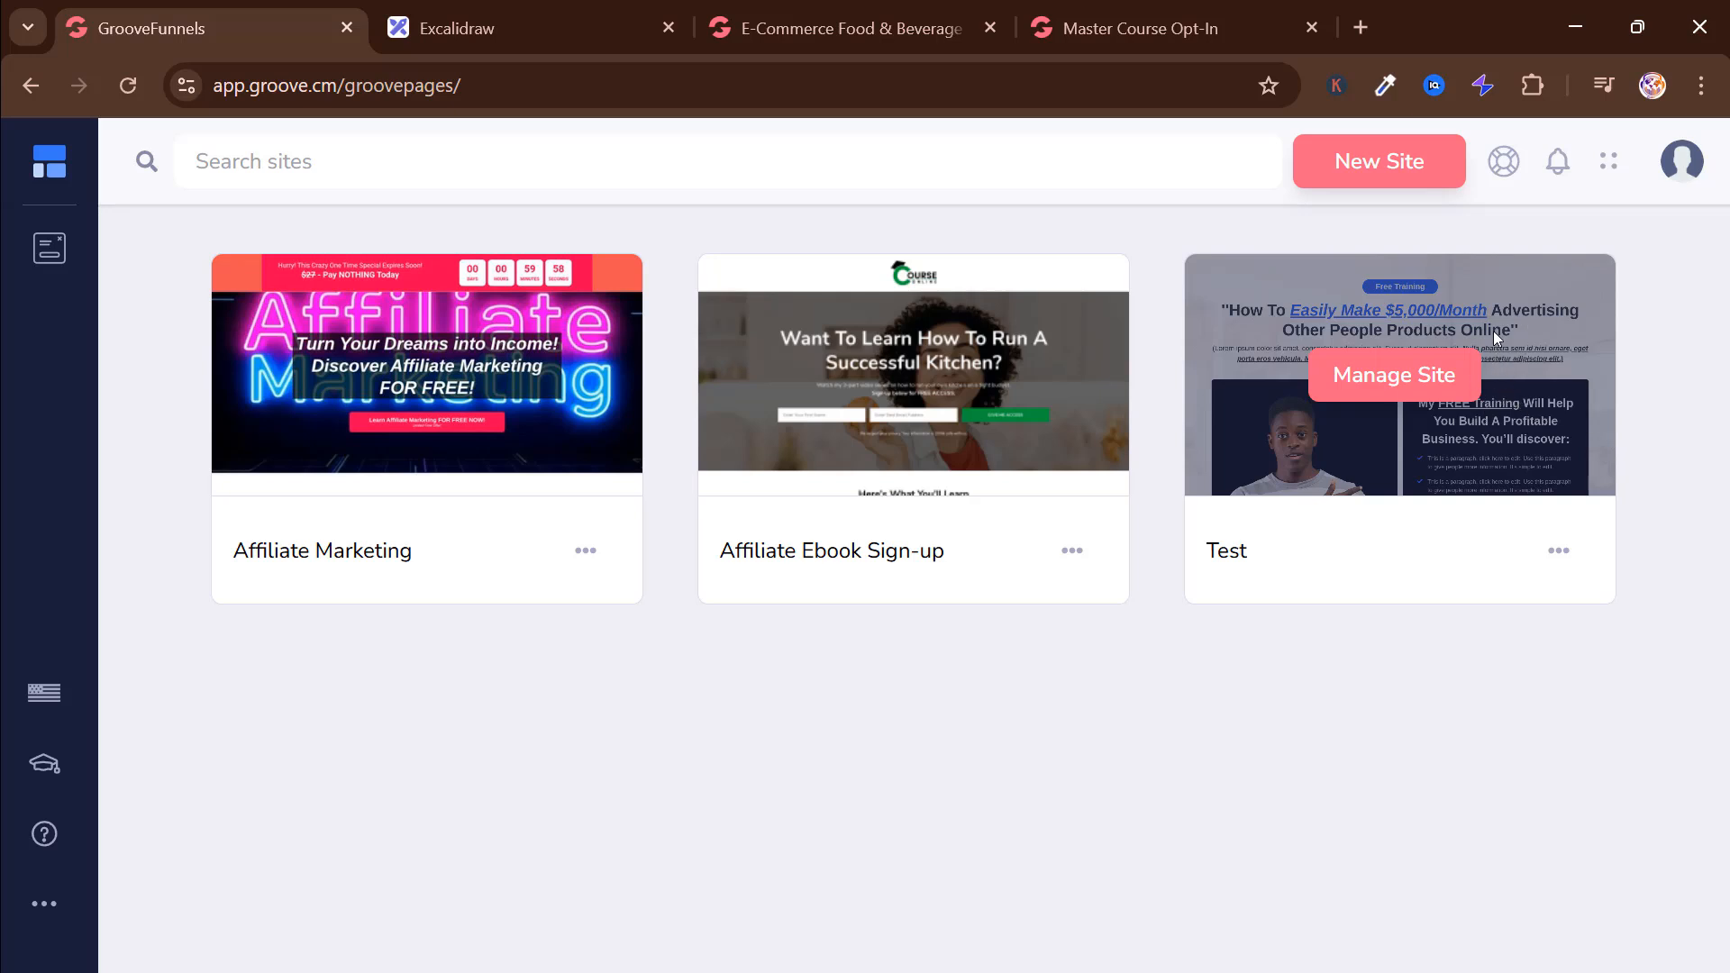
mouse_move(359, 396)
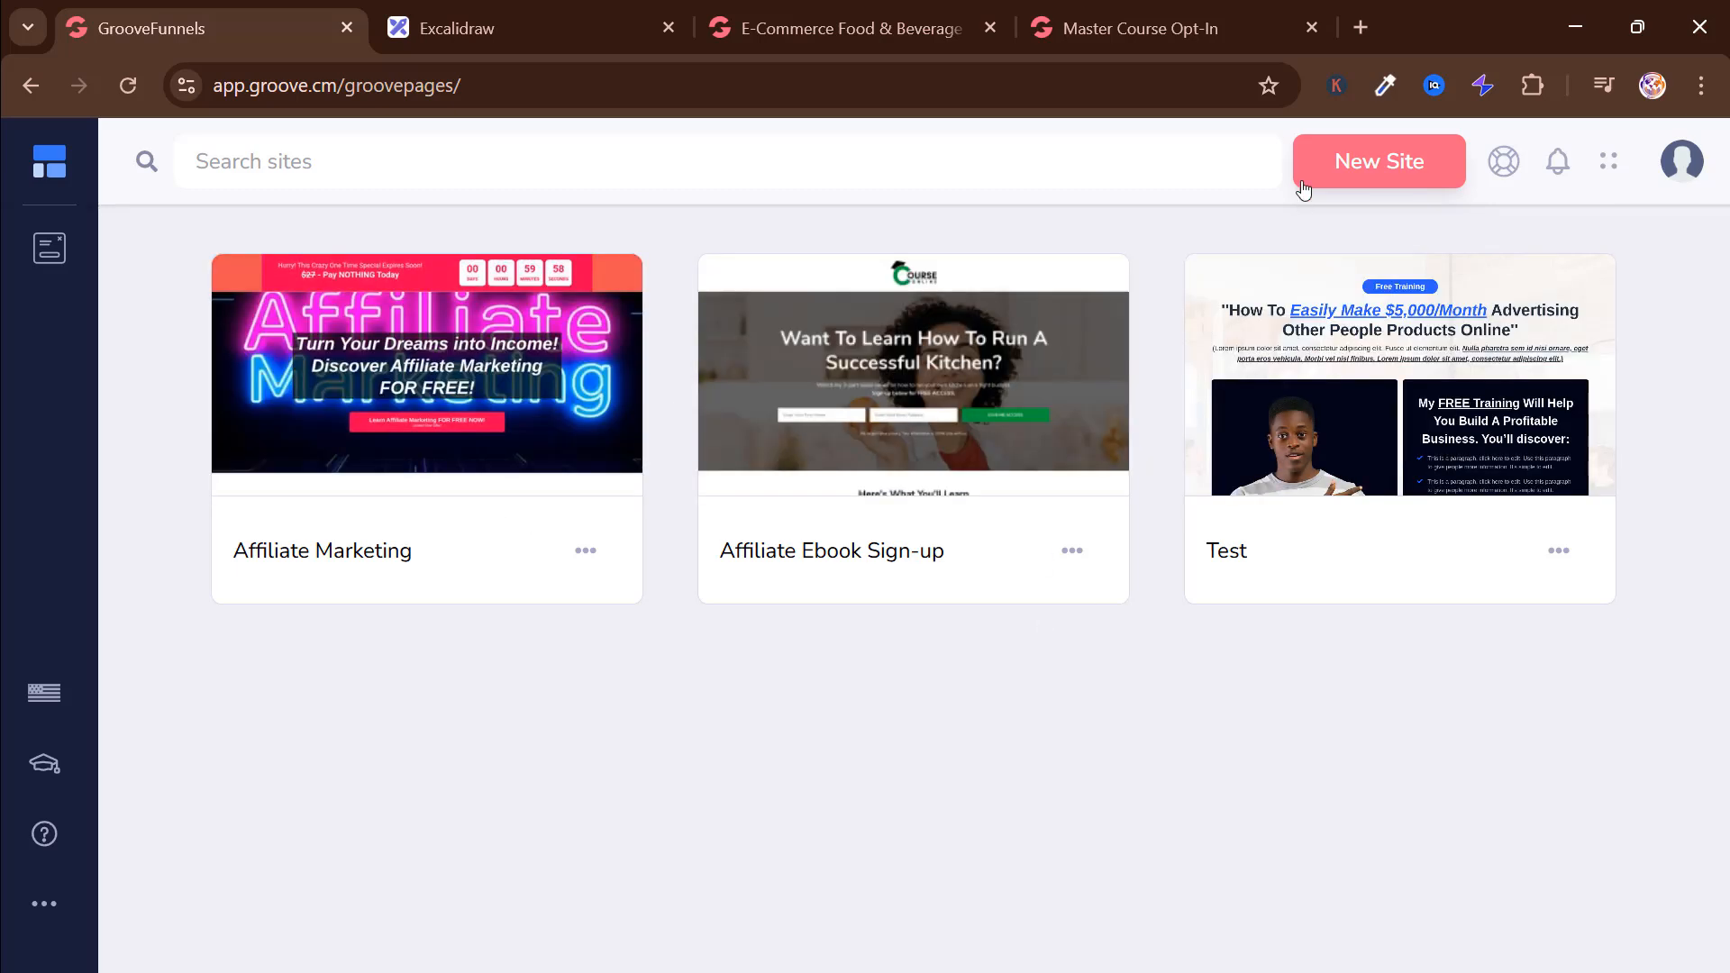
Step: Start a new site and choose the single-page template E-Commerce Food & Beverage Landing Page
left_click(1306, 182)
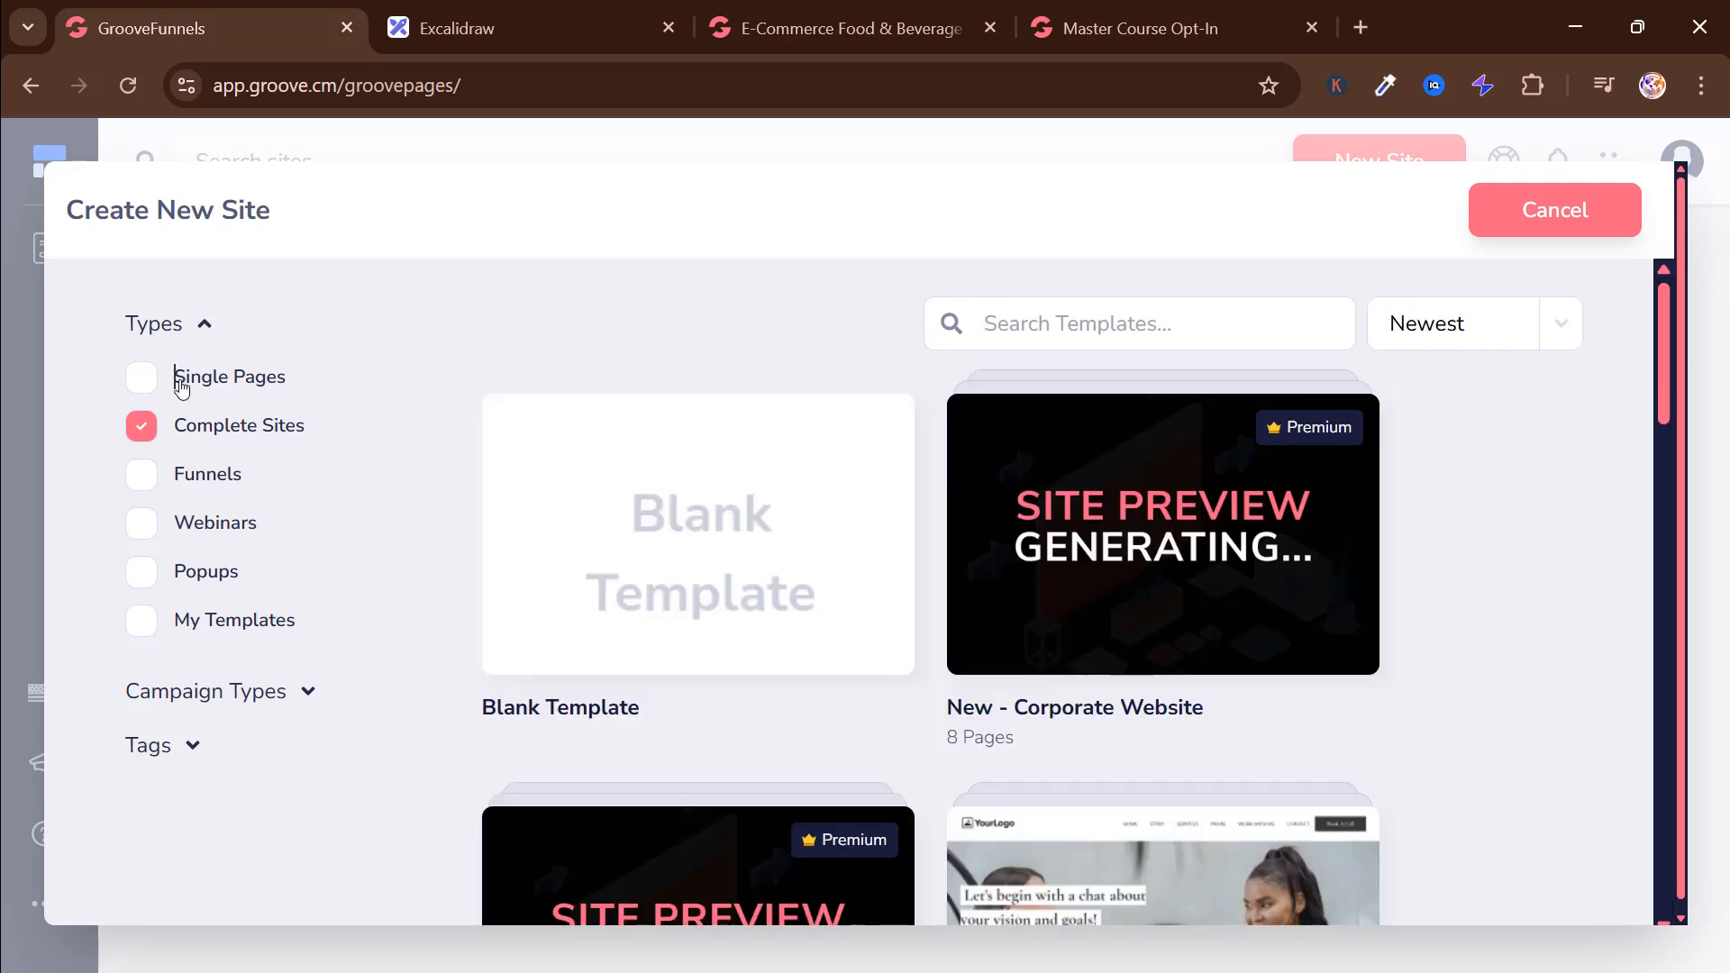
left_click(179, 382)
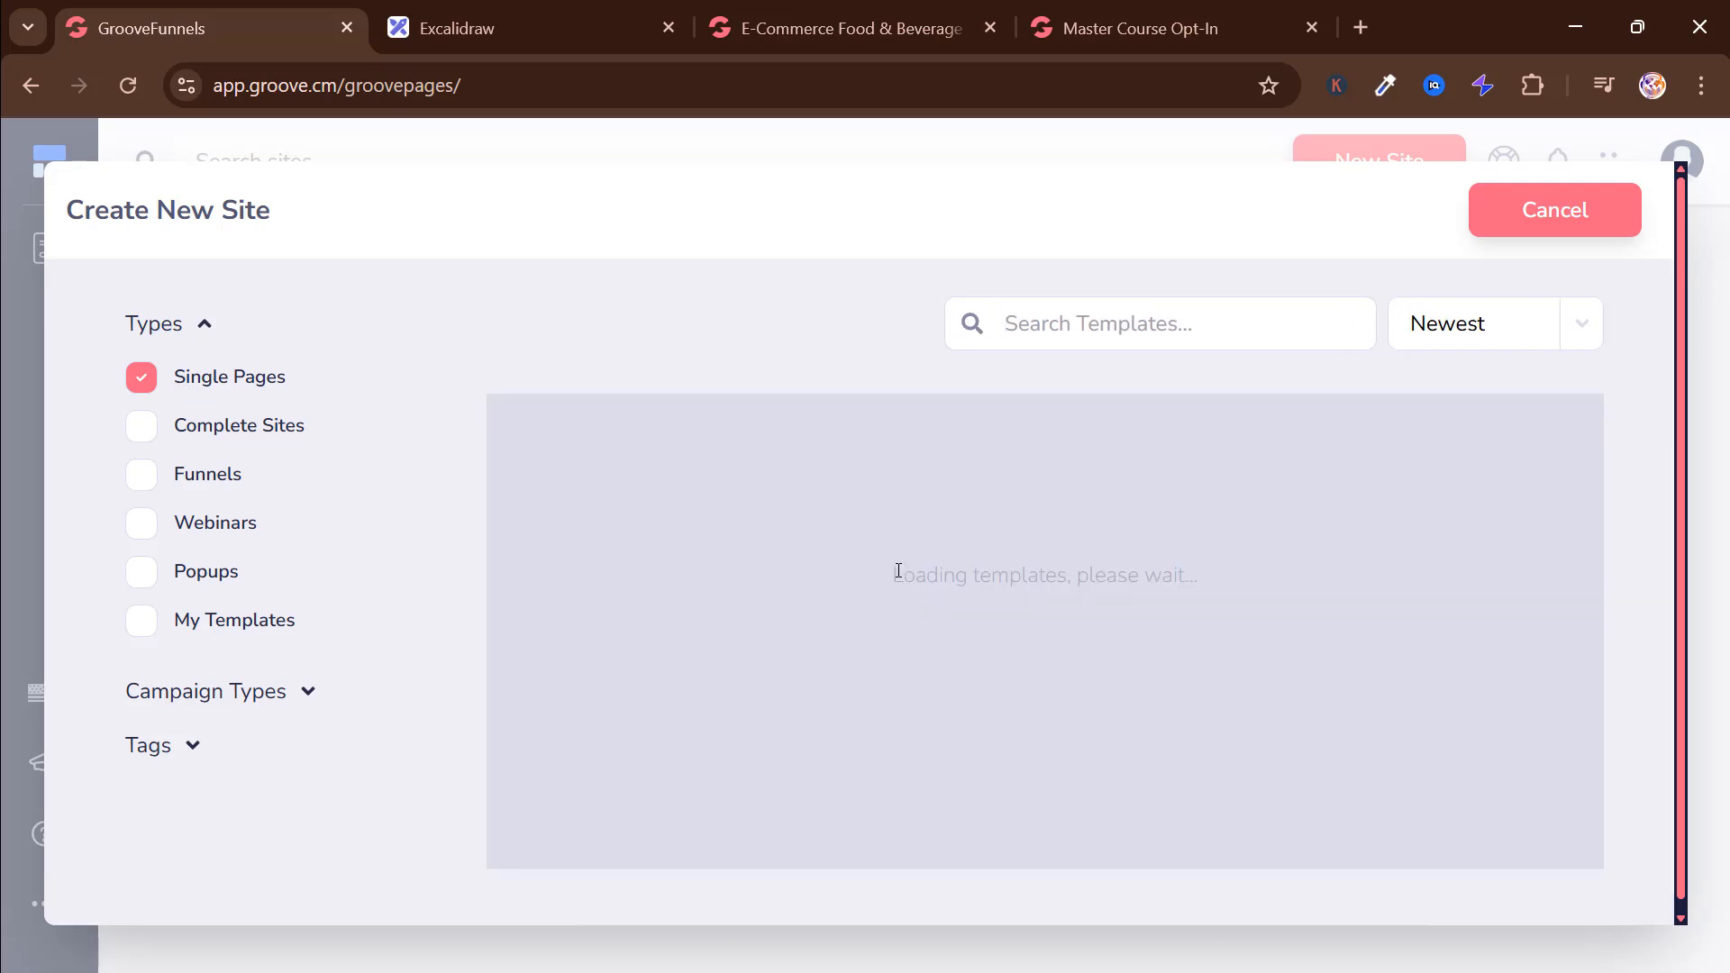
scroll(1089, 571, "down", 20)
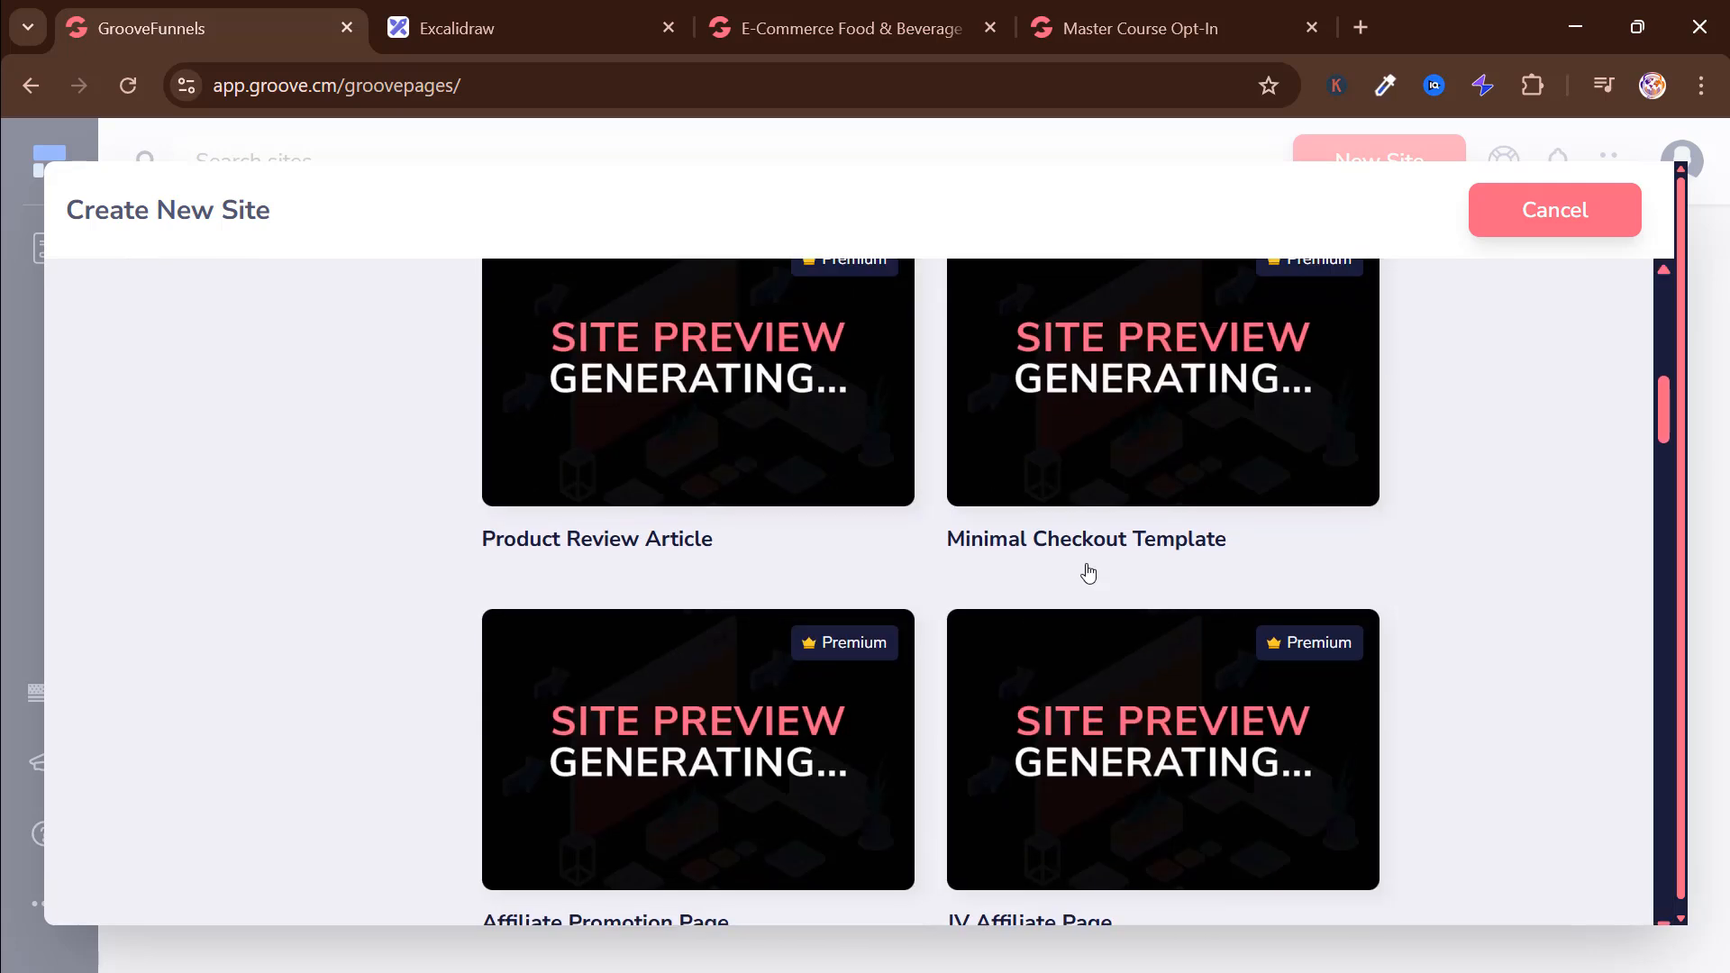
scroll(1088, 571, "down", 5)
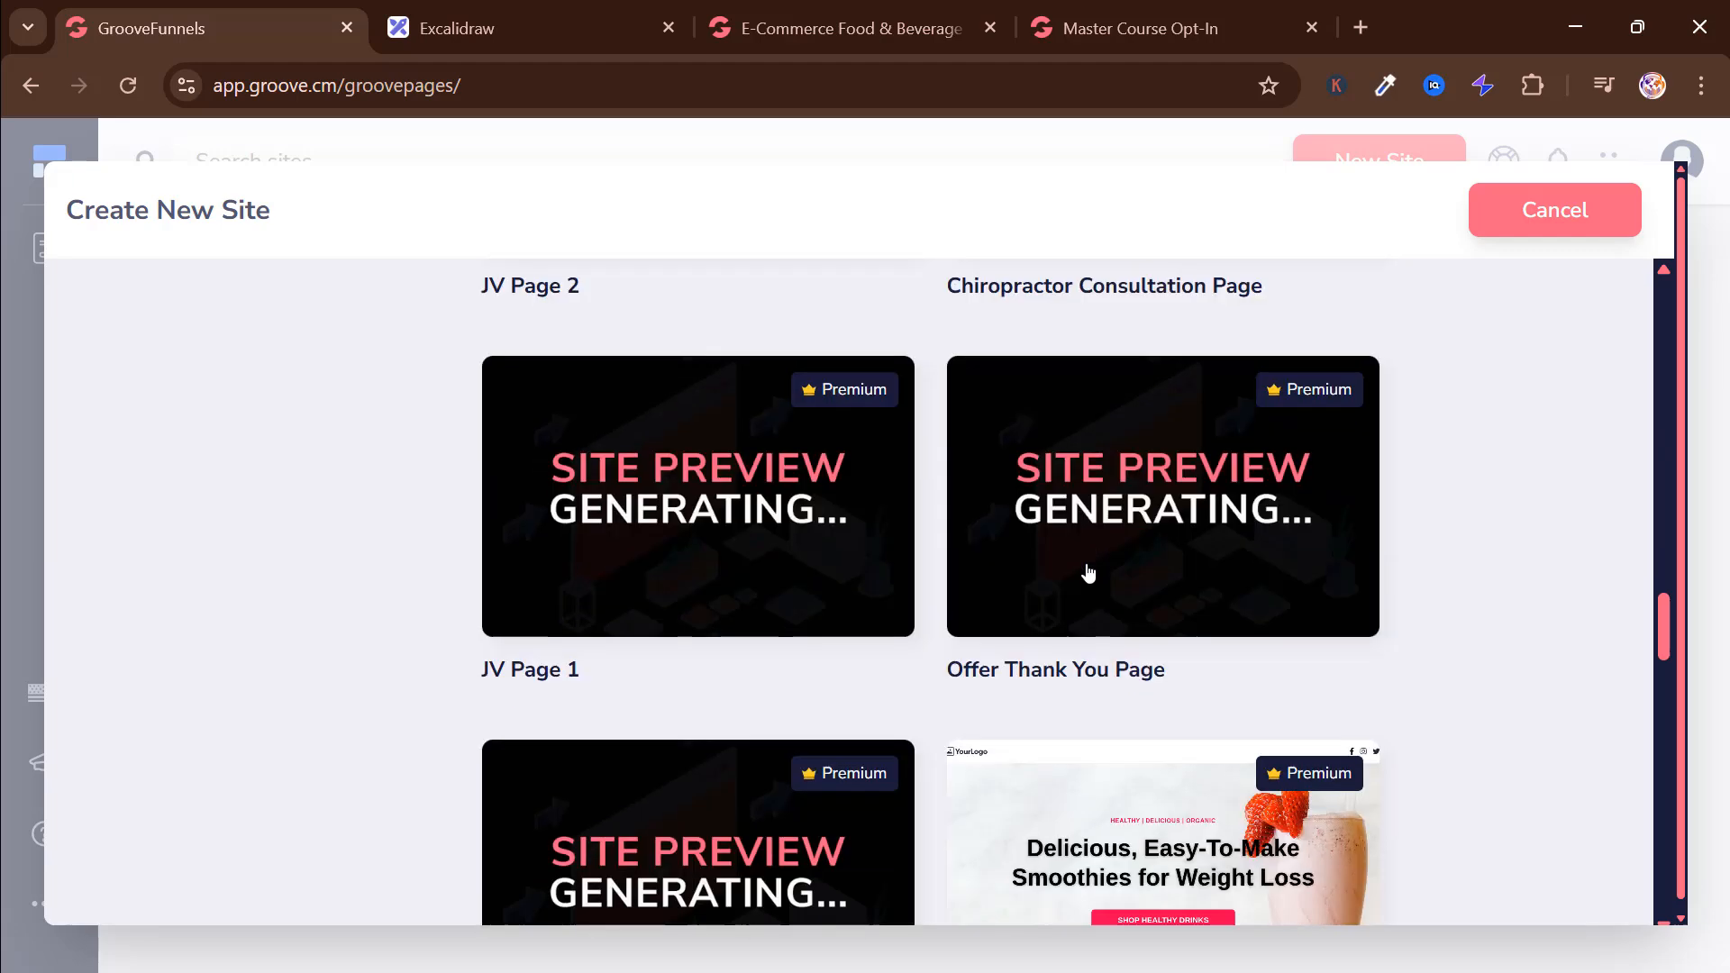
left_click(1067, 471)
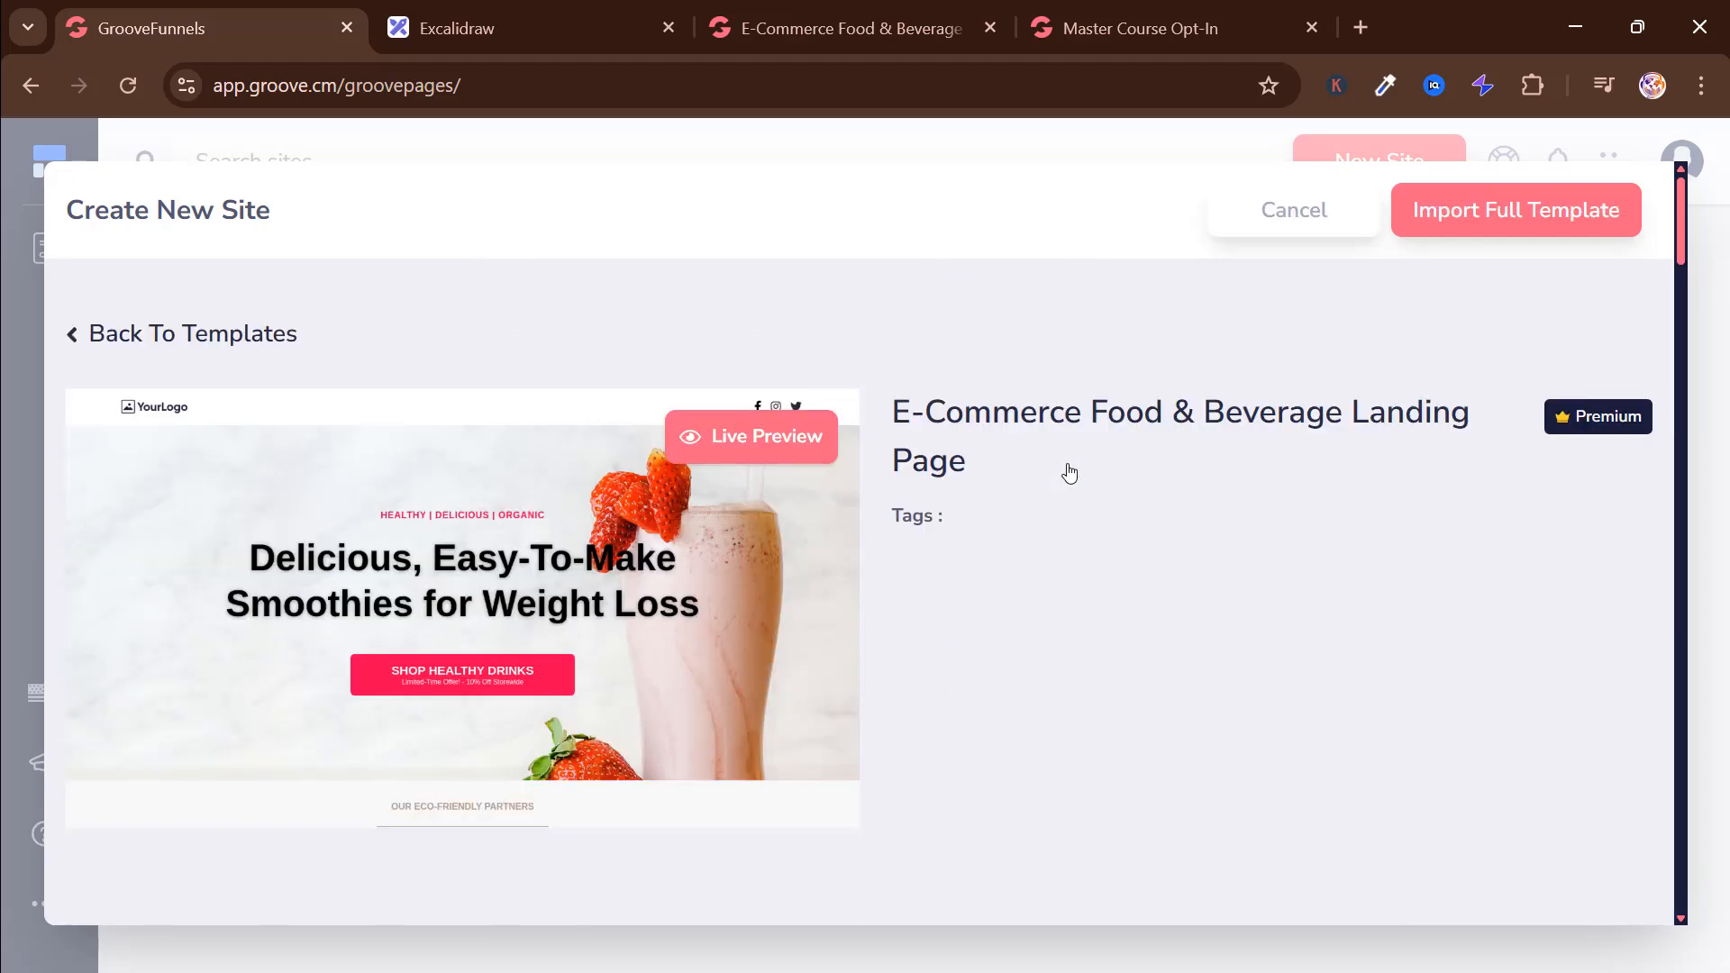
Step: Import the full template as a new site named "Test page" and start building it
left_click(1458, 214)
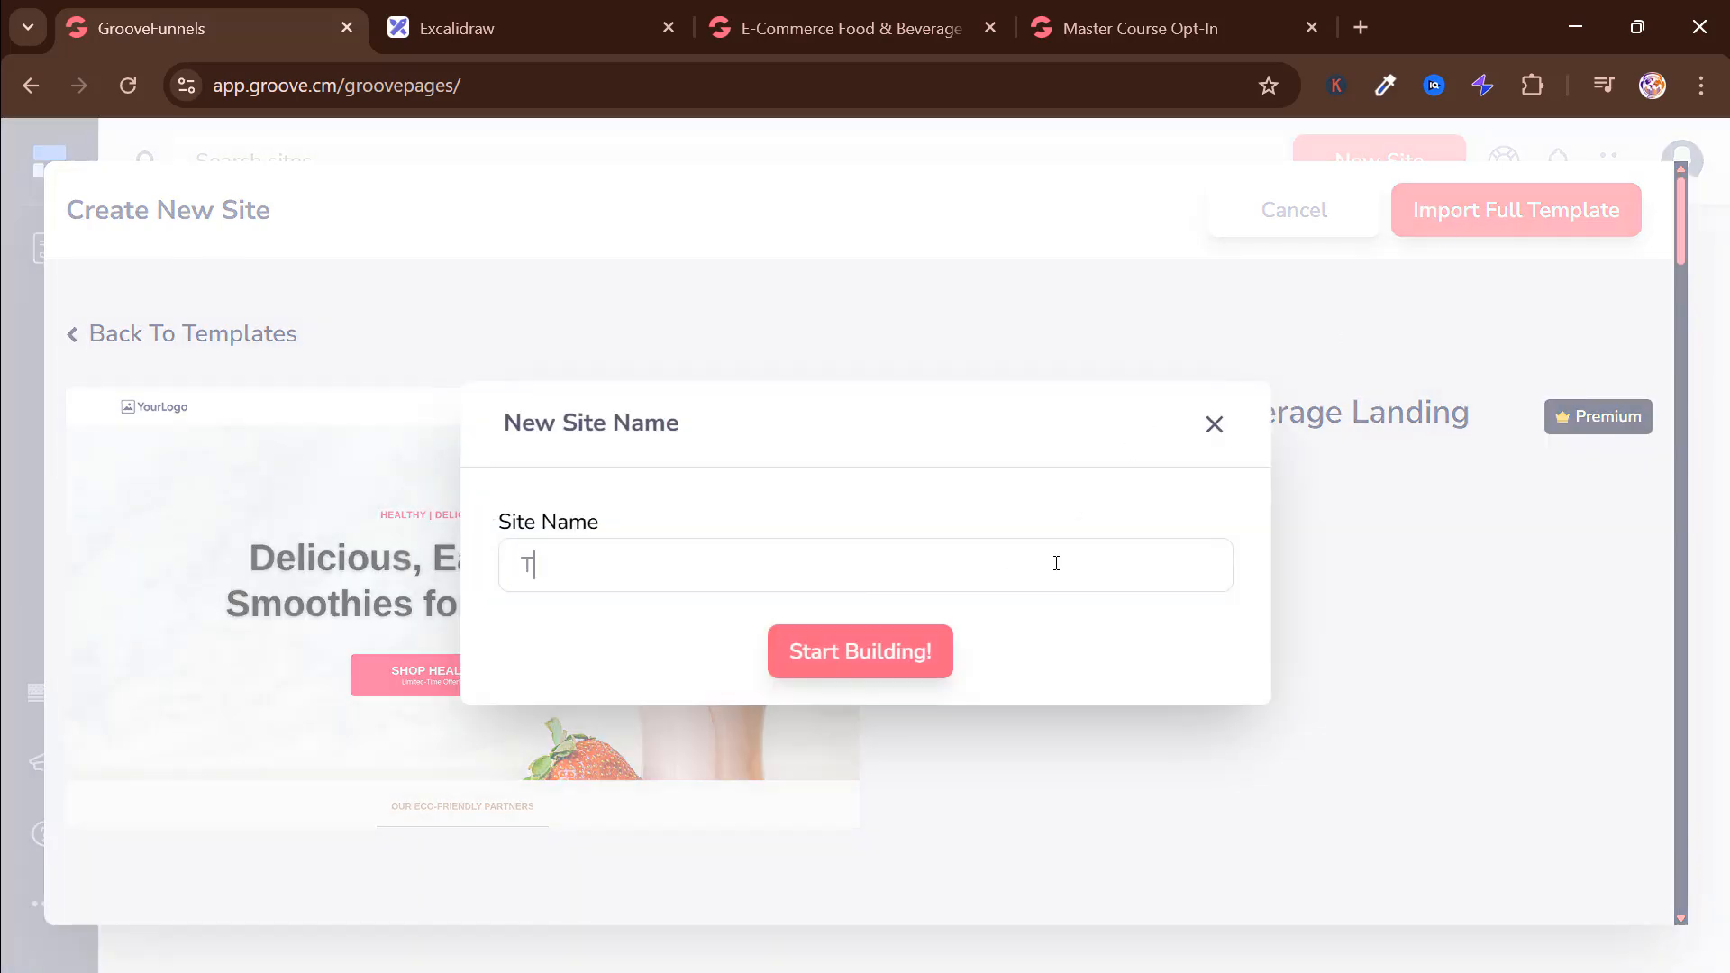
type("Test page")
left_click(892, 656)
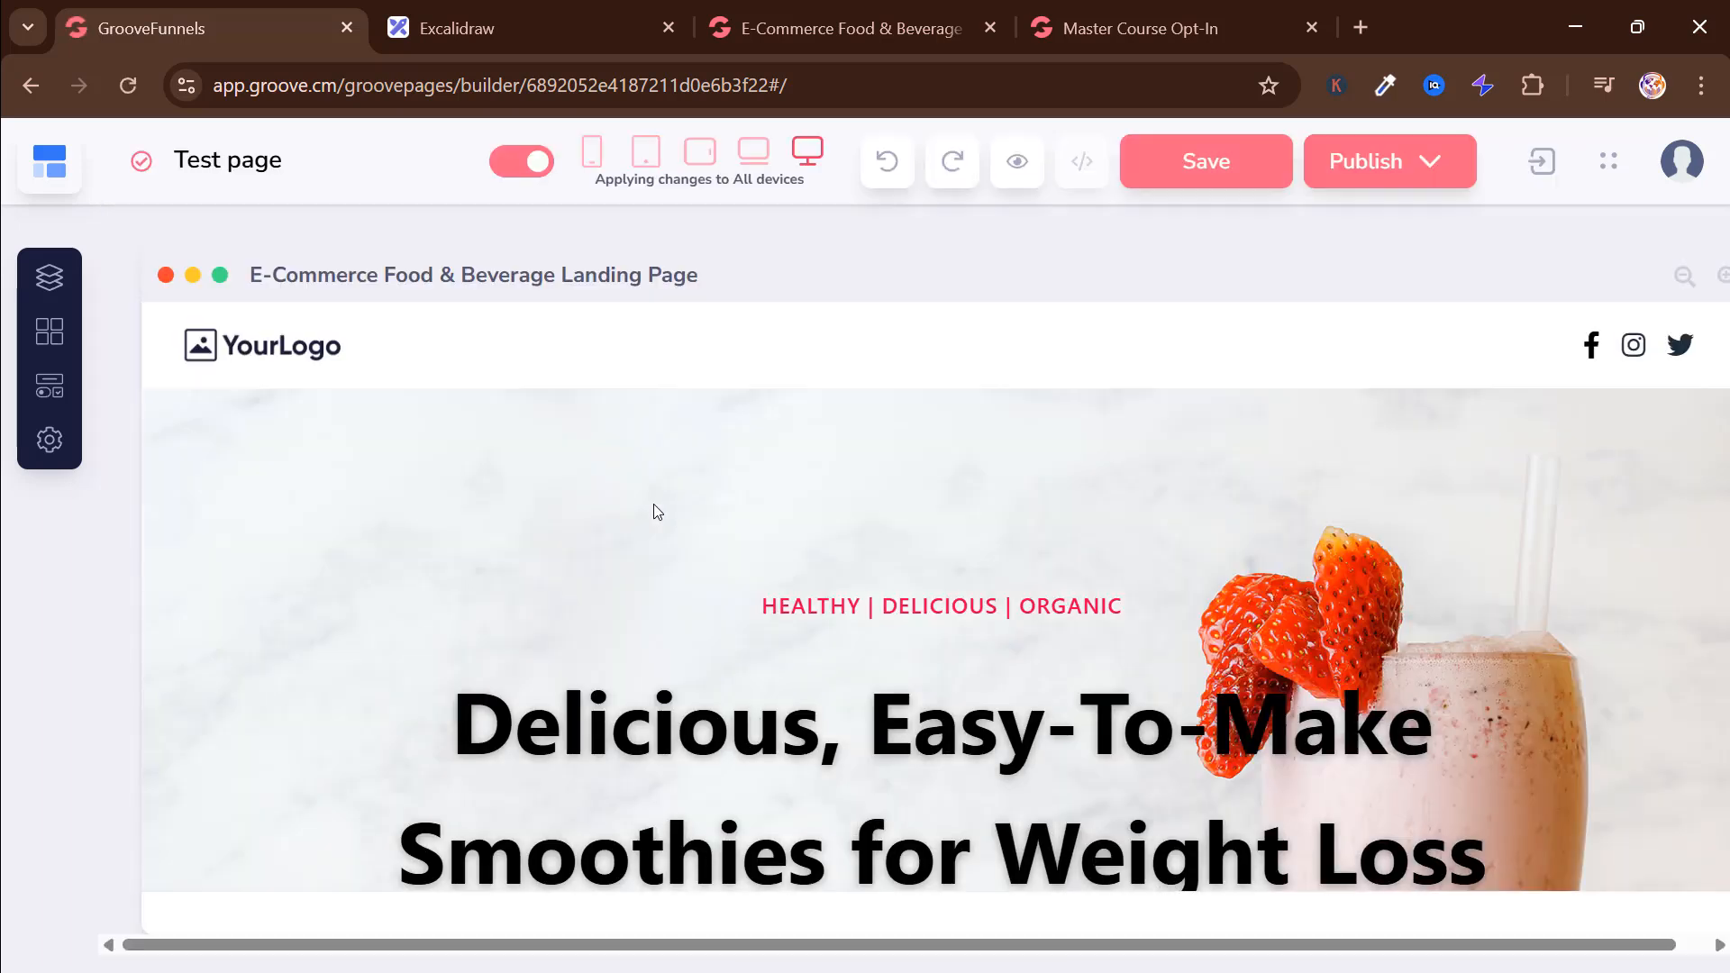
Step: Look through the imported template page, from the hero block through the partner logos to the email subscription section
left_click(652, 504)
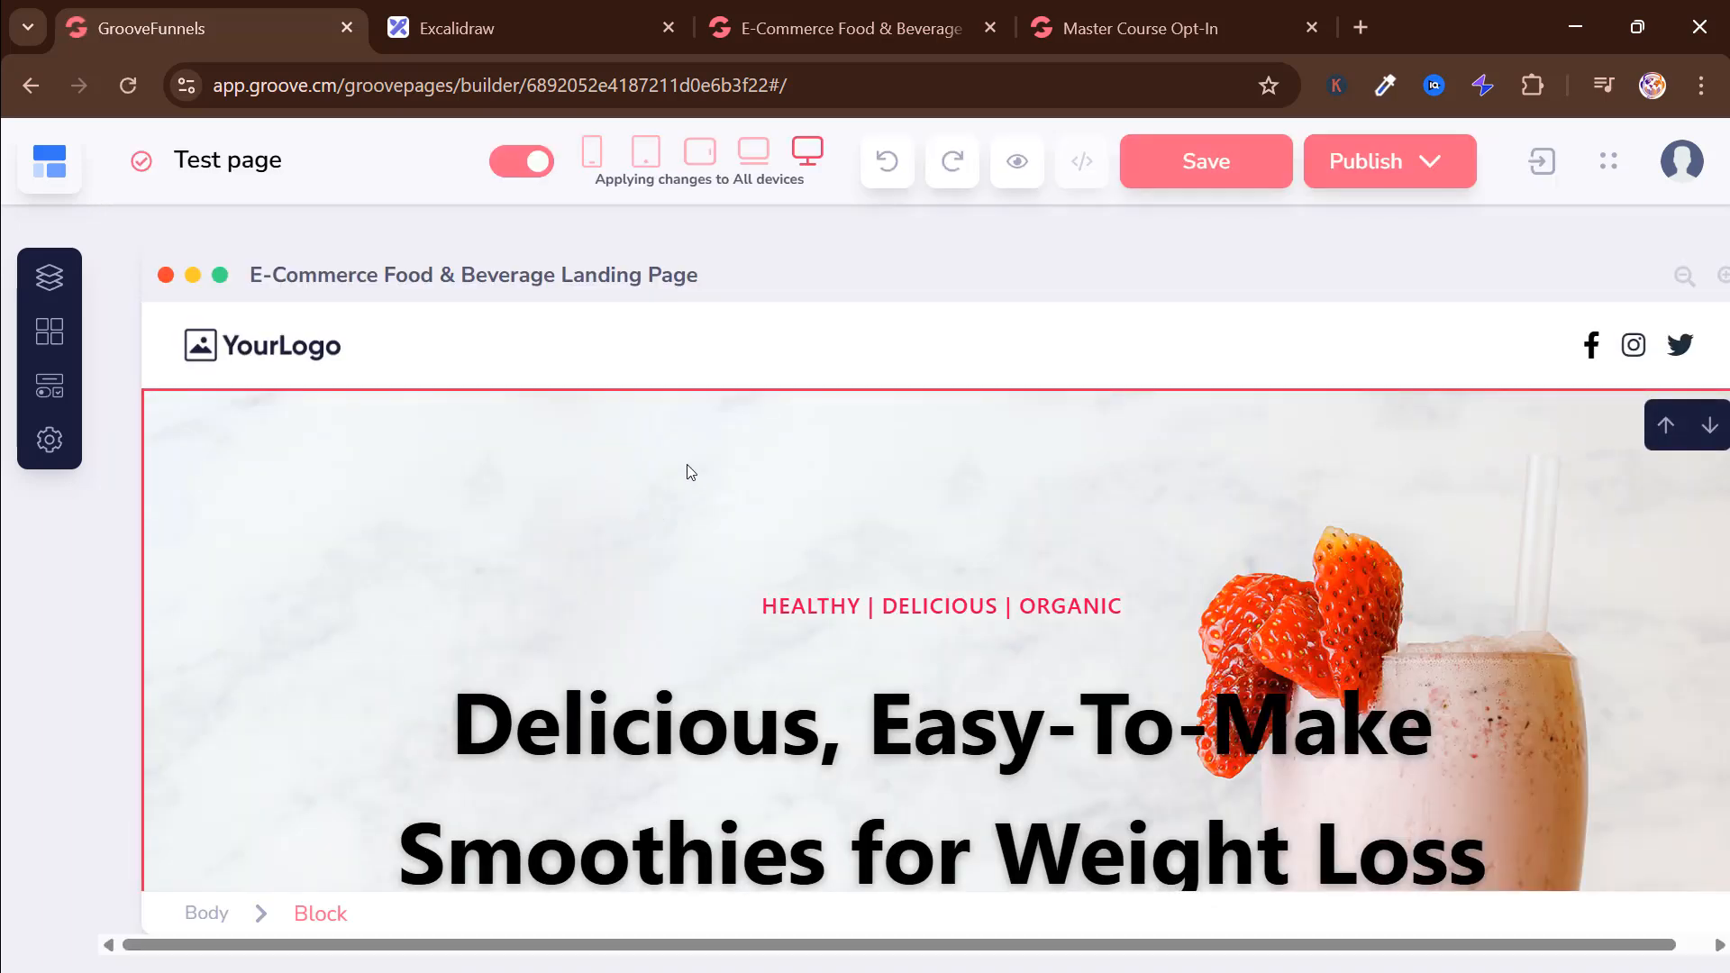
scroll(645, 512, "down", 4)
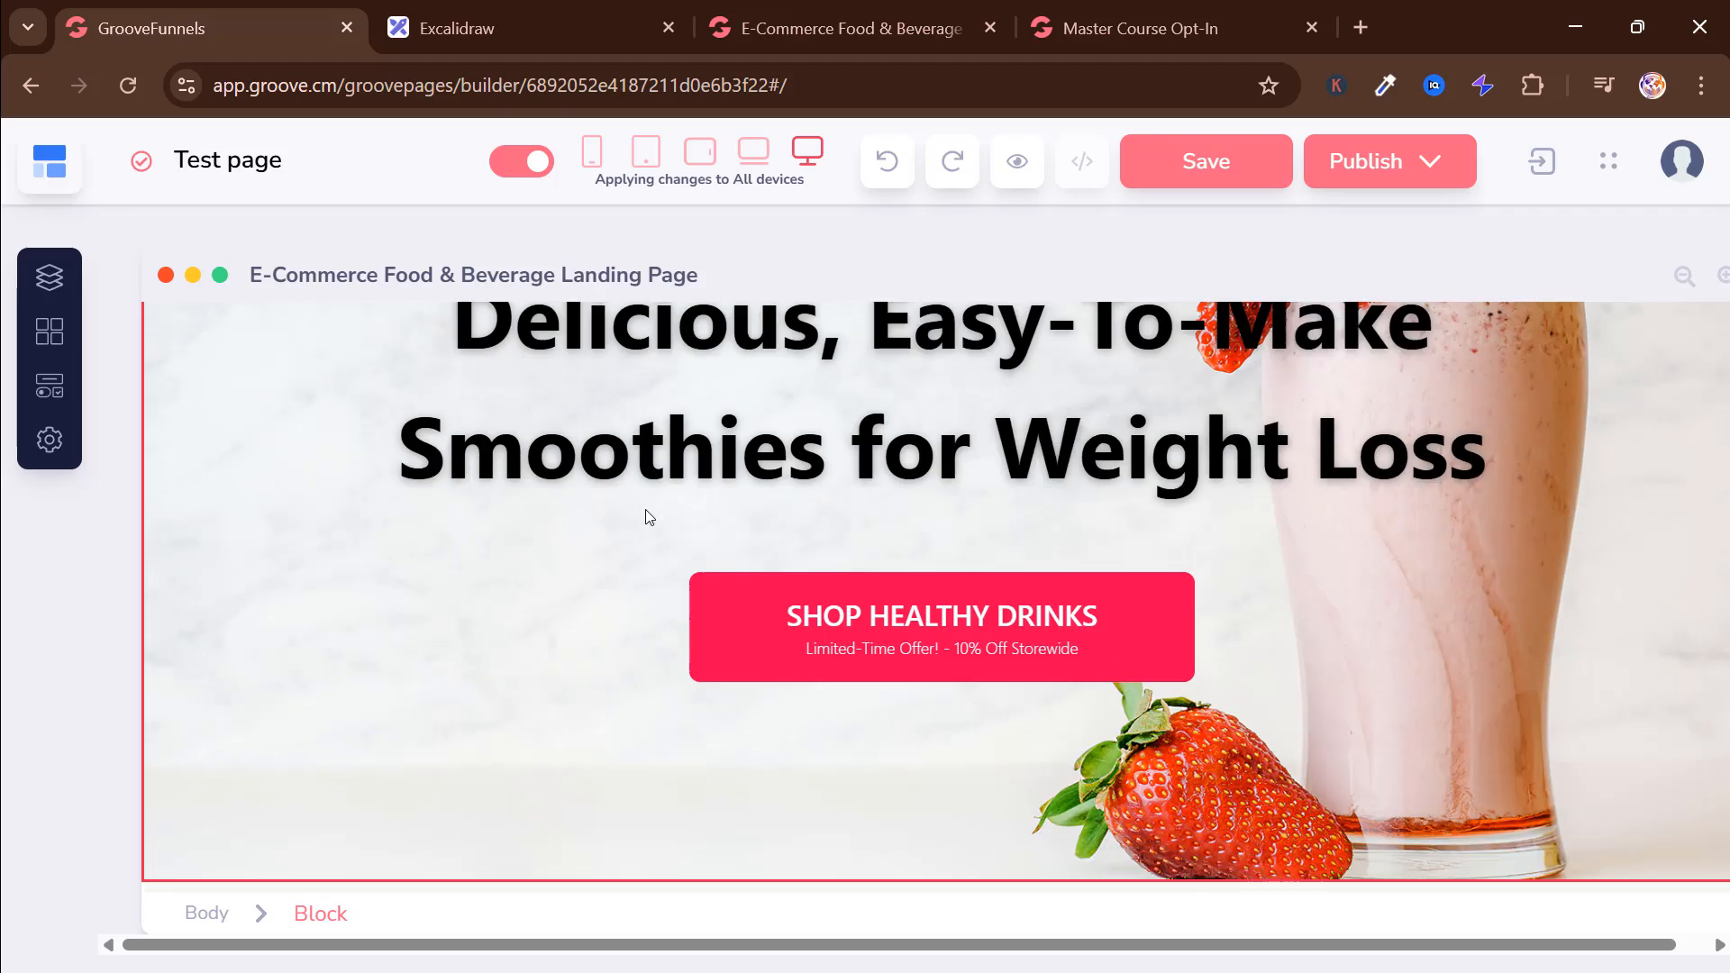
scroll(597, 502, "down", 15)
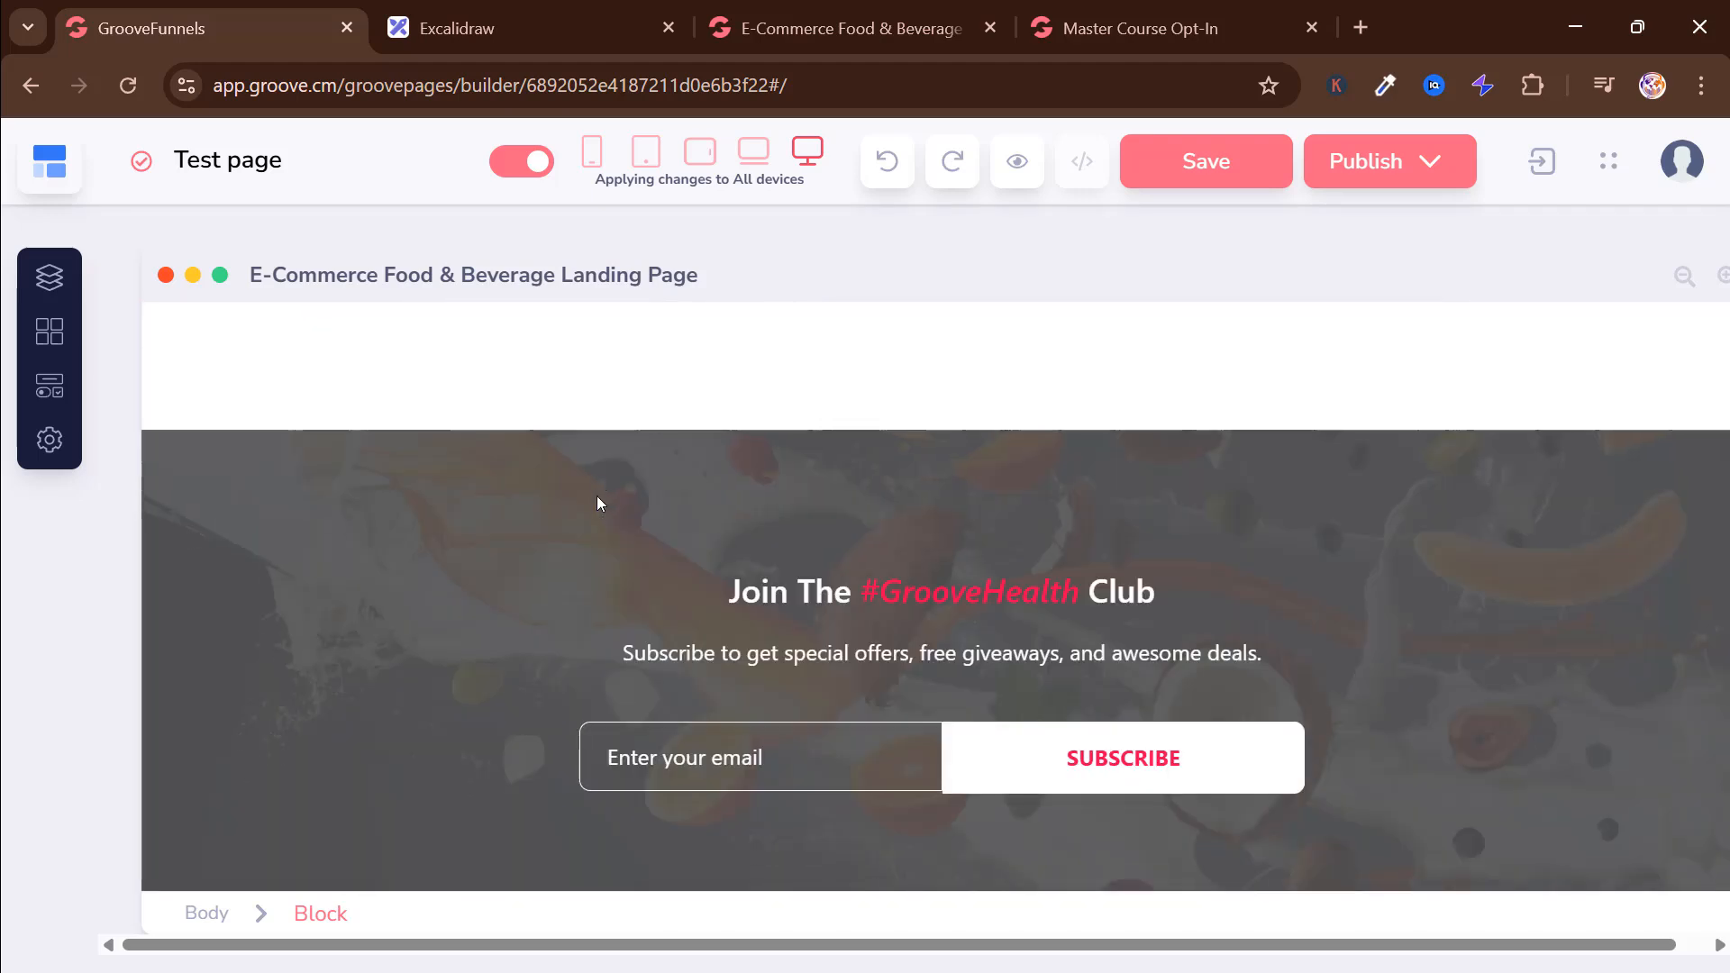
scroll(596, 500, "up", 19)
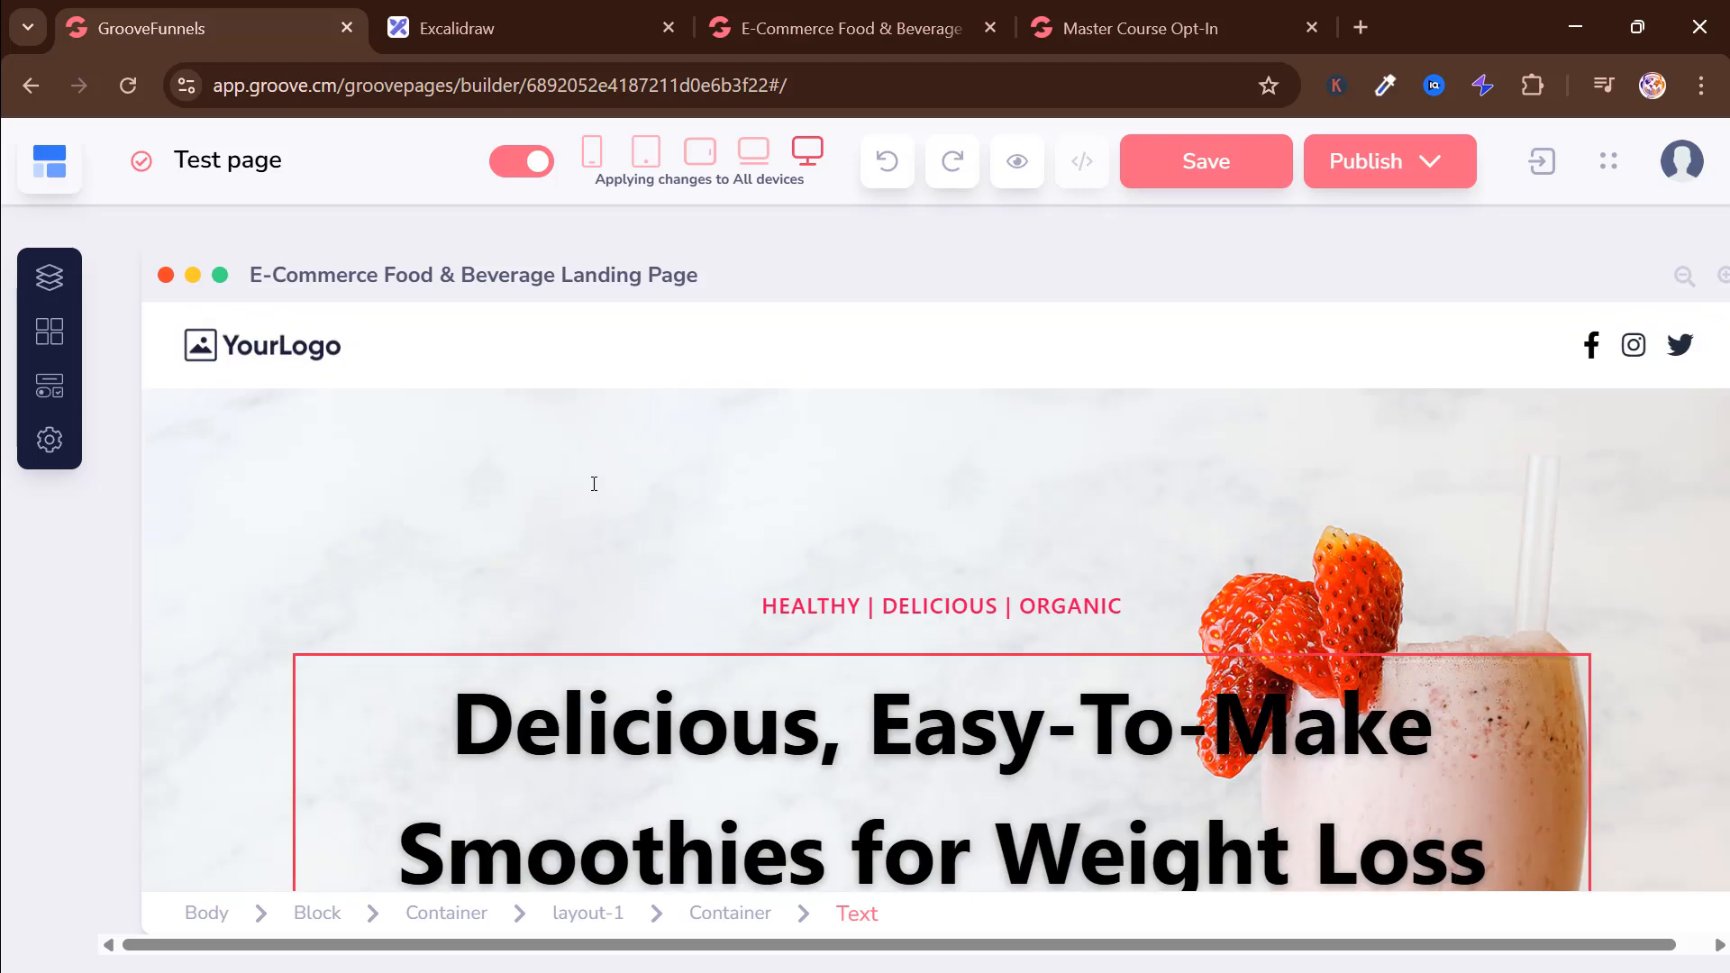
left_click(892, 445)
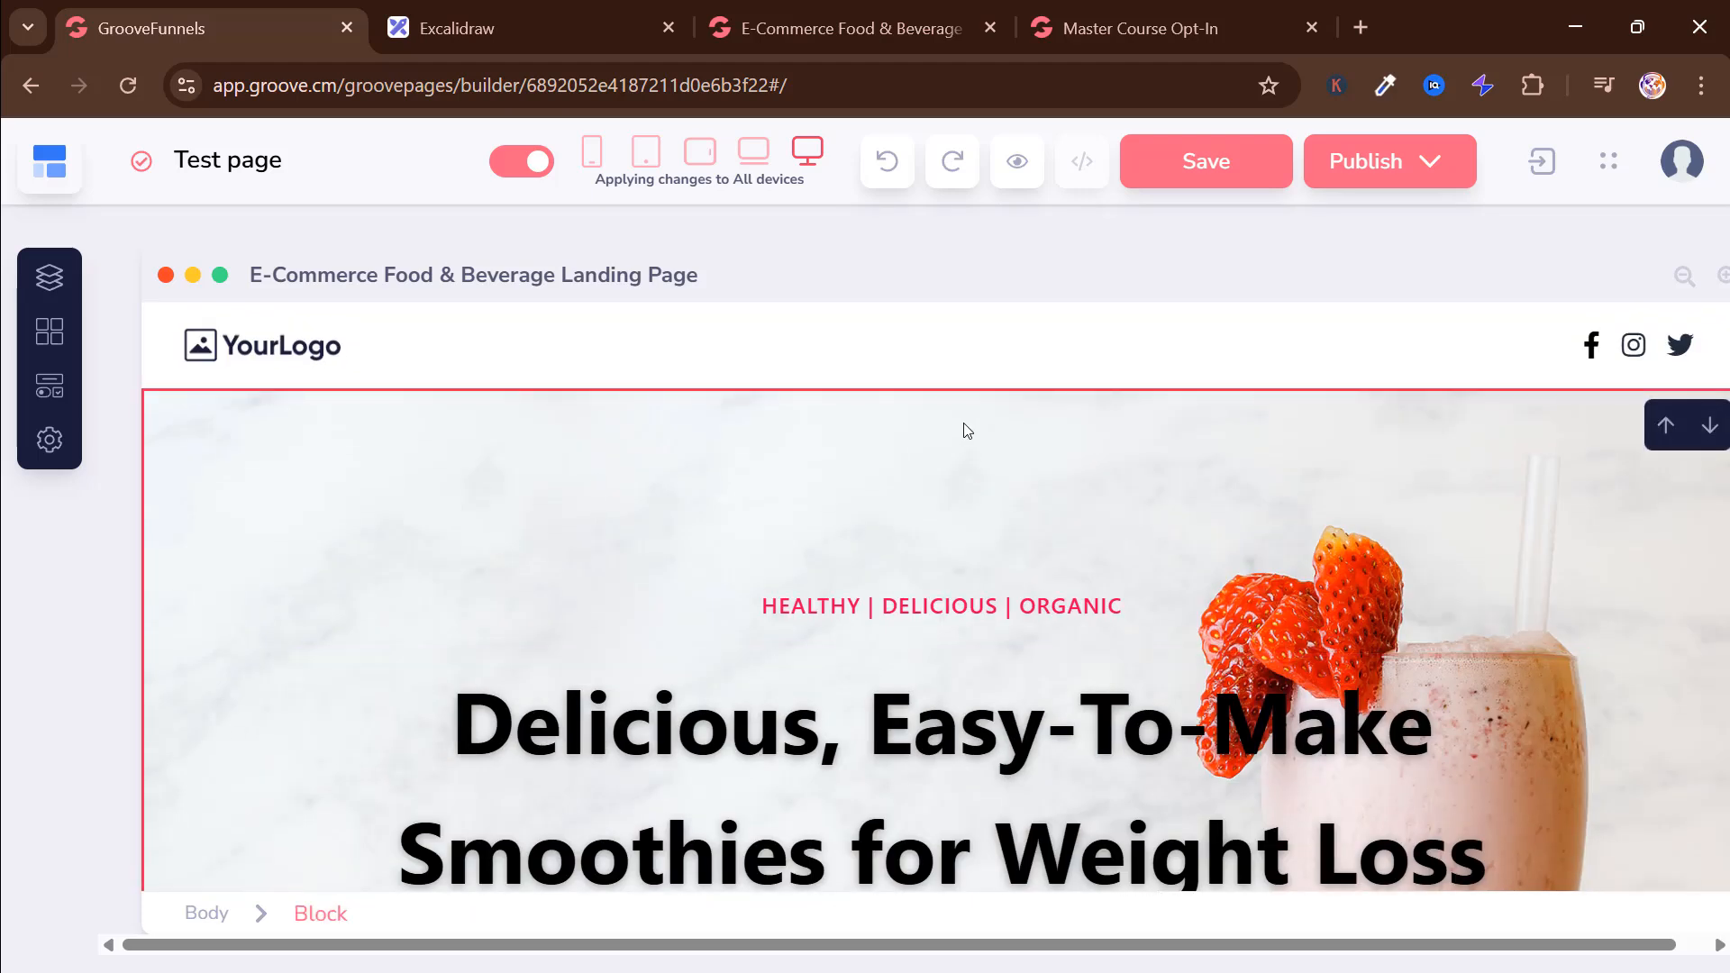
scroll(245, 541, "down", 4)
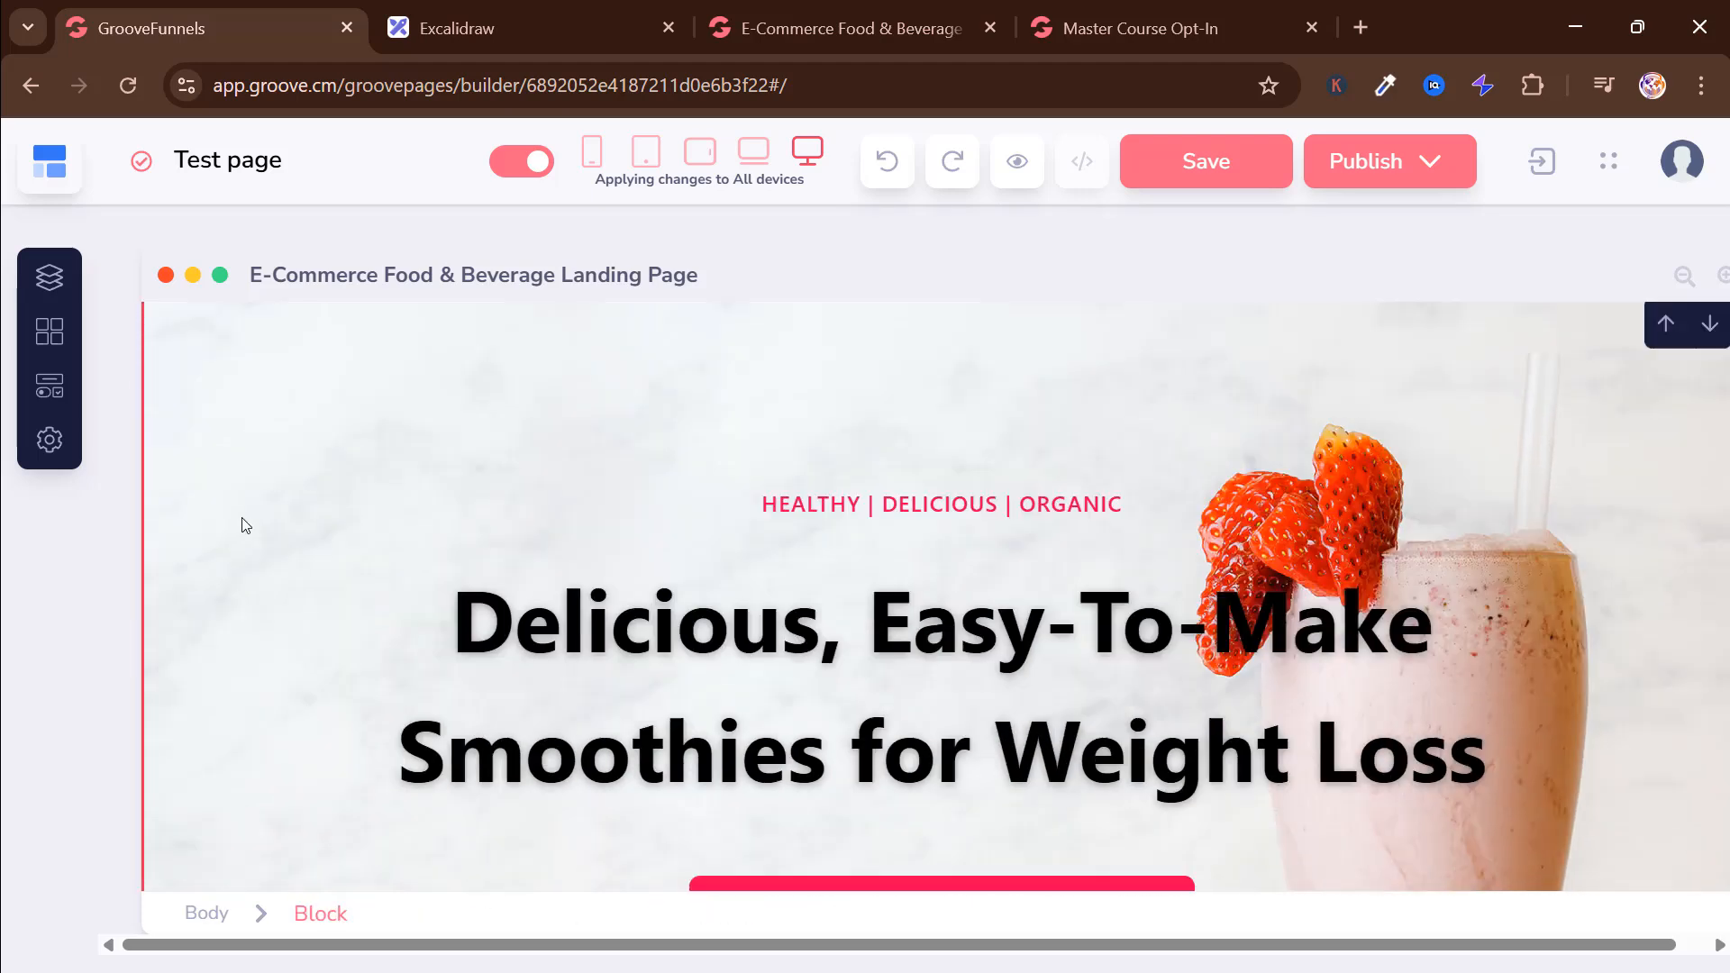
scroll(540, 613, "down", 1)
scroll(661, 425, "up", 5)
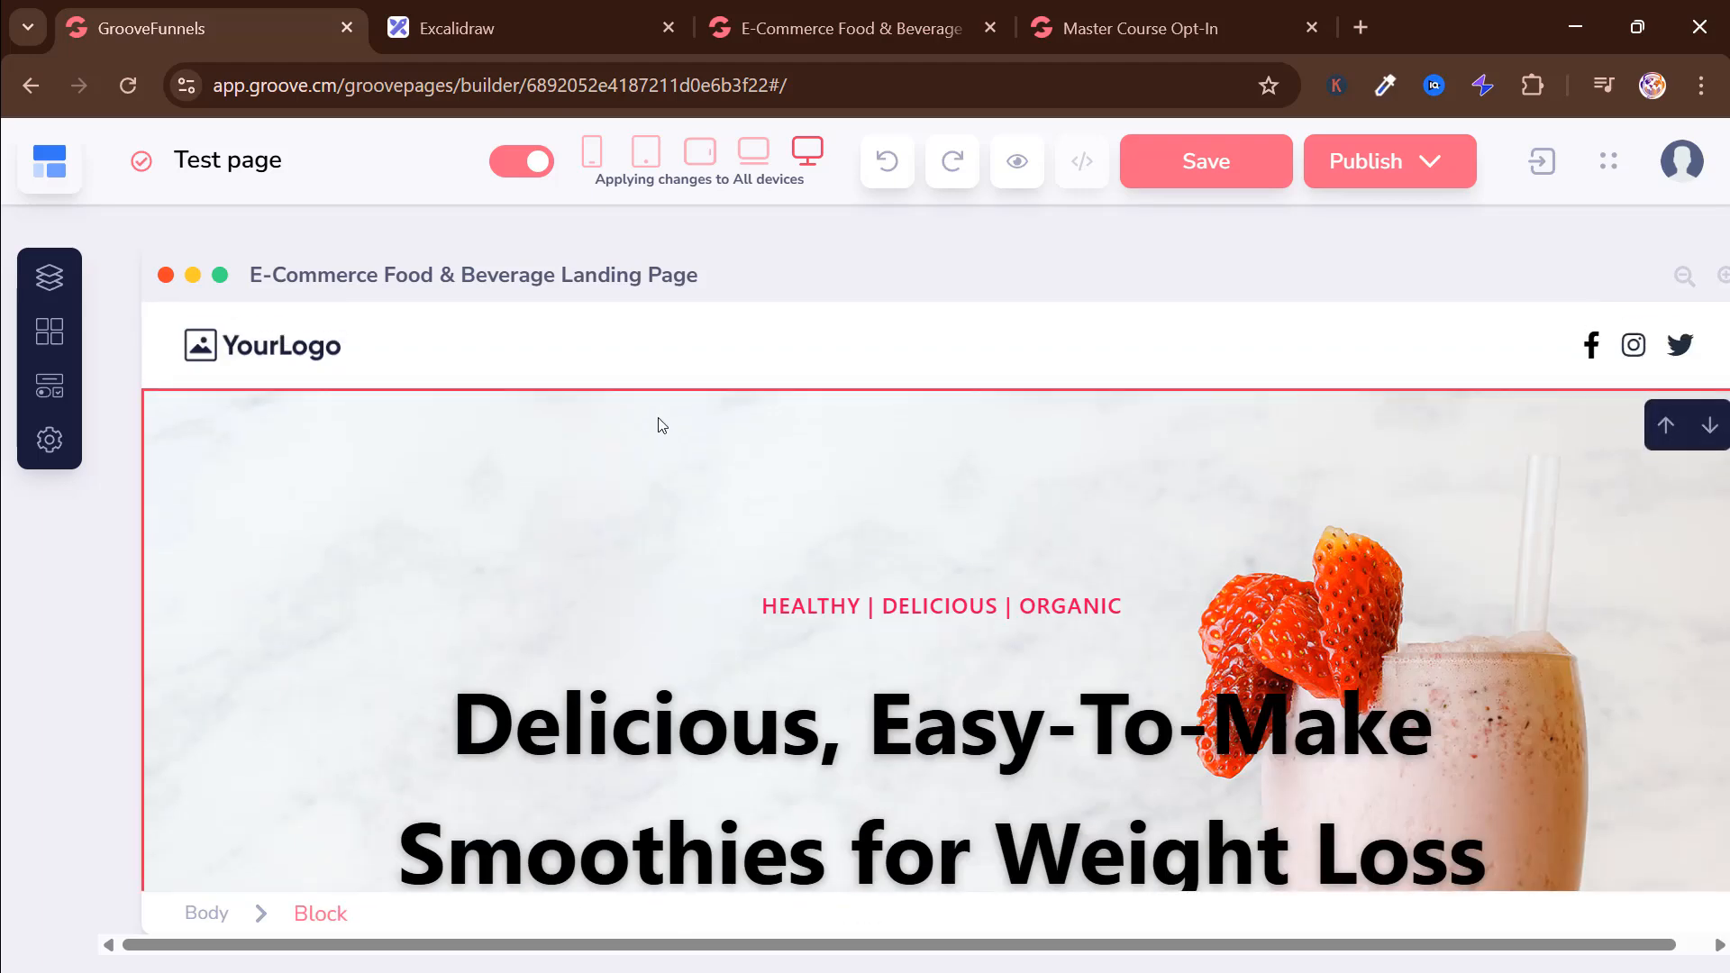
scroll(667, 483, "down", 5)
scroll(630, 397, "up", 5)
scroll(622, 441, "down", 8)
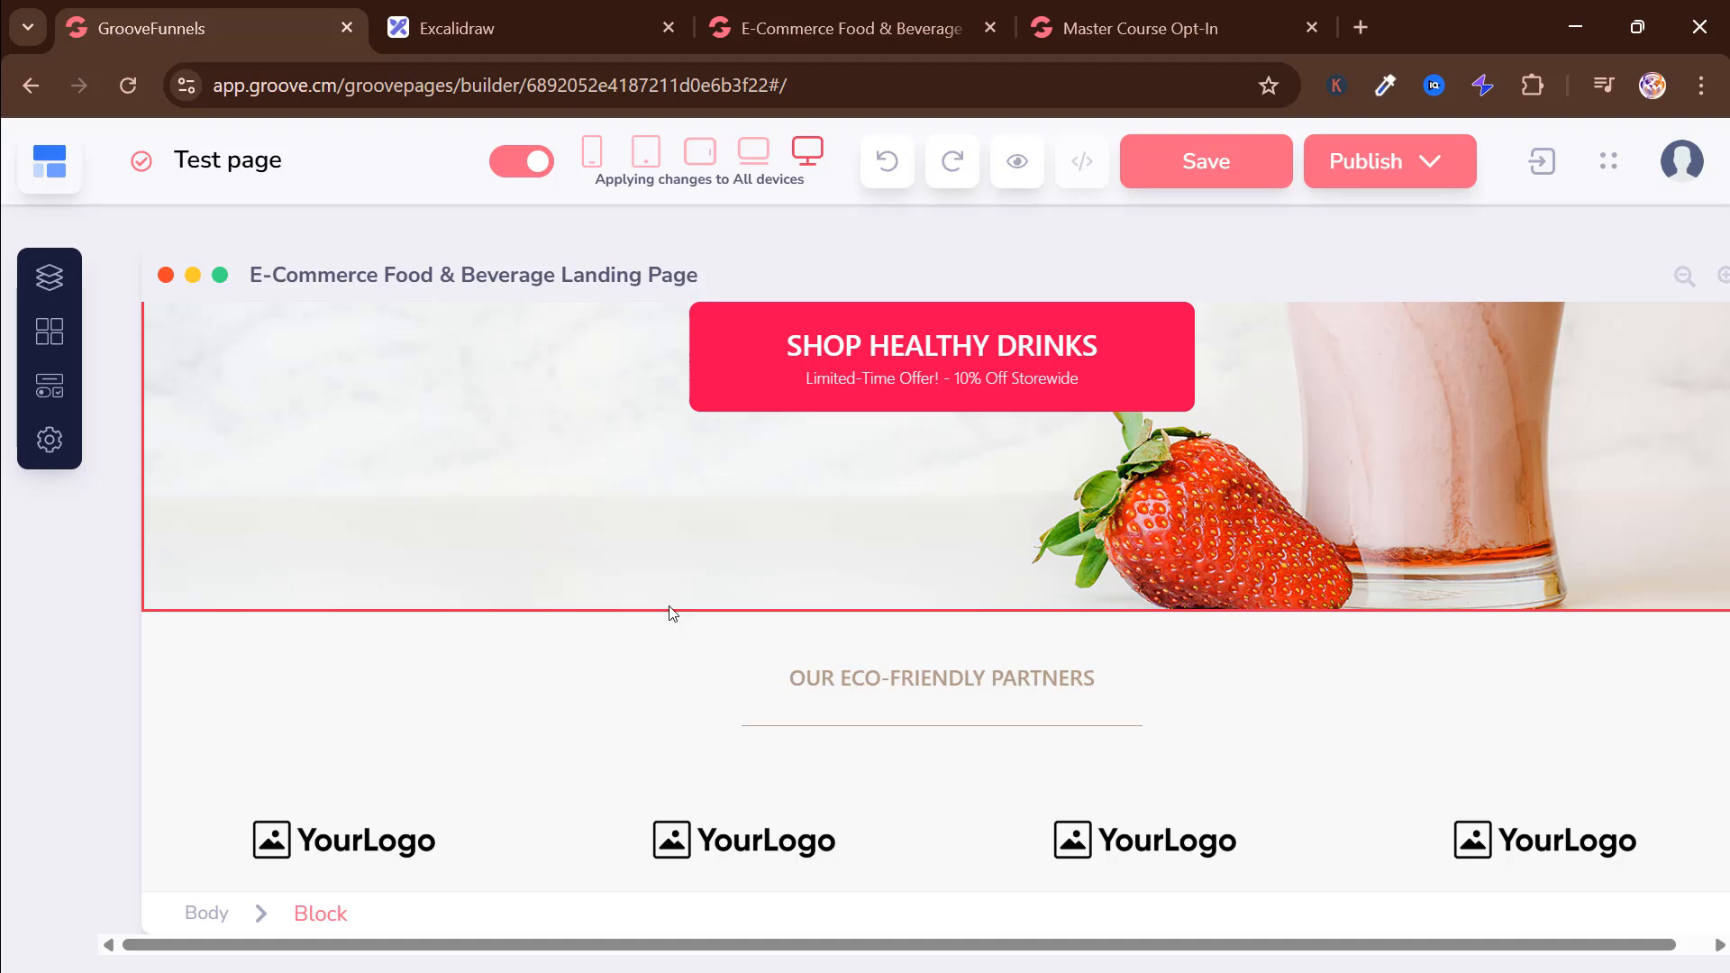
scroll(667, 609, "up", 8)
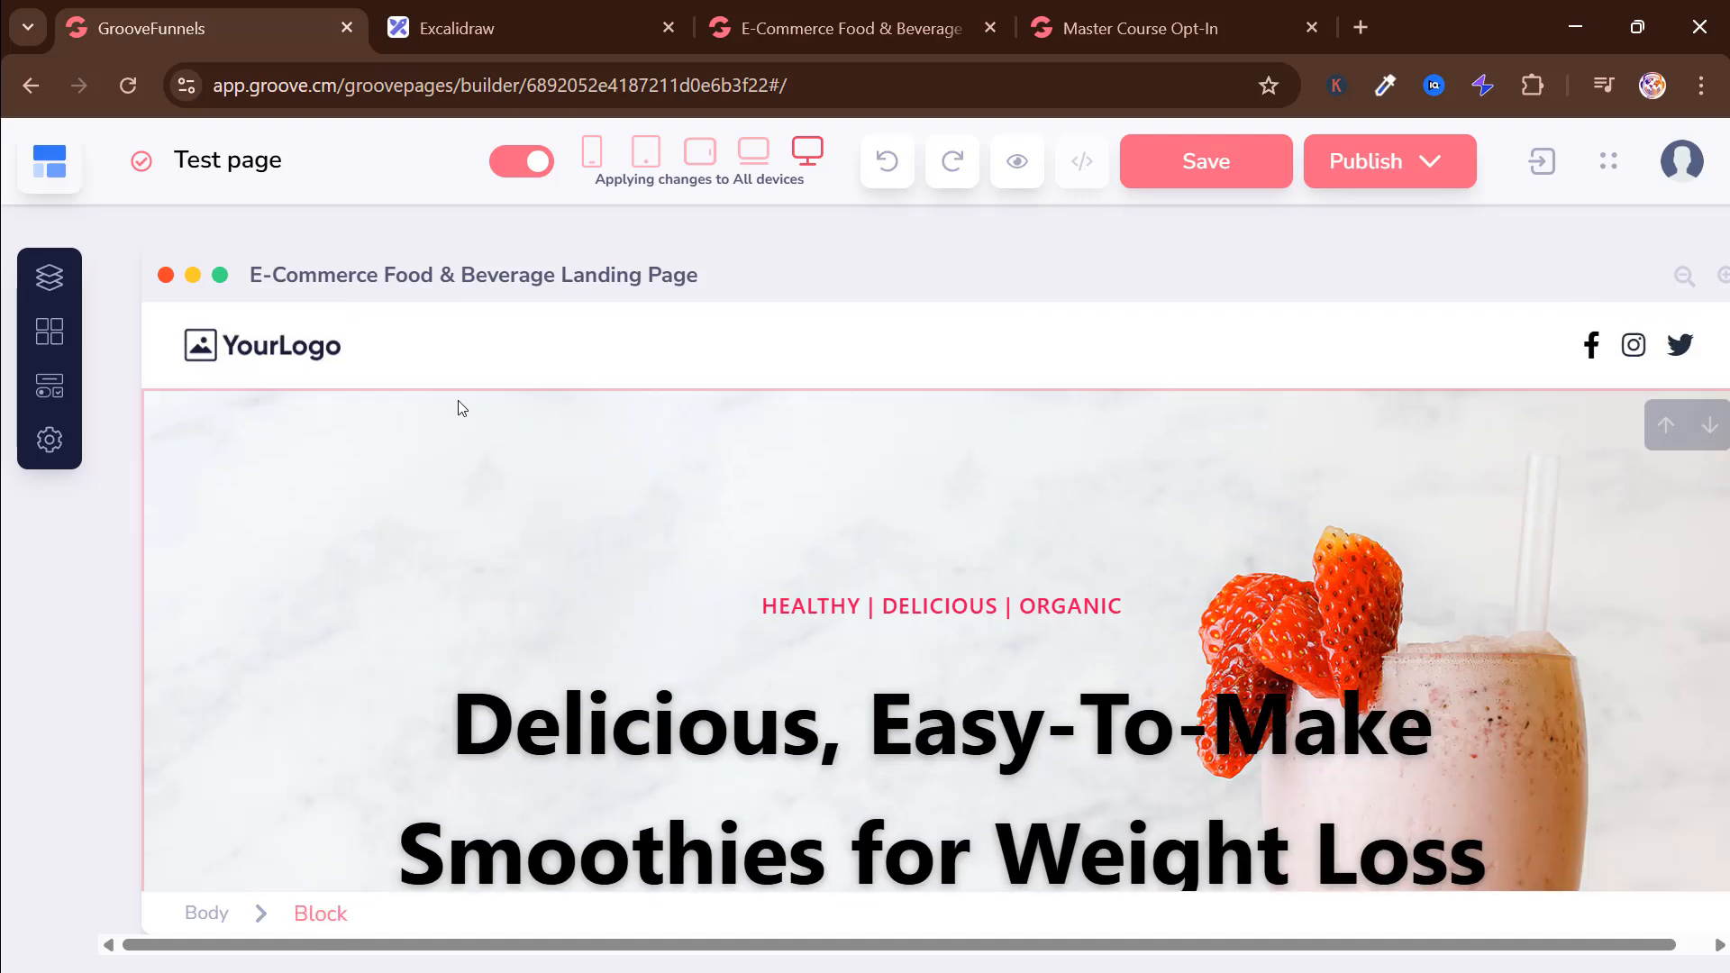
Step: Delete the navigation bar with the logo and social icons, together with the block that held it
left_click(303, 319)
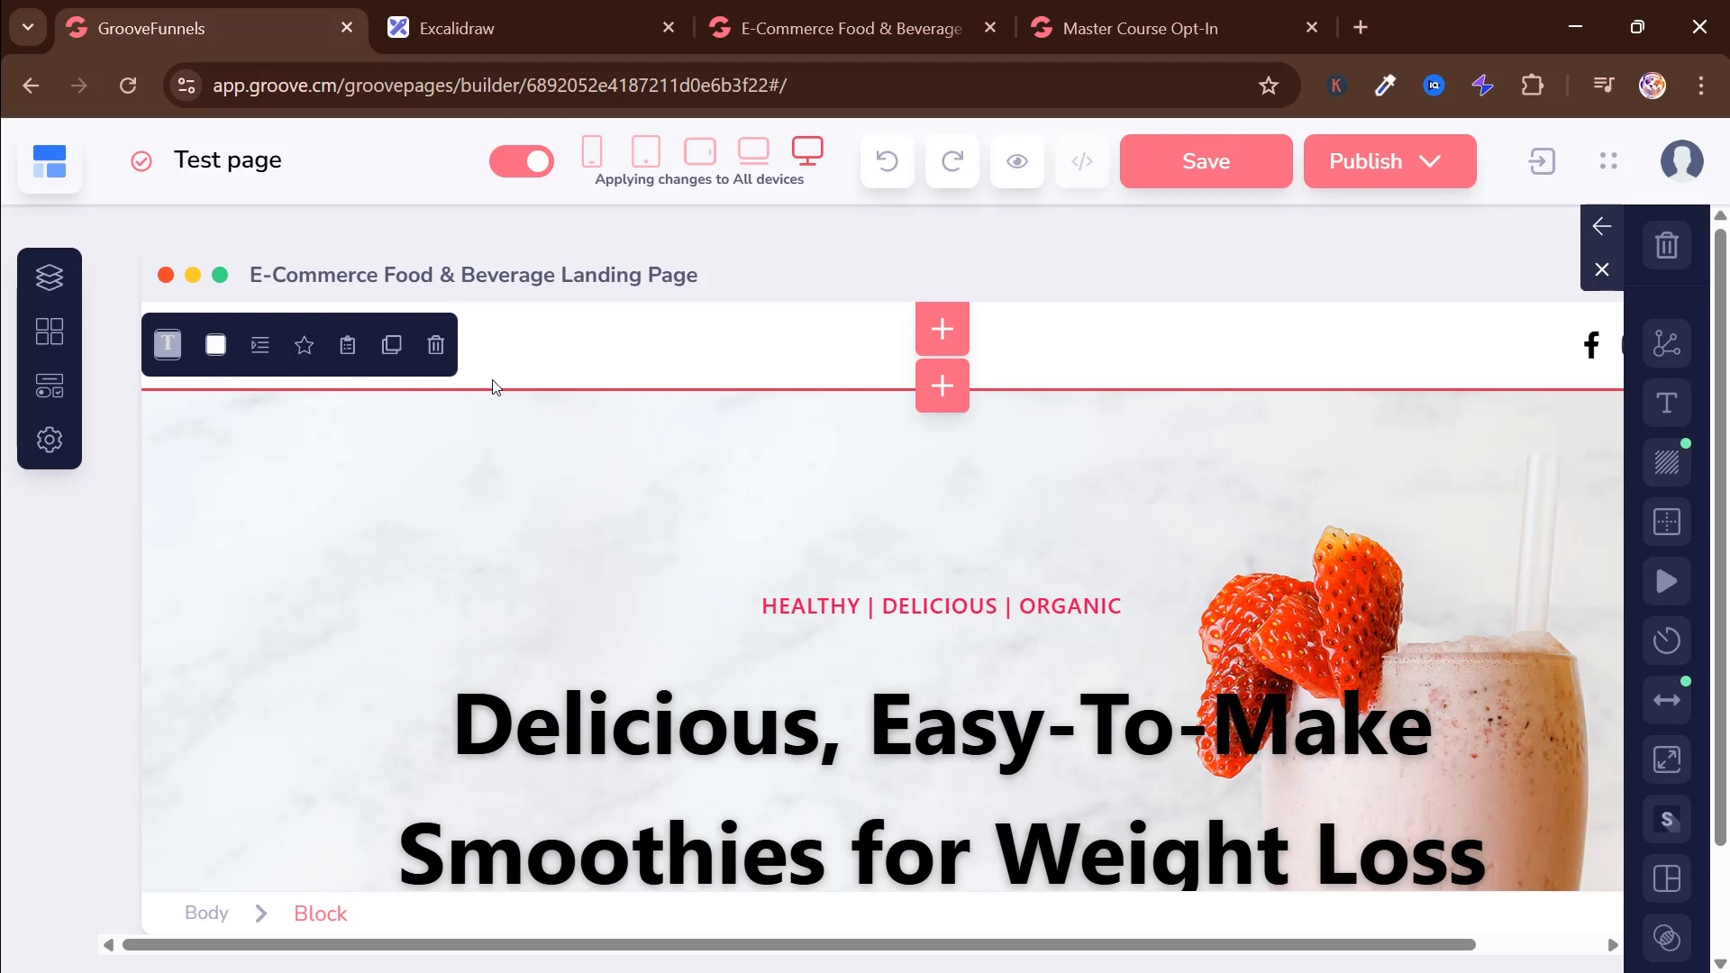
left_click(565, 365)
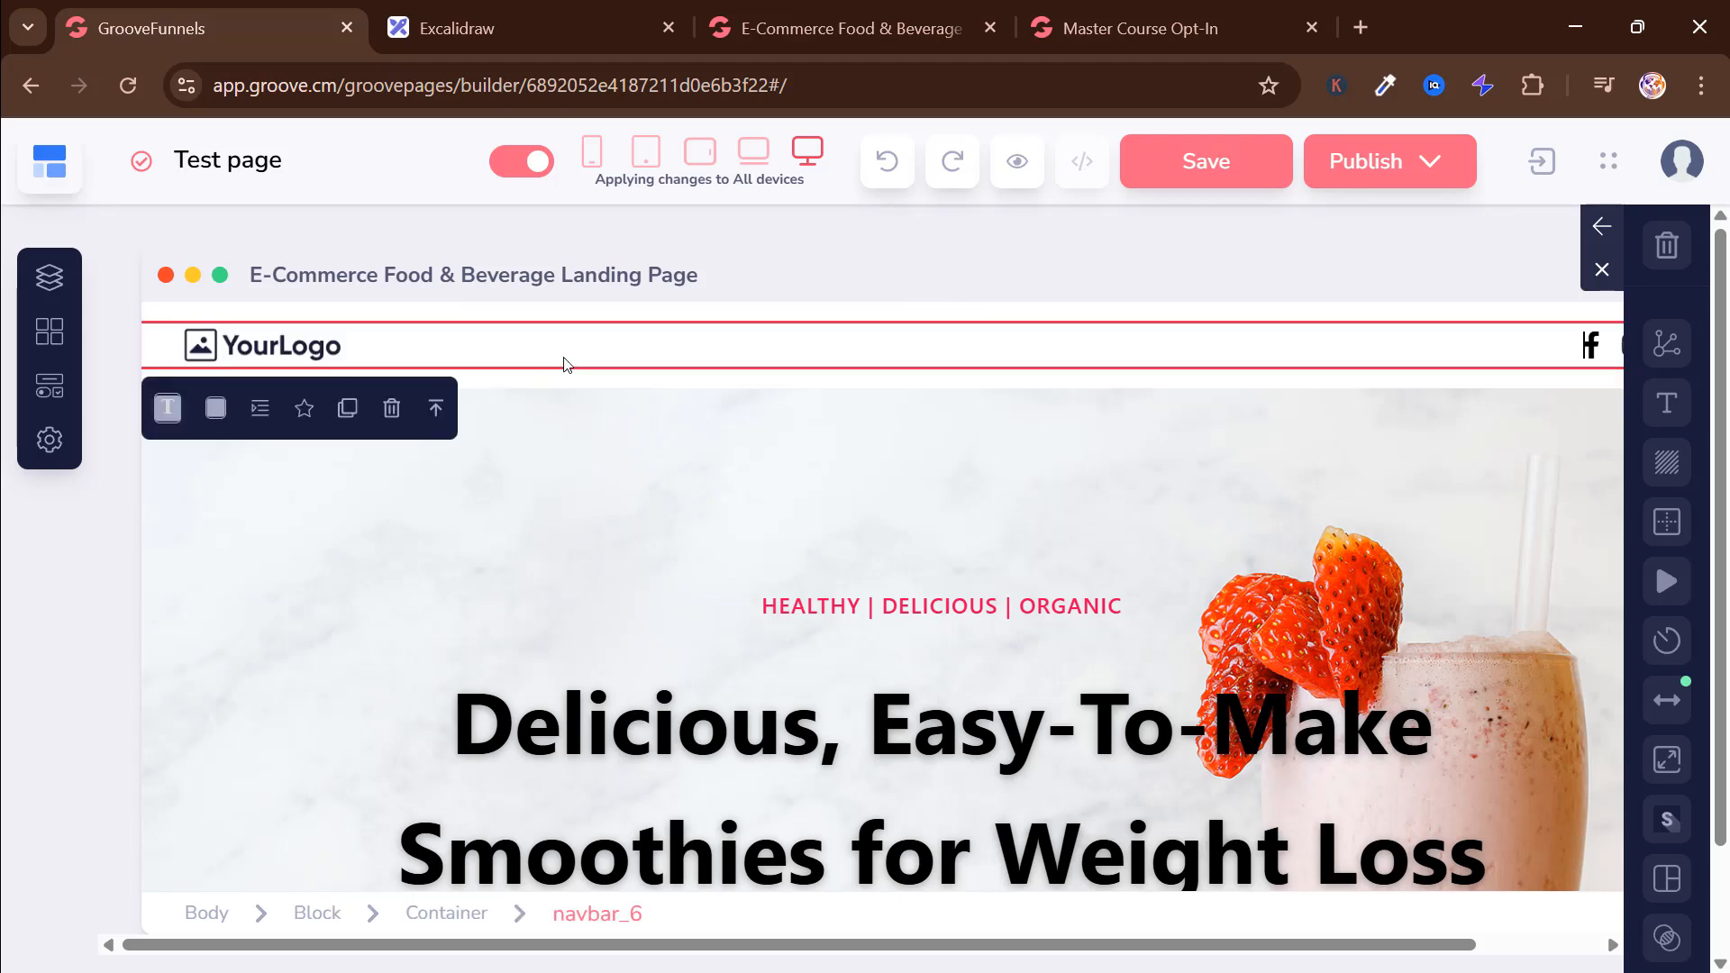
left_click(392, 410)
left_click(922, 595)
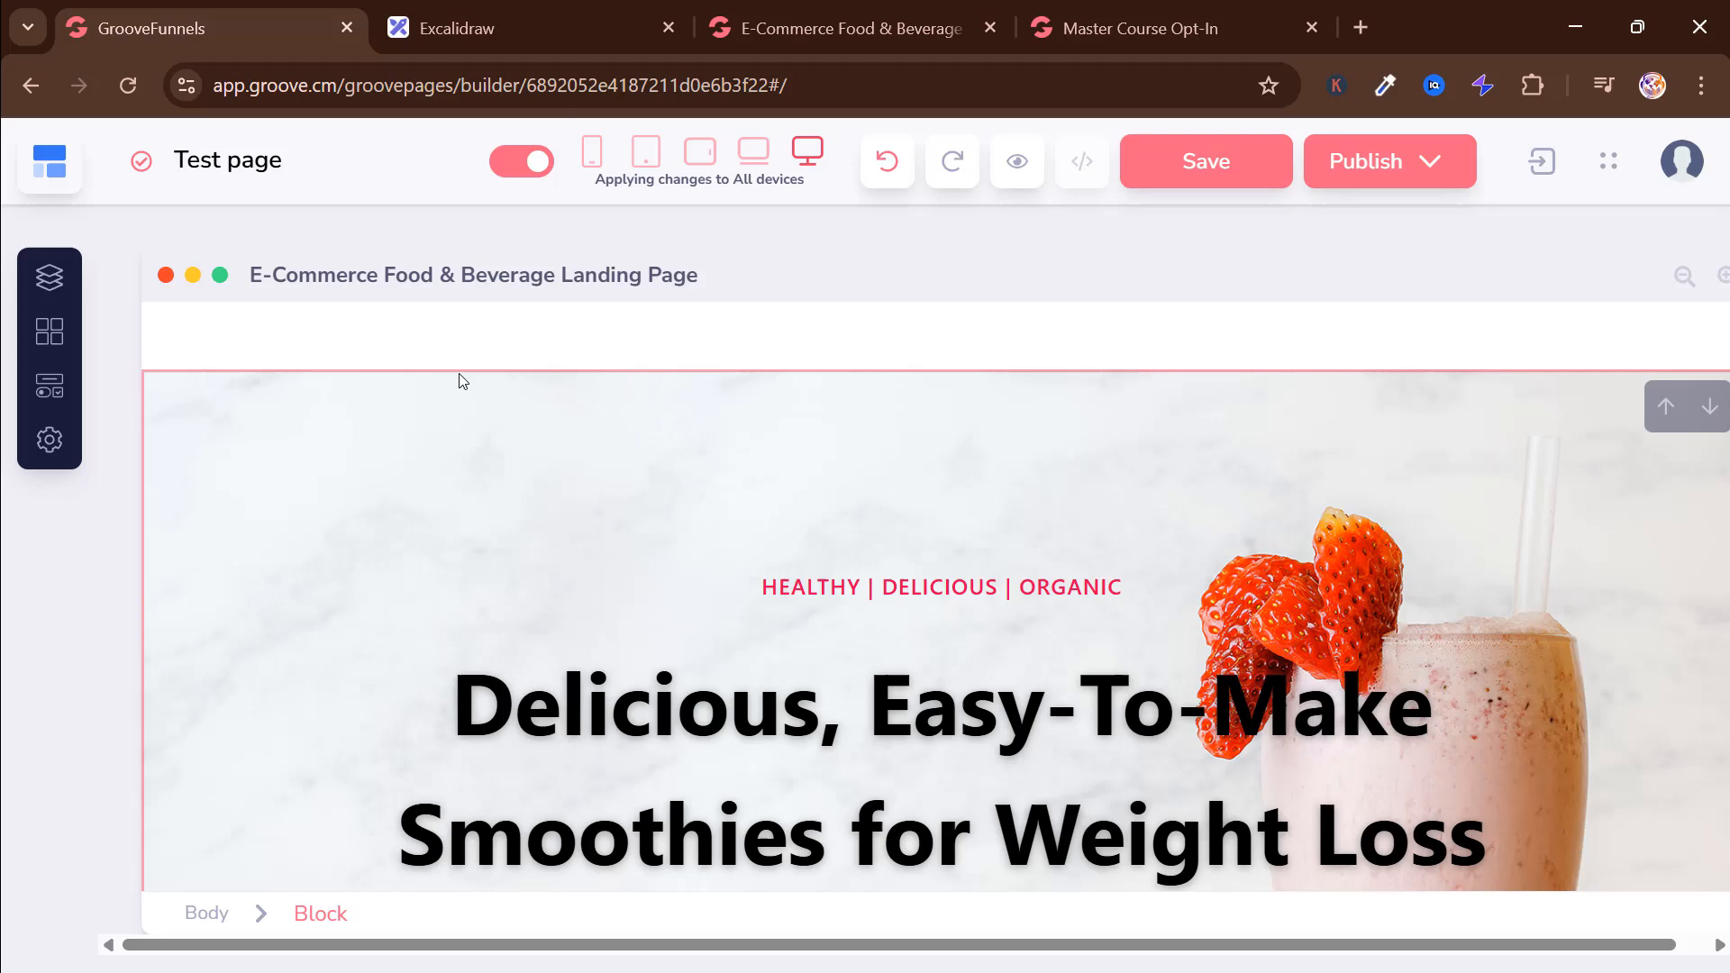
left_click(378, 337)
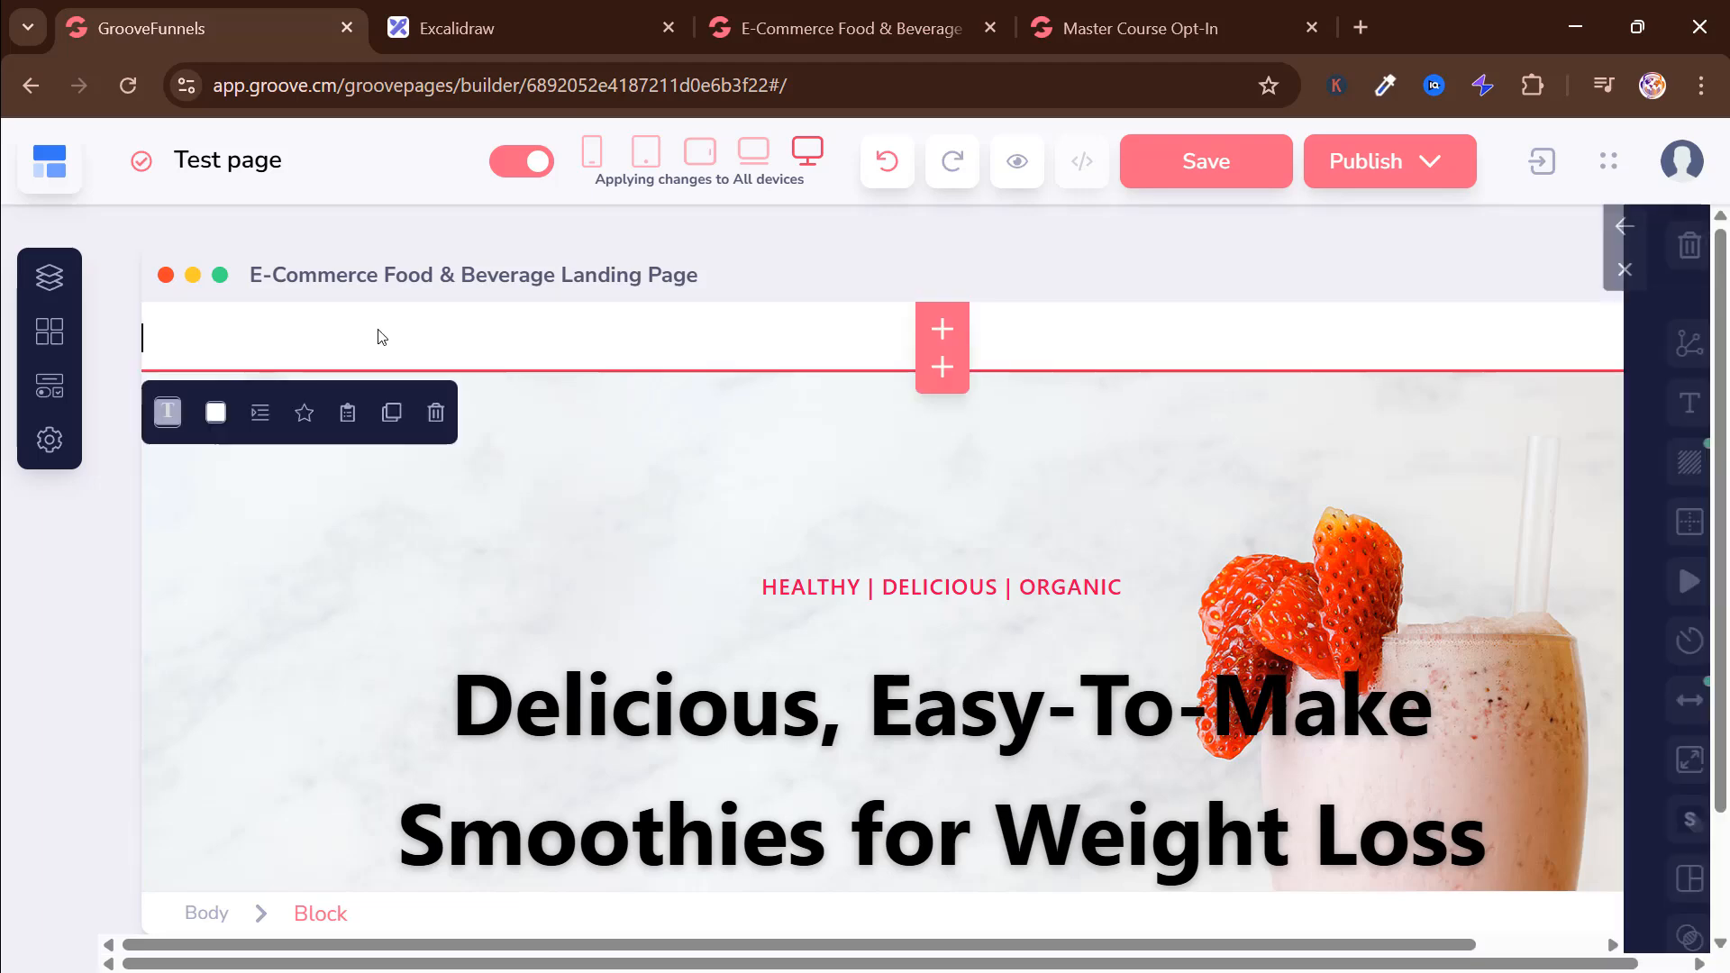
left_click(437, 416)
left_click(905, 599)
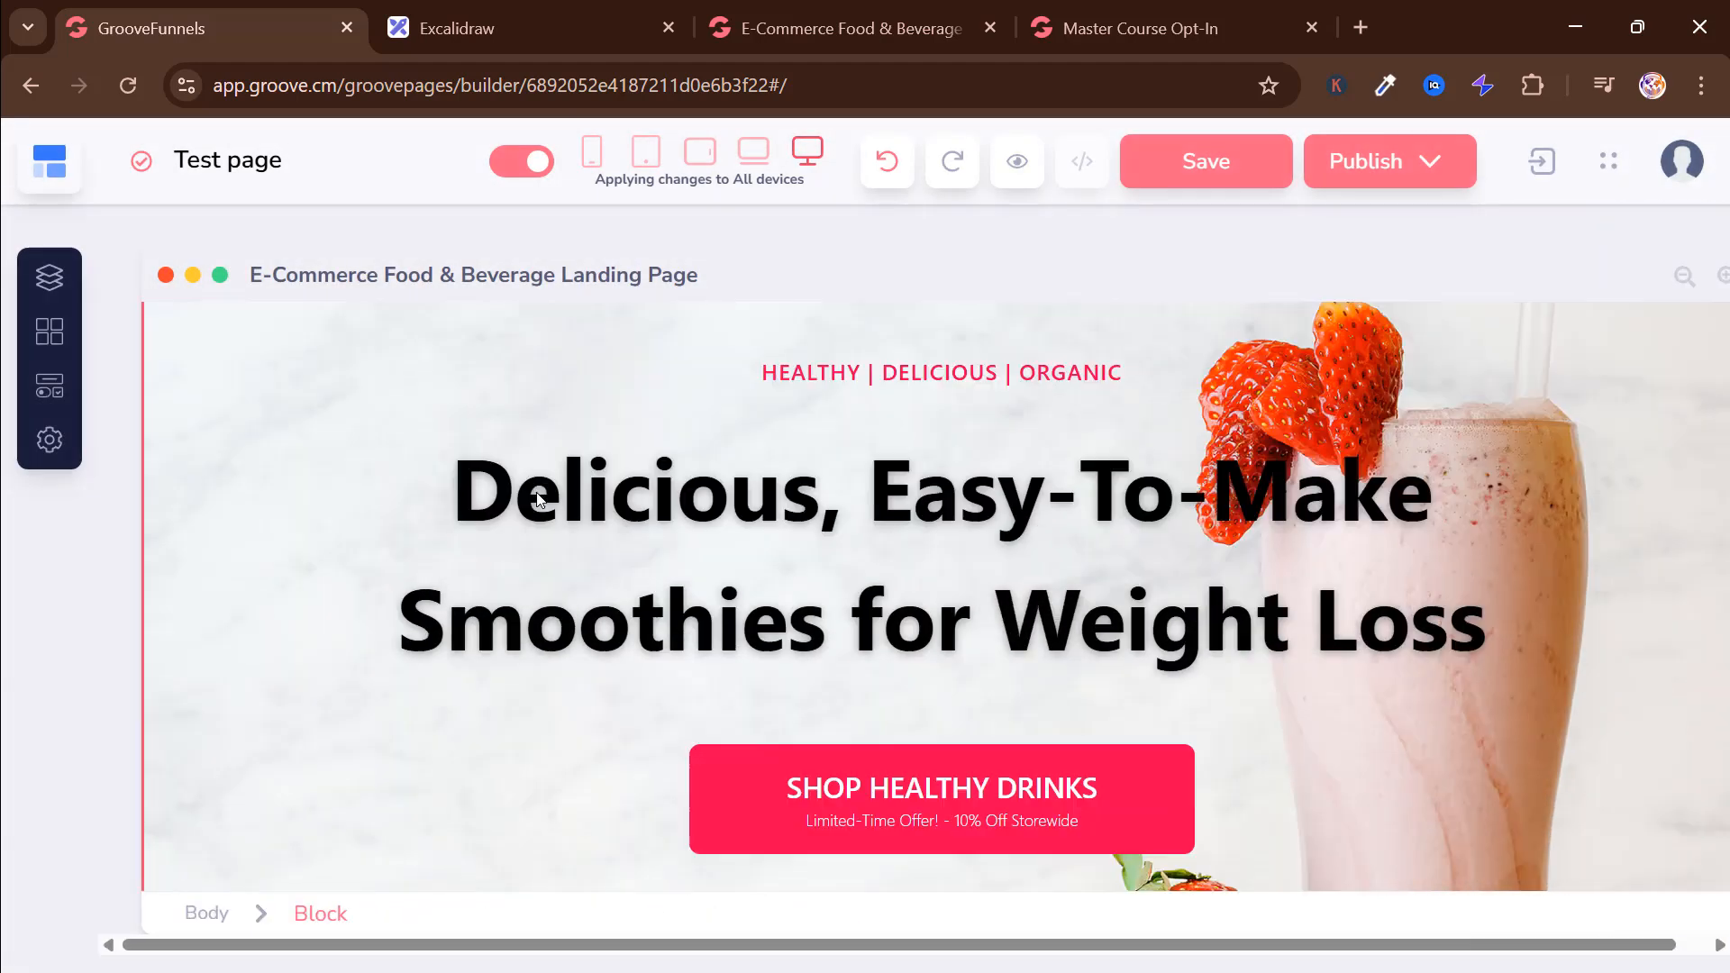
Step: Delete the "HEALTHY | DELICIOUS | ORGANIC" text above the hero headline
scroll(538, 498, "down", 1)
left_click(538, 498)
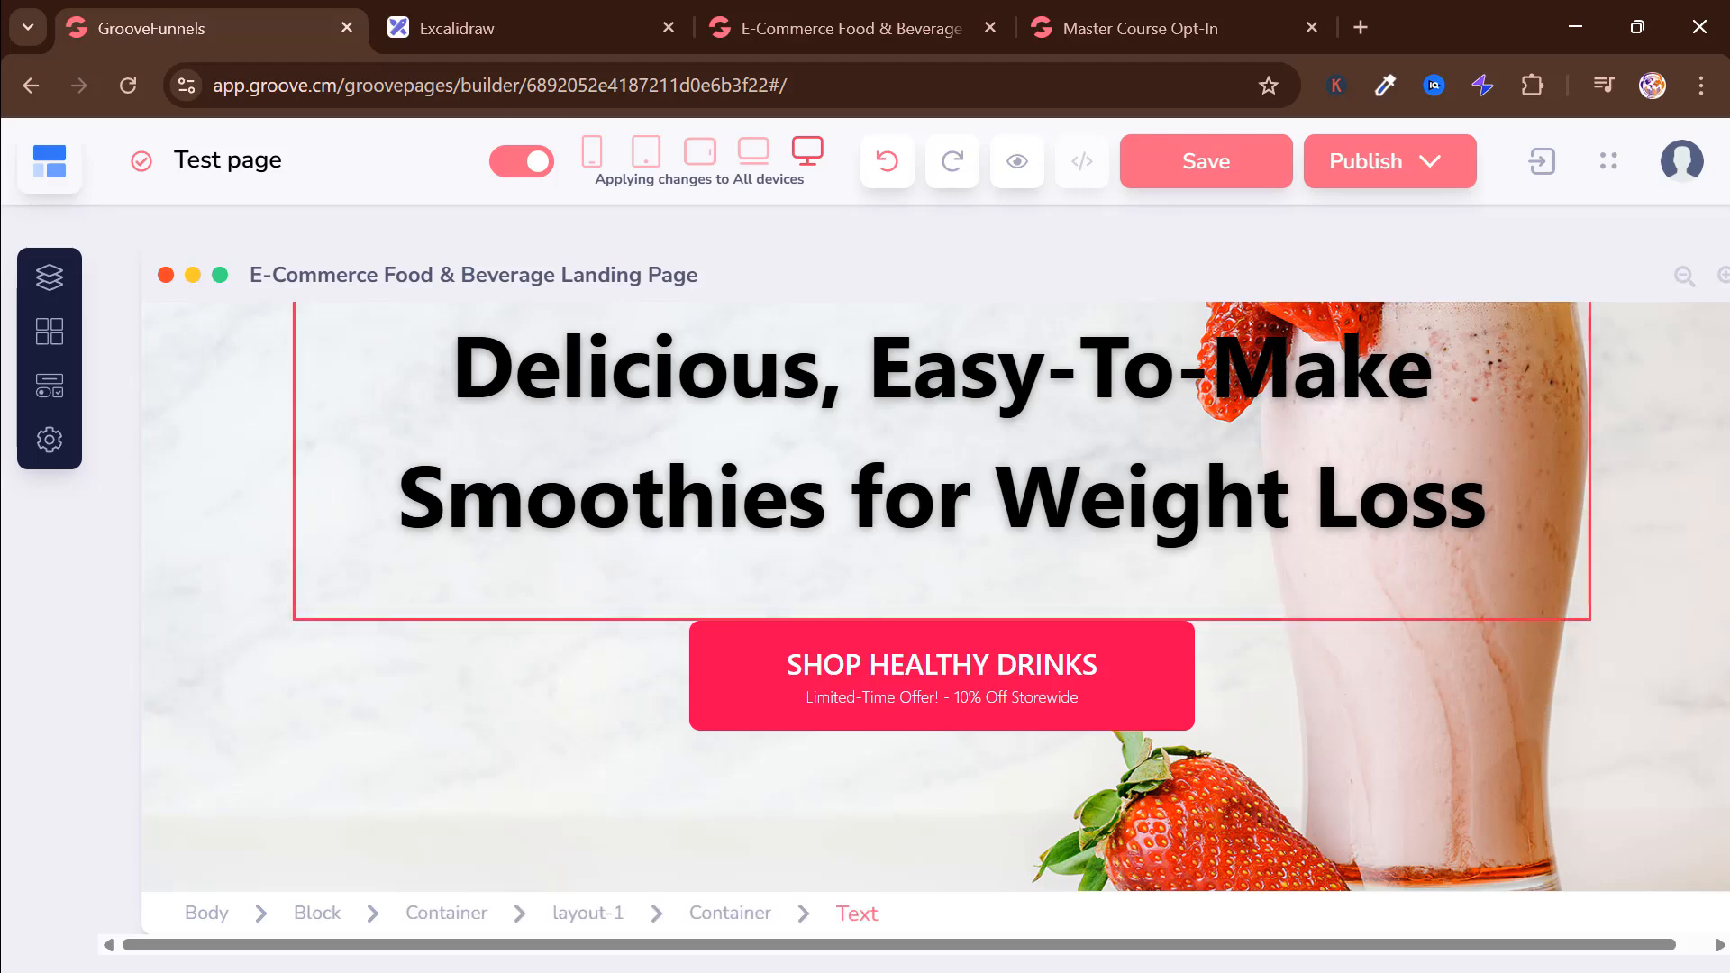
scroll(540, 493, "down", 3)
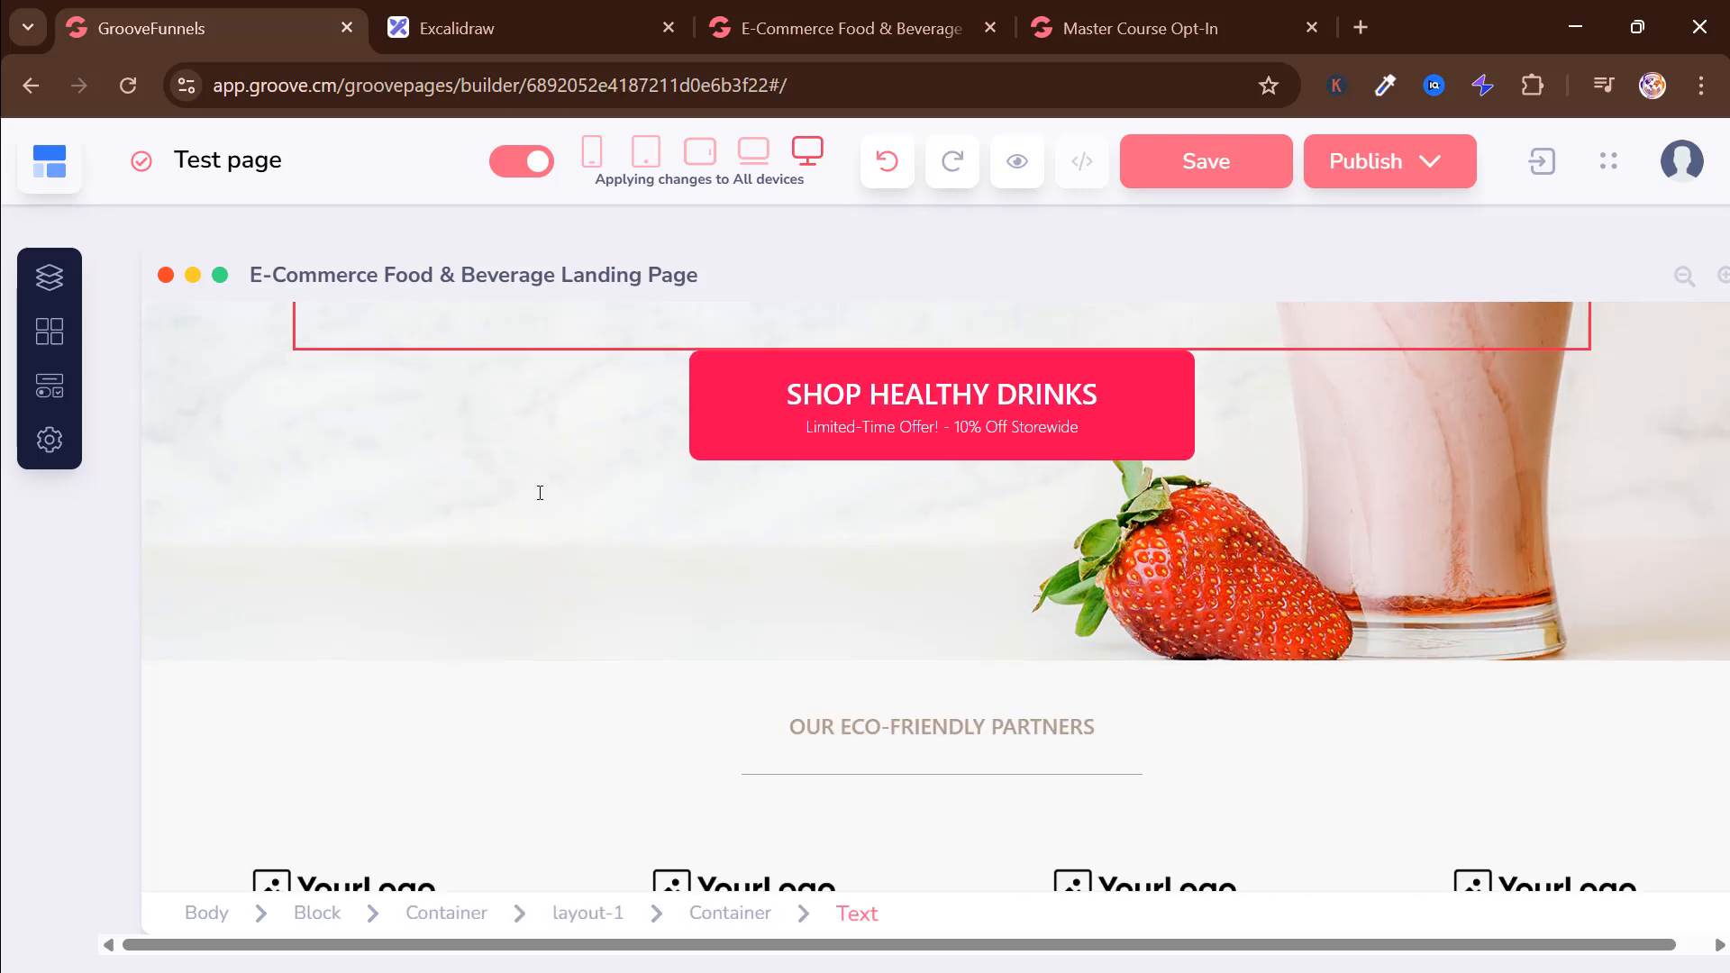
scroll(539, 494, "down", 3)
scroll(542, 498, "up", 7)
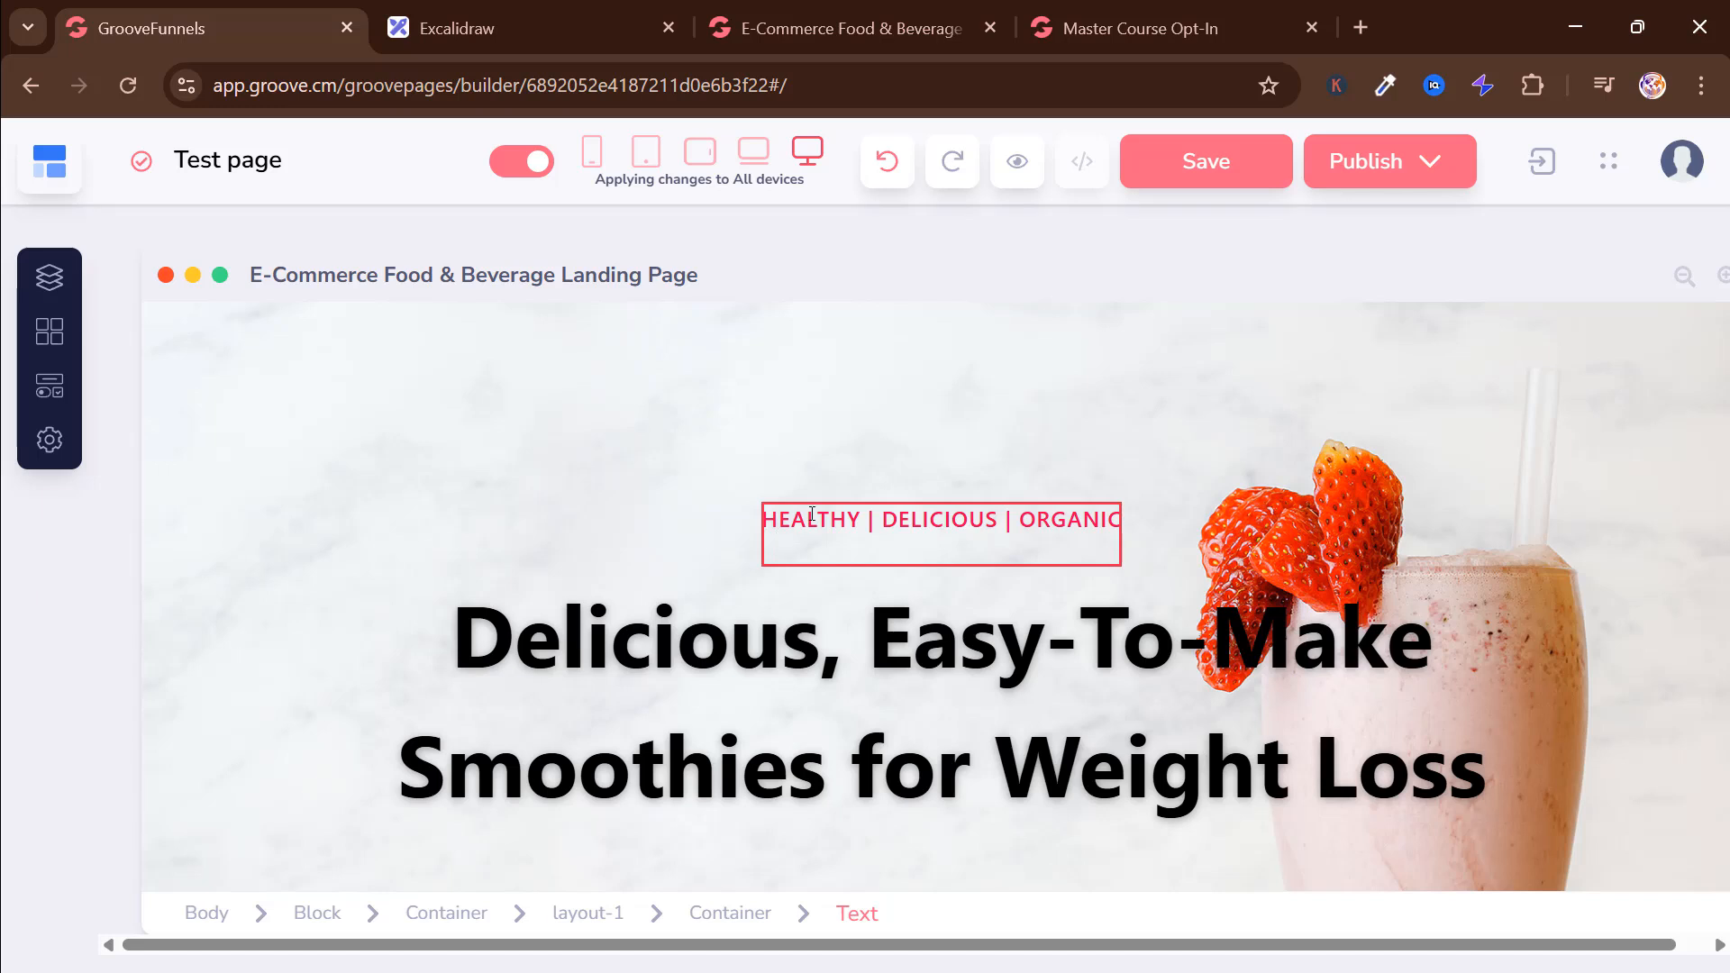
left_click(899, 515)
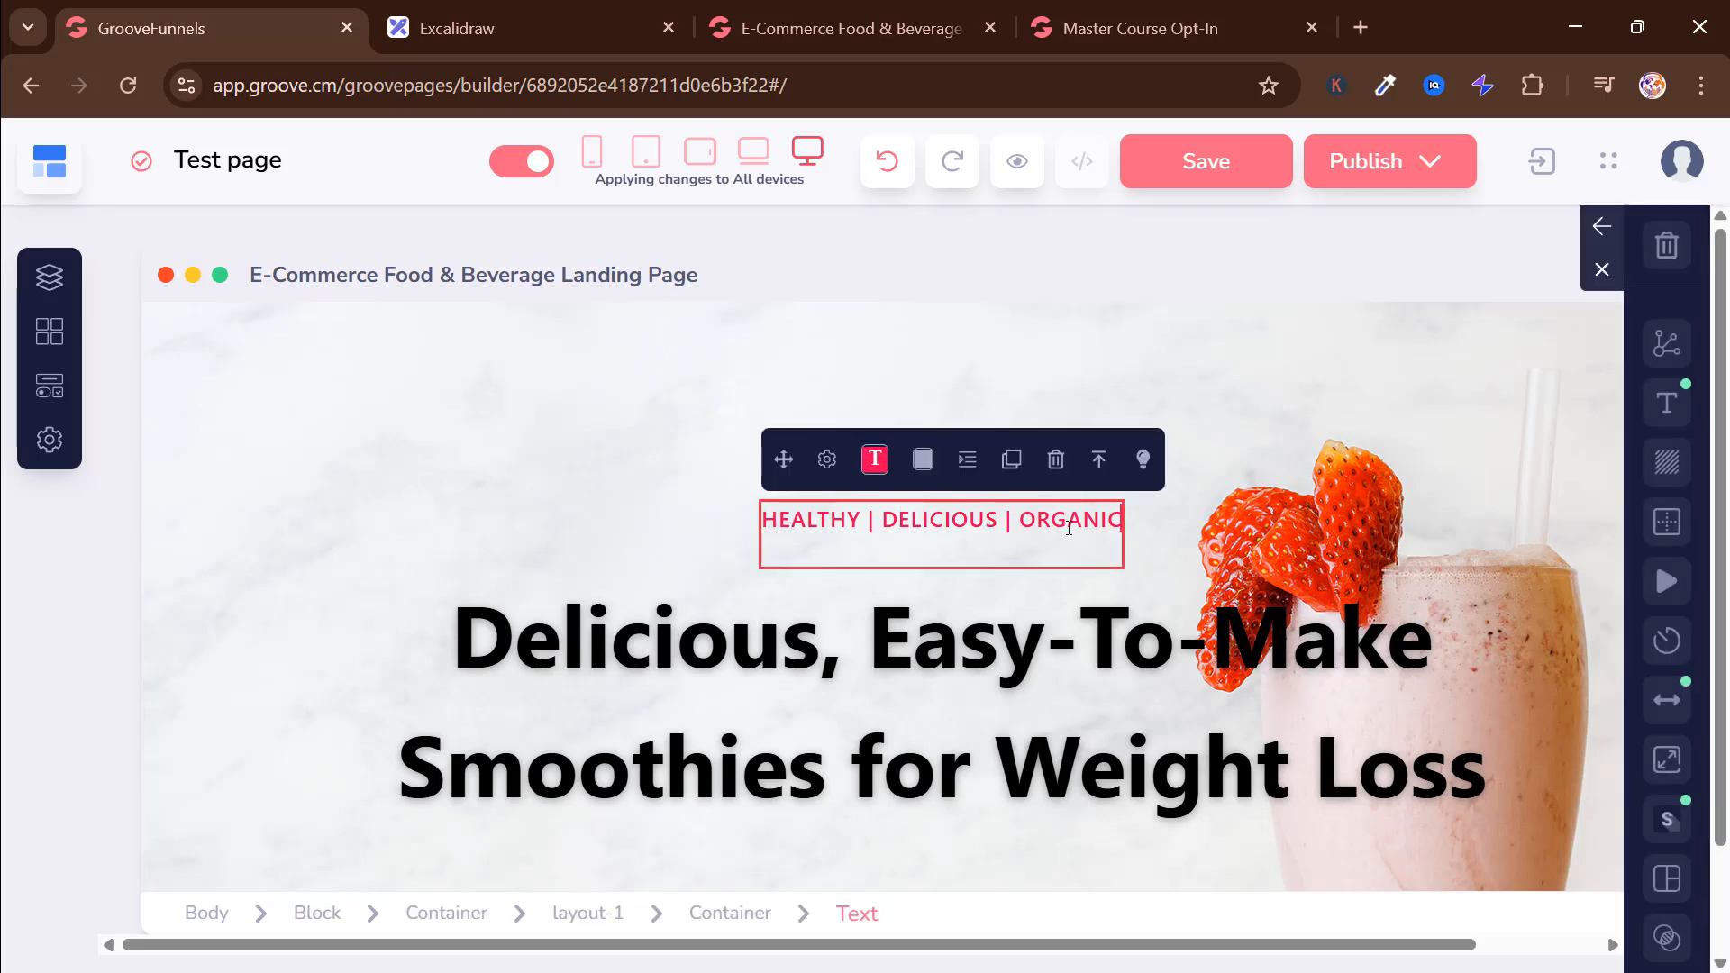
left_click(1055, 473)
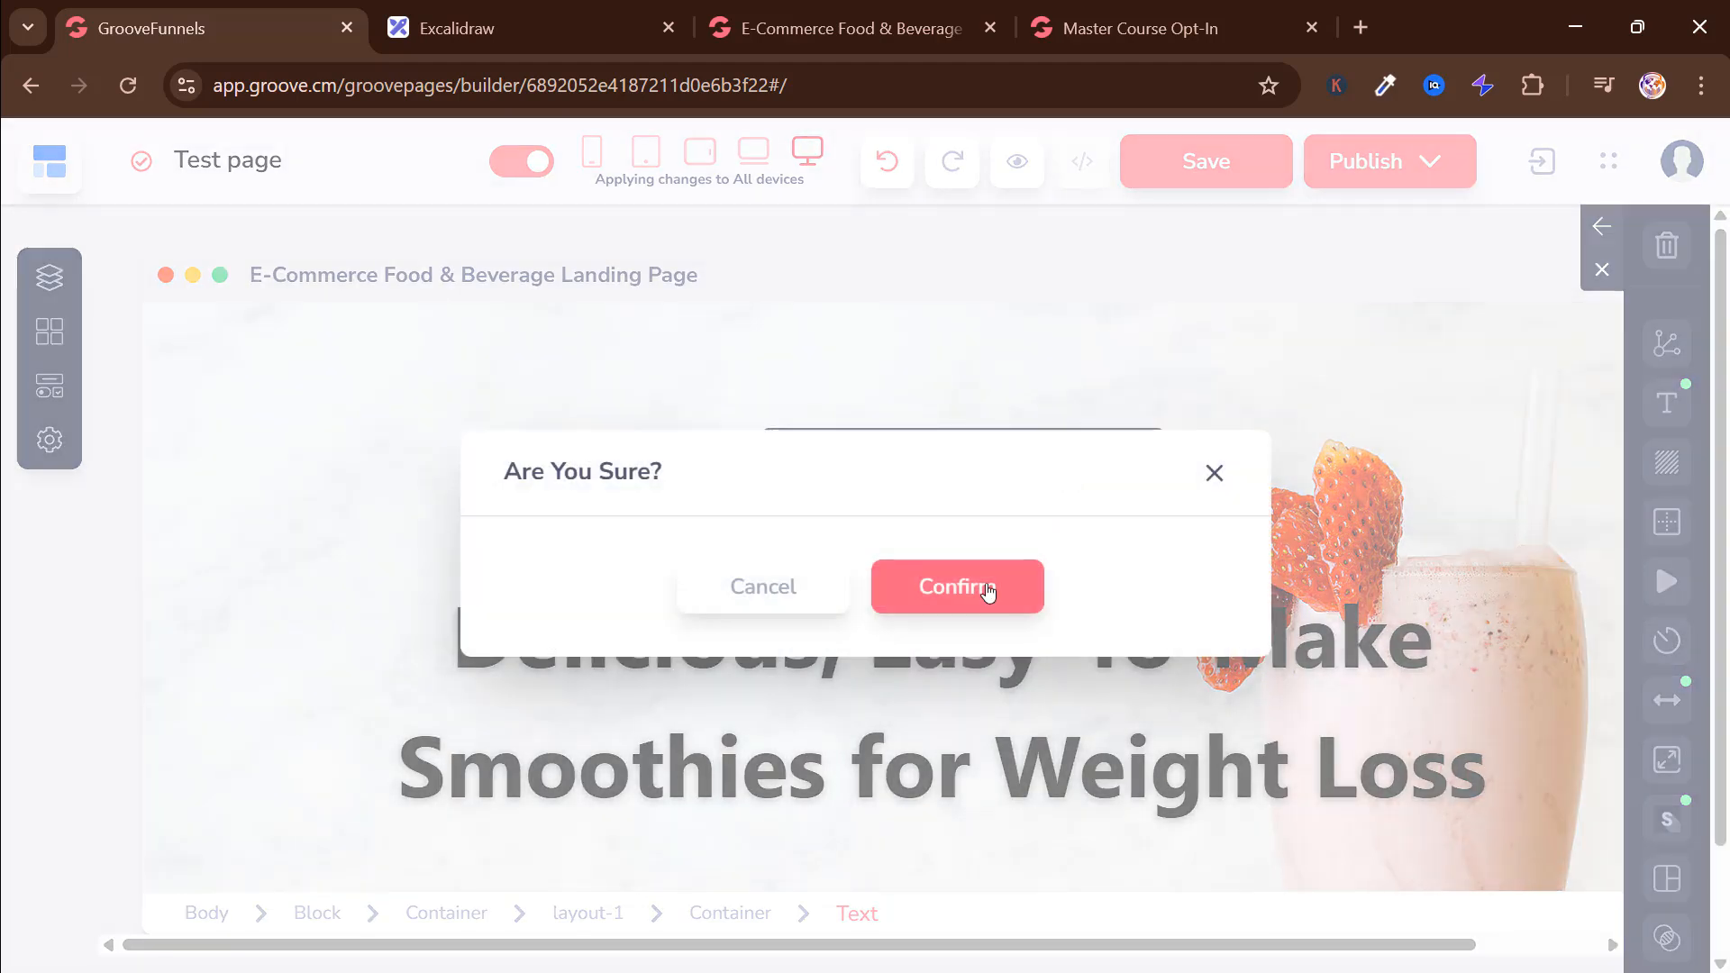
left_click(988, 586)
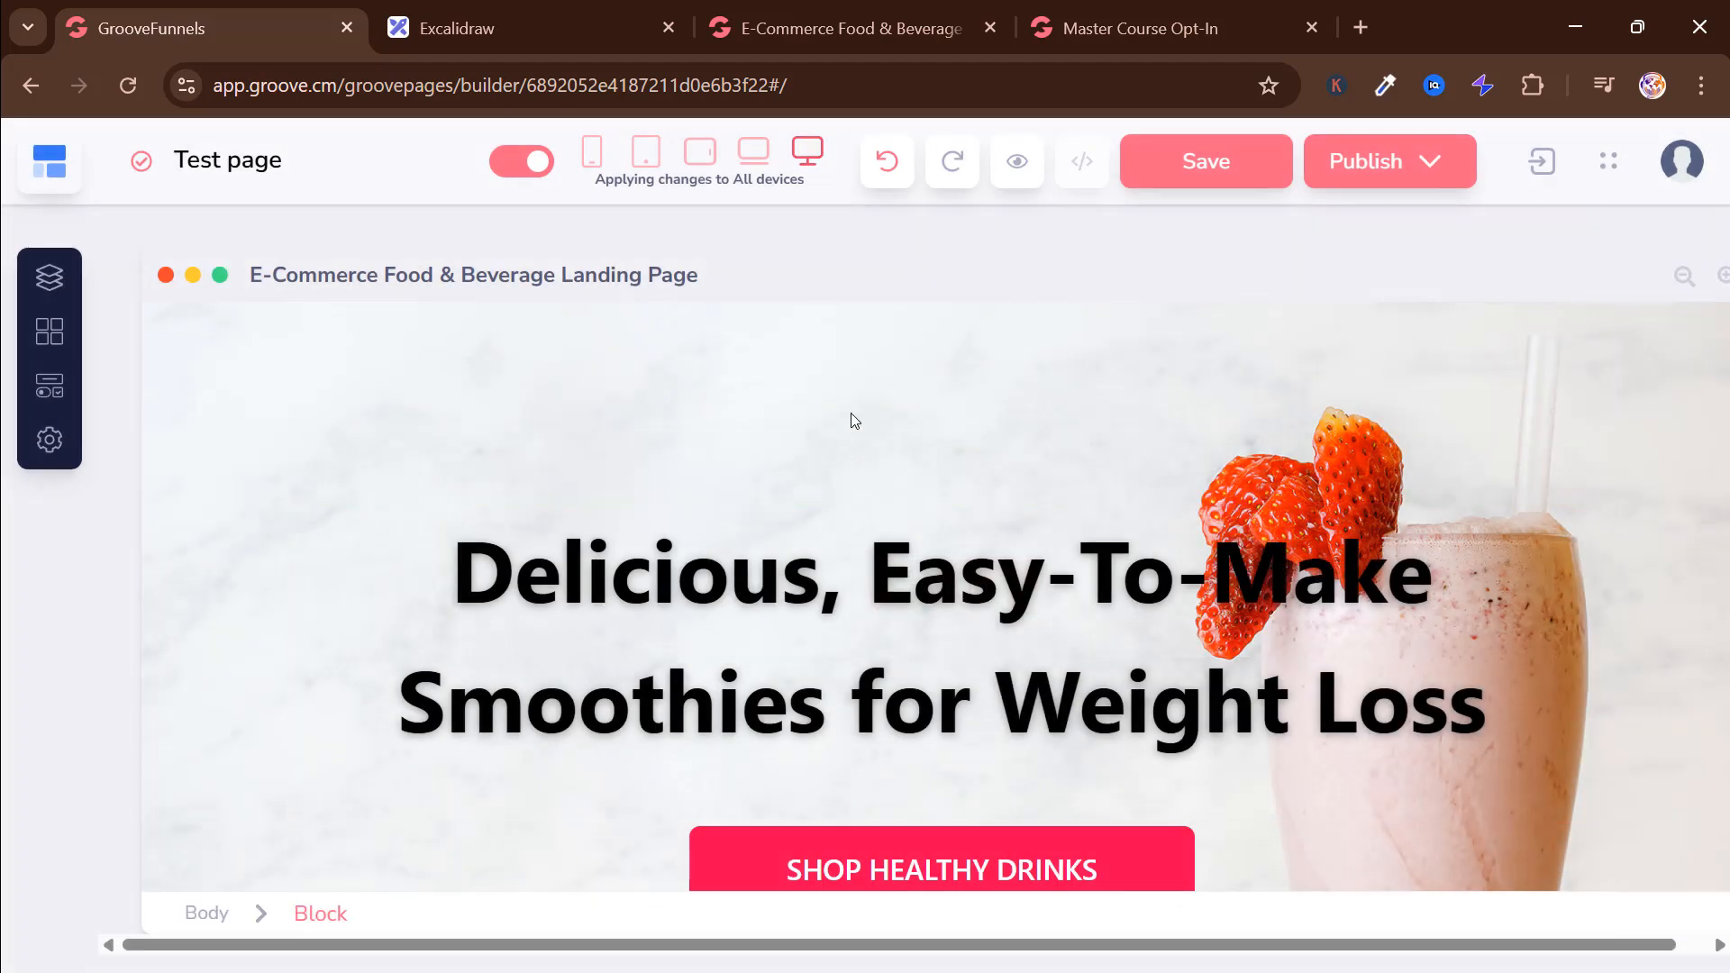
Step: Remove the smoothie background image from the hero block
left_click(842, 360)
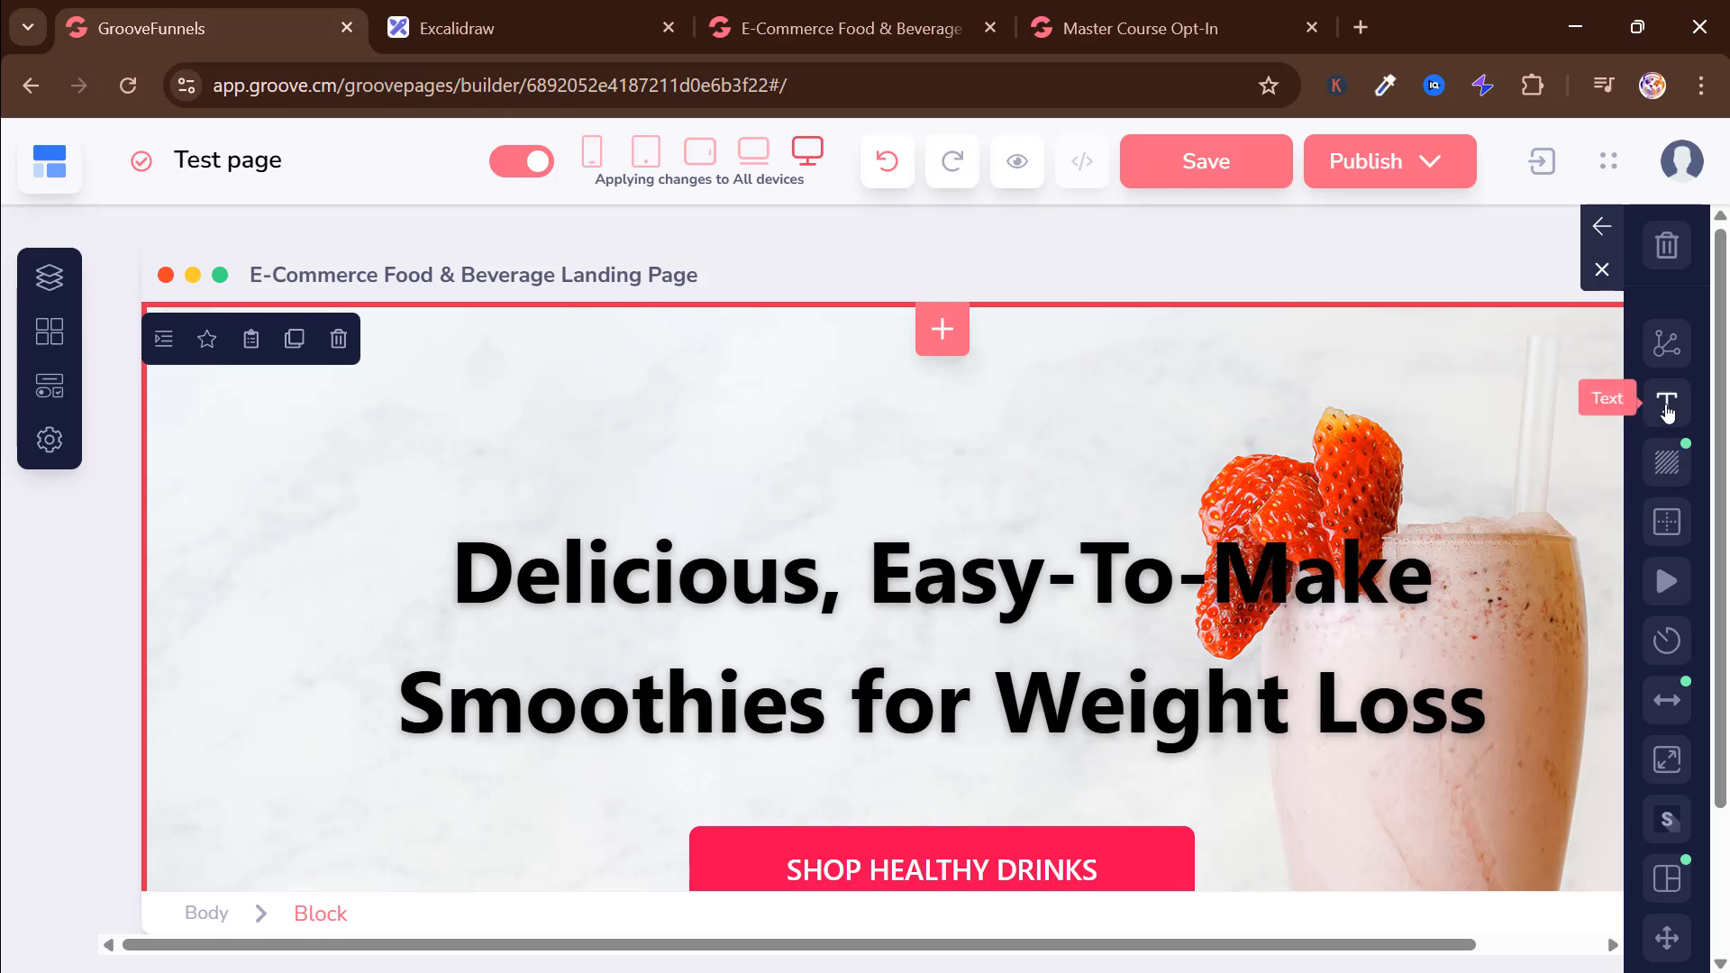
left_click(1668, 459)
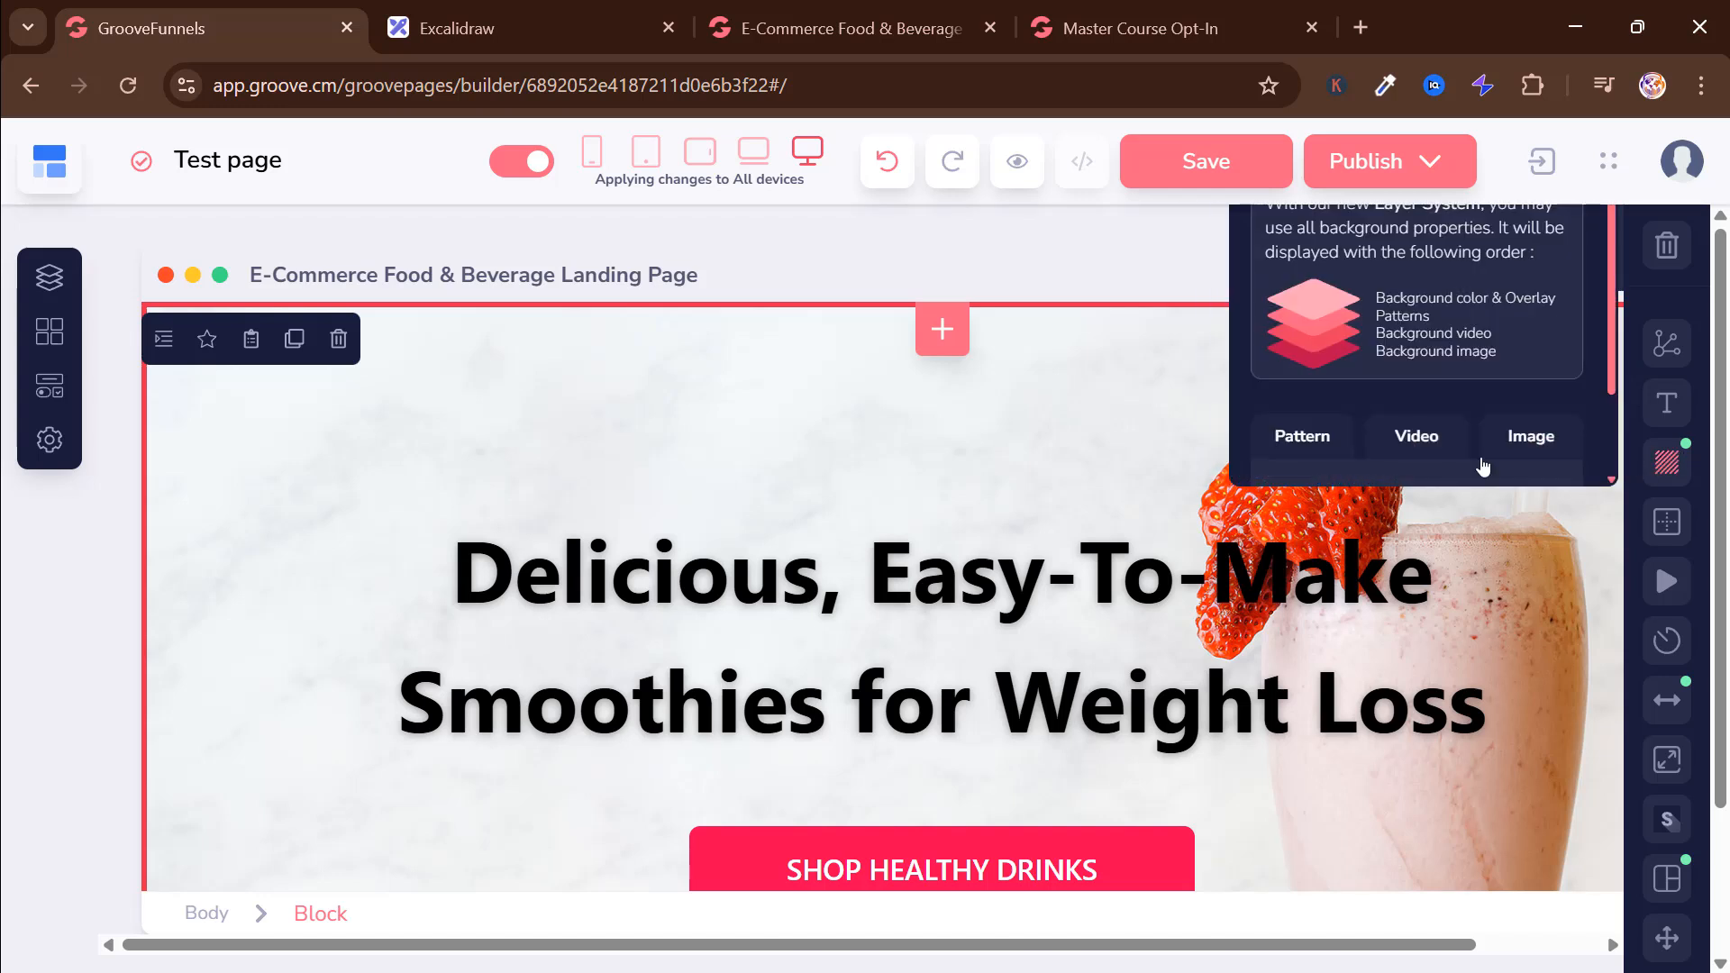
left_click(1554, 435)
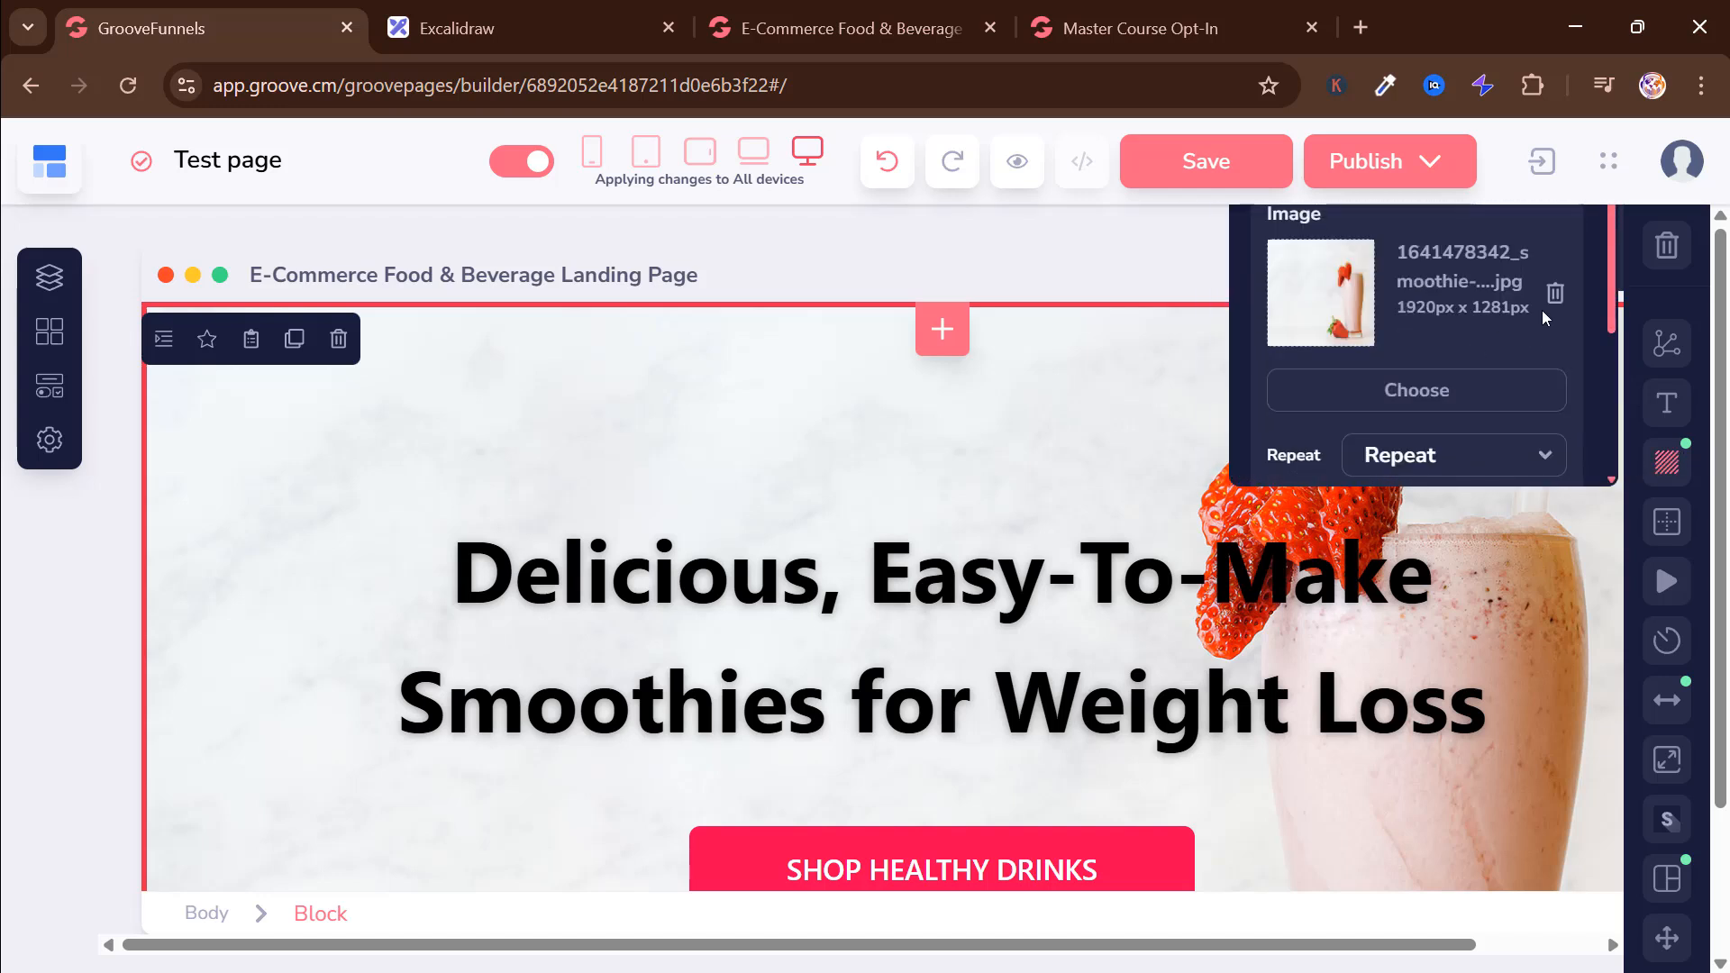
left_click(1555, 293)
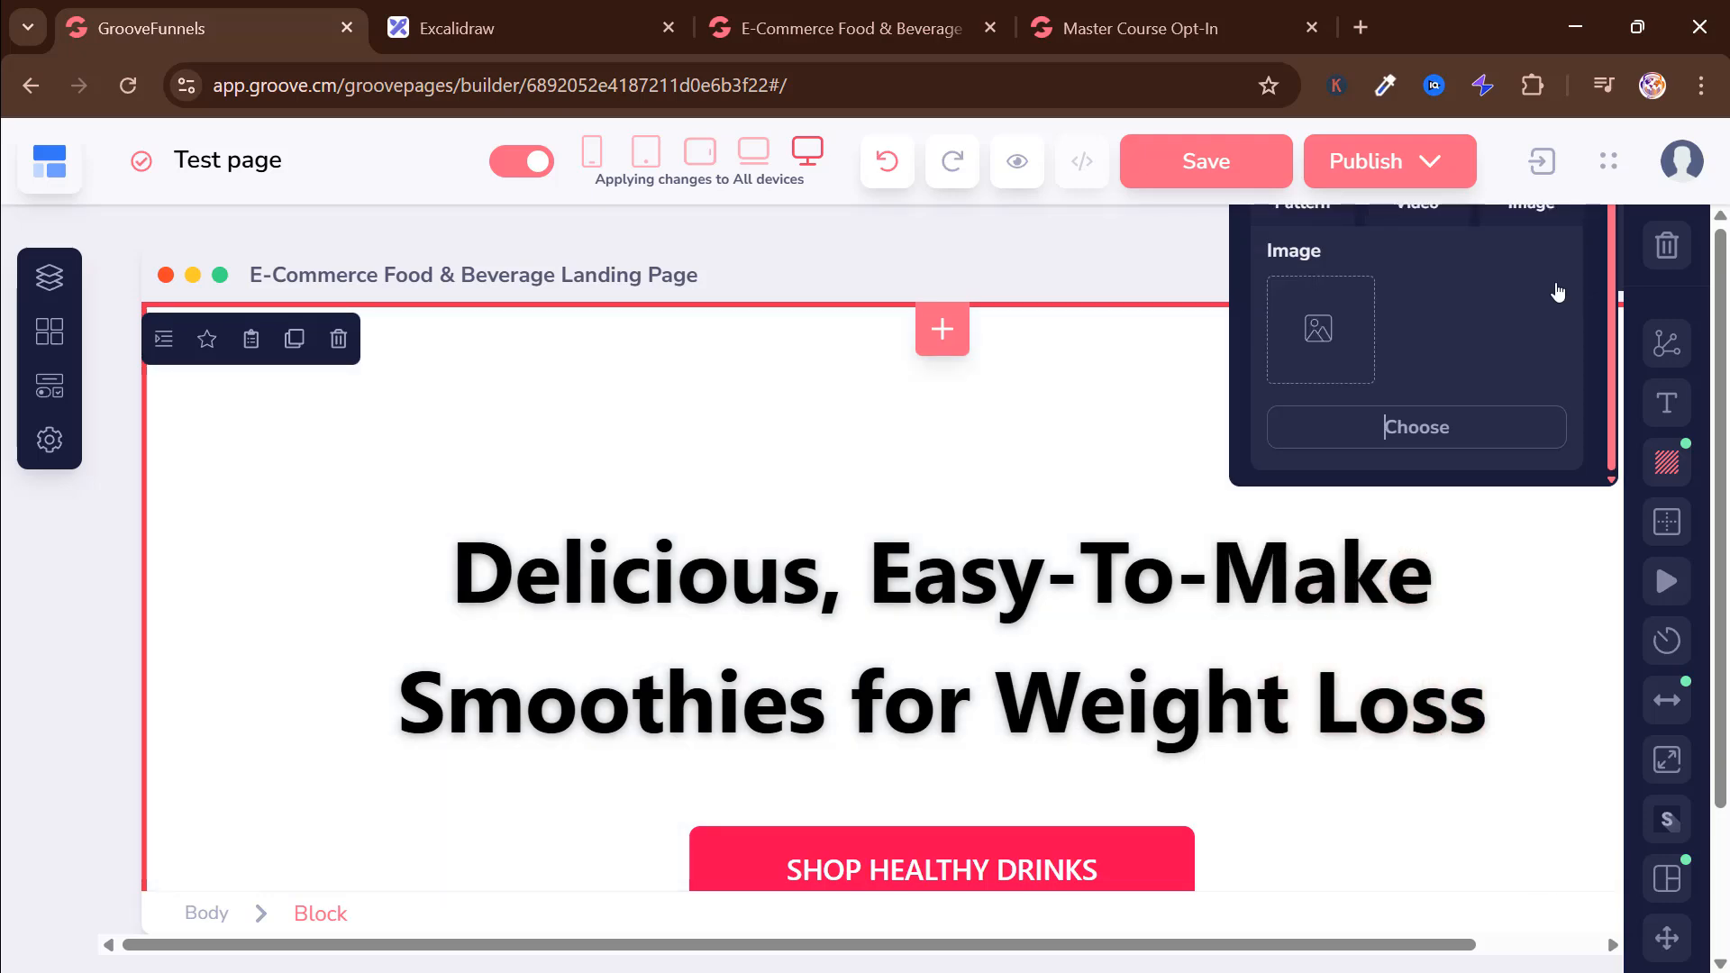
Step: Set the neon Affiliate Marketing picture from My Files as the hero block's background image
left_click(1410, 427)
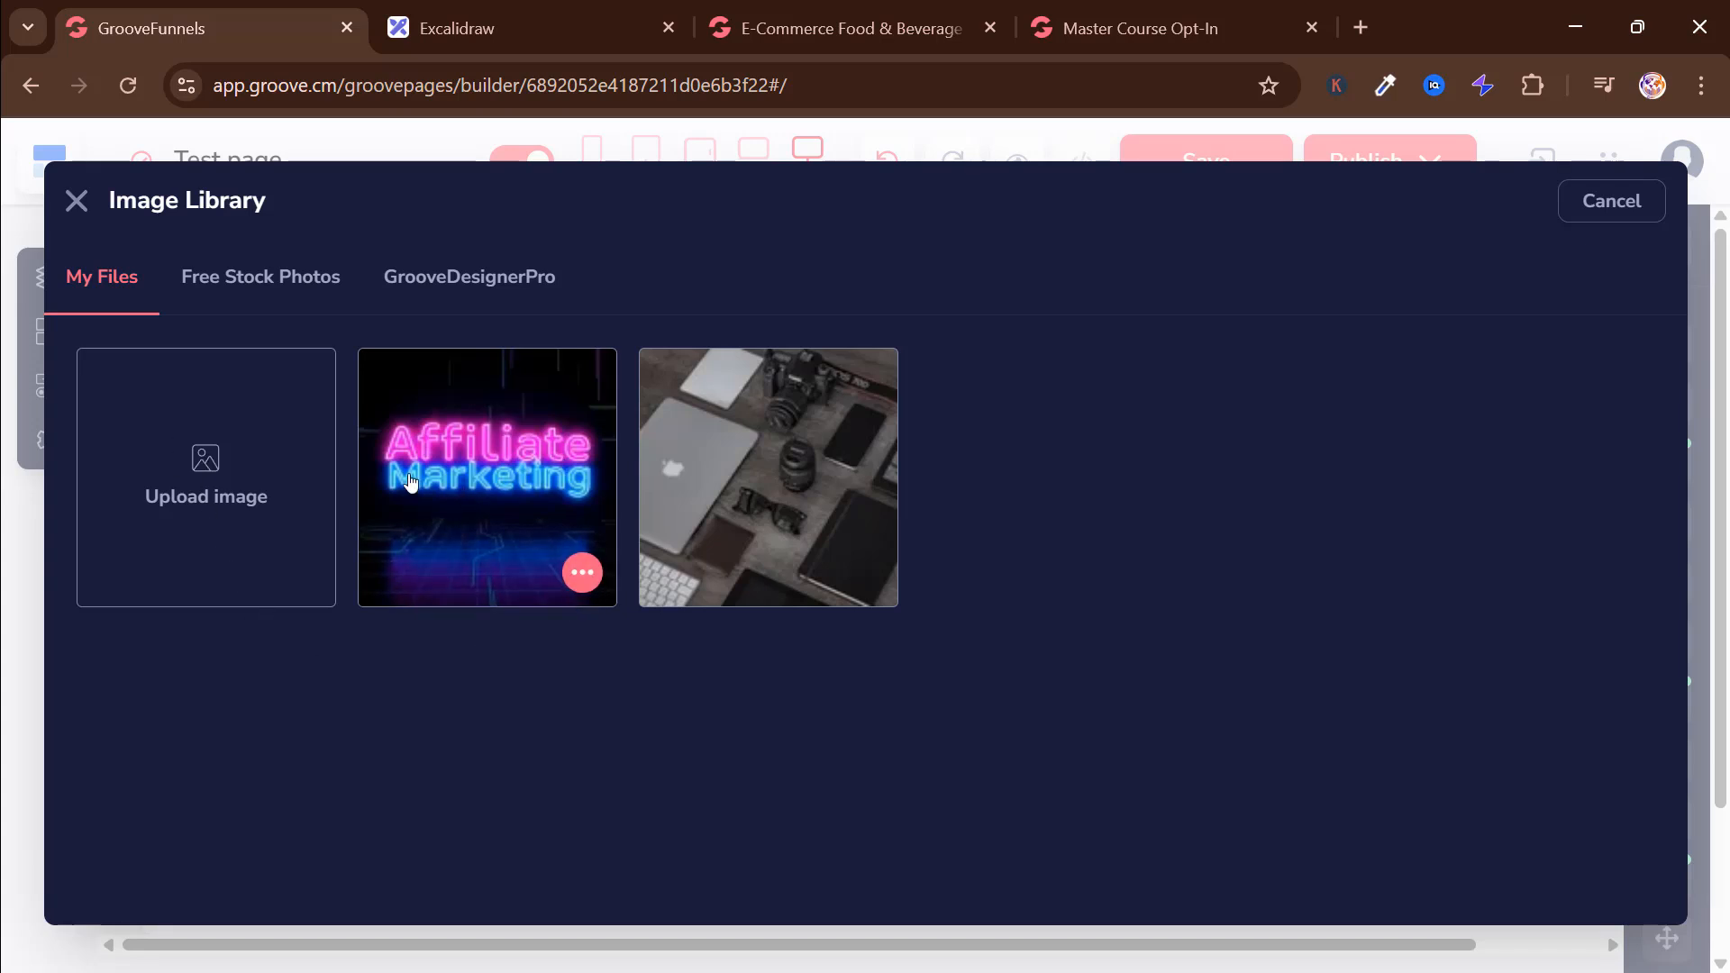
left_click(462, 448)
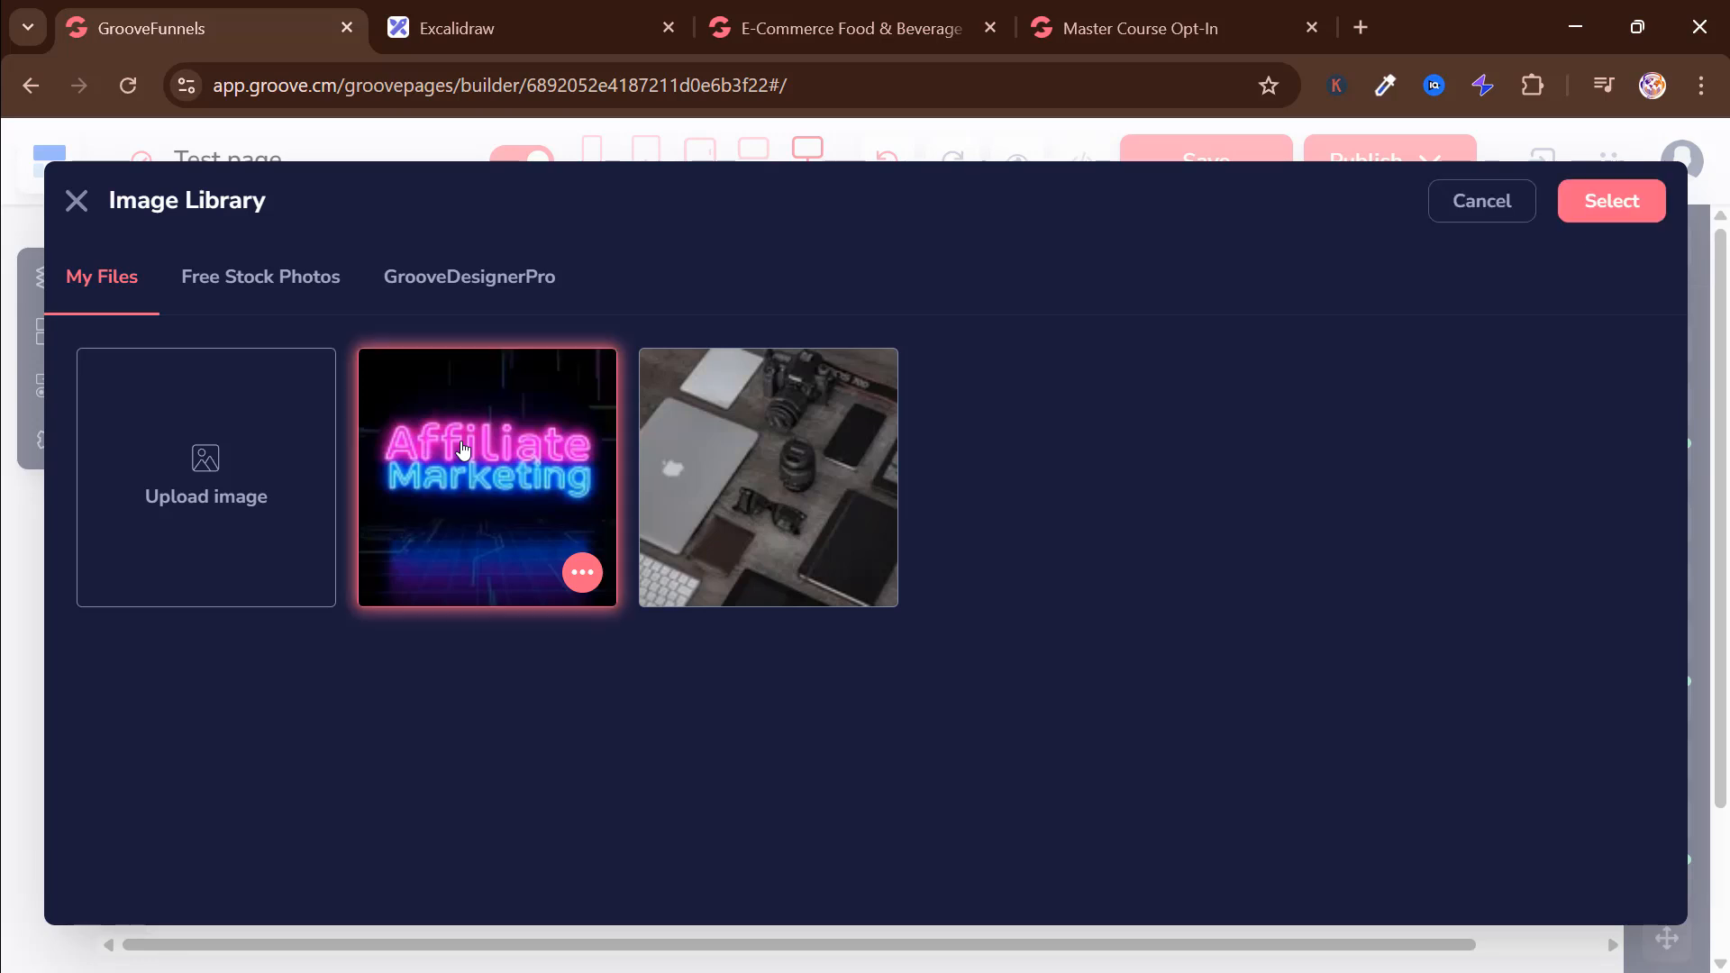
left_click(1608, 203)
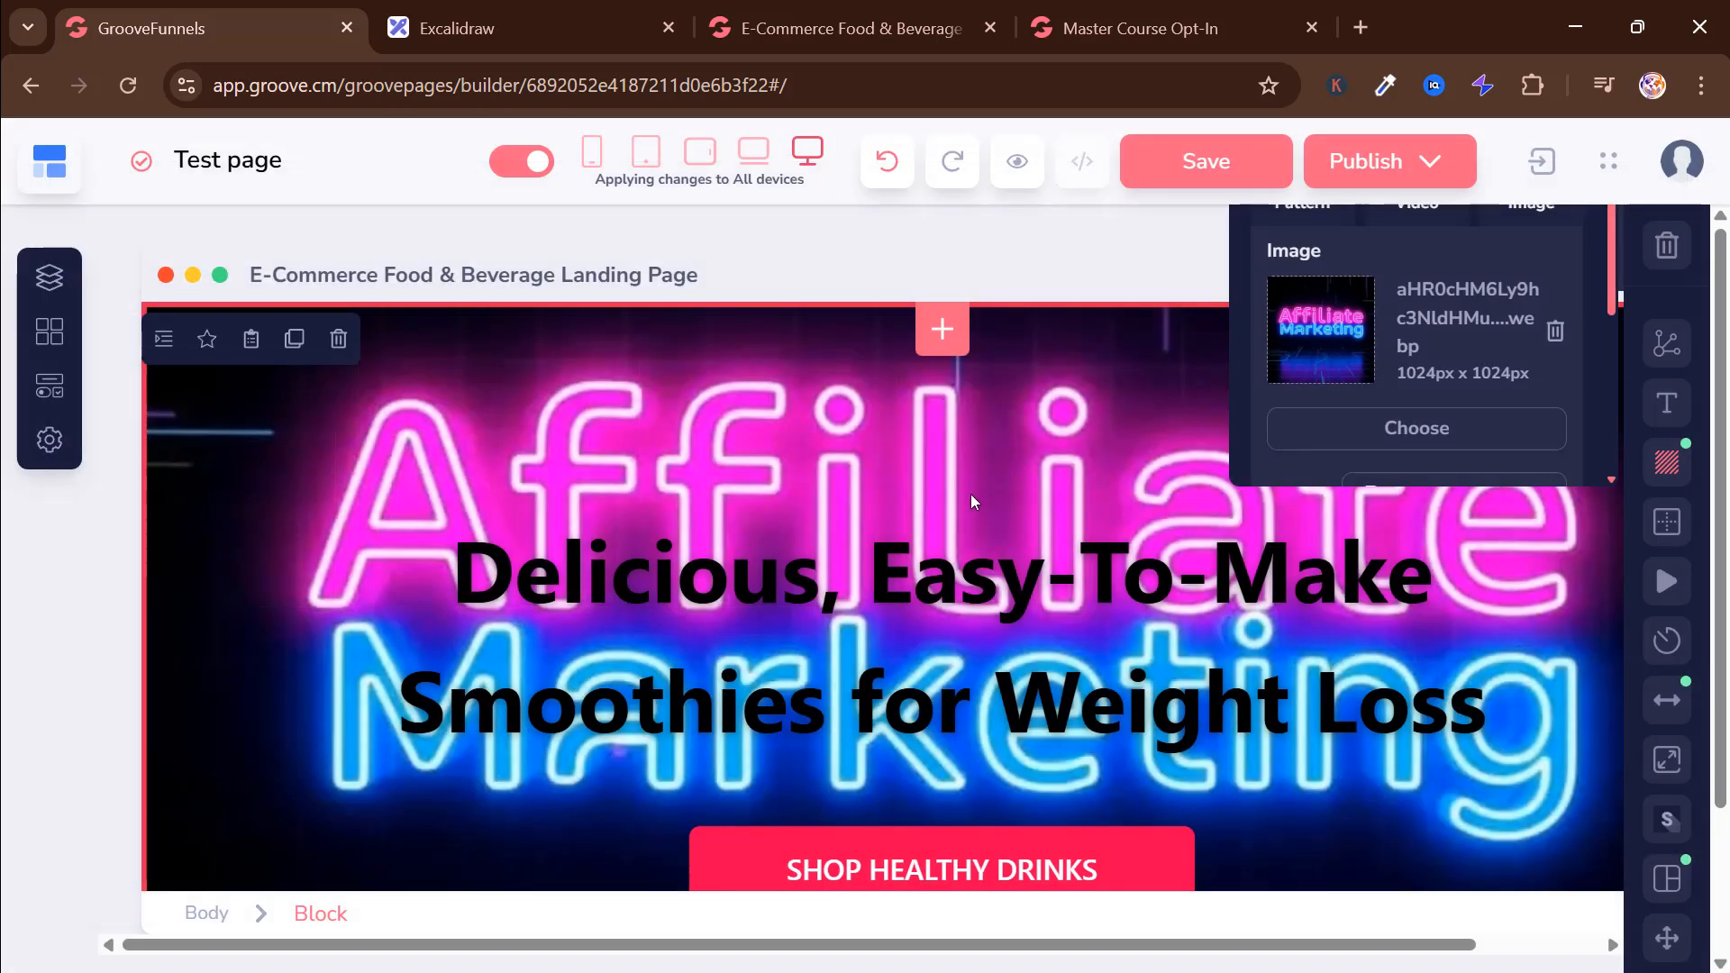
scroll(965, 508, "down", 2)
scroll(589, 457, "up", 1)
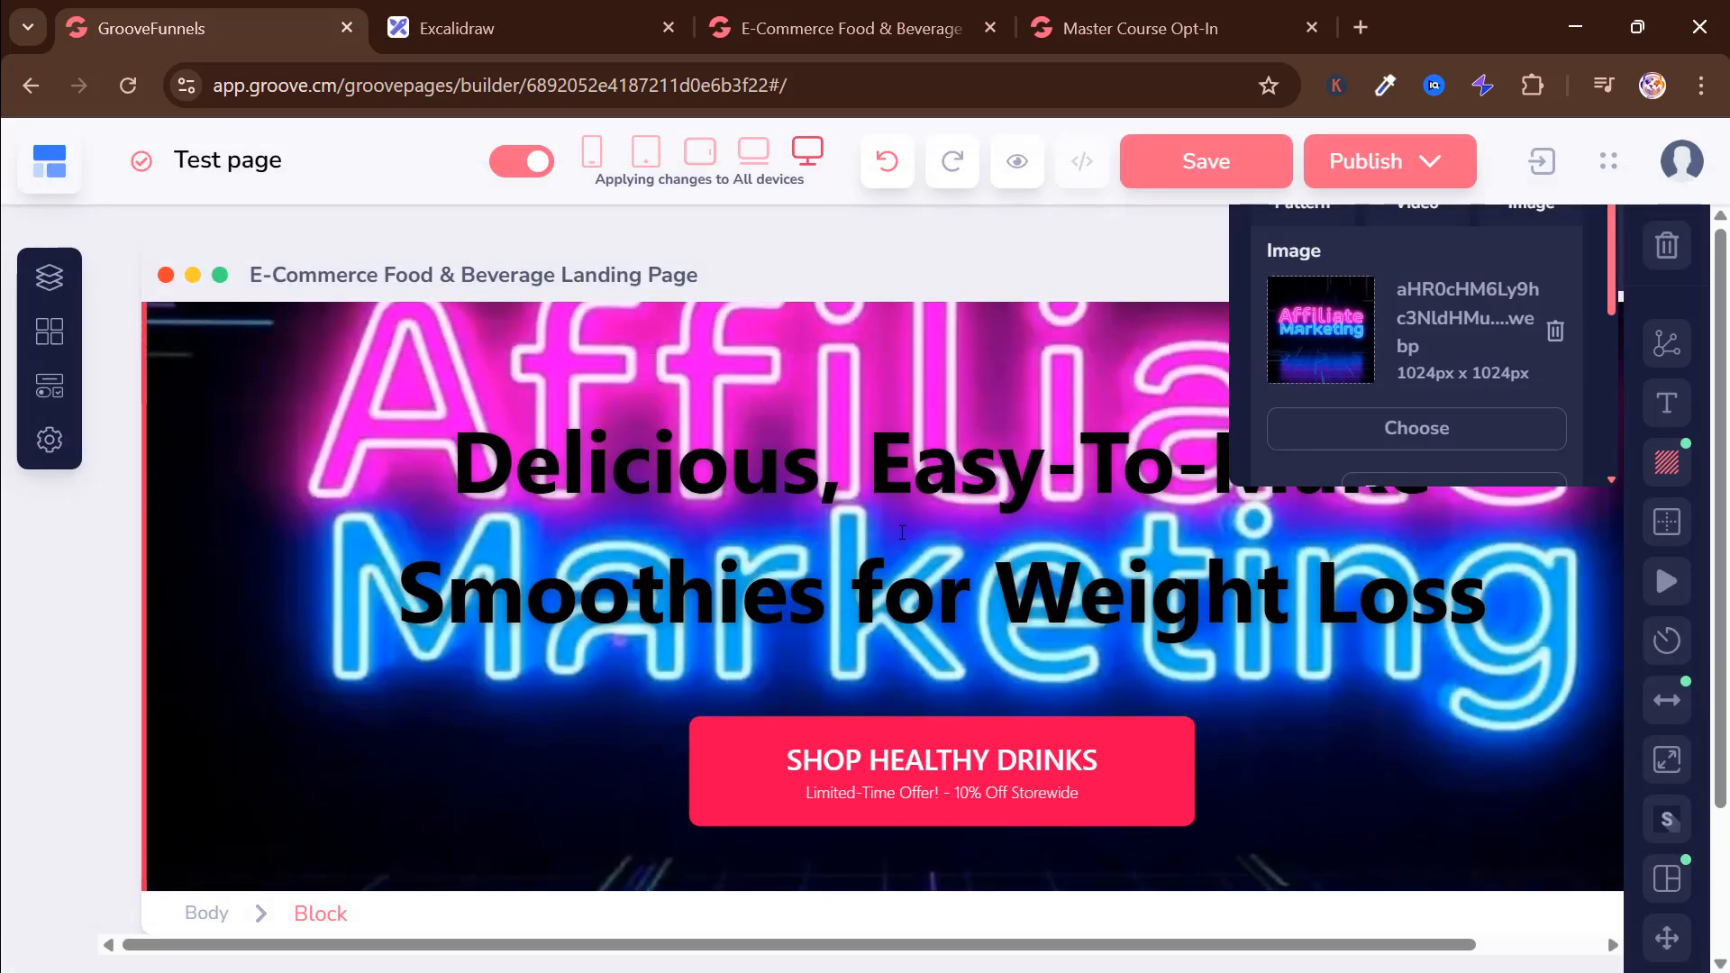
Step: Copy the headline "Turn Your Dreams into Income! Discover Affiliate Marketing FOR FREE!" from the finished page's preview
left_click_drag(611, 456, 1065, 460)
left_click(652, 464)
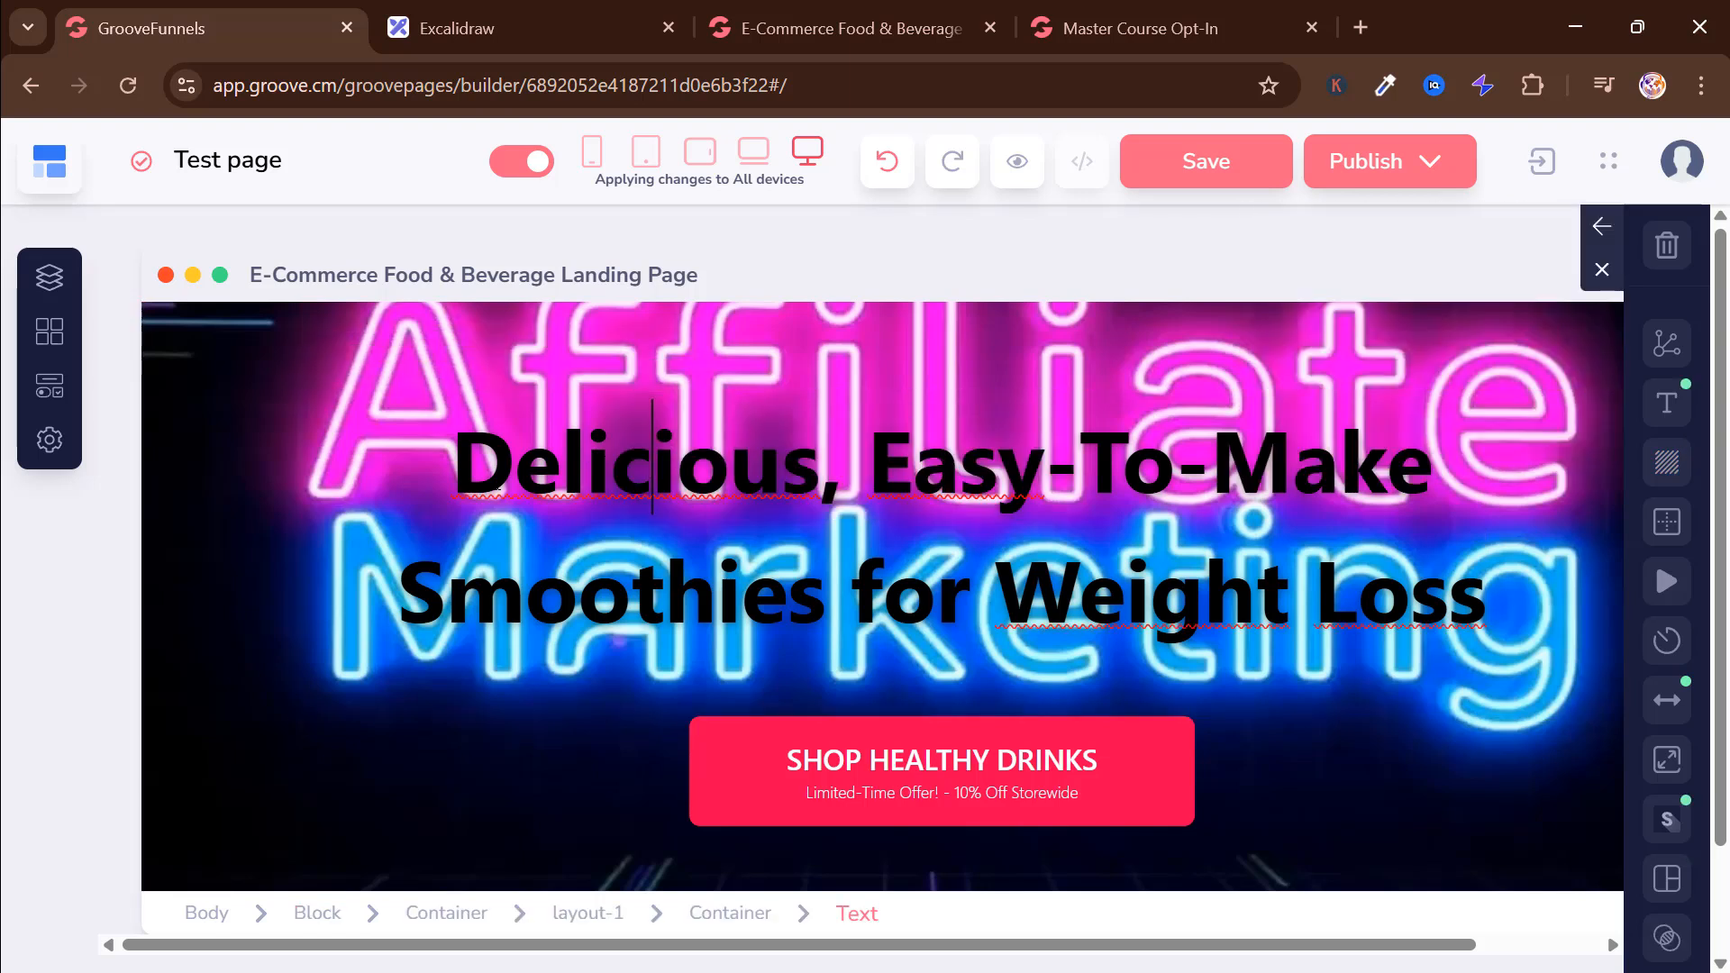
left_click(427, 487)
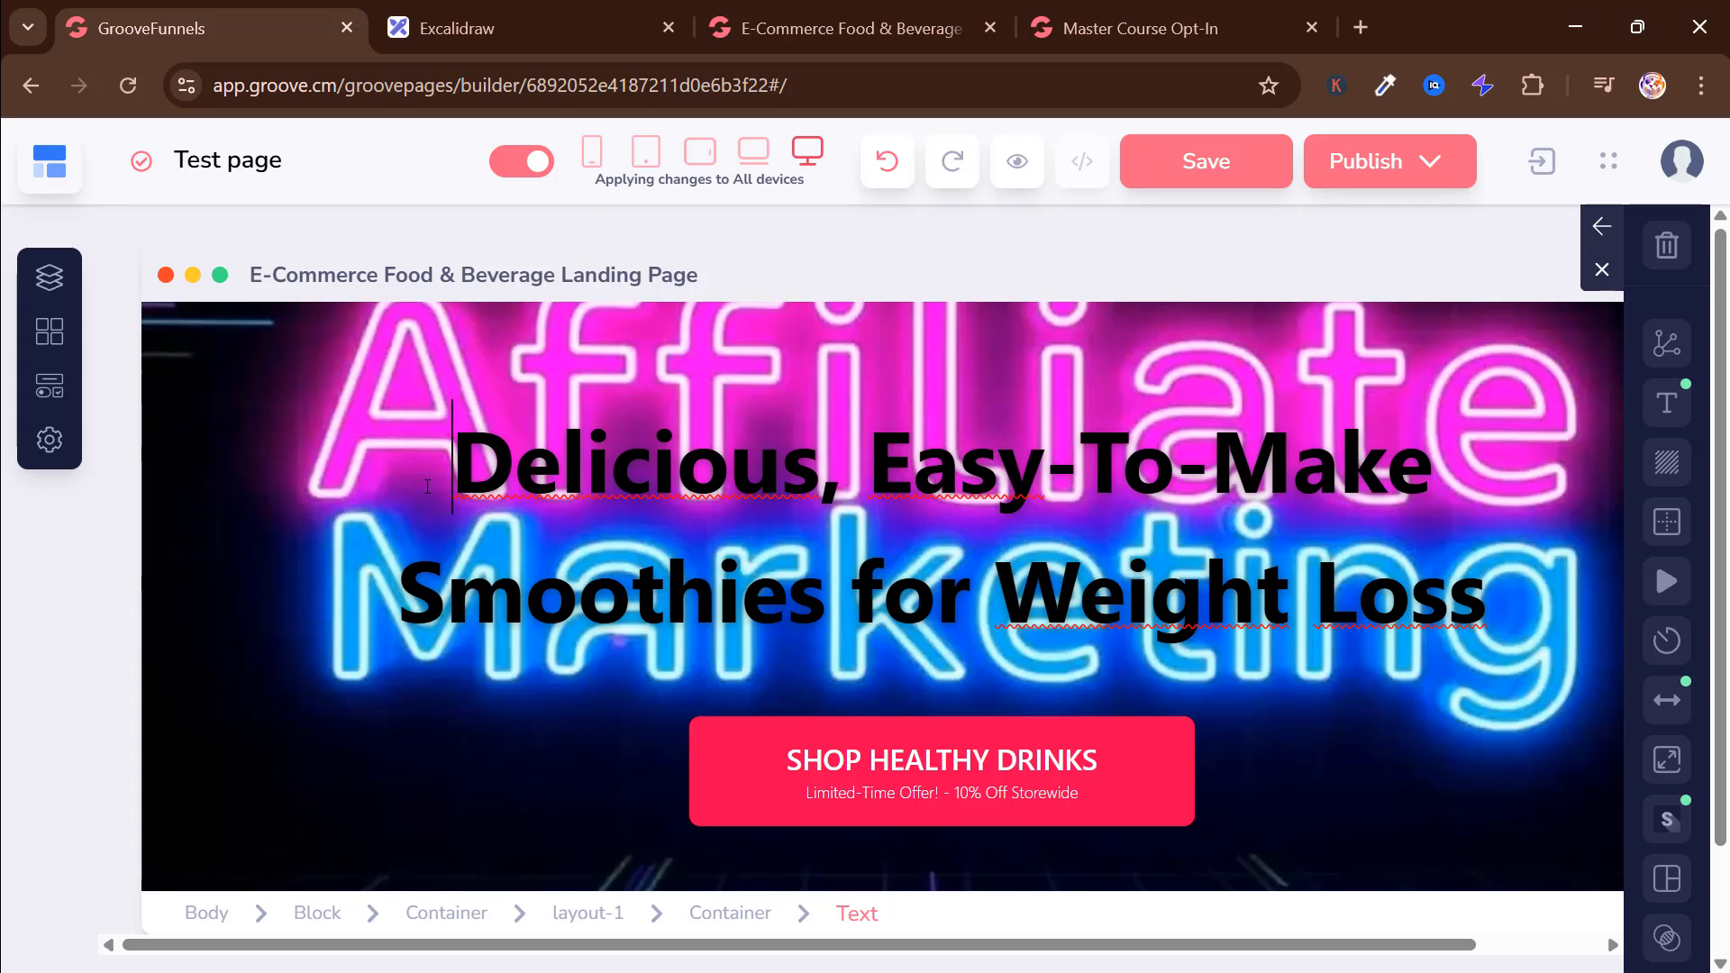
key("ctrl+a")
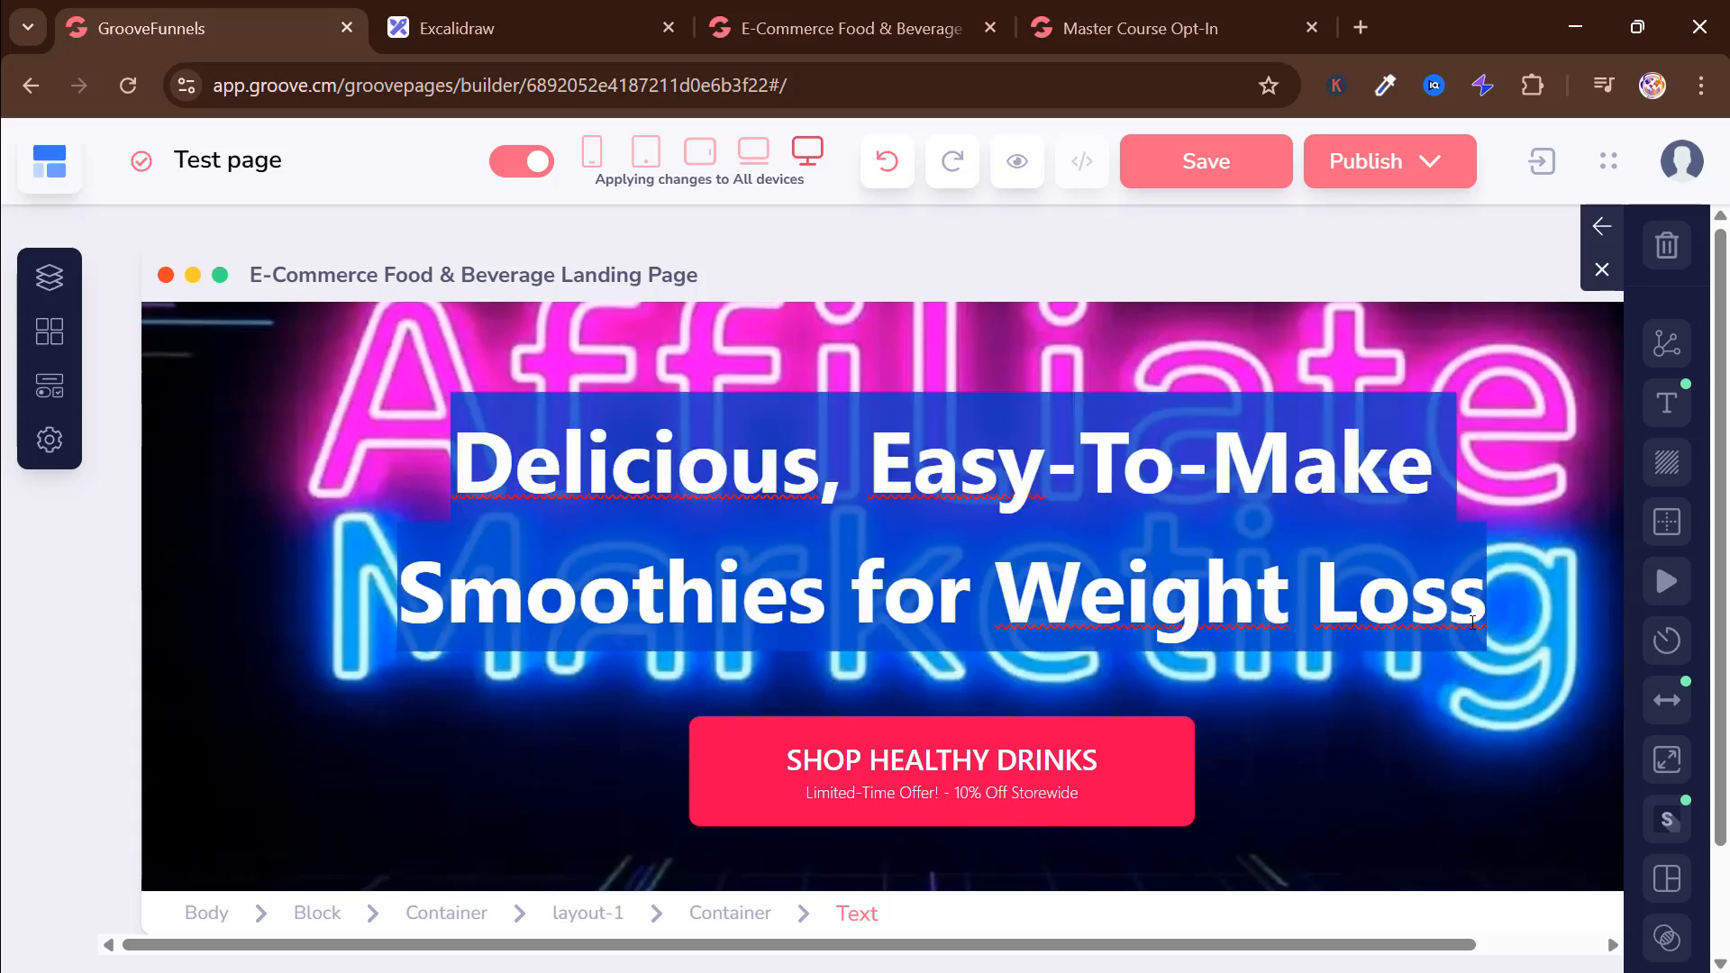
left_click(928, 31)
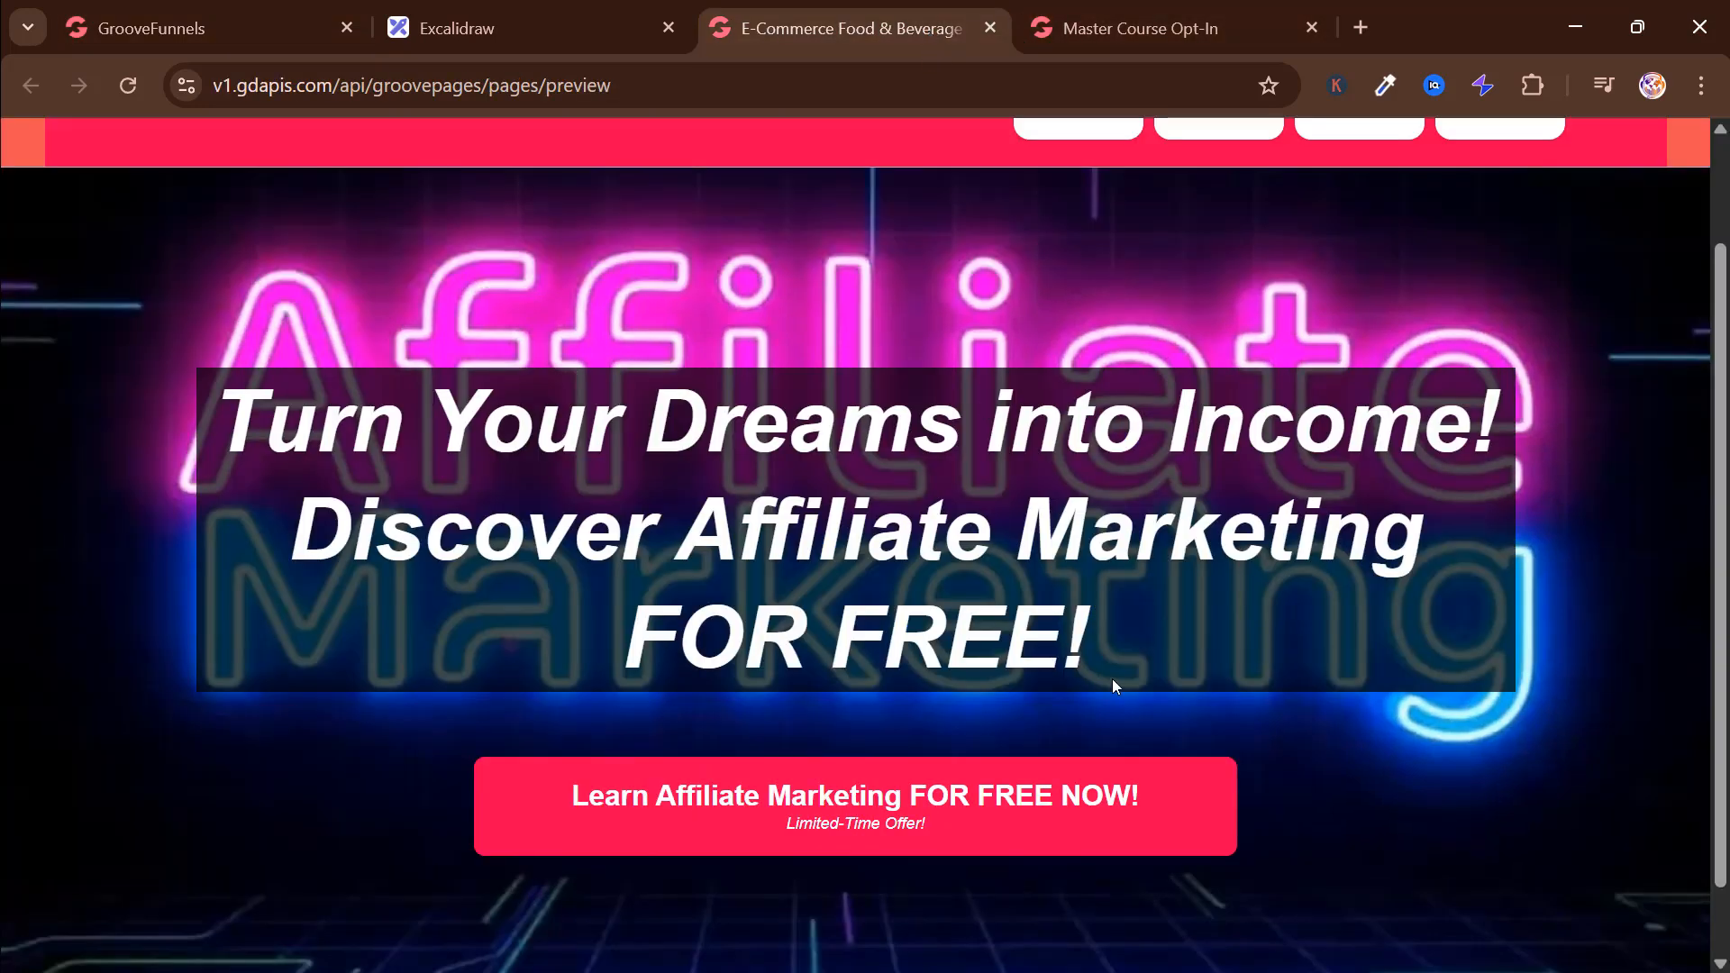
left_click_drag(1098, 631, 200, 421)
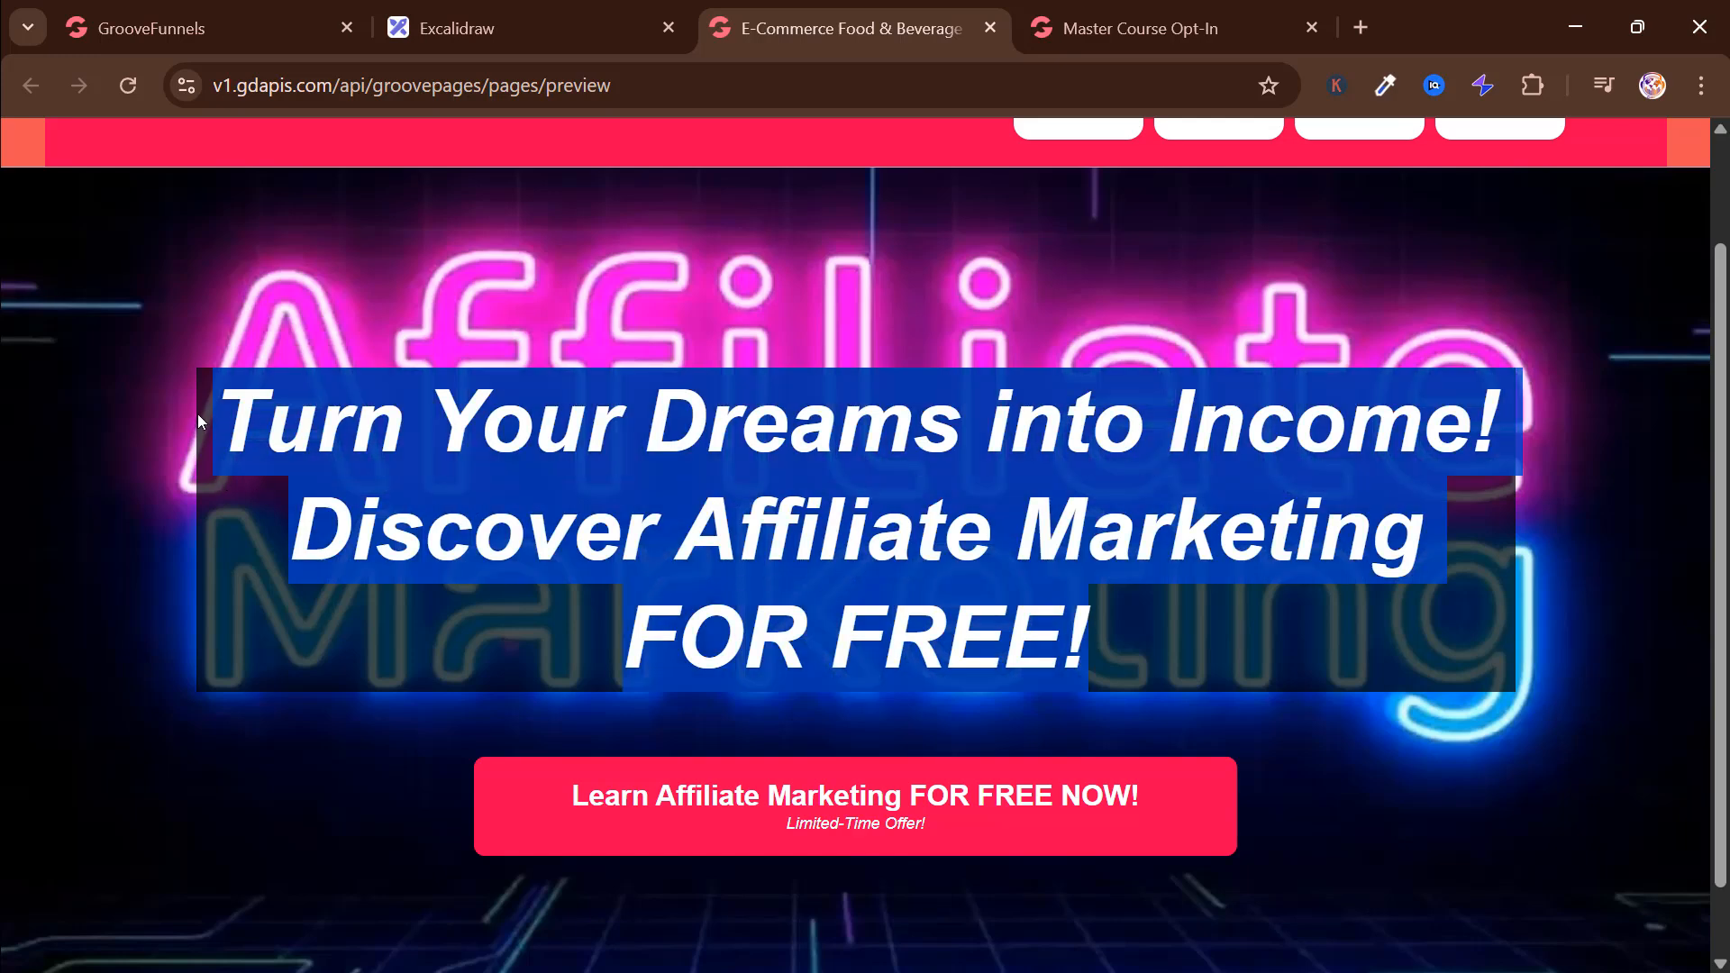
left_click(454, 36)
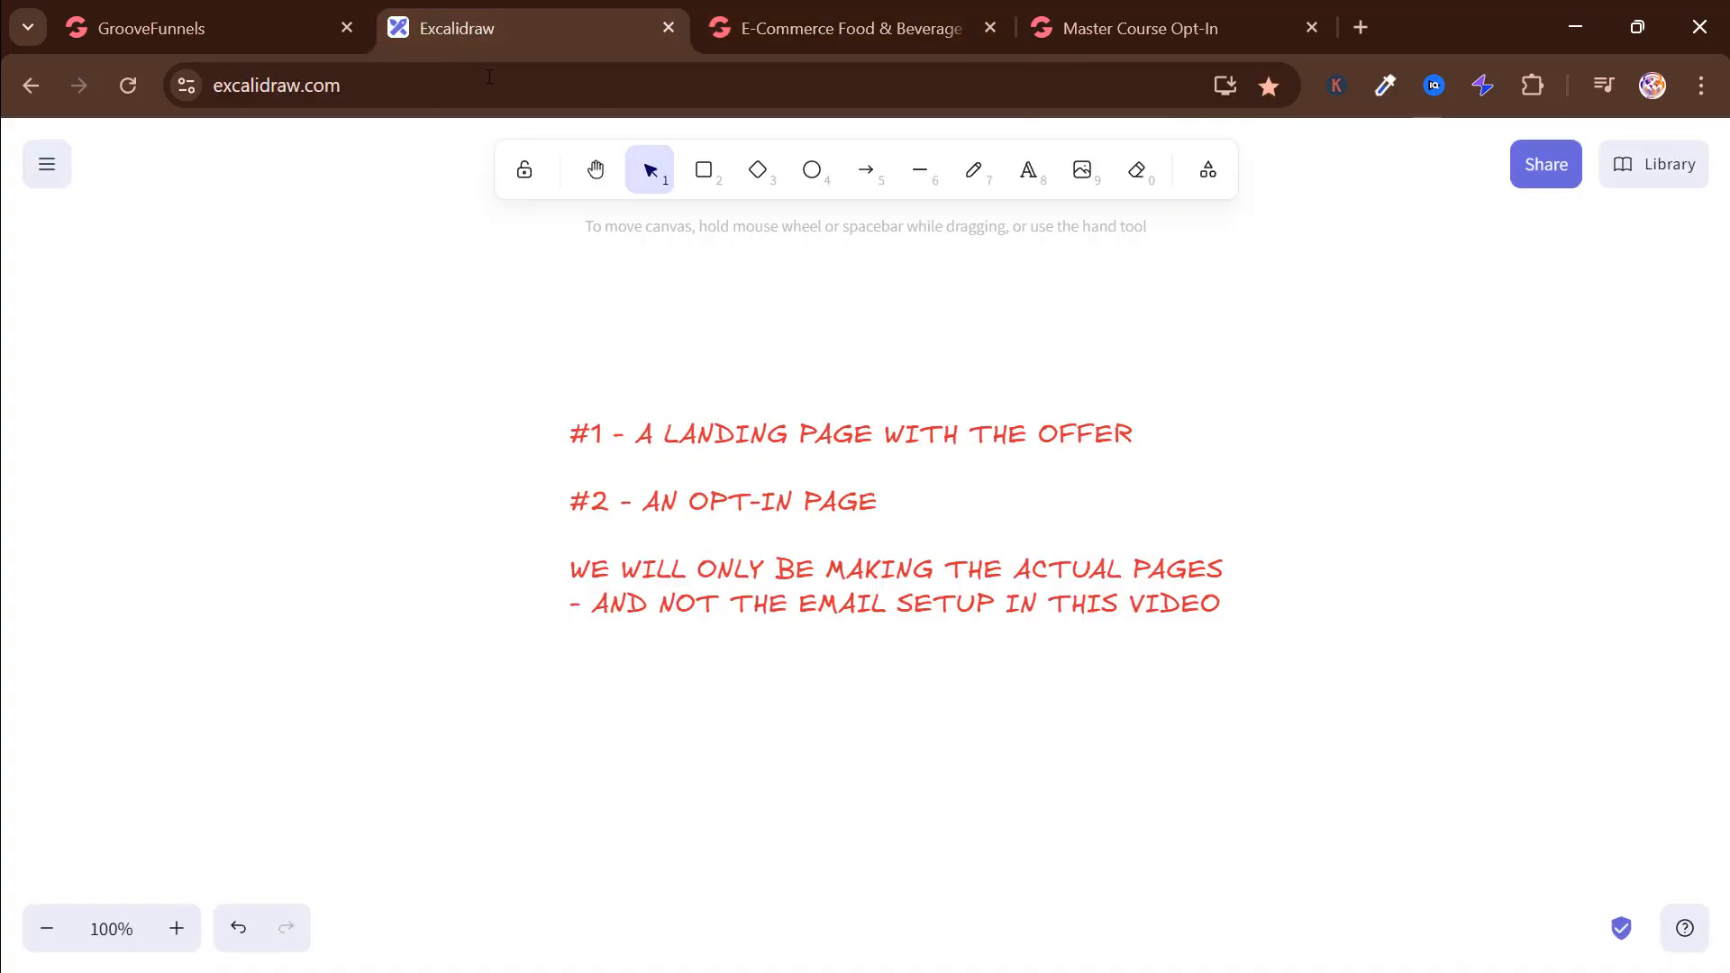
Step: Replace the hero headline's smoothie text in the builder with the copied "Turn Your Dreams into Income! Discover Affiliate Marketing FOR FREE!"
left_click(209, 30)
left_click(760, 484)
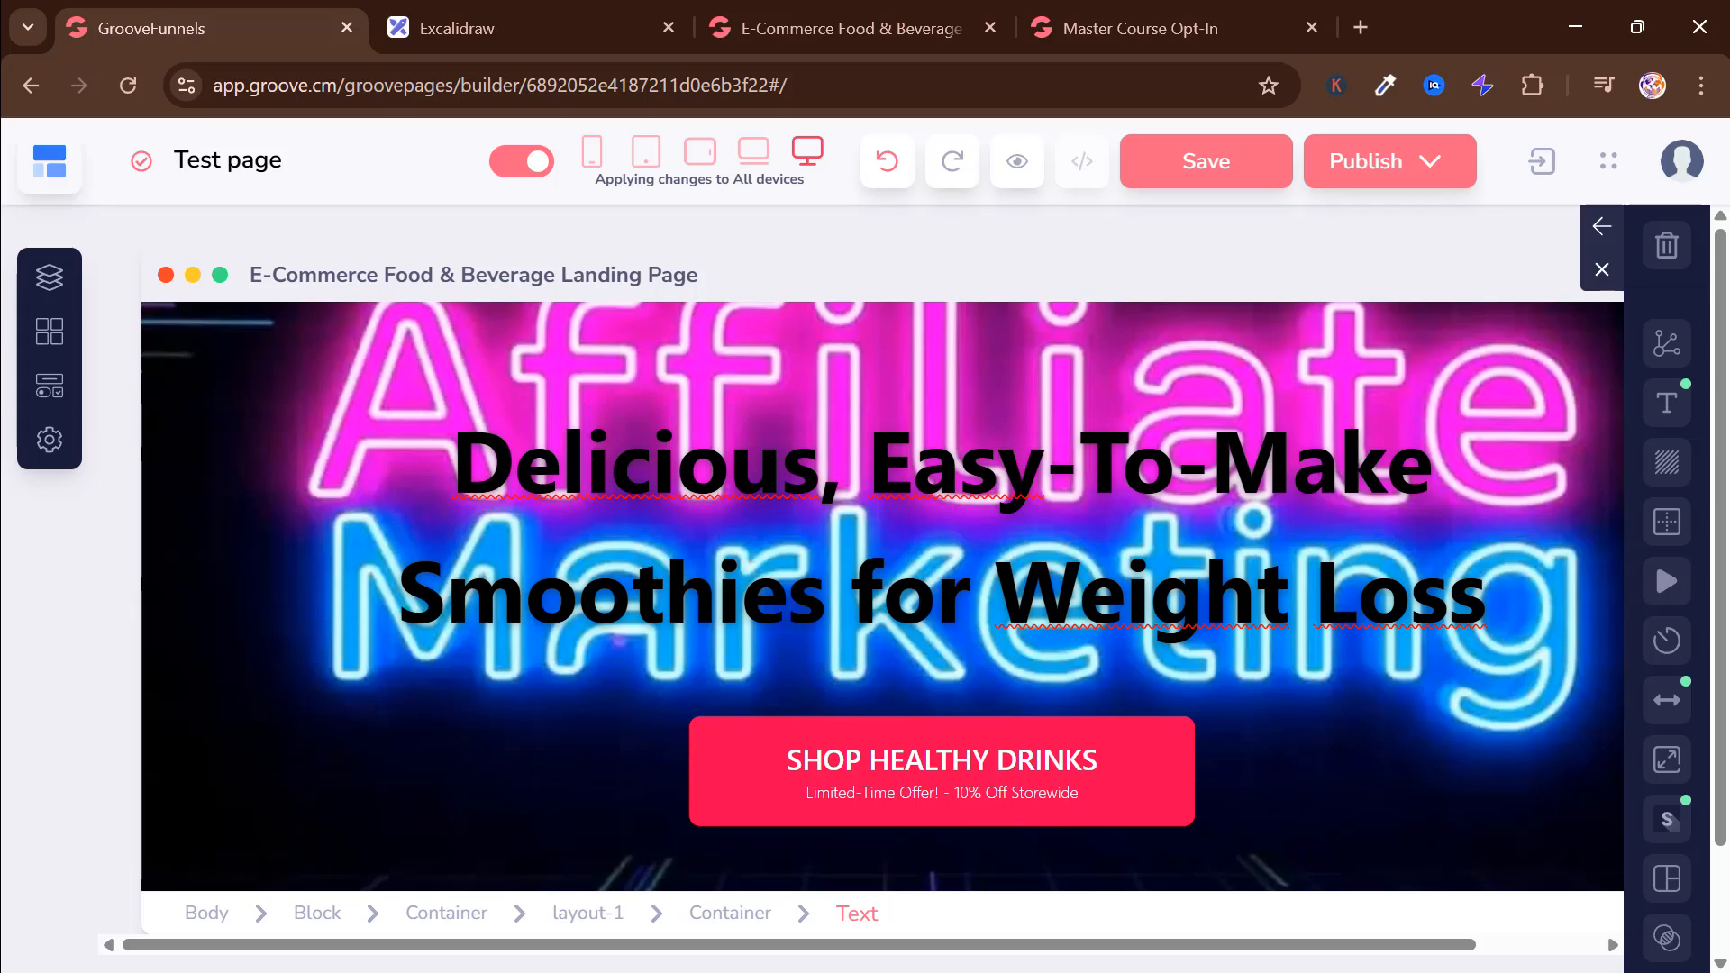
left_click_drag(452, 464, 1617, 547)
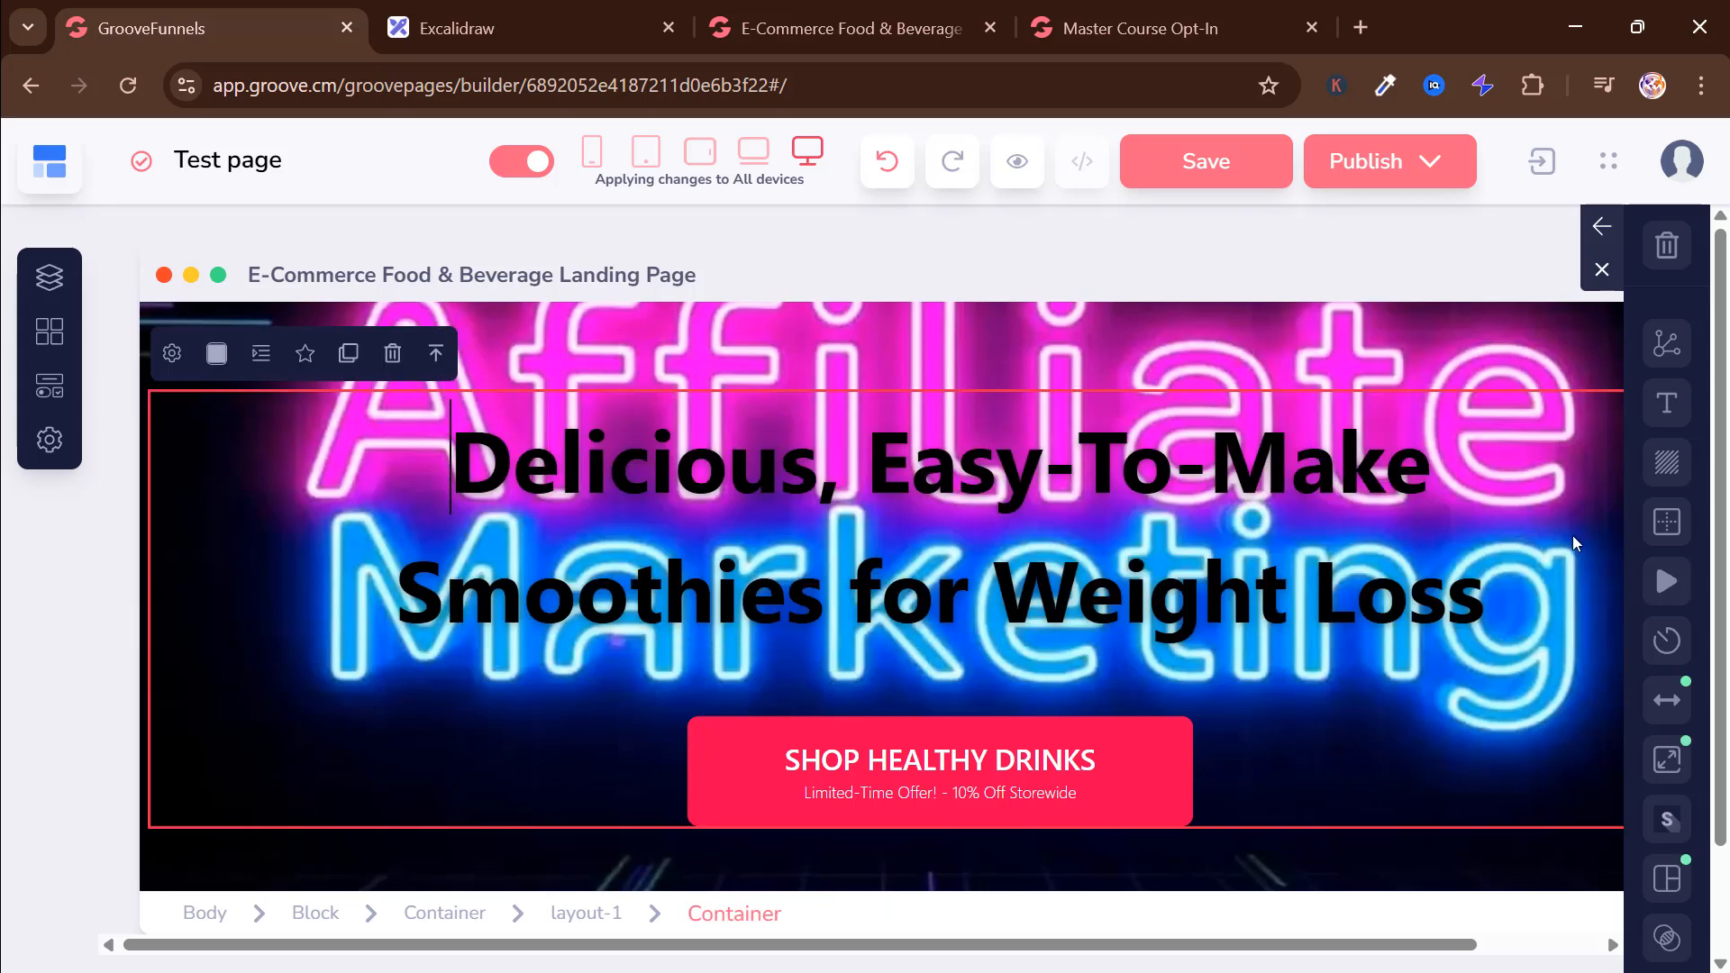
left_click(1440, 620)
key("BackSpace")
key("BackSpace")
key("BackSpace")
key("BackSpace")
key("BackSpace")
key("BackSpace")
key("BackSpace")
key("BackSpace")
key("BackSpace")
key("BackSpace")
key("BackSpace")
key("BackSpace")
key("BackSpace")
key("BackSpace")
key("BackSpace")
key("BackSpace")
key("BackSpace")
key("BackSpace")
key("BackSpace")
key("BackSpace")
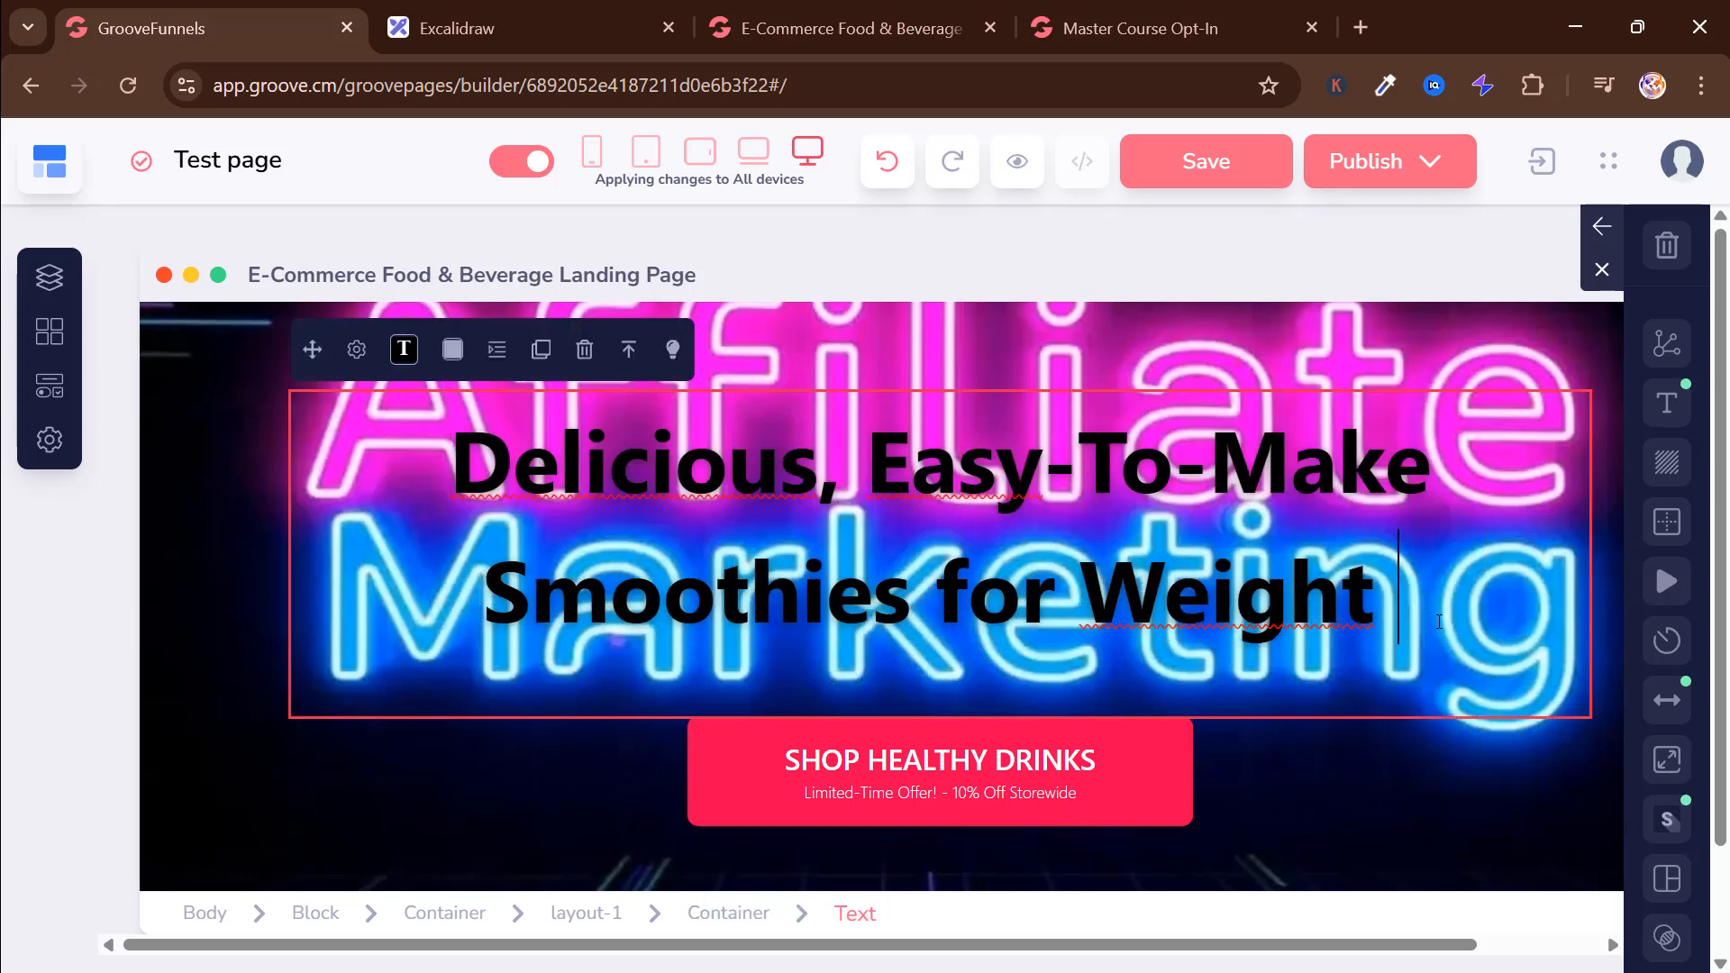
key("BackSpace")
key("BackSpace")
key("BackSpace")
key("BackSpace")
key("BackSpace")
key("BackSpace")
key("BackSpace")
key("BackSpace")
key("BackSpace")
key("BackSpace")
key("BackSpace")
key("BackSpace")
key("BackSpace")
key("BackSpace")
key("BackSpace")
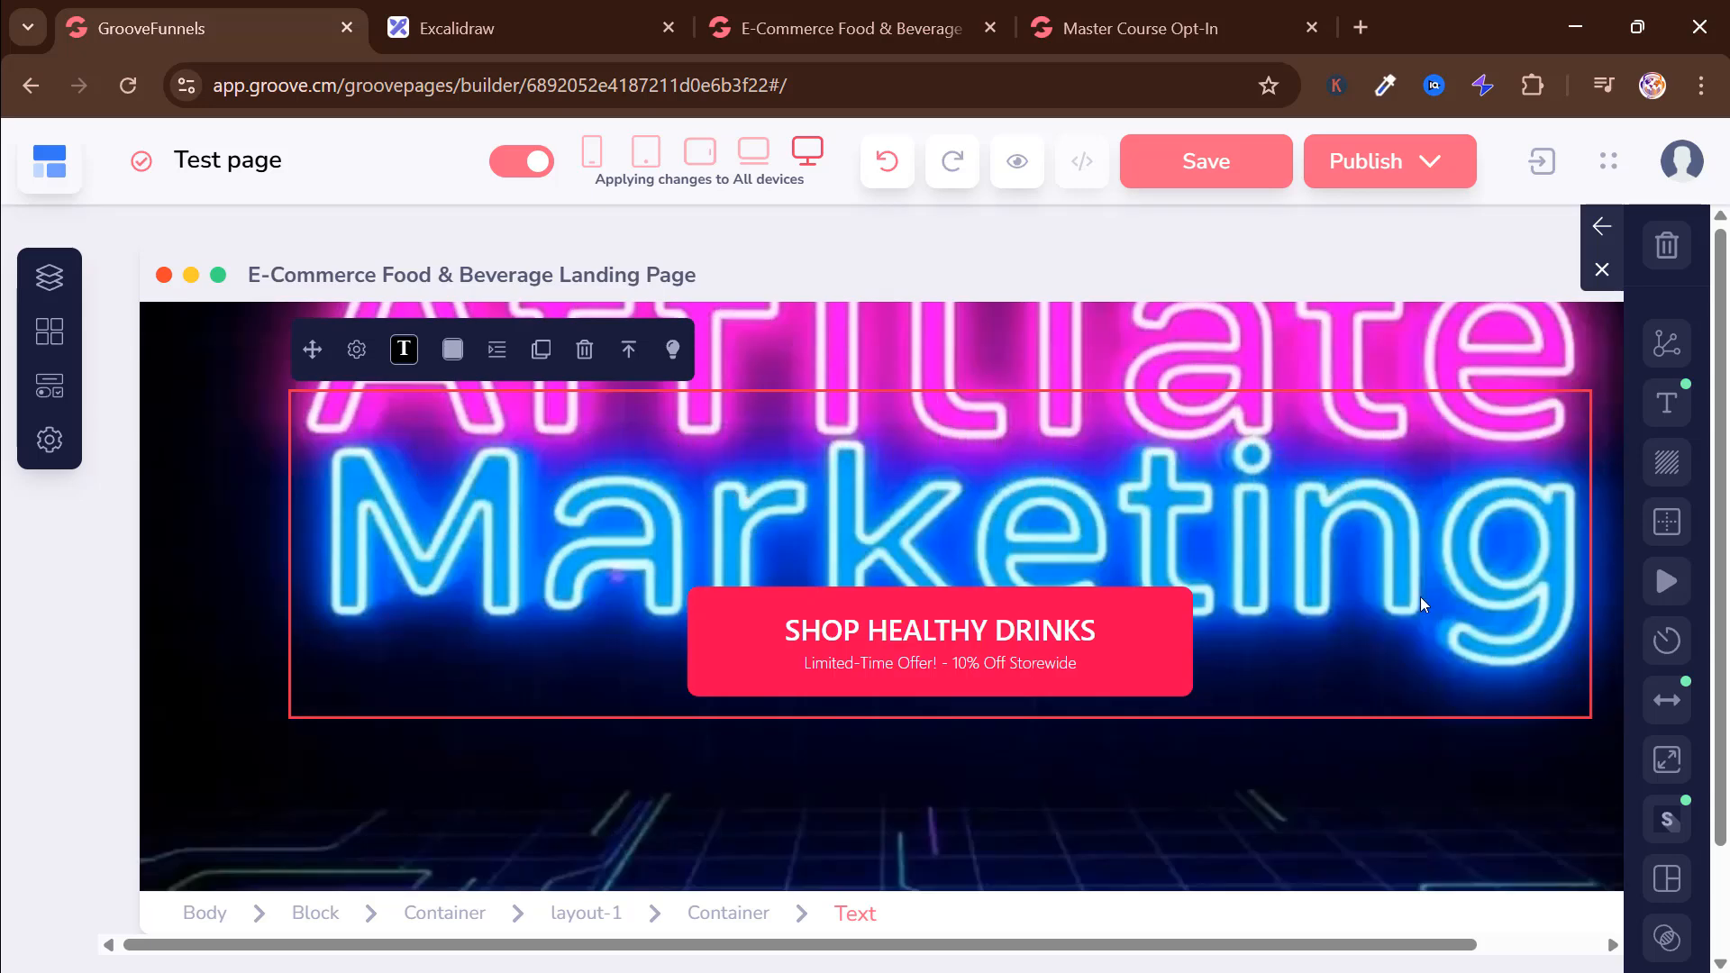
type("Turn Your Dreams into Income! Discover Affiliate MarketingFOR FREE!")
scroll(621, 626, "down", 1)
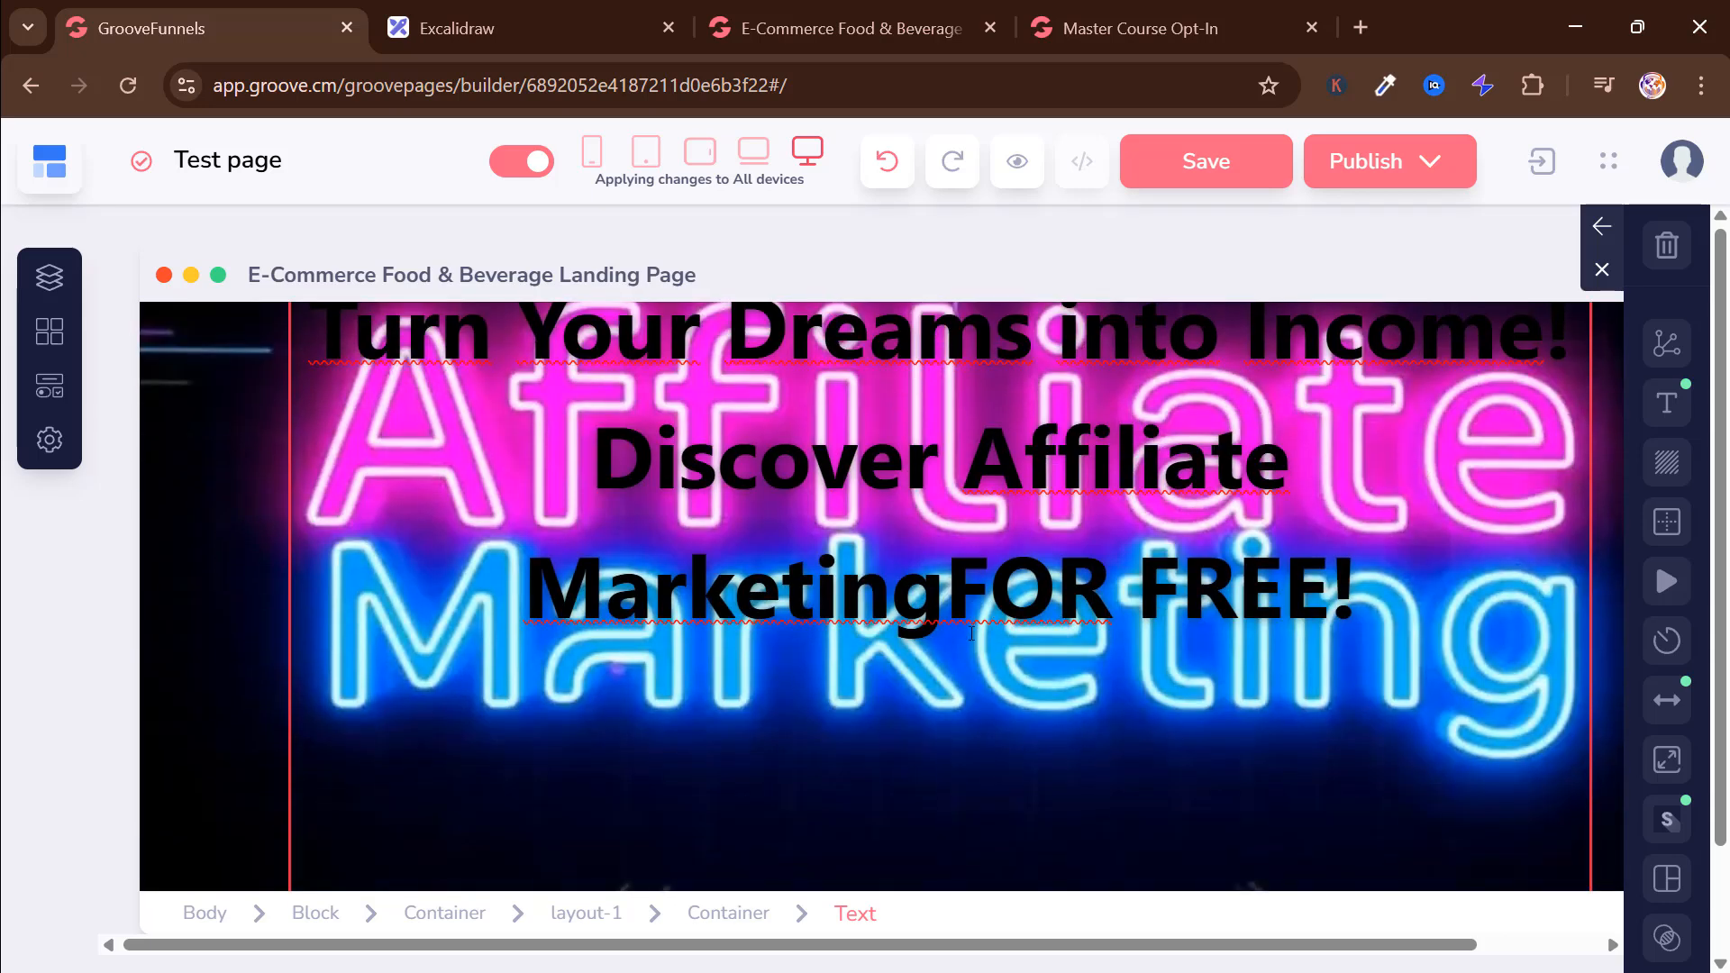
Step: Separate "Marketing" from "FOR FREE!" in the hero headline and make the headline text white
scroll(621, 626, "up", 2)
left_click(622, 625)
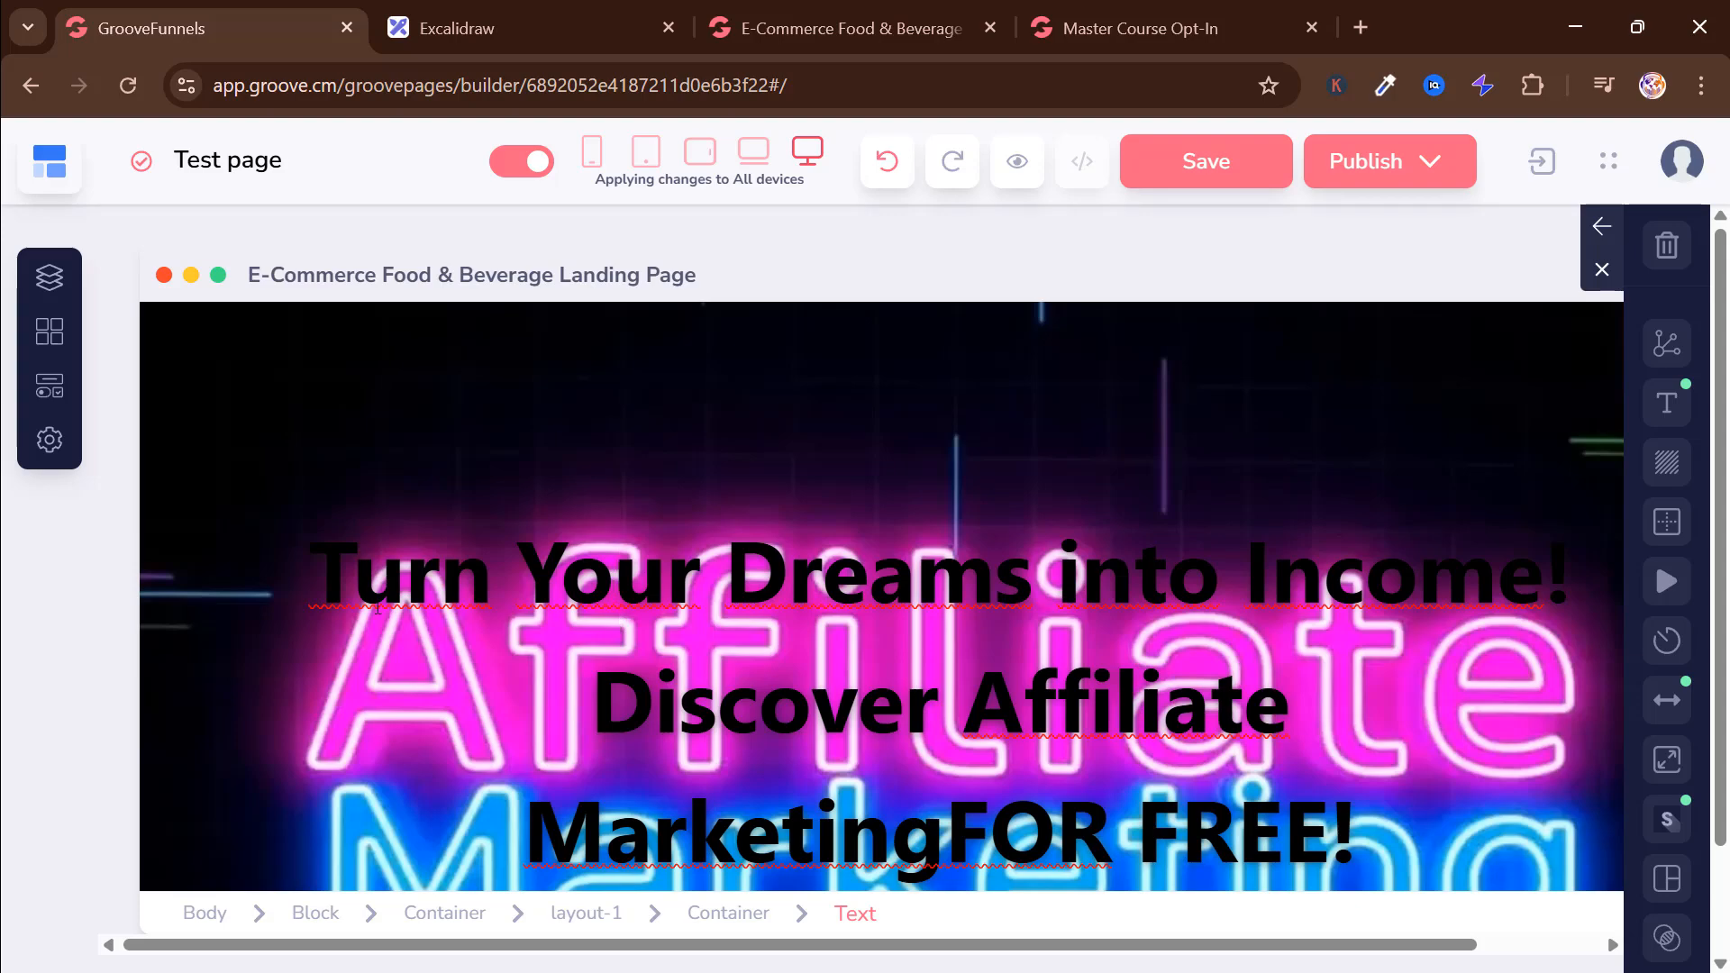
left_click_drag(312, 577, 1469, 810)
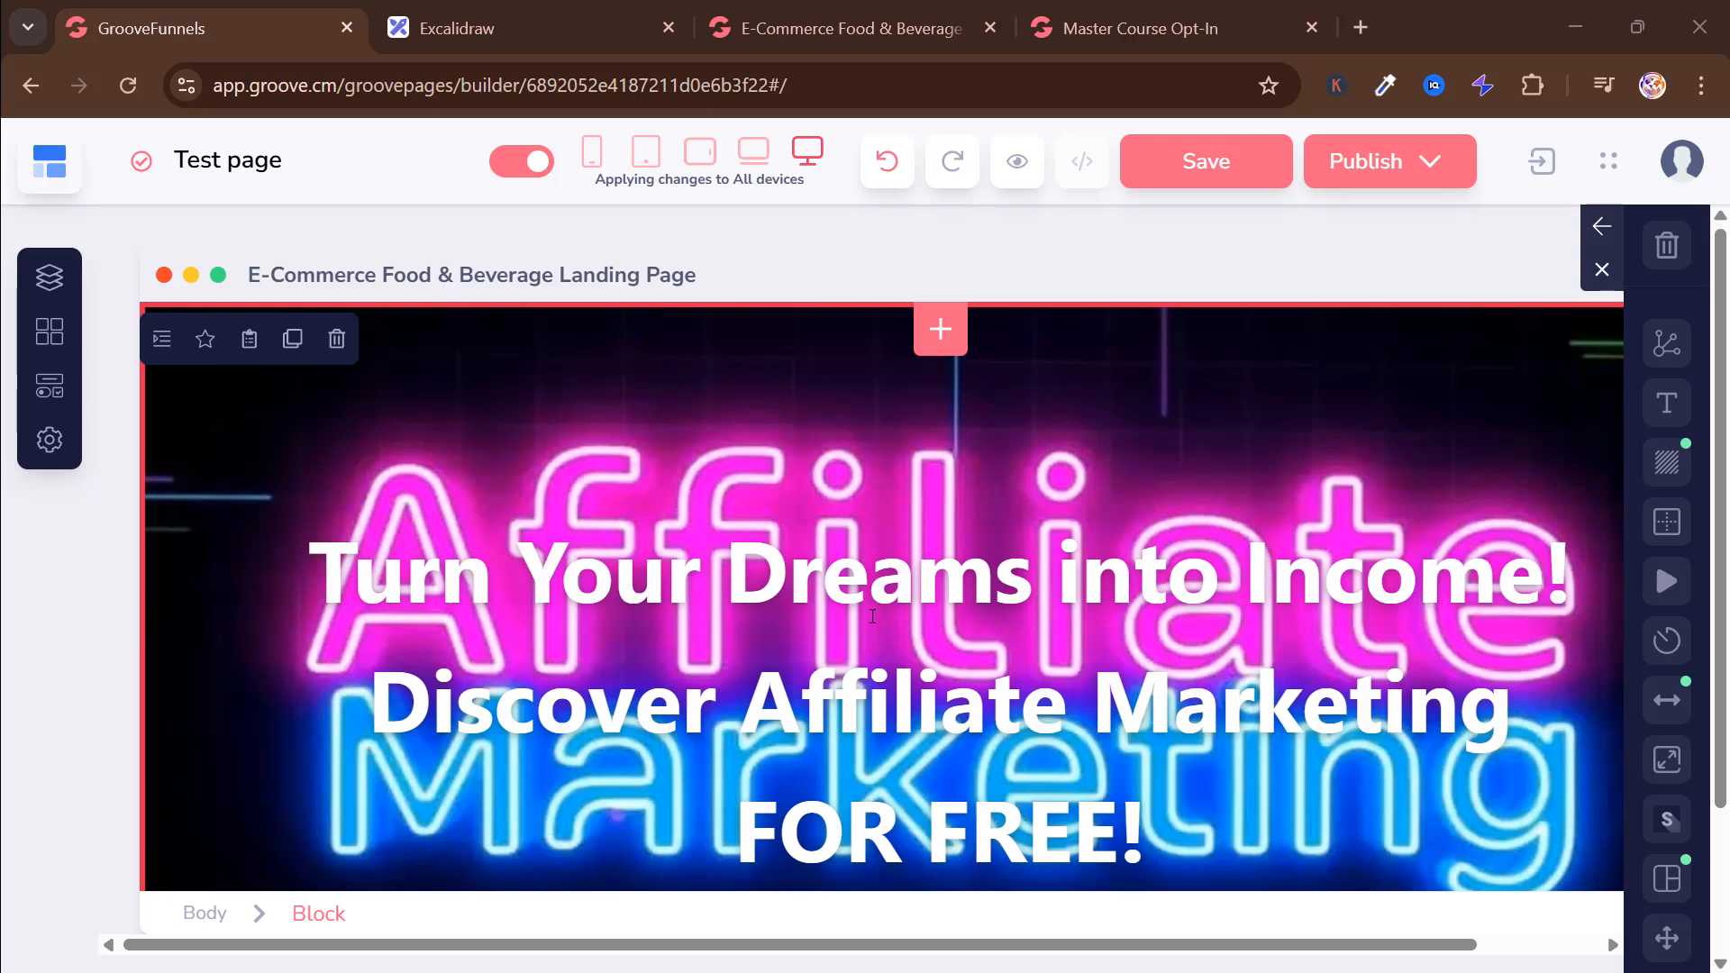
left_click(773, 593)
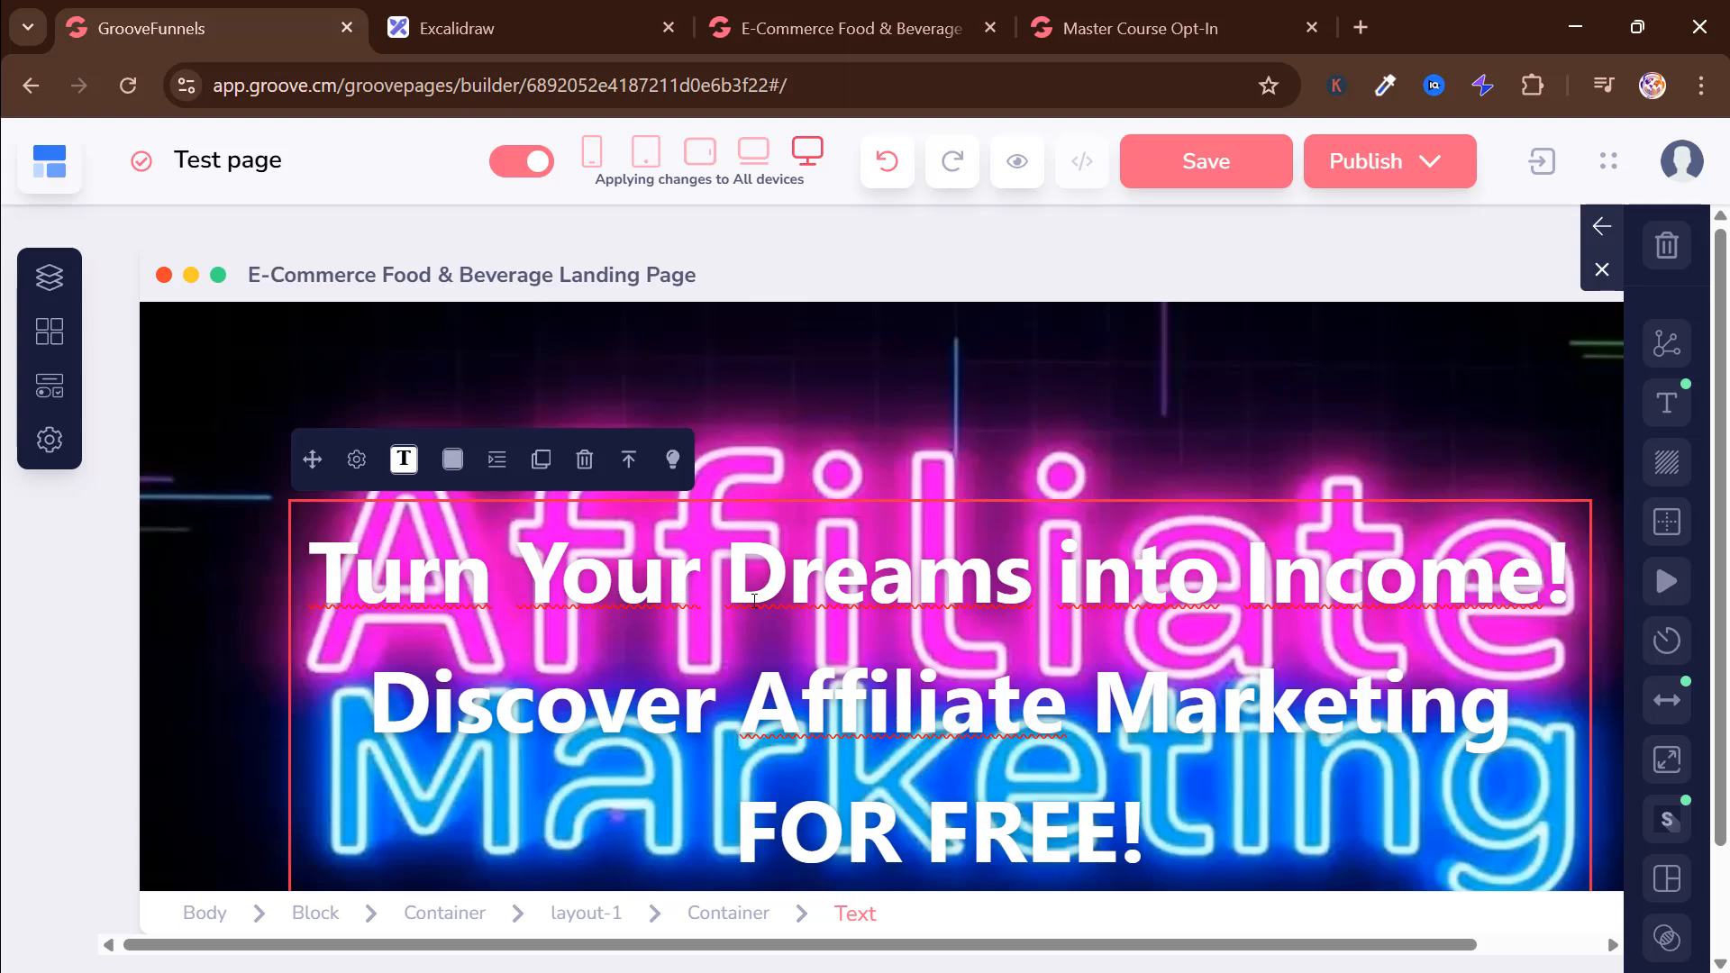
left_click_drag(406, 577, 914, 585)
left_click(697, 748)
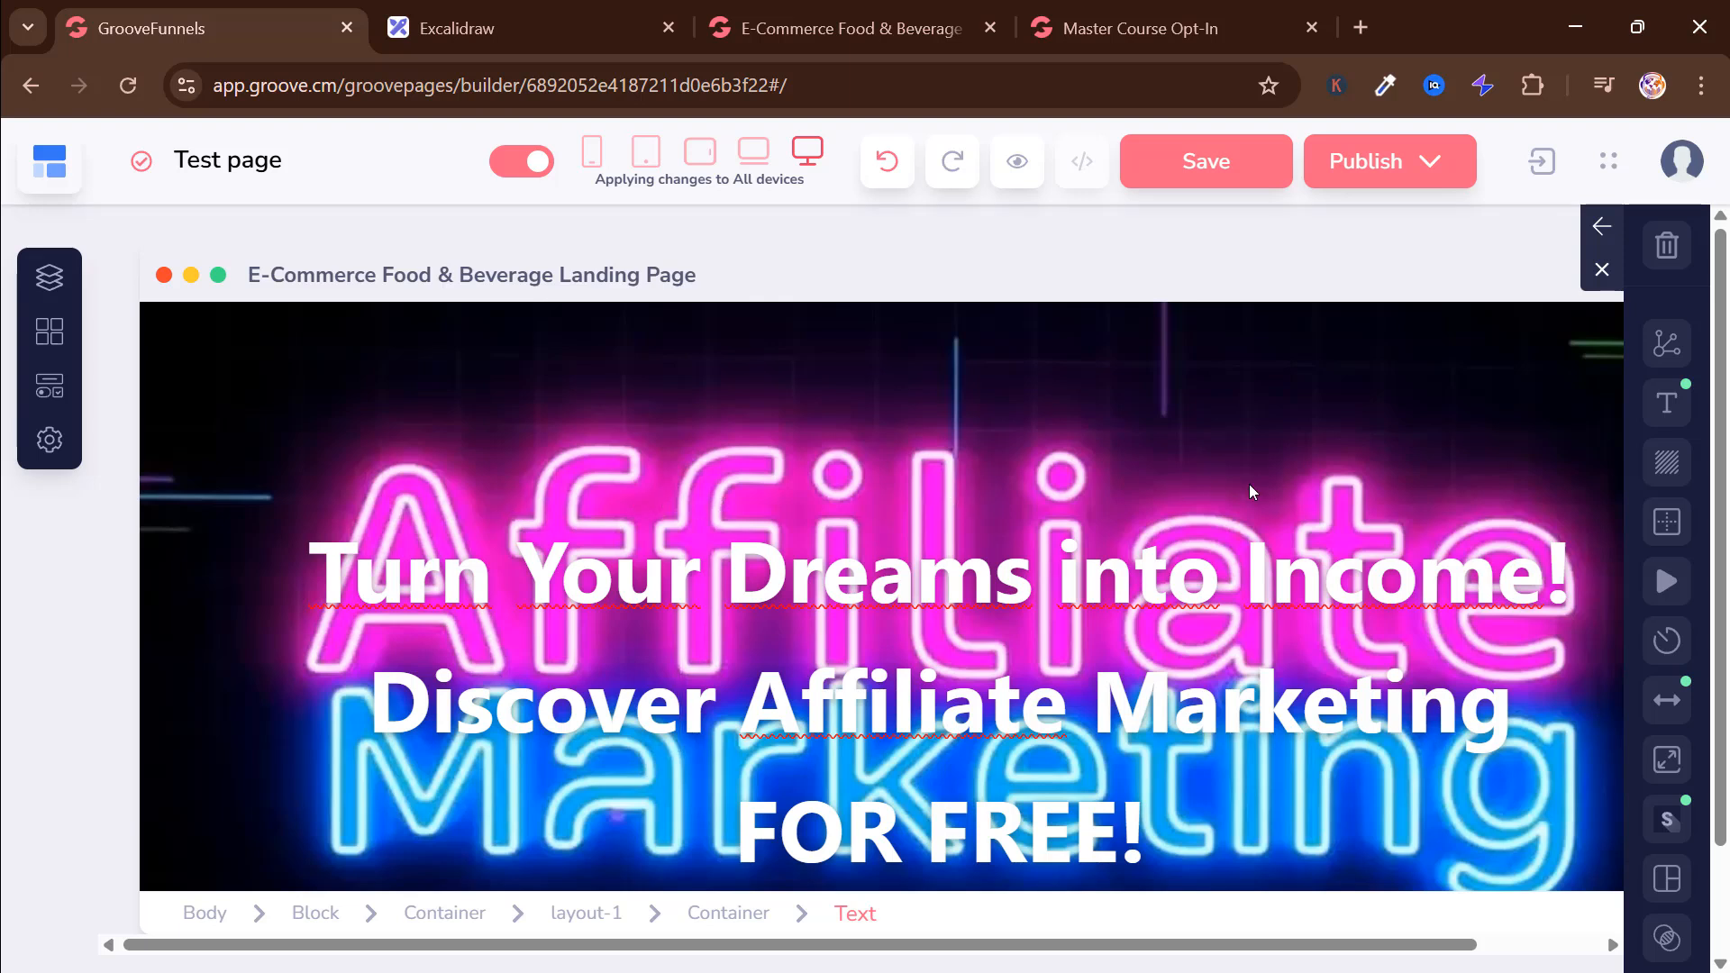
left_click_drag(440, 581, 1221, 581)
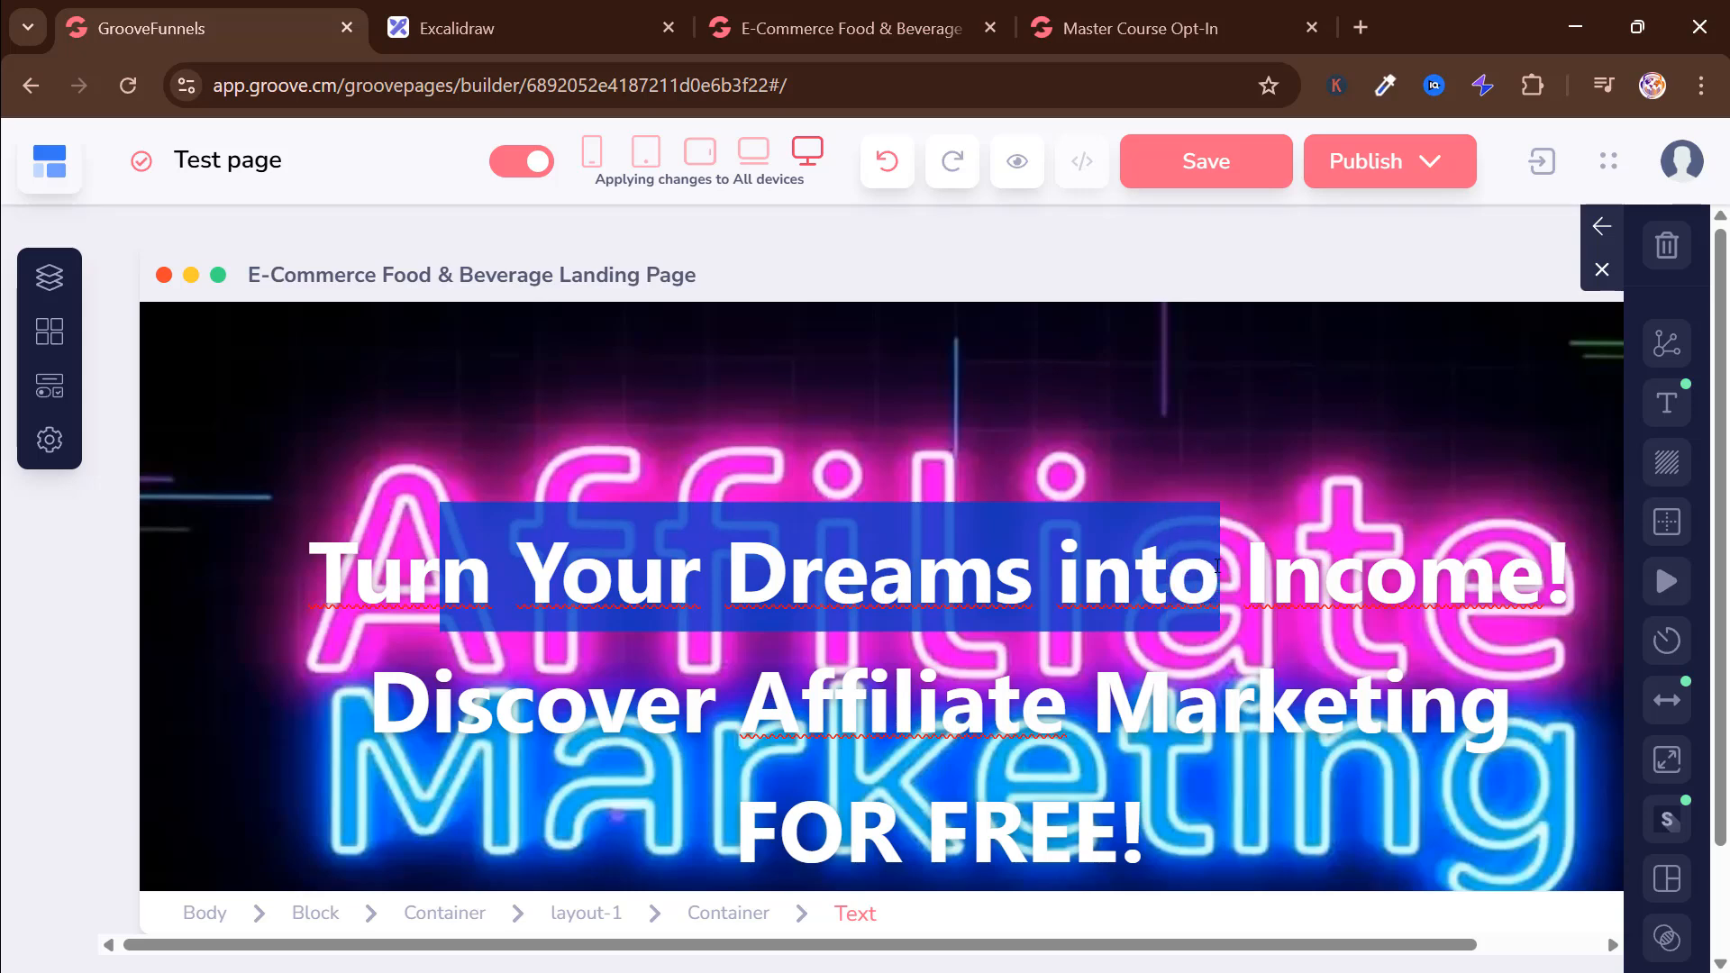
left_click(753, 593)
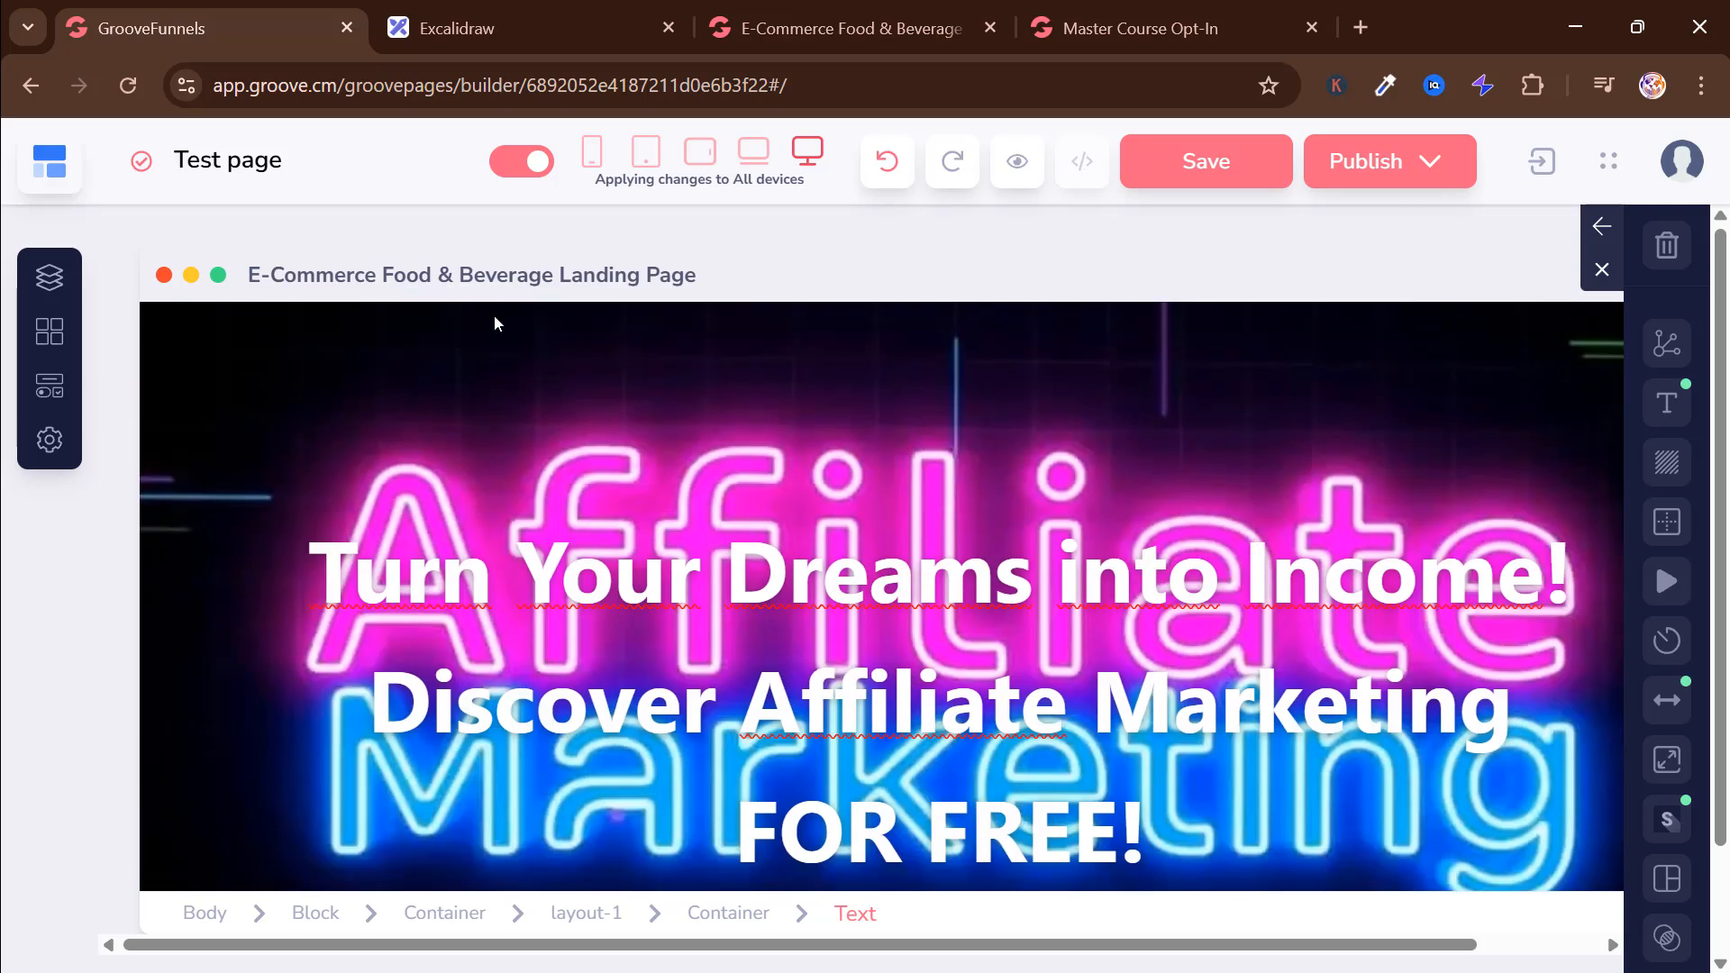
left_click(494, 322)
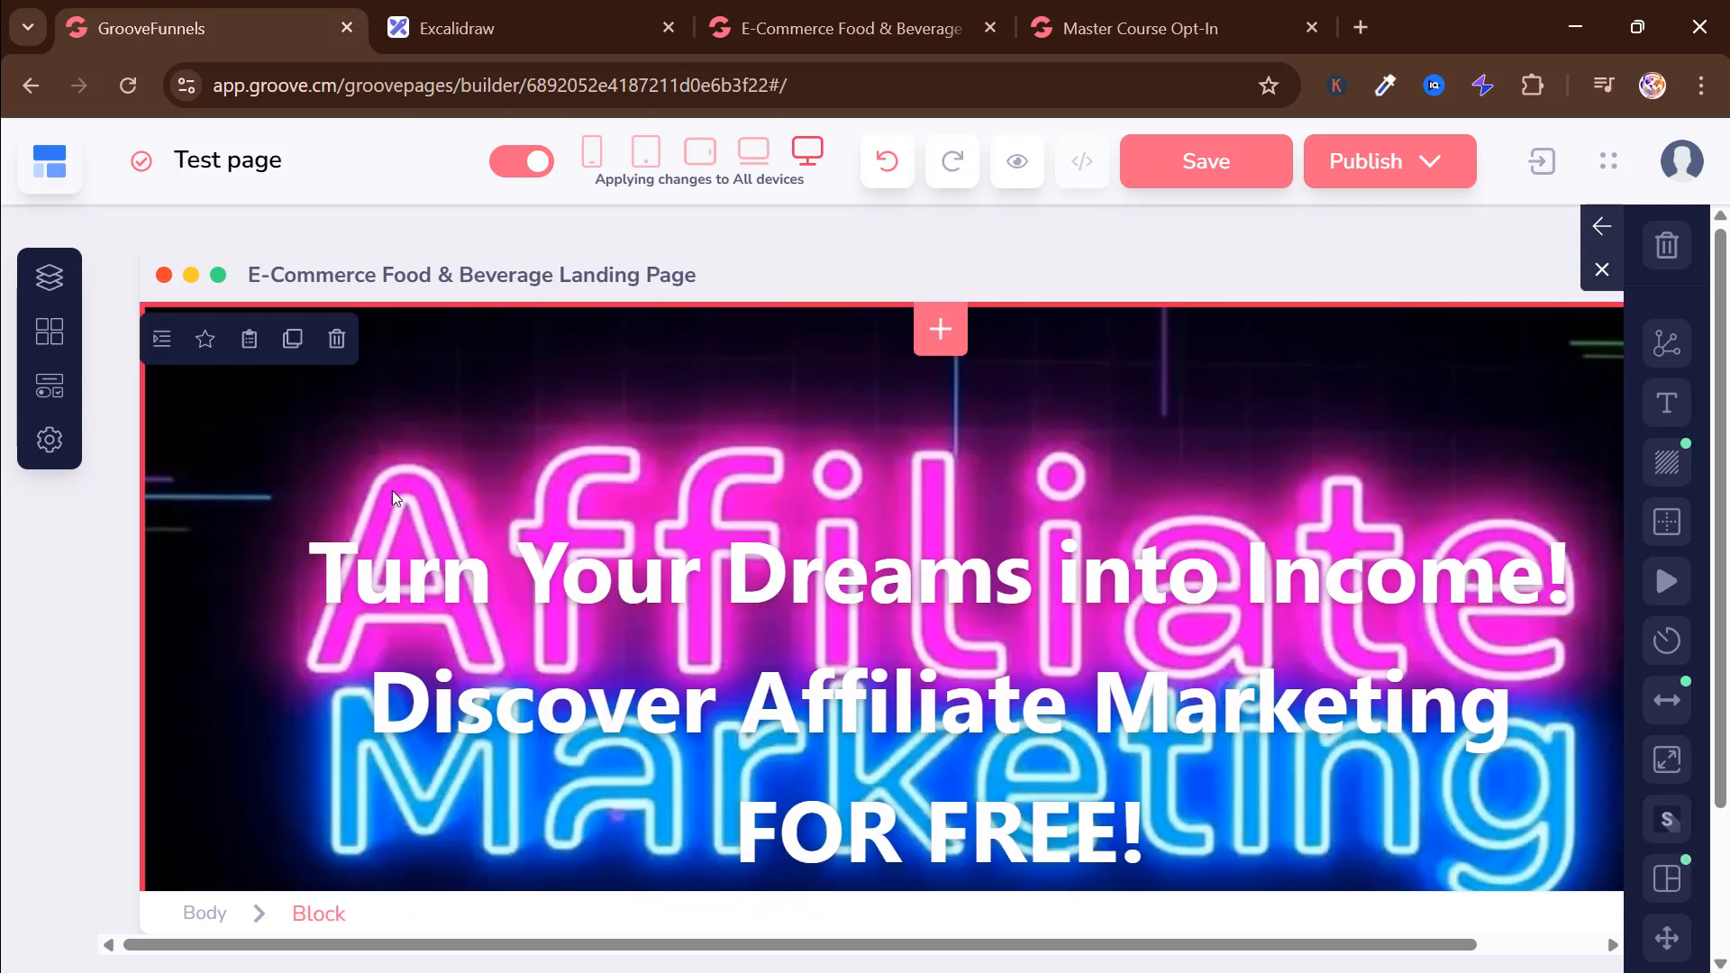
Step: Try black as the hero headline's text color and switch it back to white
left_click(439, 551)
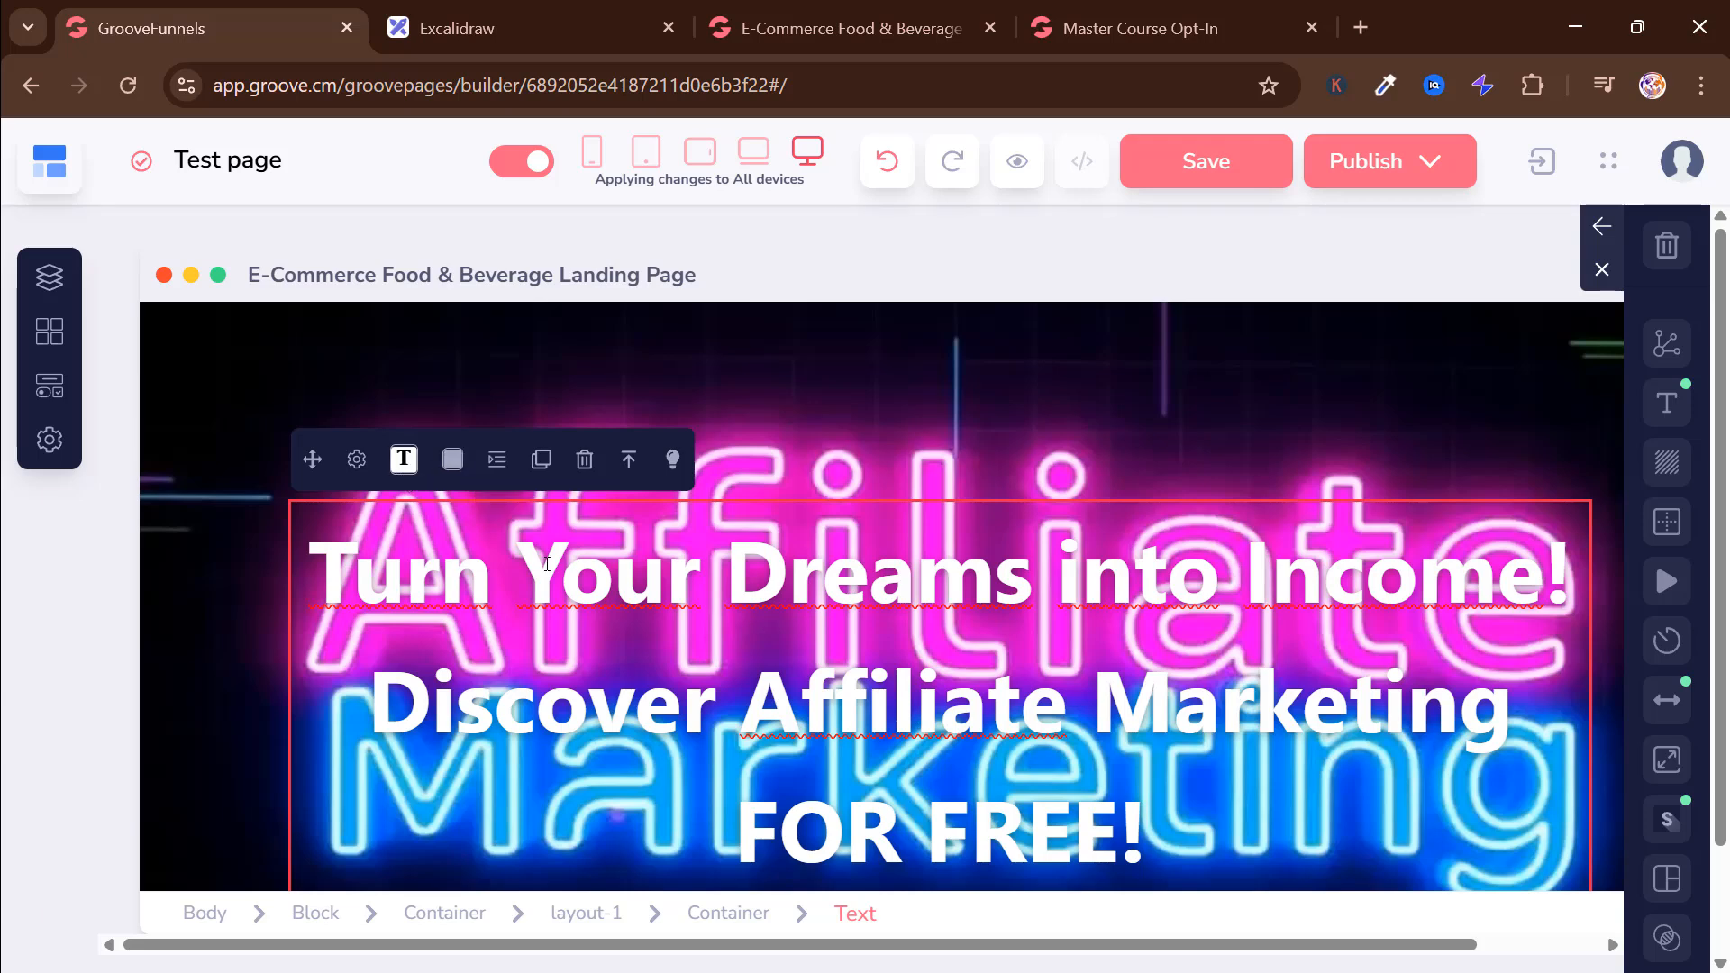
scroll(423, 530, "down", 10)
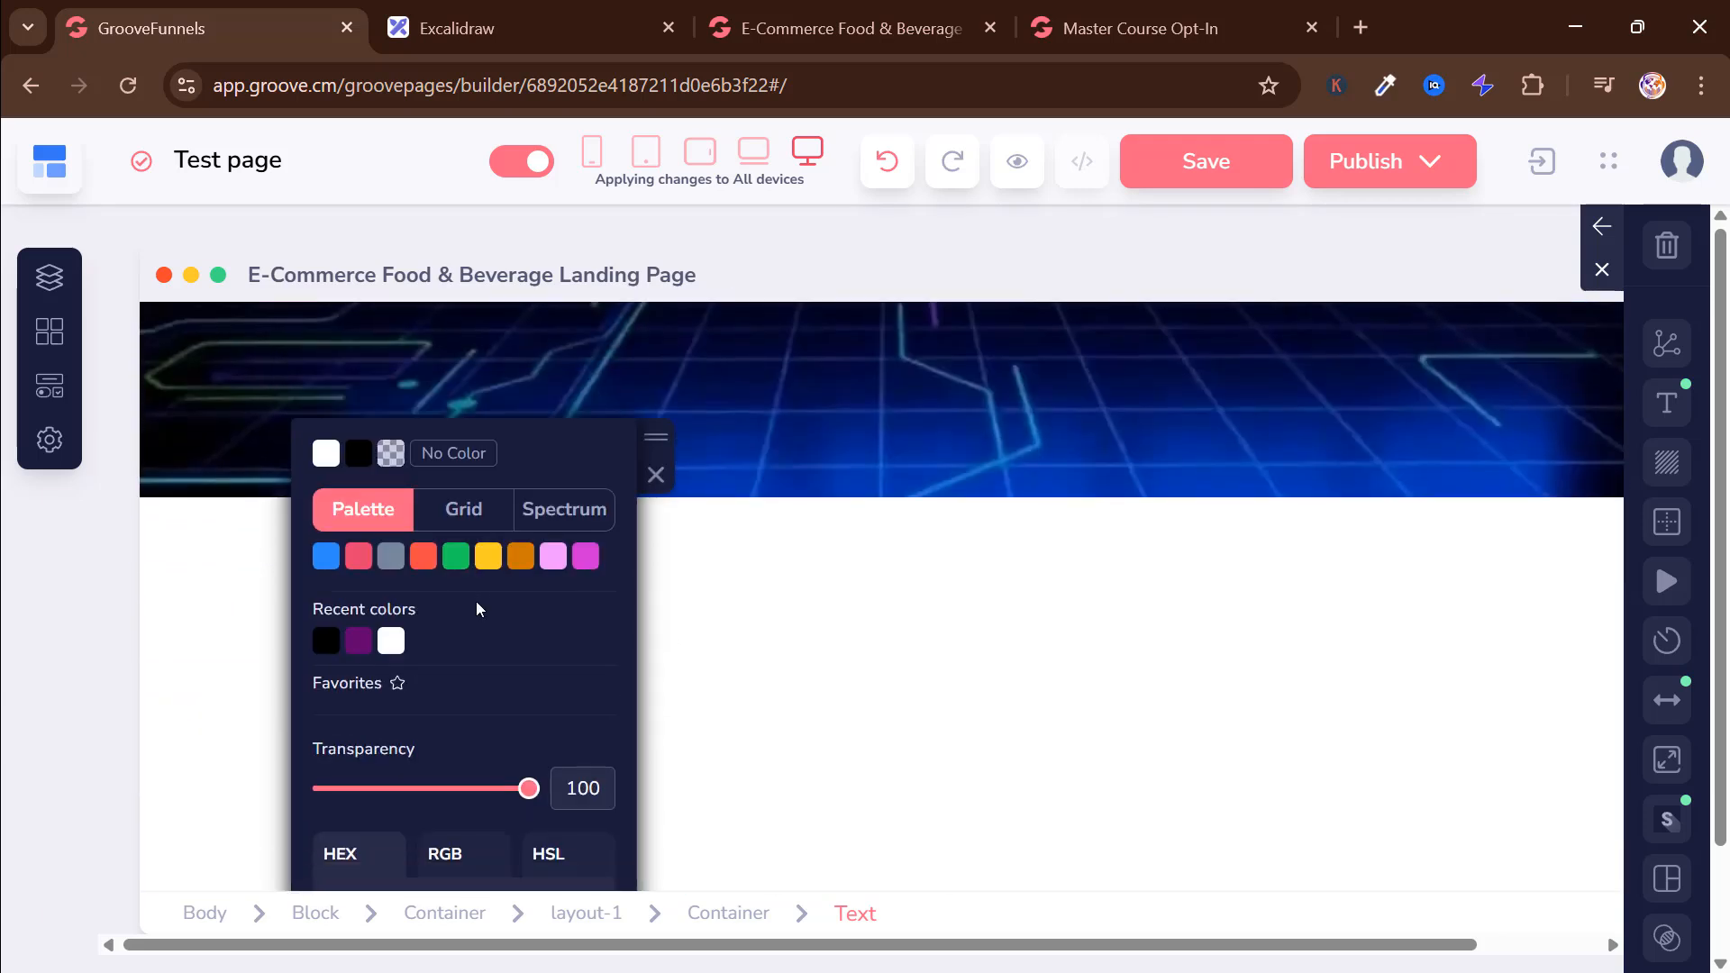
scroll(528, 558, "down", 1)
scroll(659, 548, "up", 8)
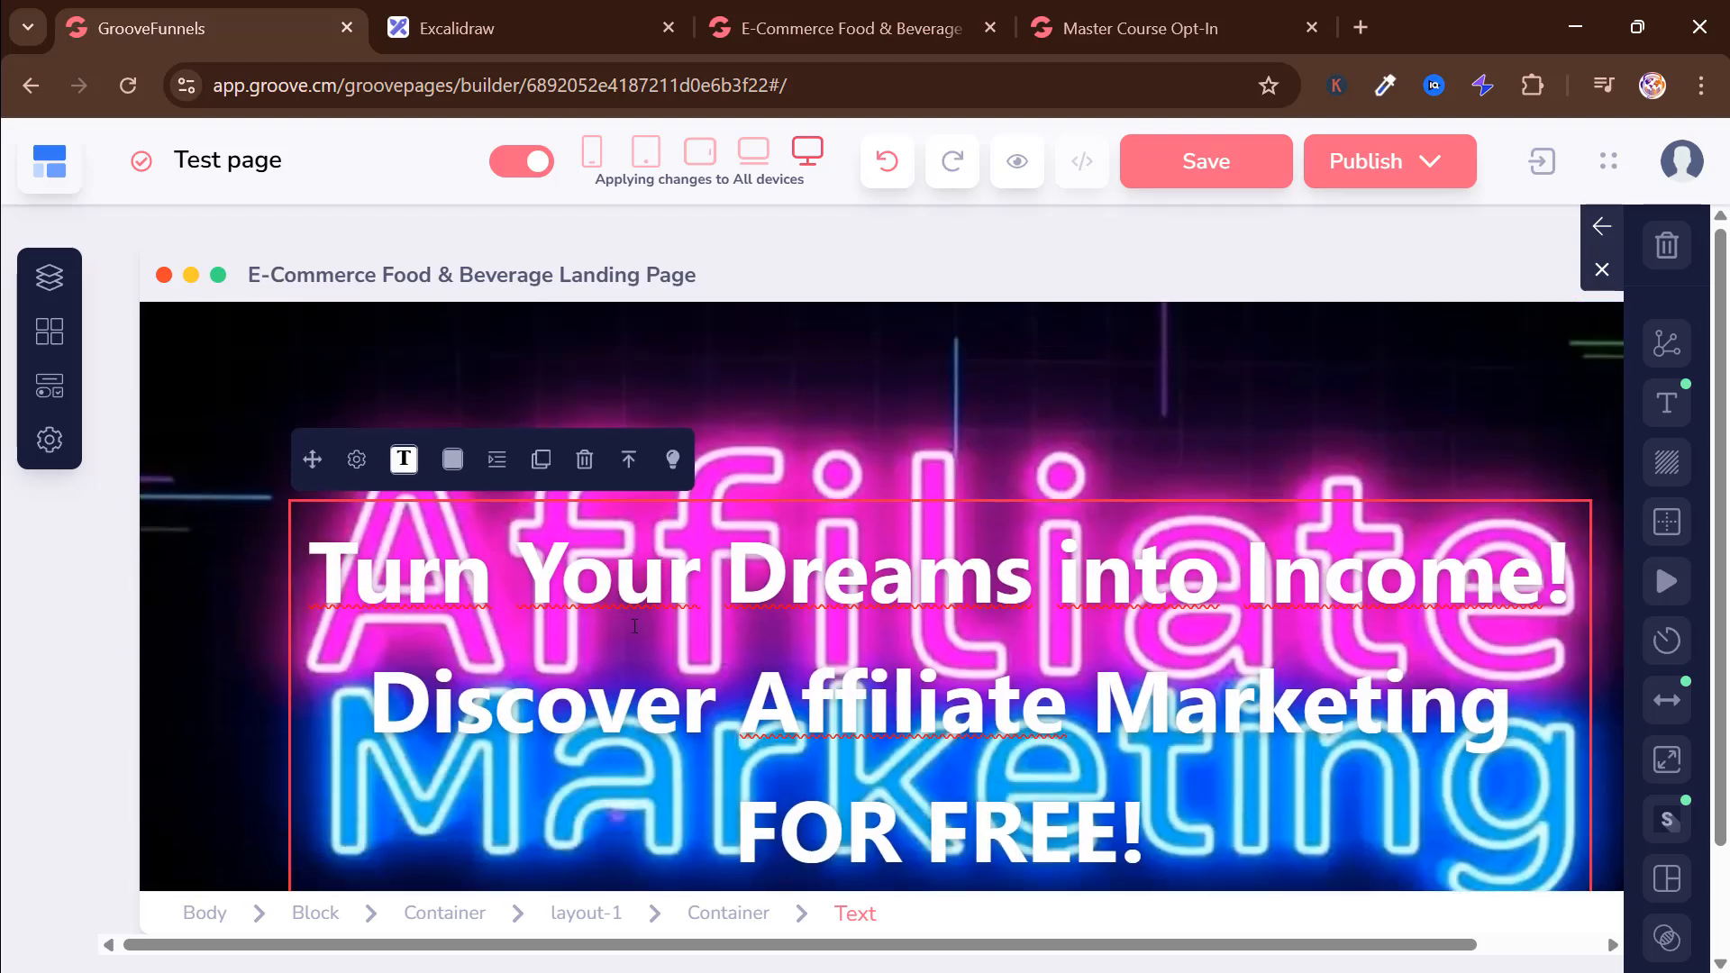
scroll(630, 631, "down", 2)
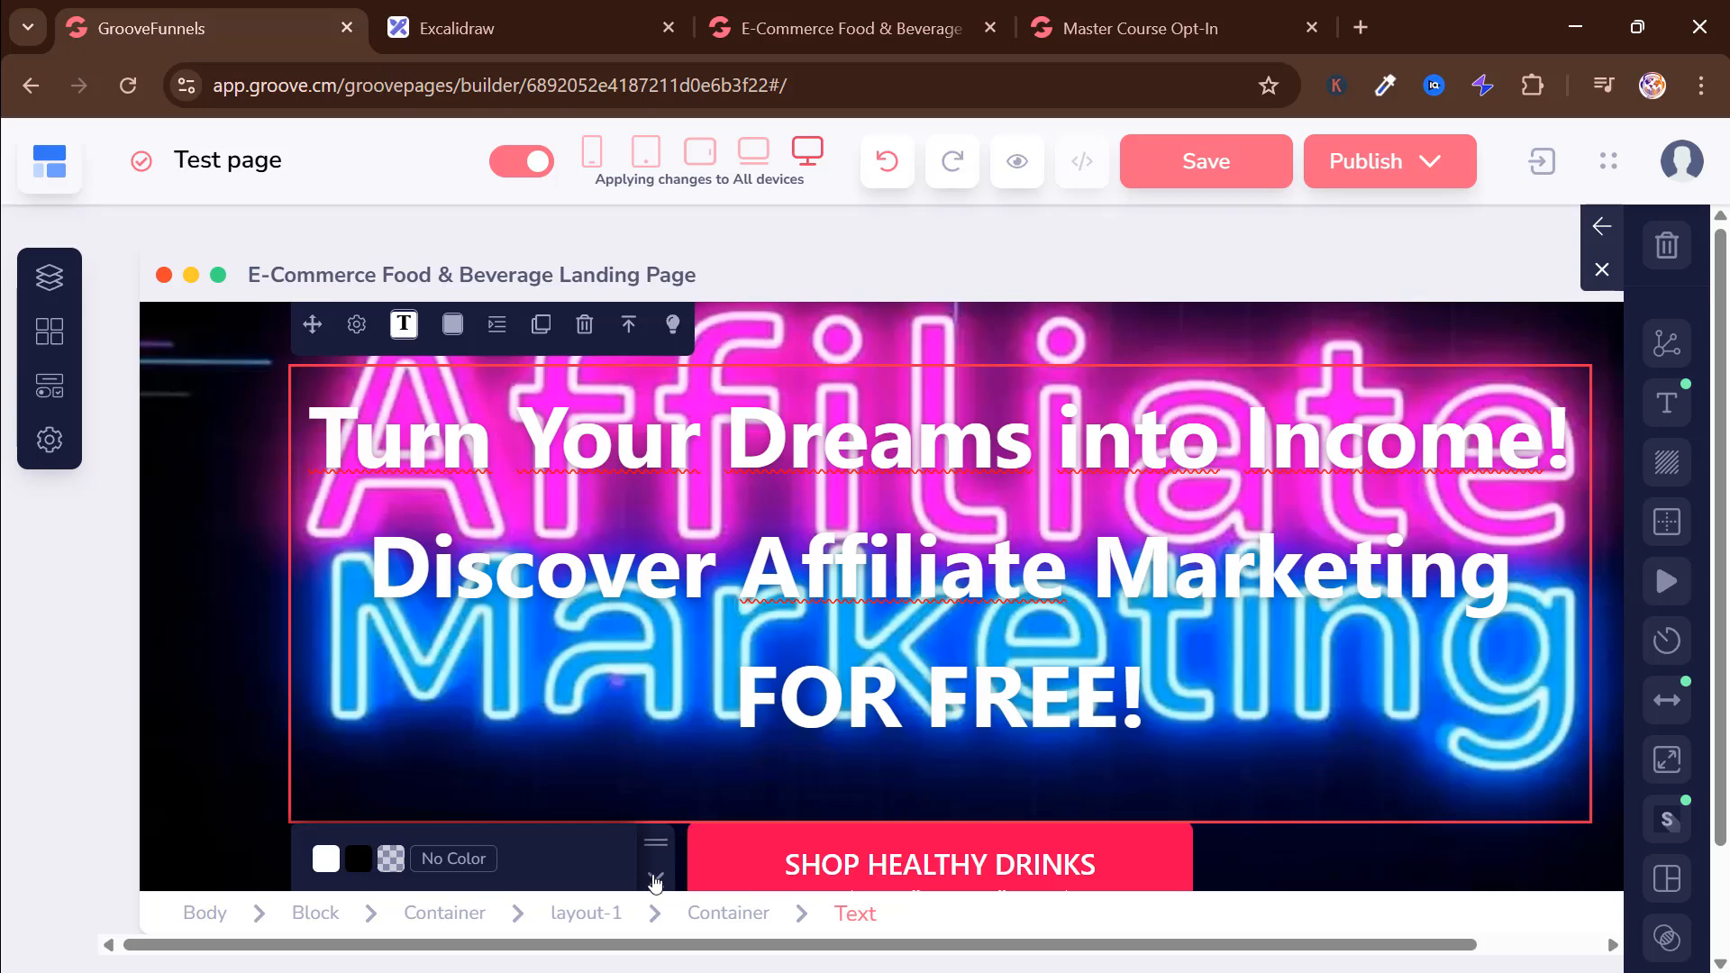
left_click_drag(660, 842, 1162, 326)
scroll(903, 516, "up", 2)
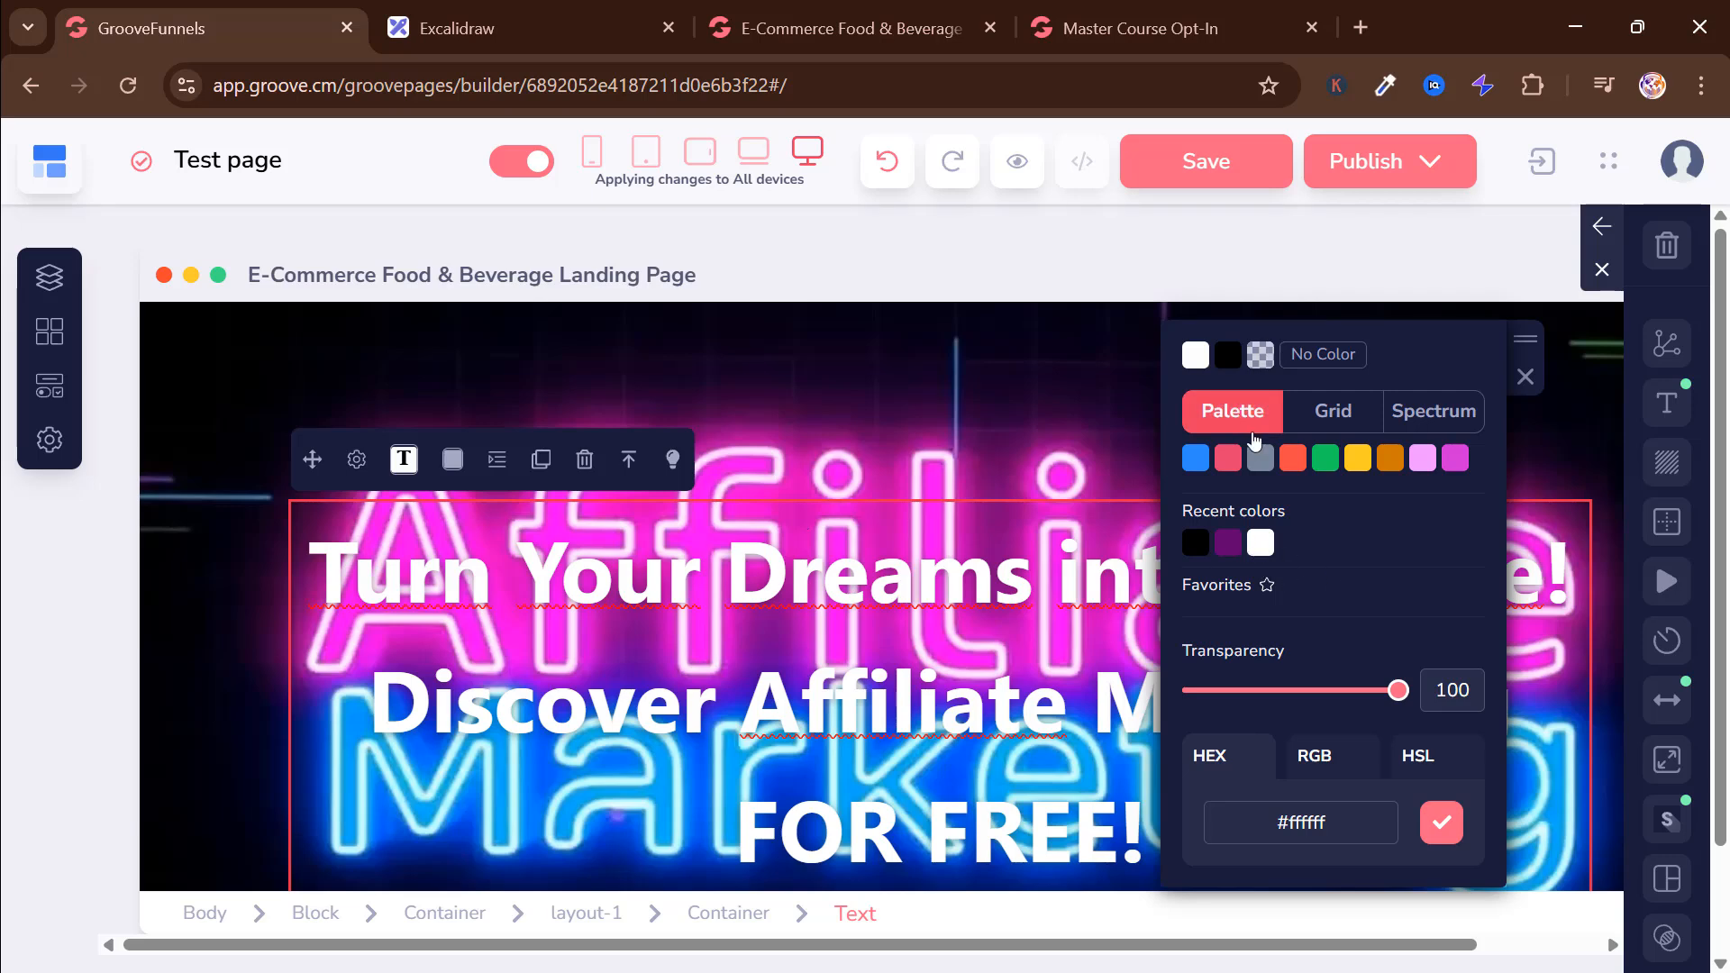
left_click(1225, 357)
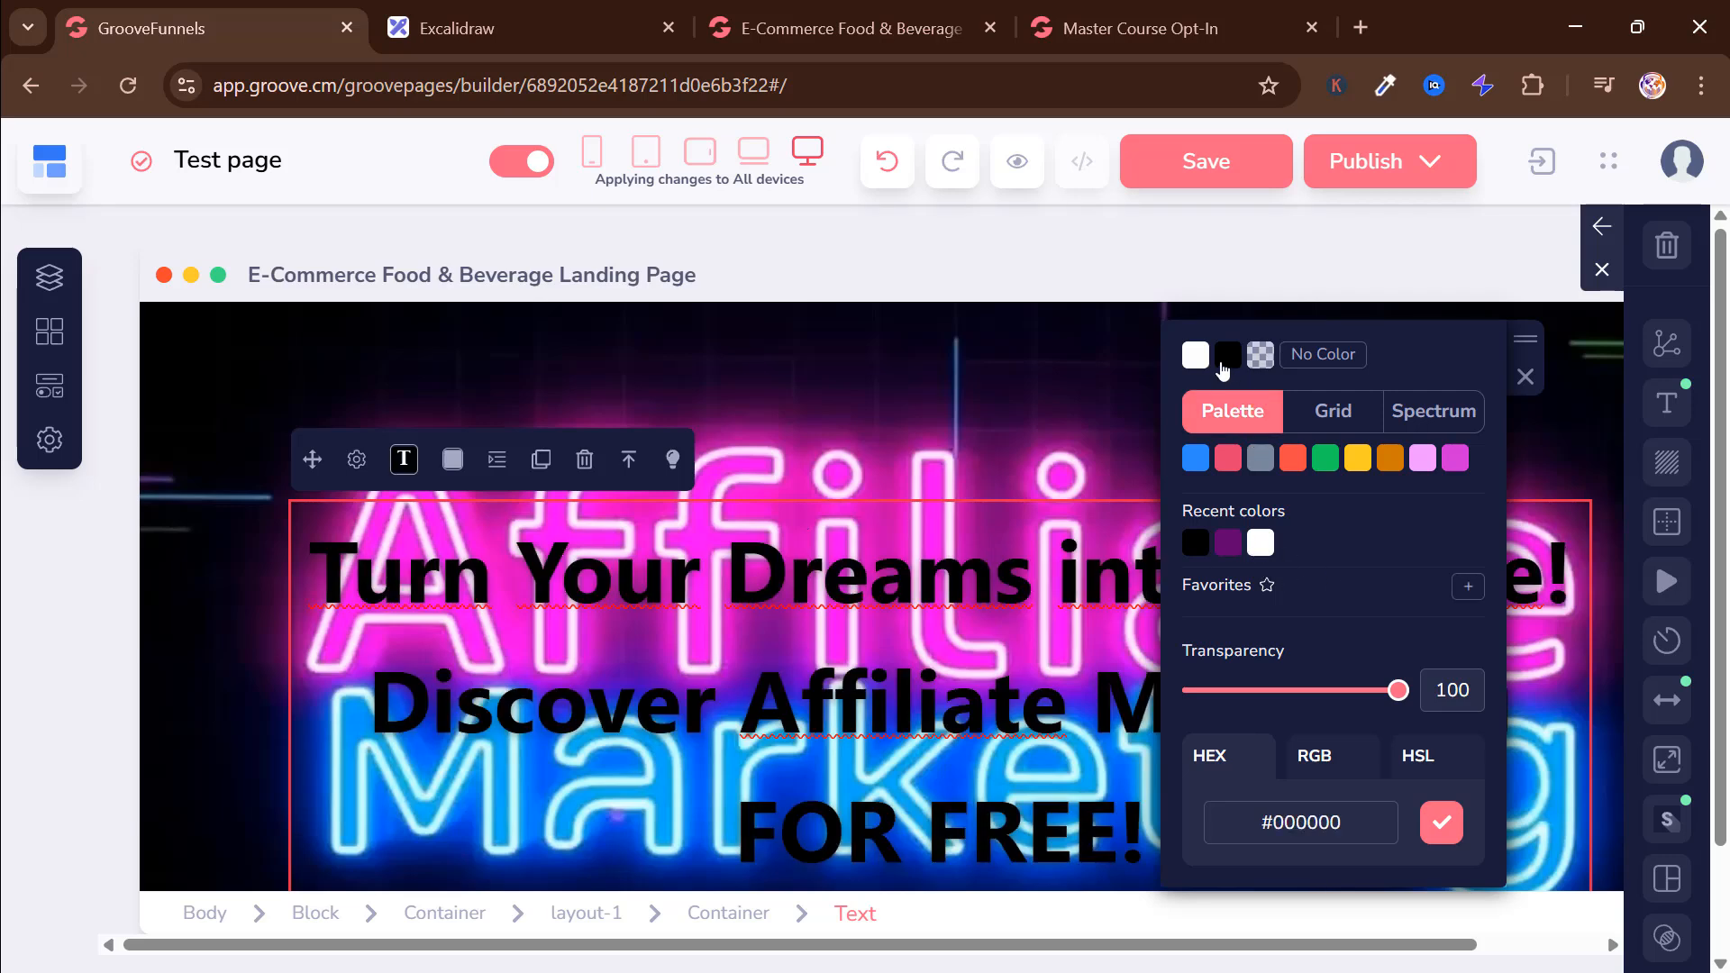
left_click(1198, 358)
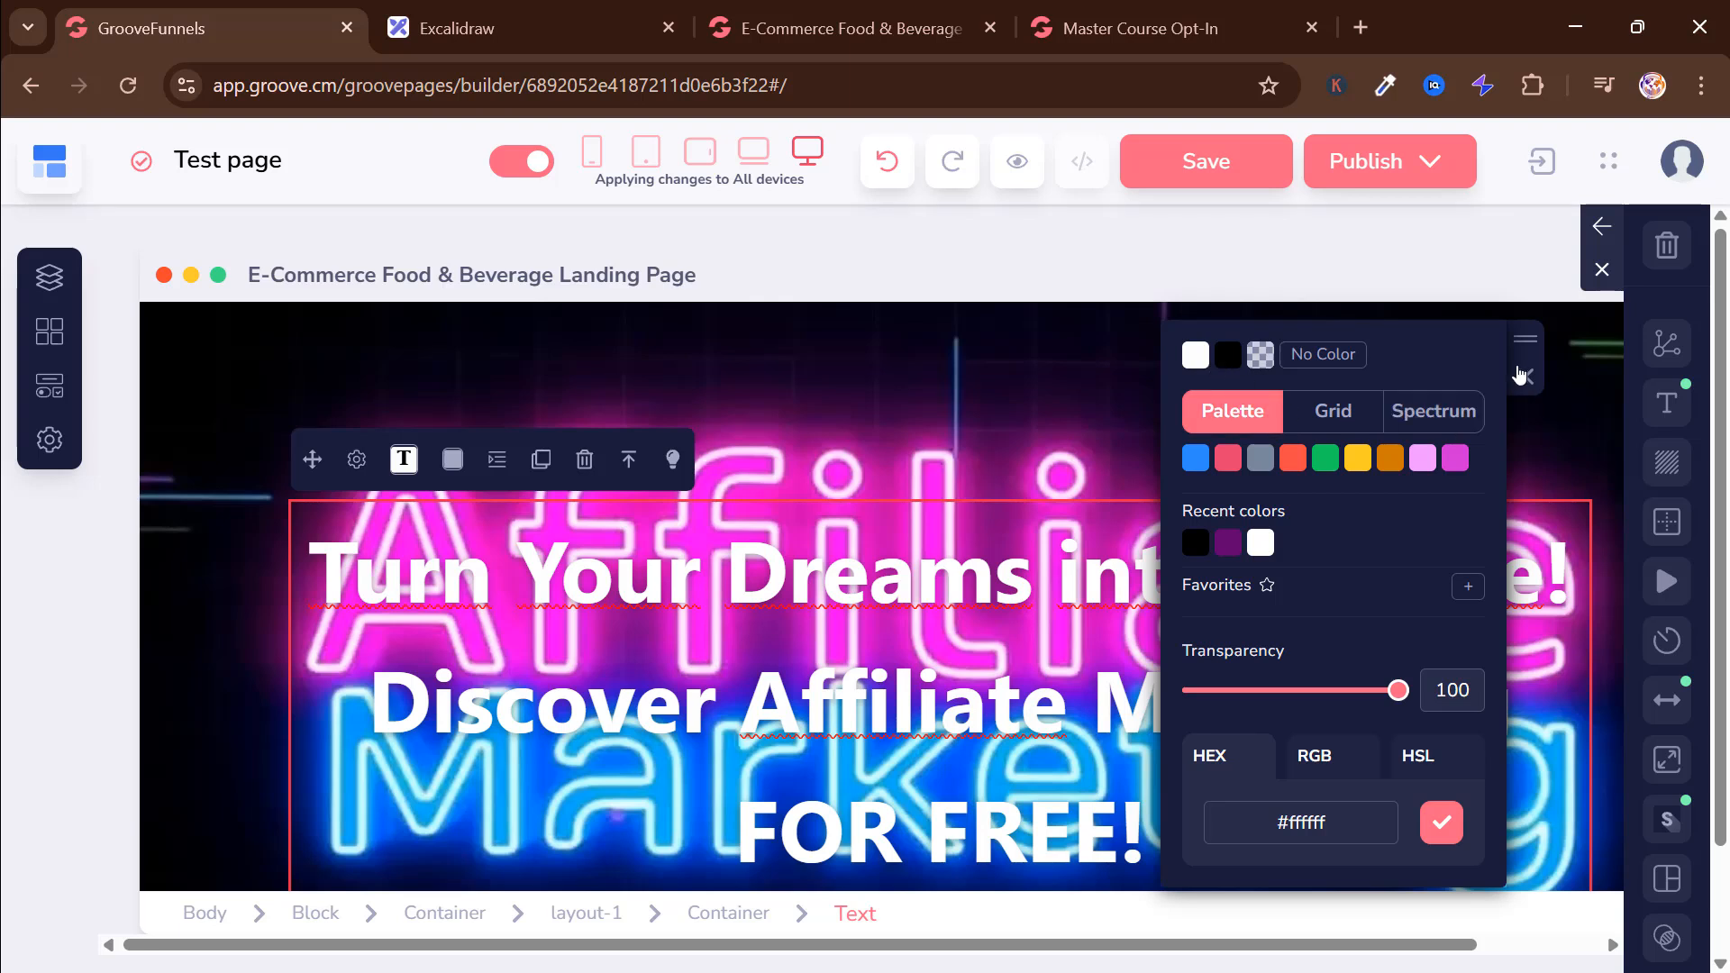
left_click(1525, 376)
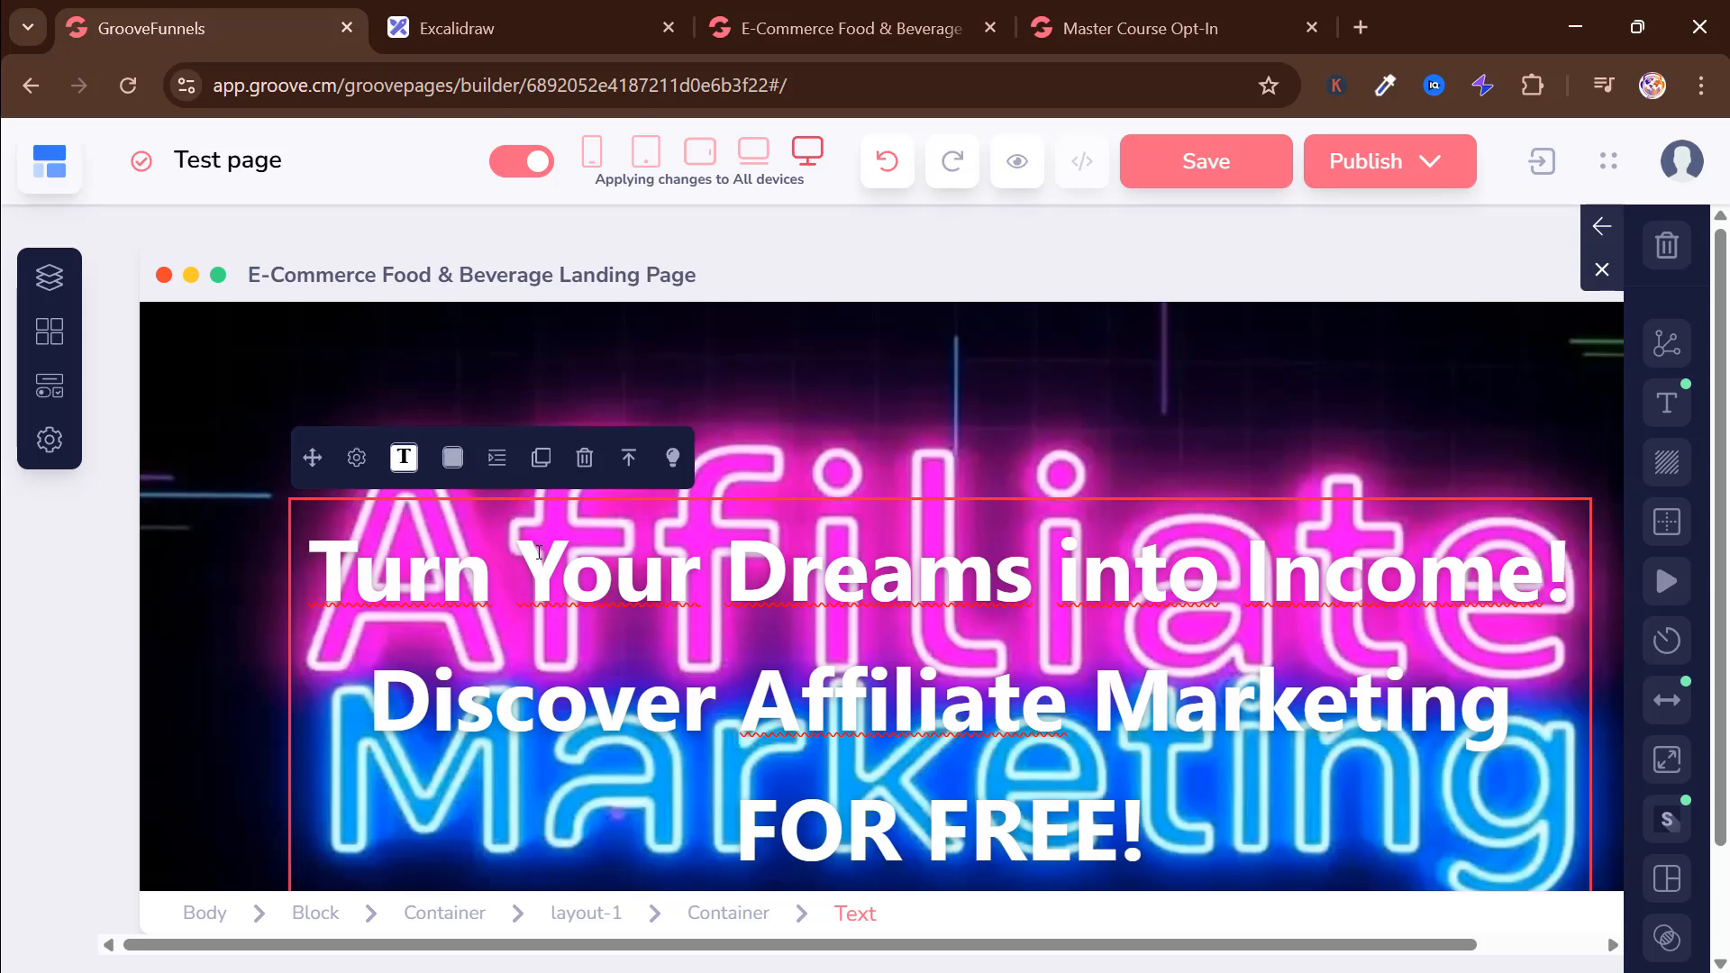
Step: Give the hero headline text box a black #000000 background with its transparency set to 61
scroll(538, 553, "down", 7)
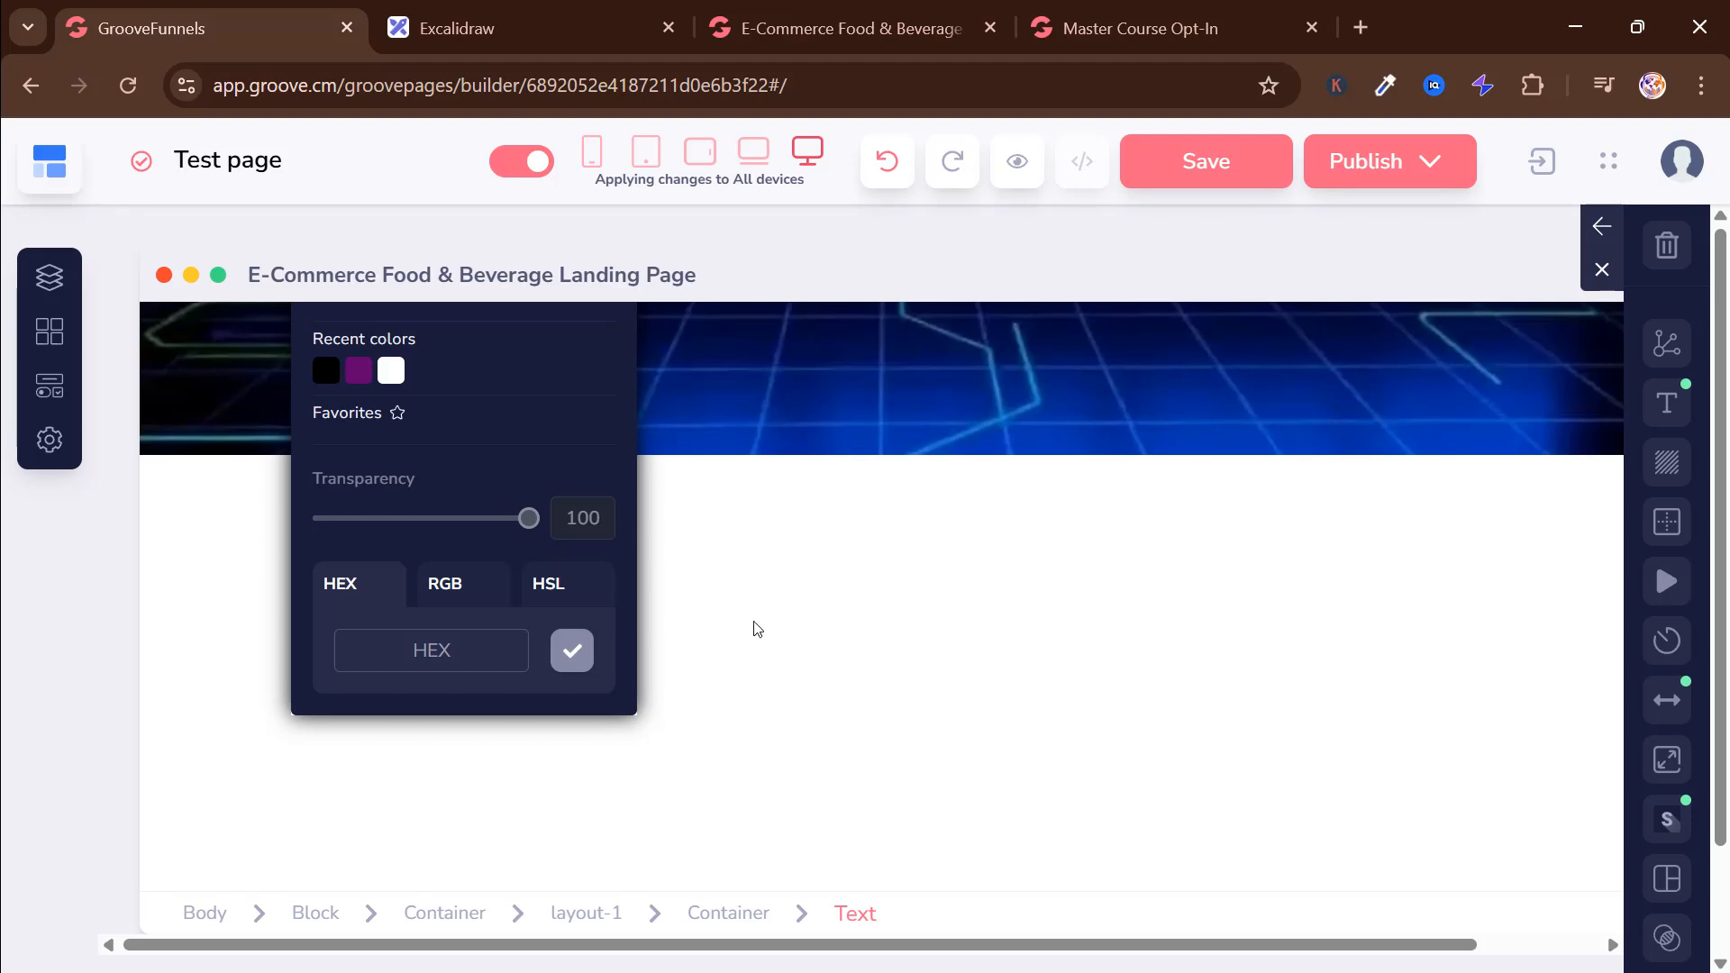
scroll(757, 628, "up", 5)
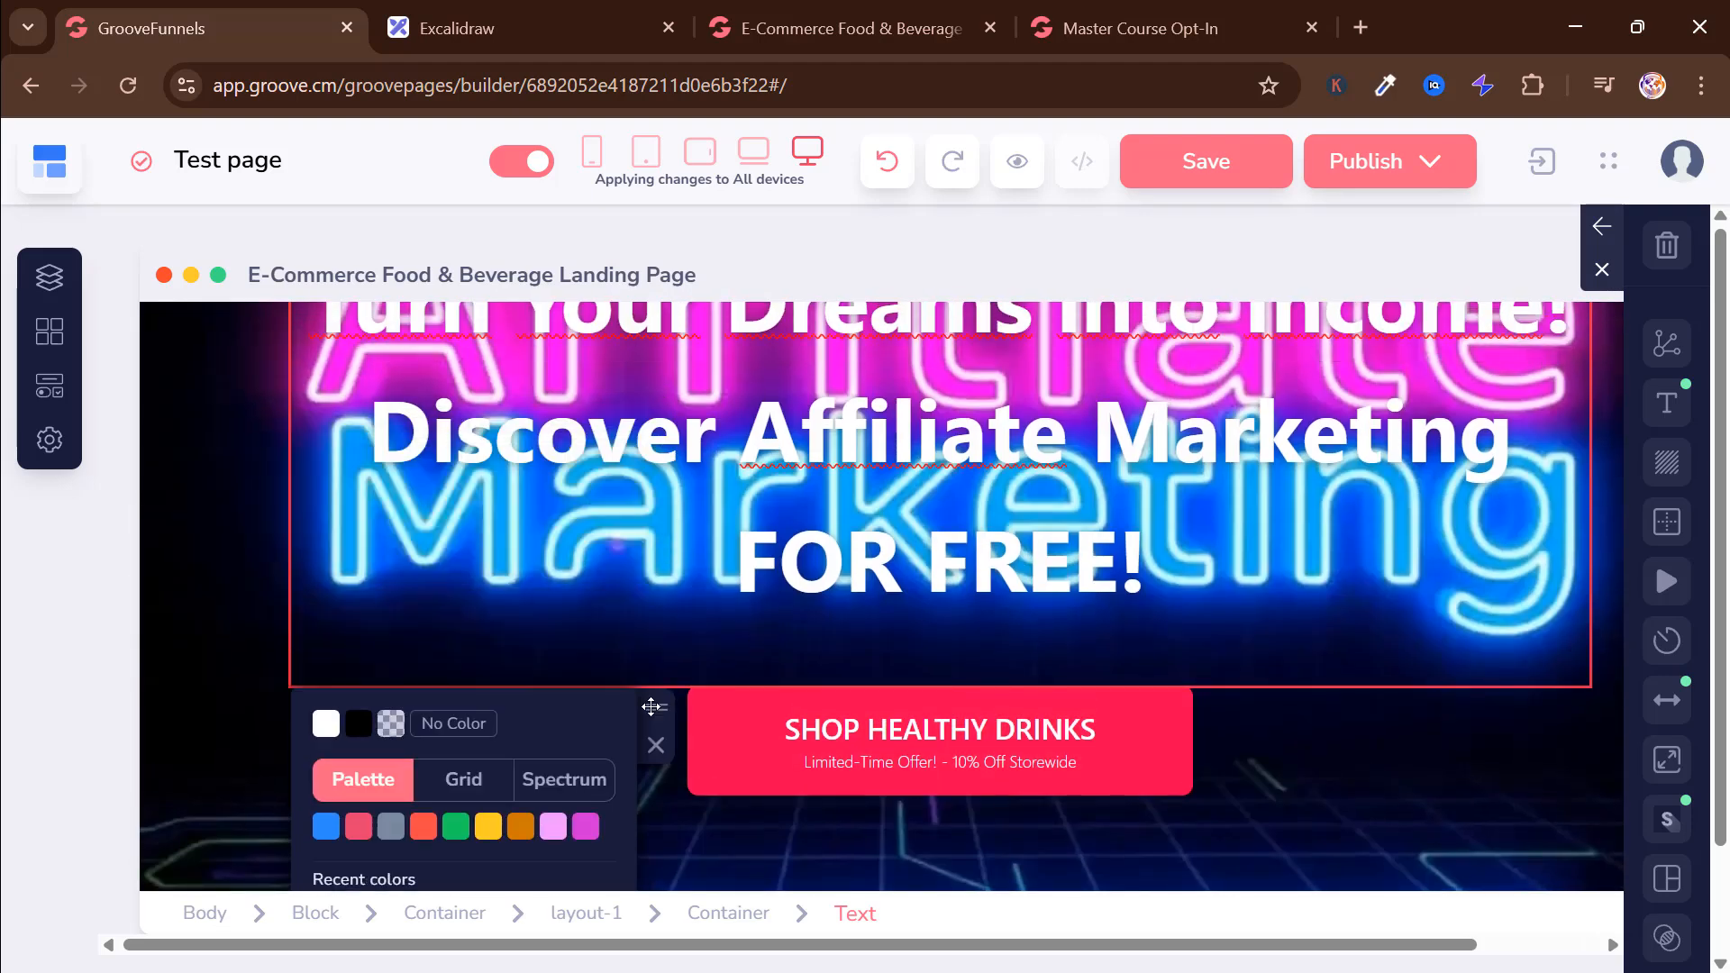
left_click_drag(650, 707, 1614, 287)
scroll(1029, 466, "up", 3)
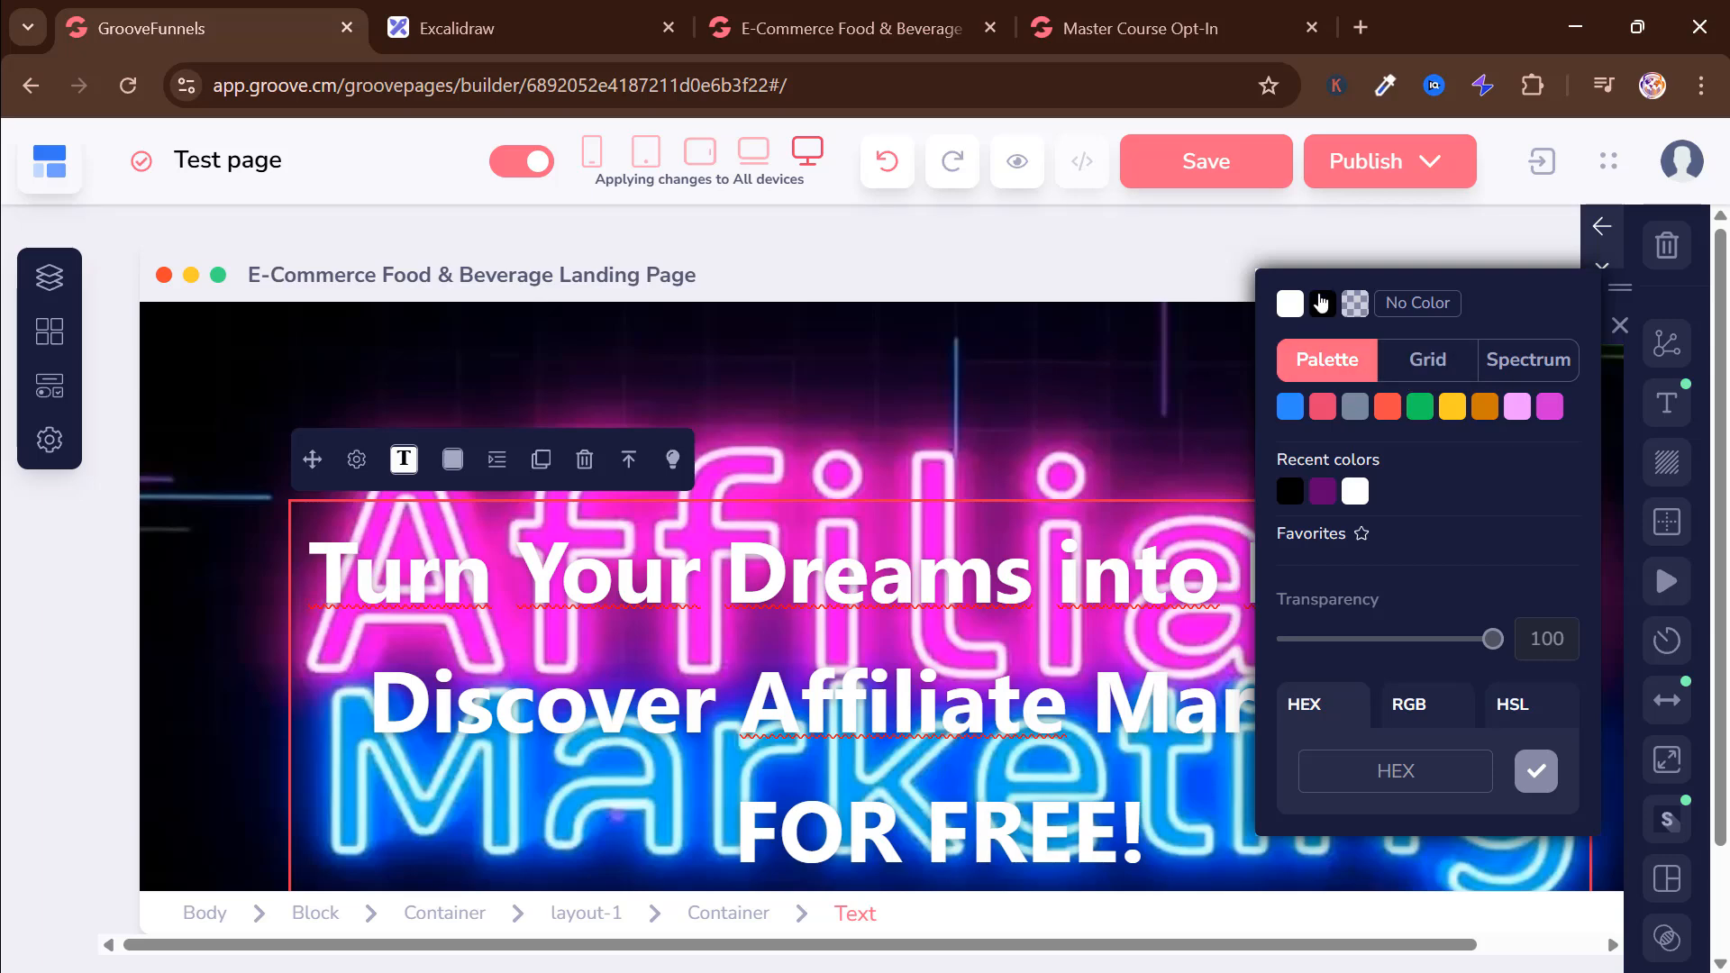
left_click(1320, 303)
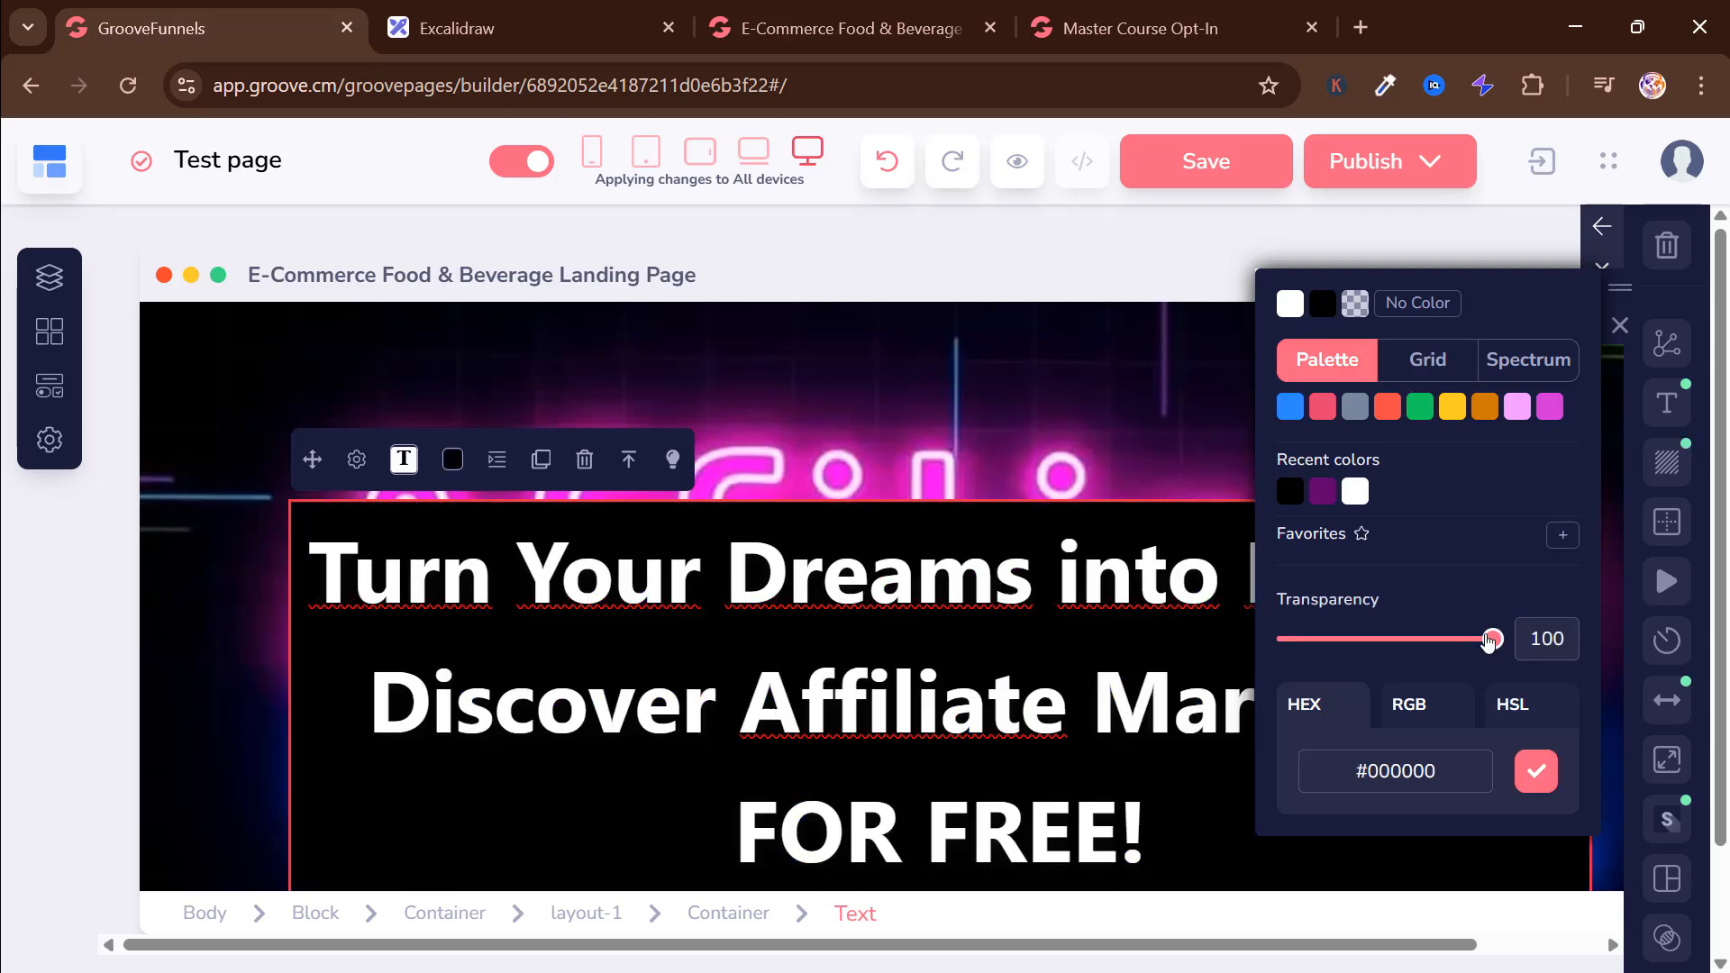
left_click_drag(1492, 639, 1412, 627)
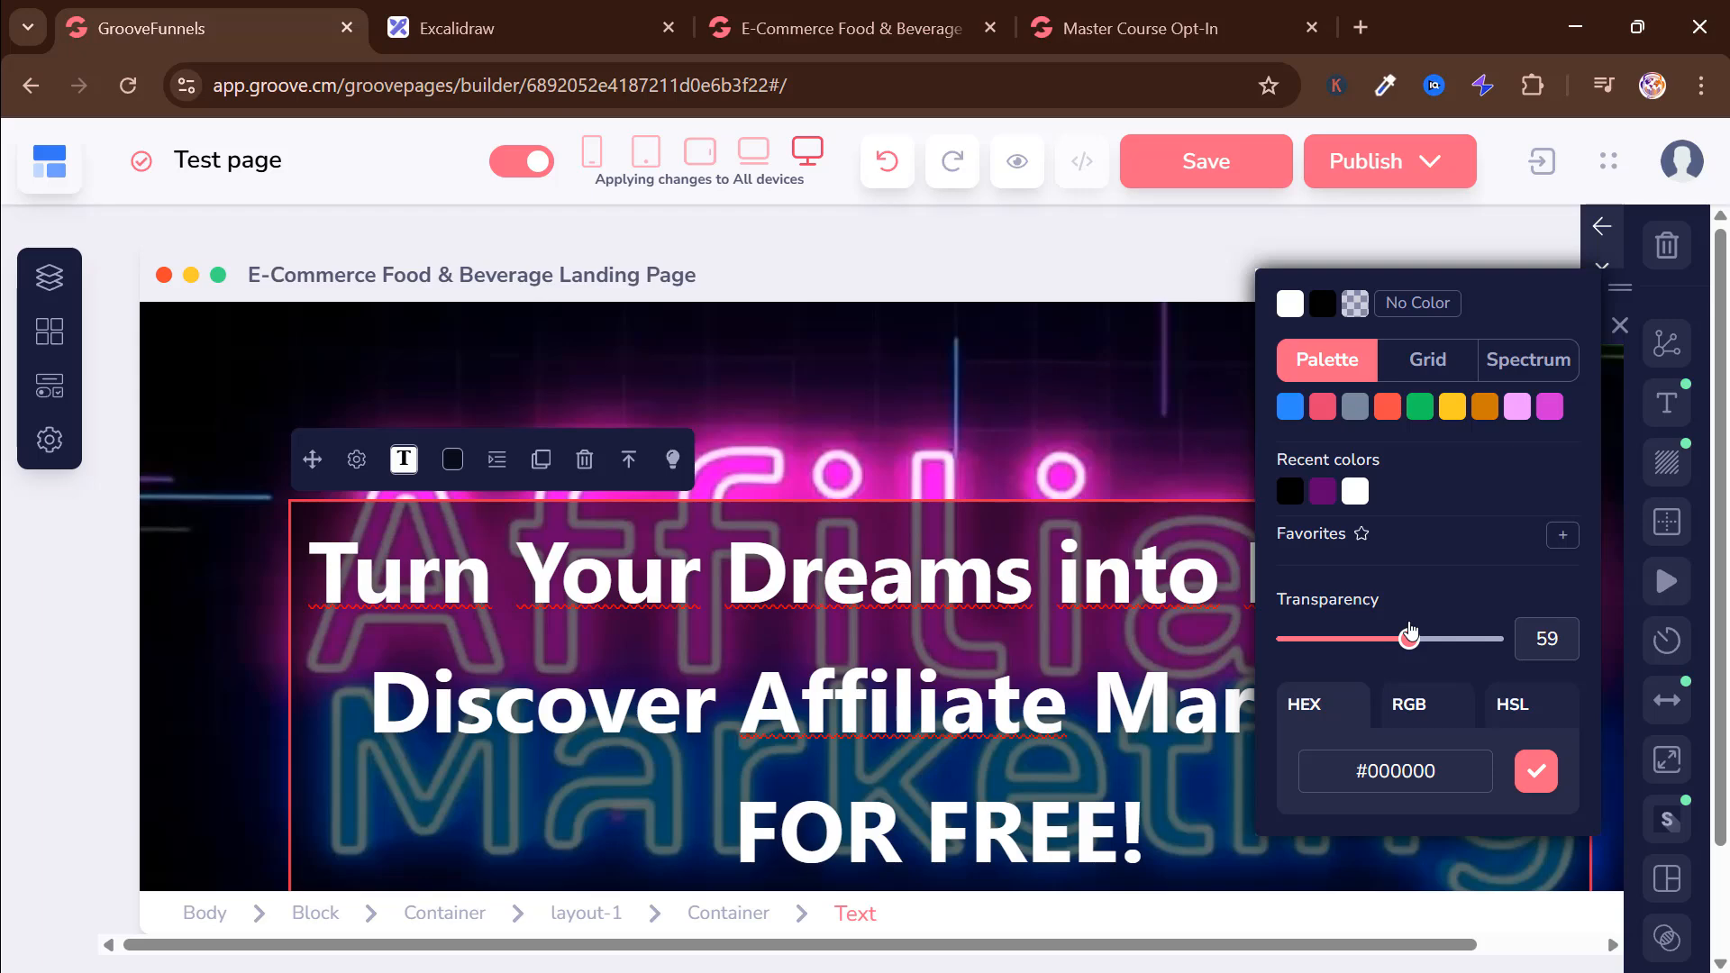
left_click_drag(1411, 630, 1415, 635)
Step: Compare the hero and the banner above it with the finished page's preview, and return to the builder's hero block
left_click(840, 27)
left_click(1604, 367)
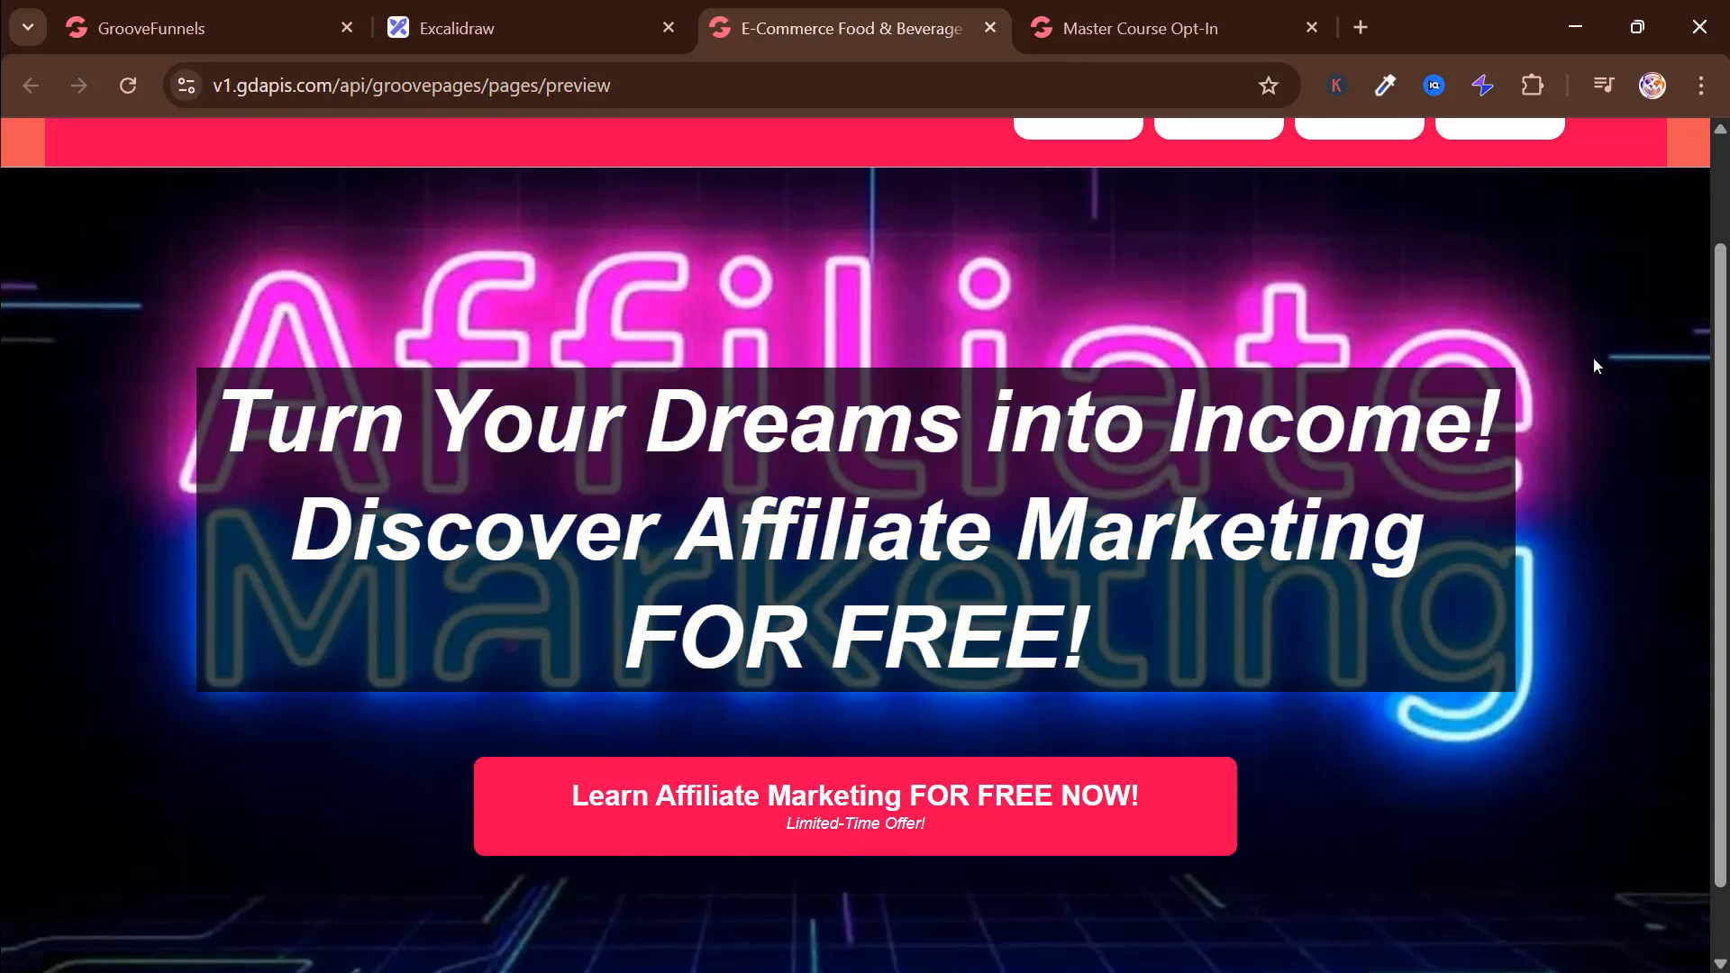
scroll(1593, 369, "up", 2)
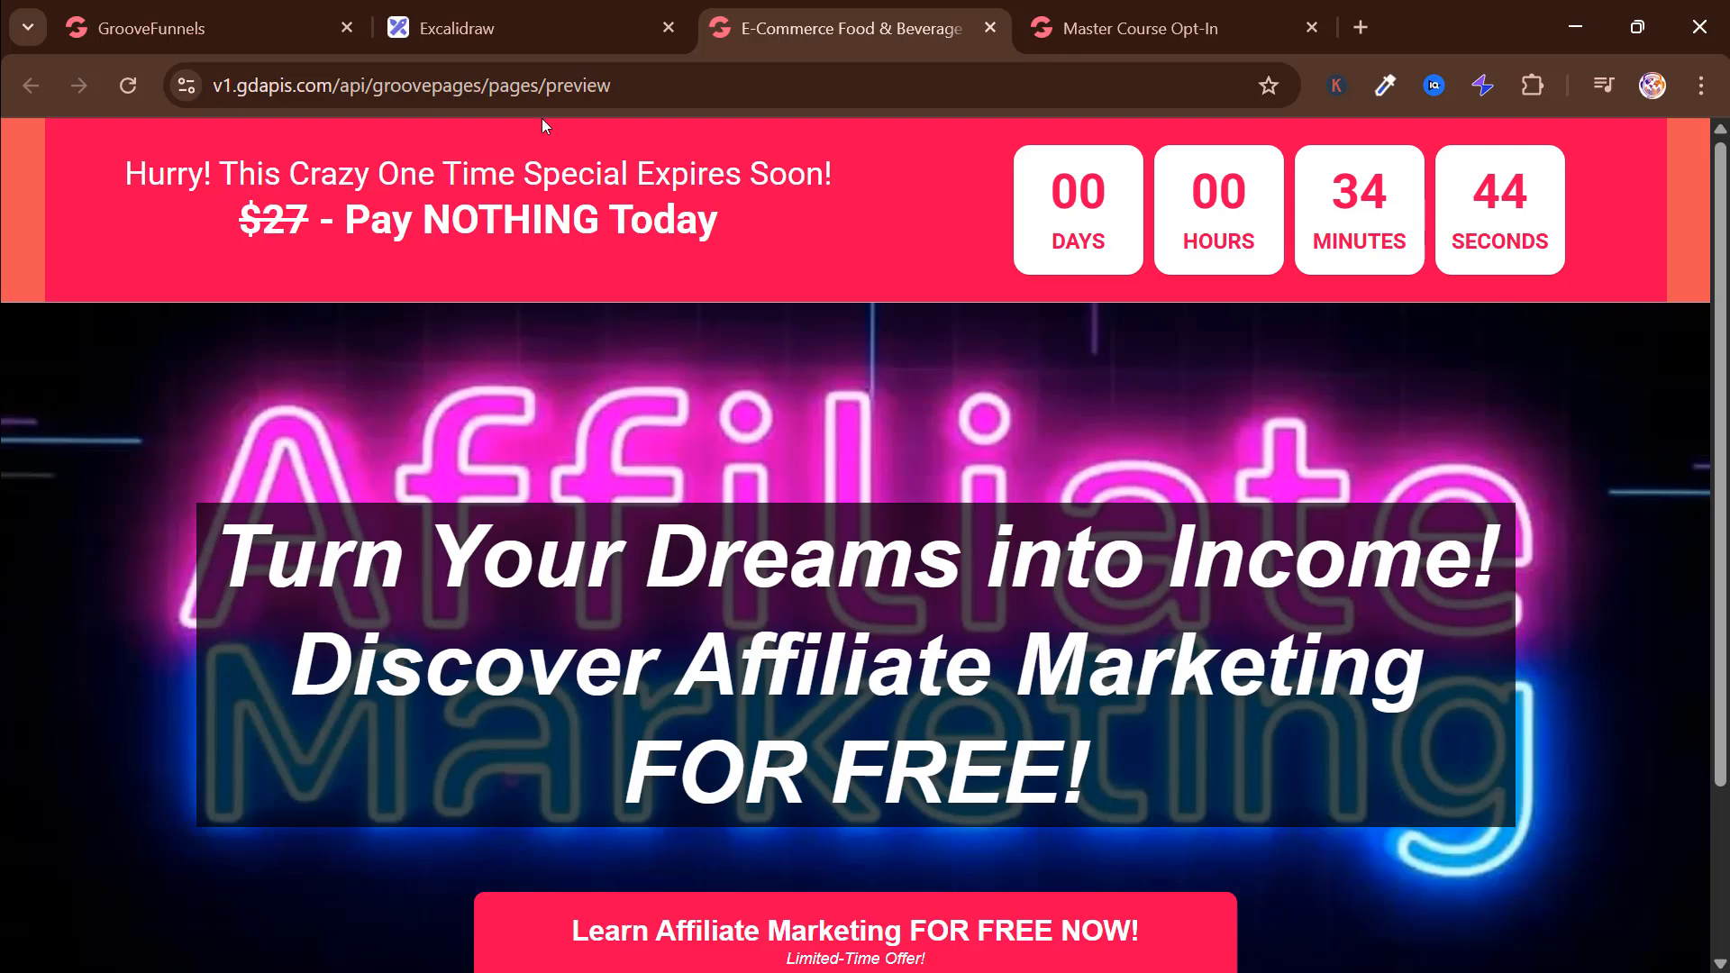
left_click(198, 28)
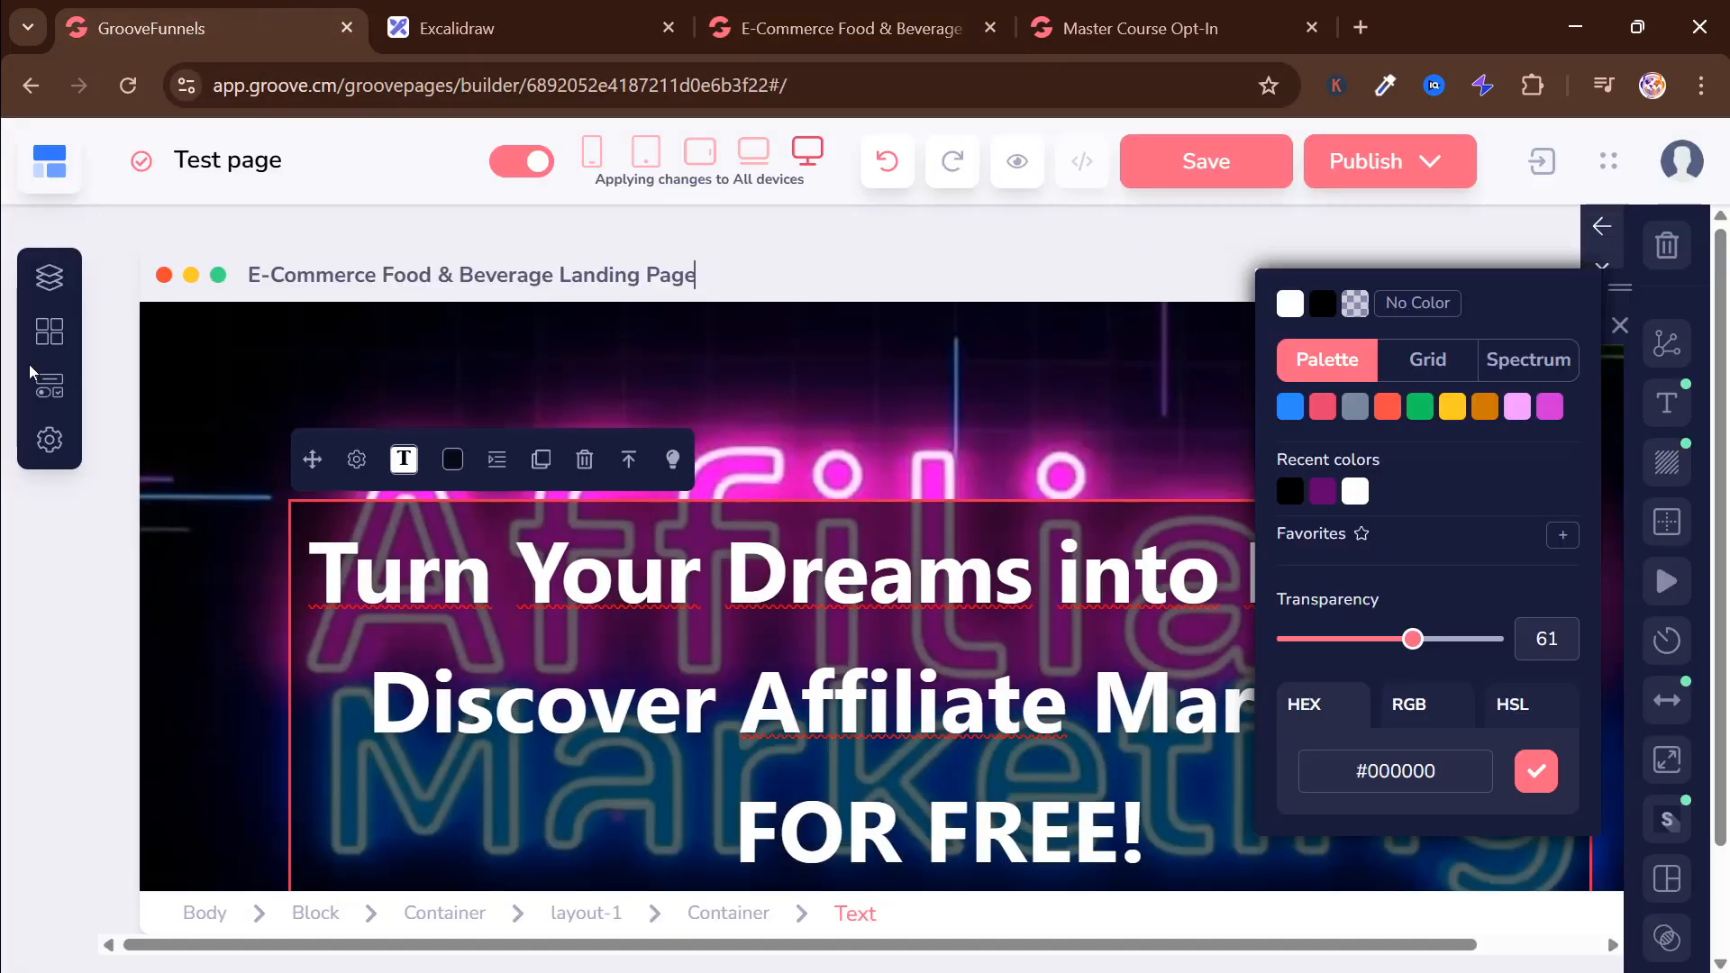
left_click(486, 334)
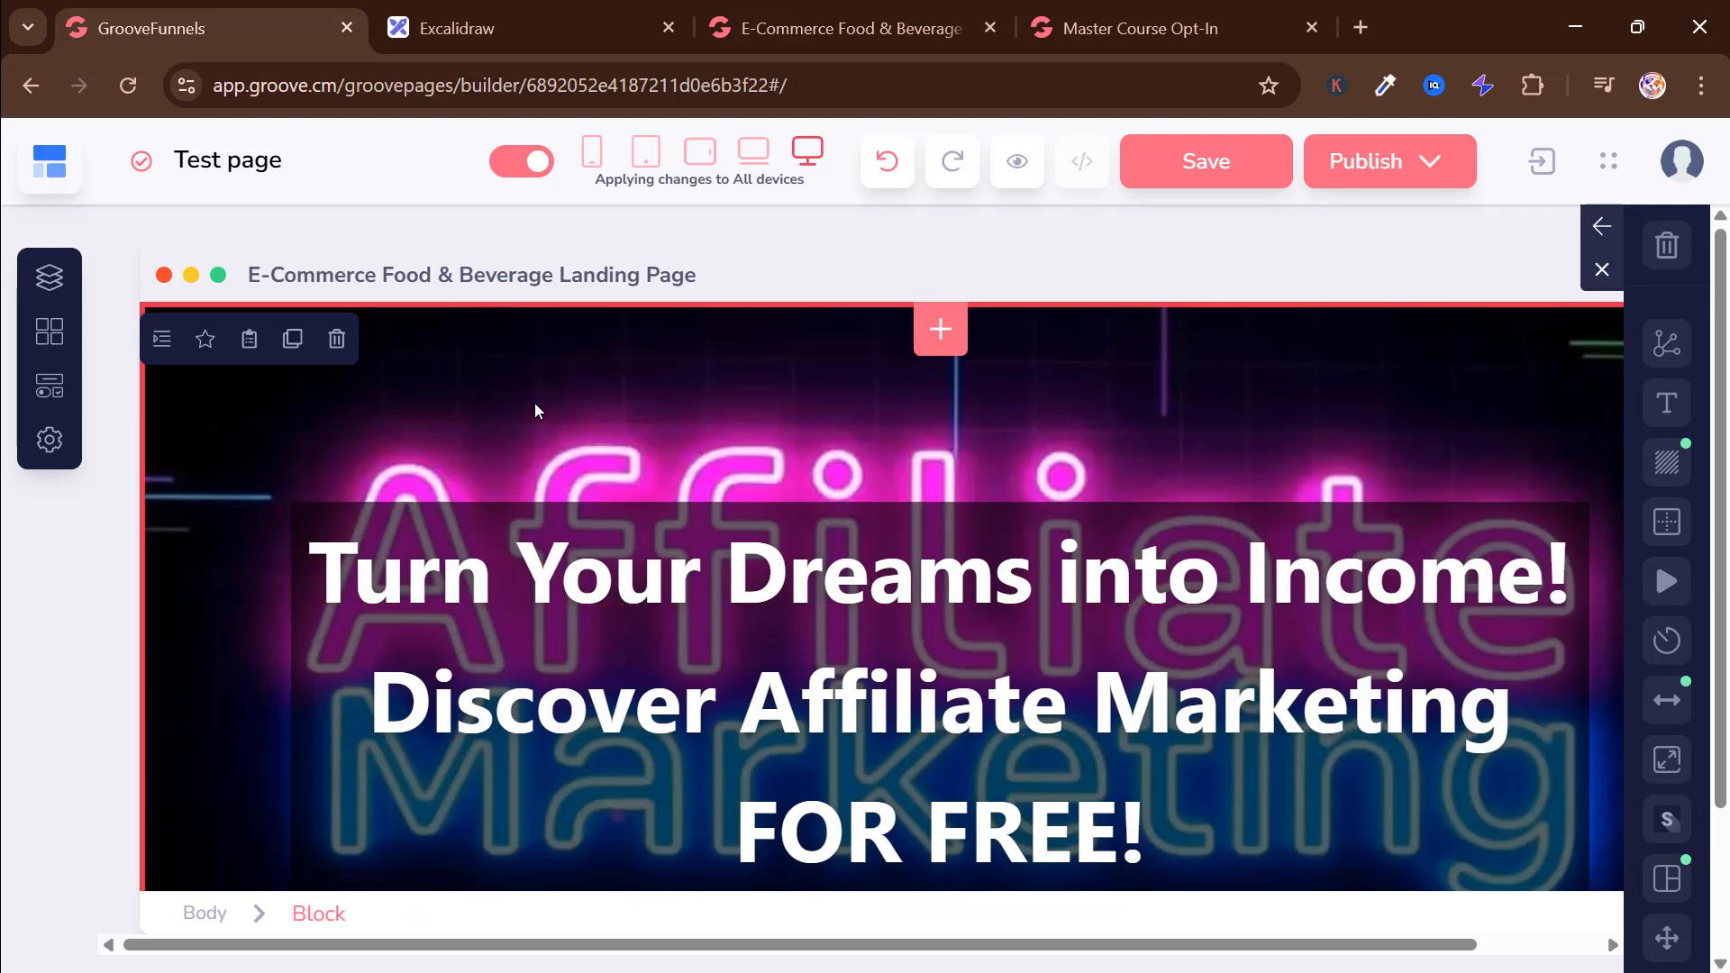
Step: Insert the red "Hurry! This Crazy One Time Special Expires at Midnight!" Designer countdown timer block above the hero
left_click(938, 329)
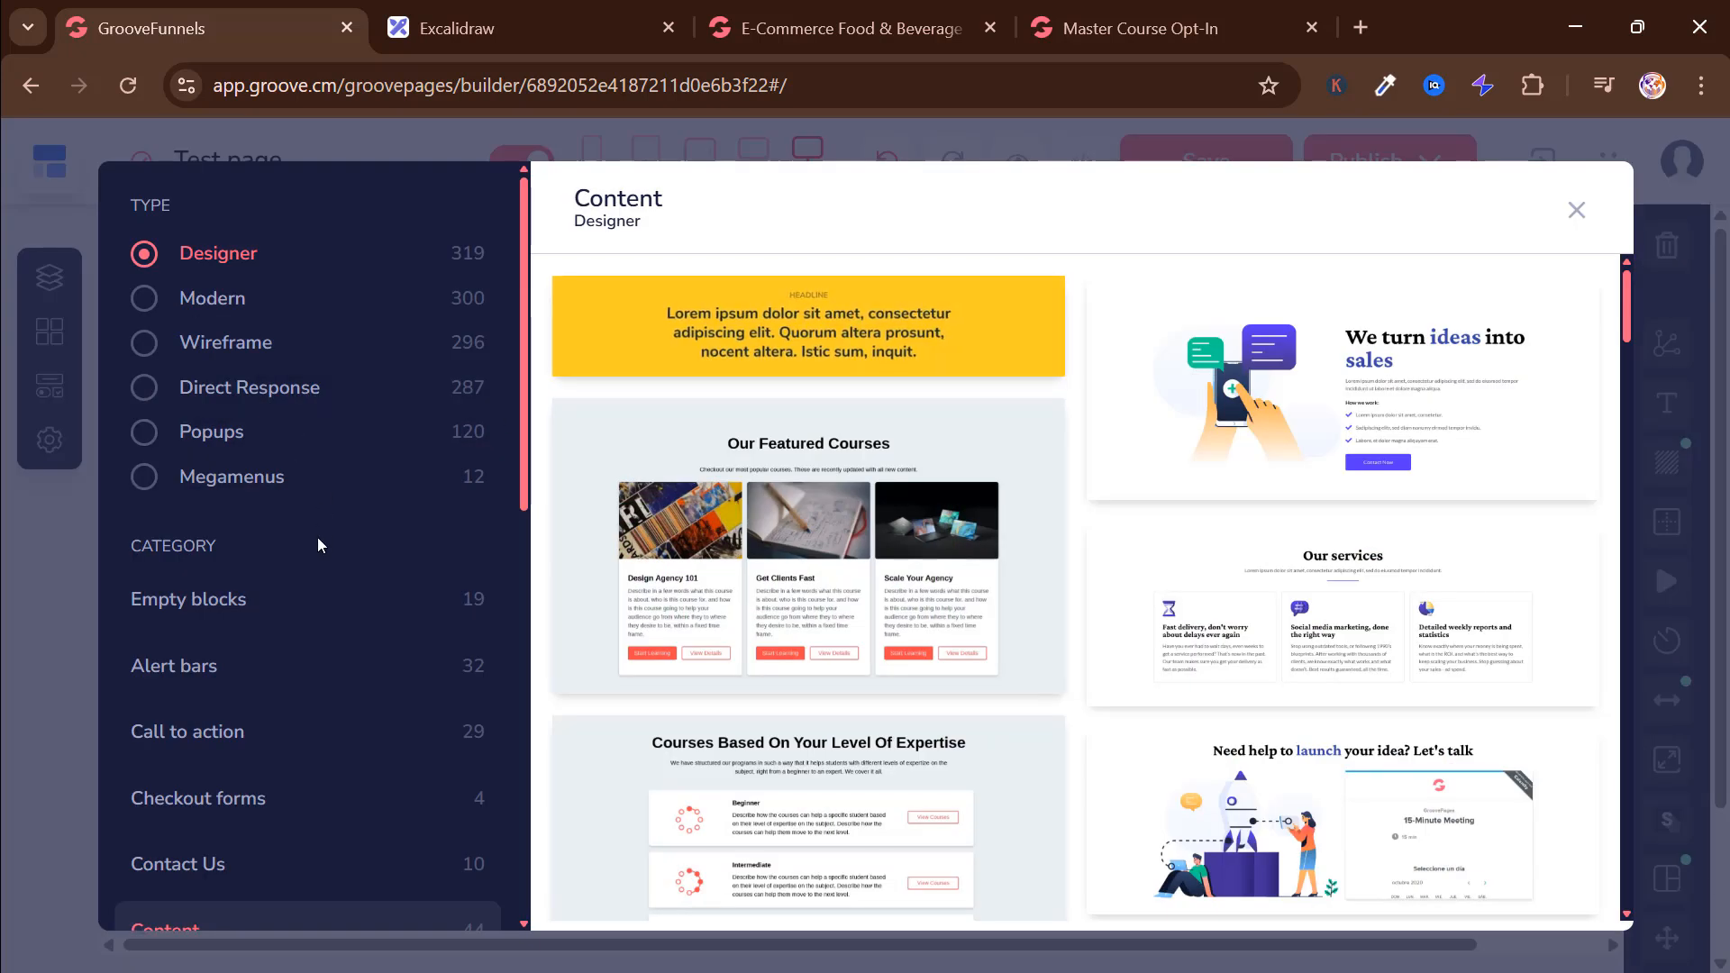
scroll(317, 545, "down", 5)
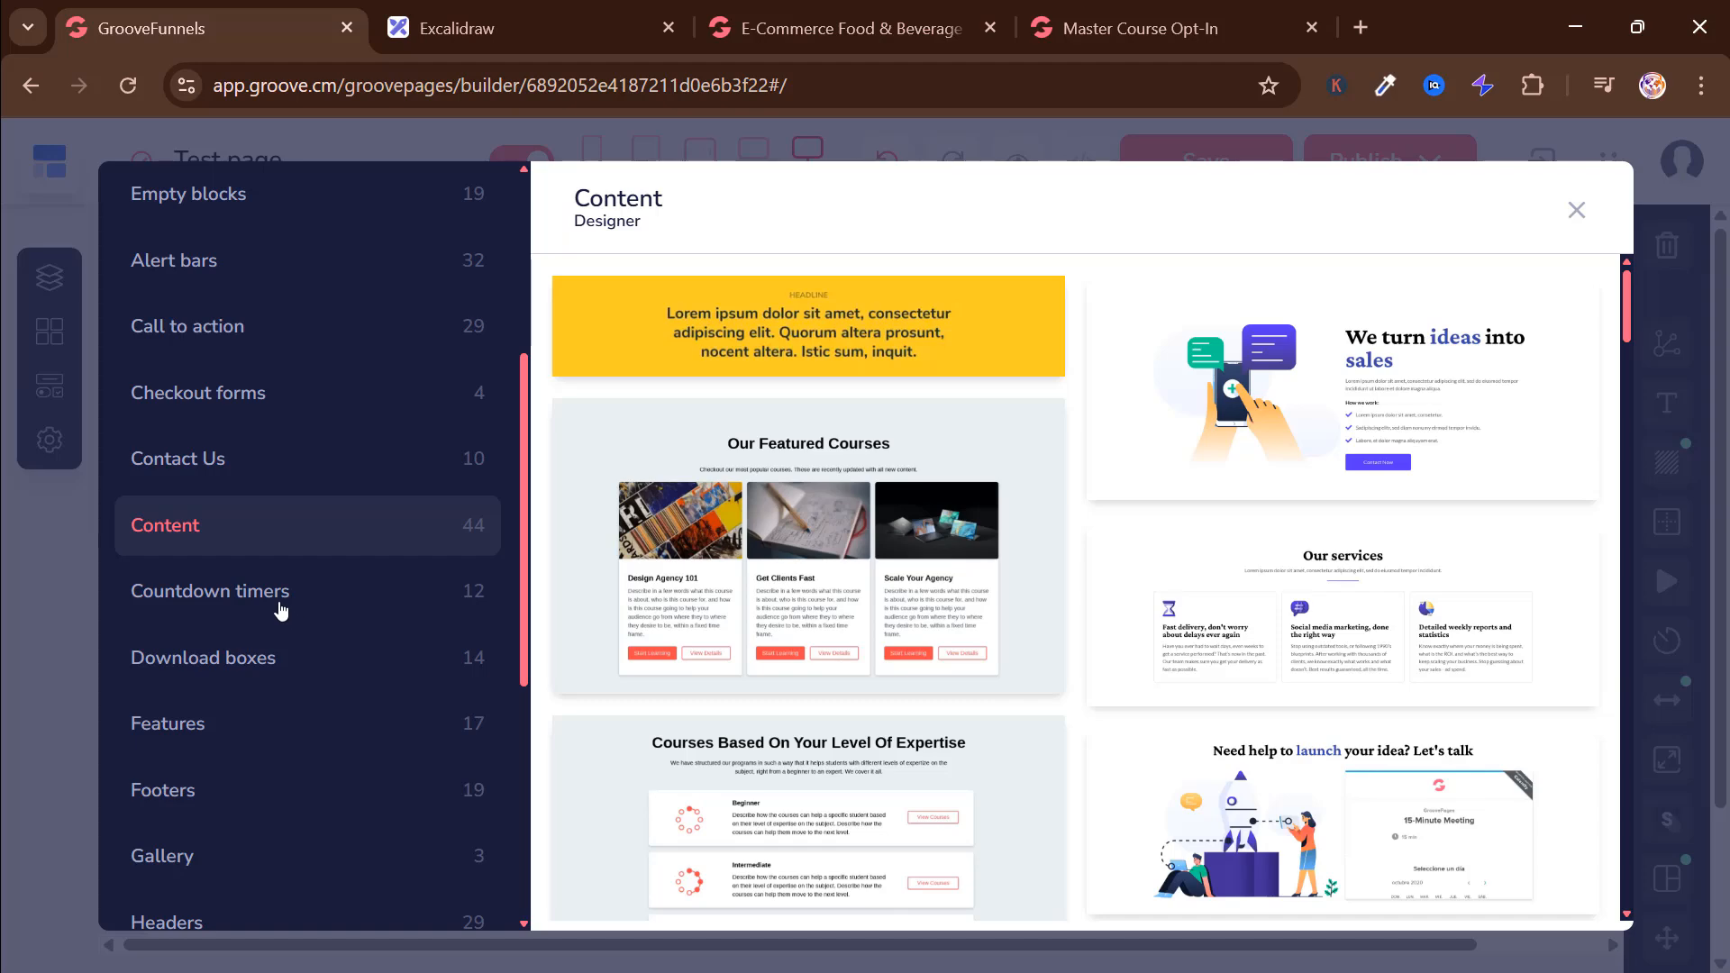
left_click(281, 609)
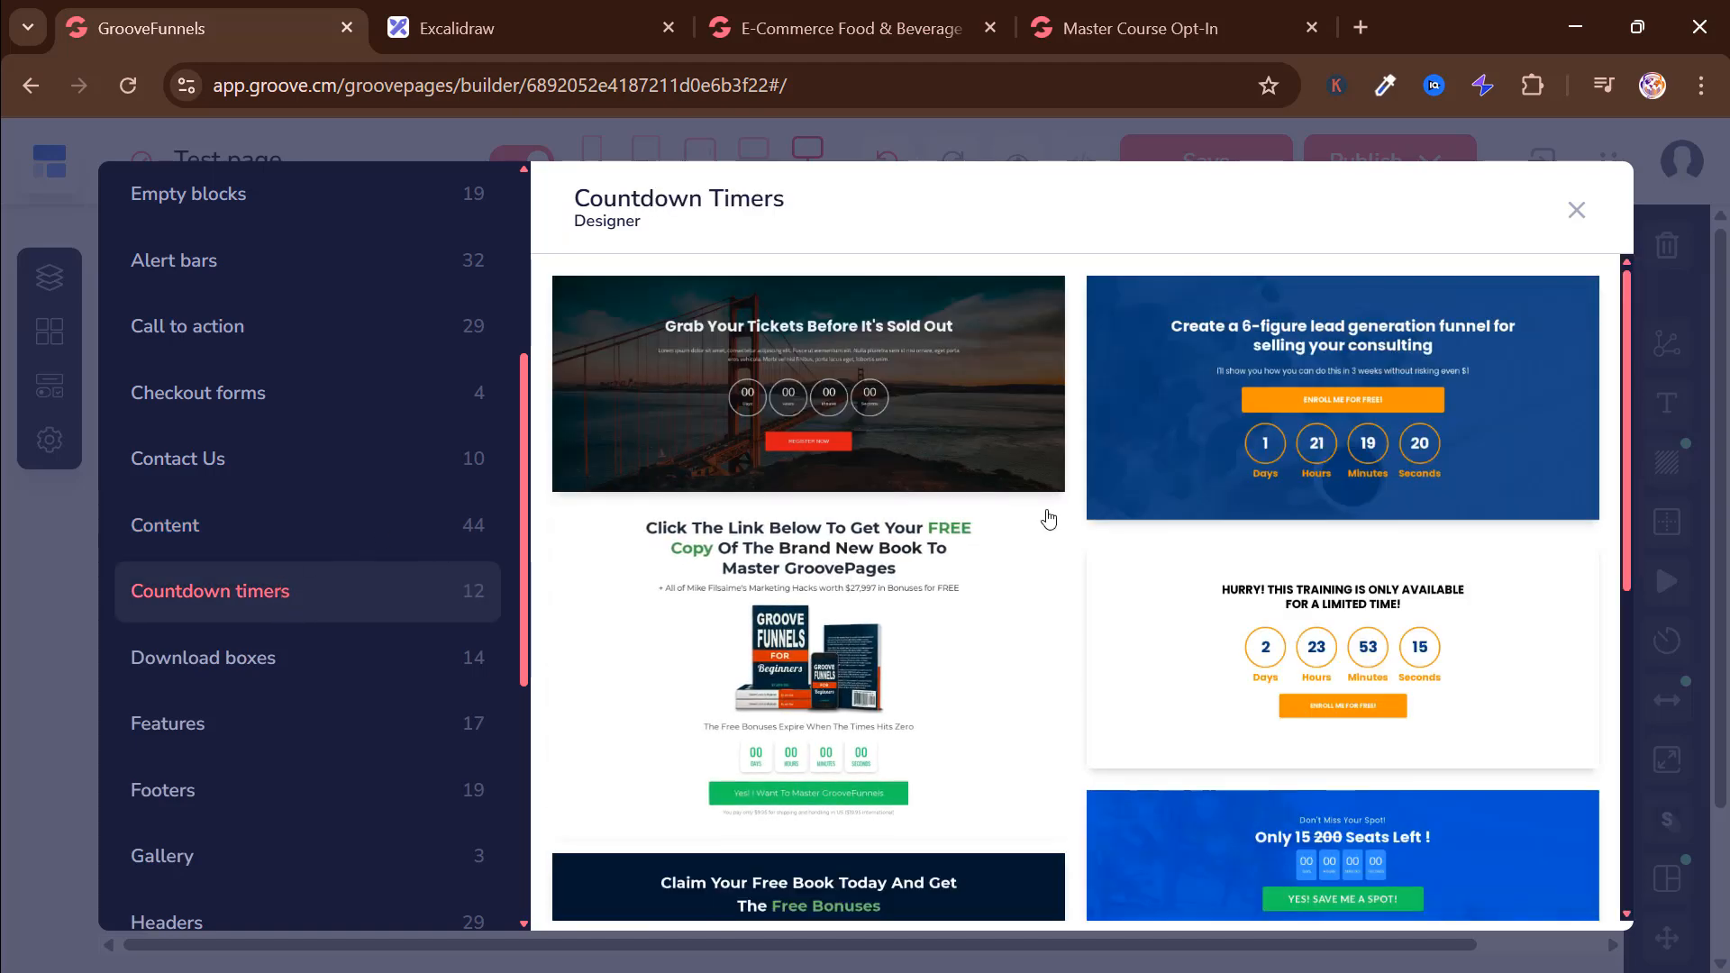
scroll(1048, 520, "down", 7)
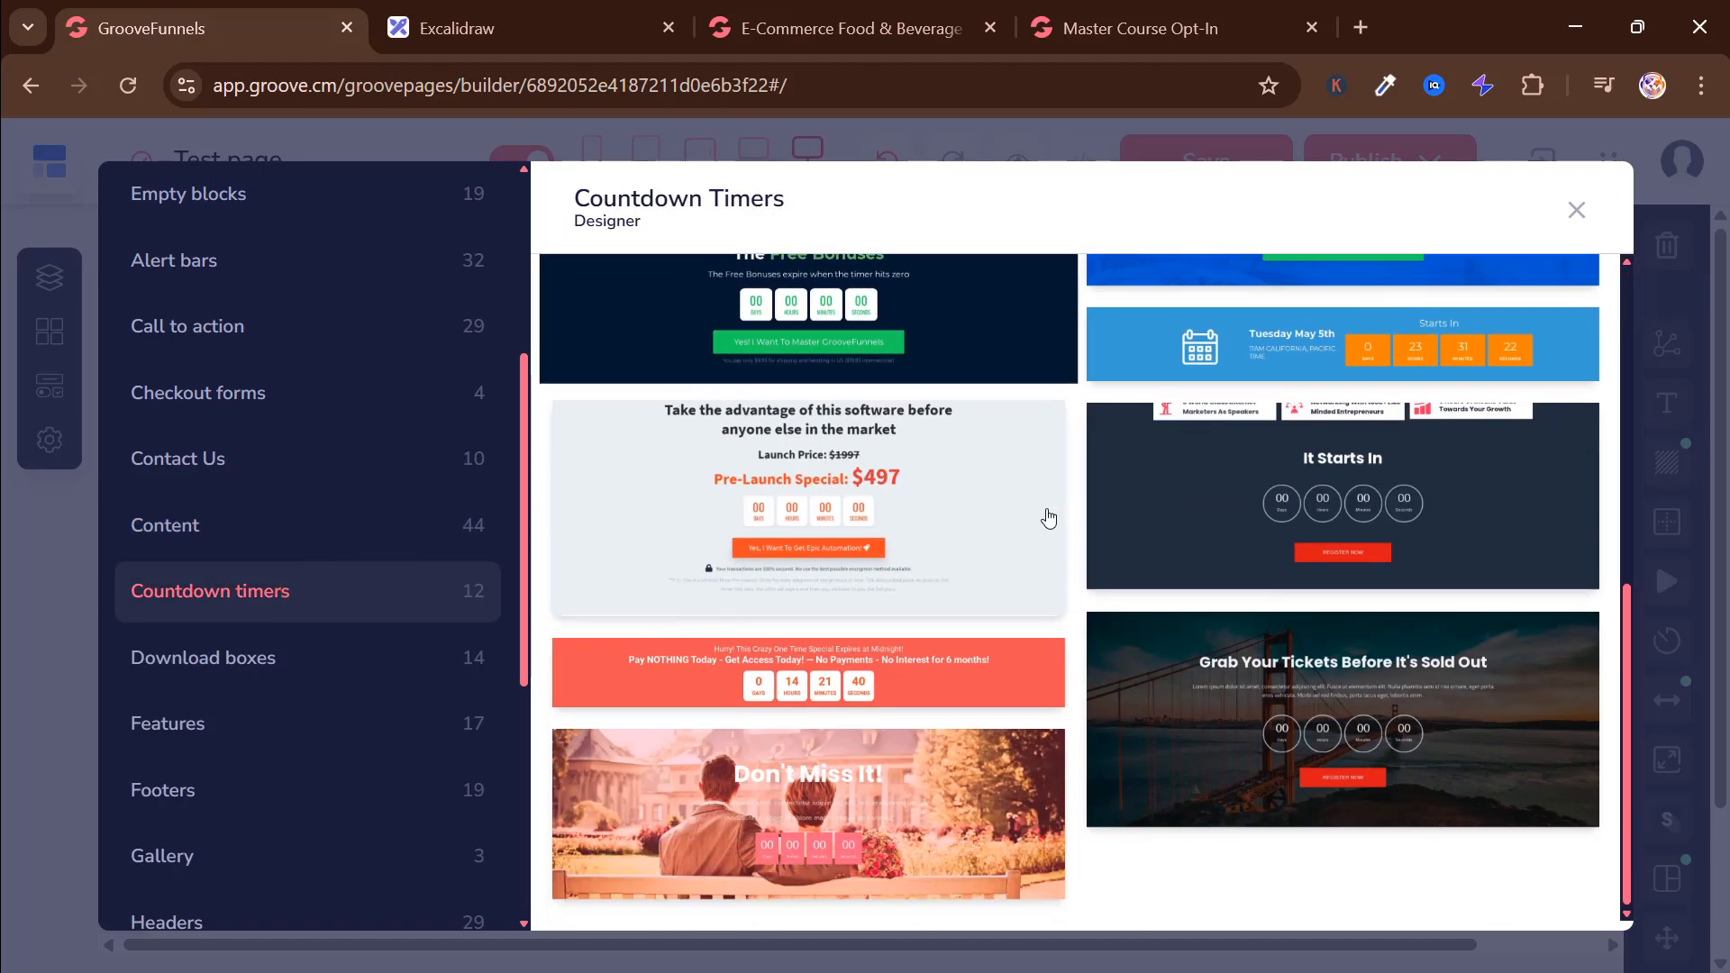
left_click(889, 680)
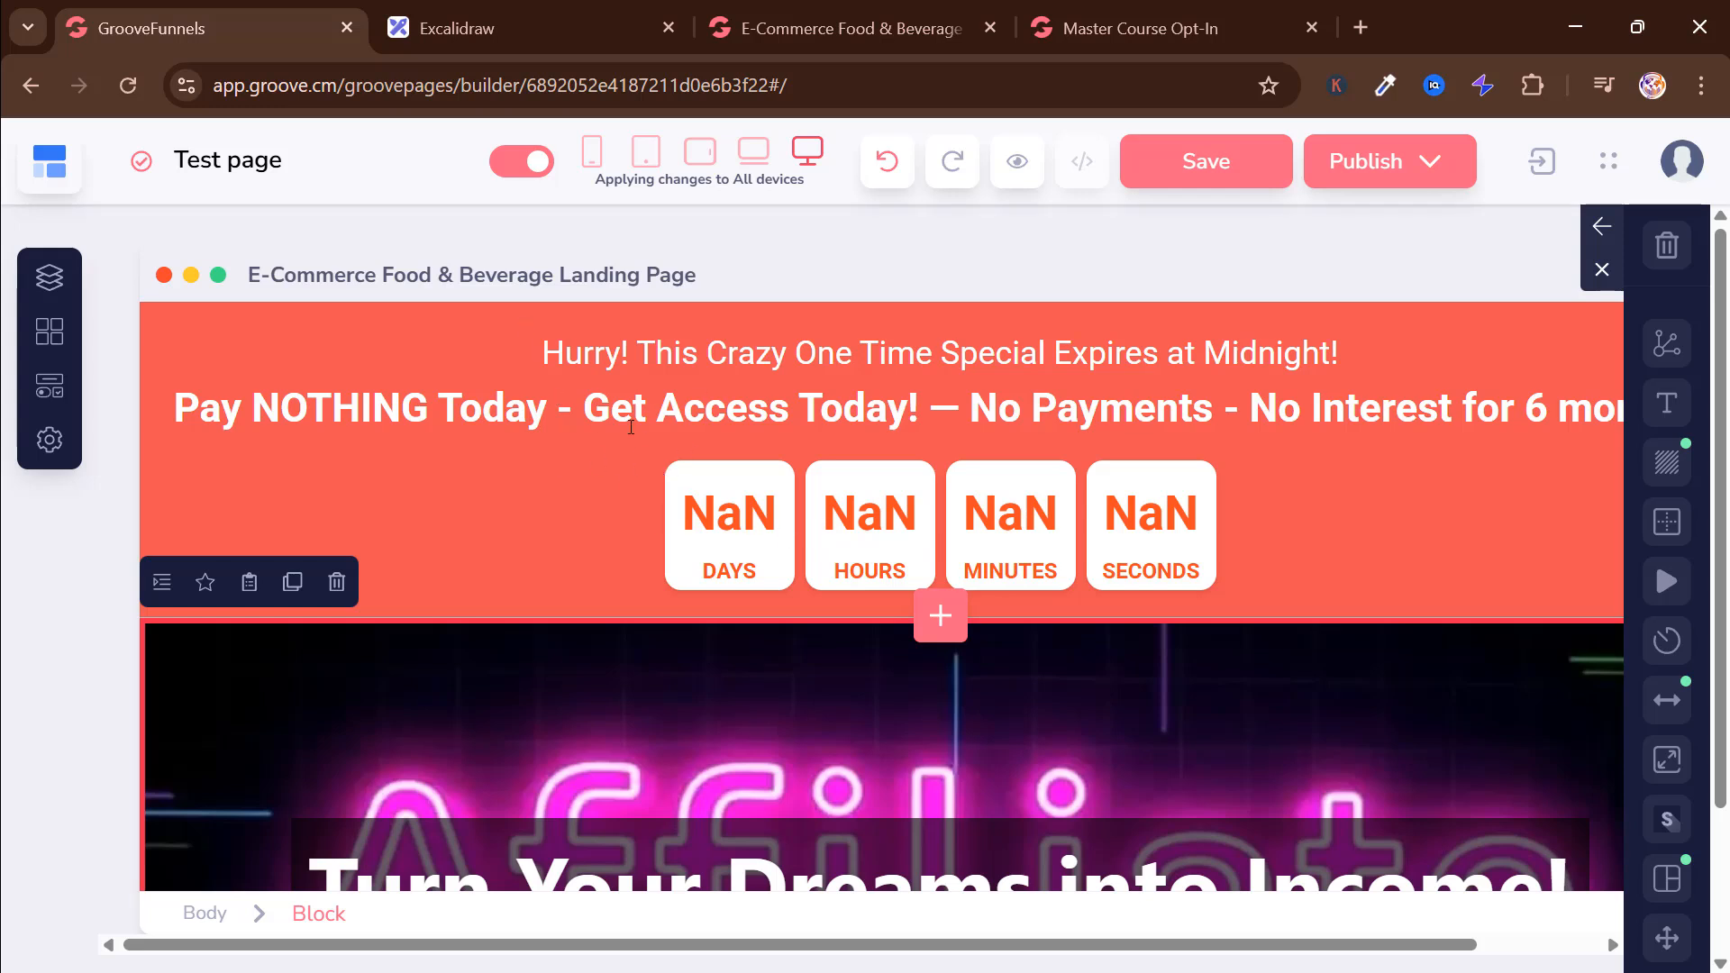
Step: Check the finished page's preview and shorten the countdown banner's bold line to "Pay NOTHING Today - Get Access Today!"
left_click(582, 407)
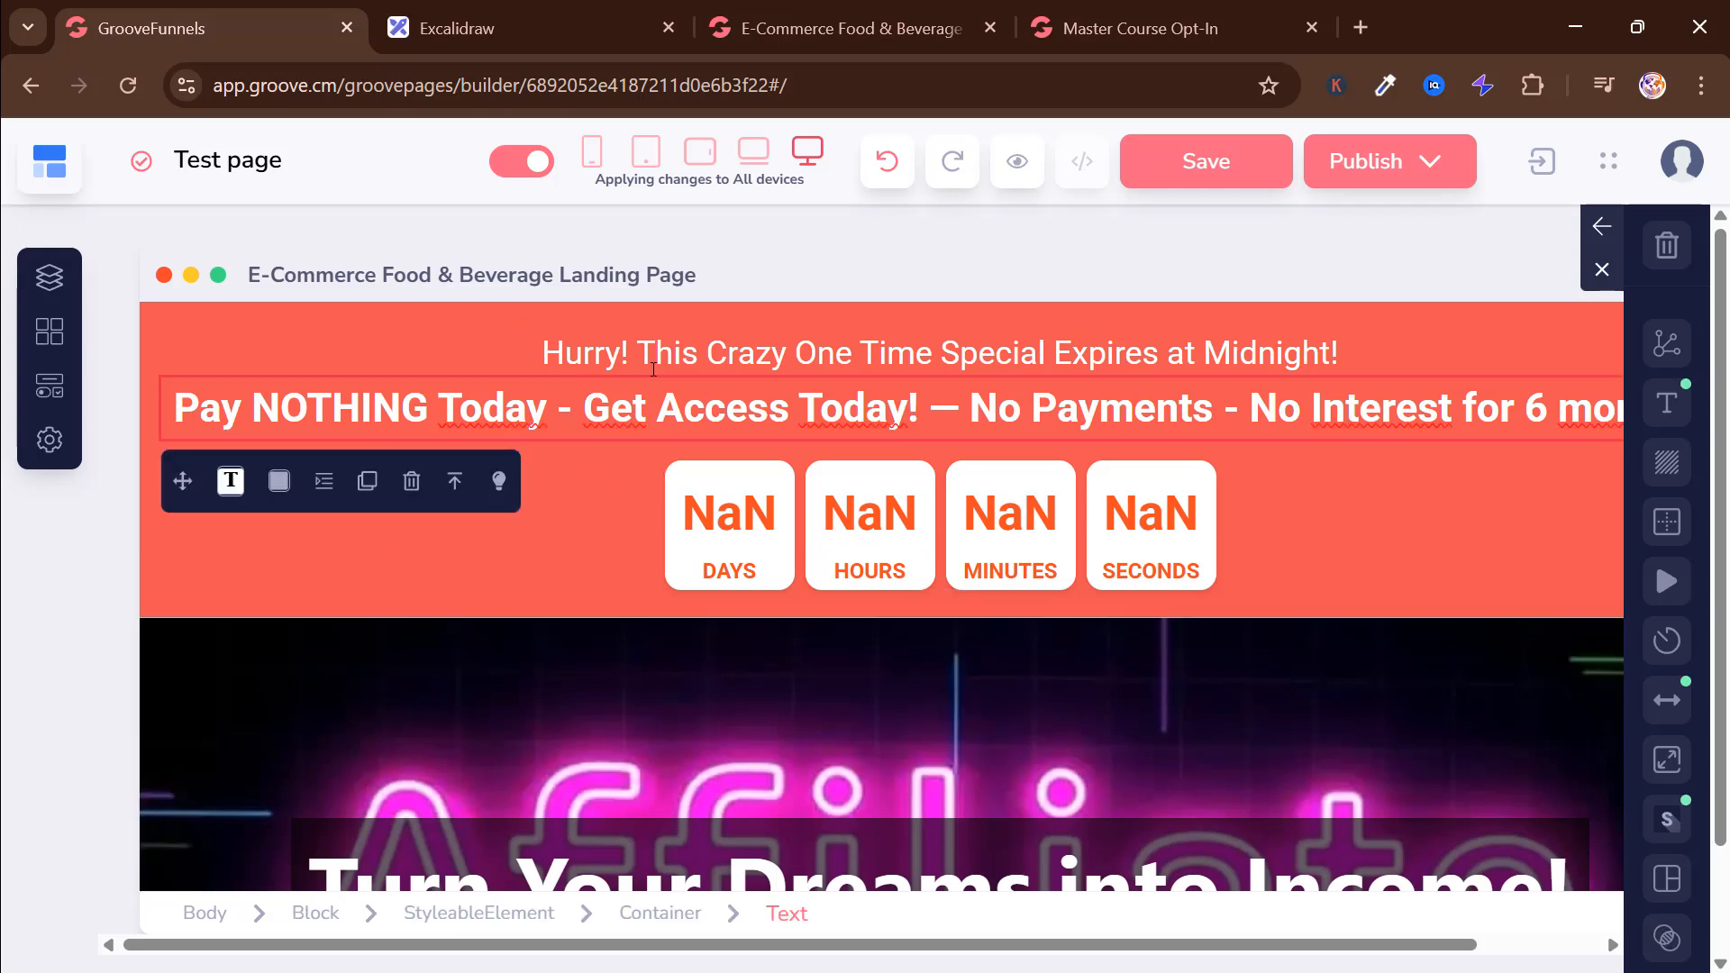
left_click(830, 36)
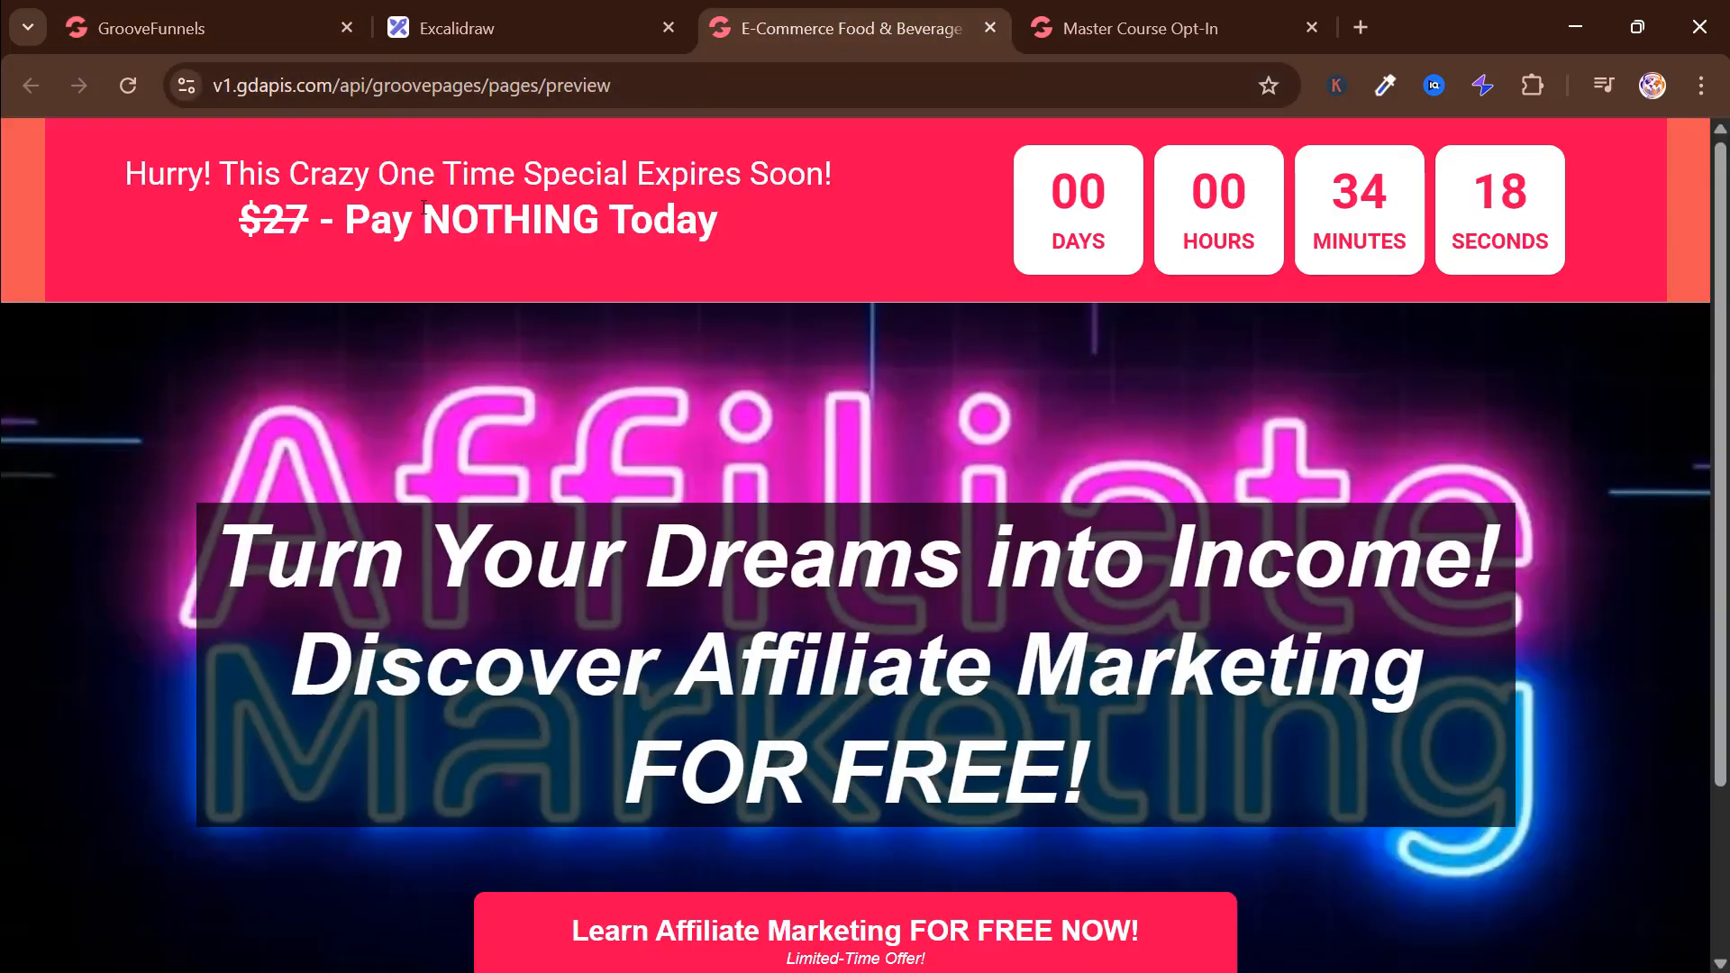
left_click(246, 38)
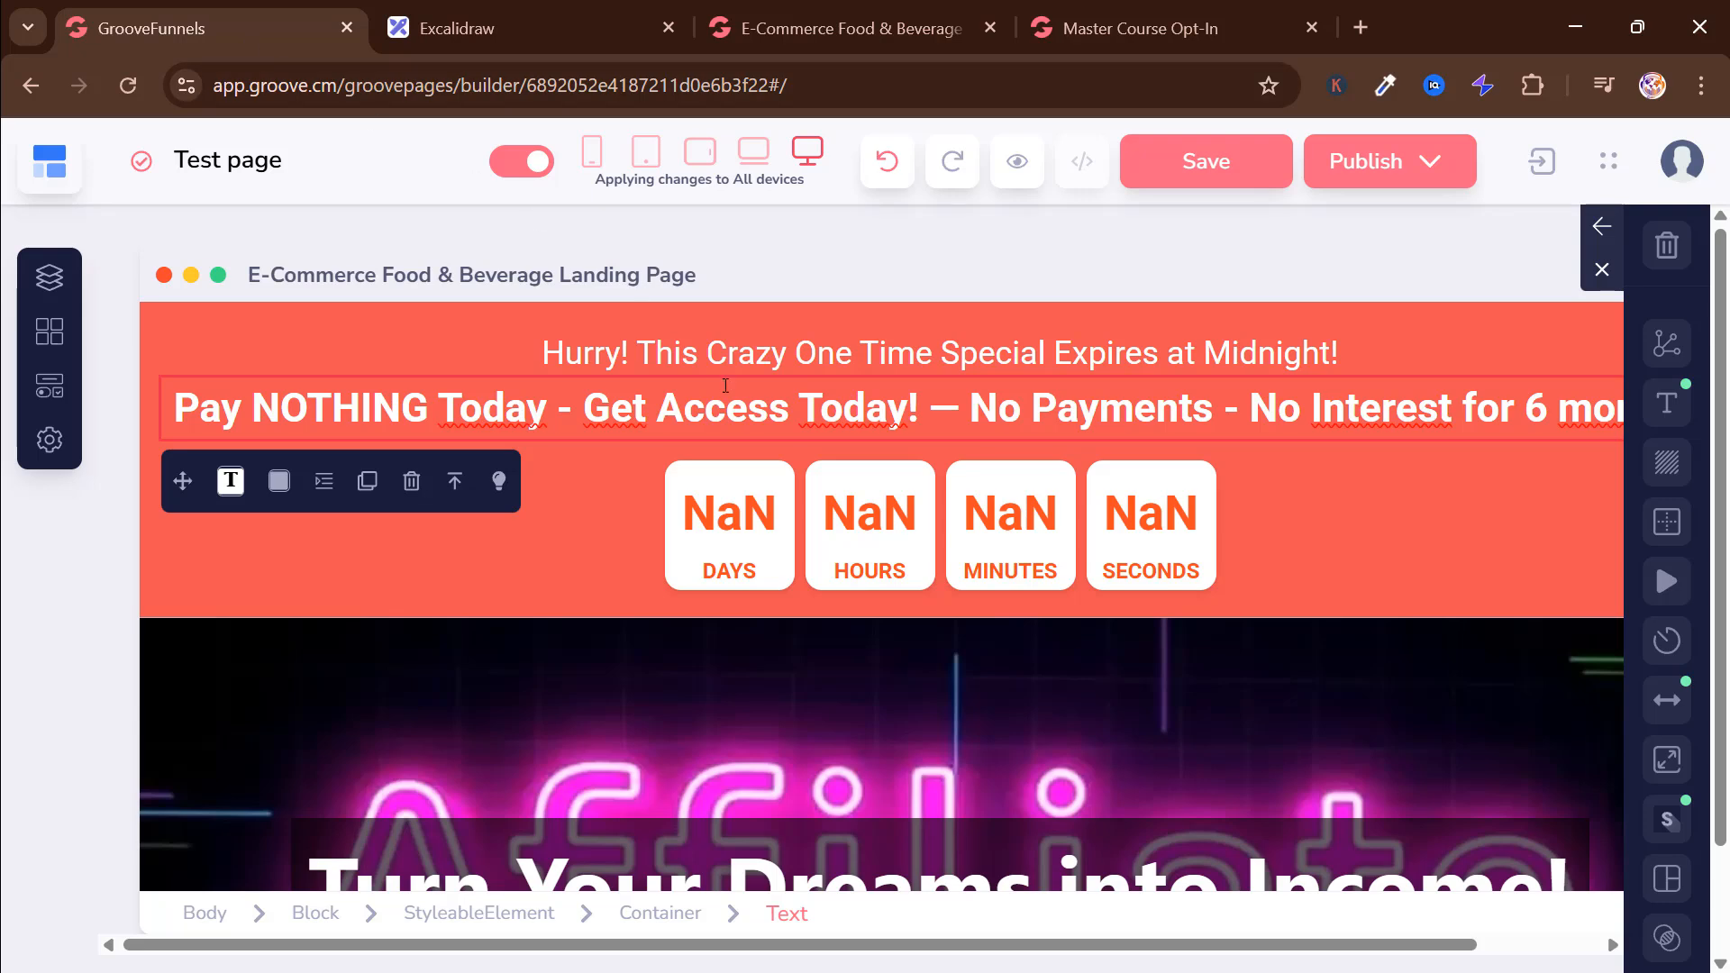
left_click(1000, 428)
left_click_drag(1219, 410, 1341, 373)
key("BackSpace")
key("BackSpace")
key("BackSpace")
key("BackSpace")
key("BackSpace")
key("BackSpace")
key("BackSpace")
key("BackSpace")
key("BackSpace")
key("BackSpace")
key("BackSpace")
key("BackSpace")
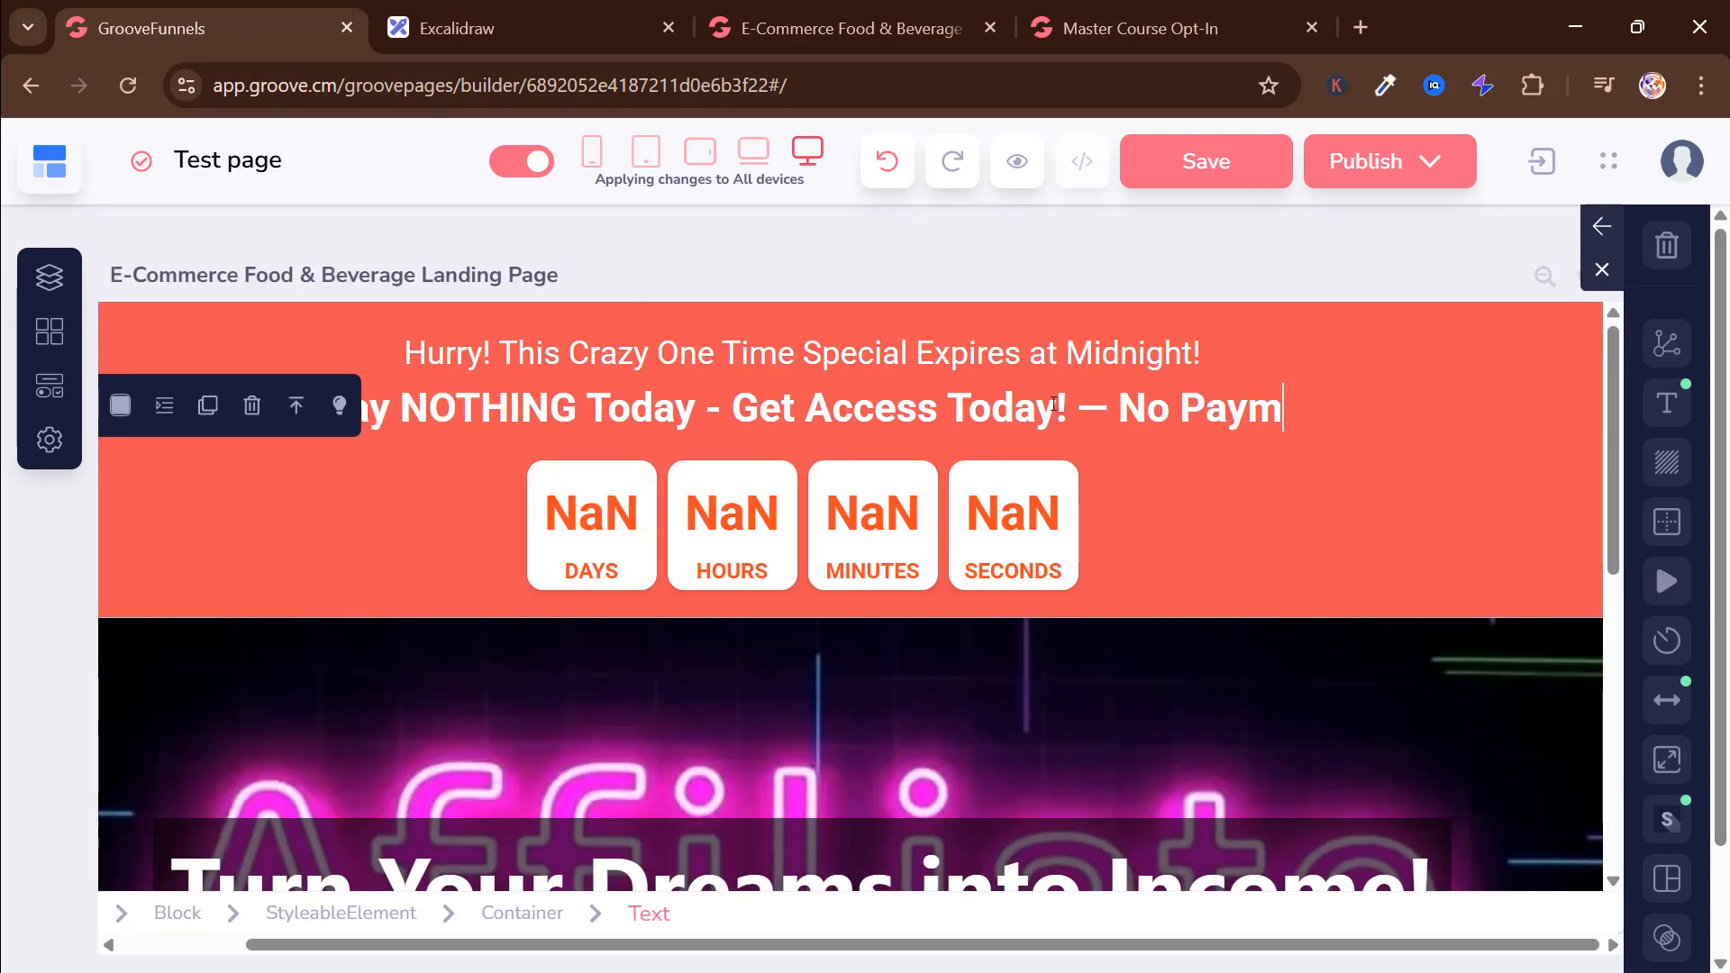
key("BackSpace")
key("BackSpace")
key("BackSpace")
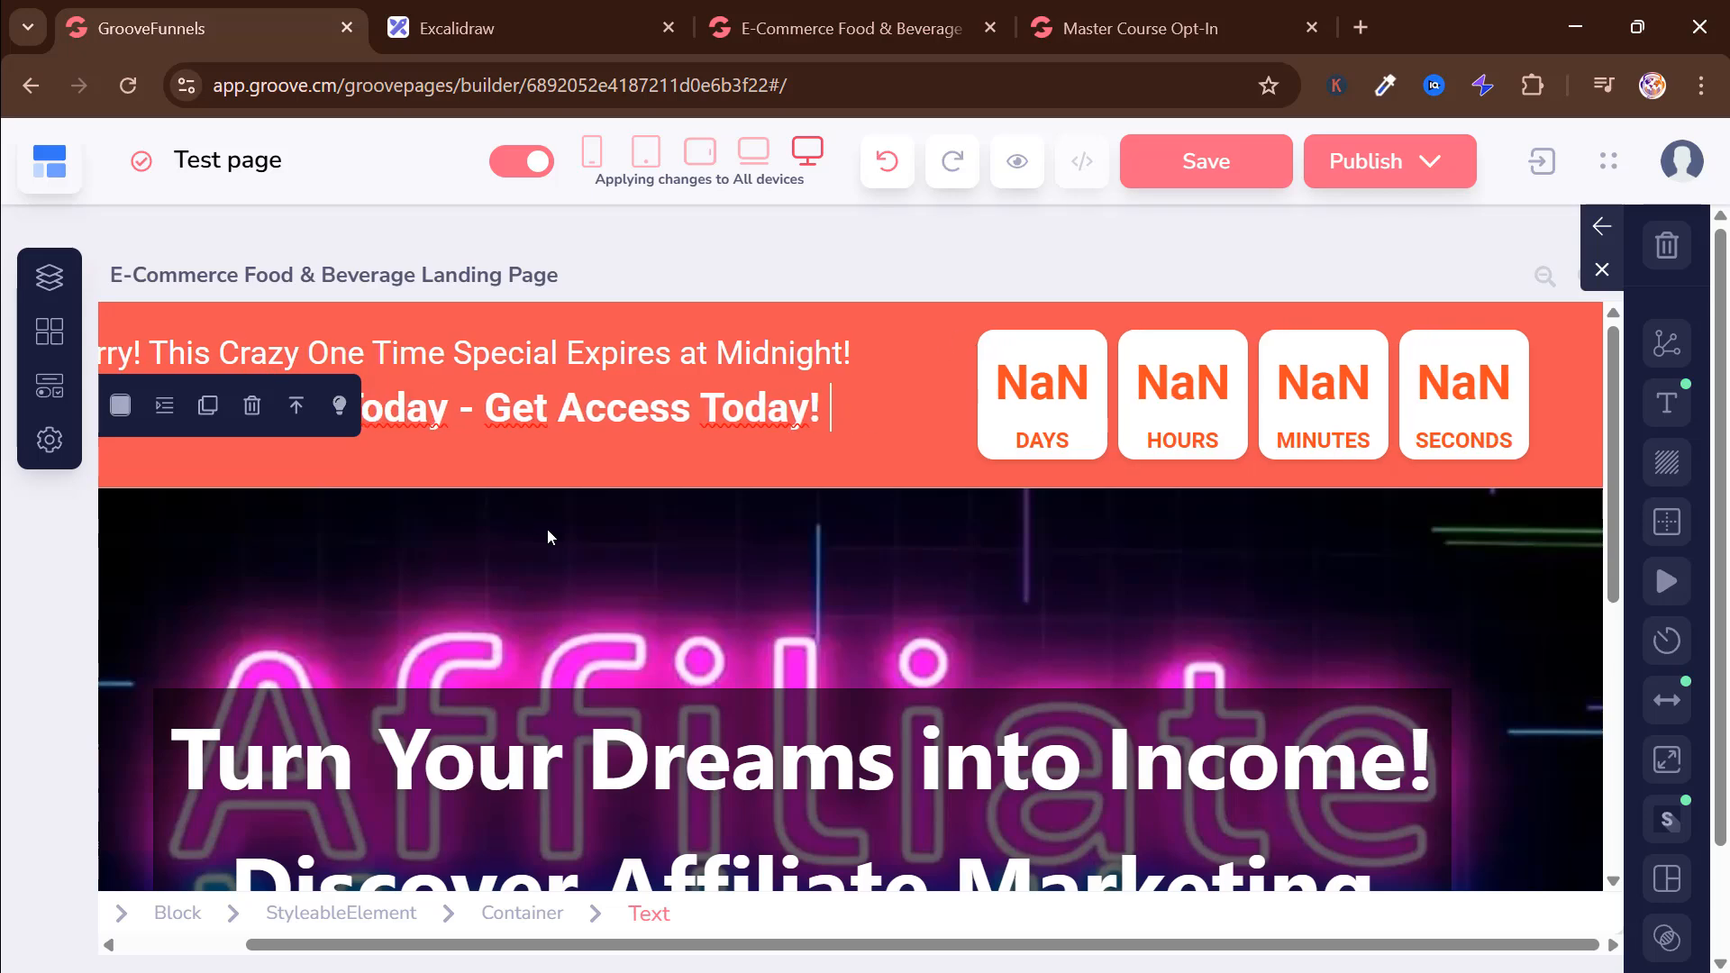
left_click(627, 591)
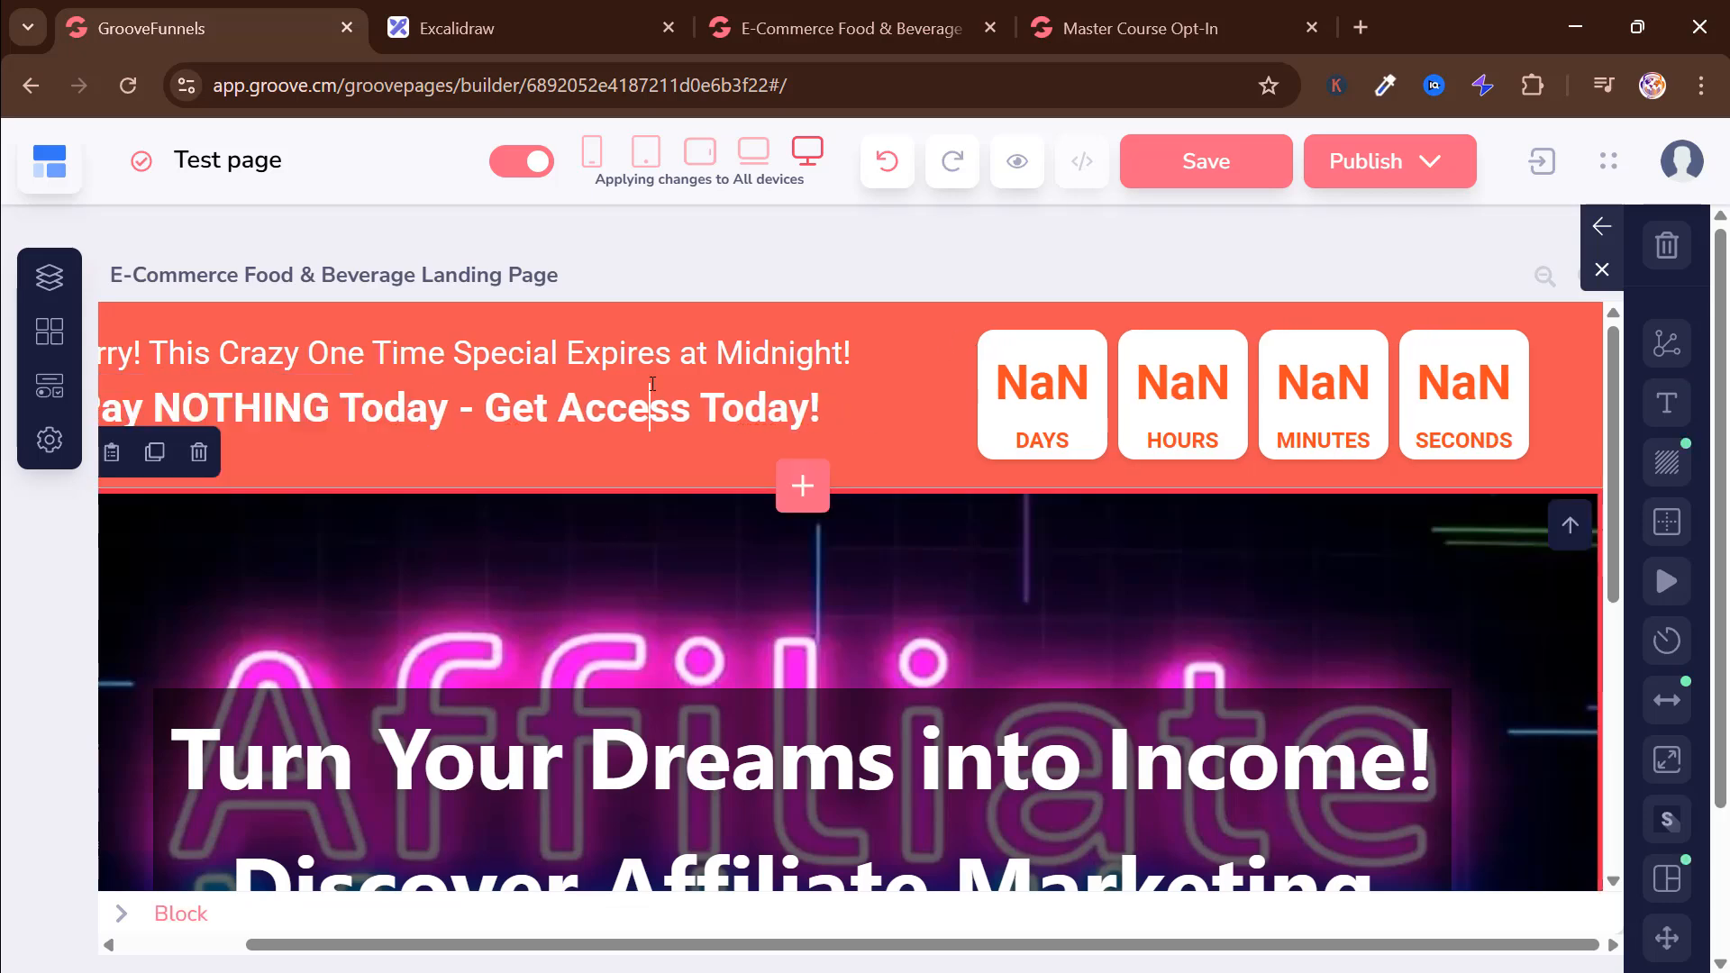
Step: Recheck the finished page's preview, trim the banner's bold line to "Pay NOTHING Today", and save the page
left_click(652, 387)
left_click(787, 40)
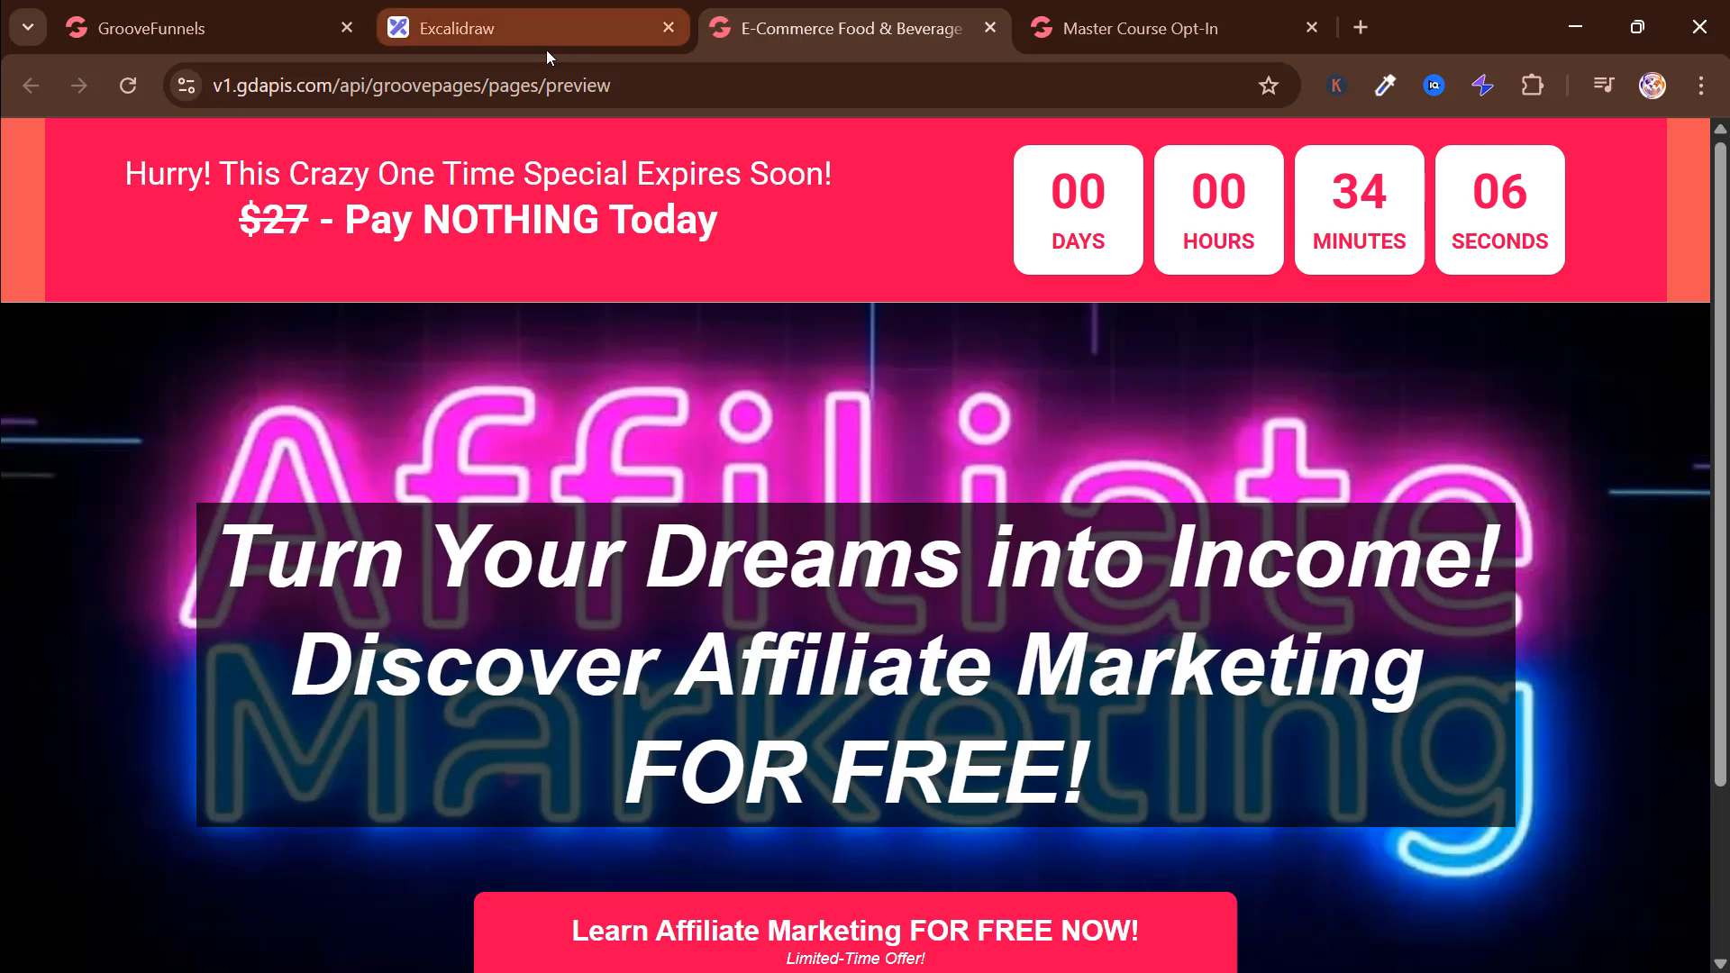
left_click(270, 13)
key("BackSpace")
key("BackSpace")
key("BackSpace")
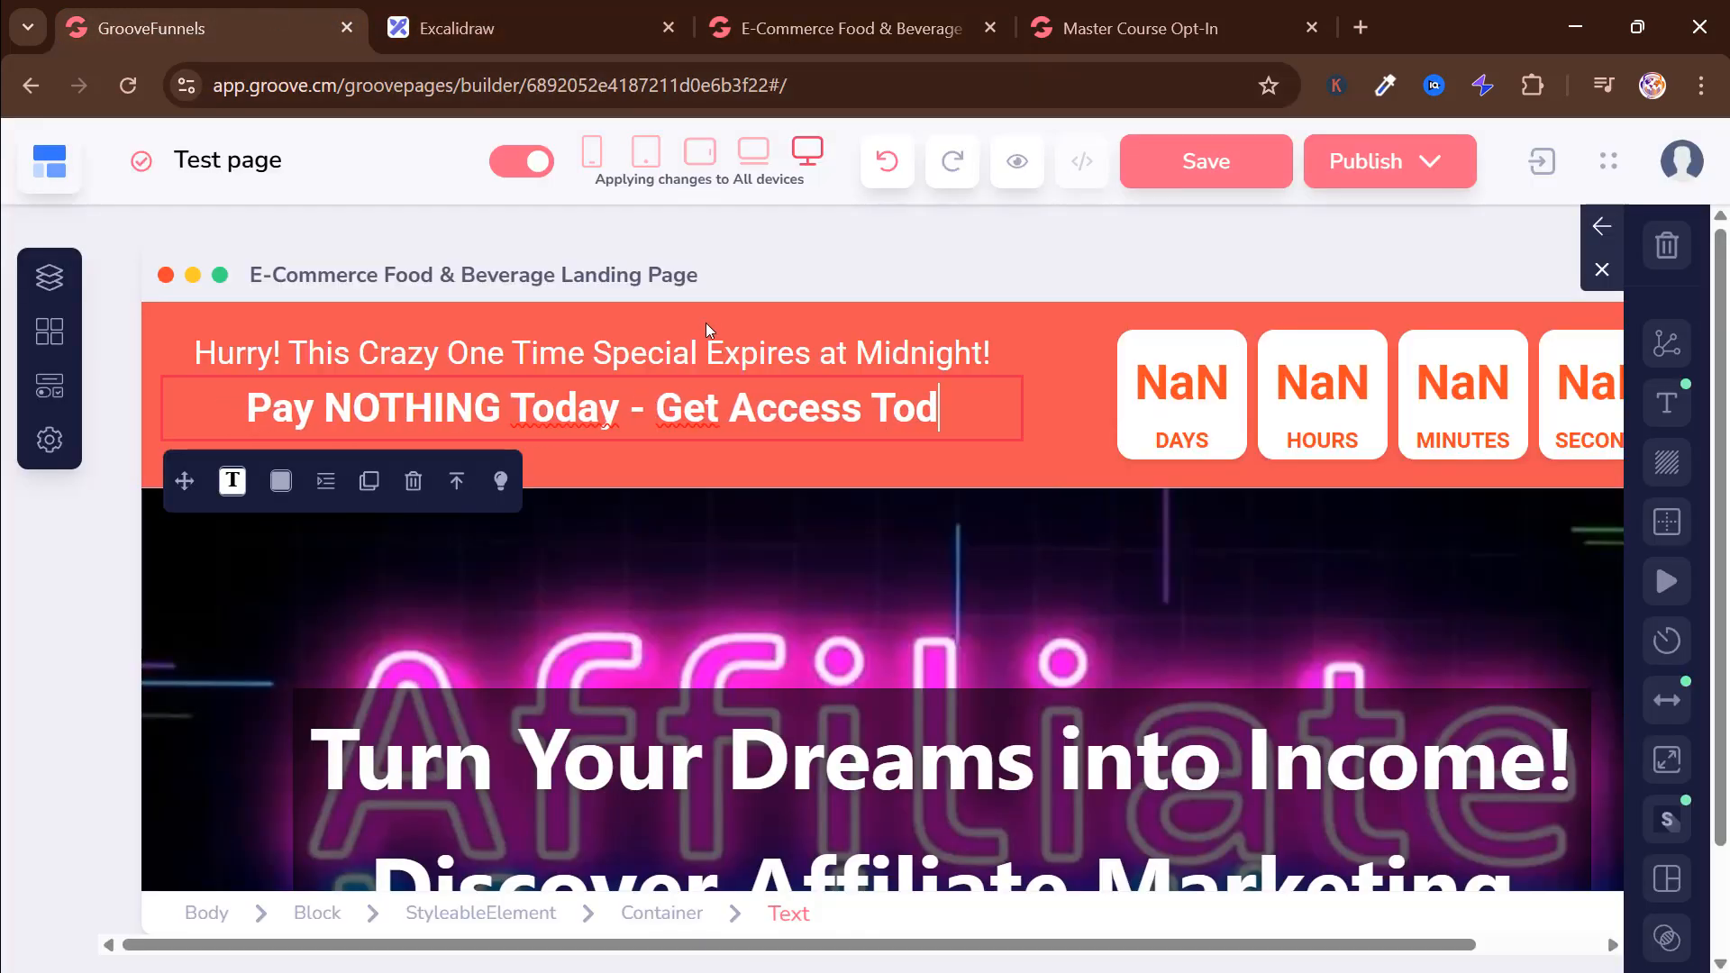
key("BackSpace")
key("BackSpace")
key("BackSpace")
key("BackSpace")
key("BackSpace")
key("BackSpace")
key("BackSpace")
key("BackSpace")
key("BackSpace")
key("BackSpace")
key("BackSpace")
key("BackSpace")
key("BackSpace")
key("BackSpace")
key("BackSpace")
key("BackSpace")
key("BackSpace")
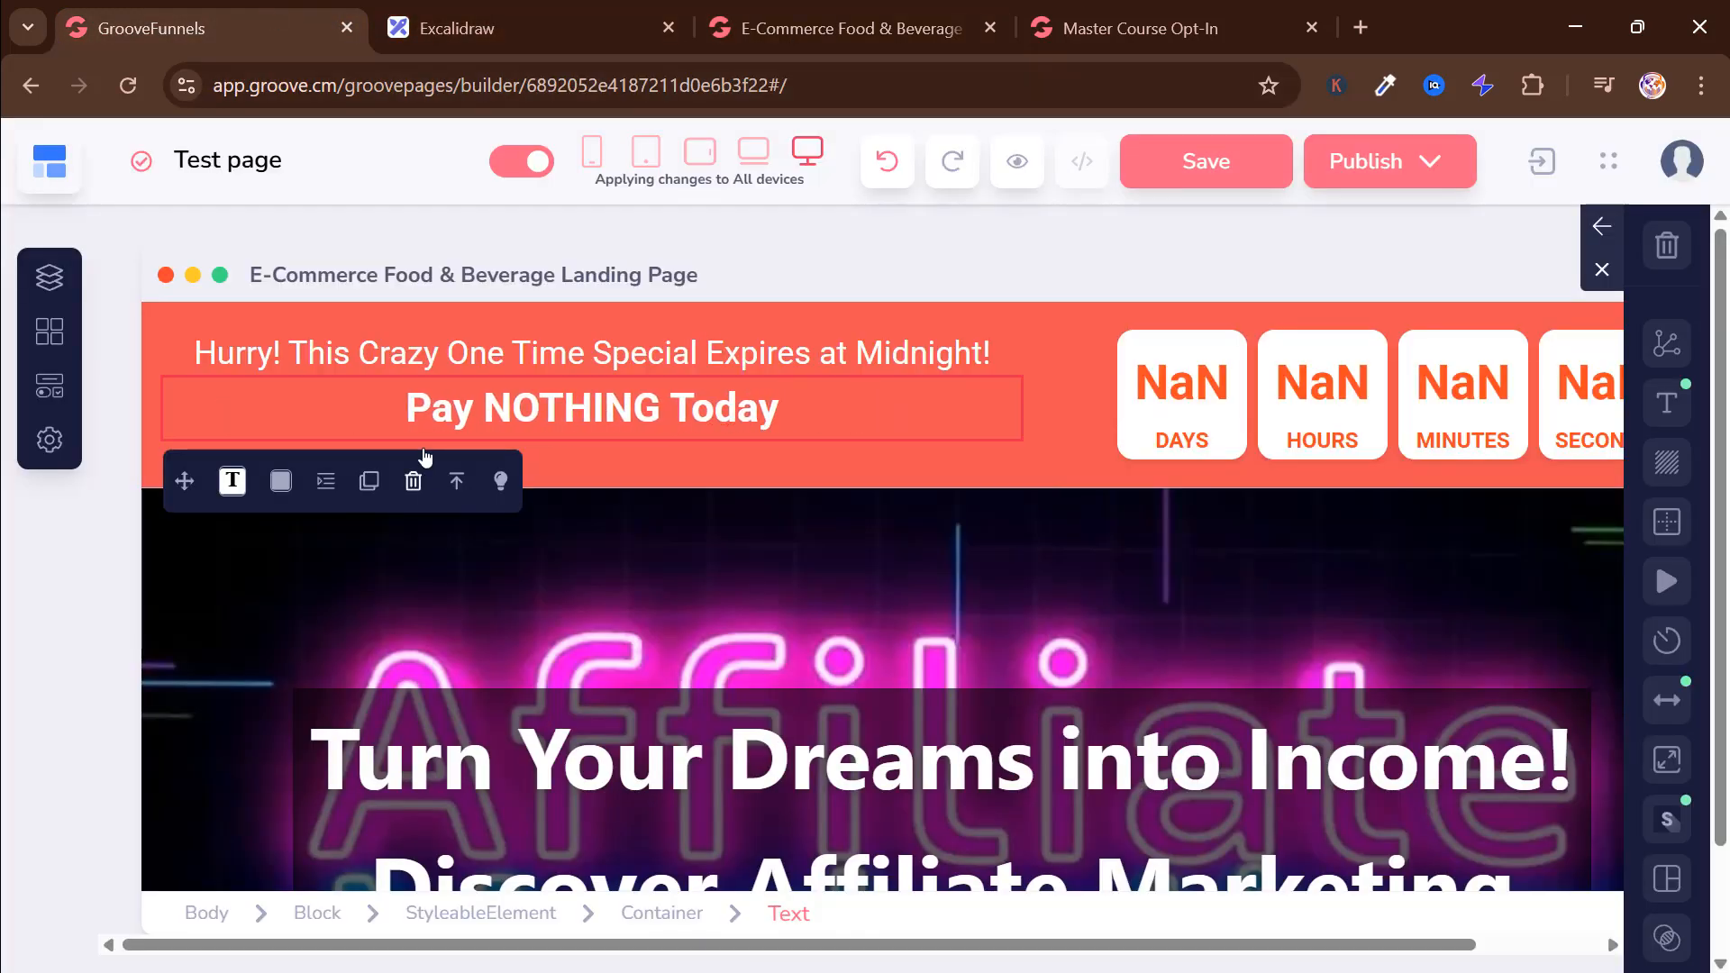
key("ctrl+s")
Step: Check the preview's price wording and append "$27 - Pay NOTHING Today!" to the end of the banner's bold line
left_click(787, 13)
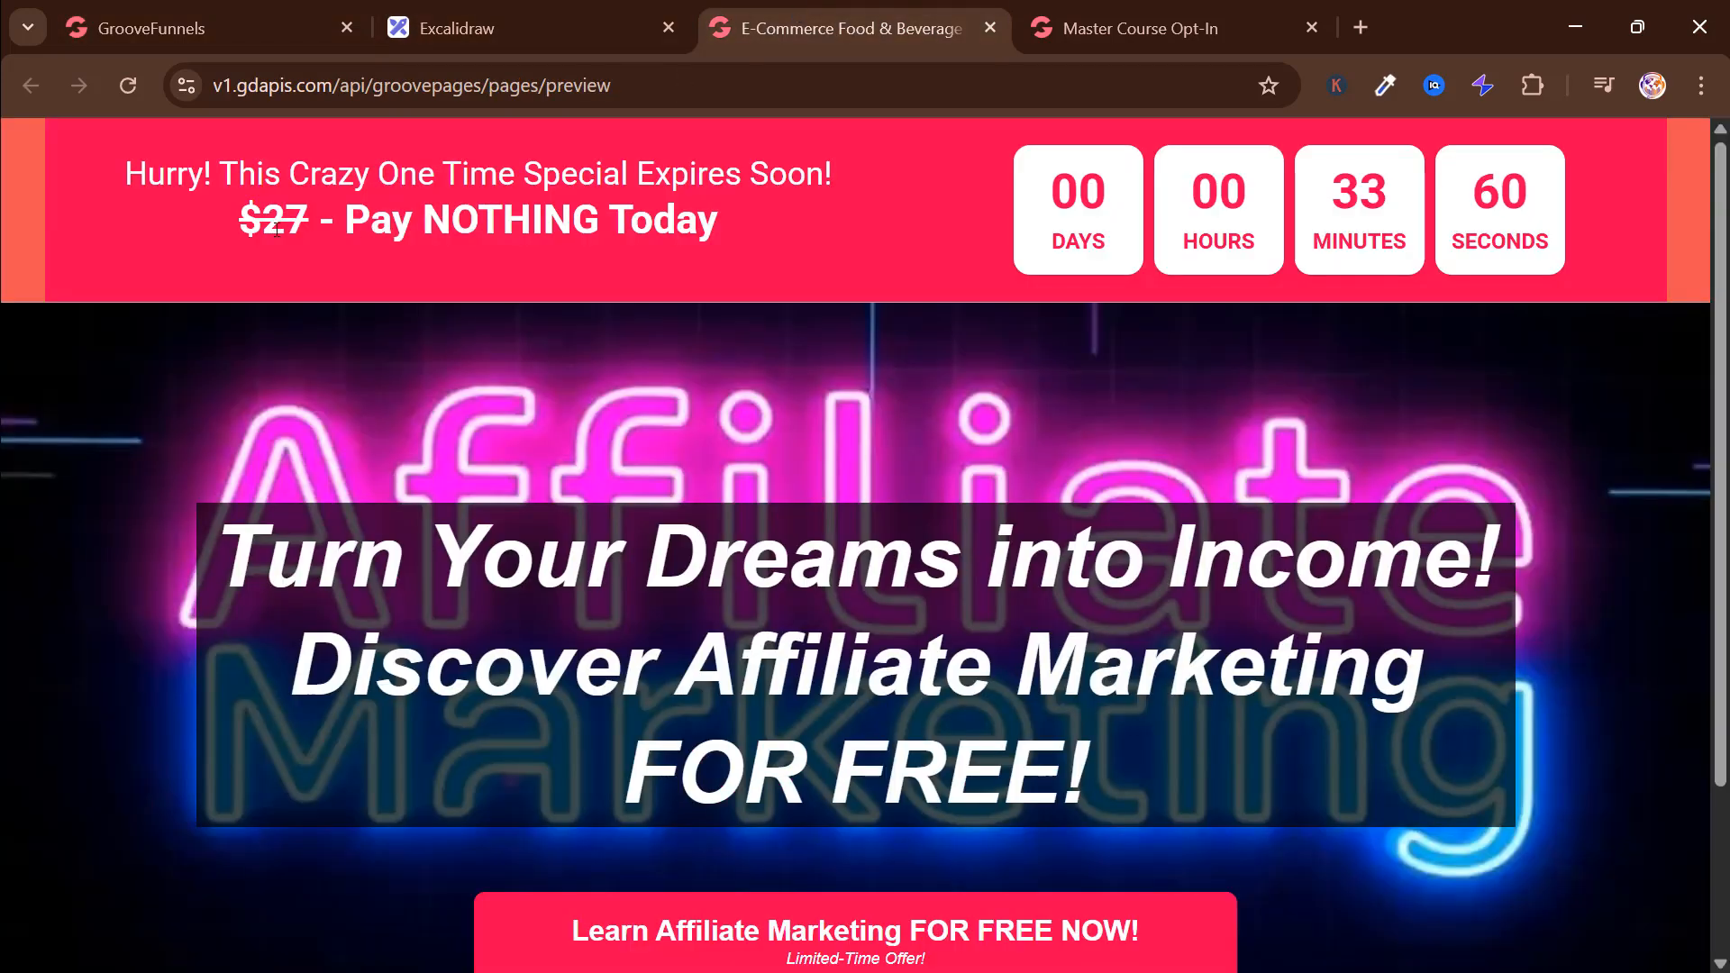
left_click_drag(239, 224, 310, 225)
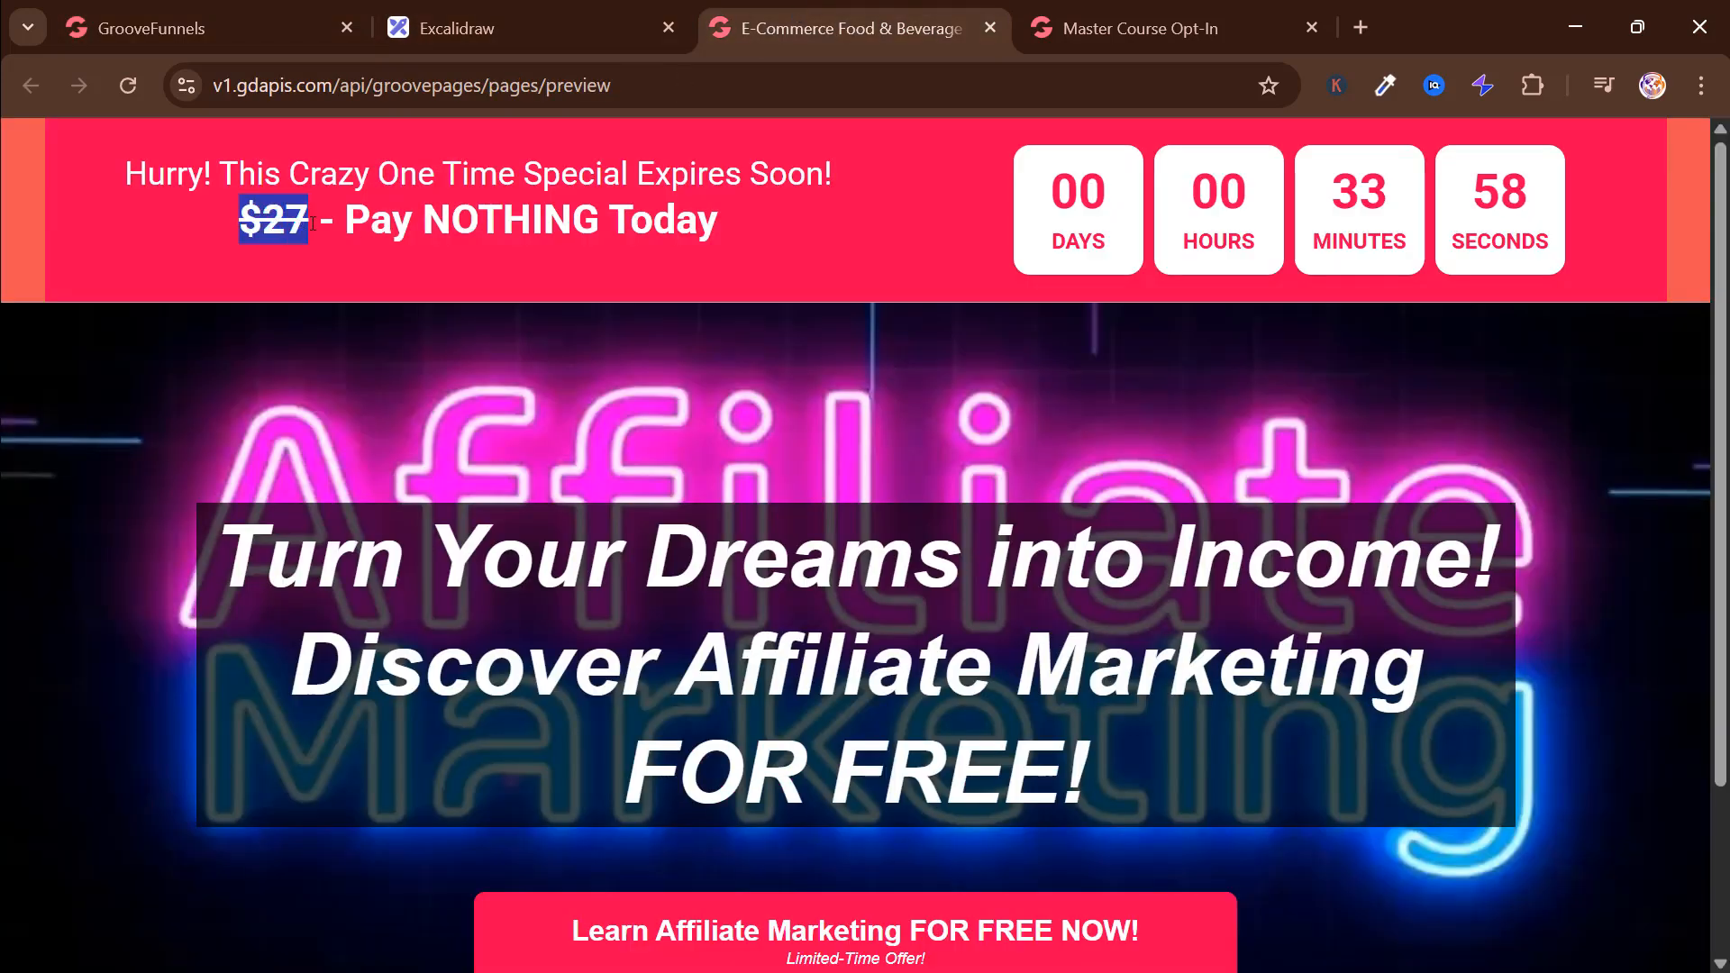
left_click(208, 40)
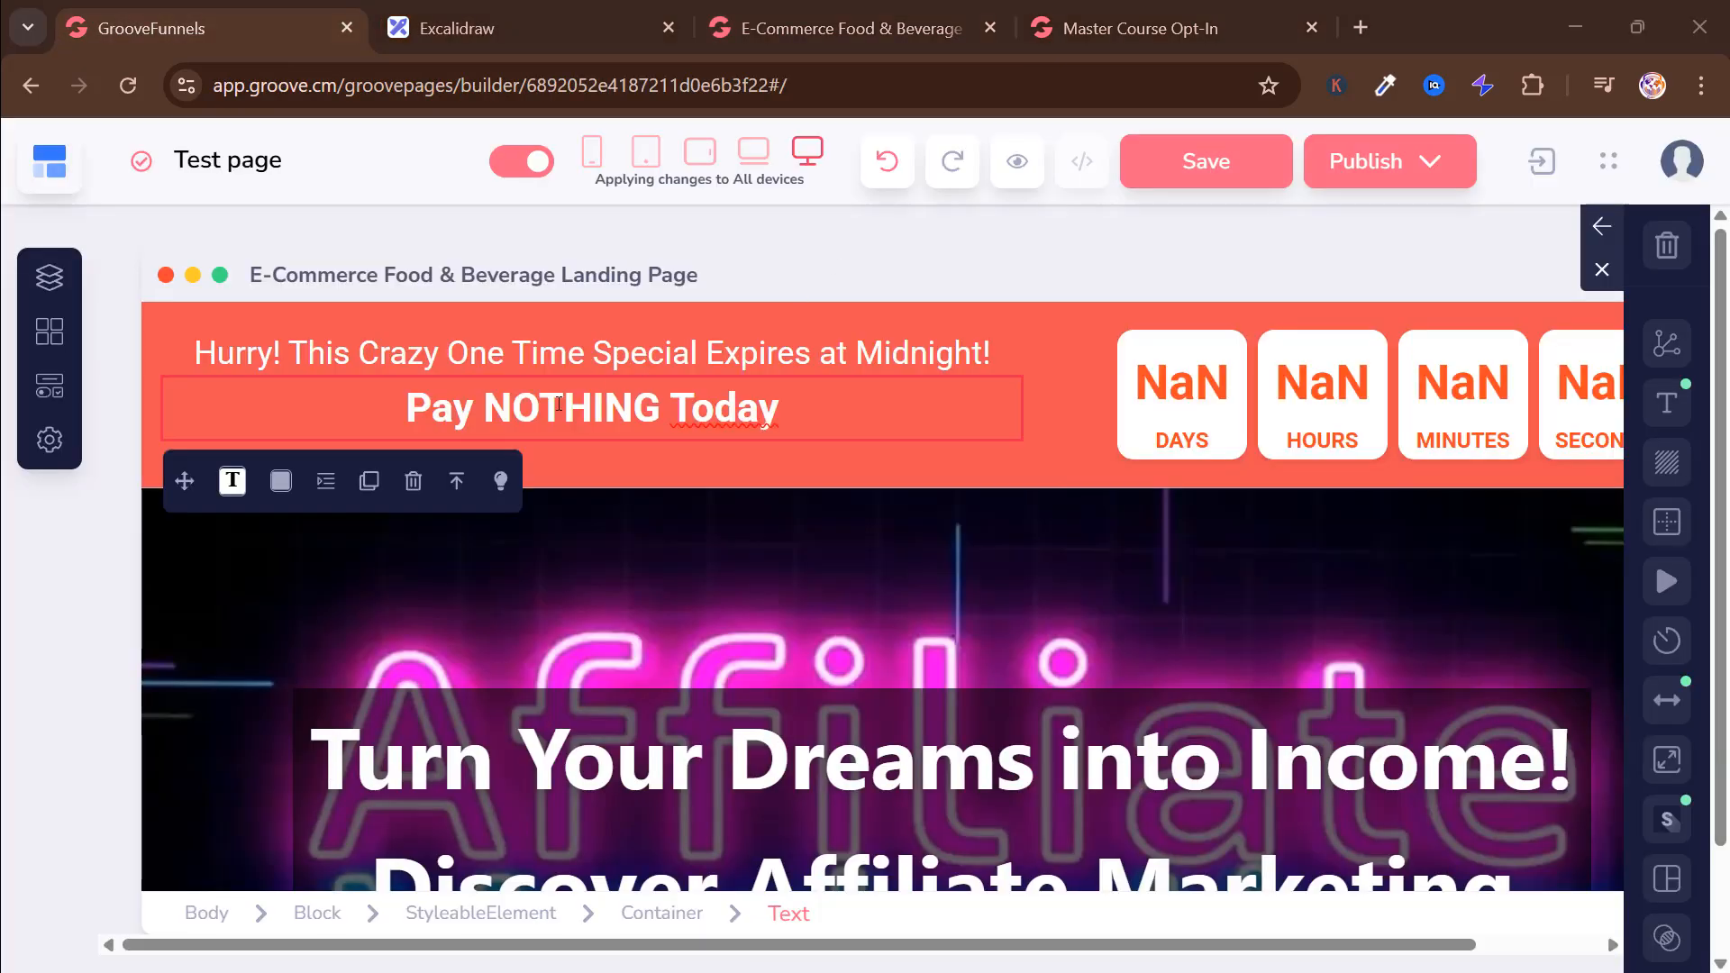
left_click(431, 422)
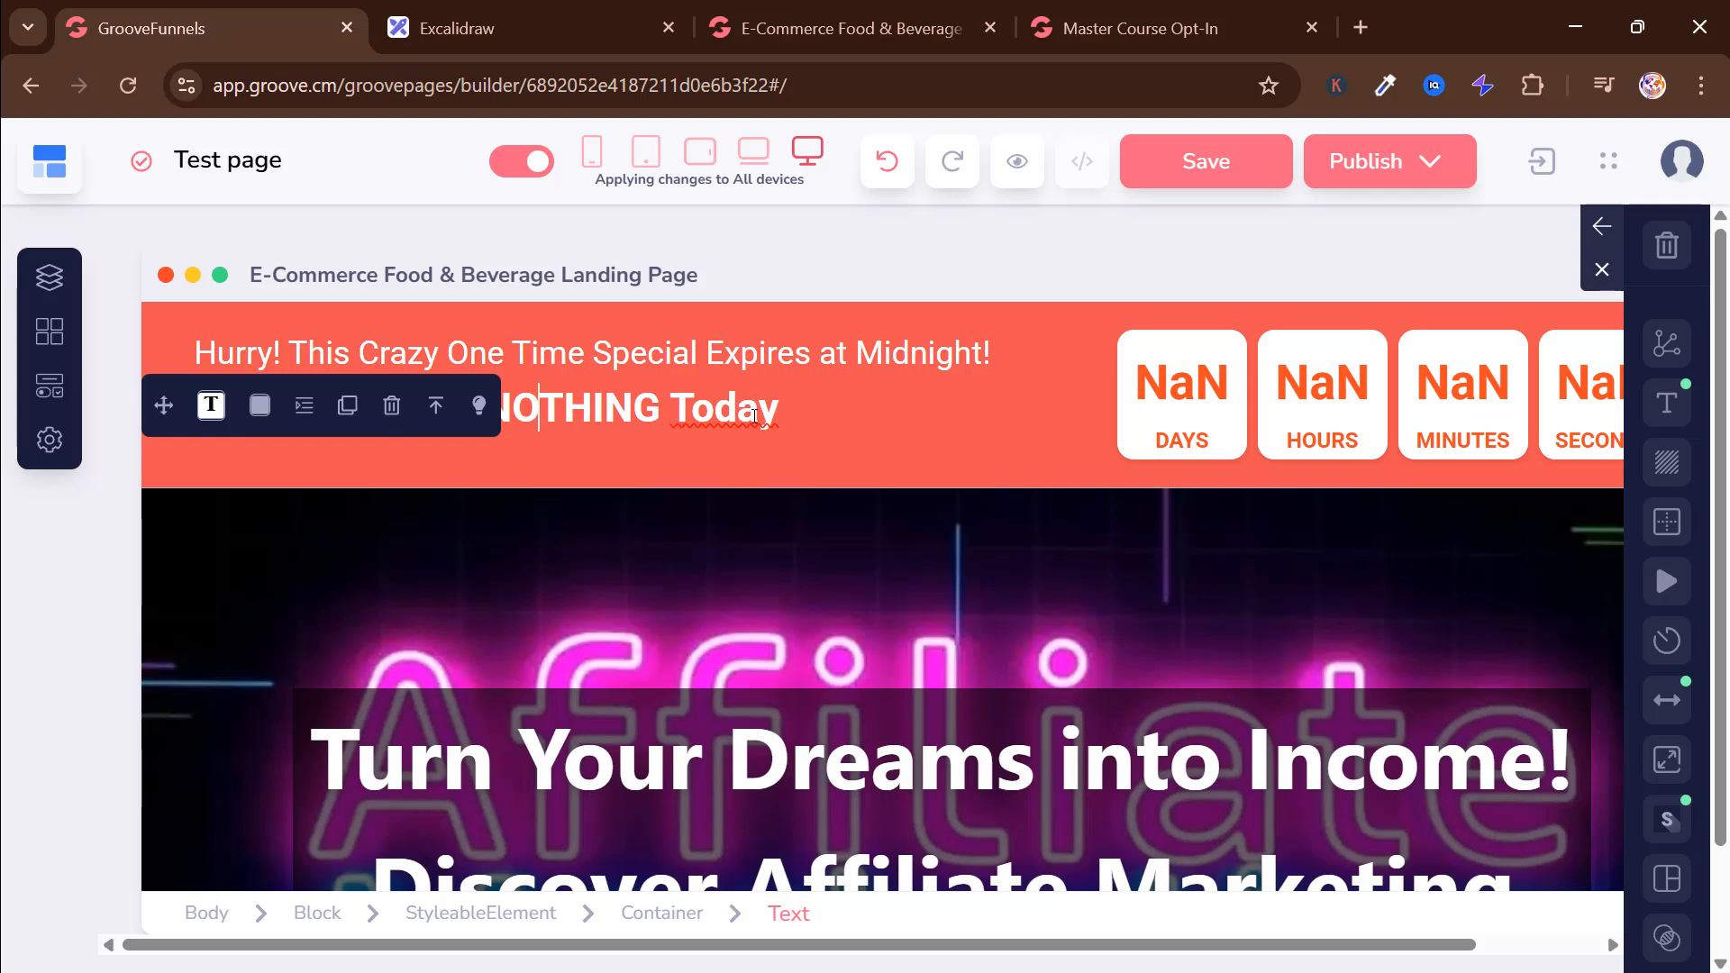
left_click(792, 403)
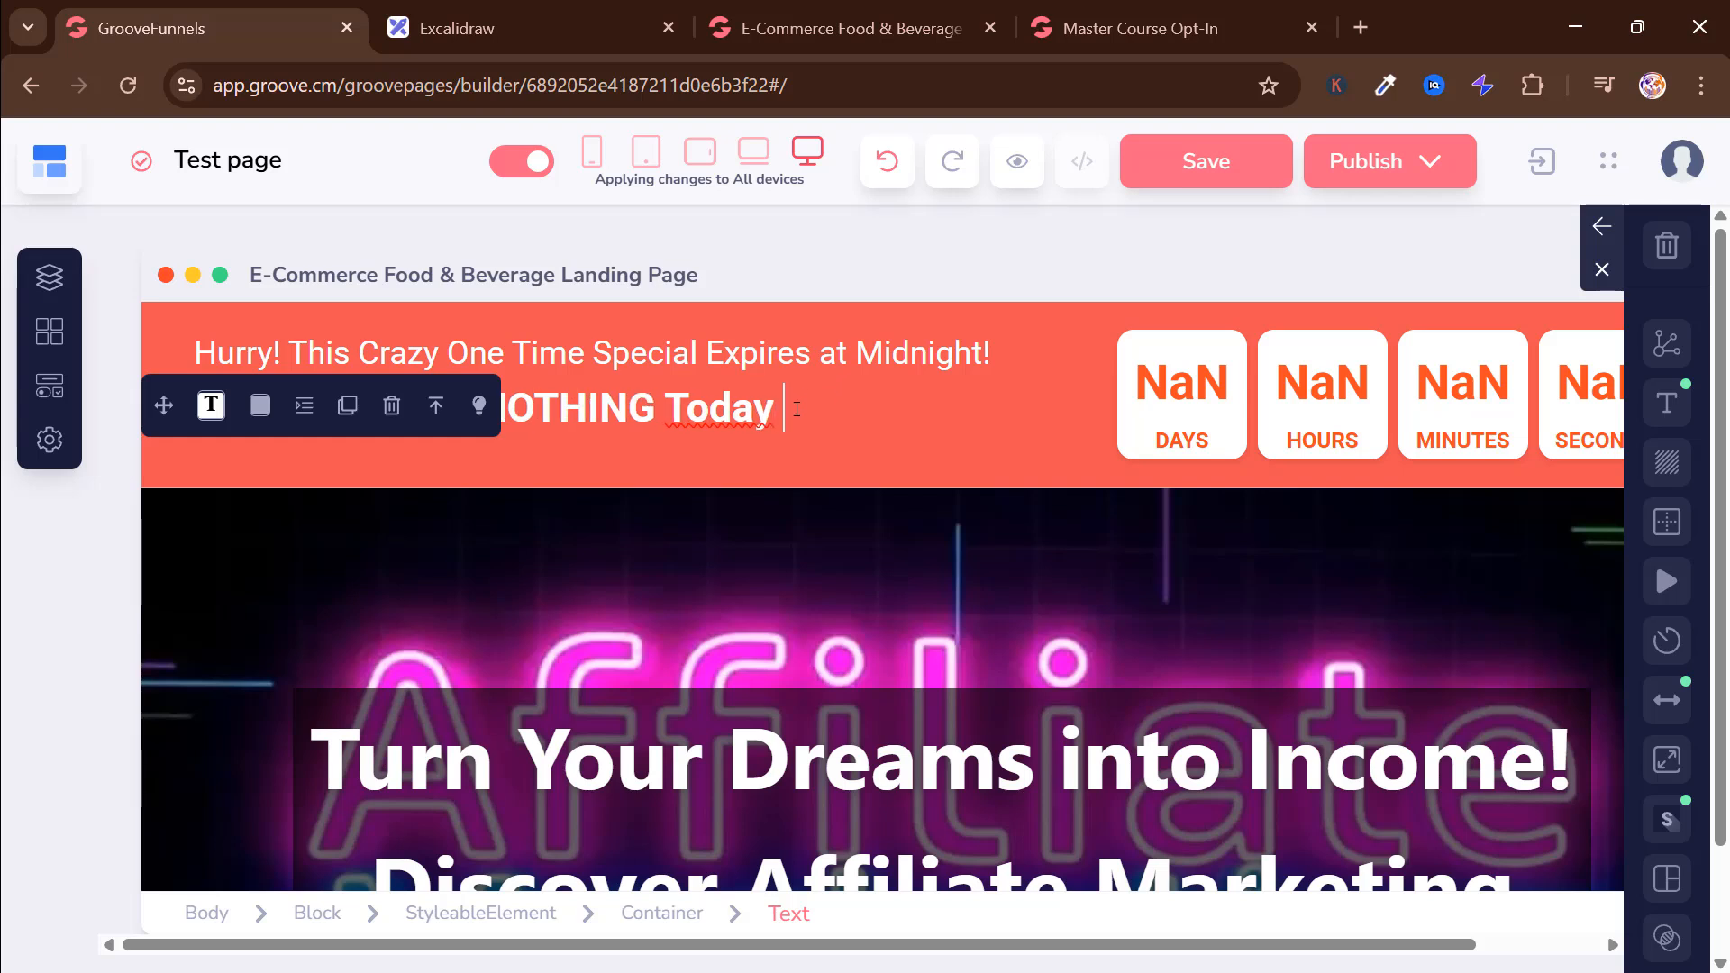
type("27")
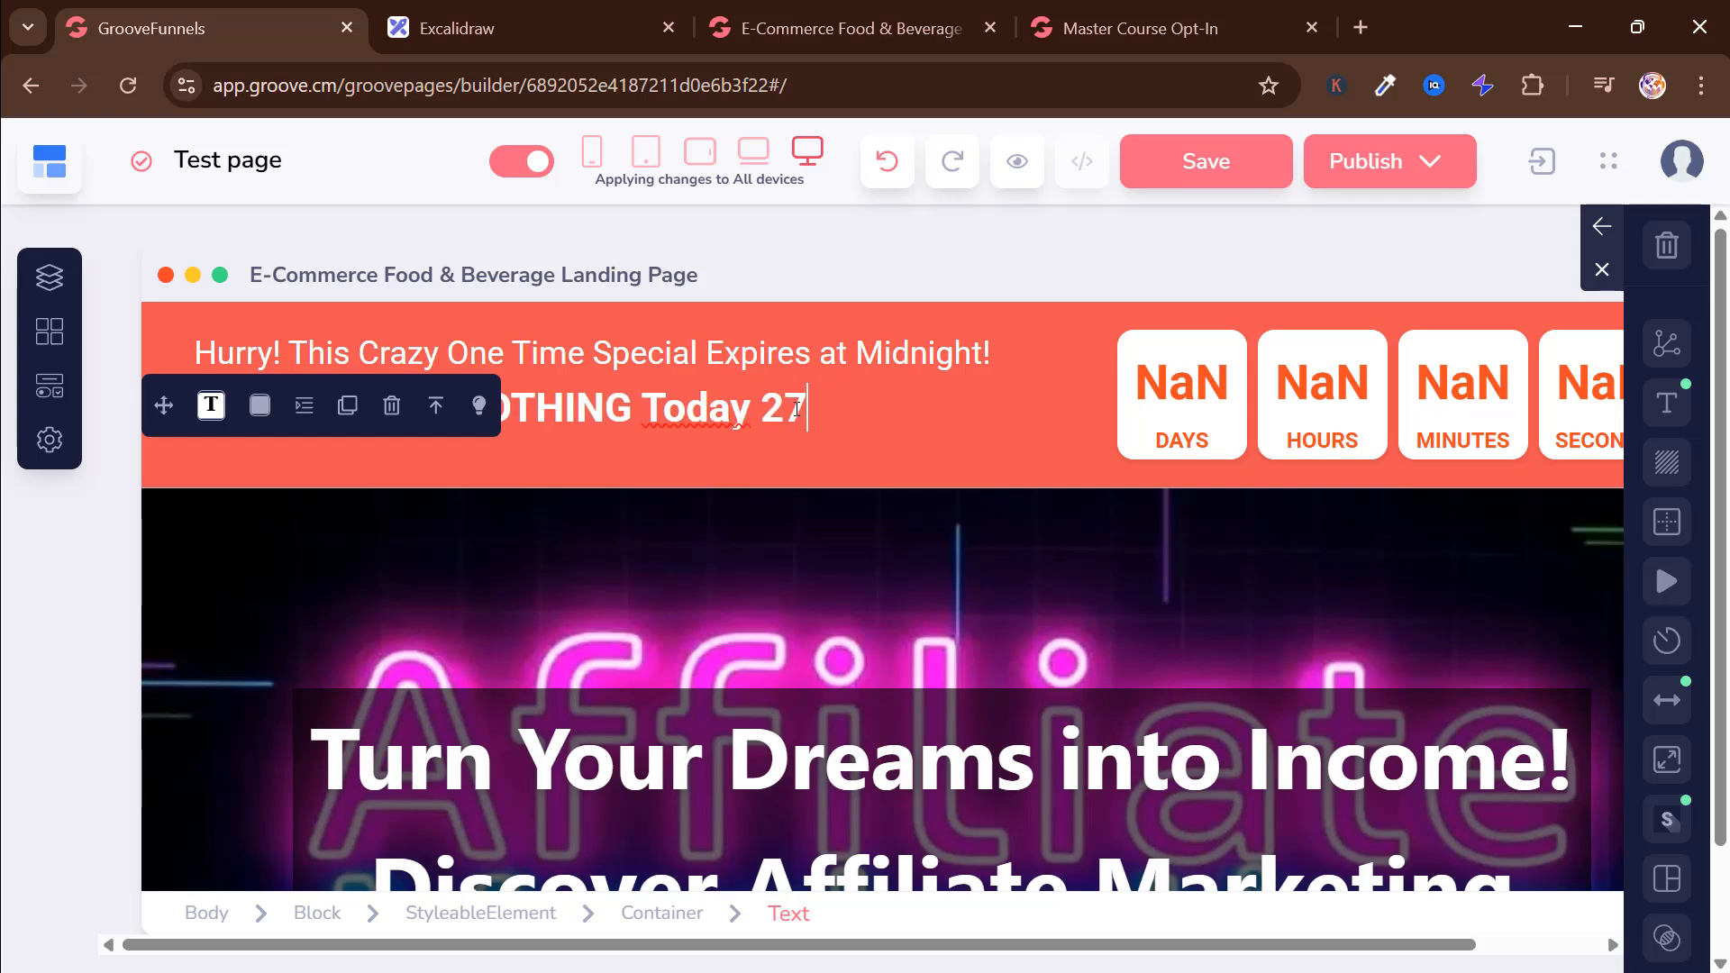
key("BackSpace")
key("BackSpace")
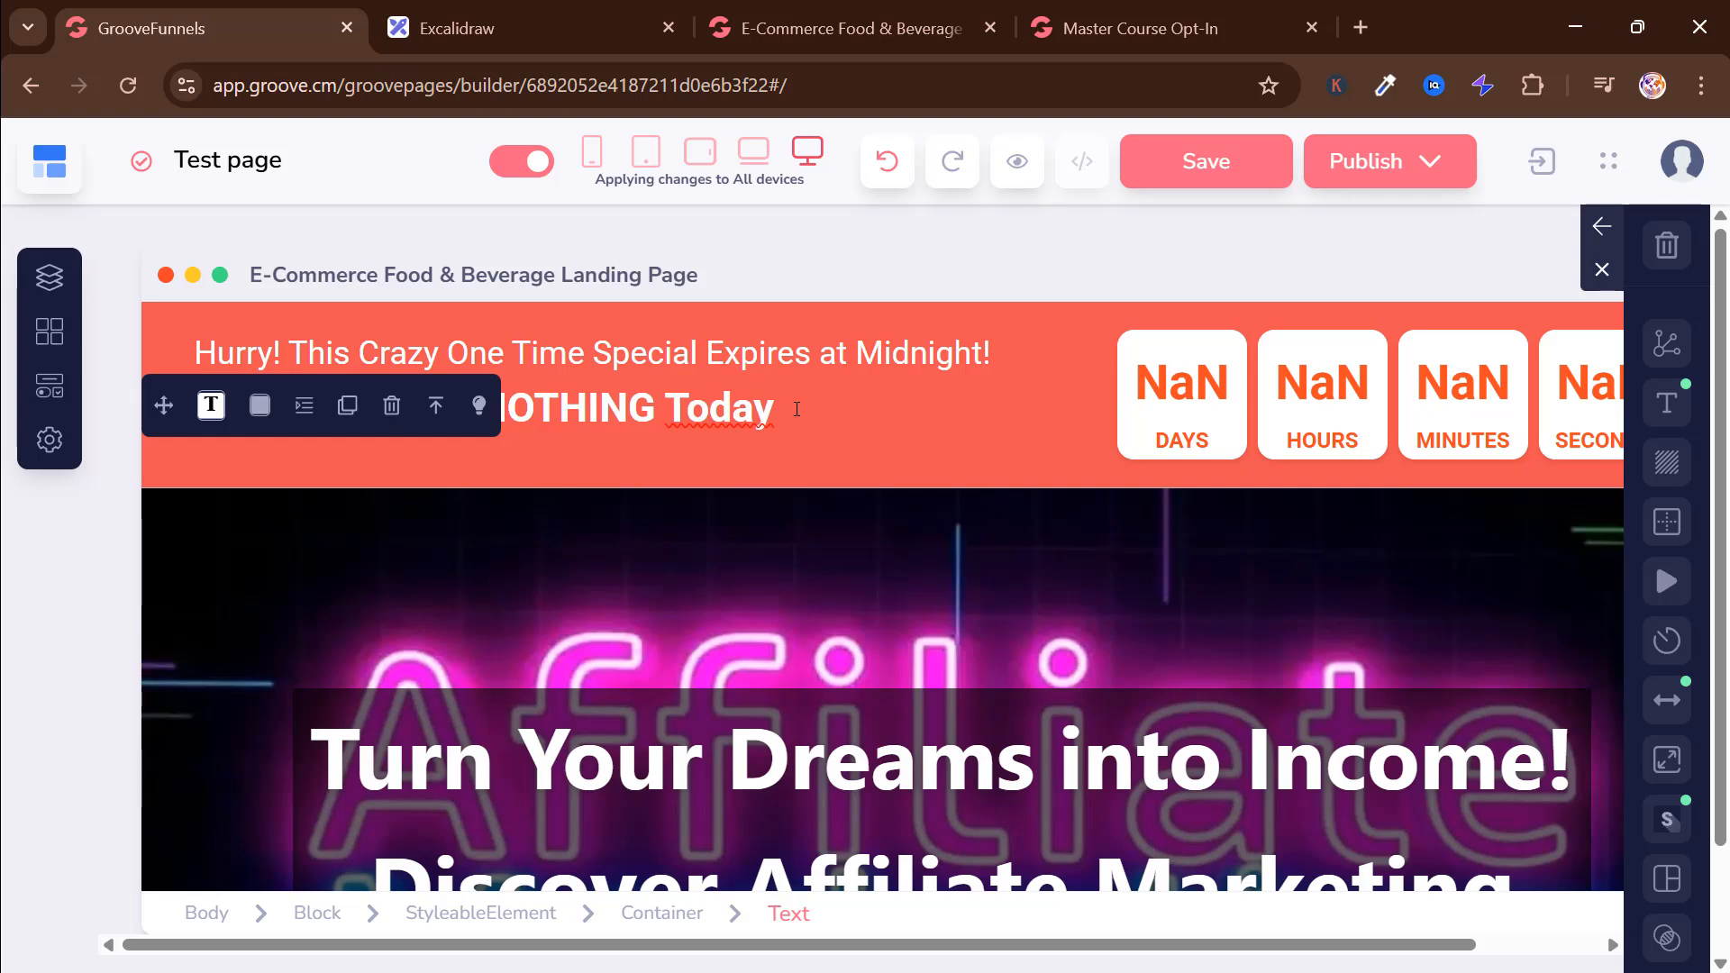
type("$27 ")
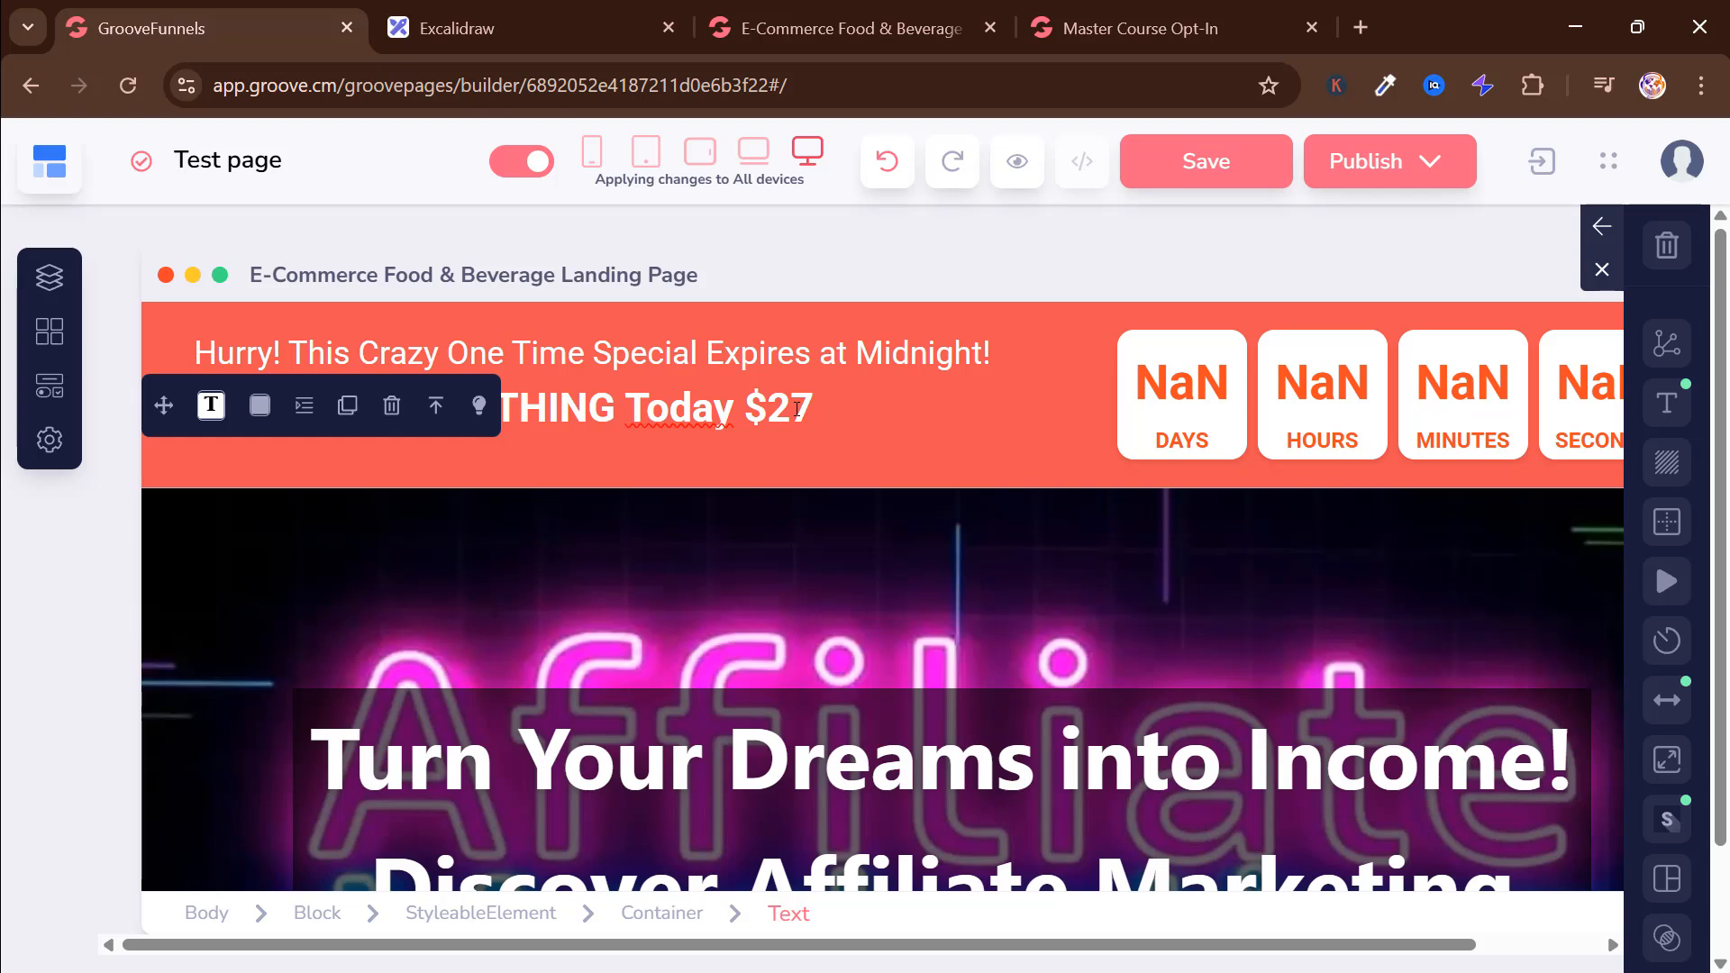
type("- Pay ")
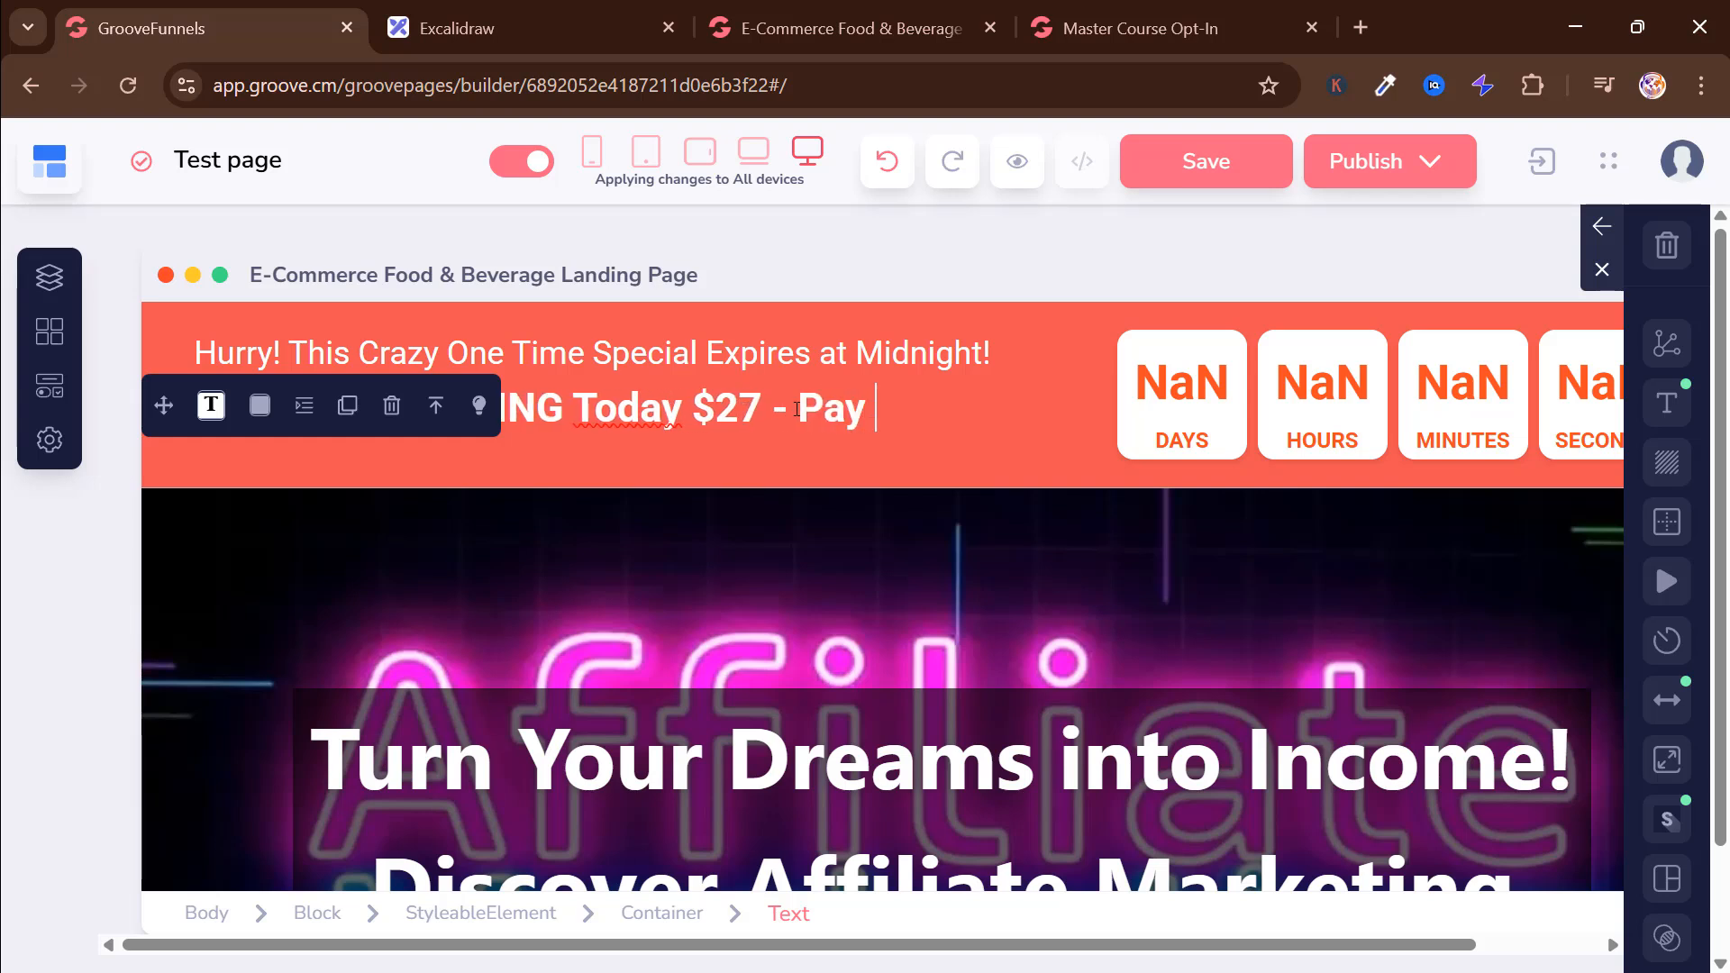
type("NOTHING")
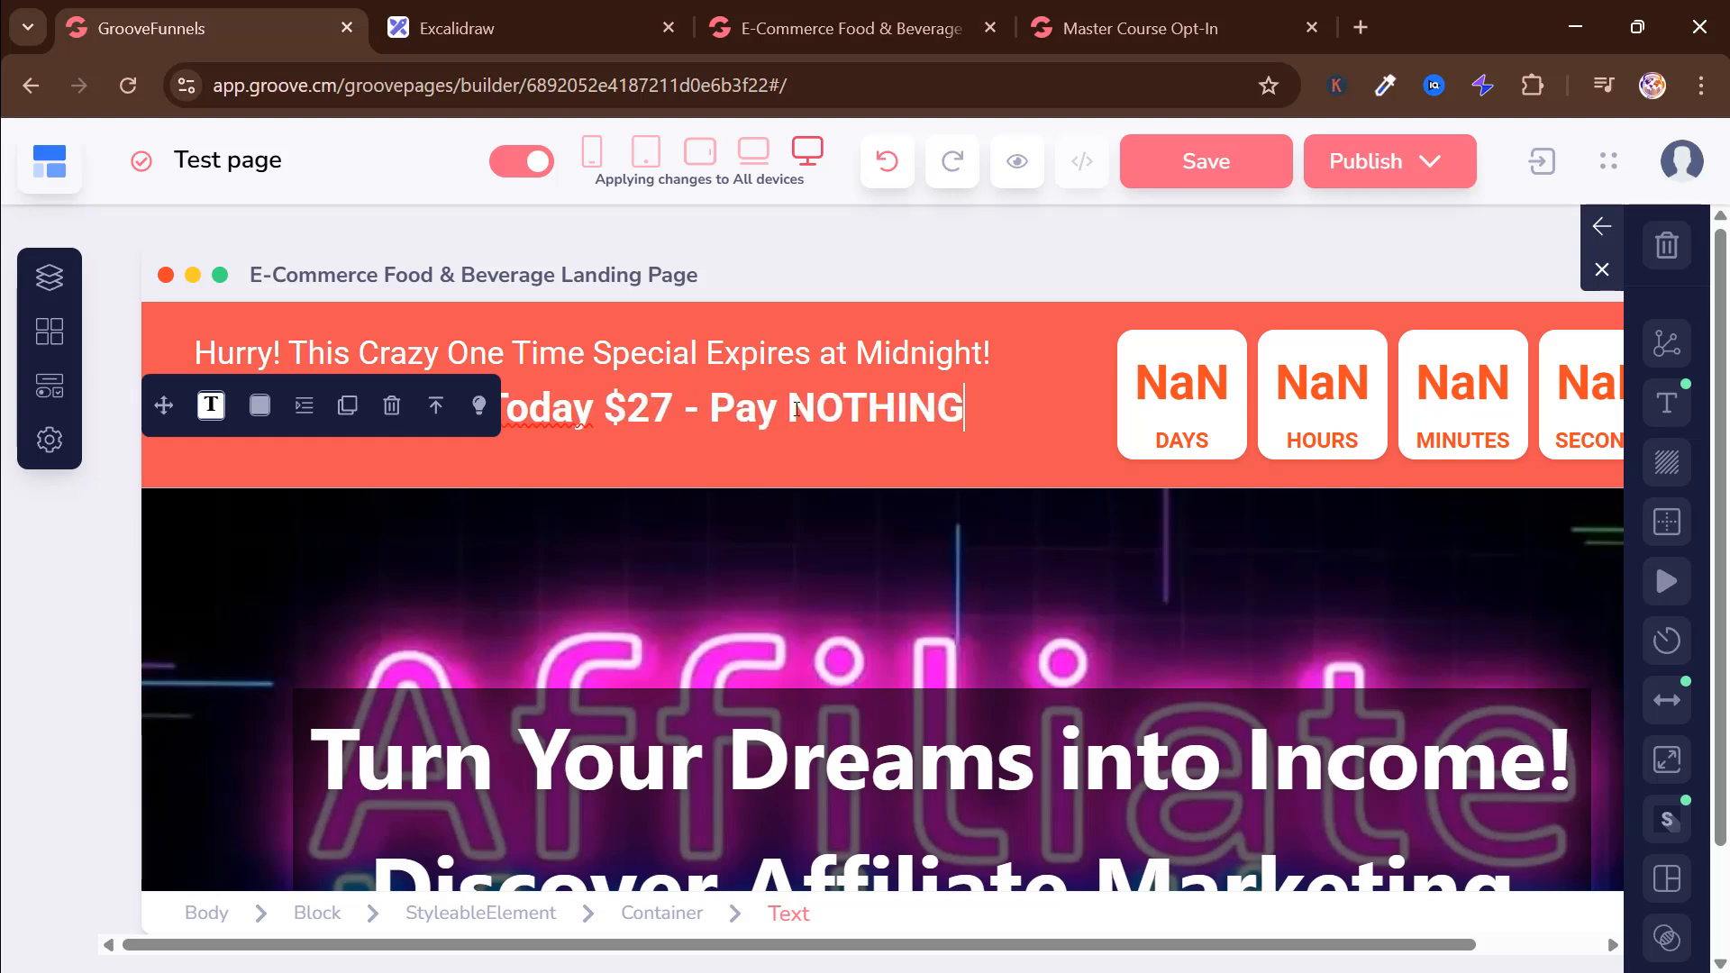
type(" Today")
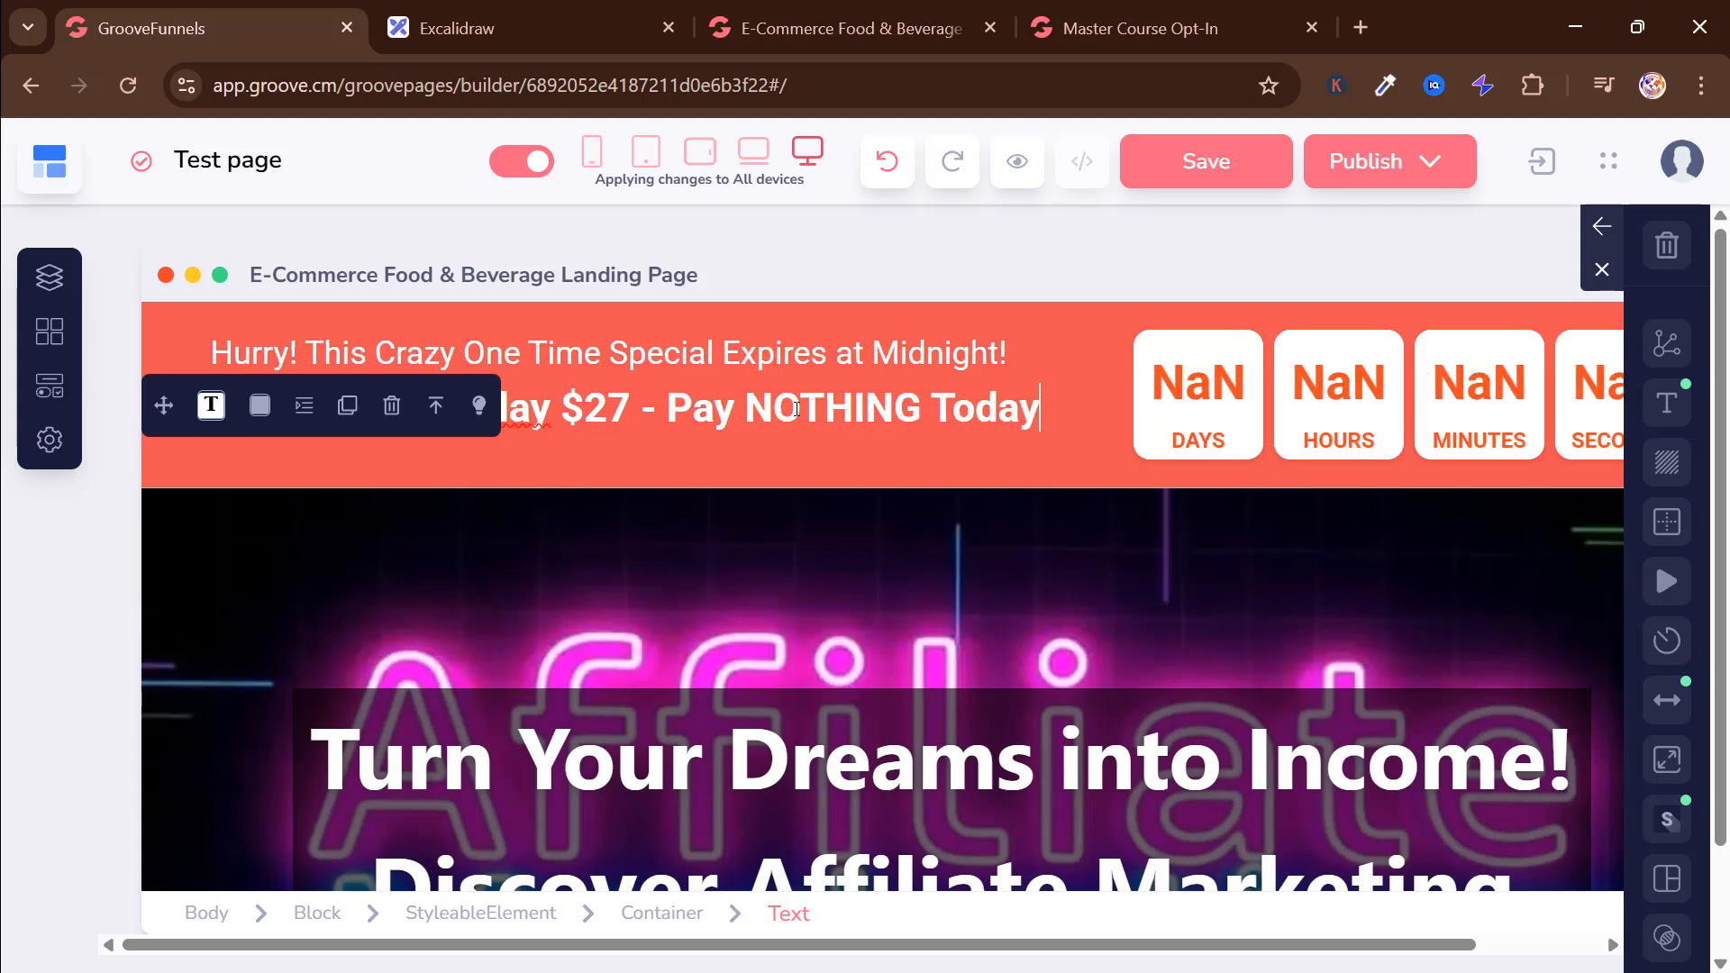
type("!")
Step: Apply strikethrough to "$27" in the countdown banner's bold line
key("Left")
key("Left")
key("Left")
key("Left")
key("Left")
key("Left")
key("Left")
key("Left")
key("Left")
key("Left")
key("Left")
key("Left")
key("Left")
key("Left")
key("Left")
key("Left")
key("Left")
key("Left")
key("Left")
key("Left")
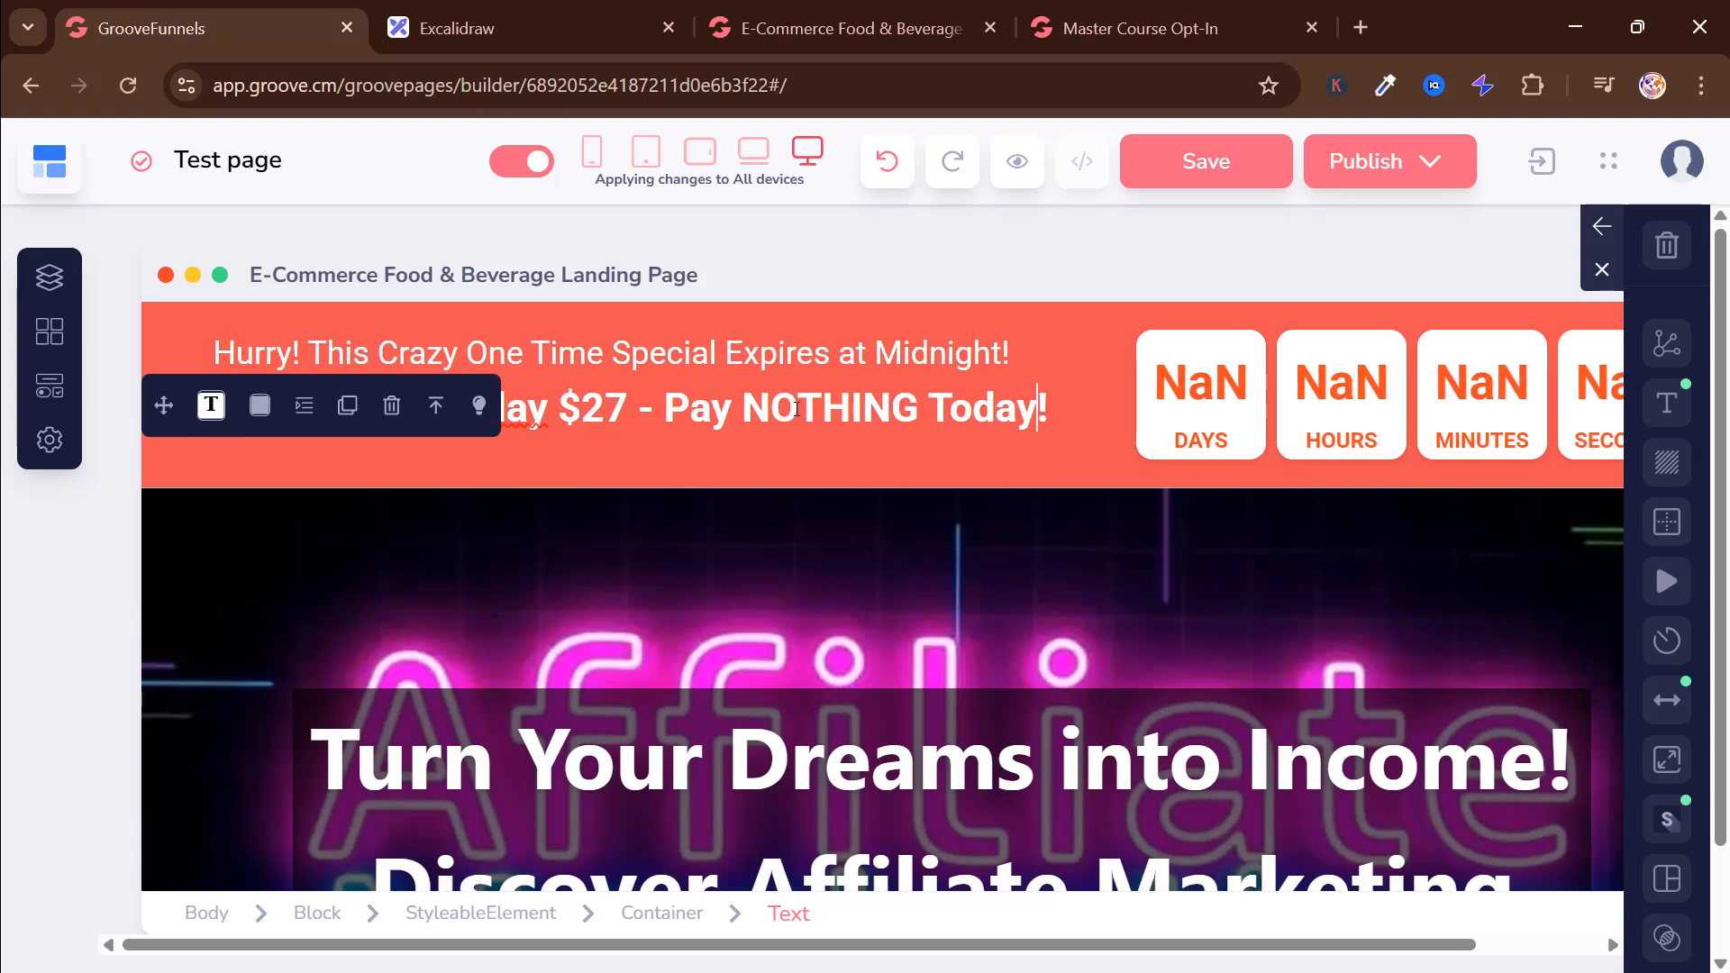
key("Right")
key("Right")
key("Right")
key("shift+Left")
key("shift+Left")
key("shift+Left")
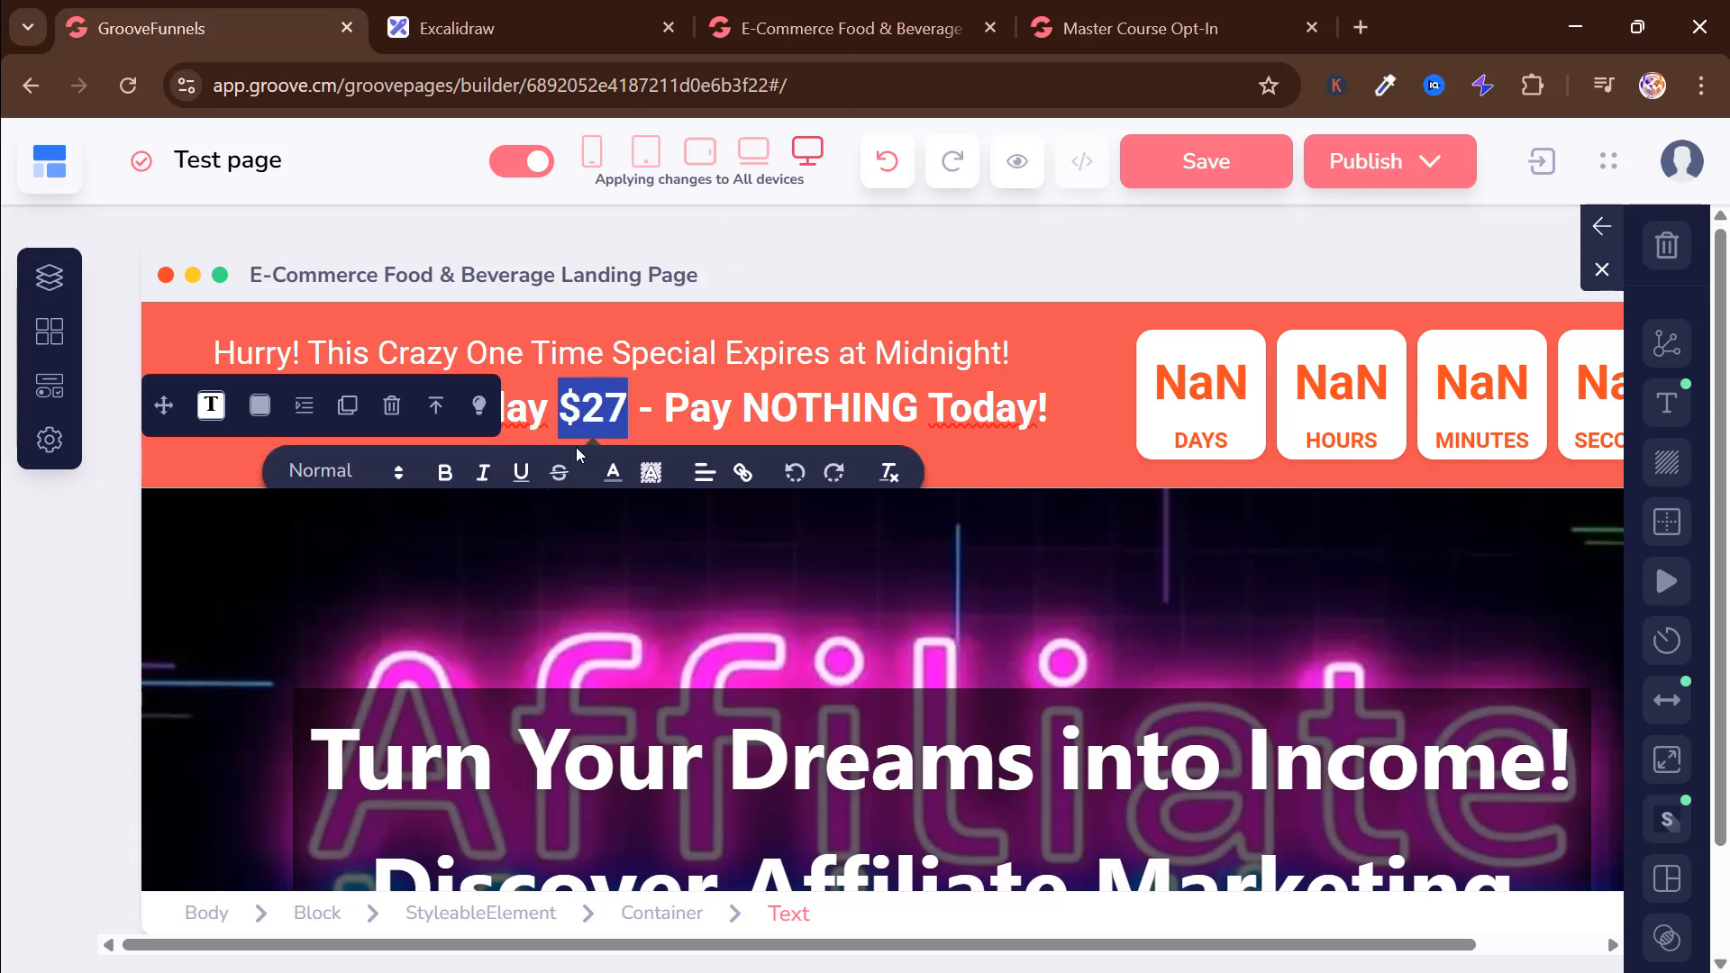
left_click(560, 473)
Step: Delete the first "Pay NOTHING Today" so the bold line reads "$27 - Pay NOTHING Today!"
left_click(550, 408)
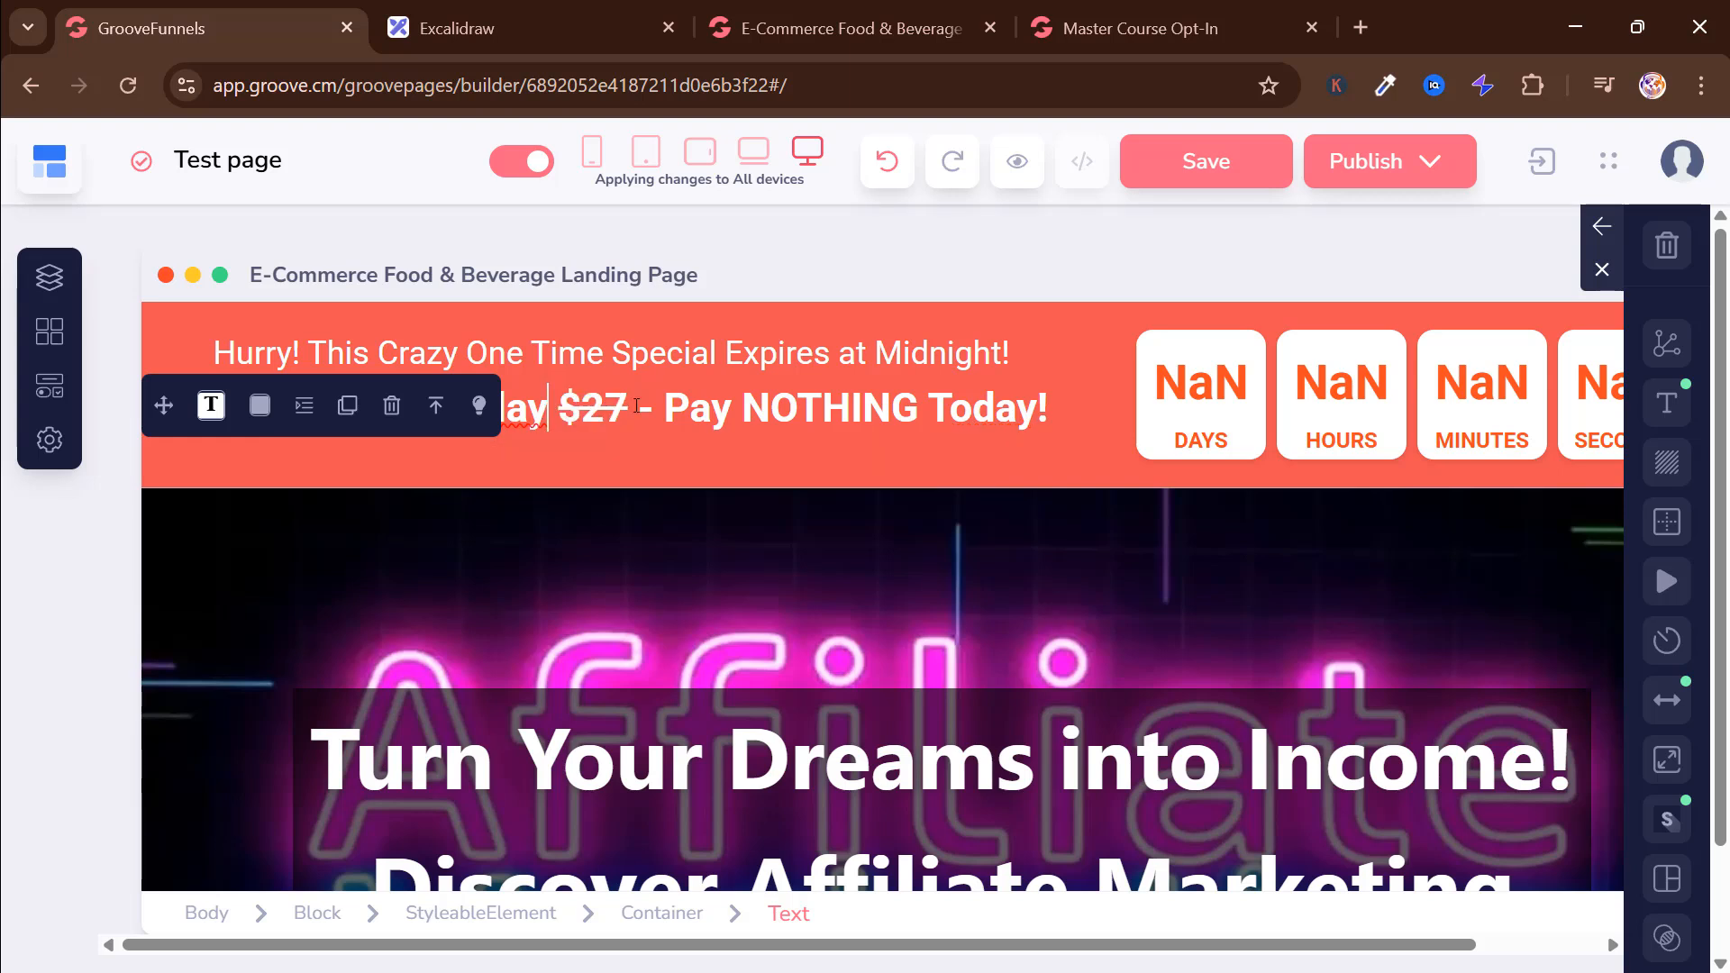
key("Delete")
key("Delete")
key("Delete")
key("Delete")
key("Delete")
key("Delete")
key("Delete")
key("Delete")
key("Delete")
key("Delete")
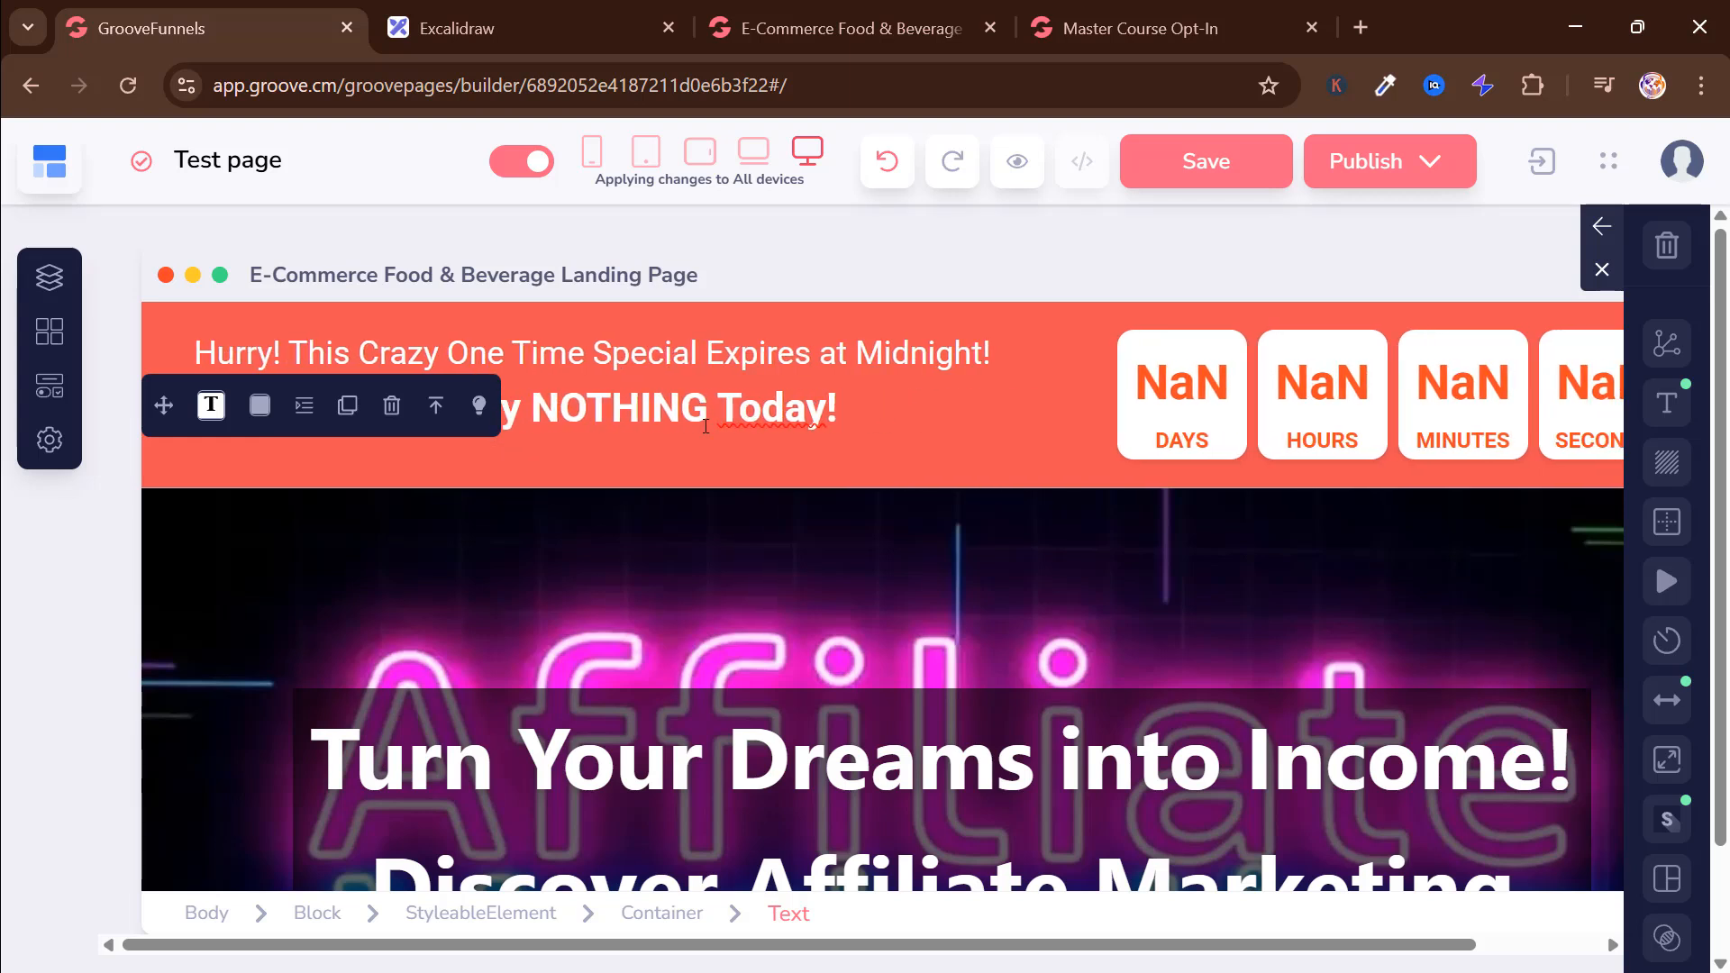
Step: Replace "at Midnight!" with "Soon" in the banner's first line, comparing the wording with the finished page's preview
left_click(1018, 334)
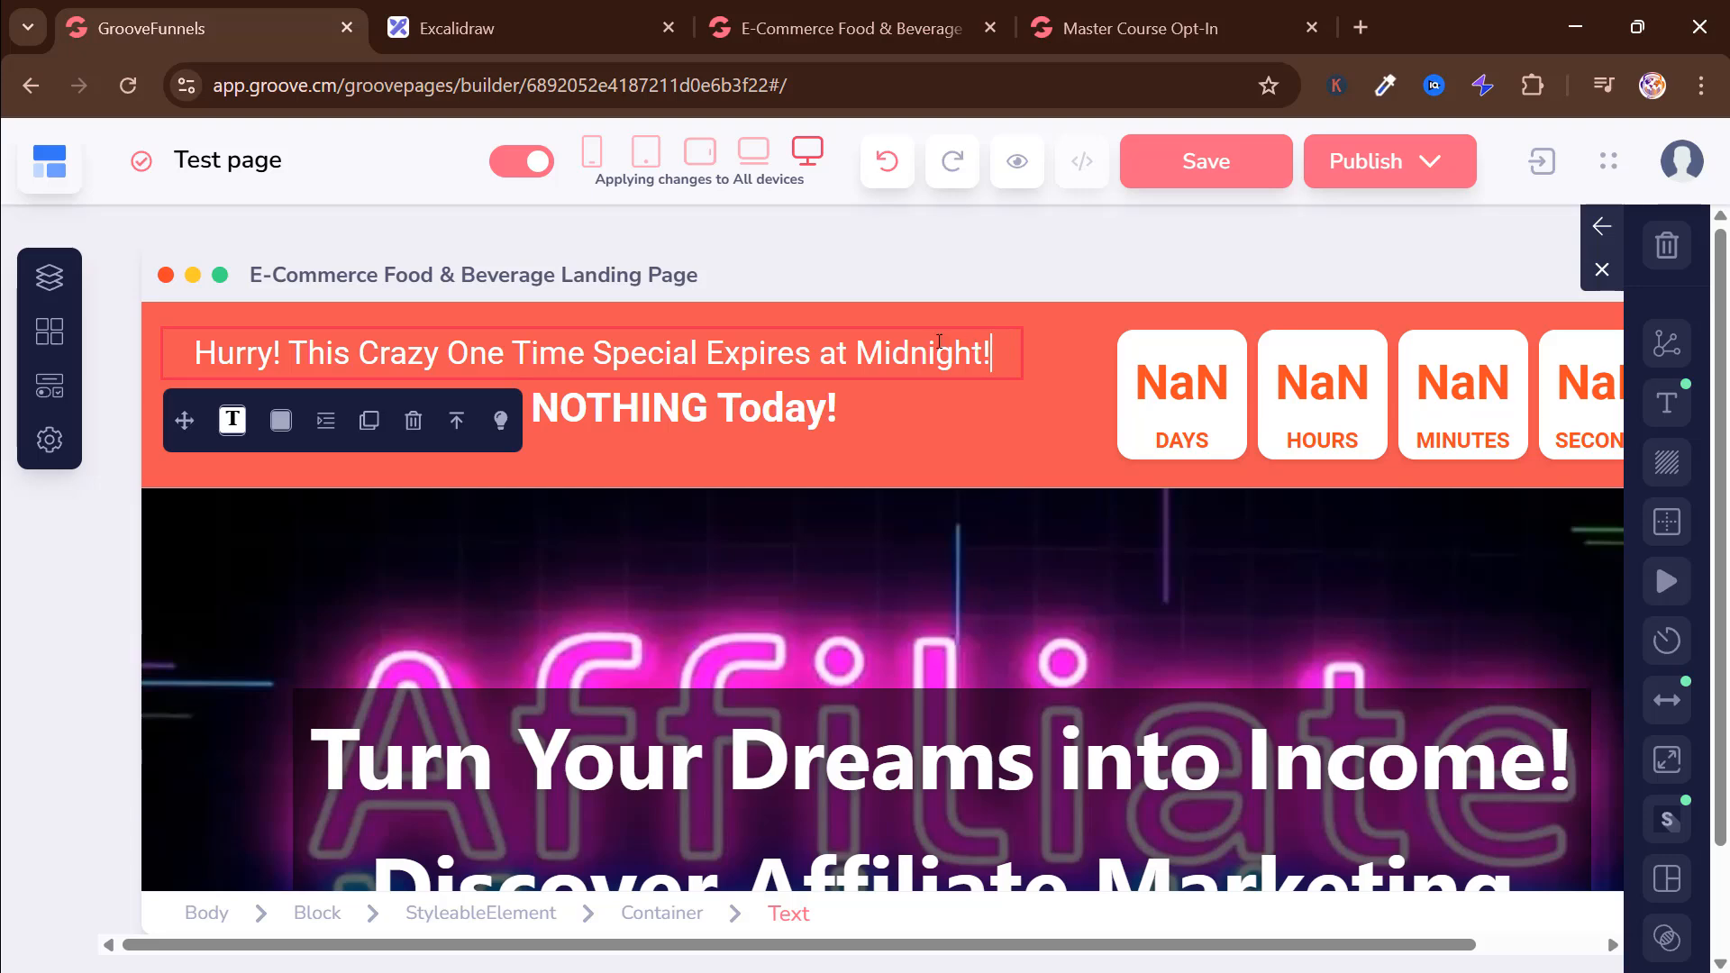
key("BackSpace")
key("BackSpace")
key("BackSpace")
key("BackSpace")
key("BackSpace")
key("BackSpace")
key("BackSpace")
key("BackSpace")
key("BackSpace")
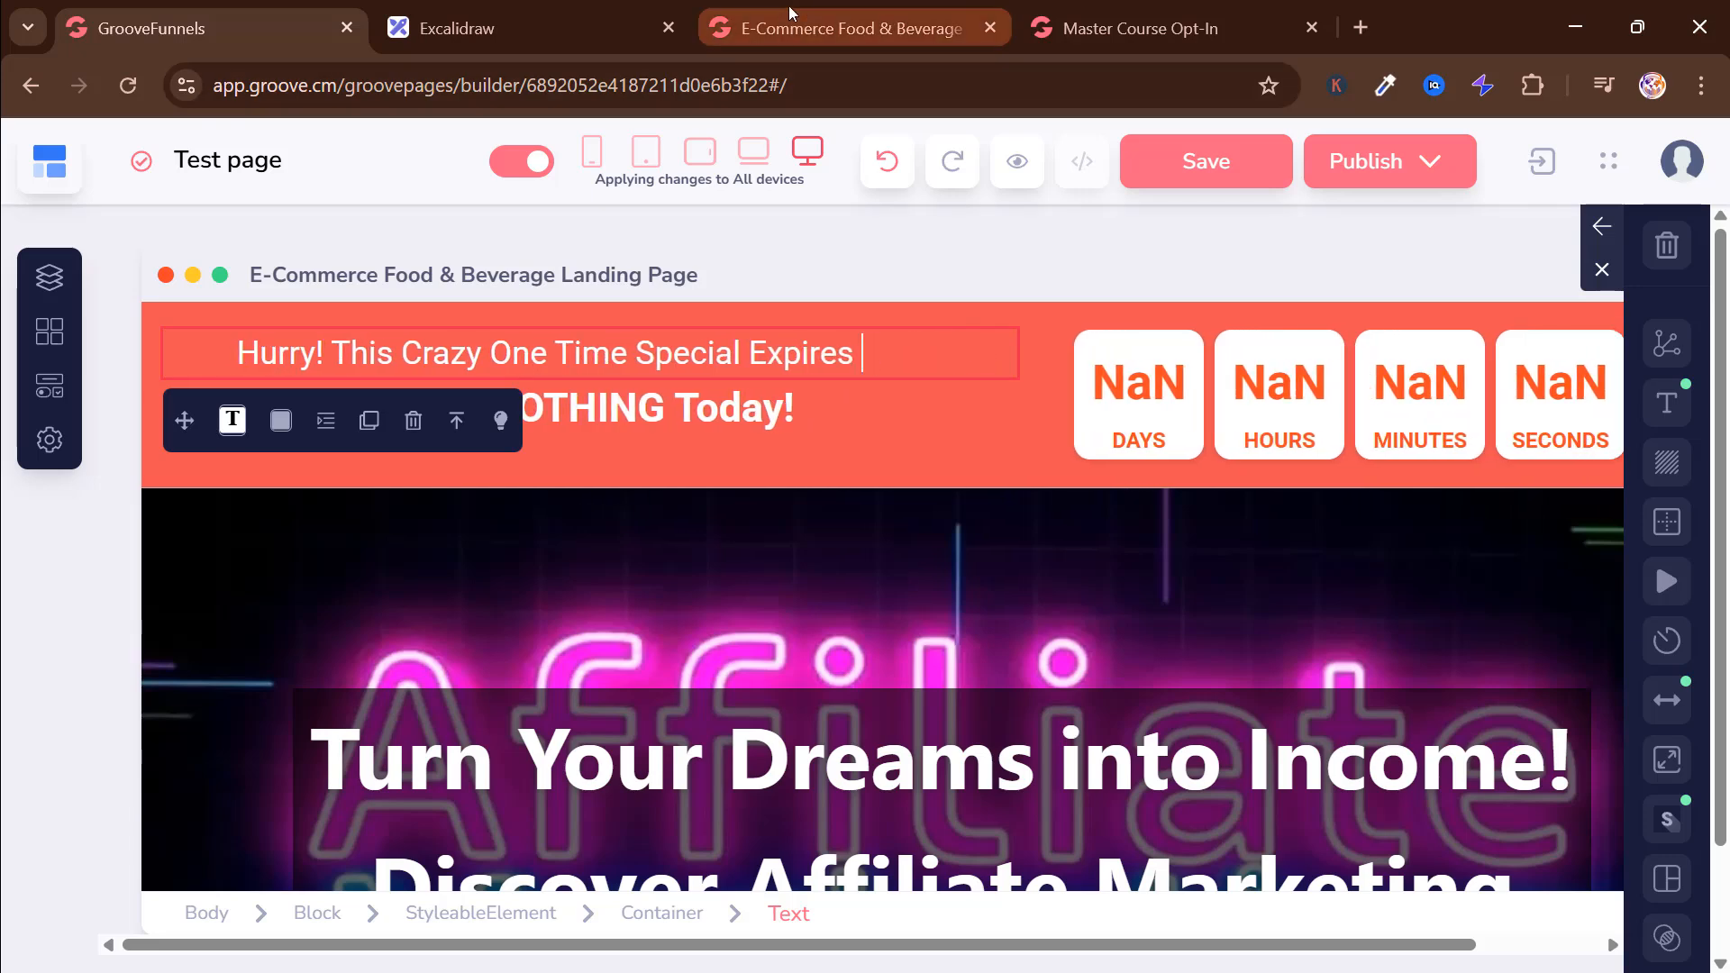
left_click(787, 20)
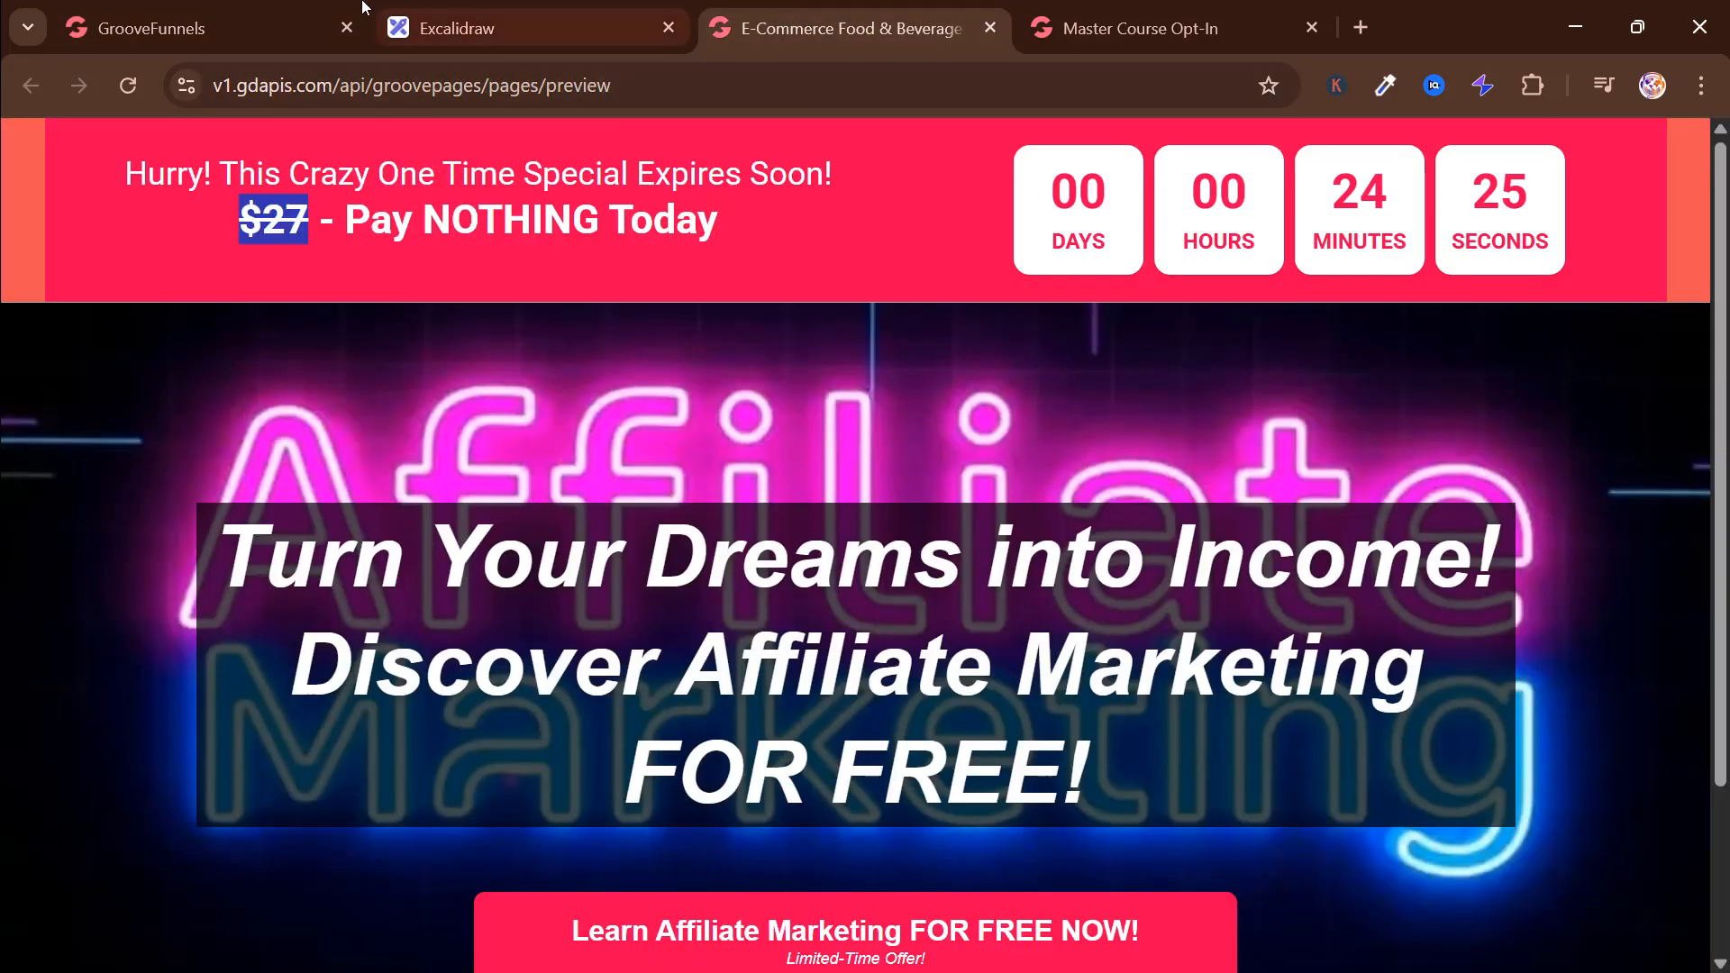
left_click(208, 28)
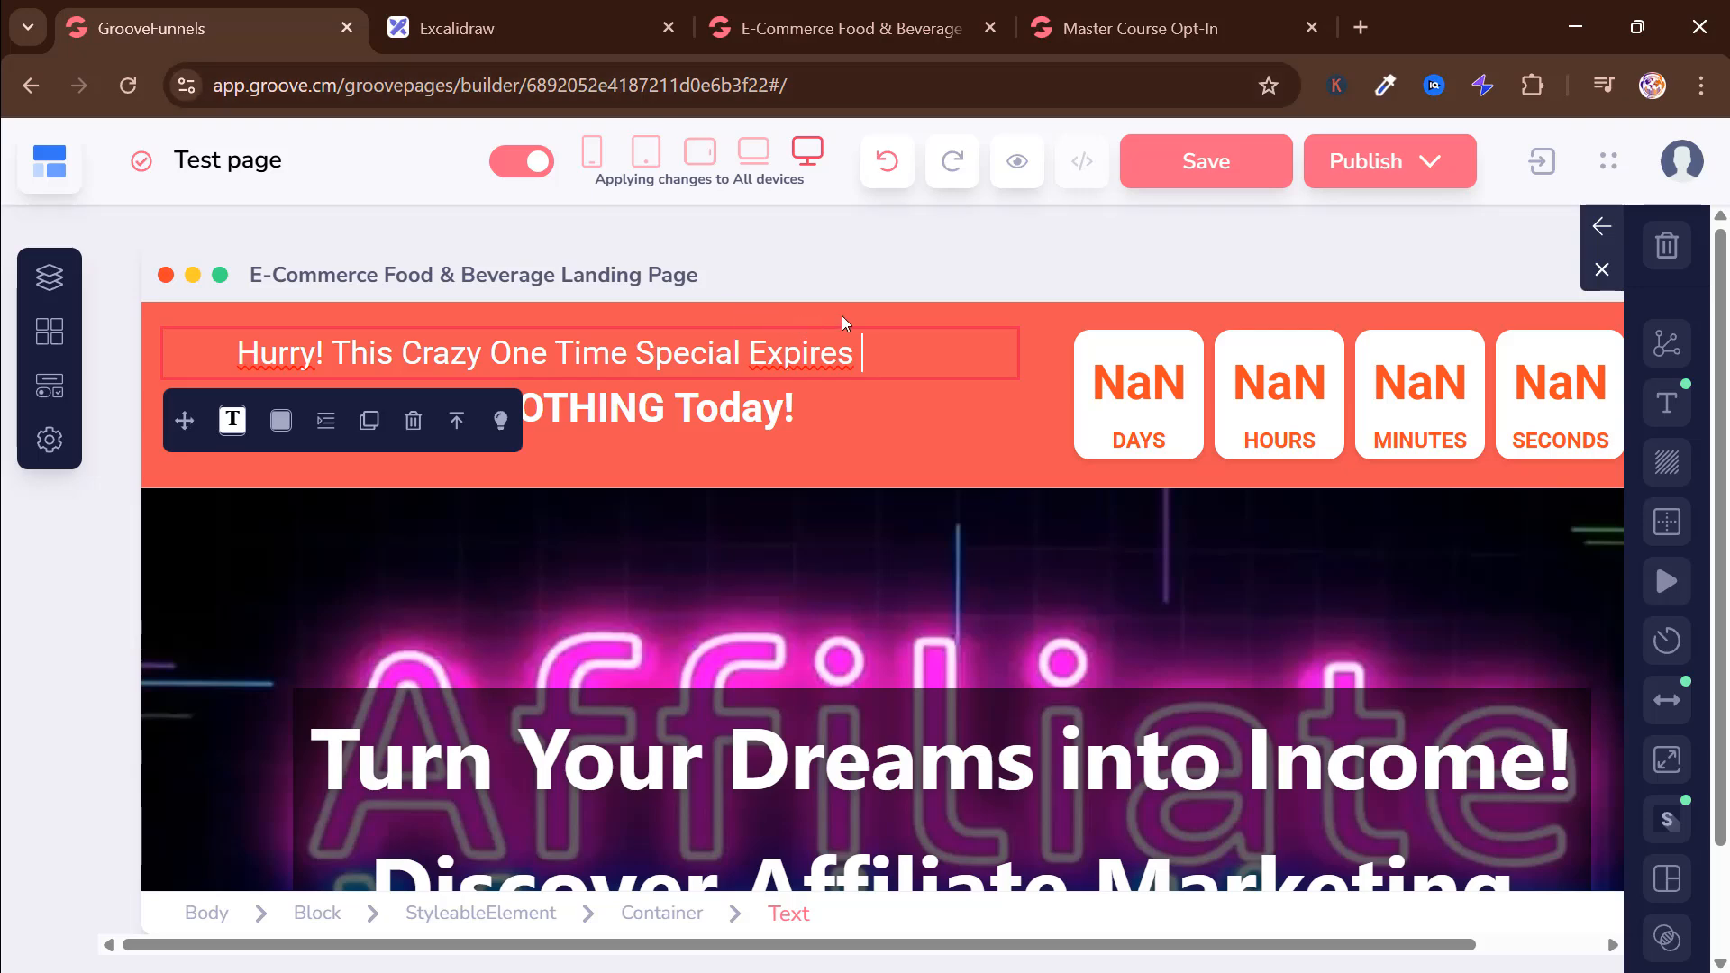
type("Soon")
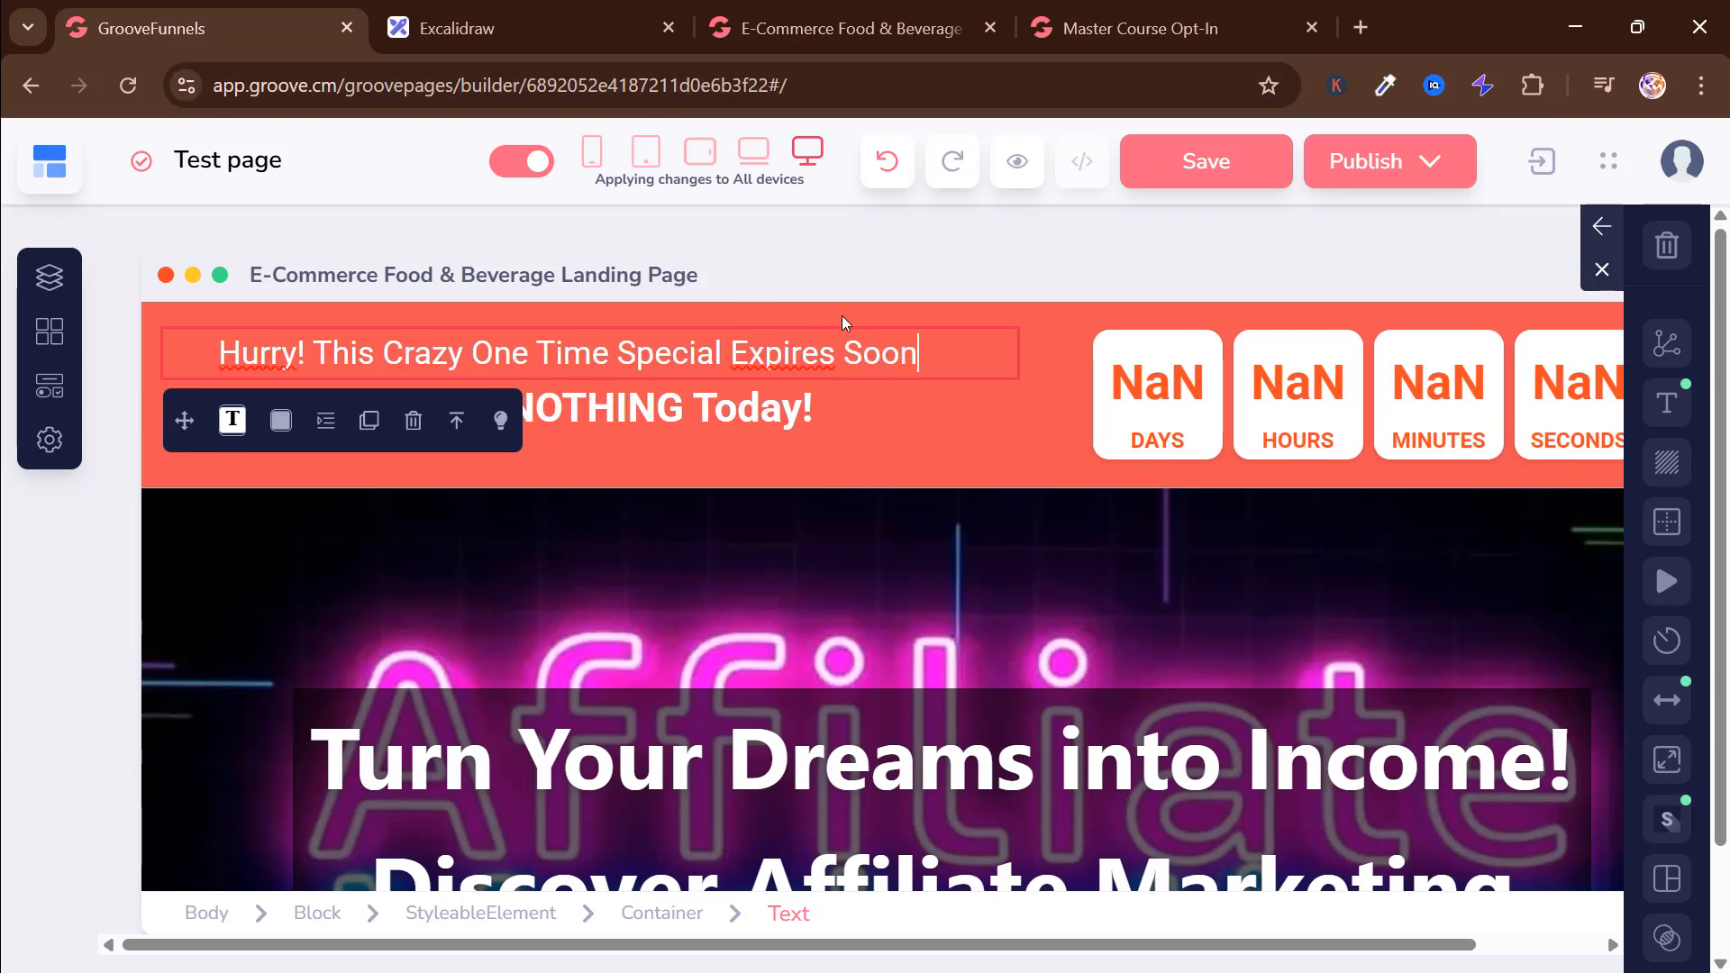
left_click(814, 13)
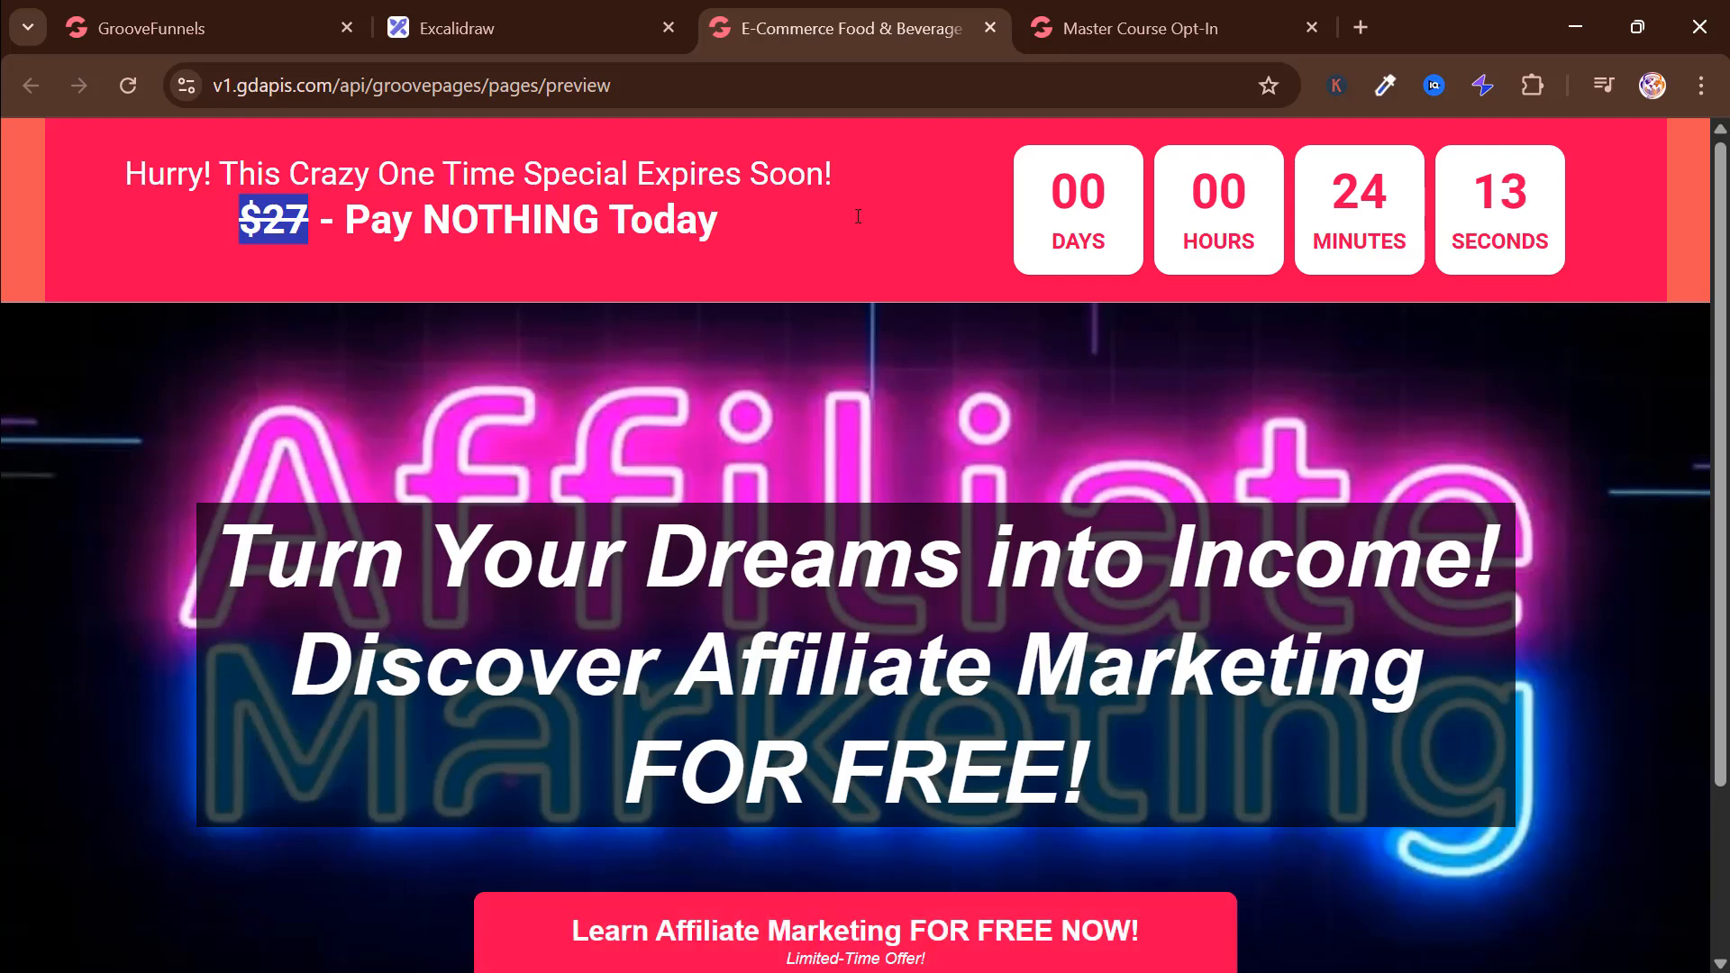
Step: Return to the page builder, copy hex colour #f60151 from the SHOP HEALTHY DRINKS button's fill, and reapply it there
left_click(152, 27)
scroll(1105, 560, "down", 6)
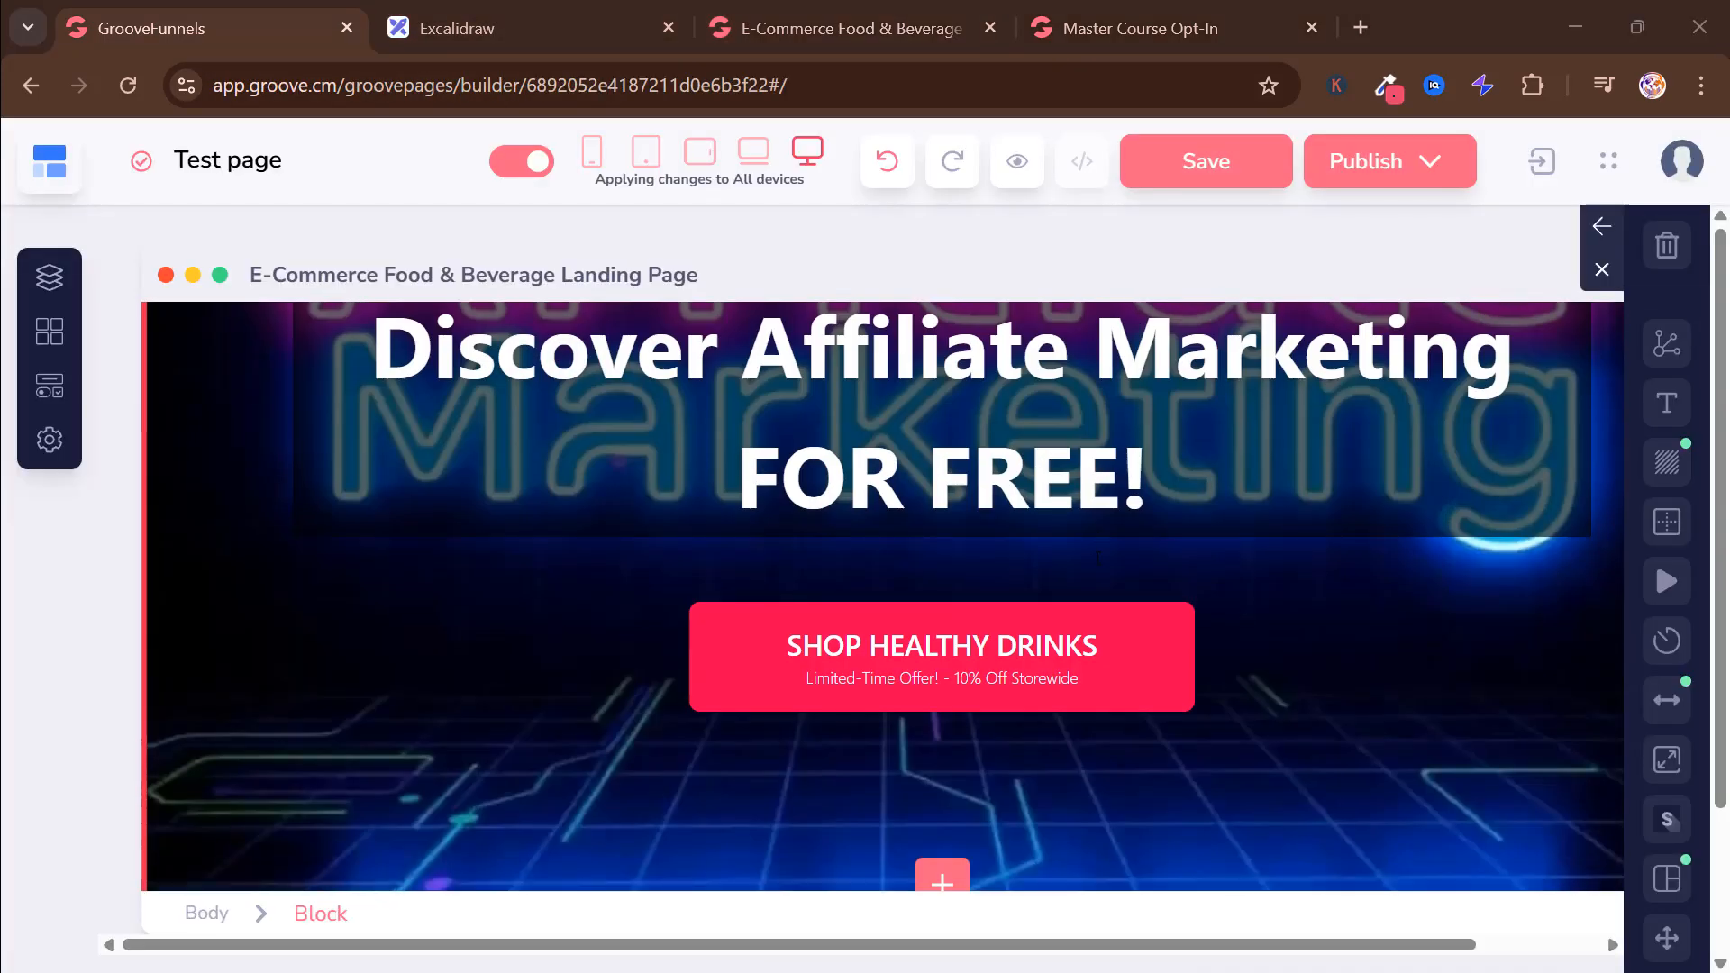
left_click(1143, 622)
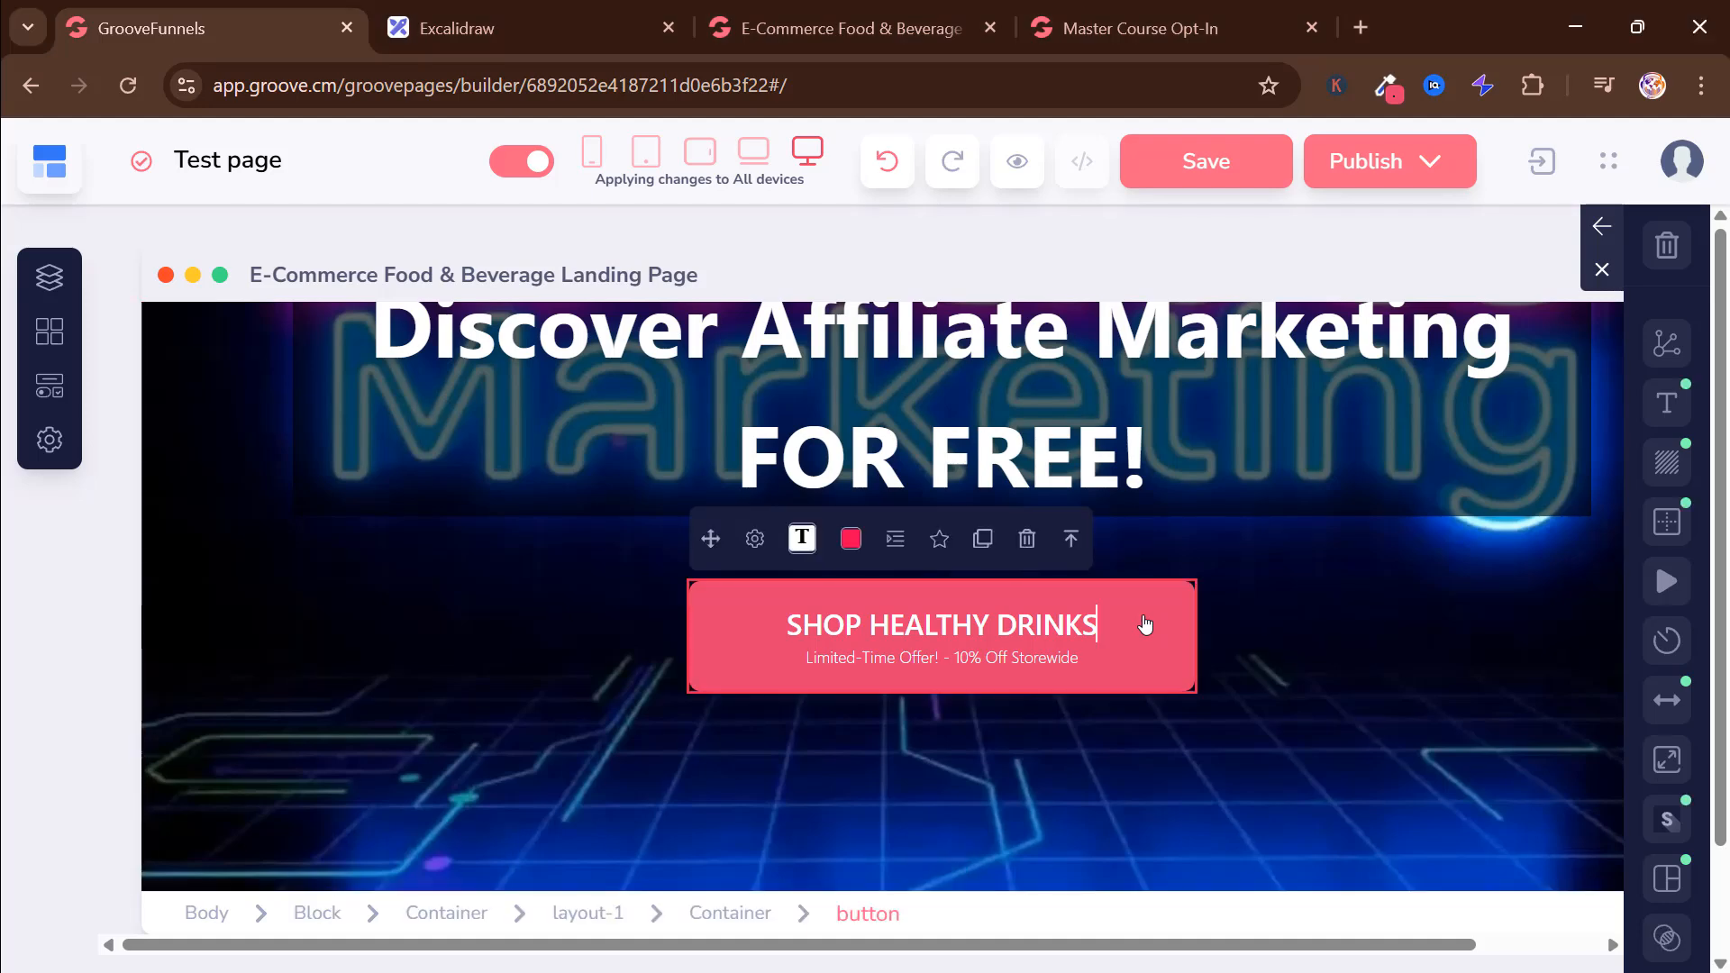
left_click(850, 539)
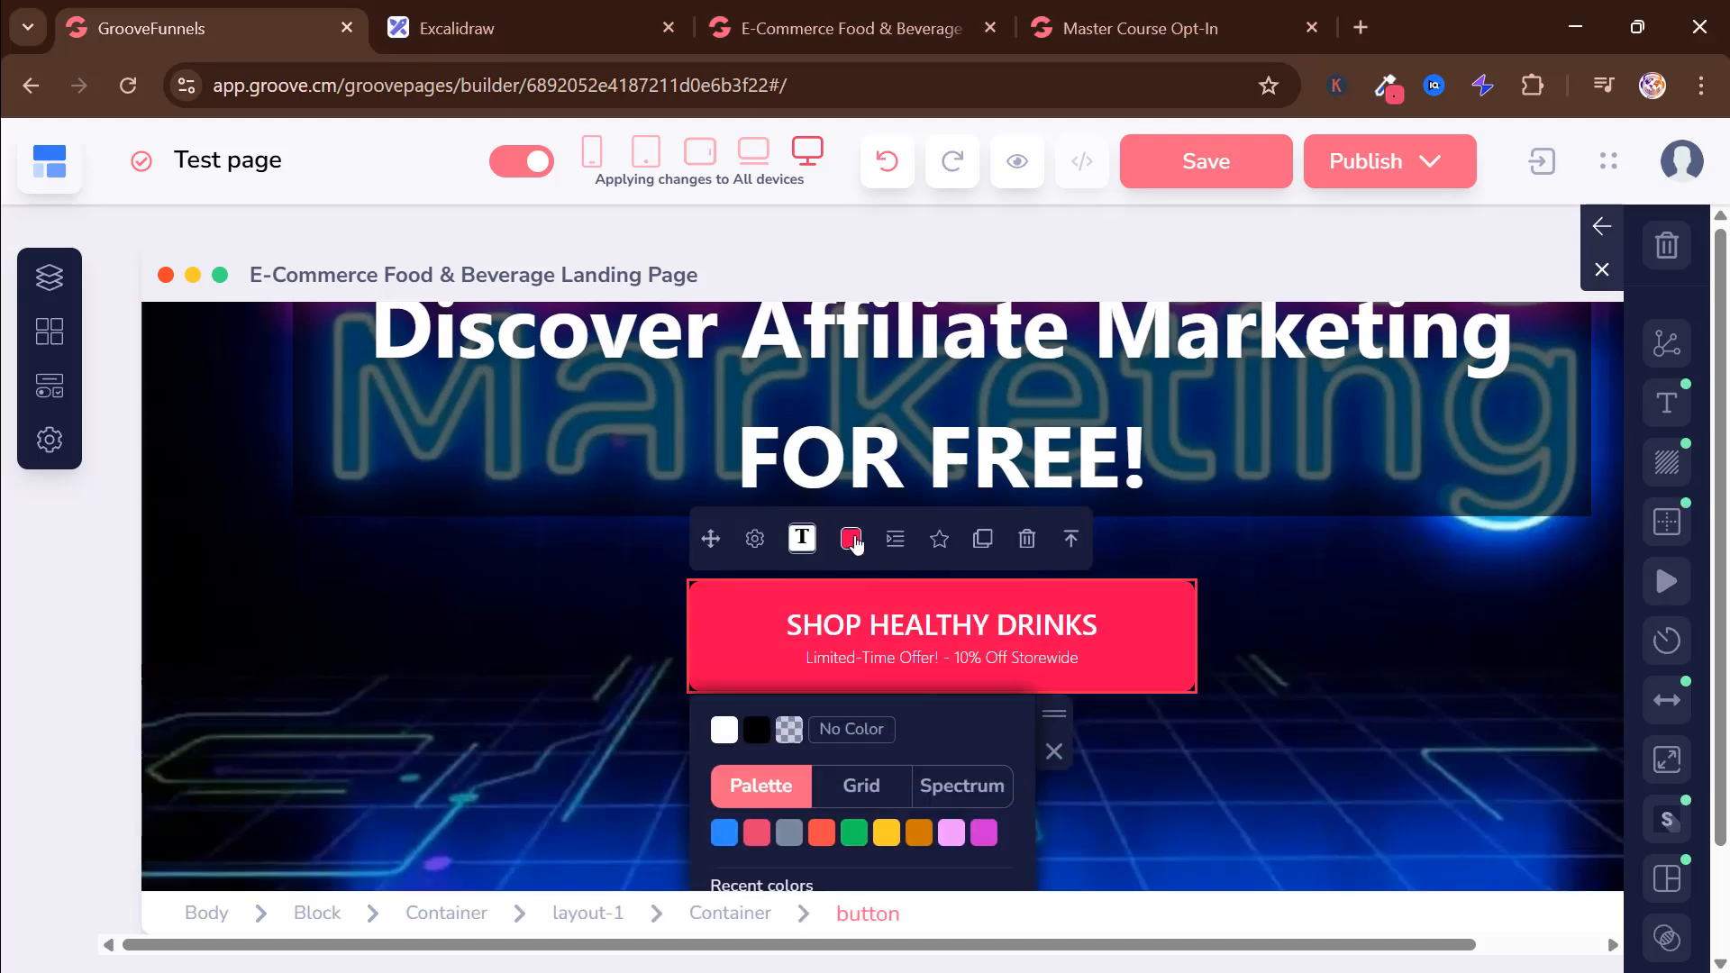
scroll(860, 632, "down", 1)
scroll(860, 631, "down", 4)
scroll(1043, 692, "down", 4)
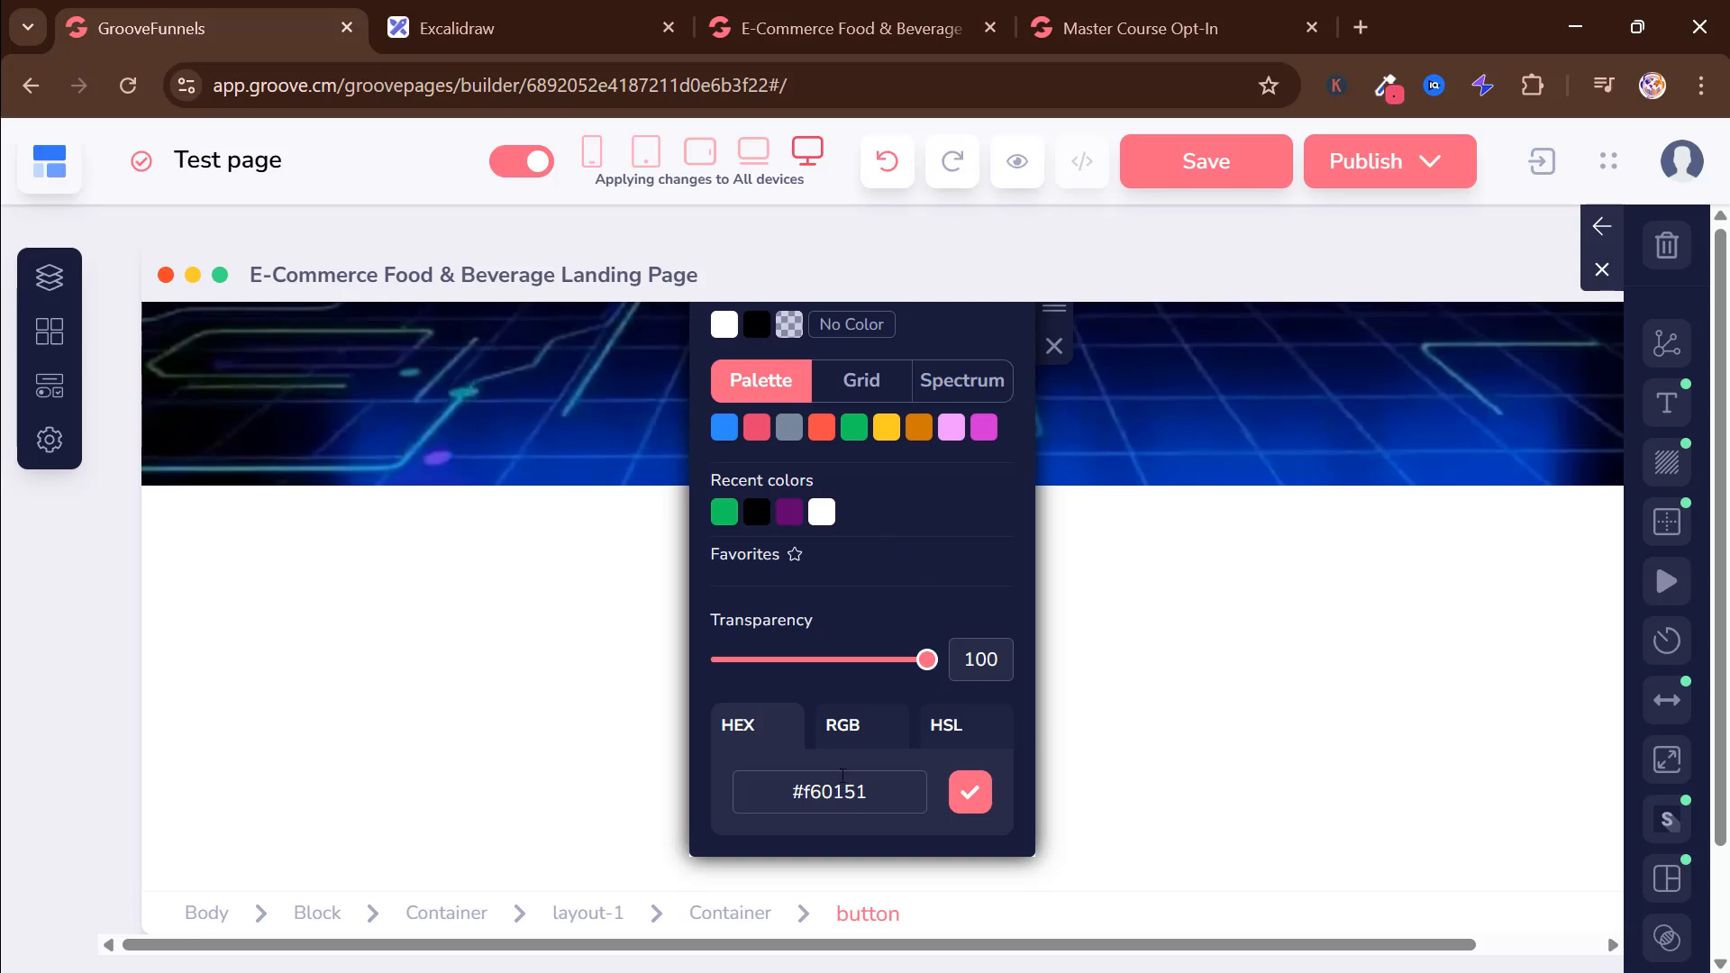
double_click(849, 801)
left_click_drag(866, 793, 821, 780)
left_click(969, 795)
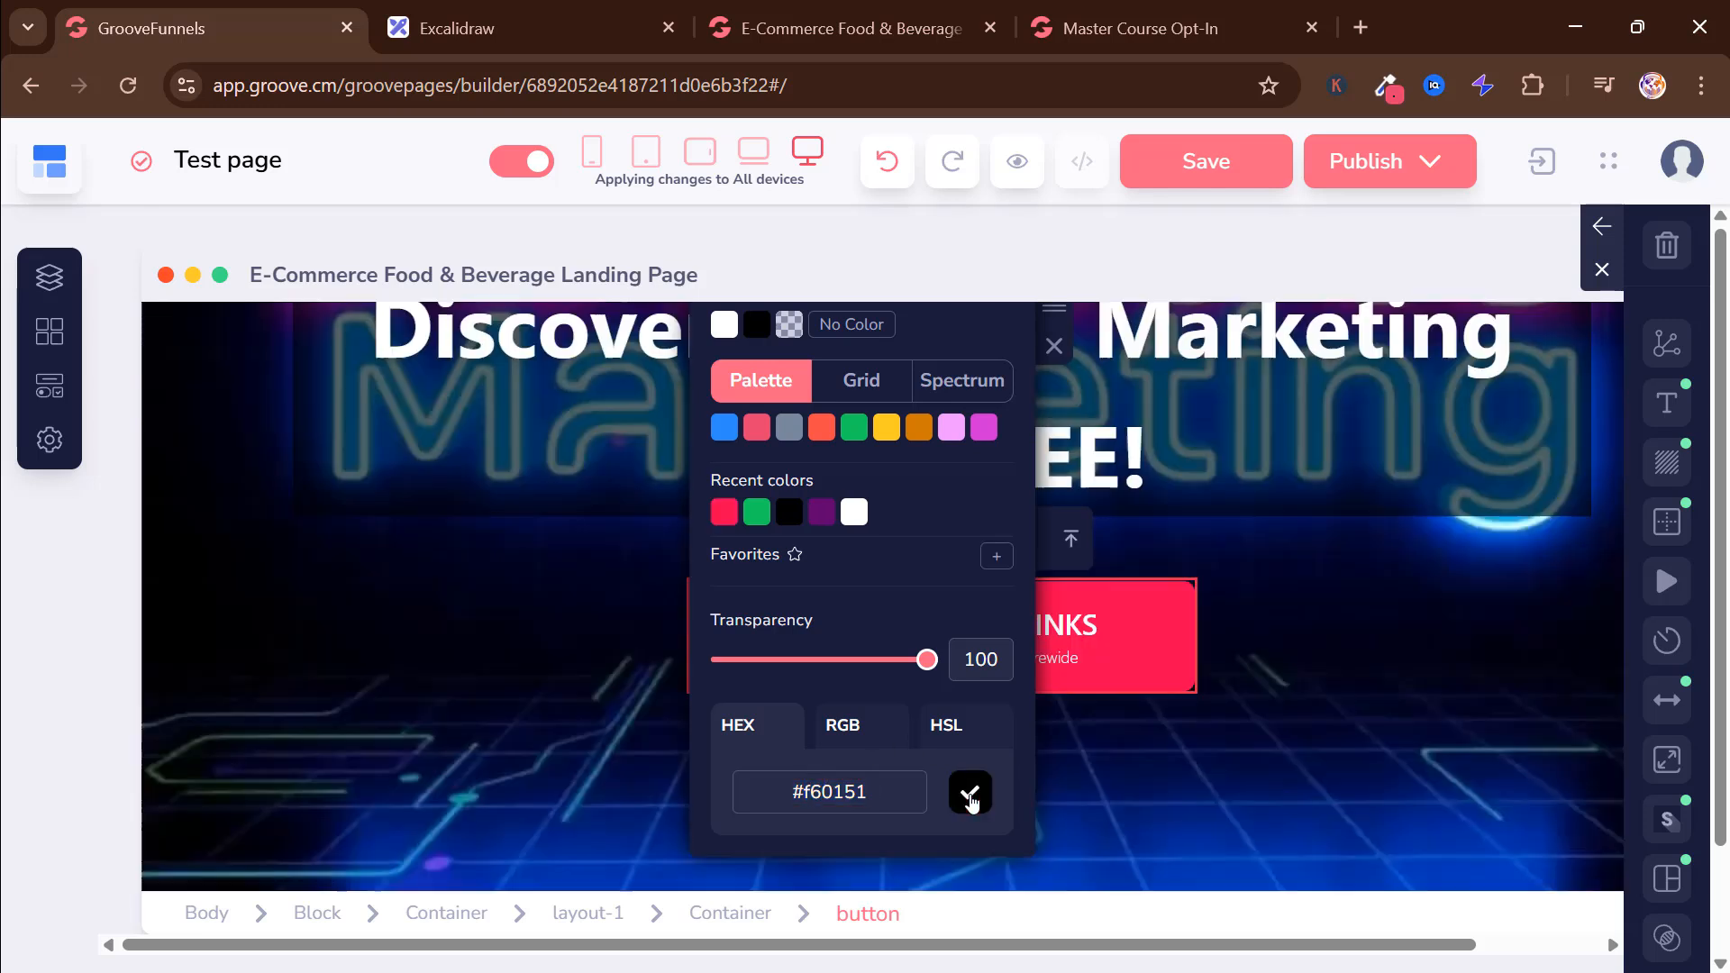
left_click(1420, 498)
Step: Set the countdown banner block's background colour to #f60151
scroll(956, 432, "up", 6)
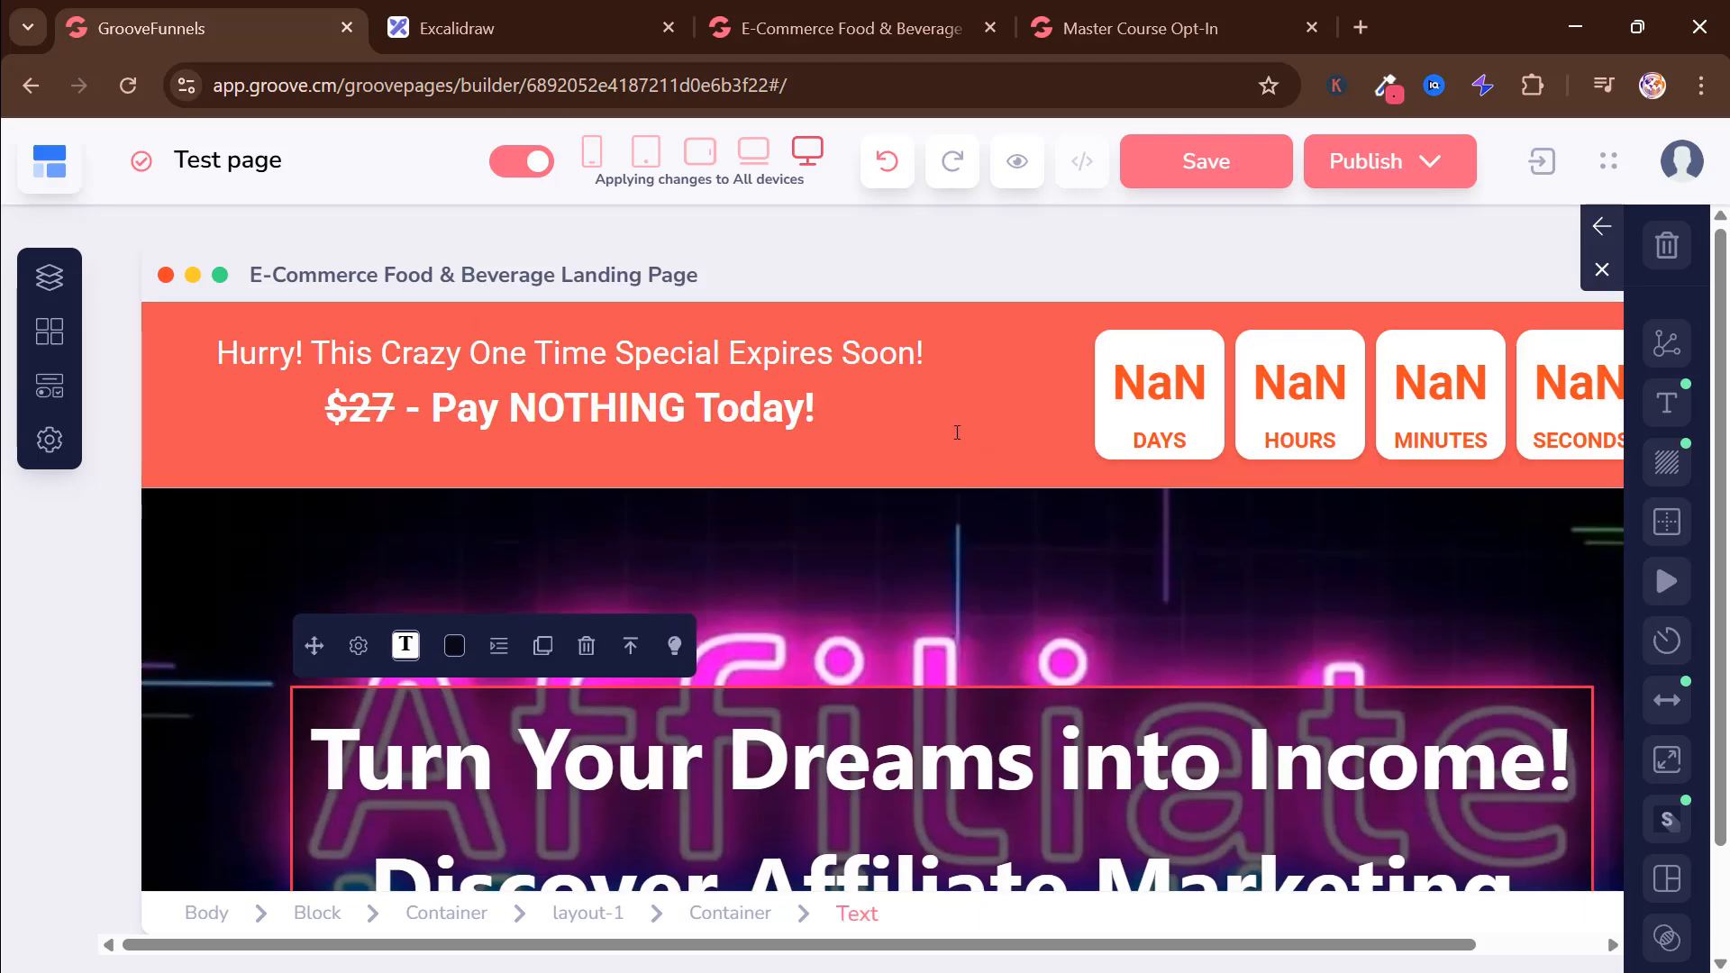
left_click(975, 336)
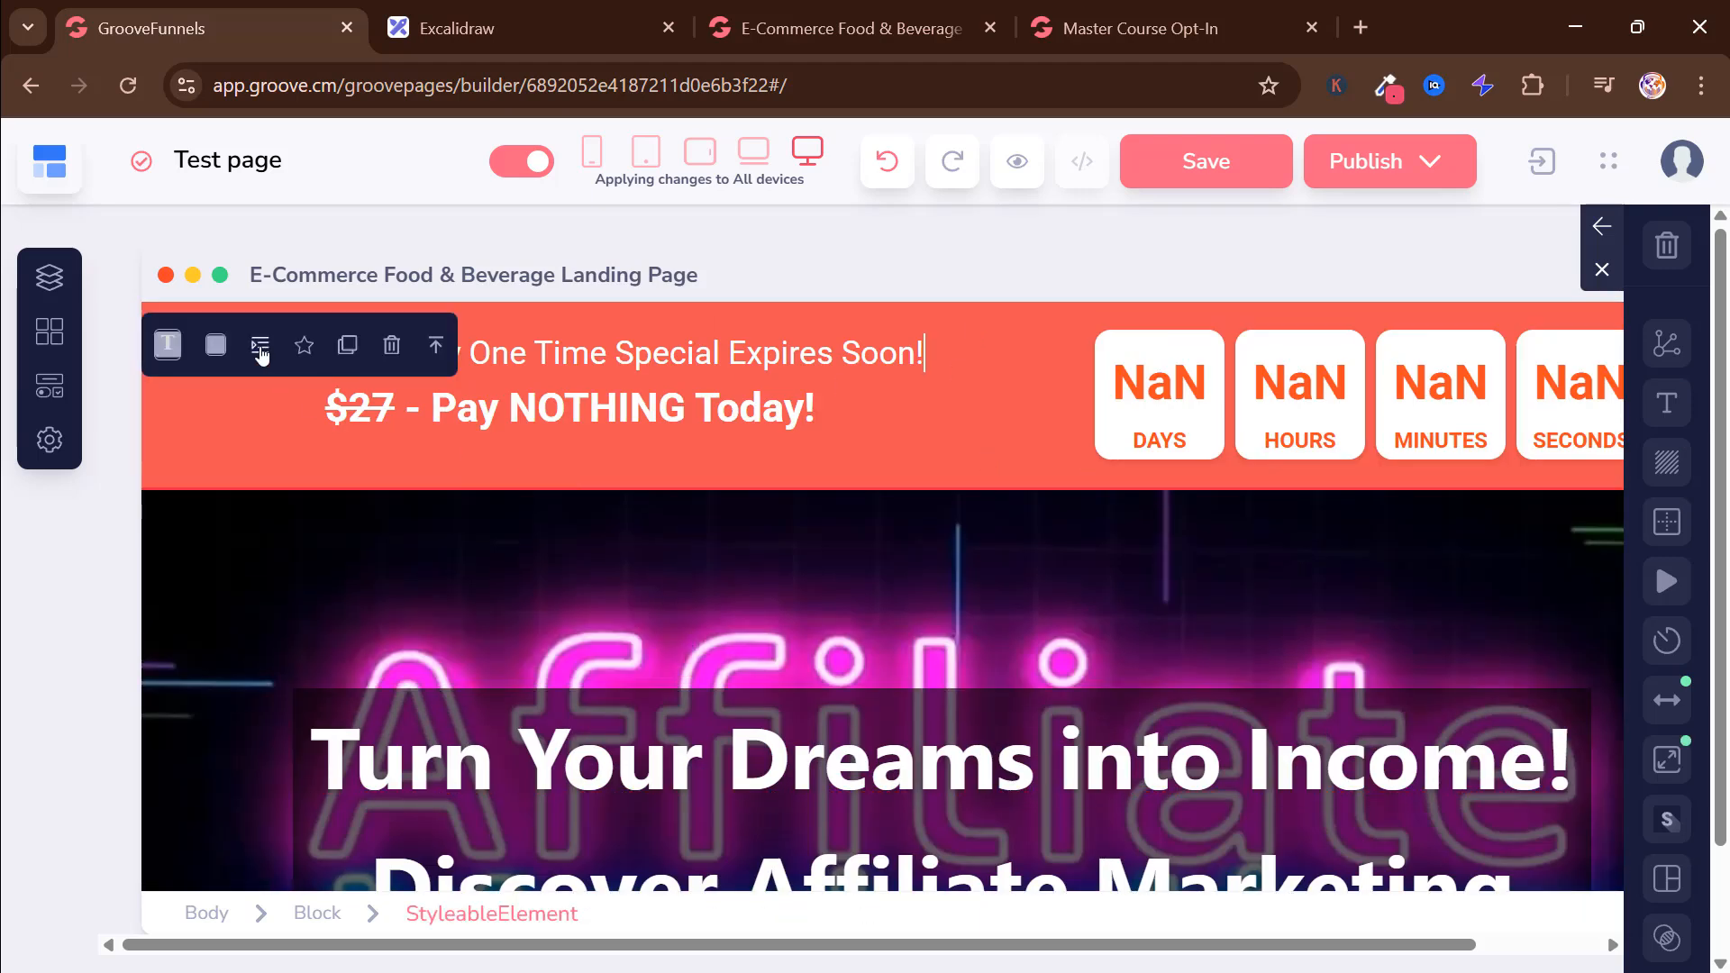
left_click(215, 344)
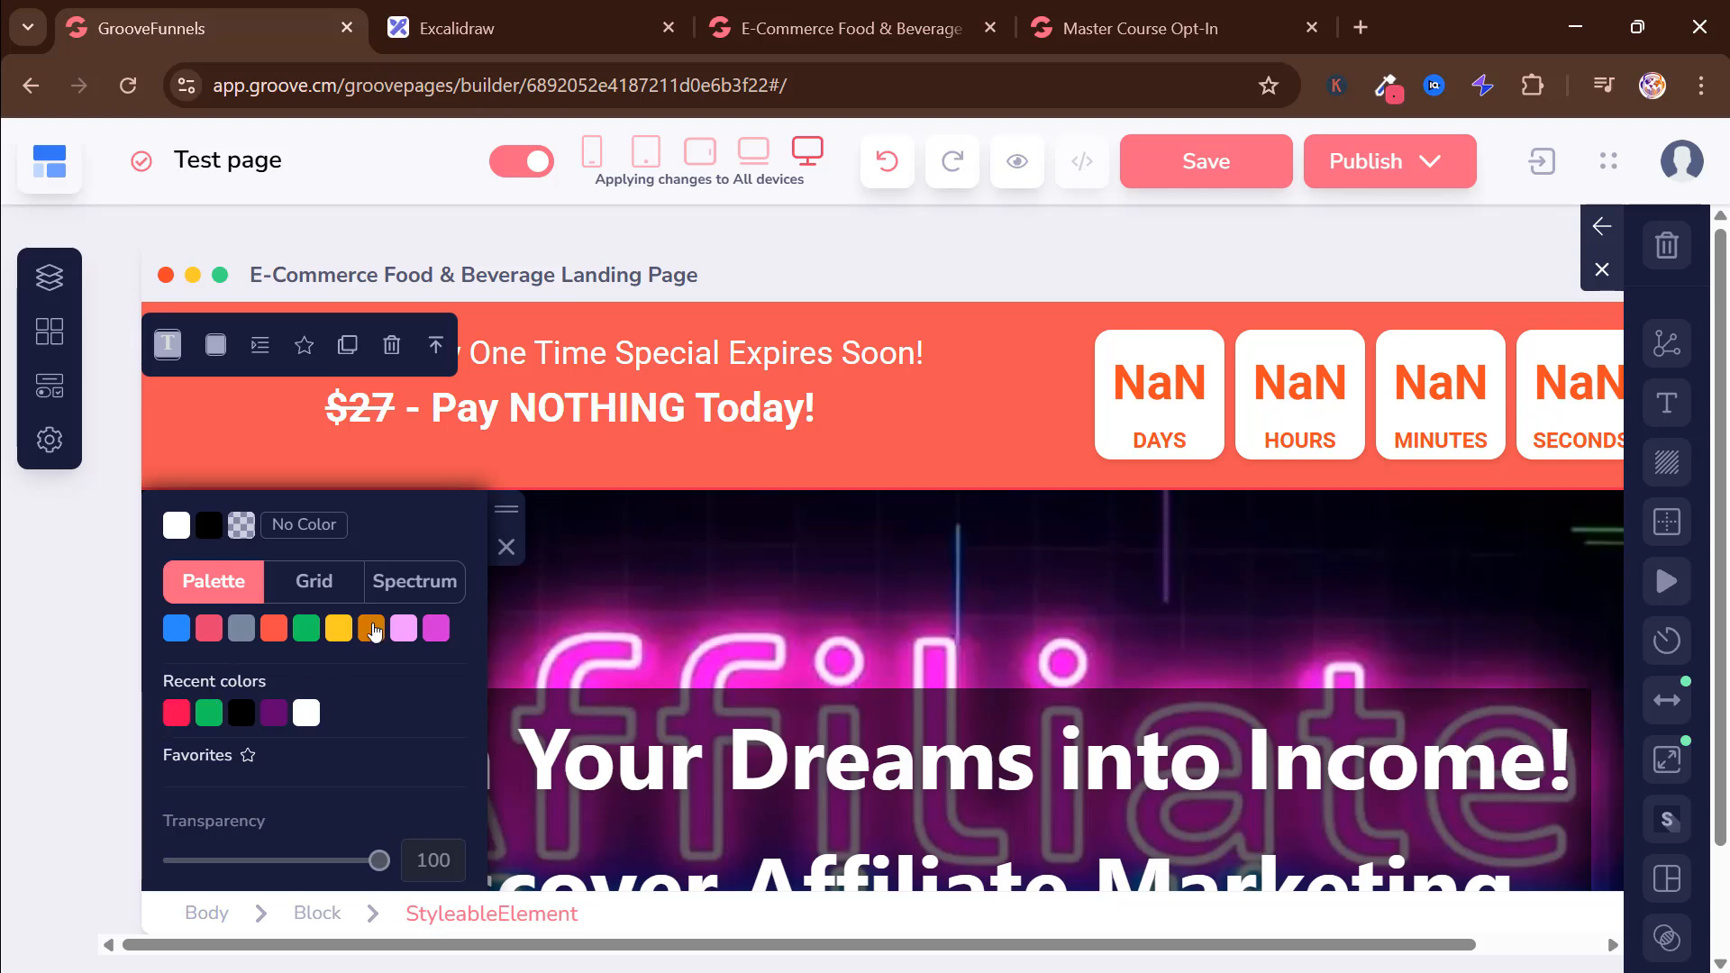
left_click(505, 509)
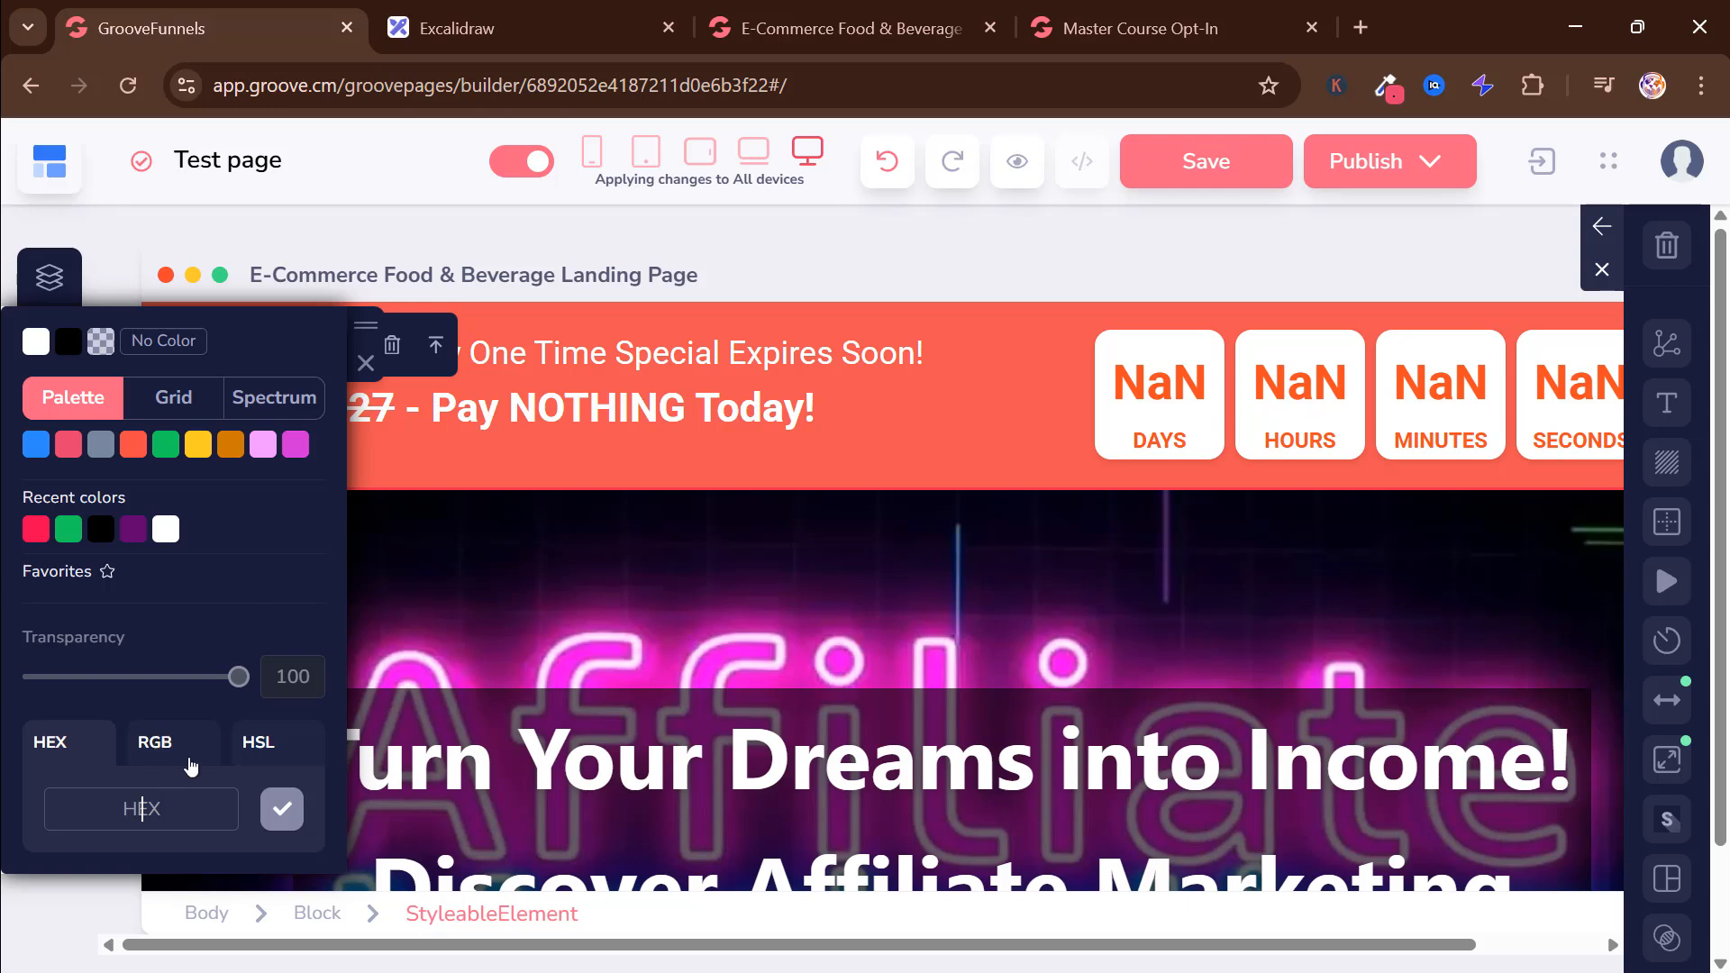
type("f60153")
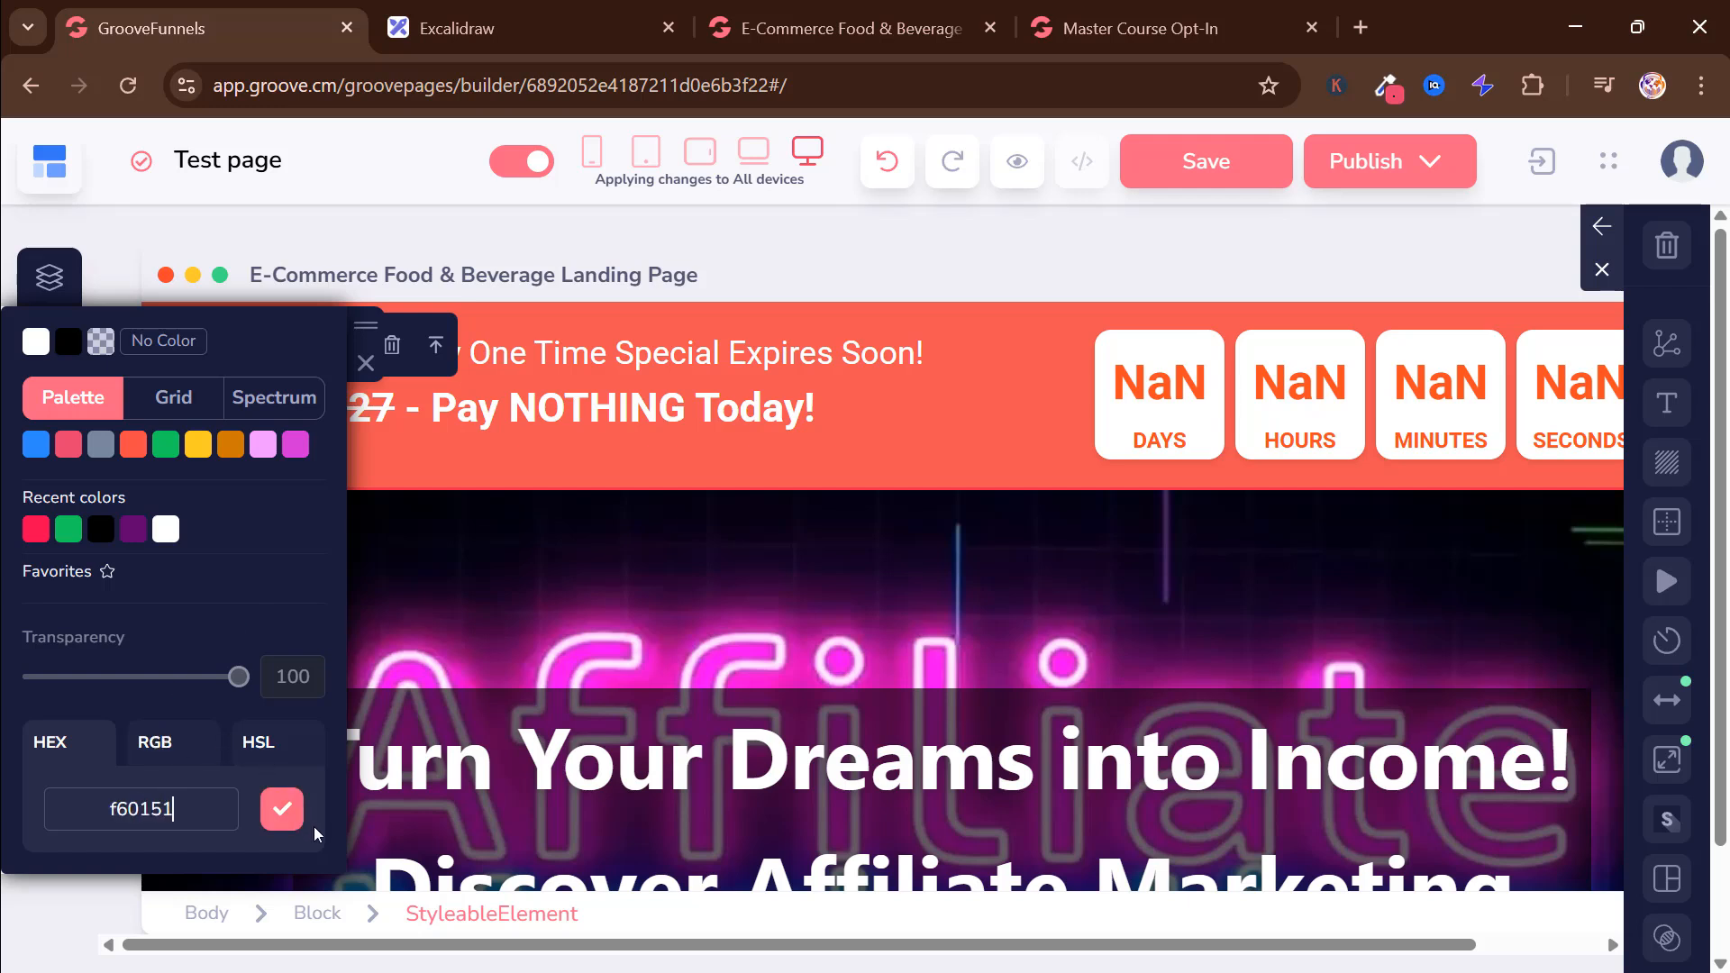
left_click(288, 819)
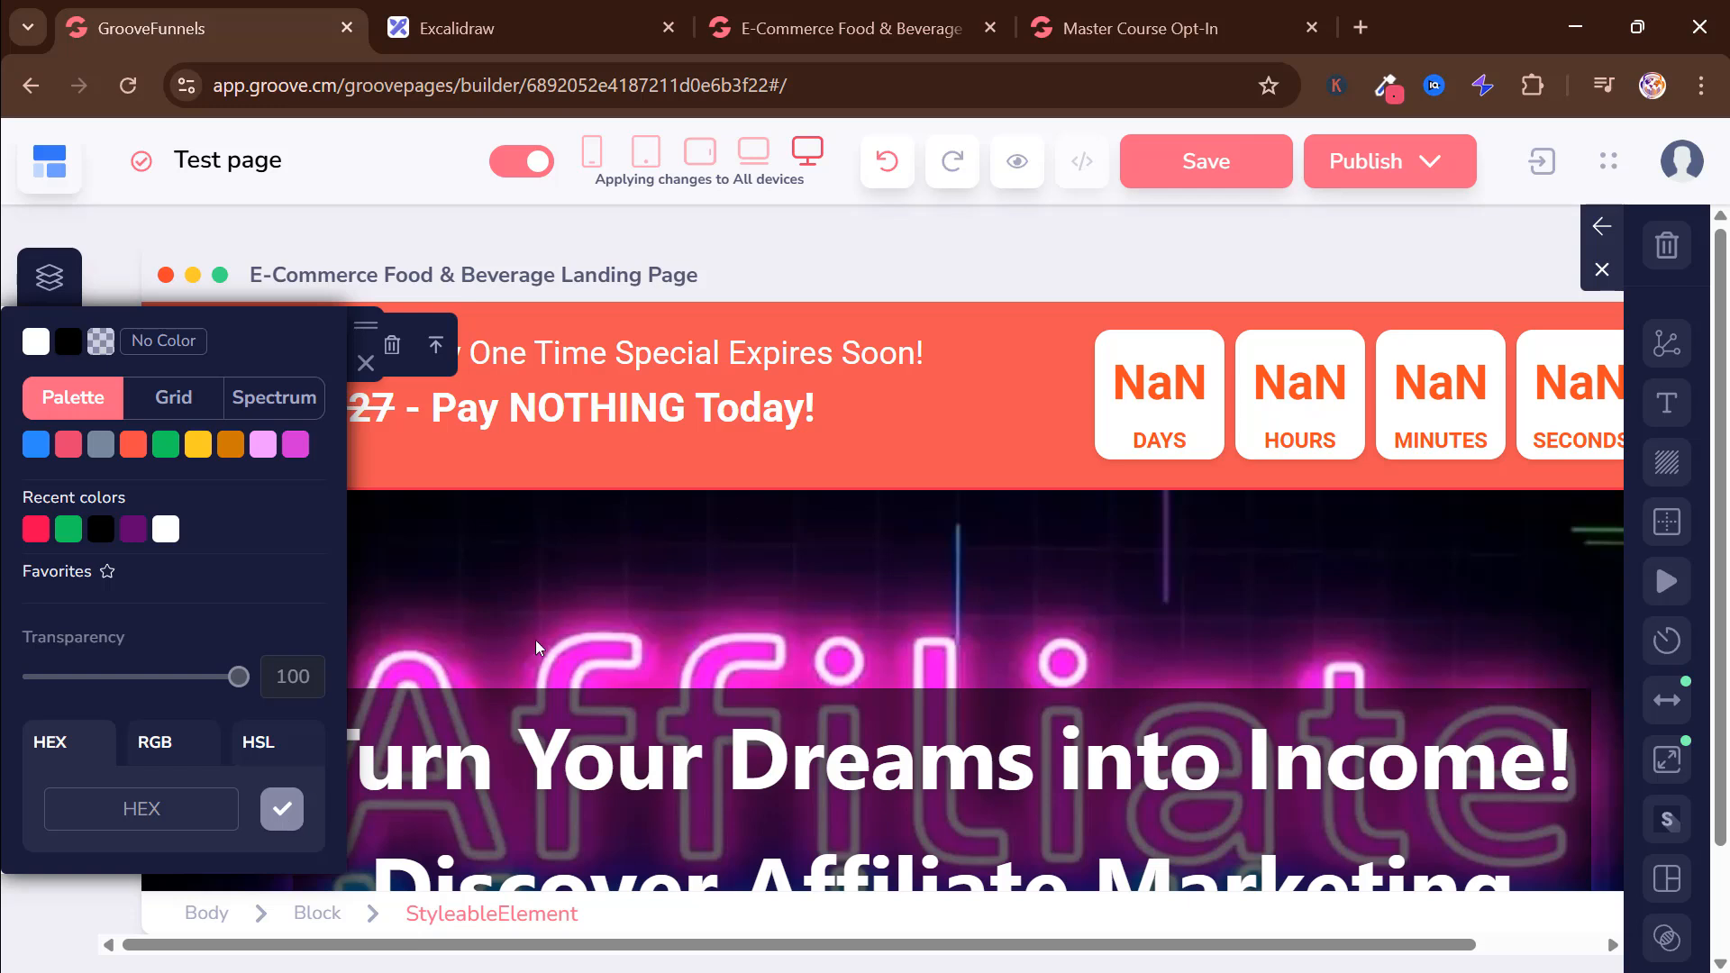
left_click(31, 536)
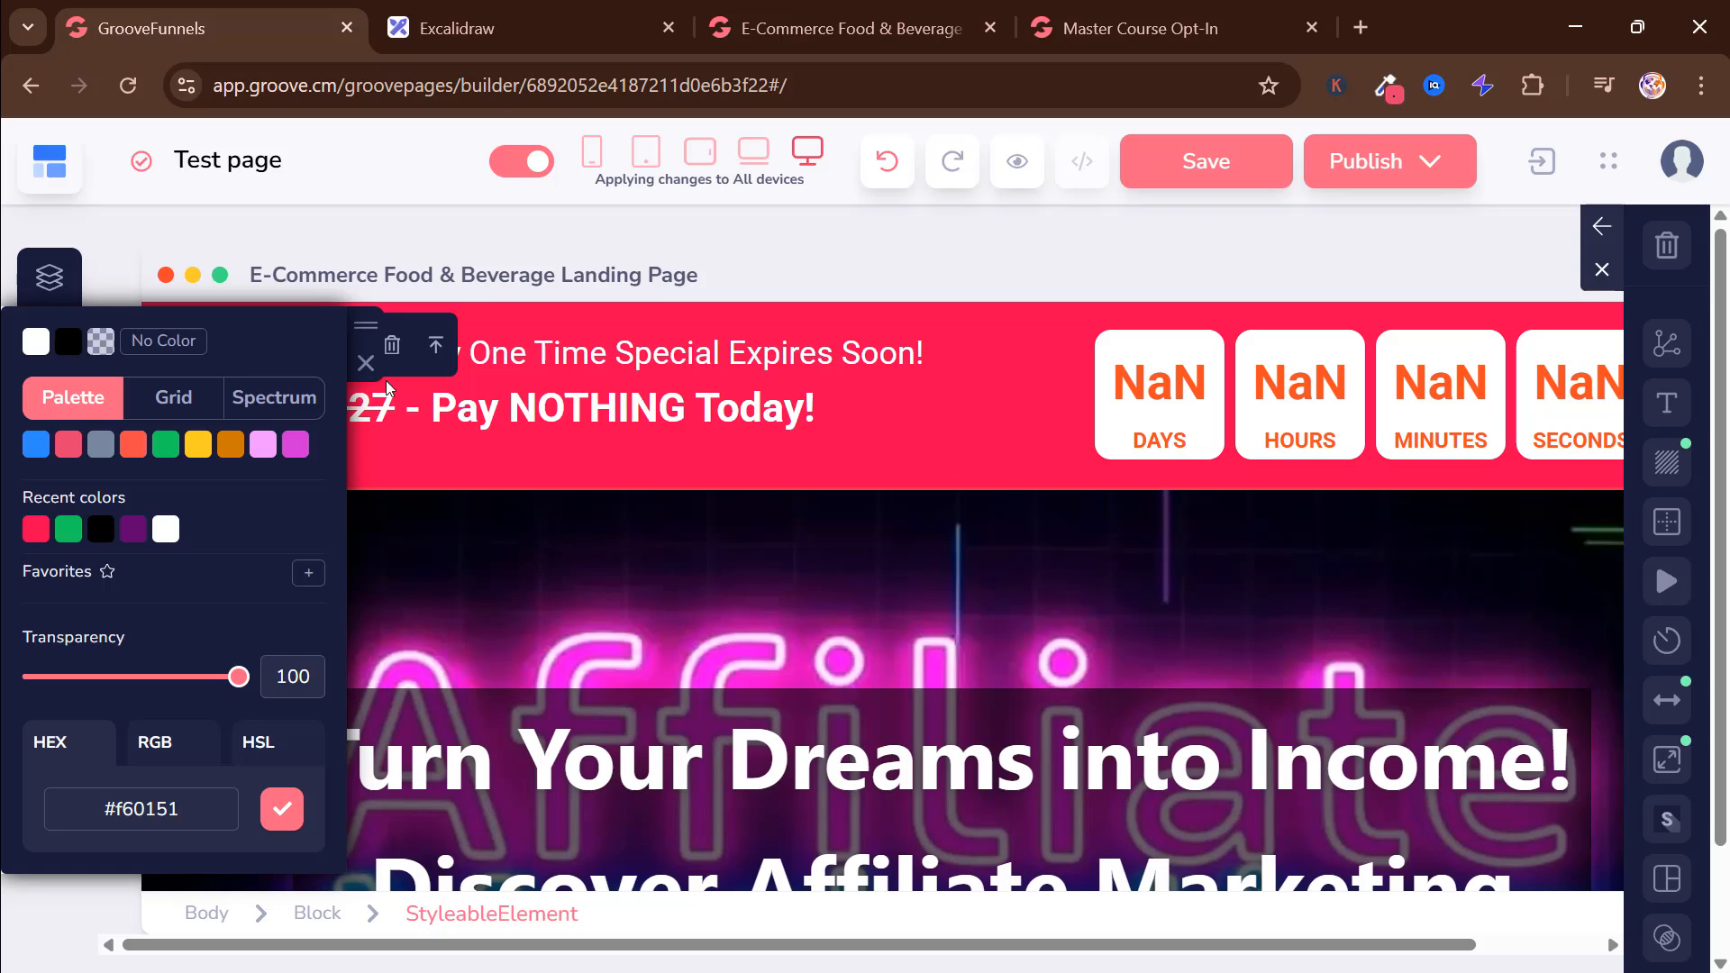
left_click(366, 365)
scroll(928, 468, "down", 5)
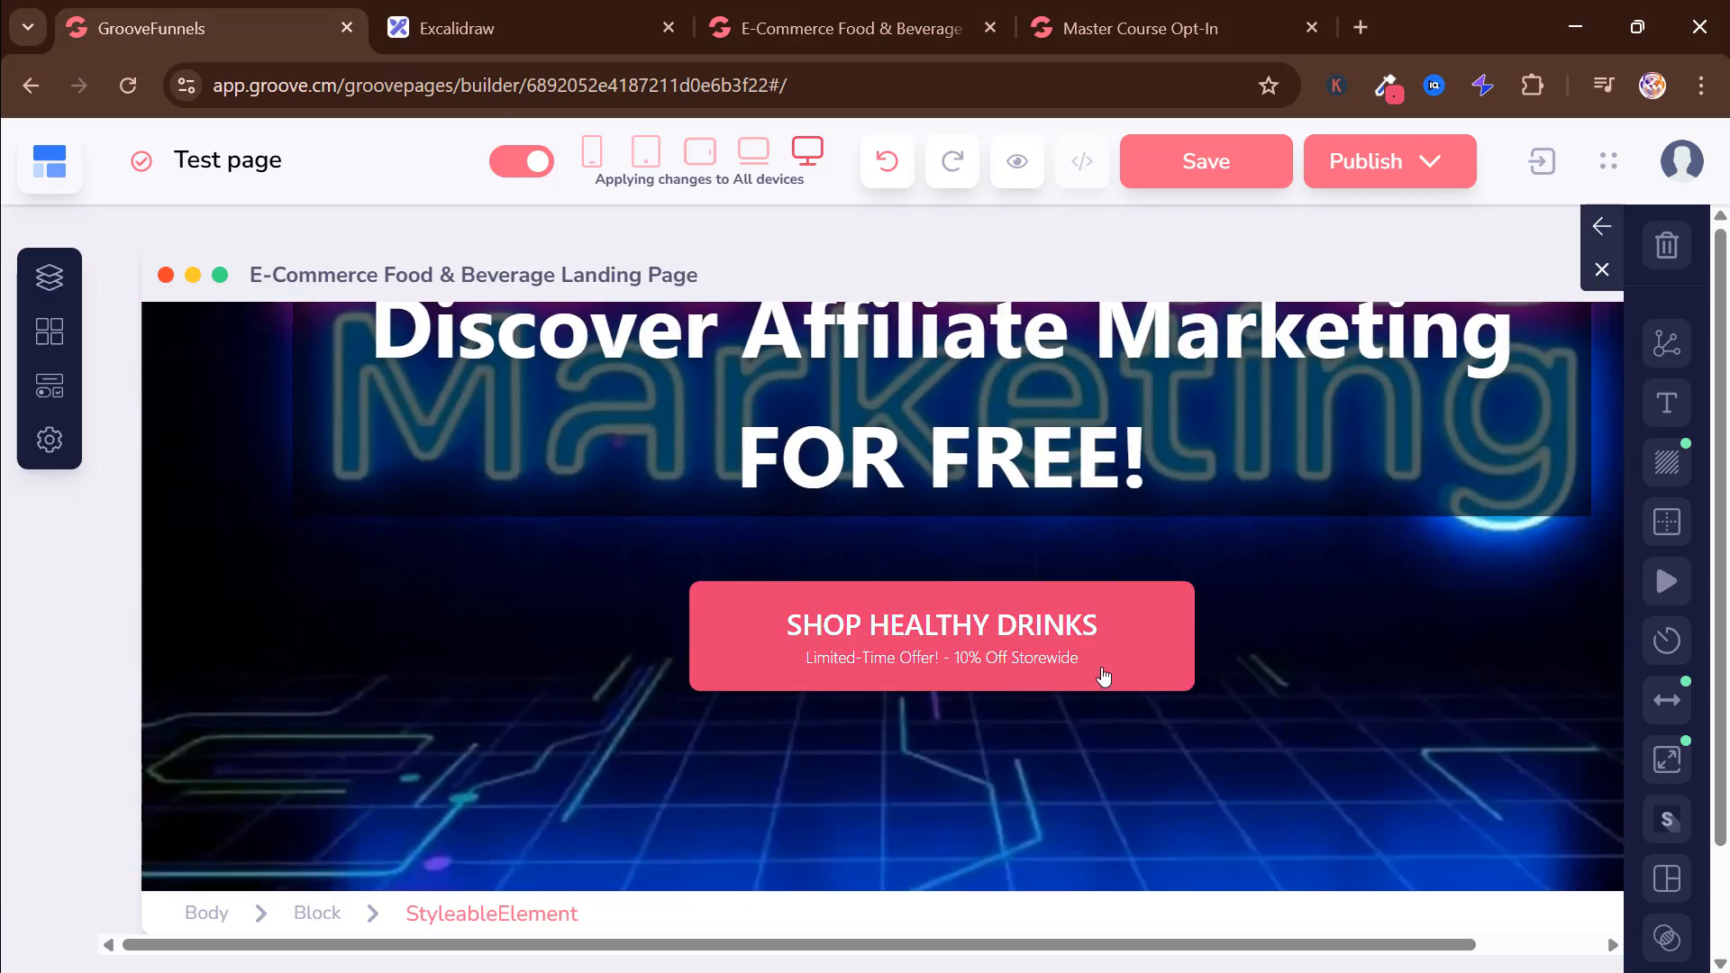
scroll(1121, 554, "up", 5)
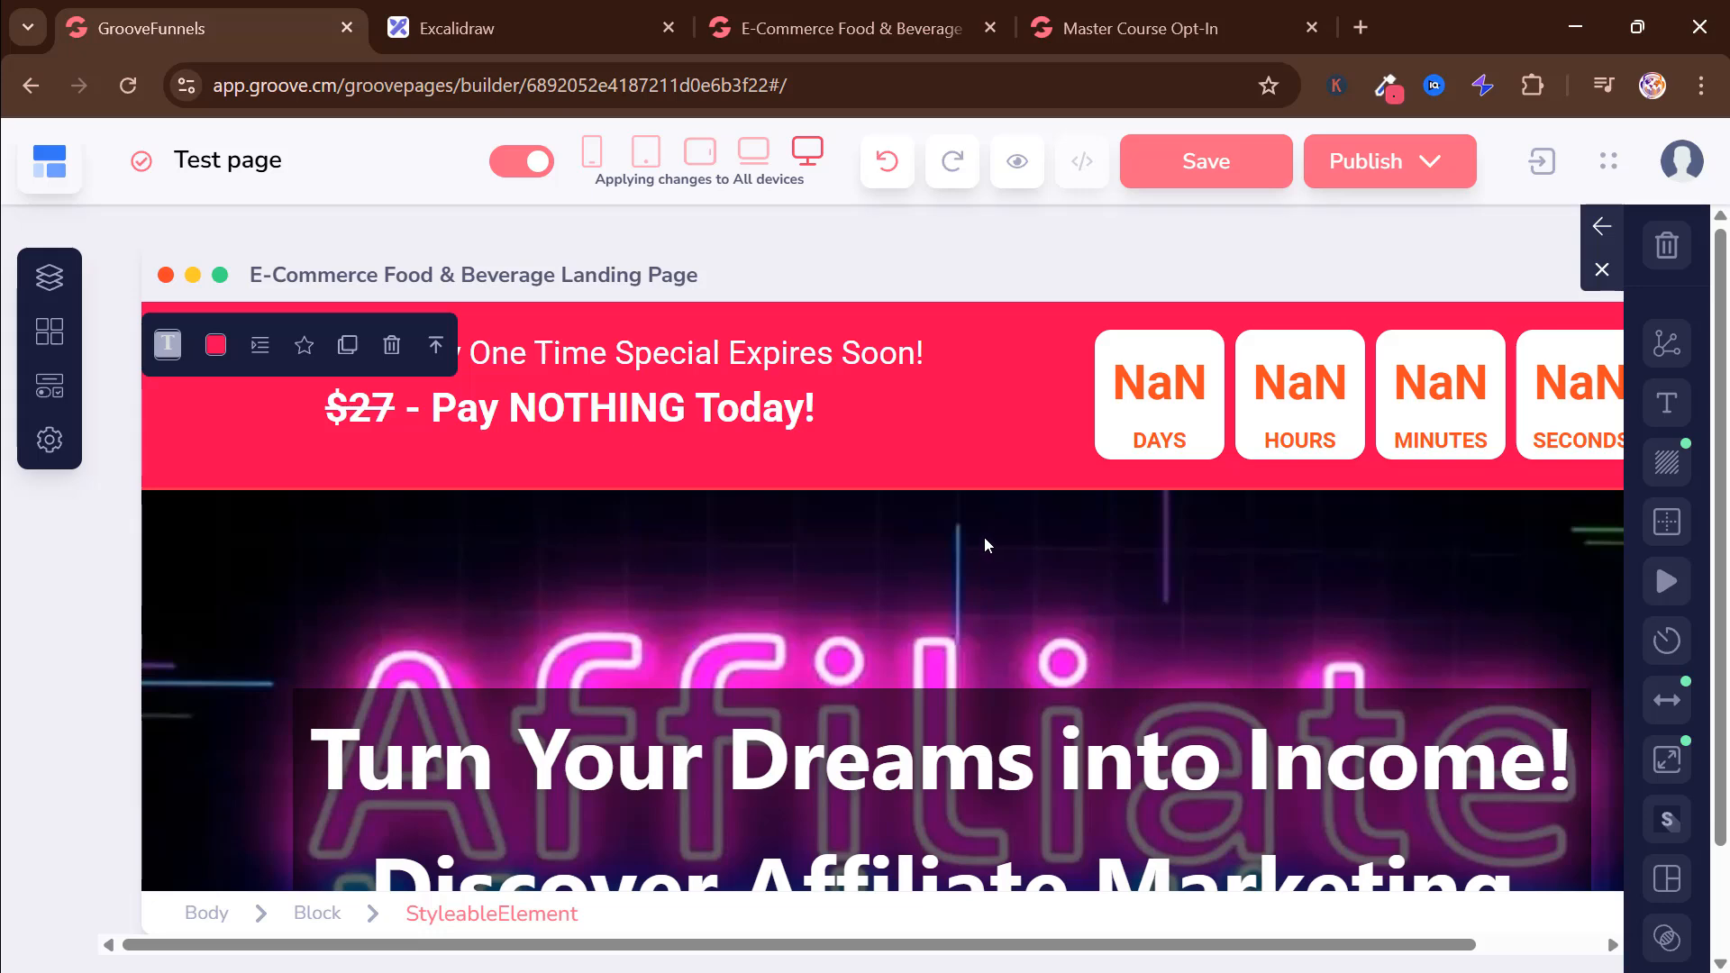
scroll(1025, 470, "down", 3)
scroll(1171, 371, "up", 3)
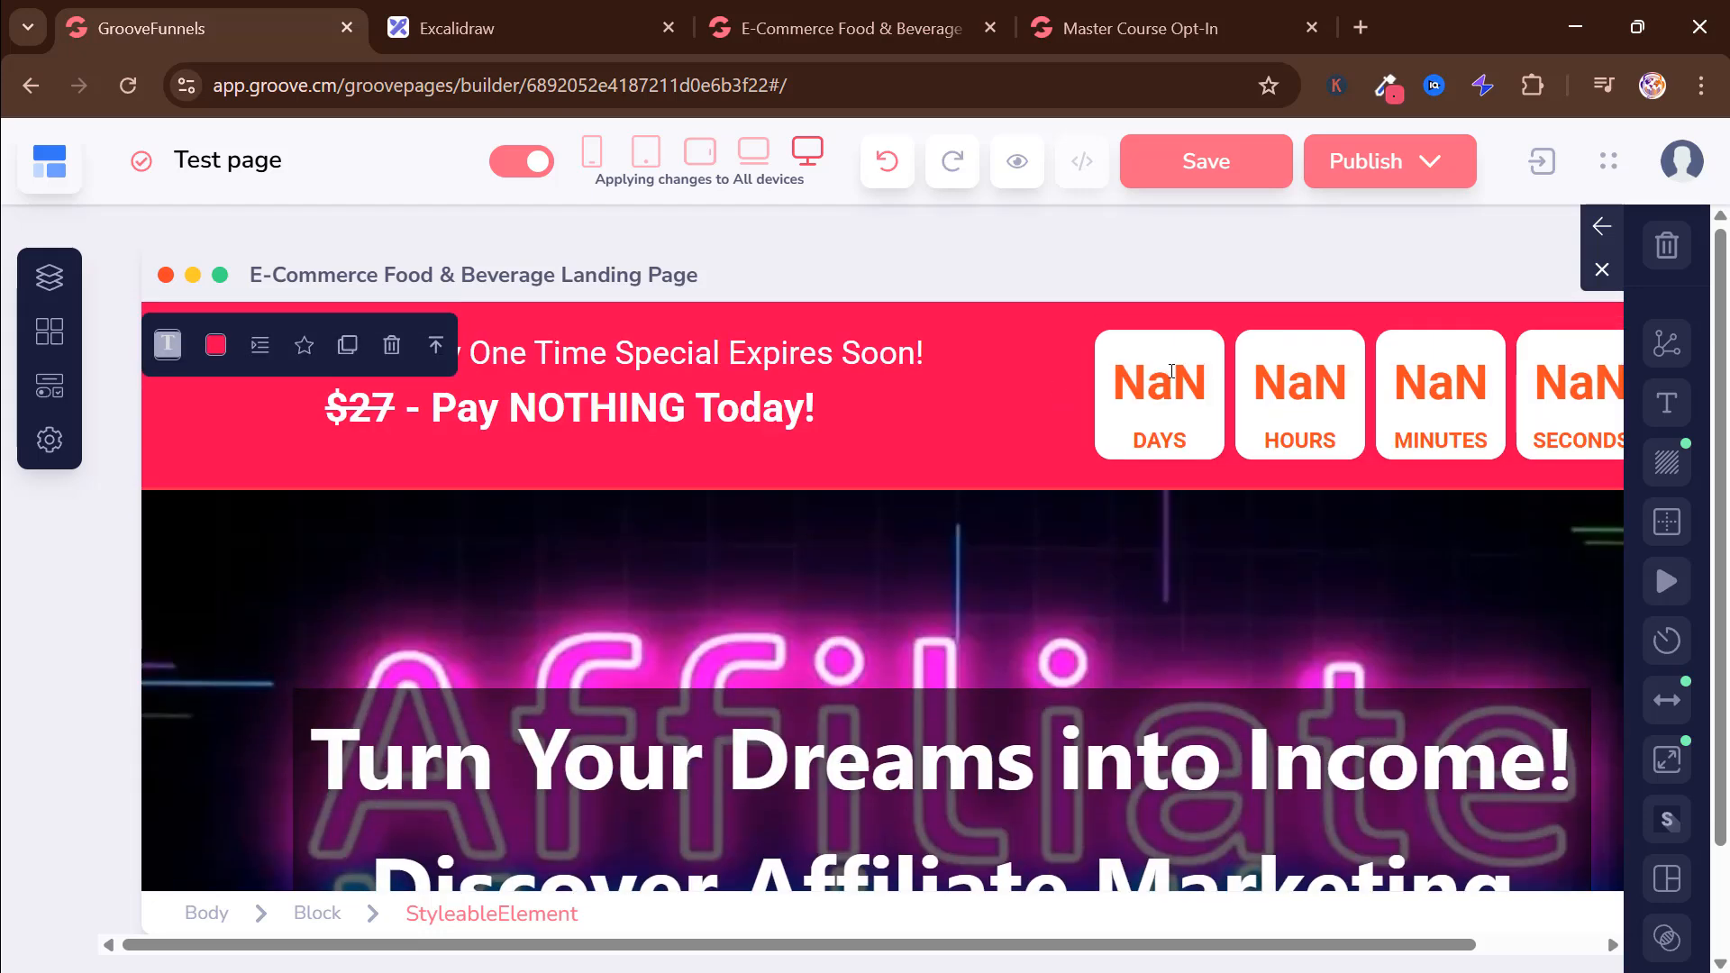
Step: Set the banner's countdown type to From Landing with 59 minutes and 59 seconds
left_click(949, 412)
left_click(1160, 397)
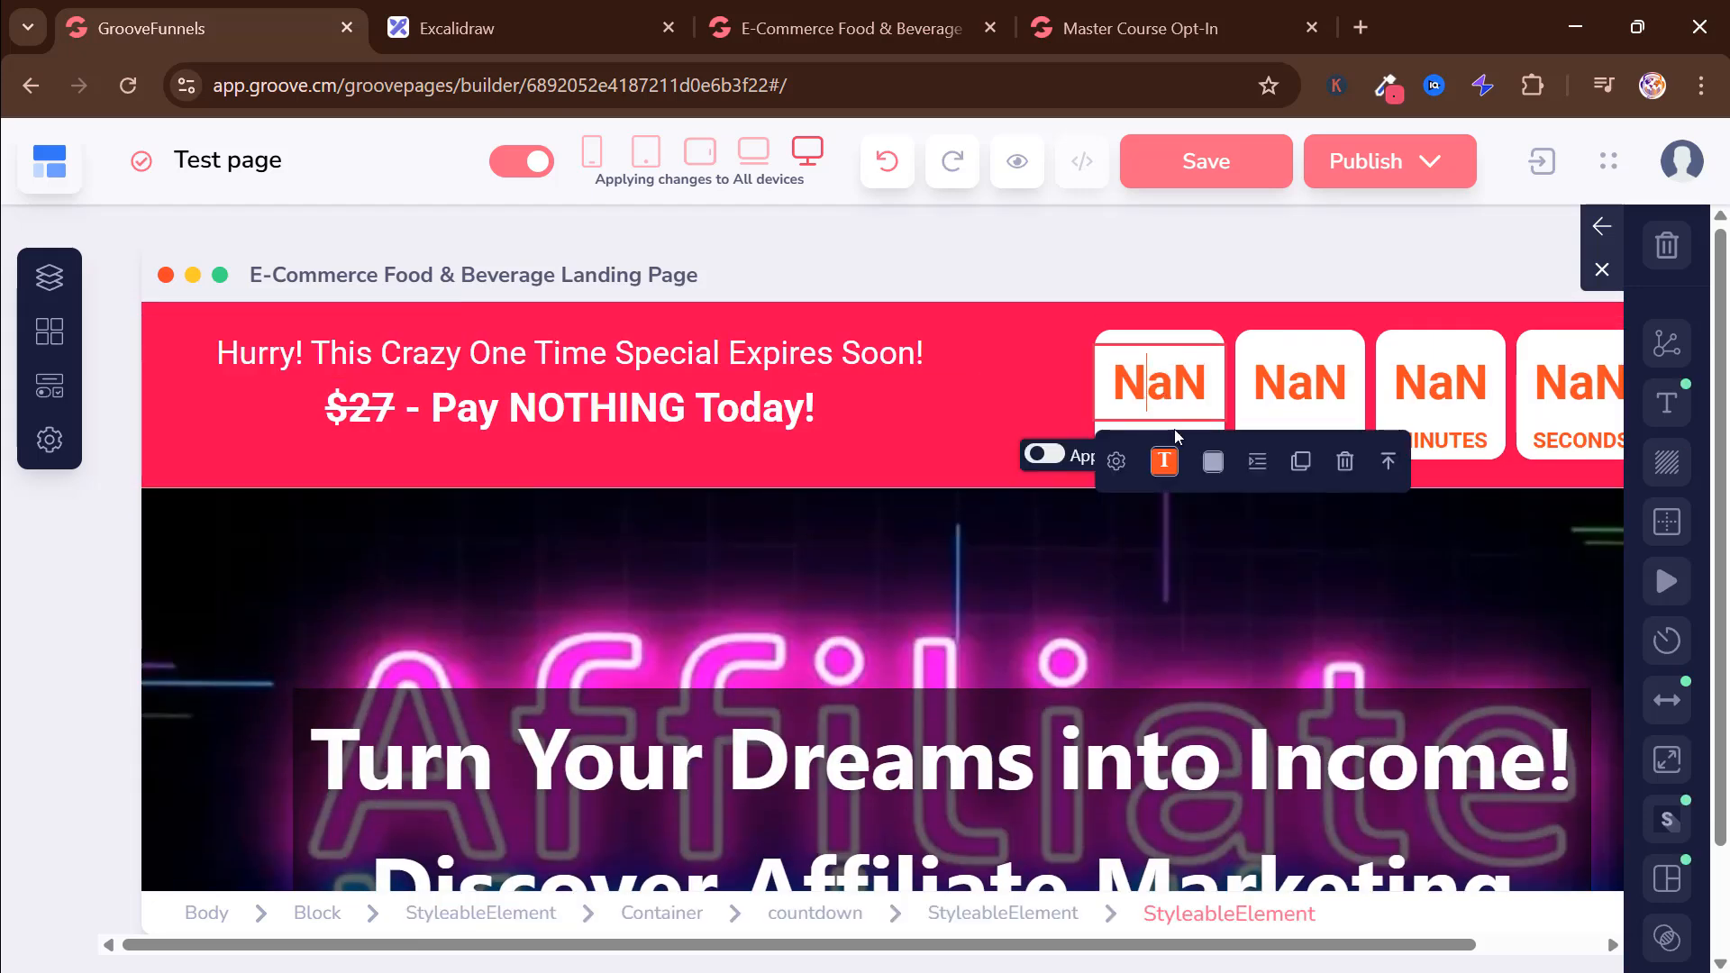
left_click(1115, 463)
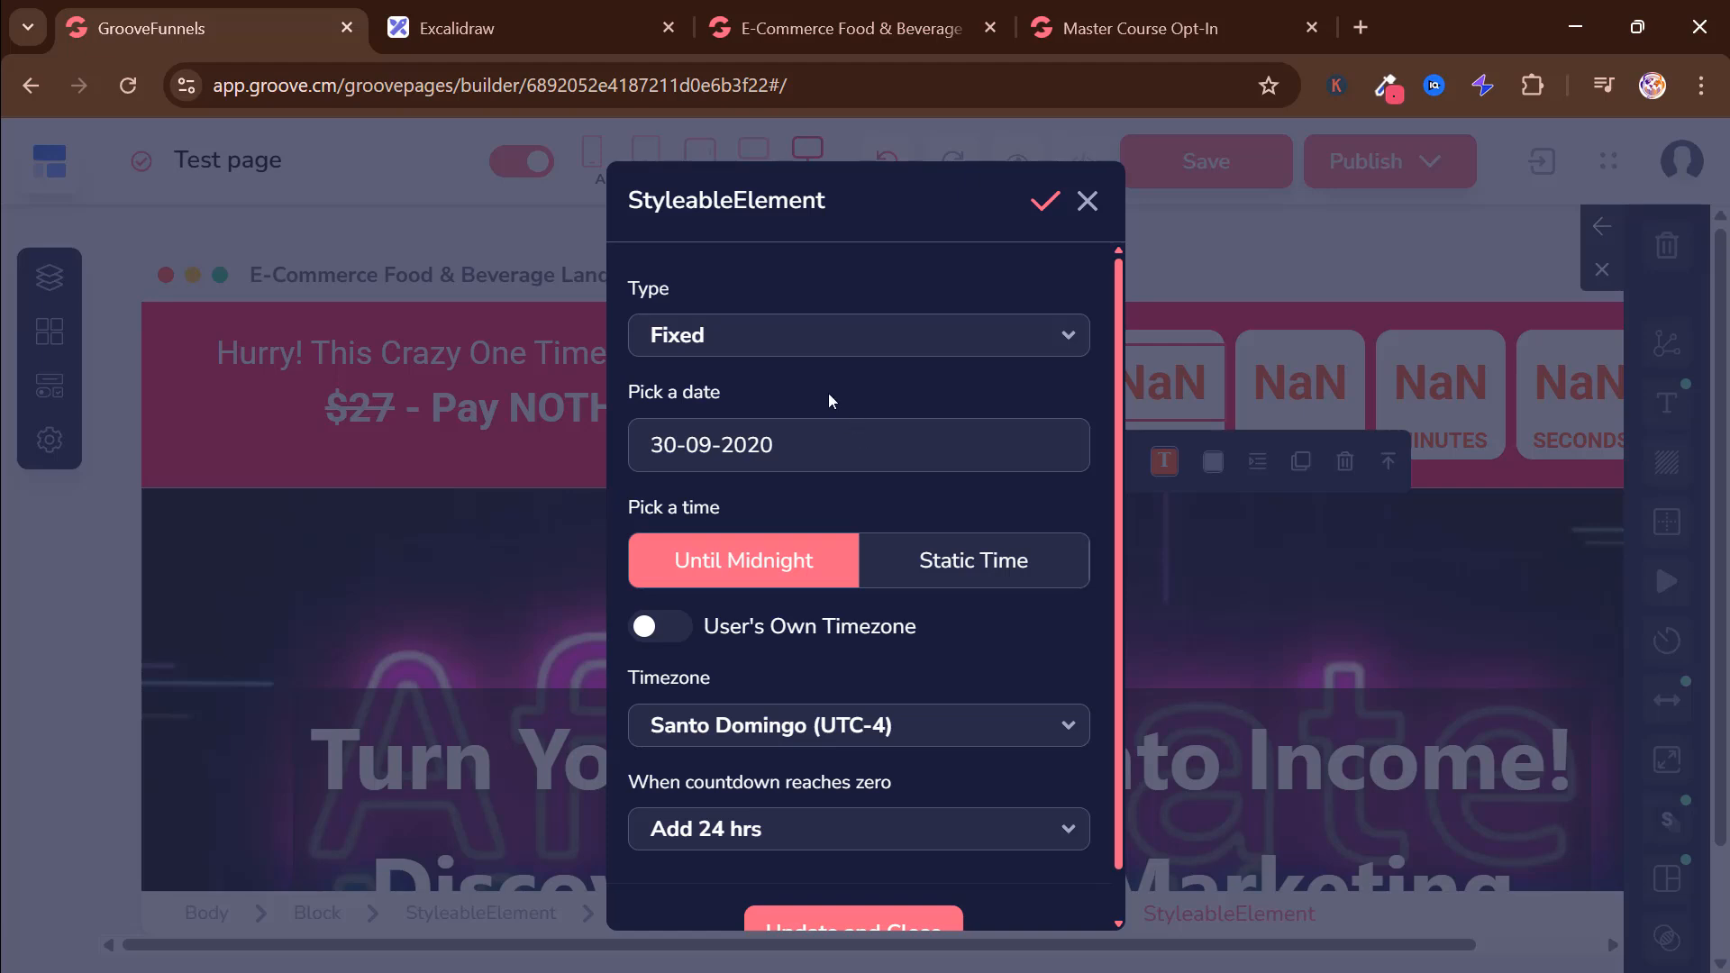
left_click(838, 332)
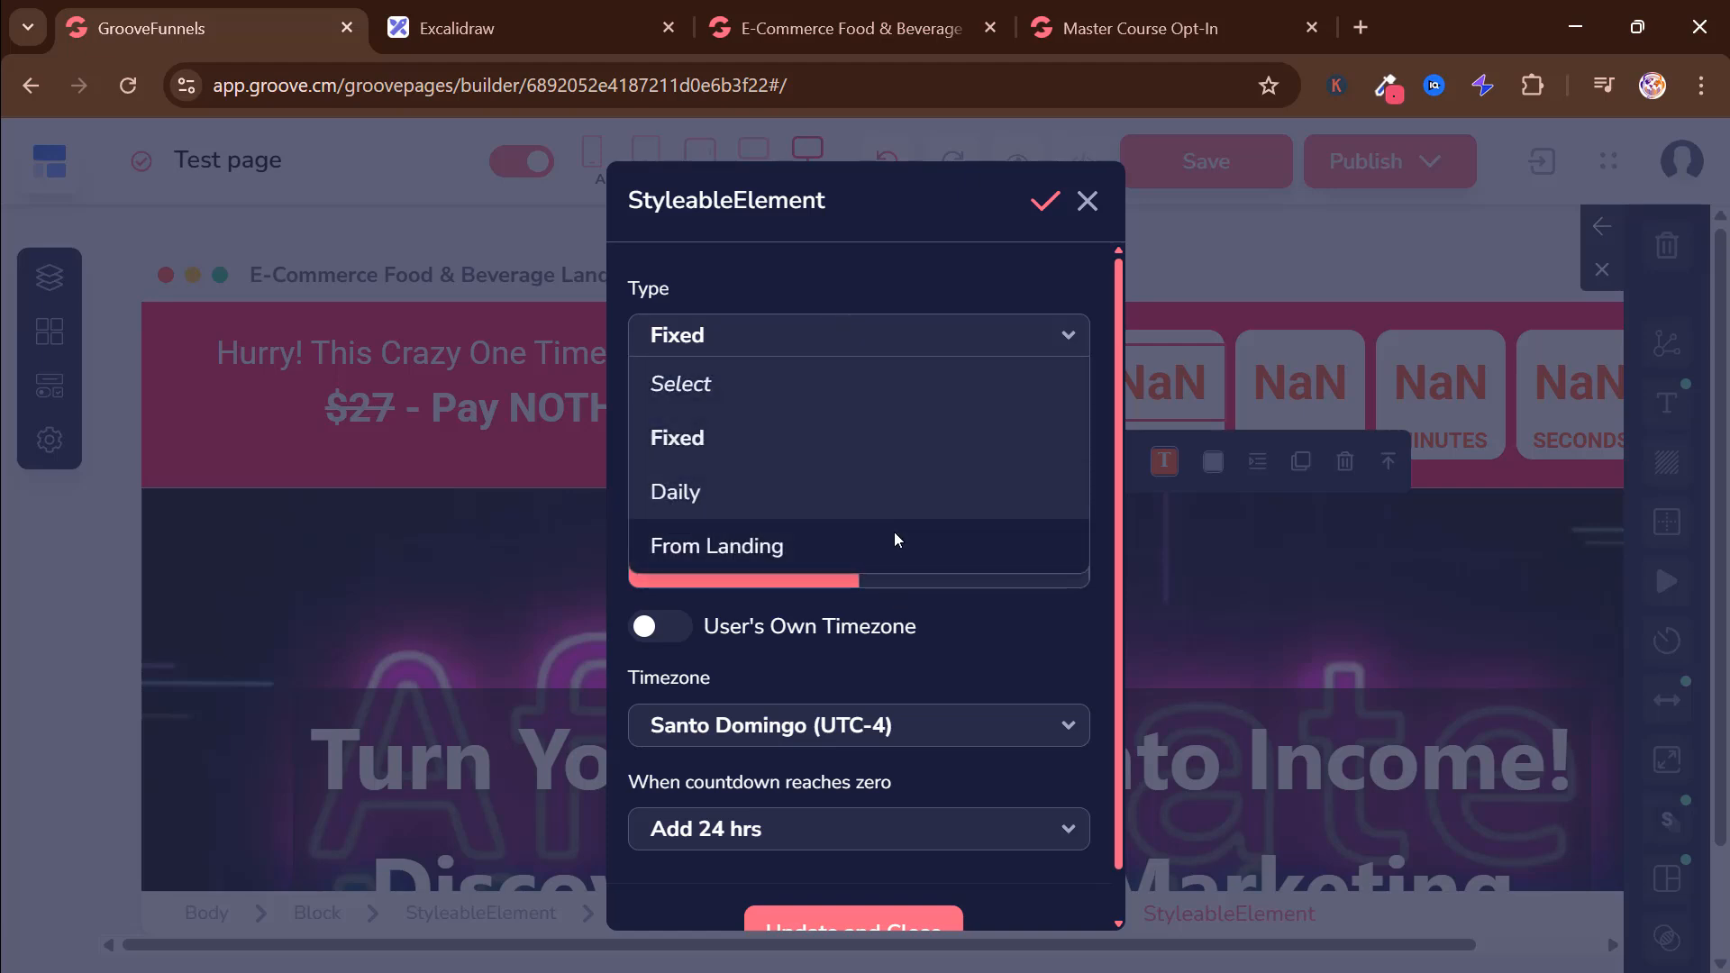
left_click(781, 548)
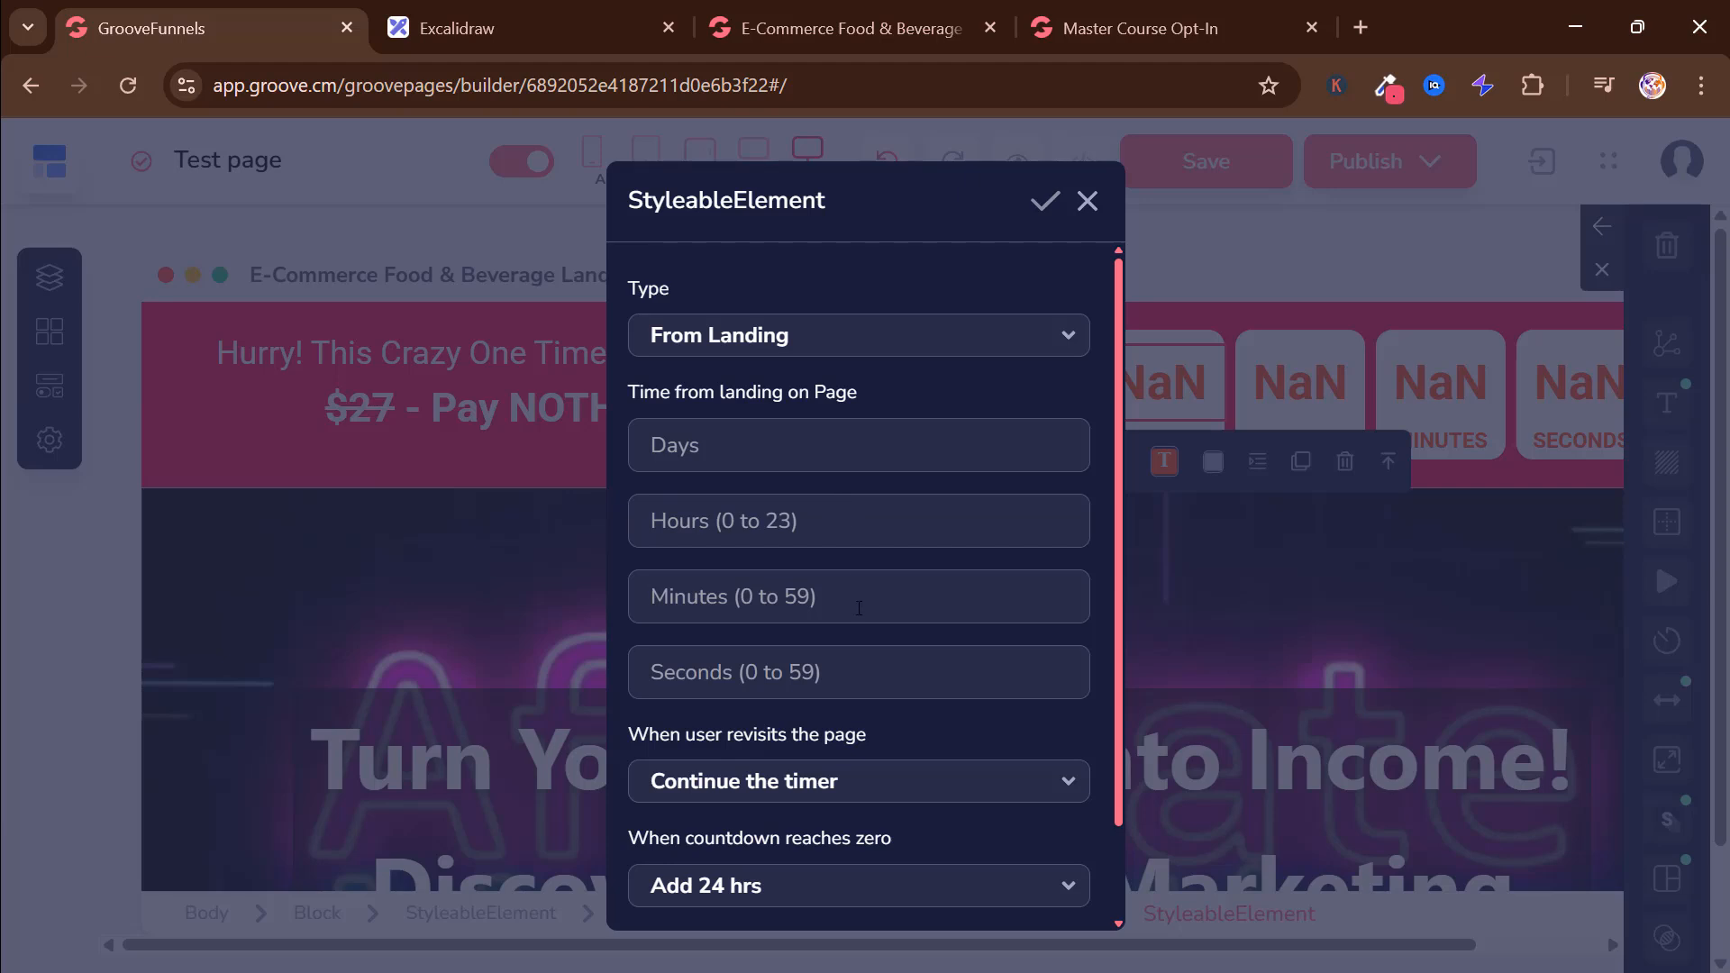
type("59")
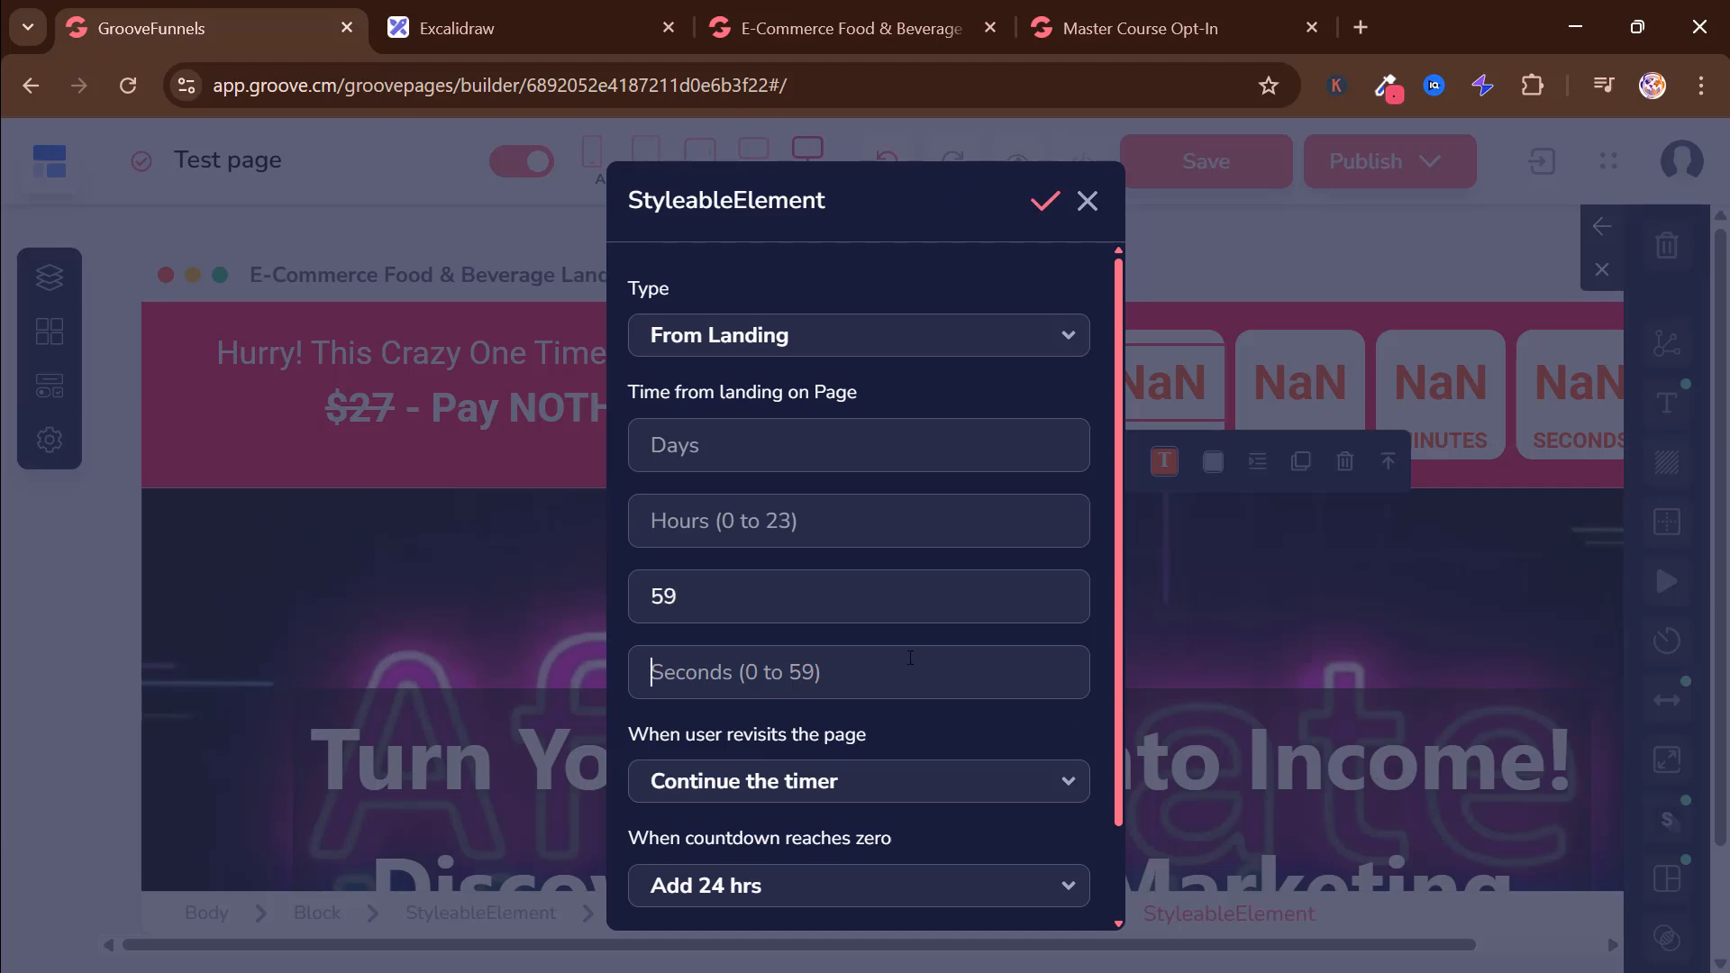
type("59")
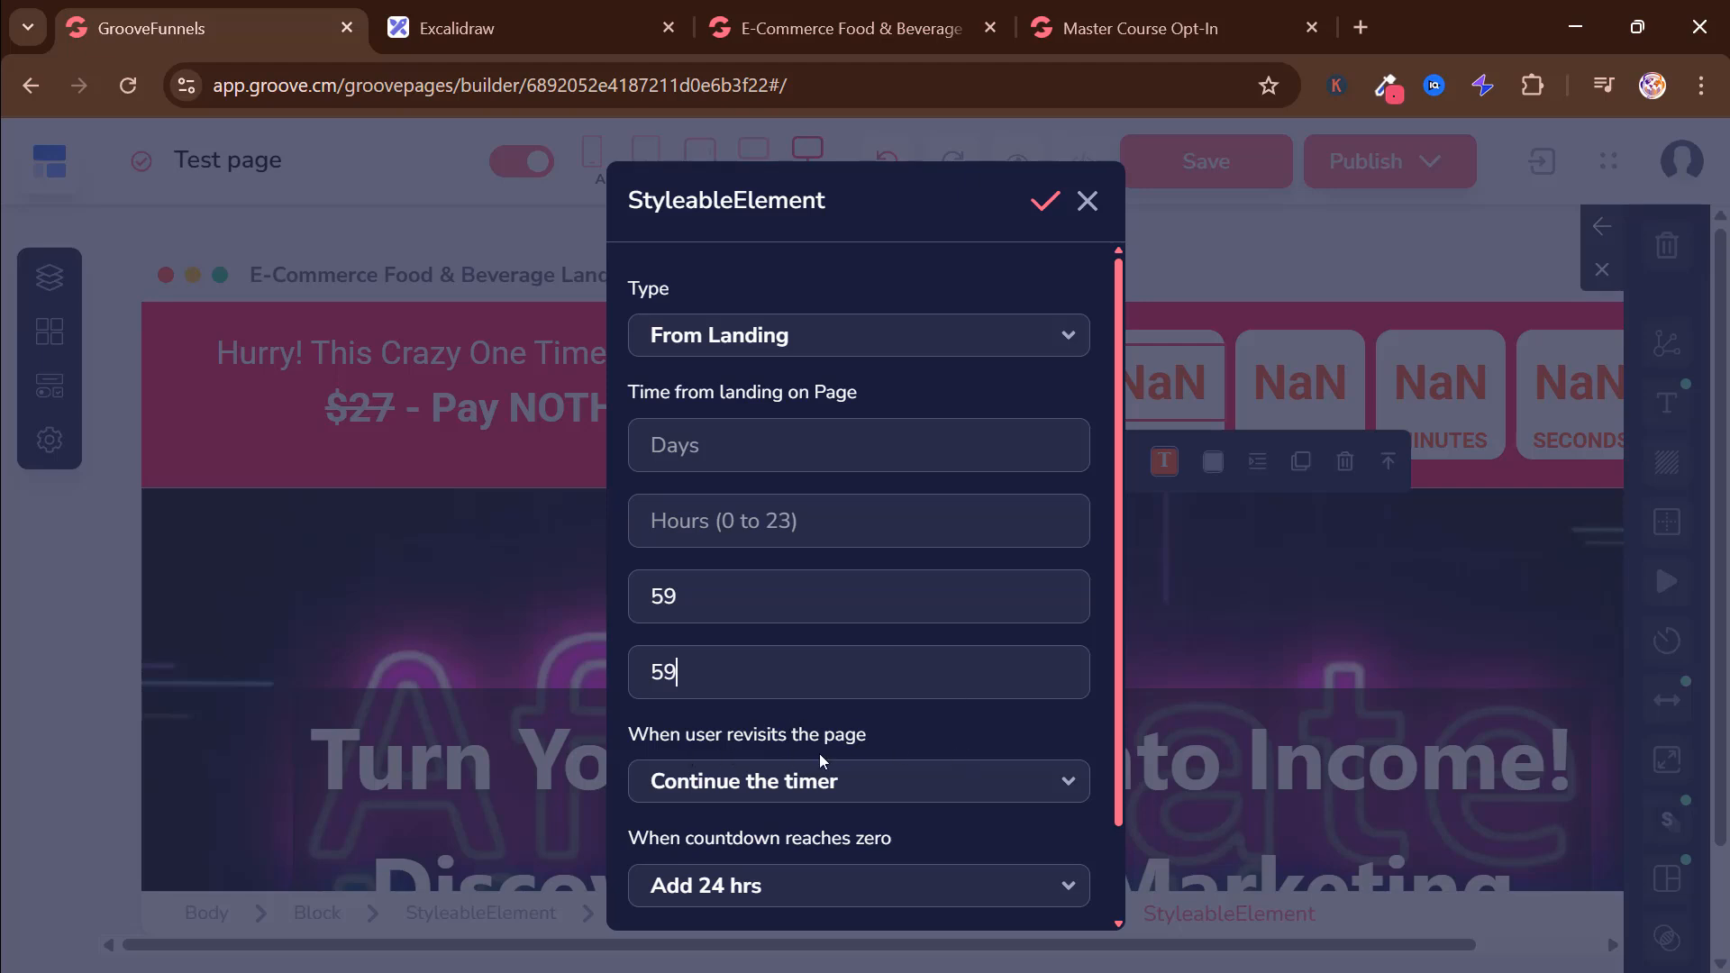
Step: Keep "Continue the timer" for revisits, choose "Do nothing" when the countdown reaches zero, and apply the countdown settings
scroll(922, 753, "down", 2)
left_click(867, 692)
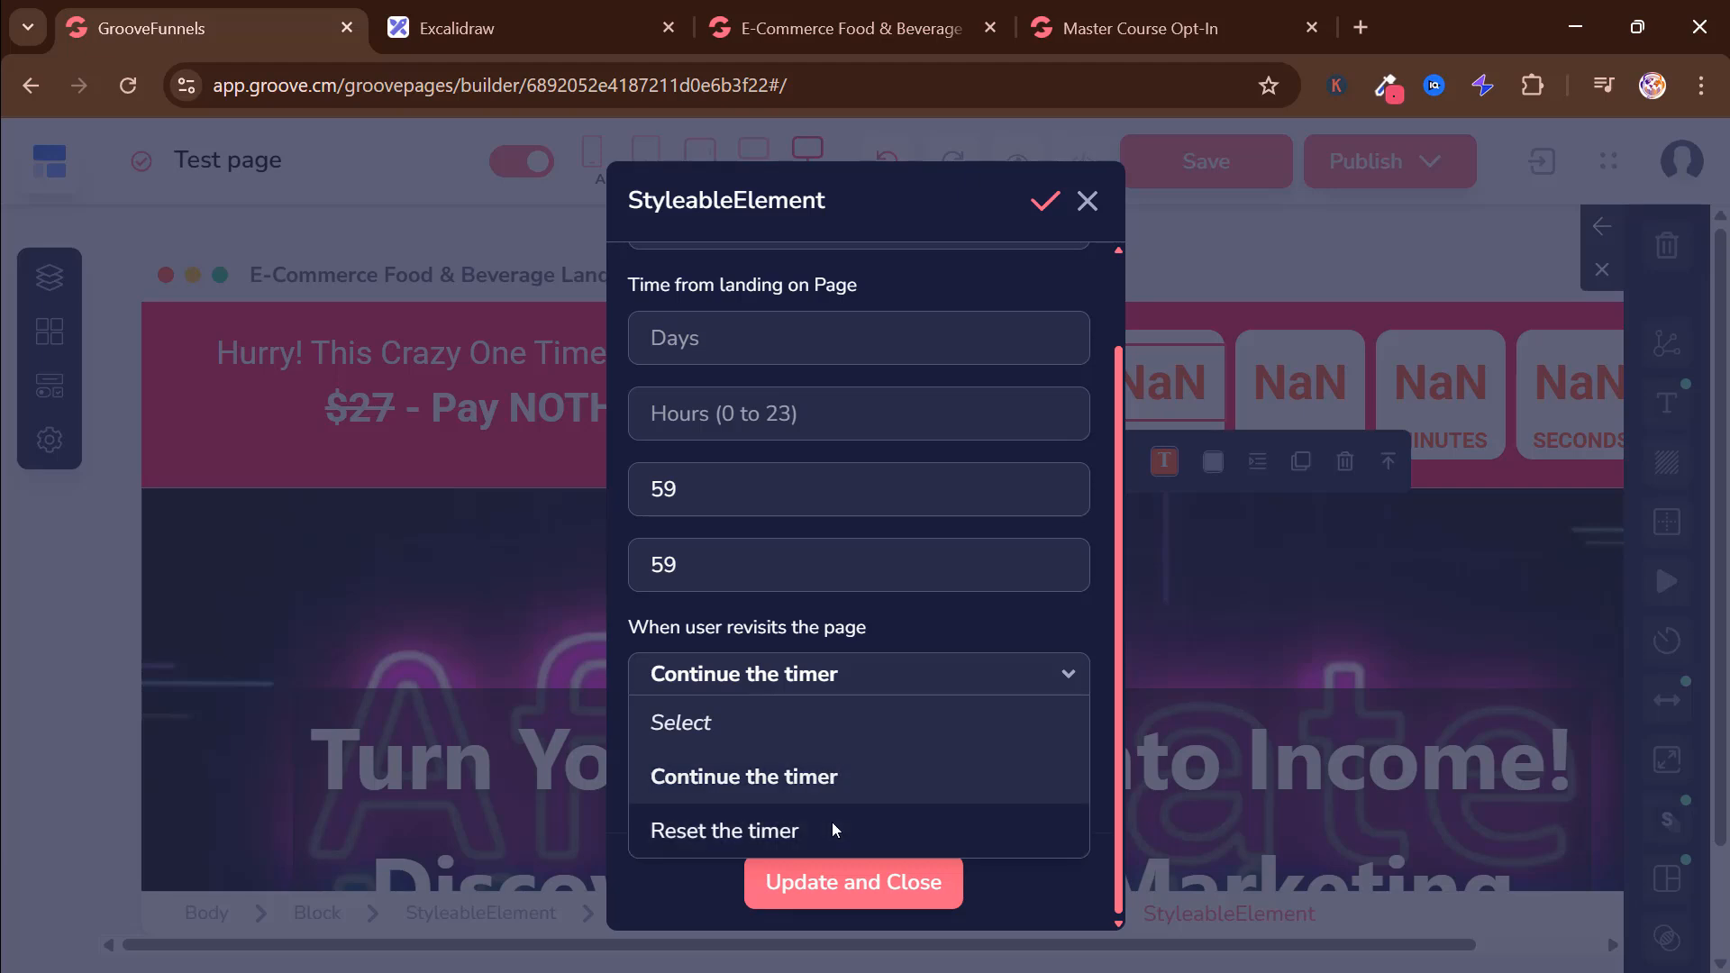
left_click(799, 778)
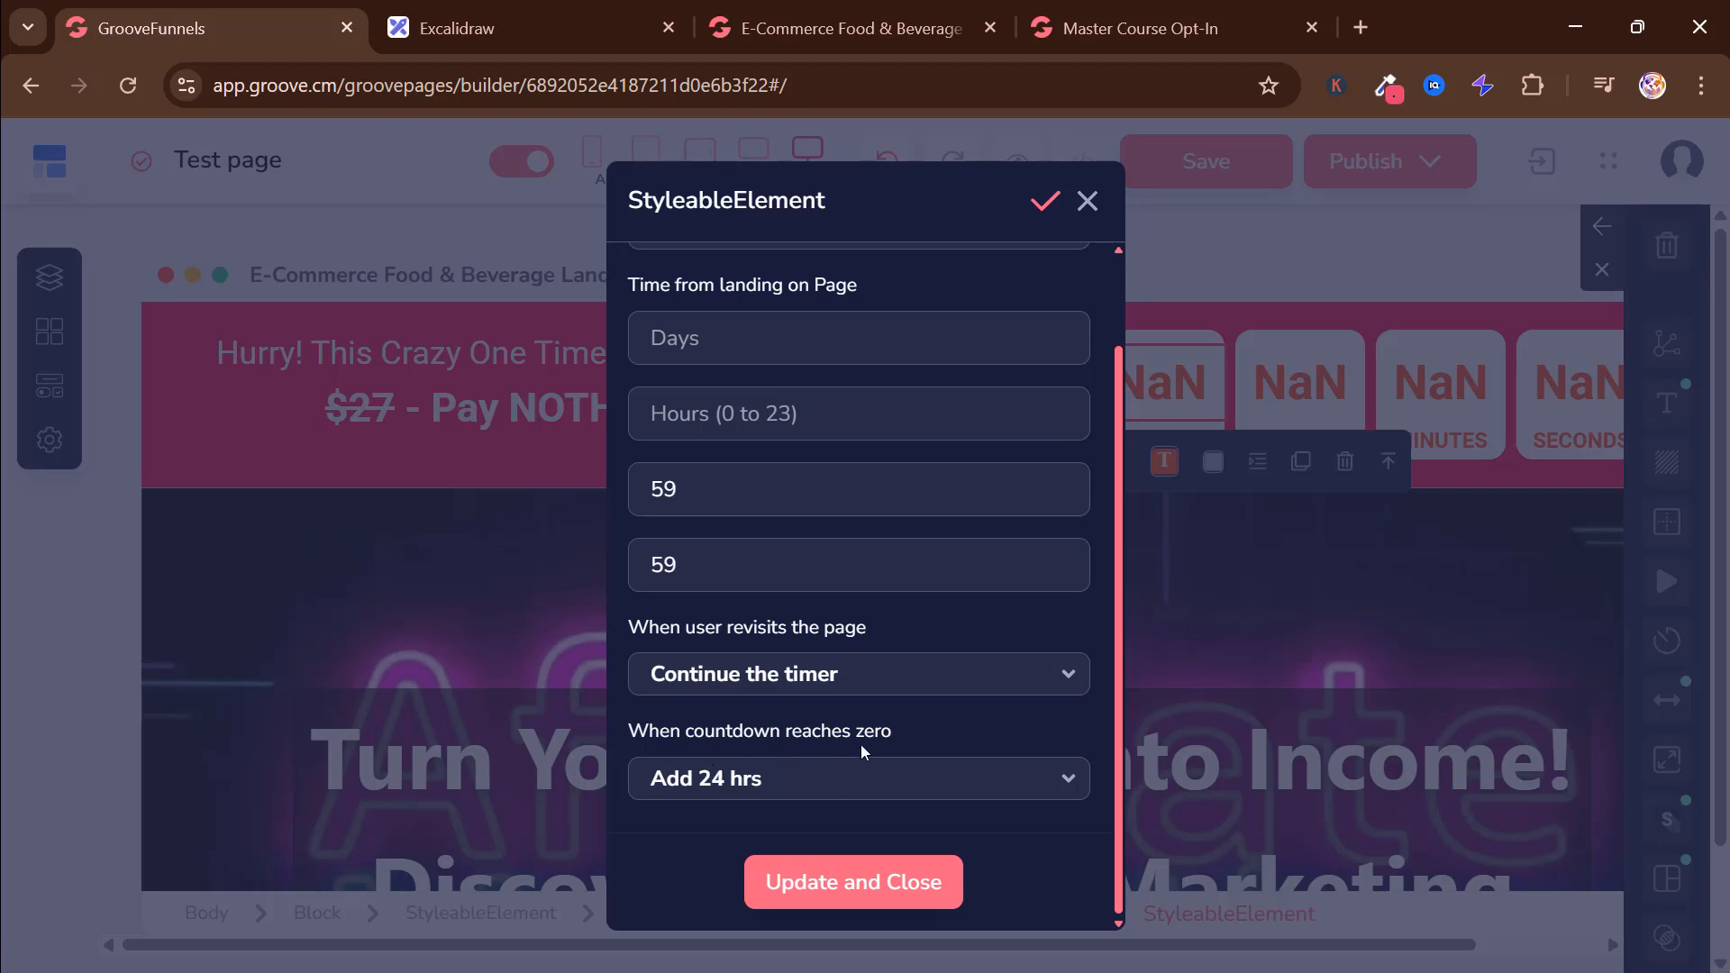
scroll(852, 736, "down", 1)
left_click(813, 795)
scroll(824, 748, "down", 2)
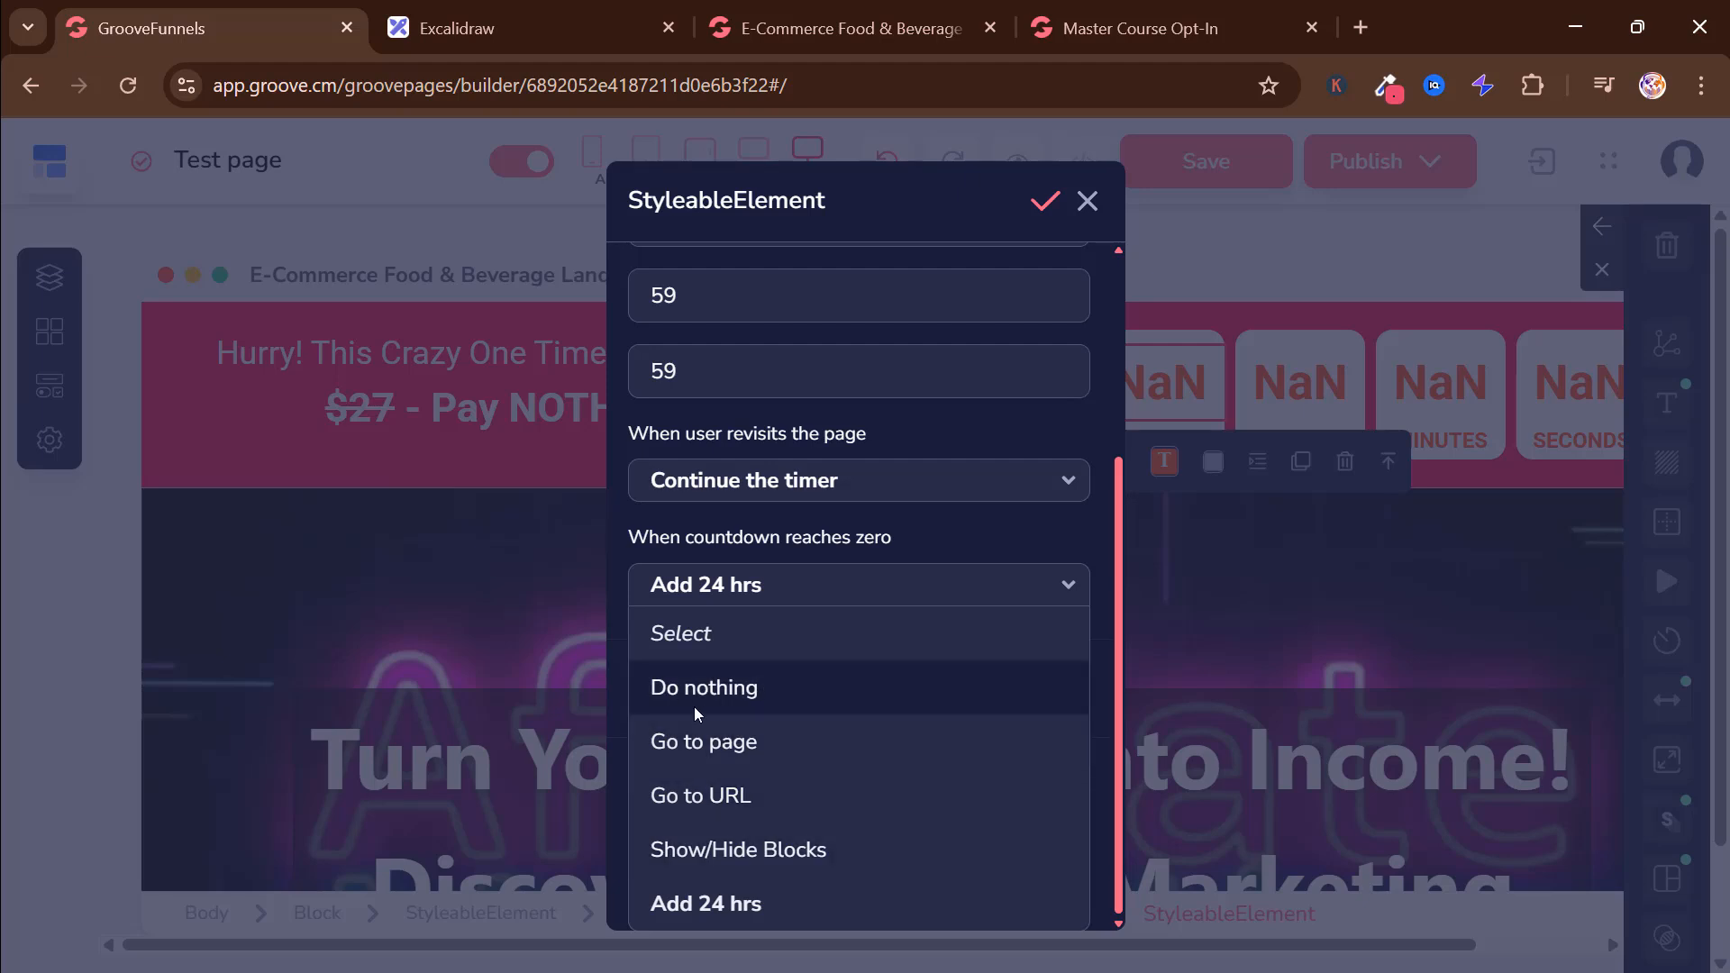
left_click(675, 689)
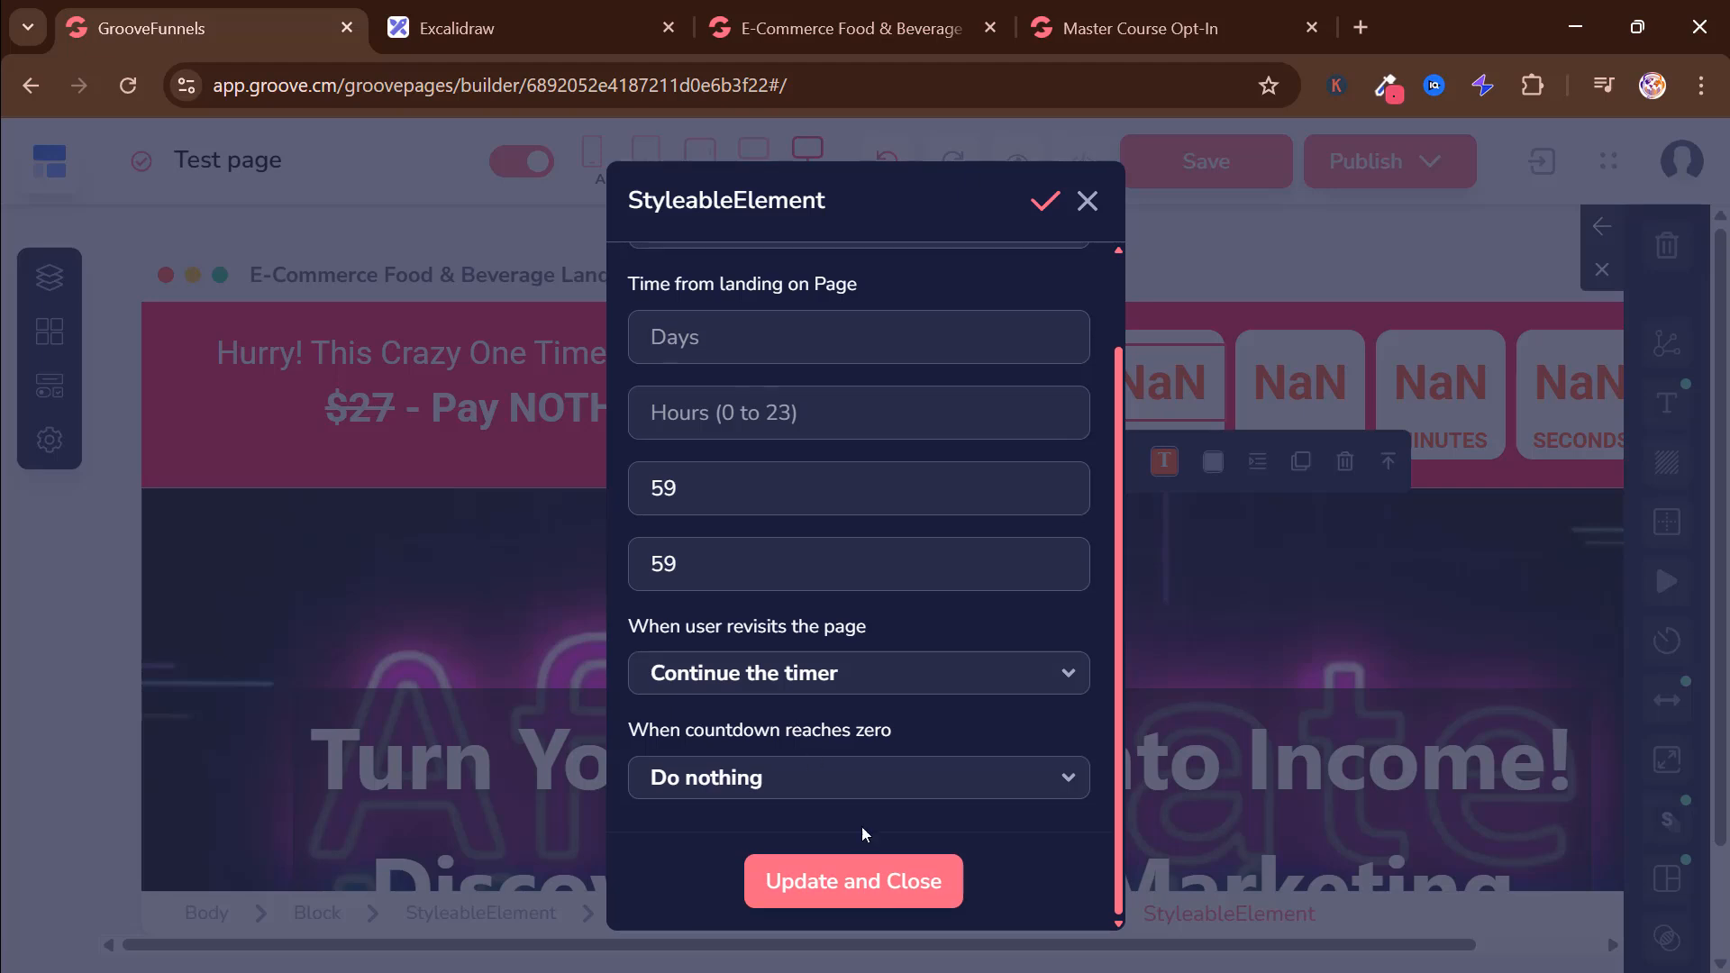
left_click(891, 885)
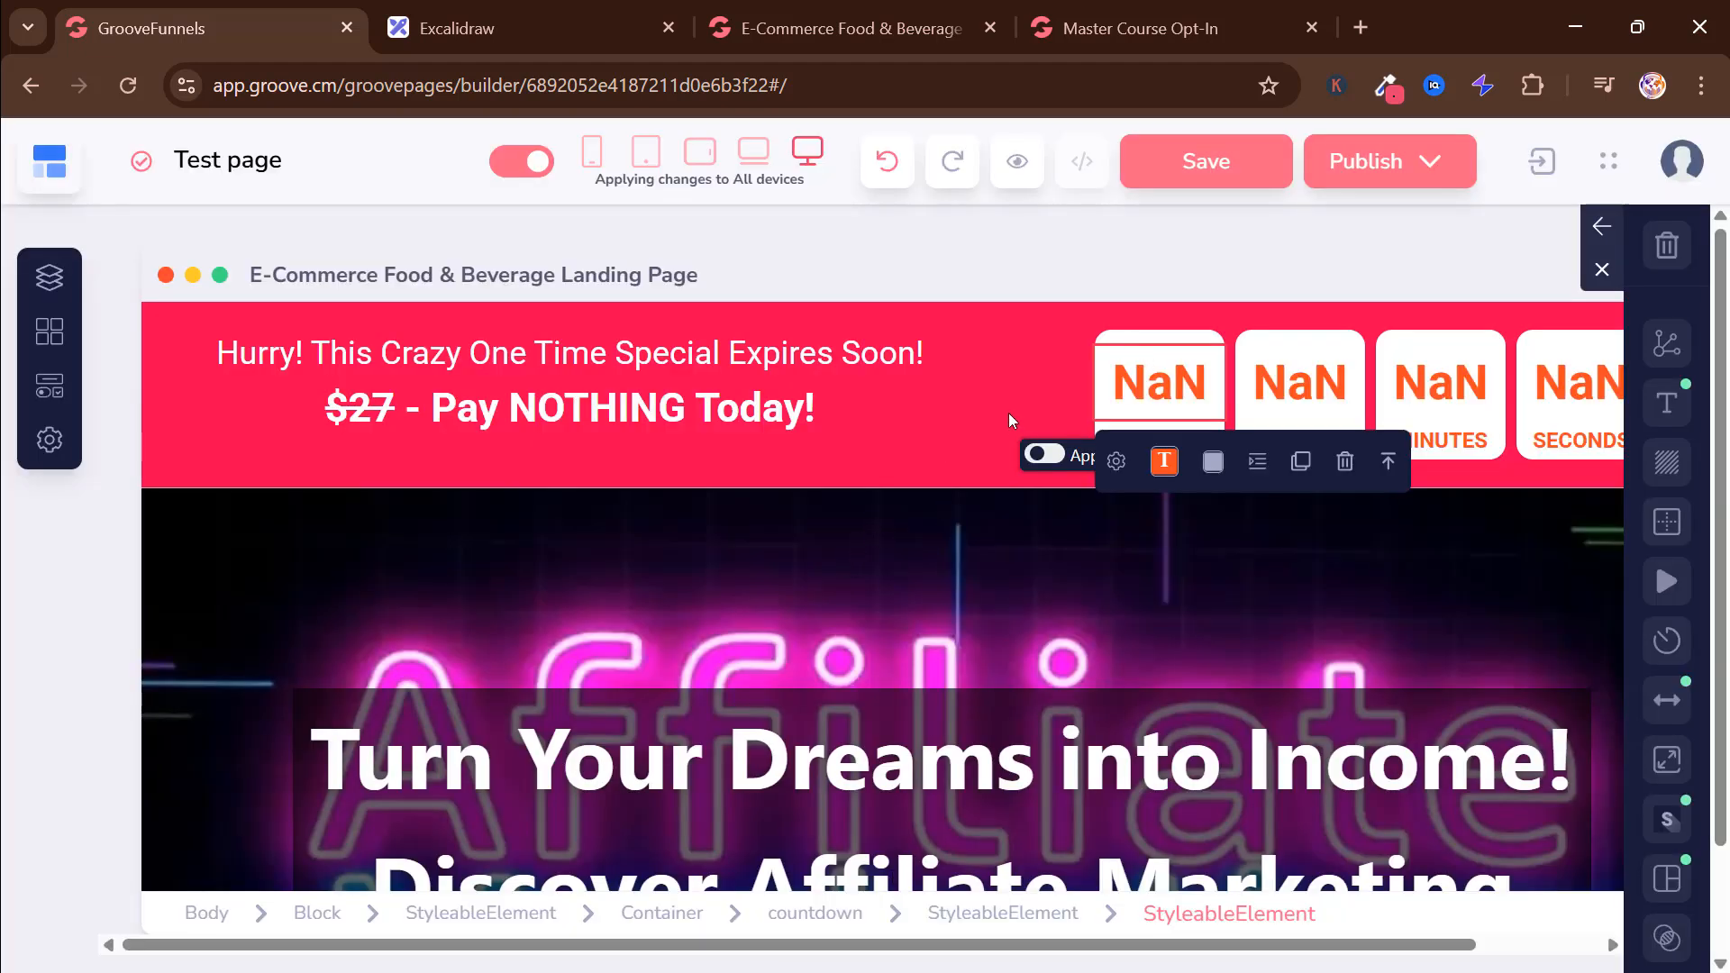
left_click(1084, 424)
left_click(937, 424)
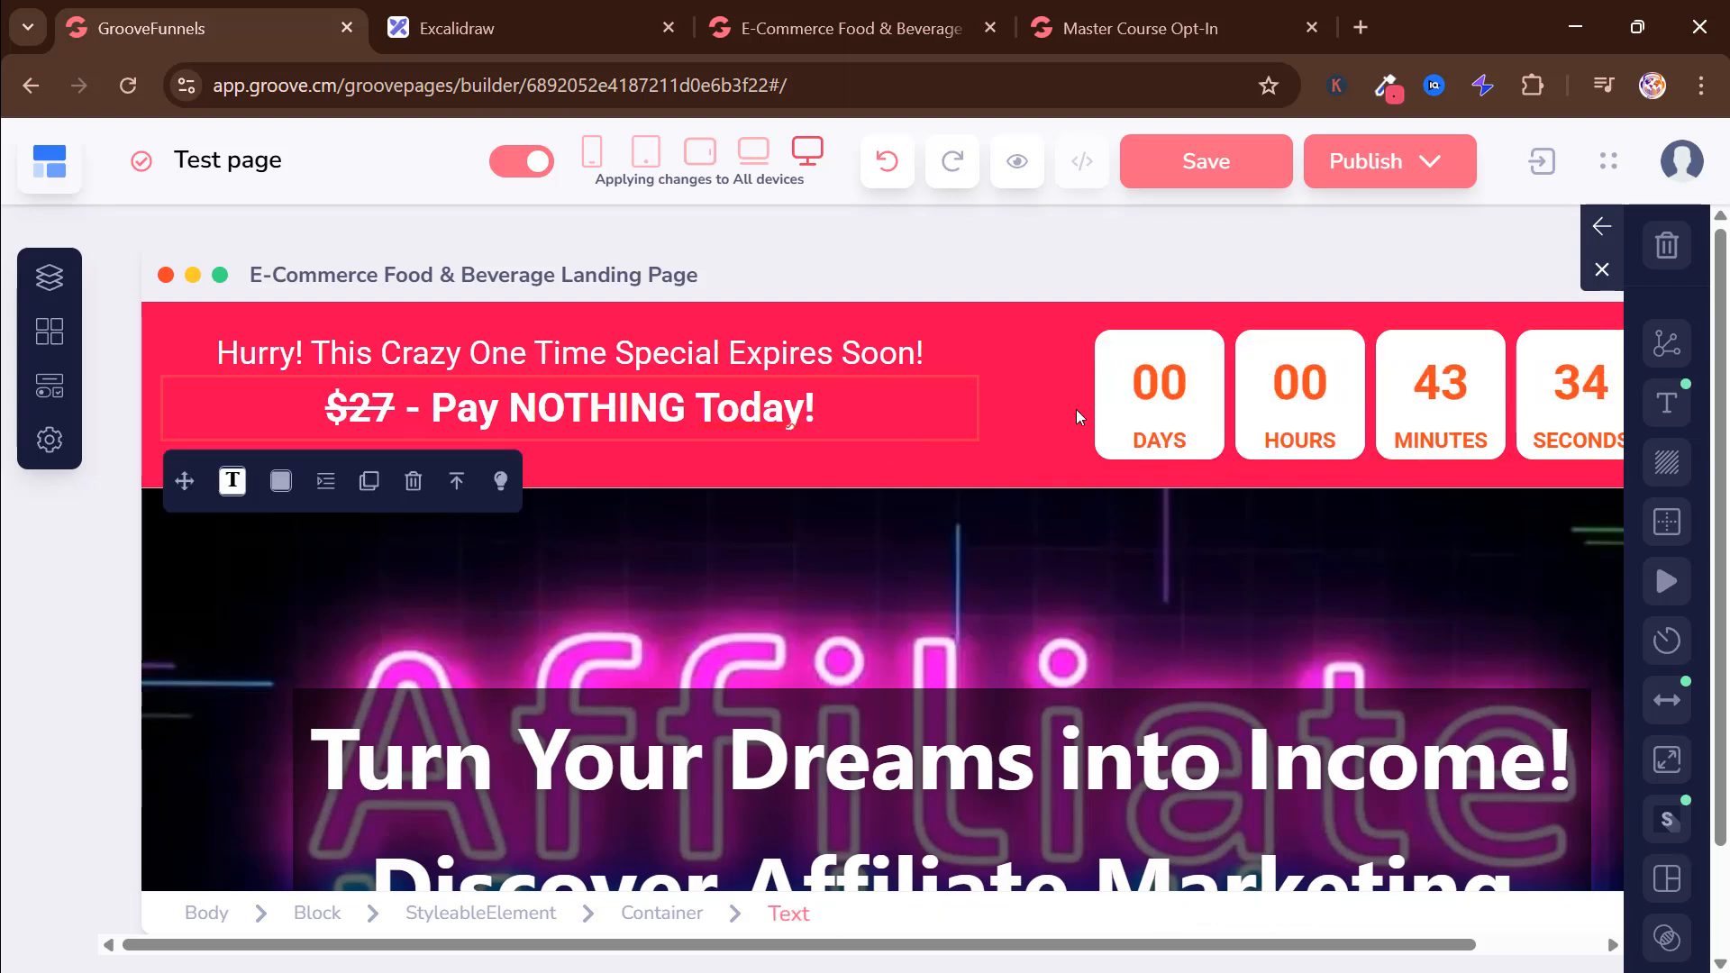
Step: Recolour the countdown's days and hours digits with the banner's pinkish red, #f60151
left_click(1159, 383)
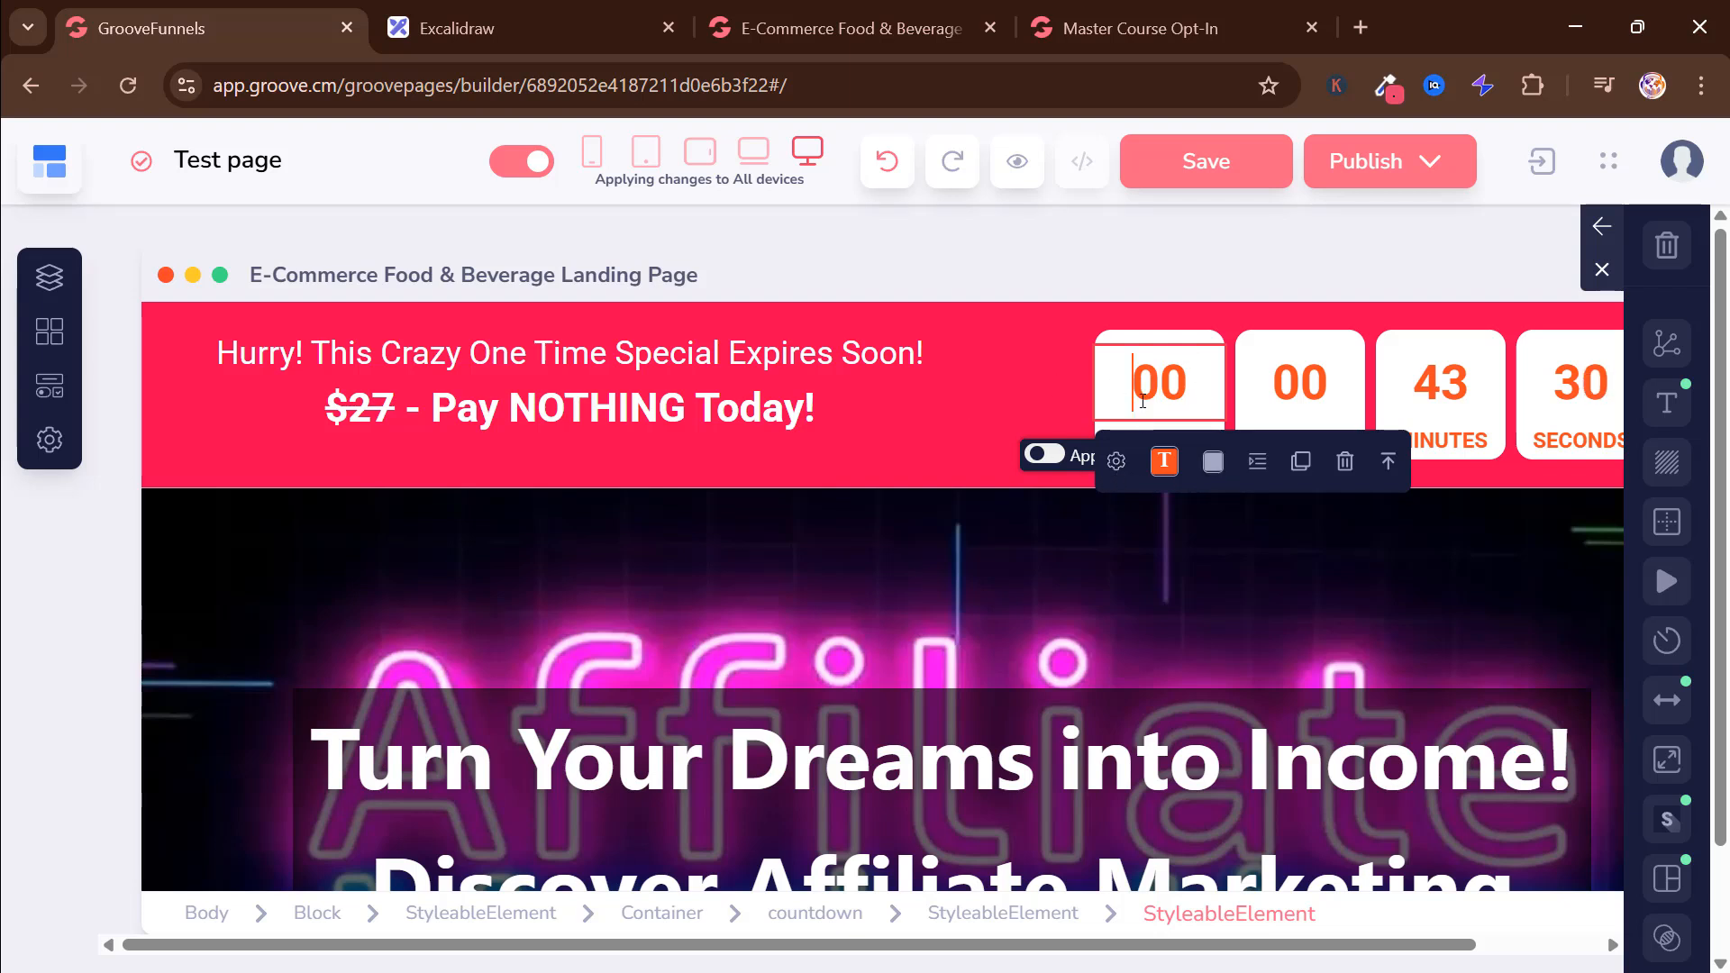
left_click(1164, 460)
left_click(1163, 595)
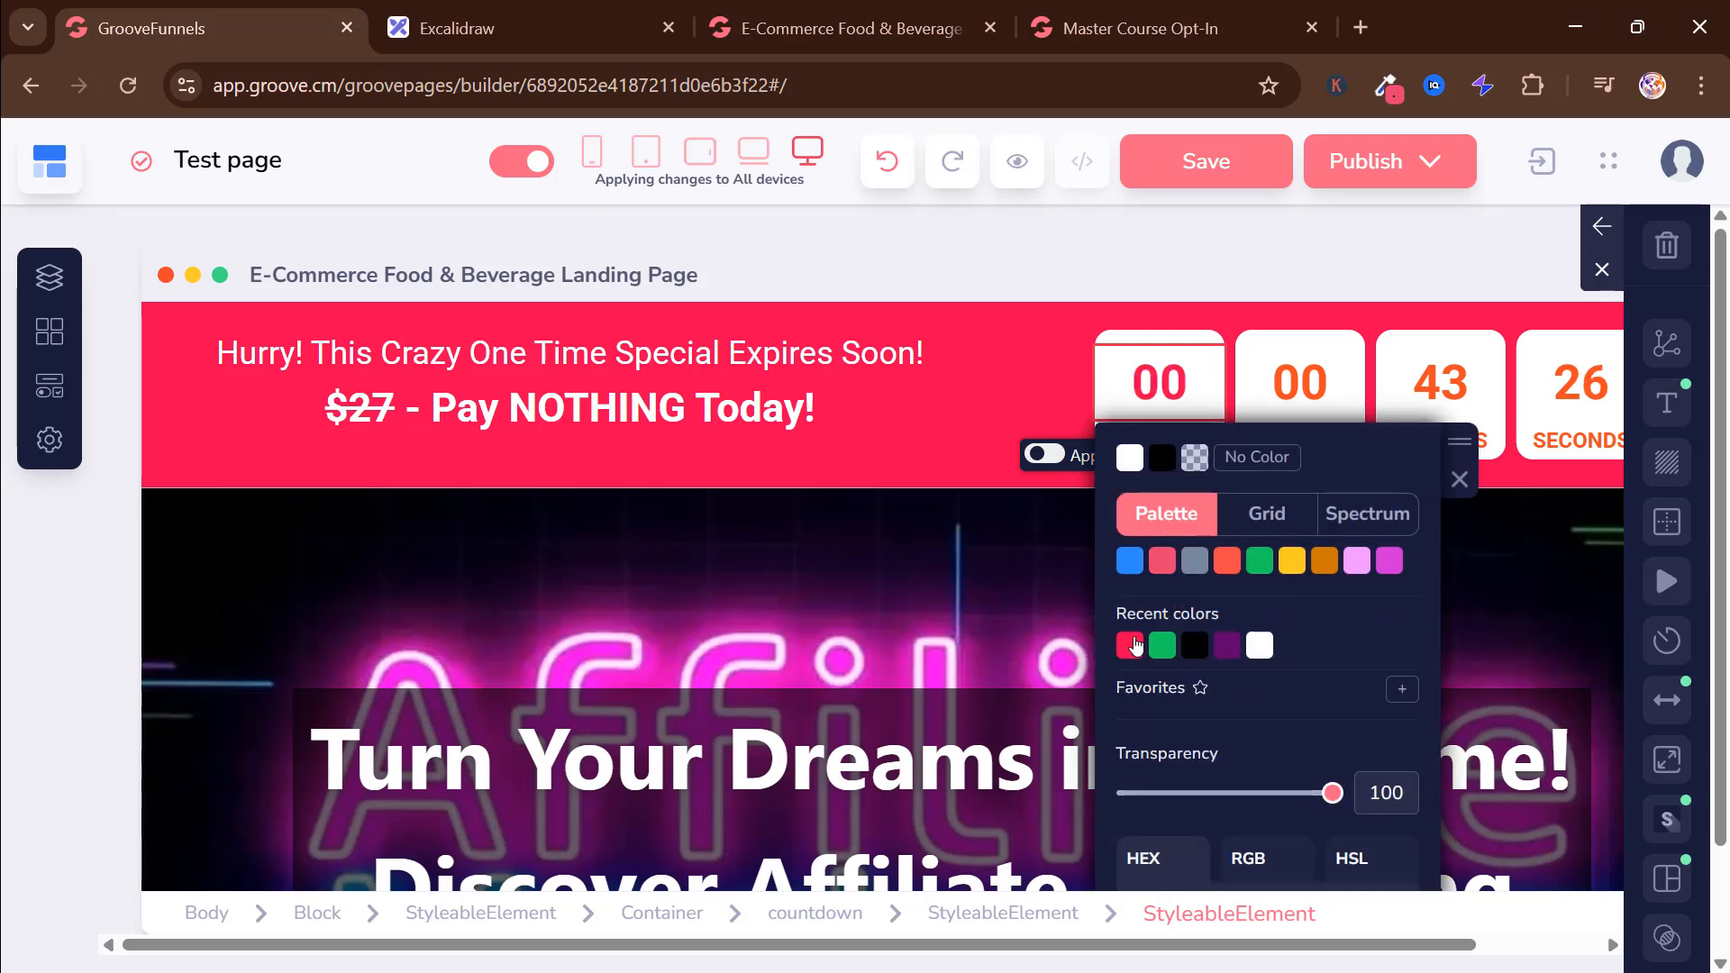
left_click(1284, 376)
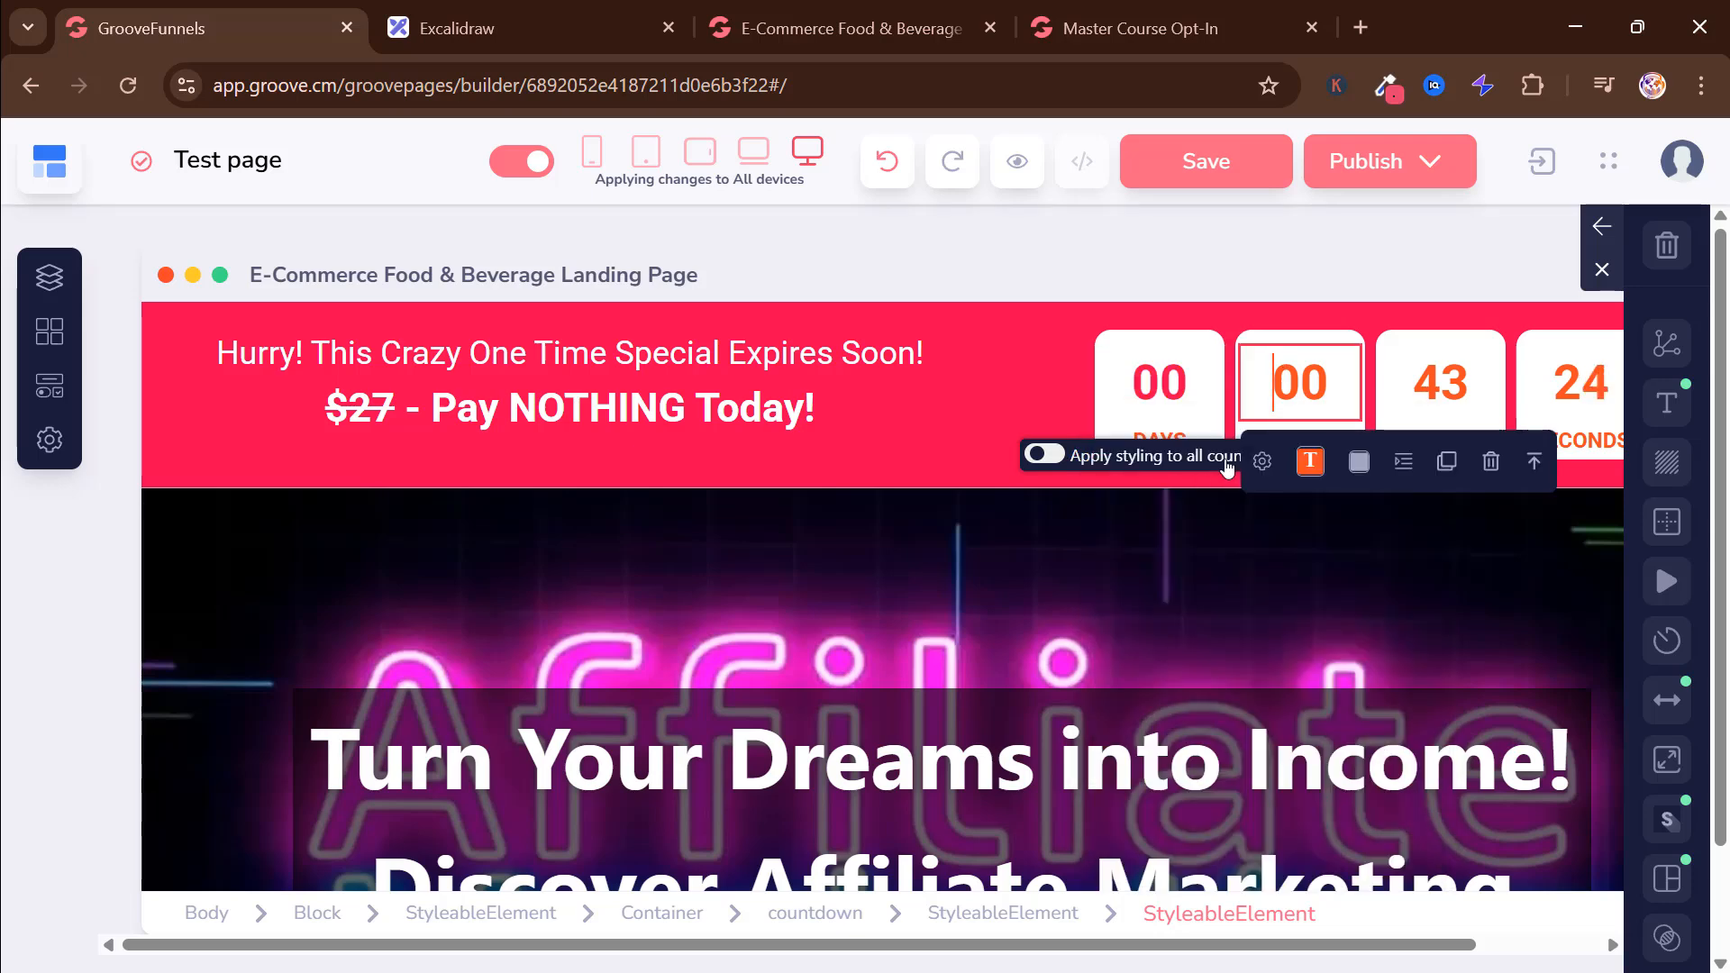
left_click(1304, 461)
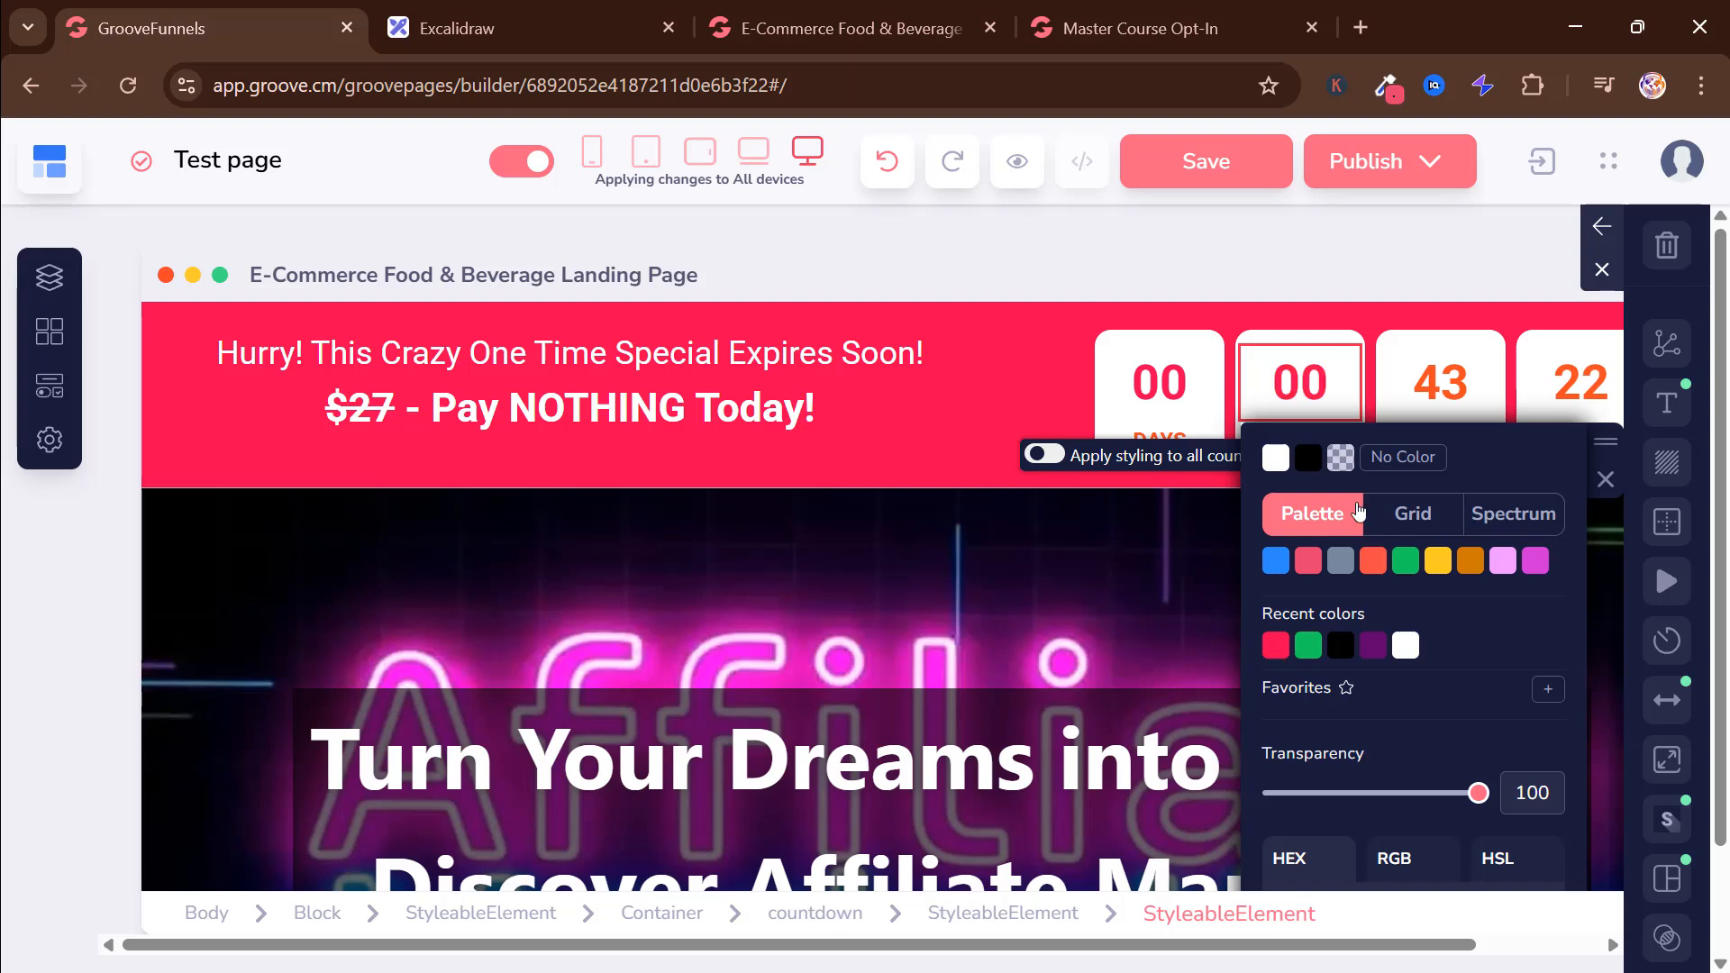
left_click(1308, 561)
Step: Recolour the countdown's minutes and seconds digits to match the banner's pinkish red, #f60151
left_click(1444, 370)
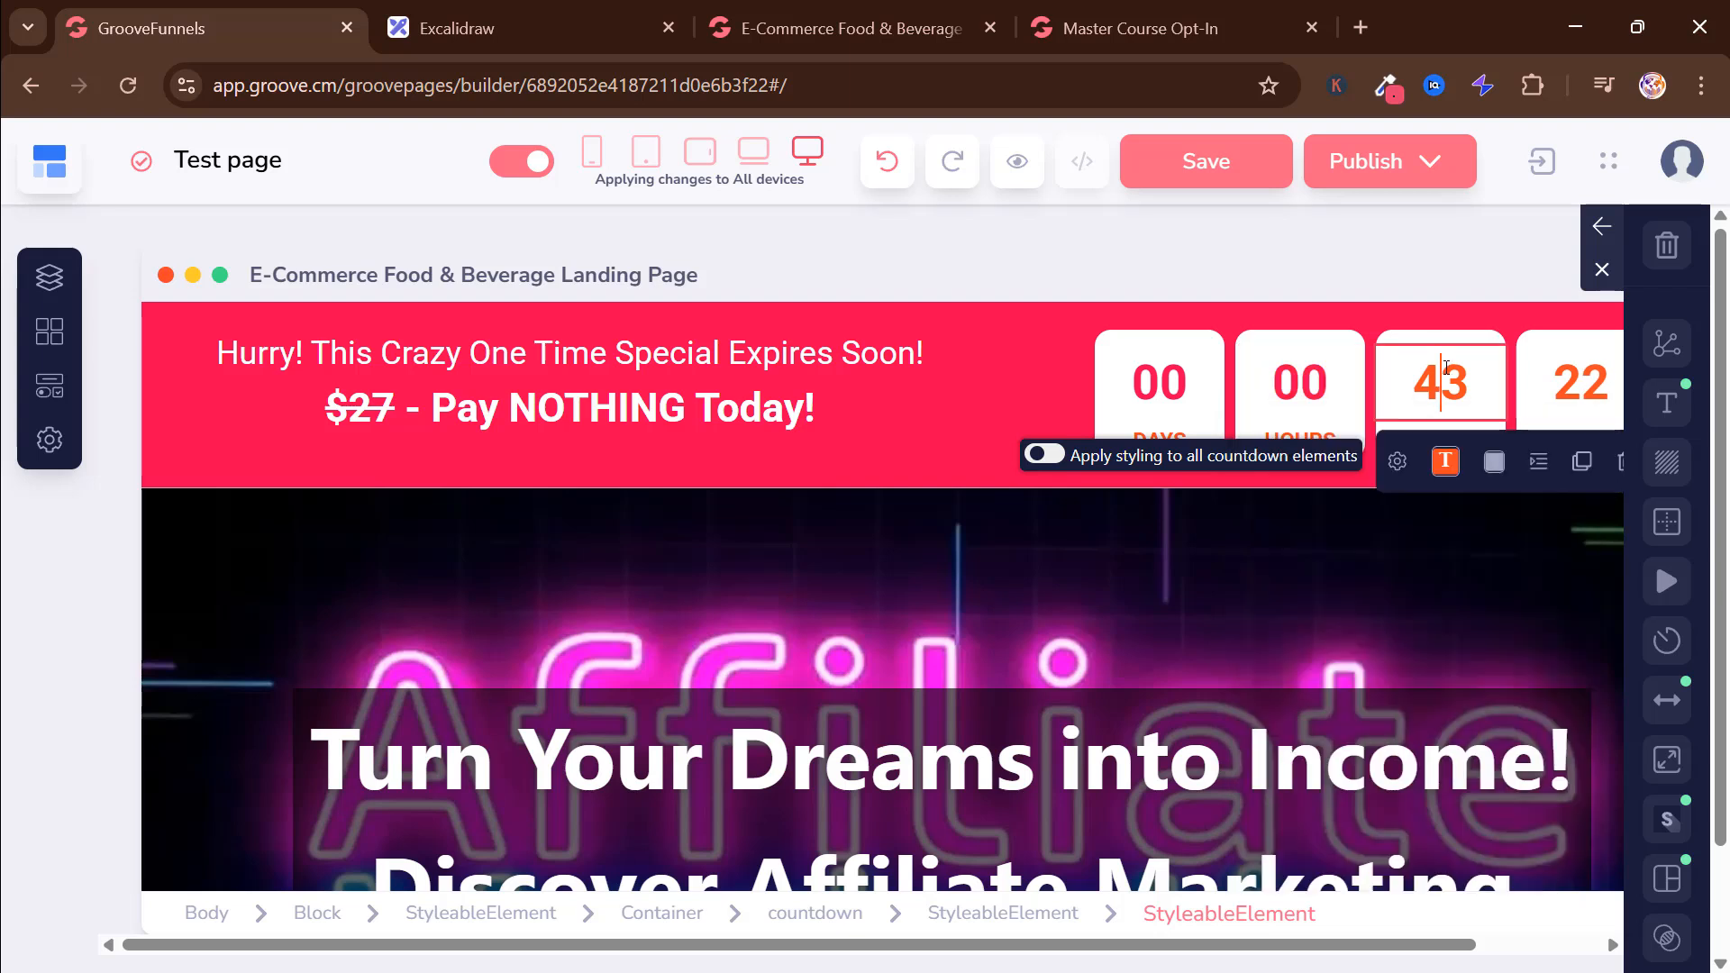
left_click(1445, 461)
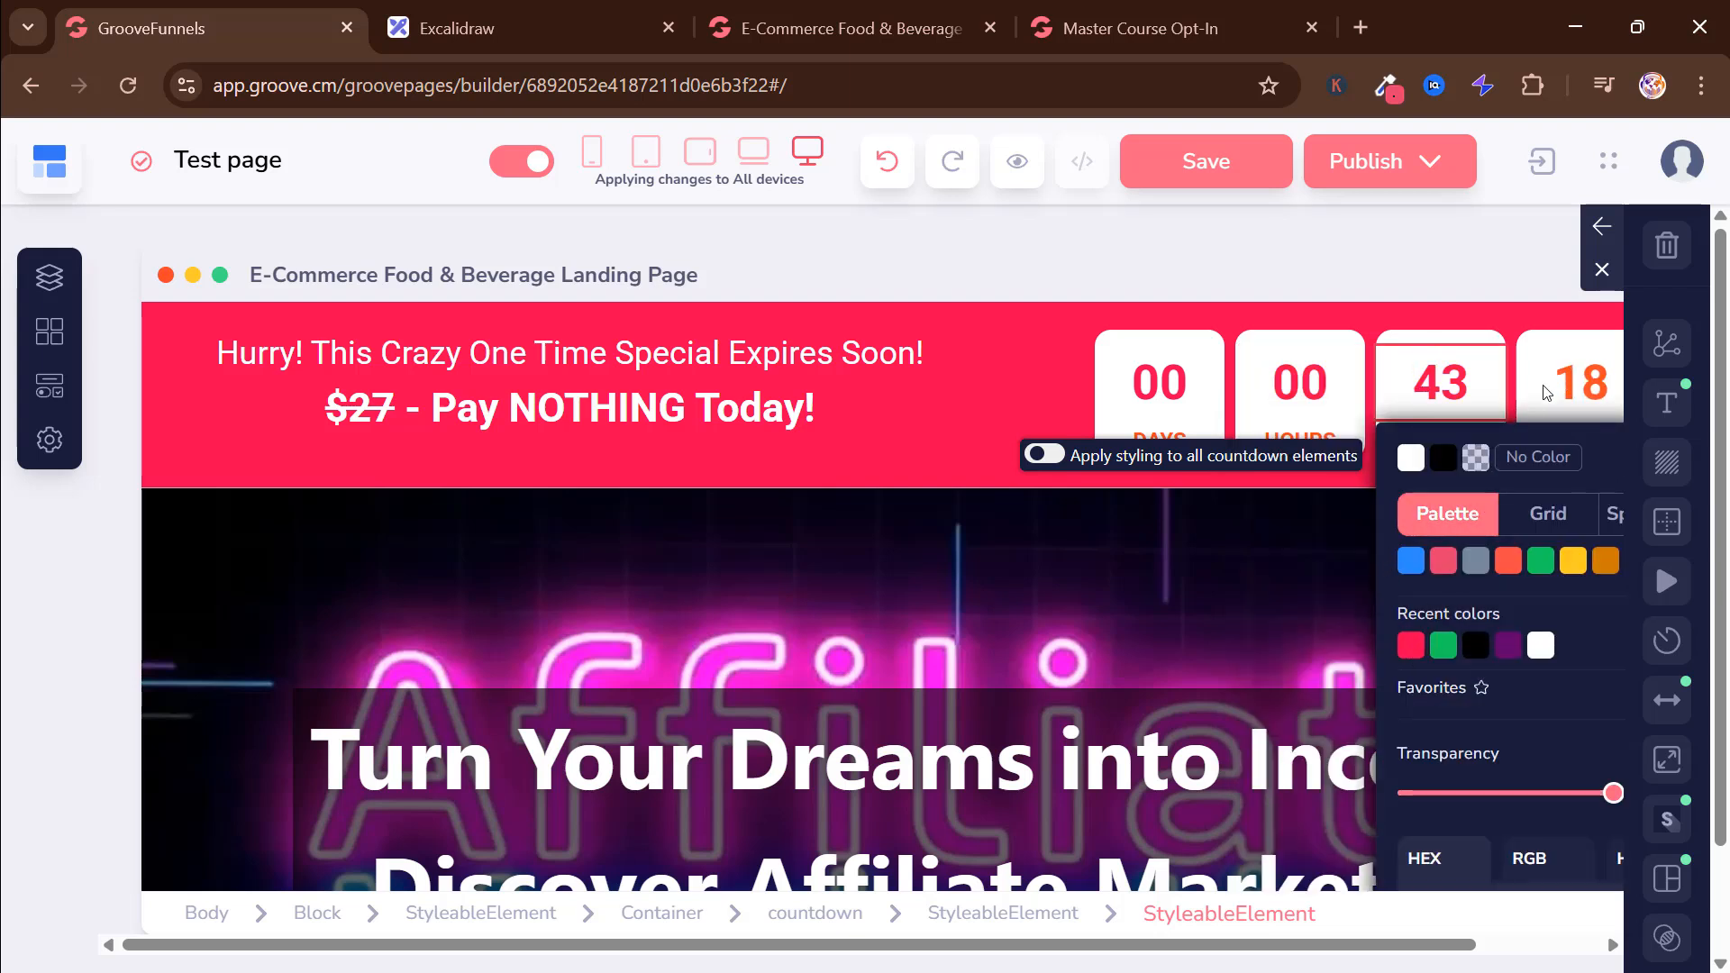
left_click(1572, 378)
left_click(1388, 462)
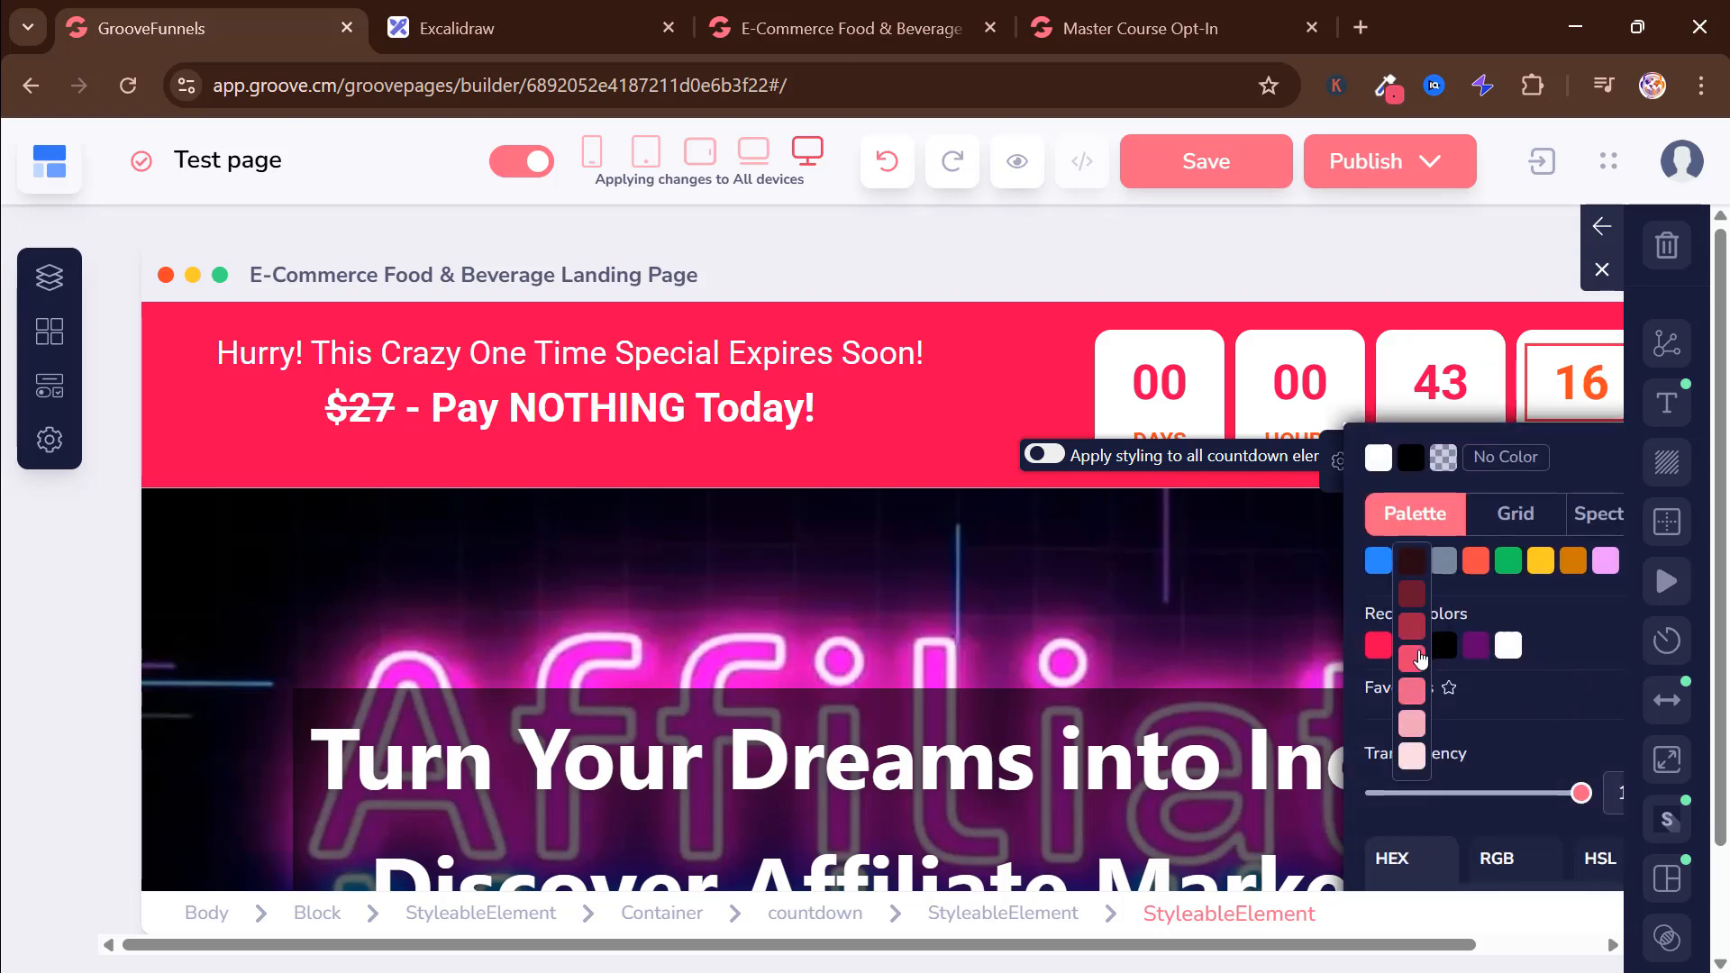
left_click(1378, 645)
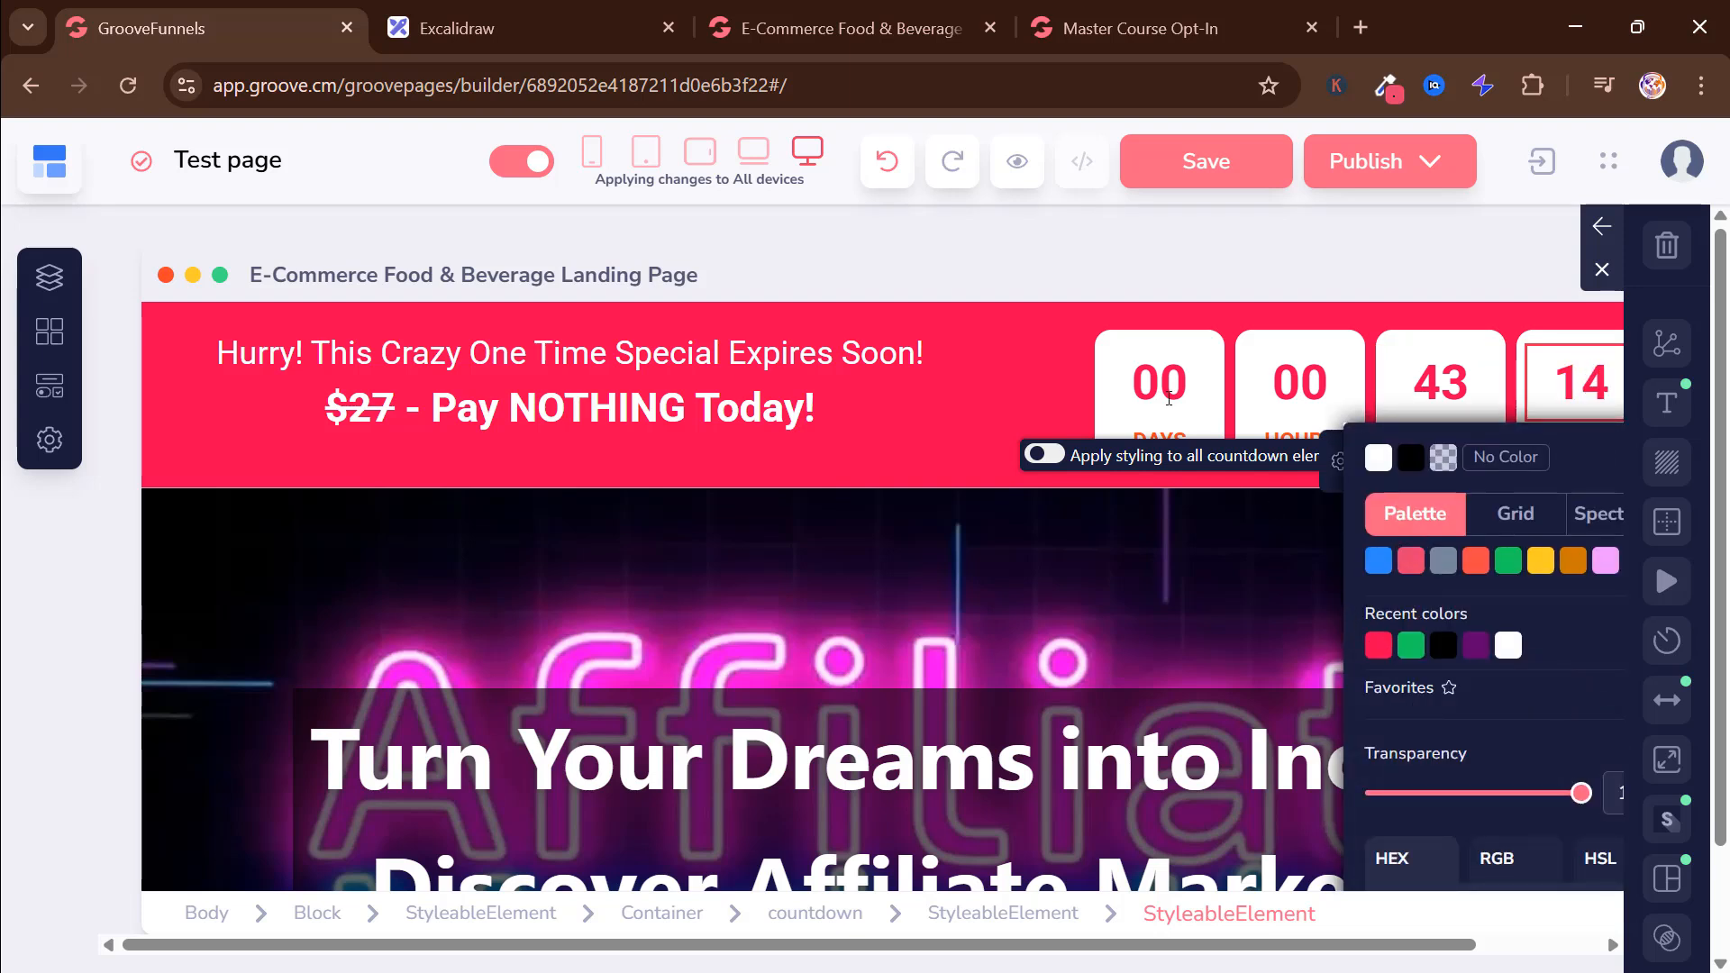
Step: Recolour the countdown's DAYS and HOURS labels with the banner's pinkish red from the recent colors
left_click(1136, 437)
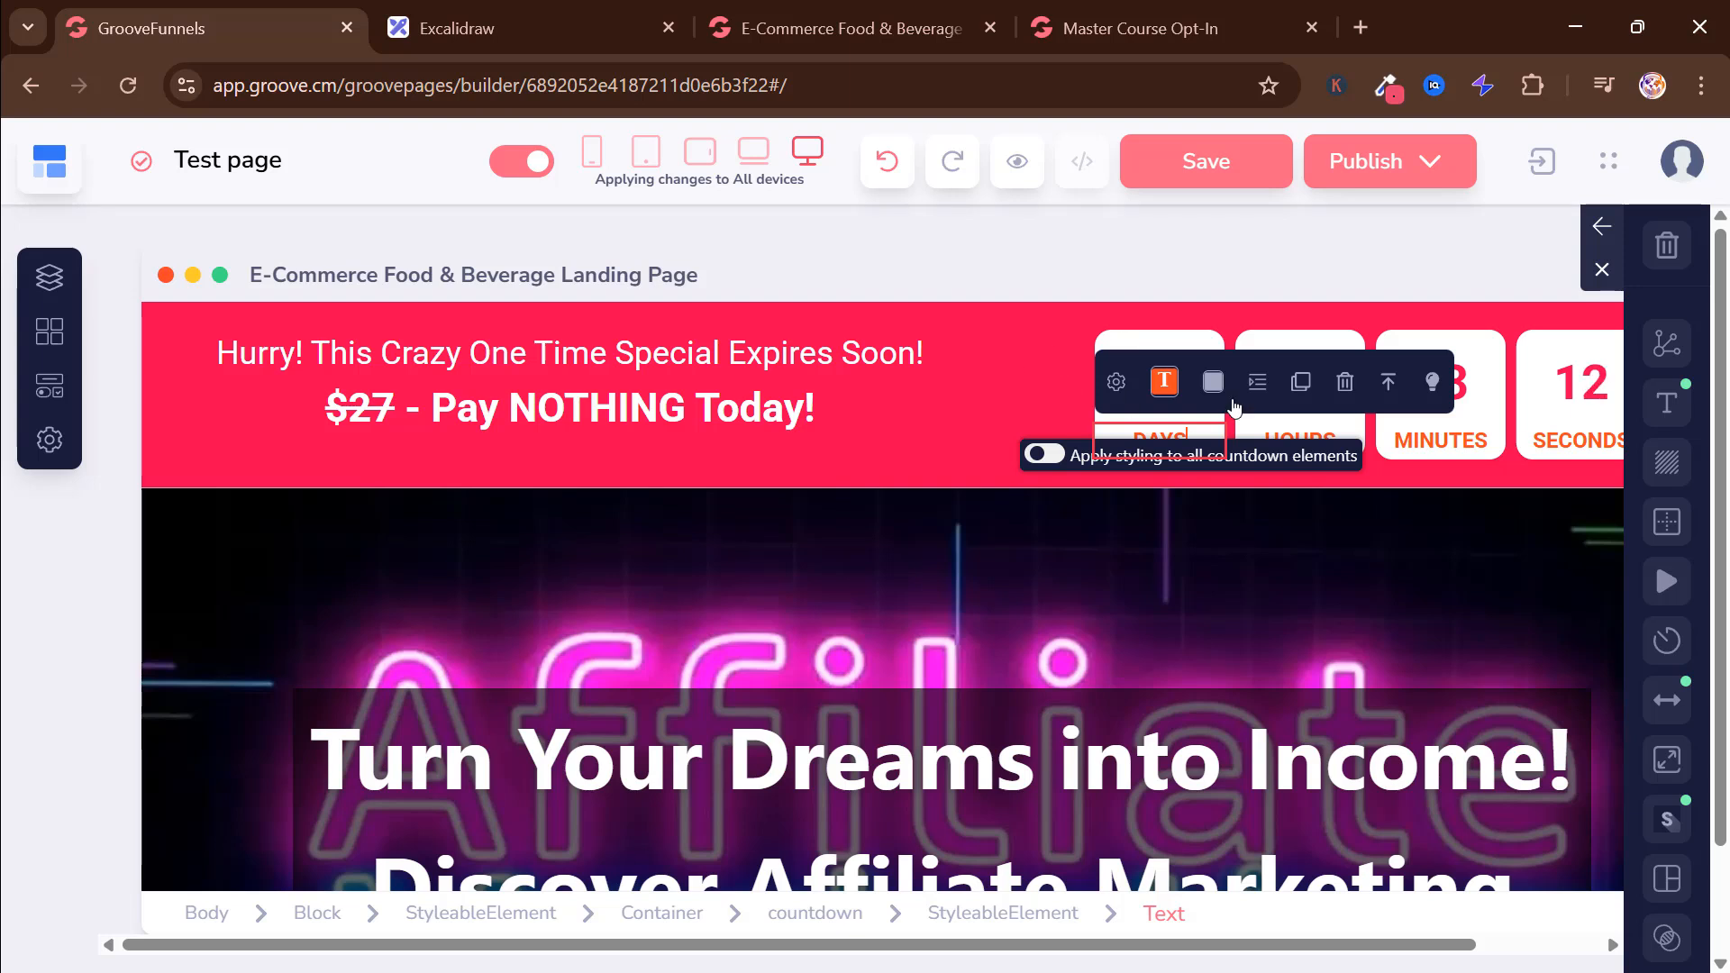
left_click(1164, 381)
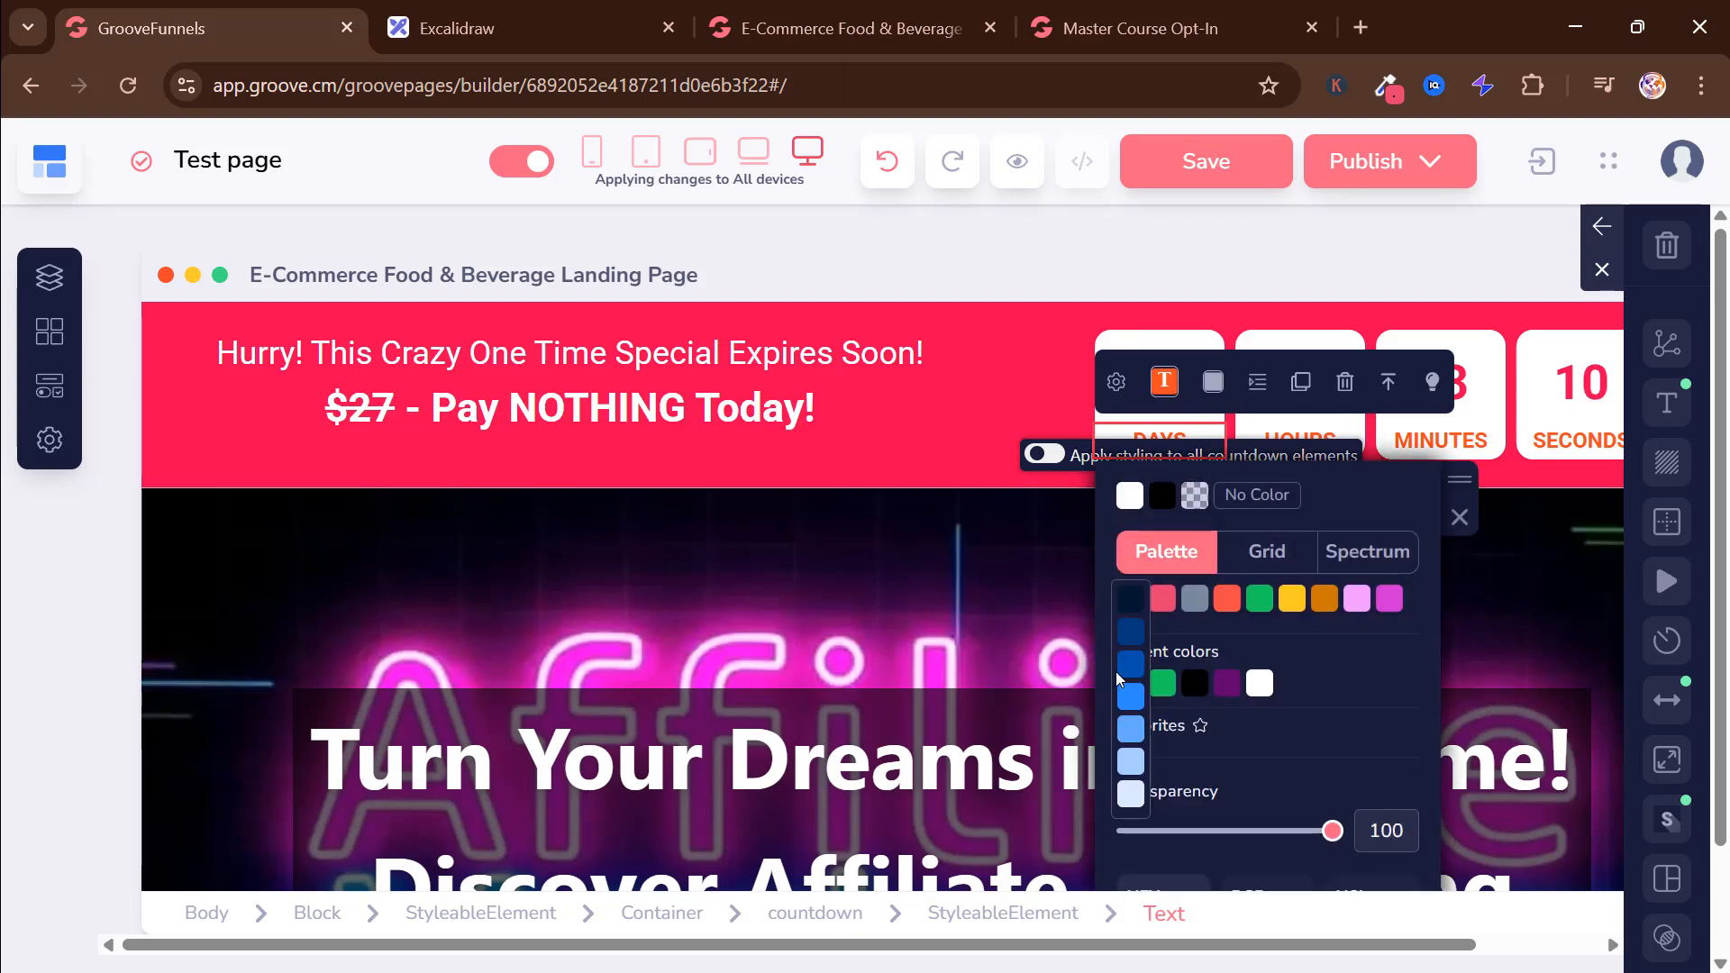
left_click(1131, 685)
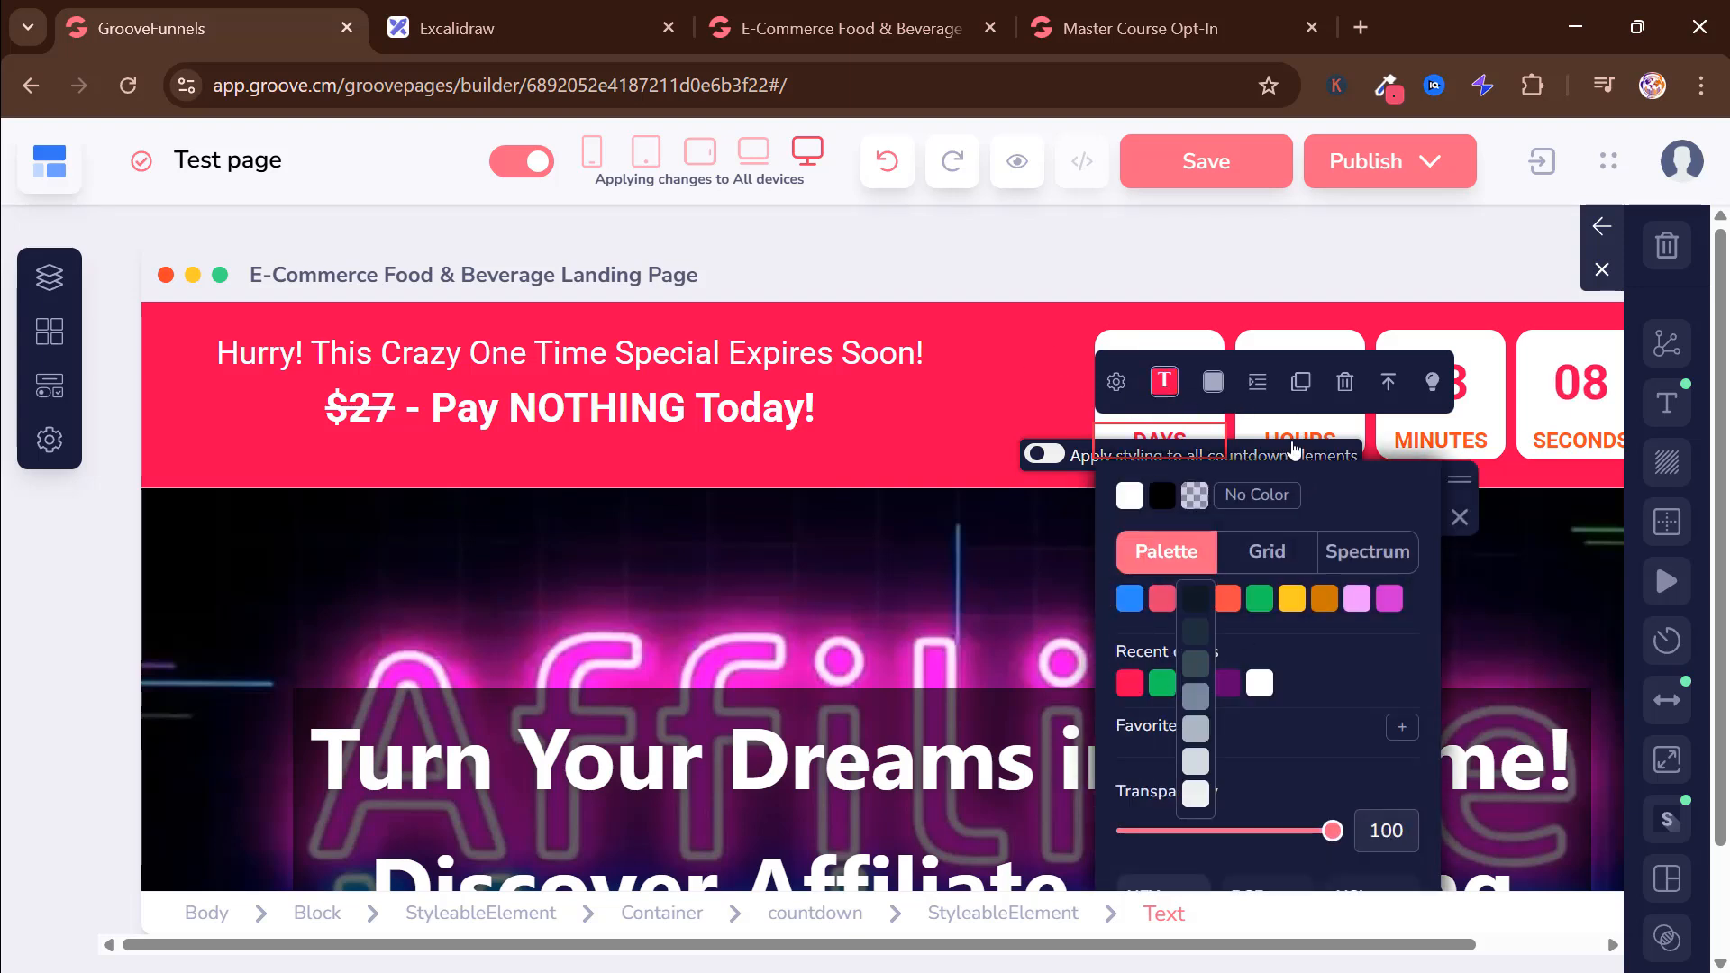
left_click(1288, 434)
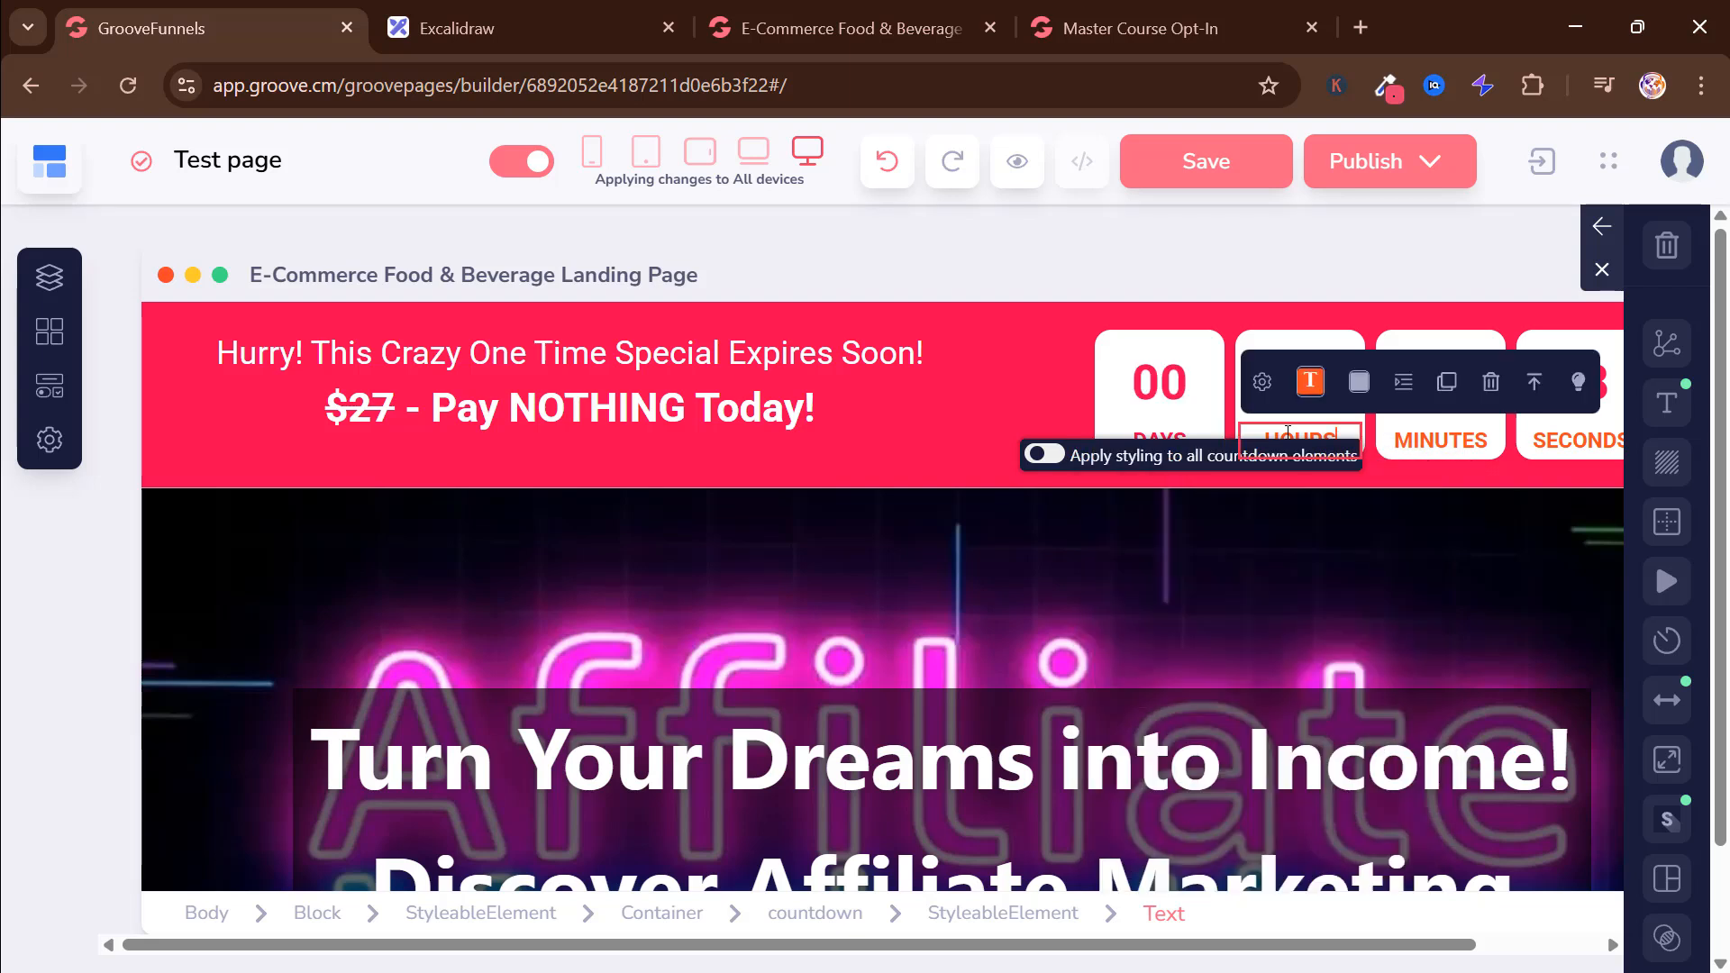
left_click(1312, 383)
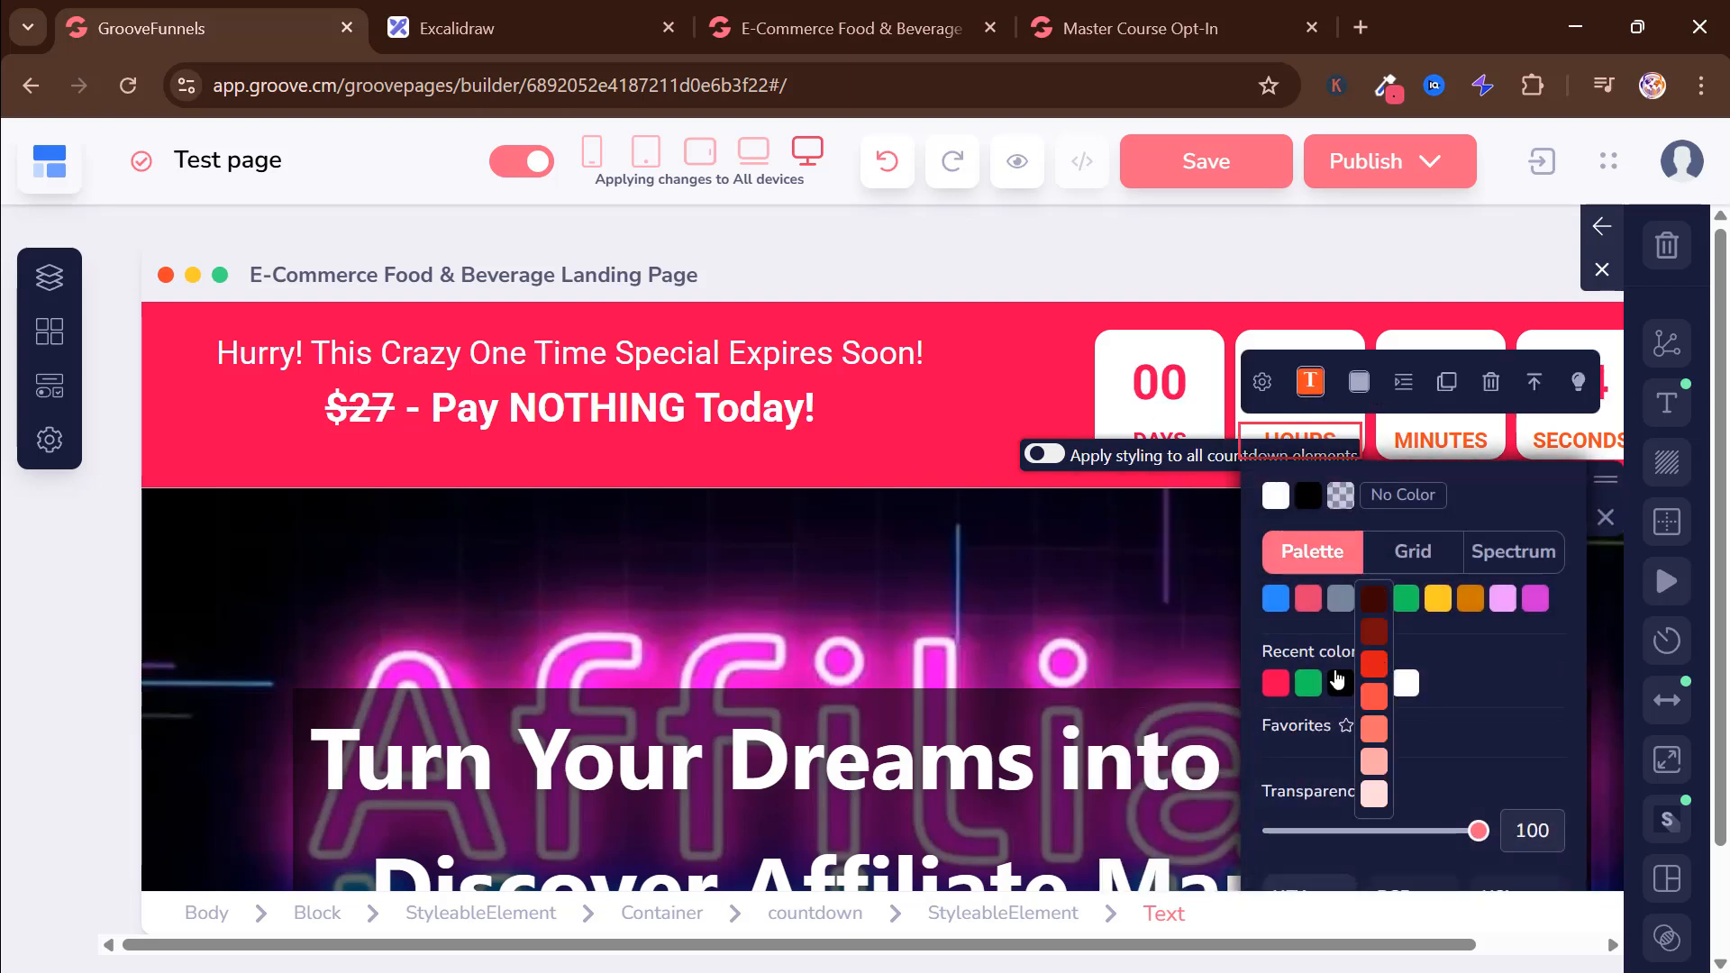
left_click(1268, 683)
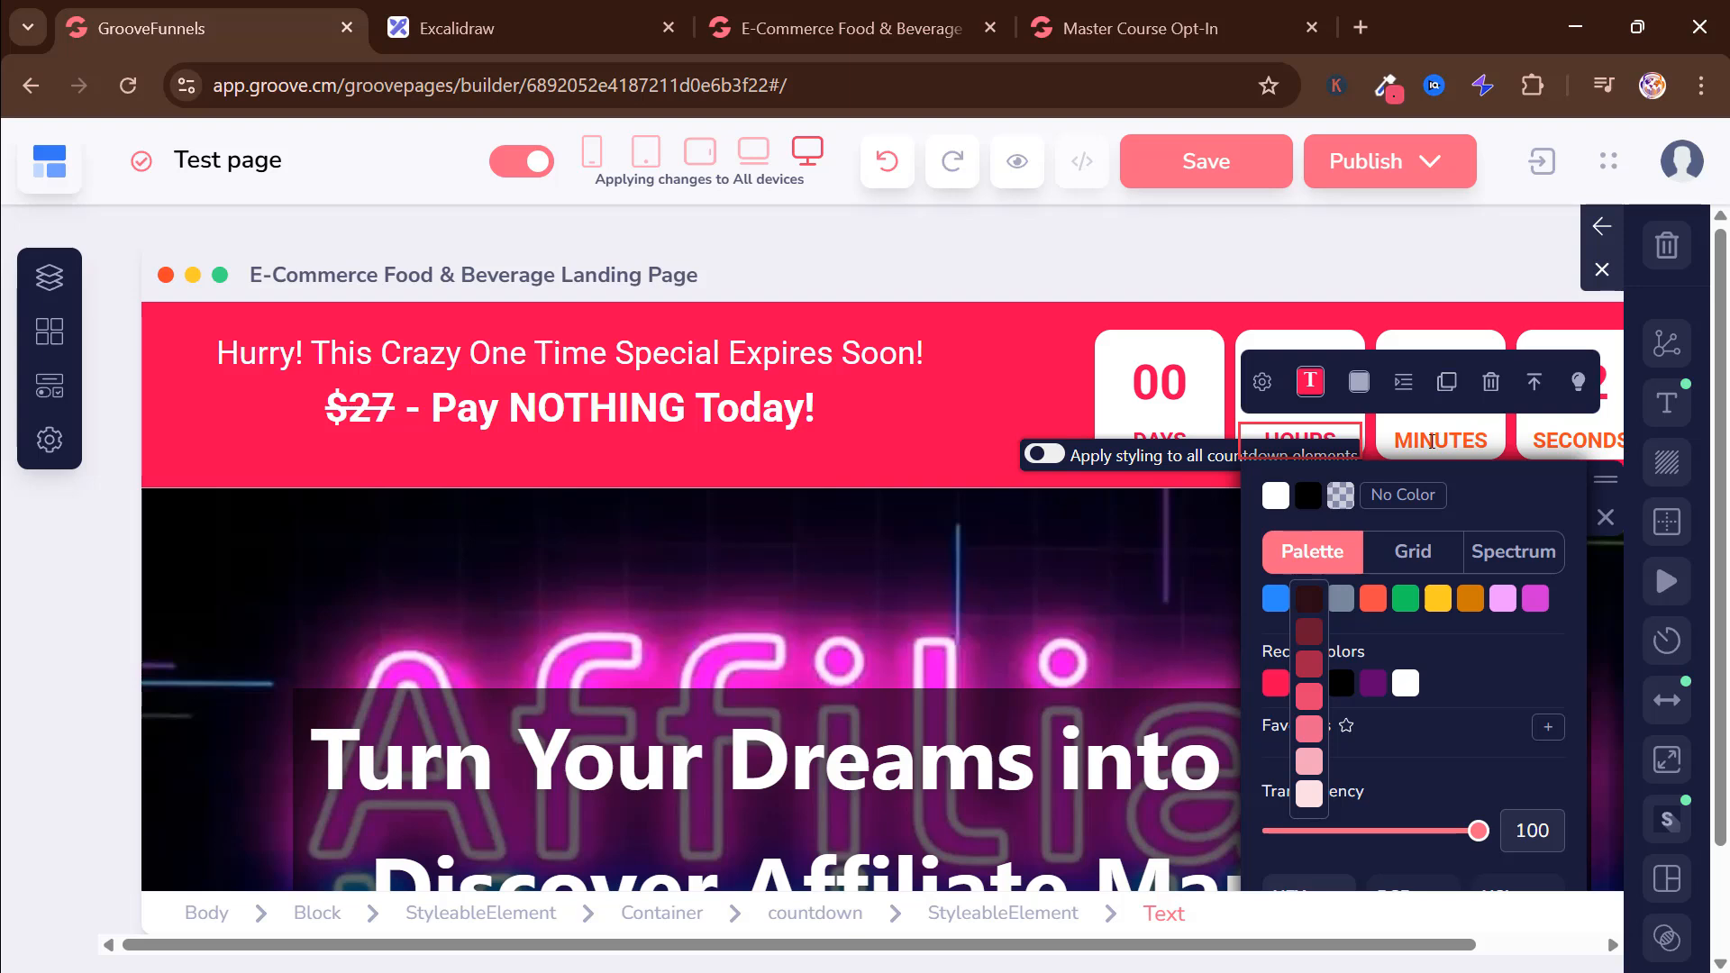
Step: Recolour the countdown's MINUTES and SECONDS labels to match the banner's pinkish red, and leave the countdown elements
left_click(1468, 440)
left_click(1445, 381)
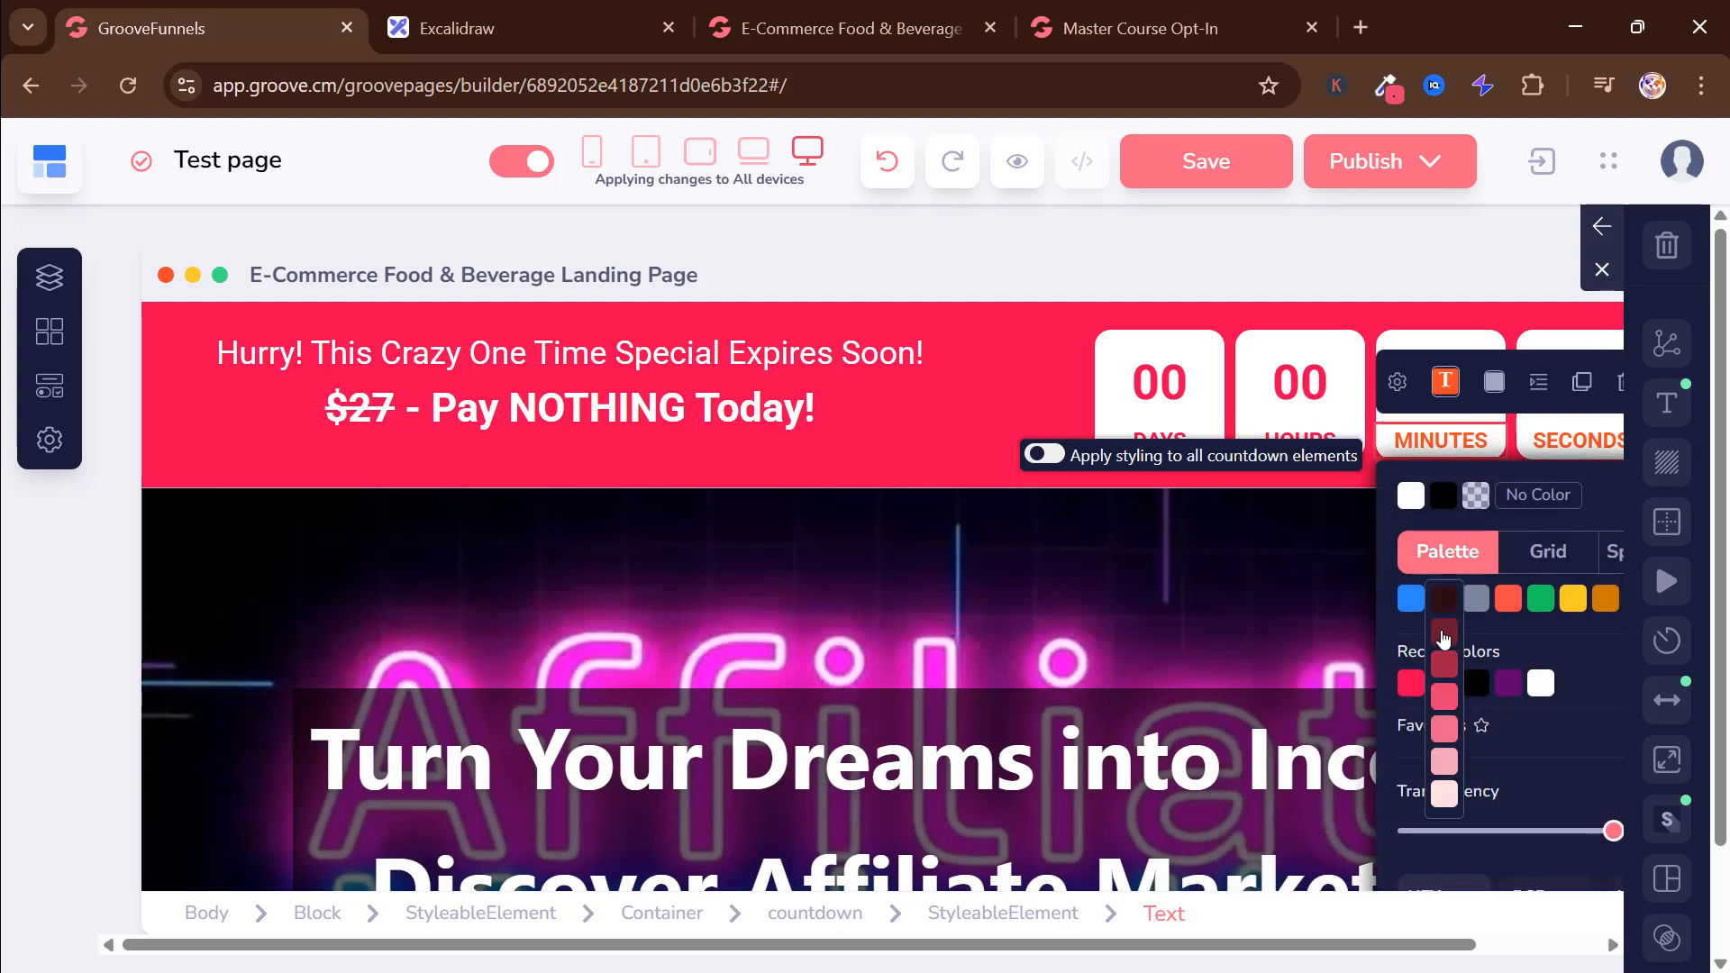
left_click(1409, 684)
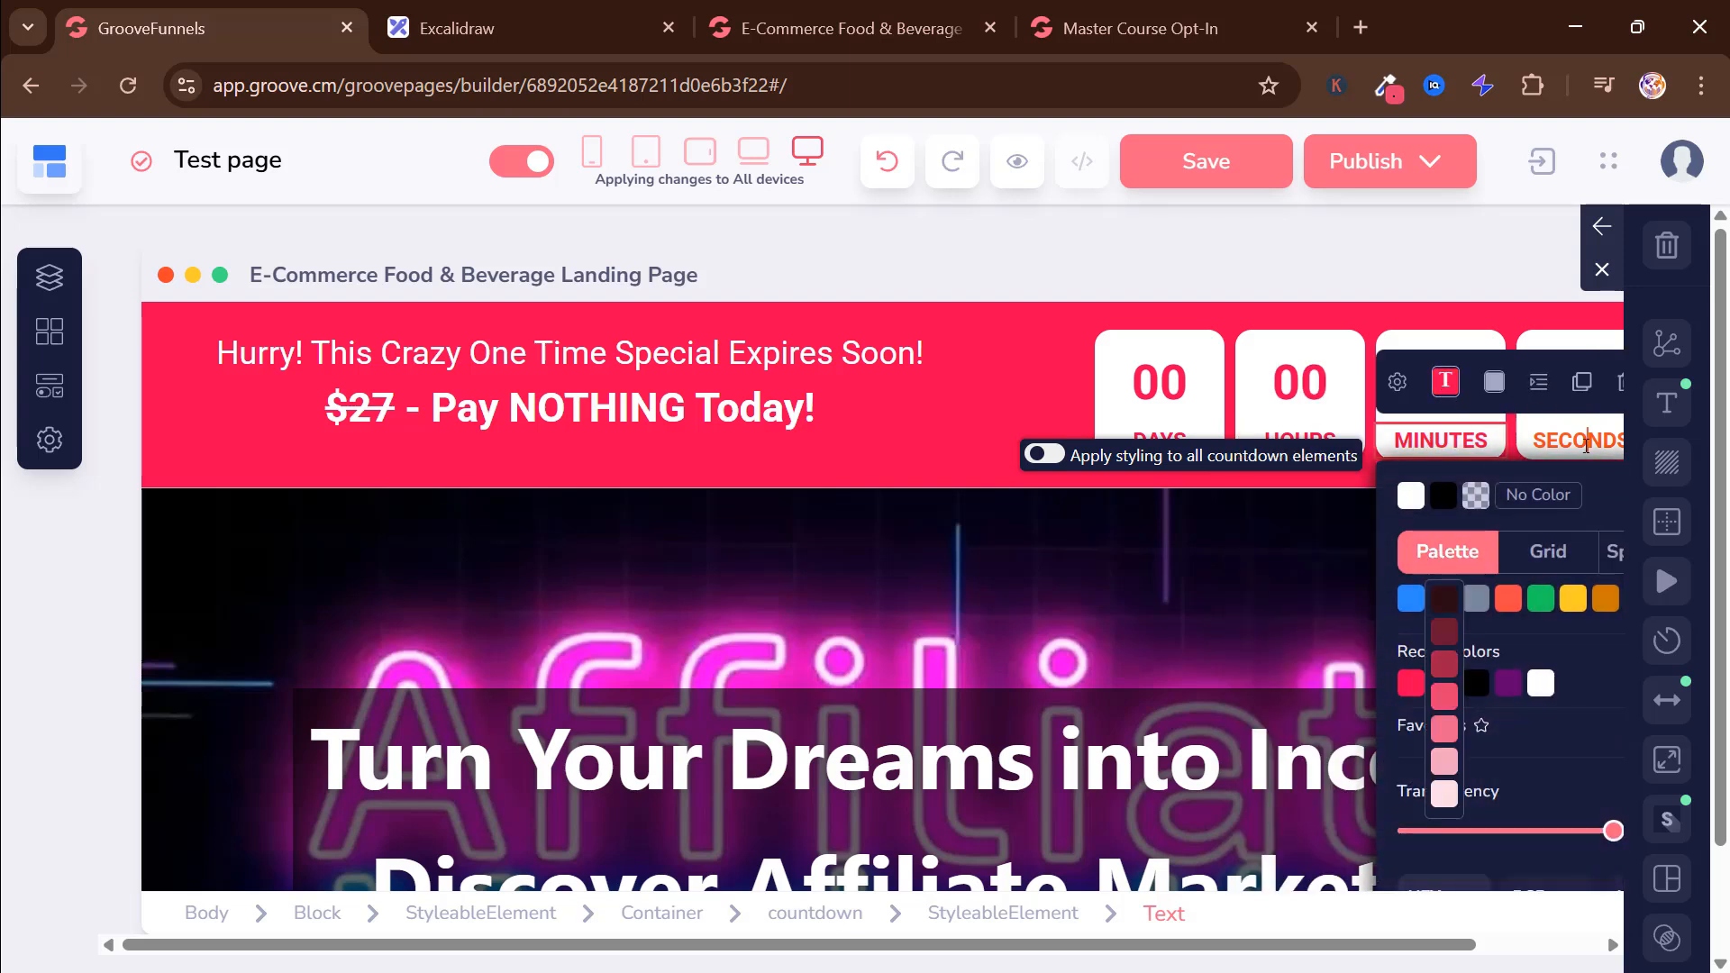
left_click(1587, 439)
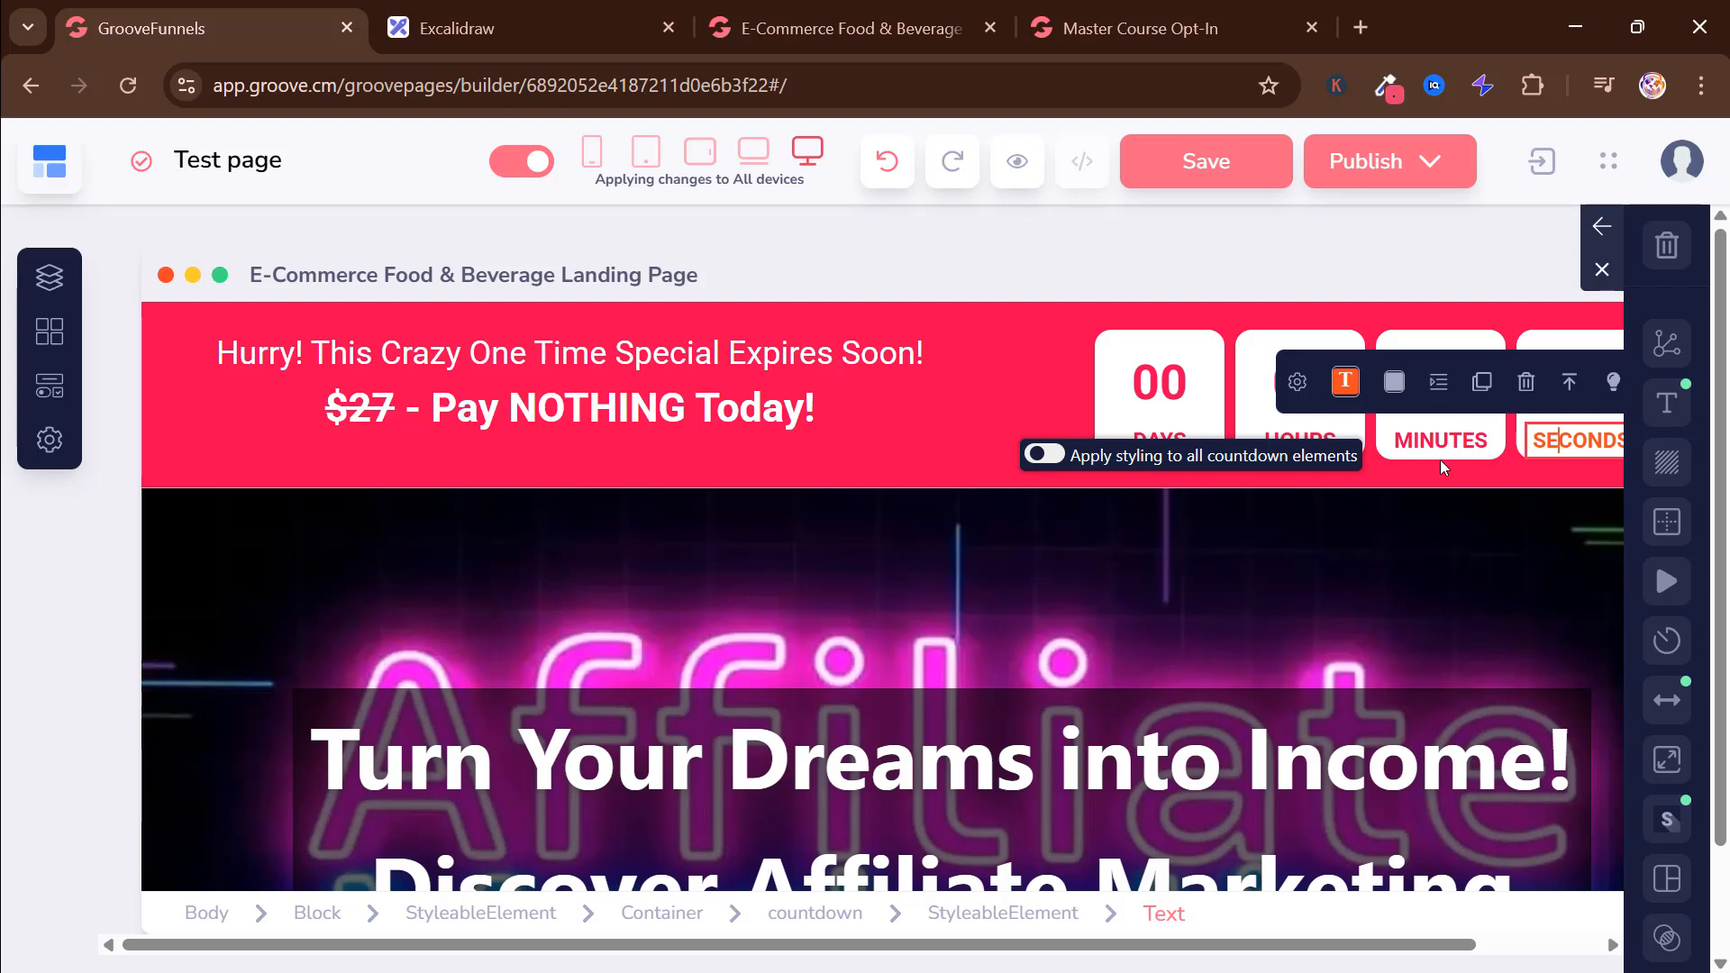
left_click(1344, 381)
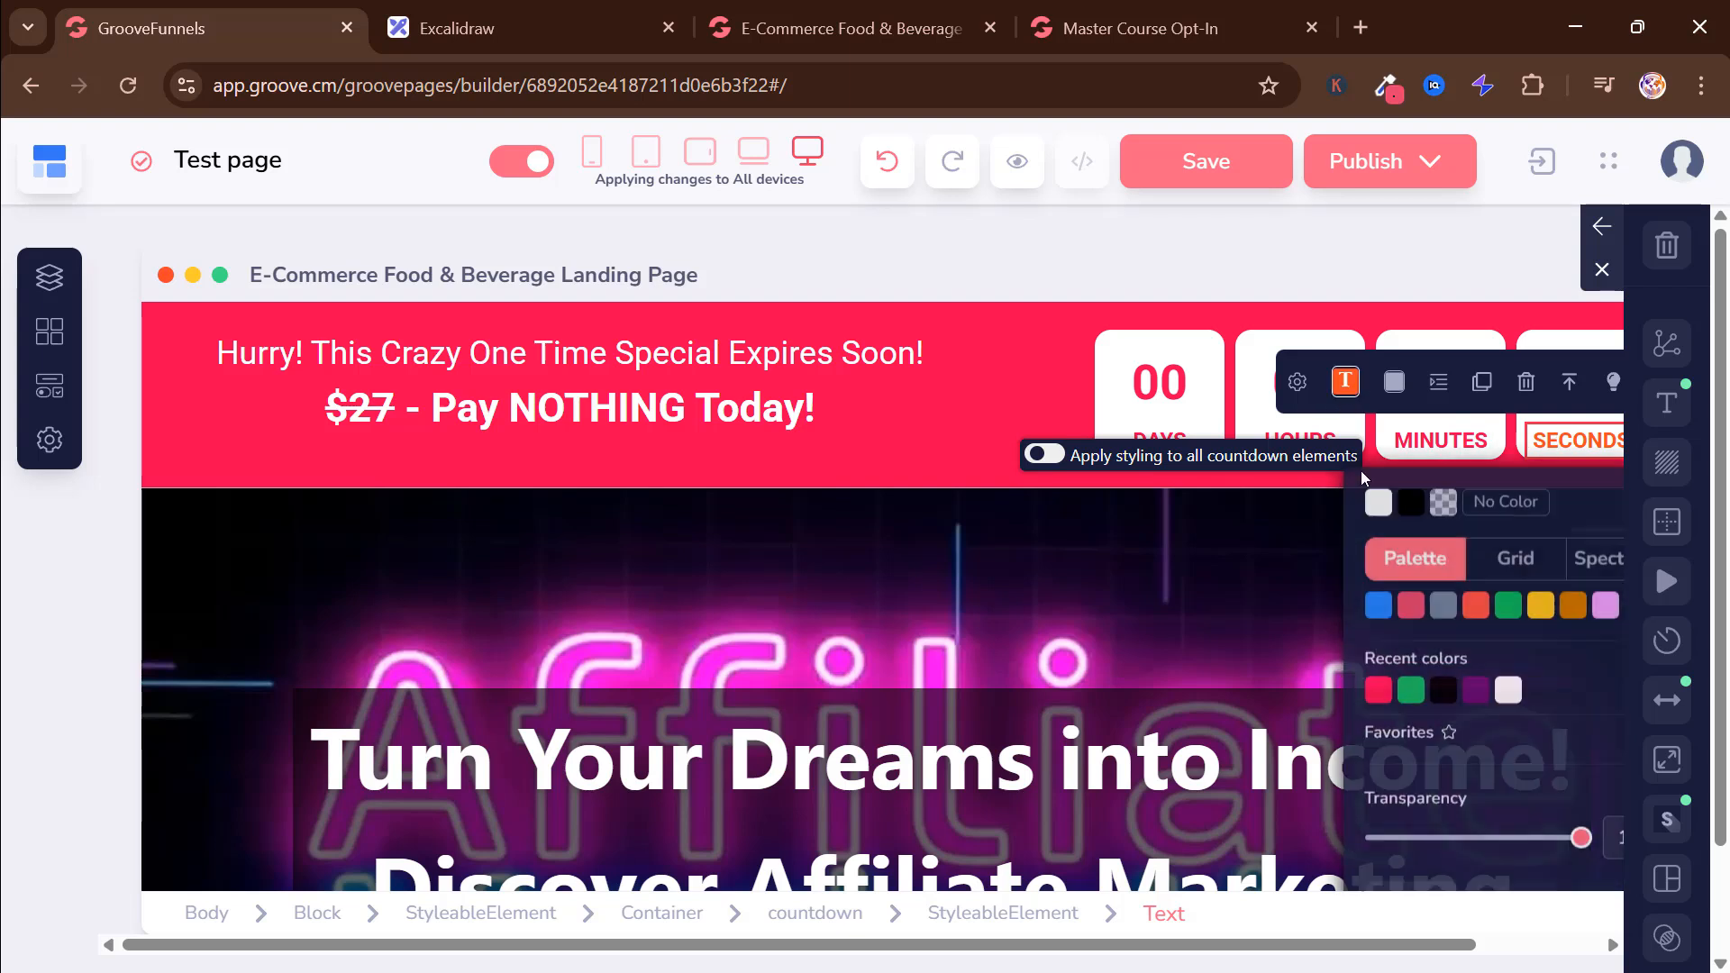
left_click(1377, 683)
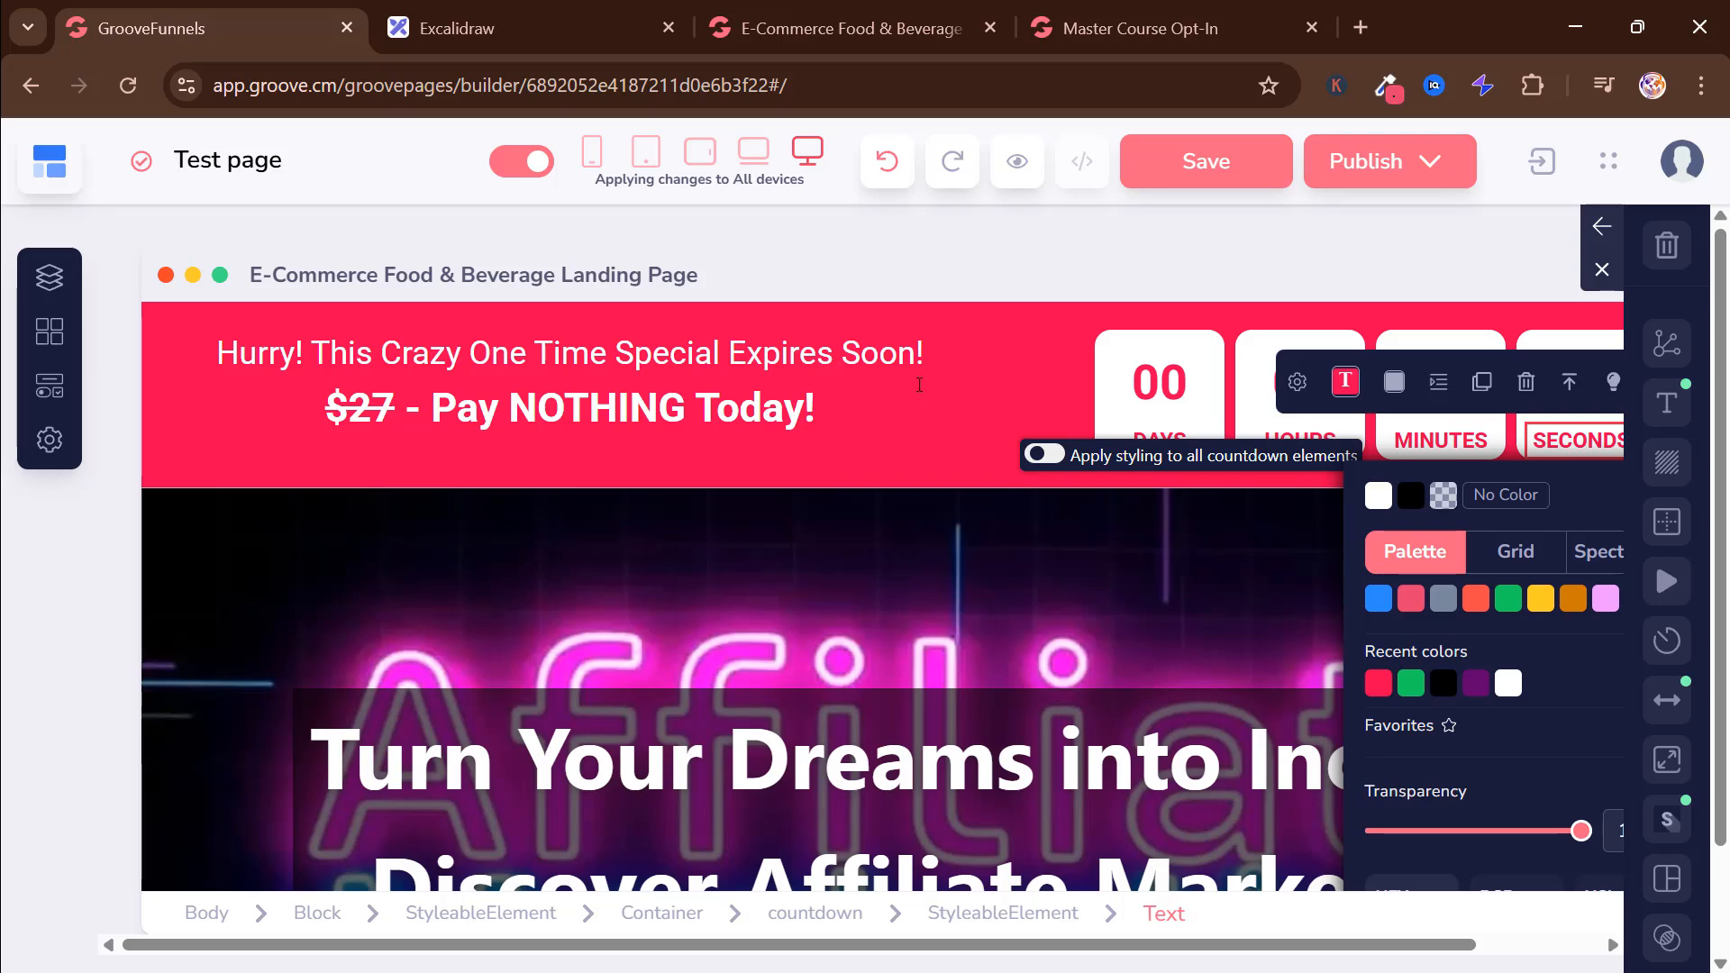
left_click(919, 385)
Step: Review the banner and hero section, comparing them with the finished reference page in the preview browser tab
scroll(797, 457, "down", 5)
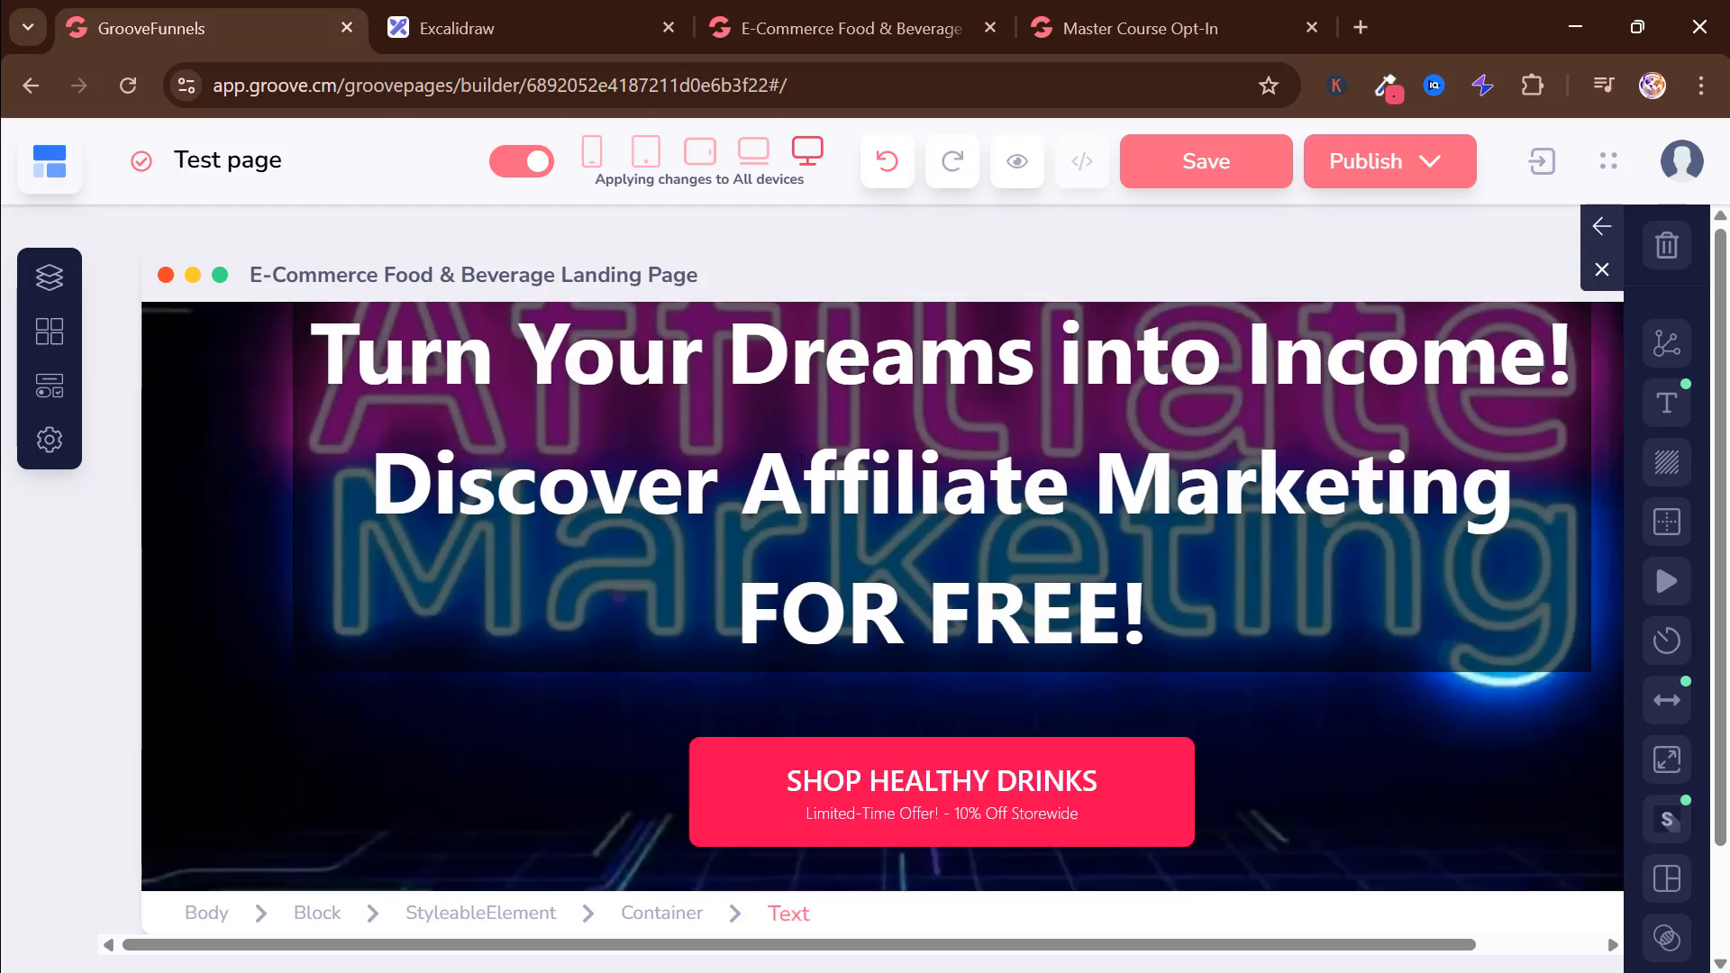
scroll(948, 555, "up", 10)
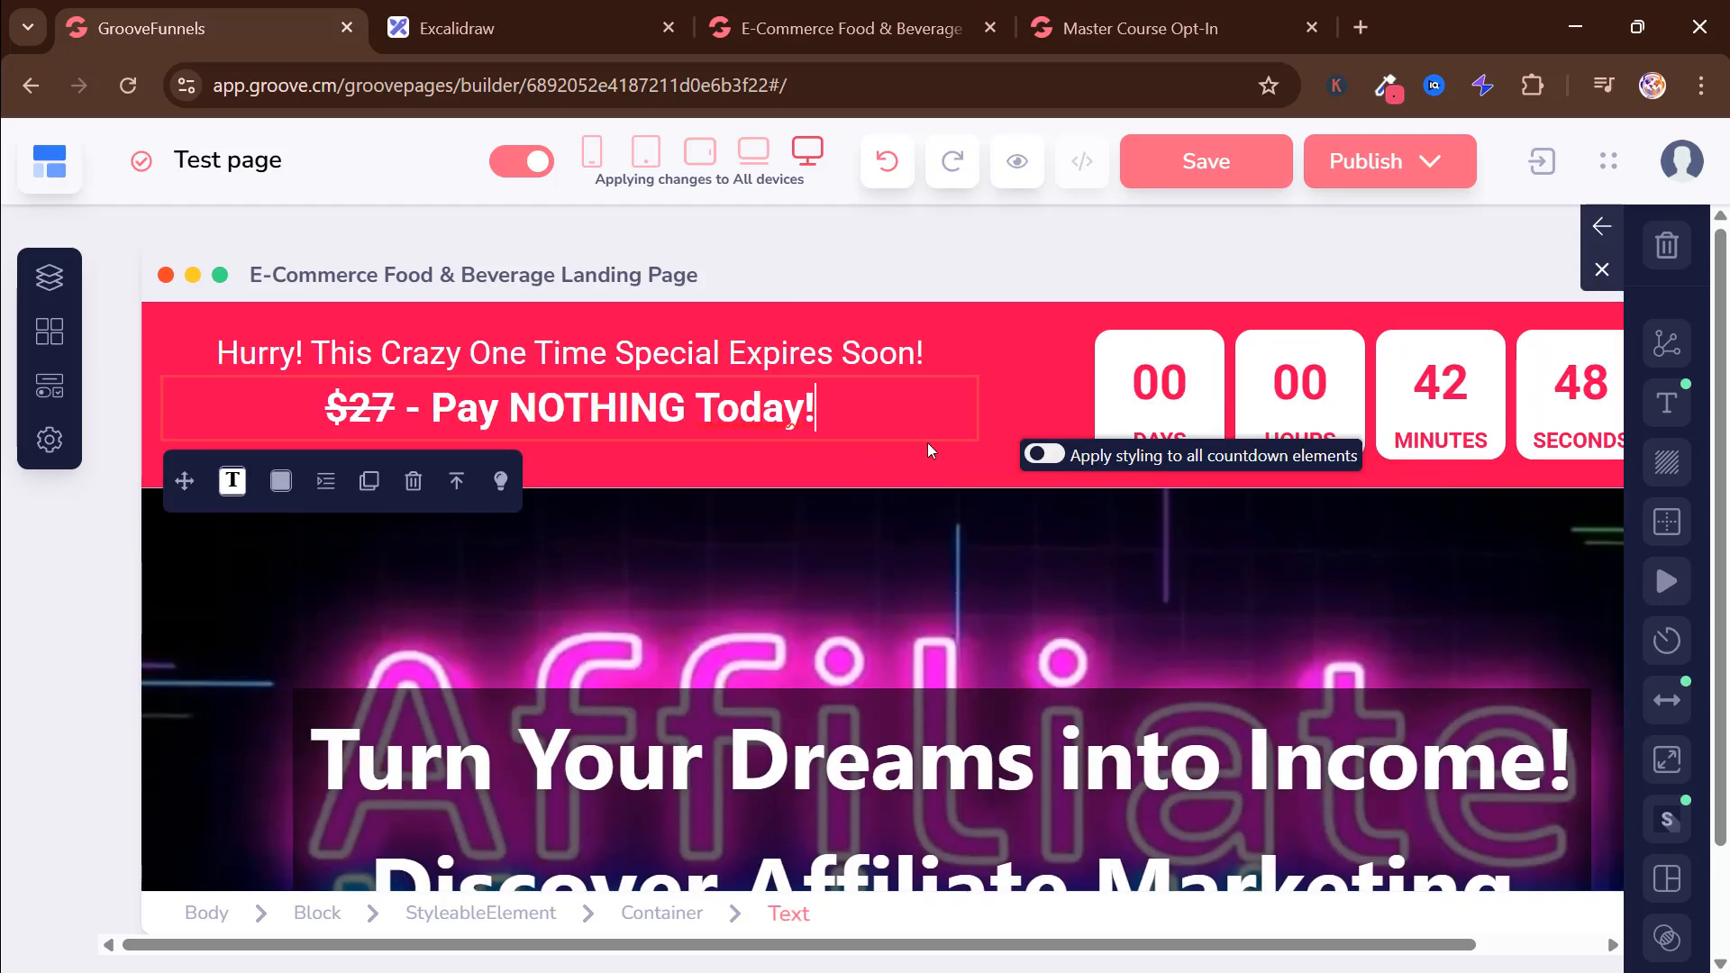
scroll(928, 445, "down", 3)
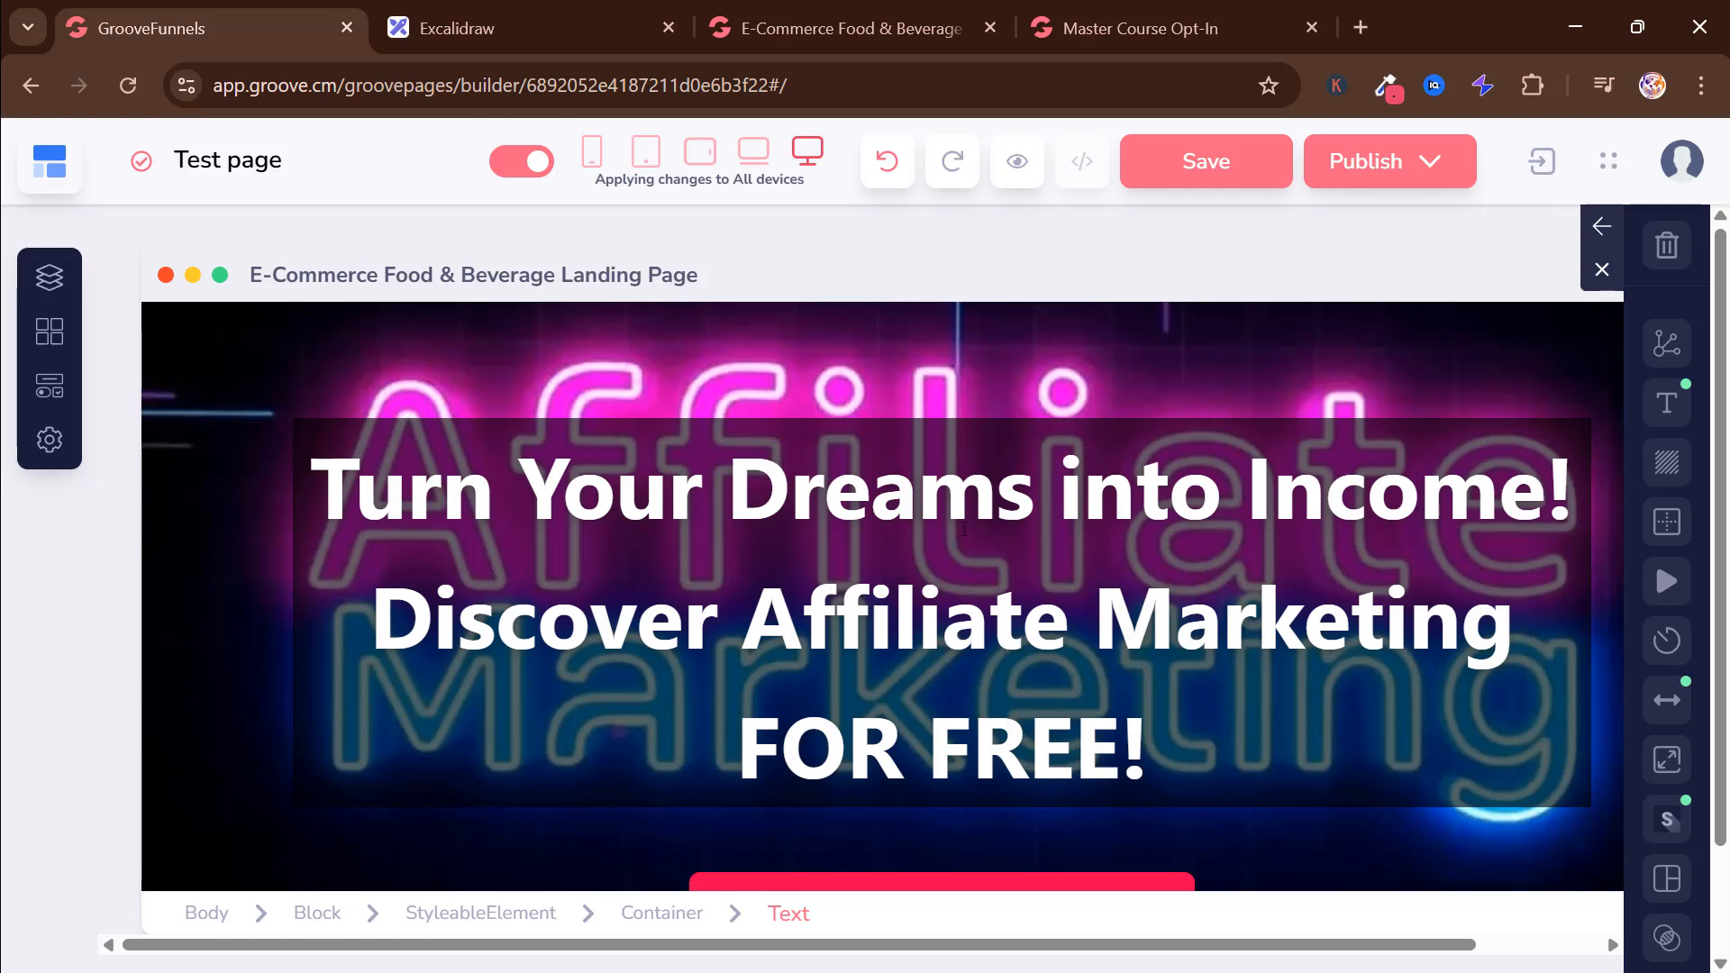
scroll(809, 478, "up", 1)
scroll(996, 394, "down", 3)
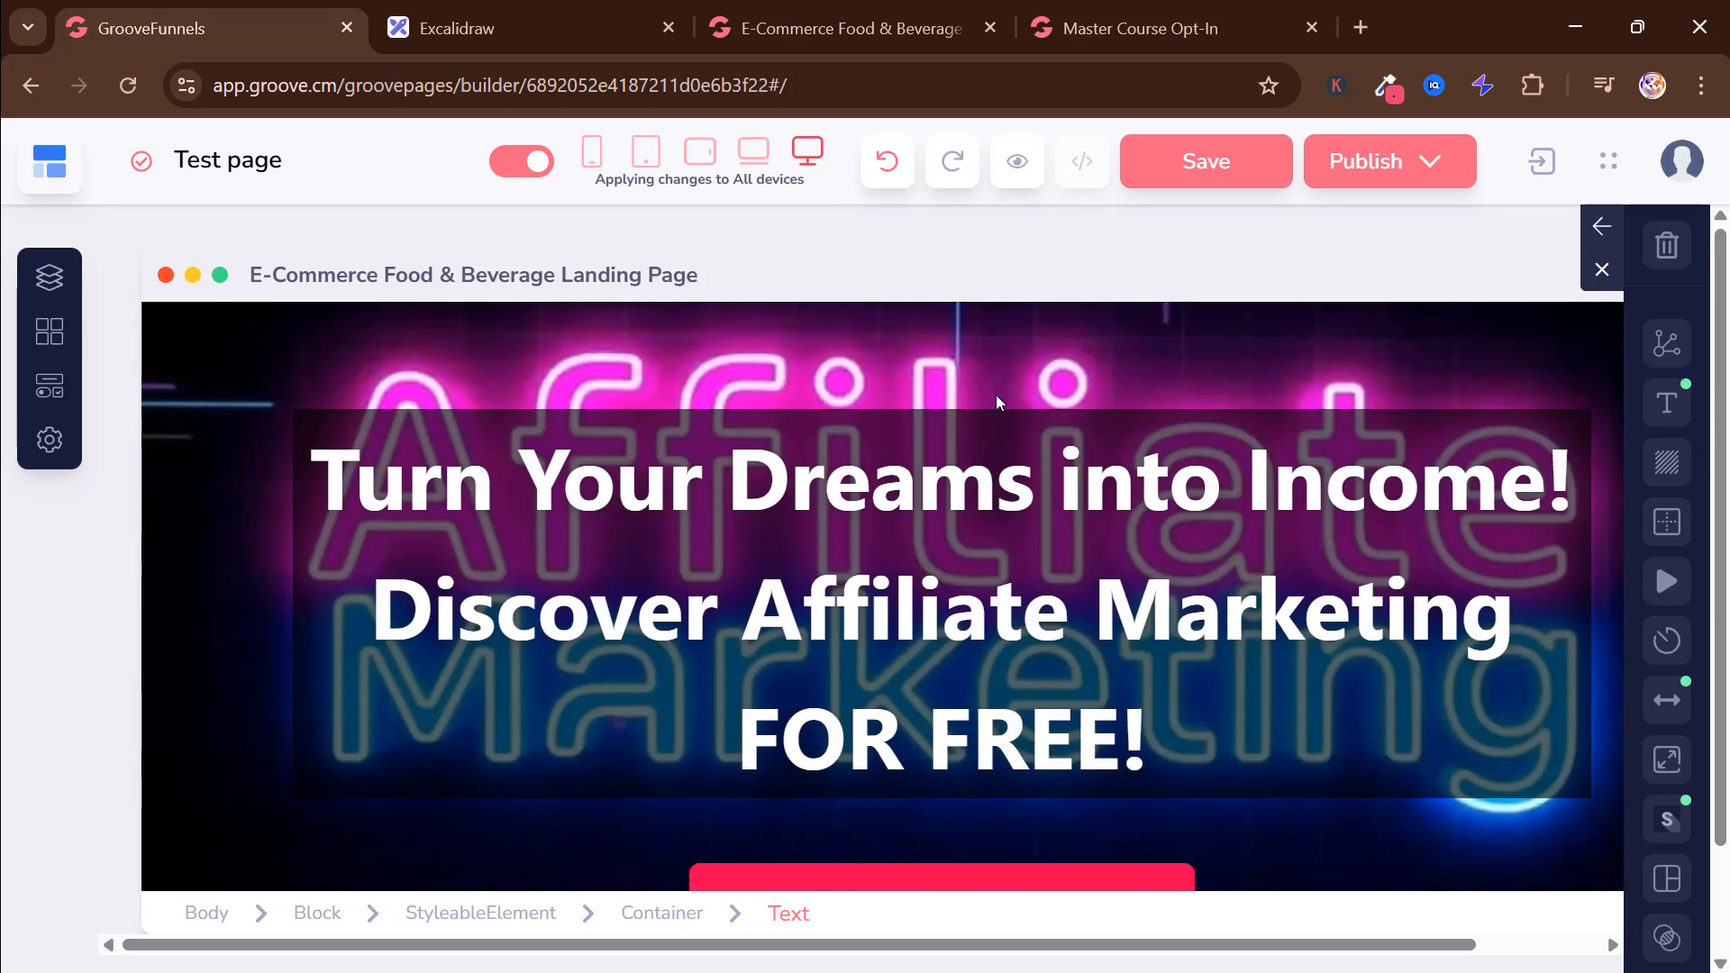
scroll(973, 380, "up", 3)
scroll(856, 296, "down", 2)
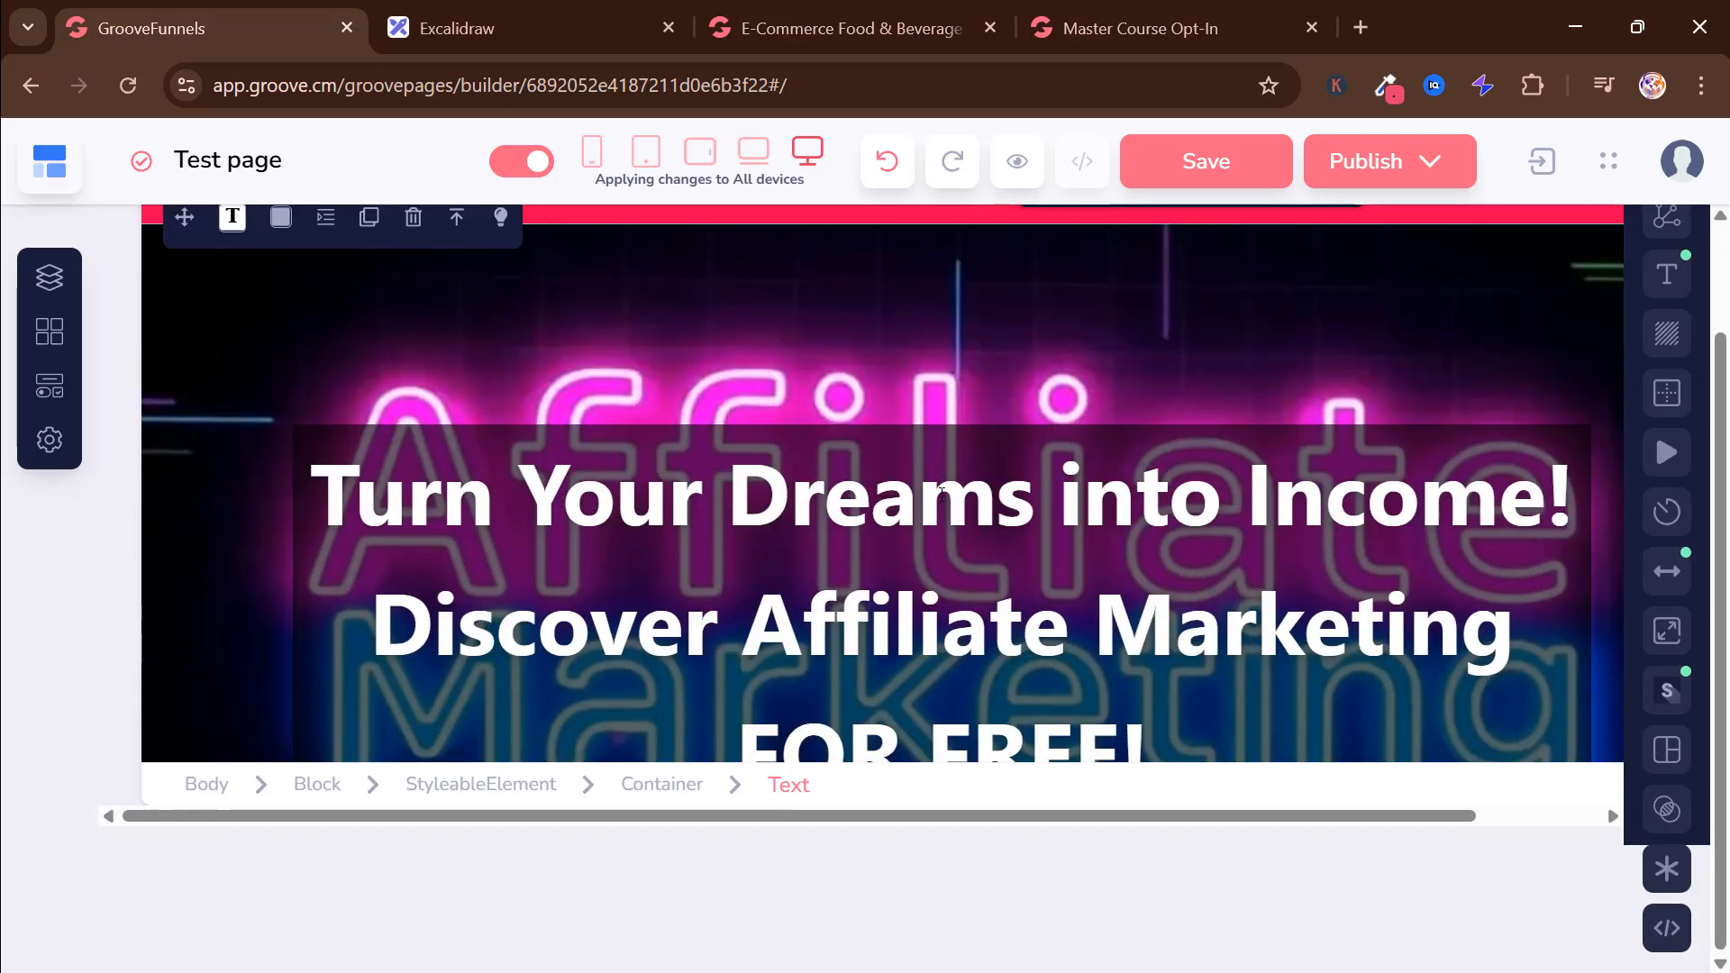
scroll(934, 470, "up", 3)
left_click(797, 27)
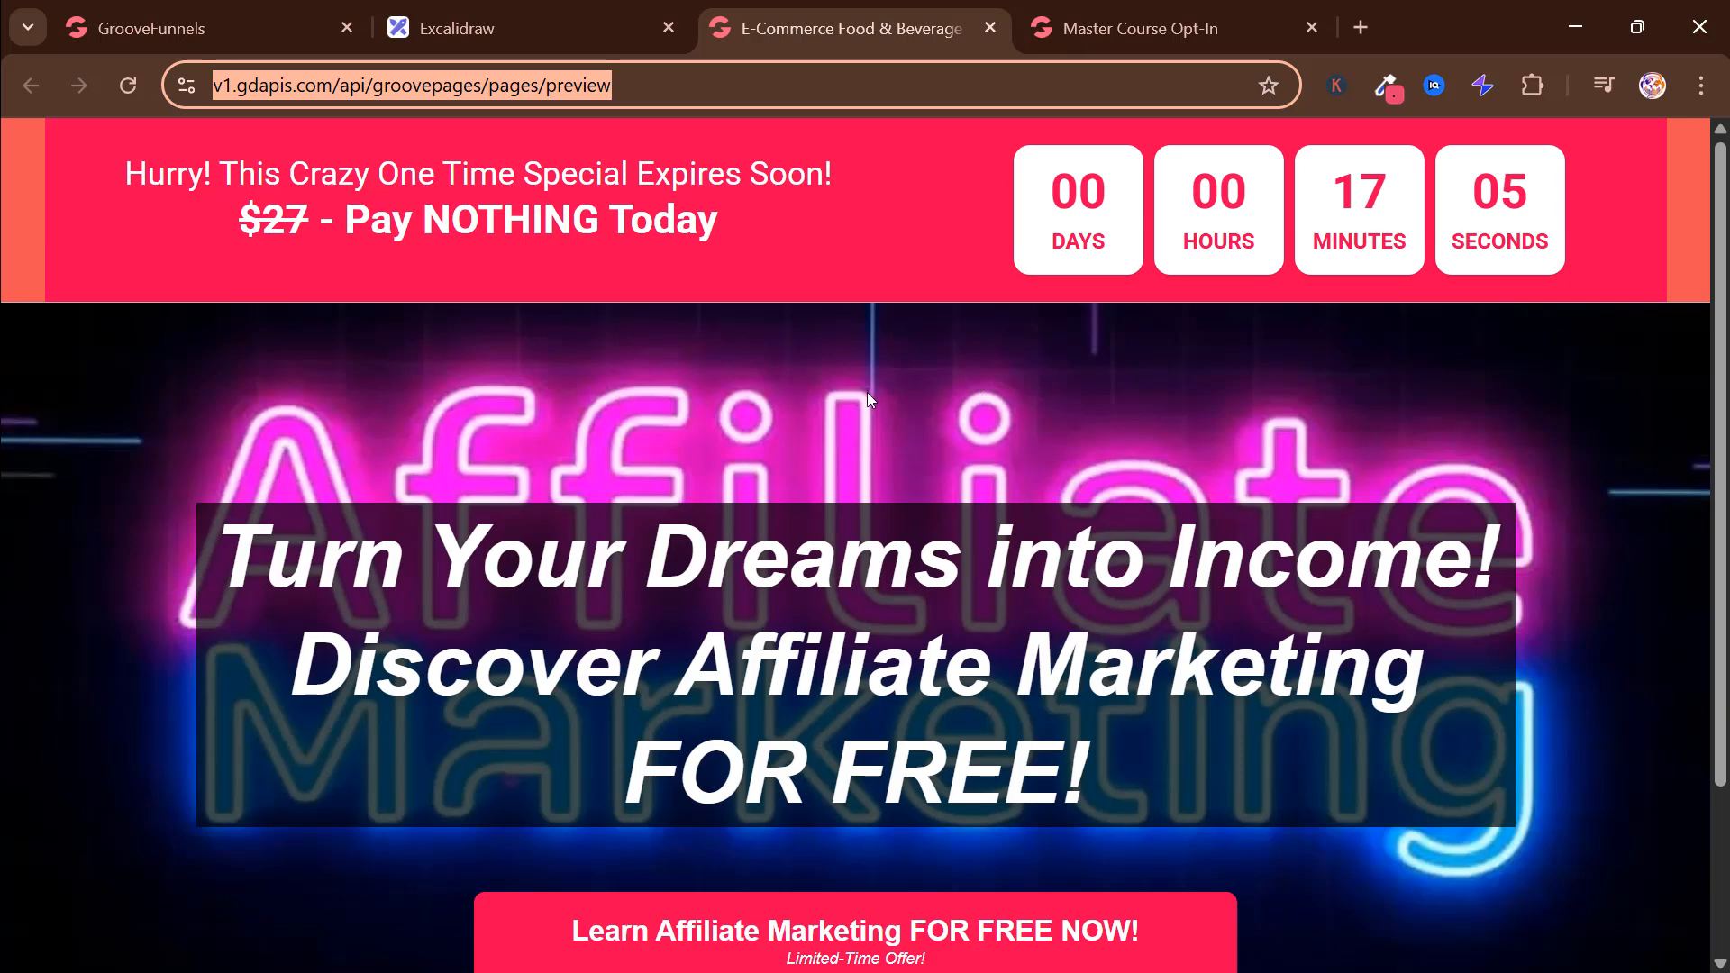
scroll(866, 392, "down", 1)
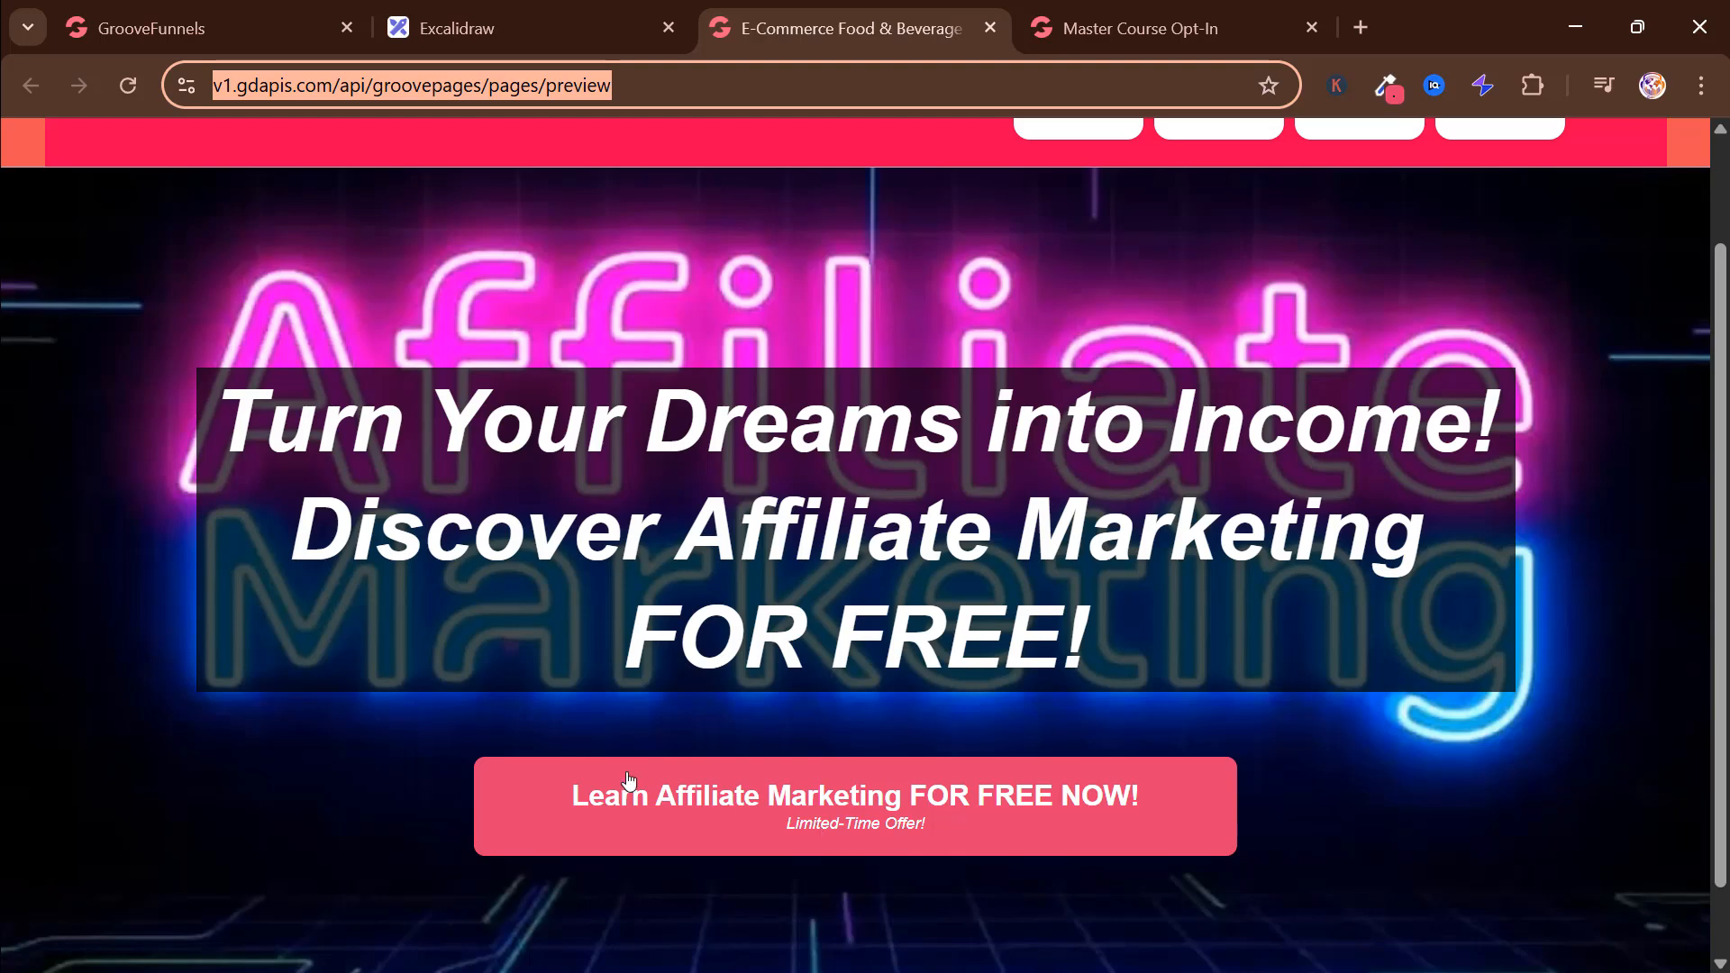
Step: Return to the page builder and open the settings of the "SHOP HEALTHY DRINKS" button below the headline
left_click(153, 28)
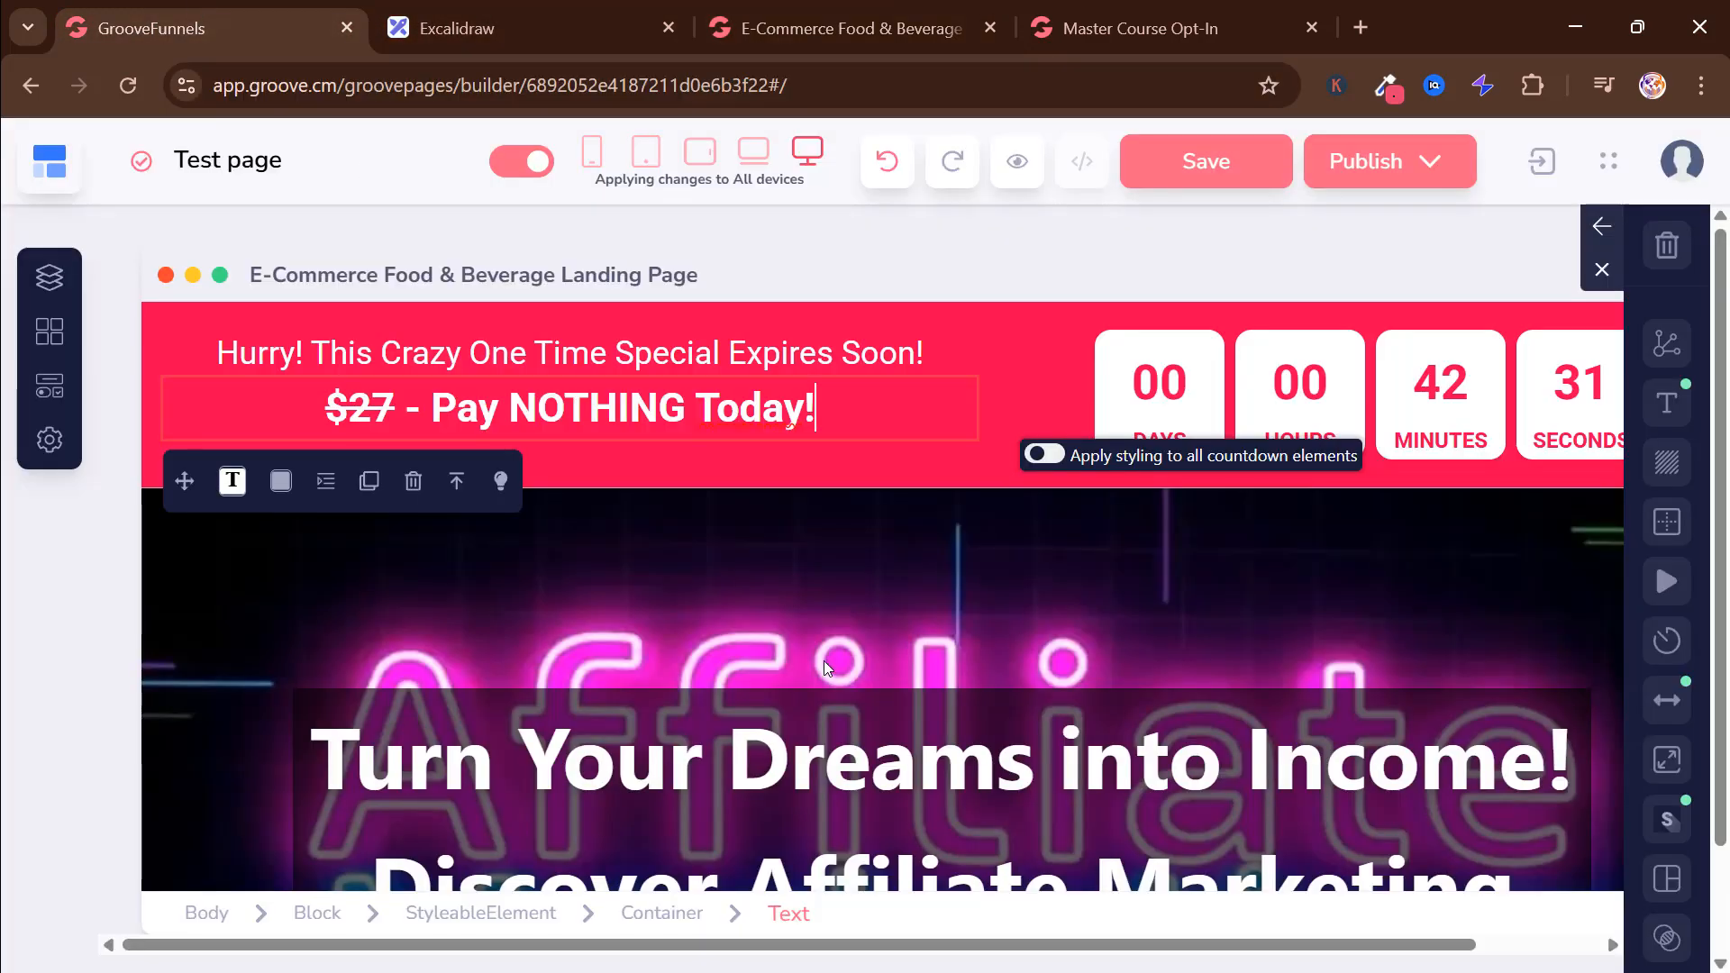
scroll(823, 661, "down", 4)
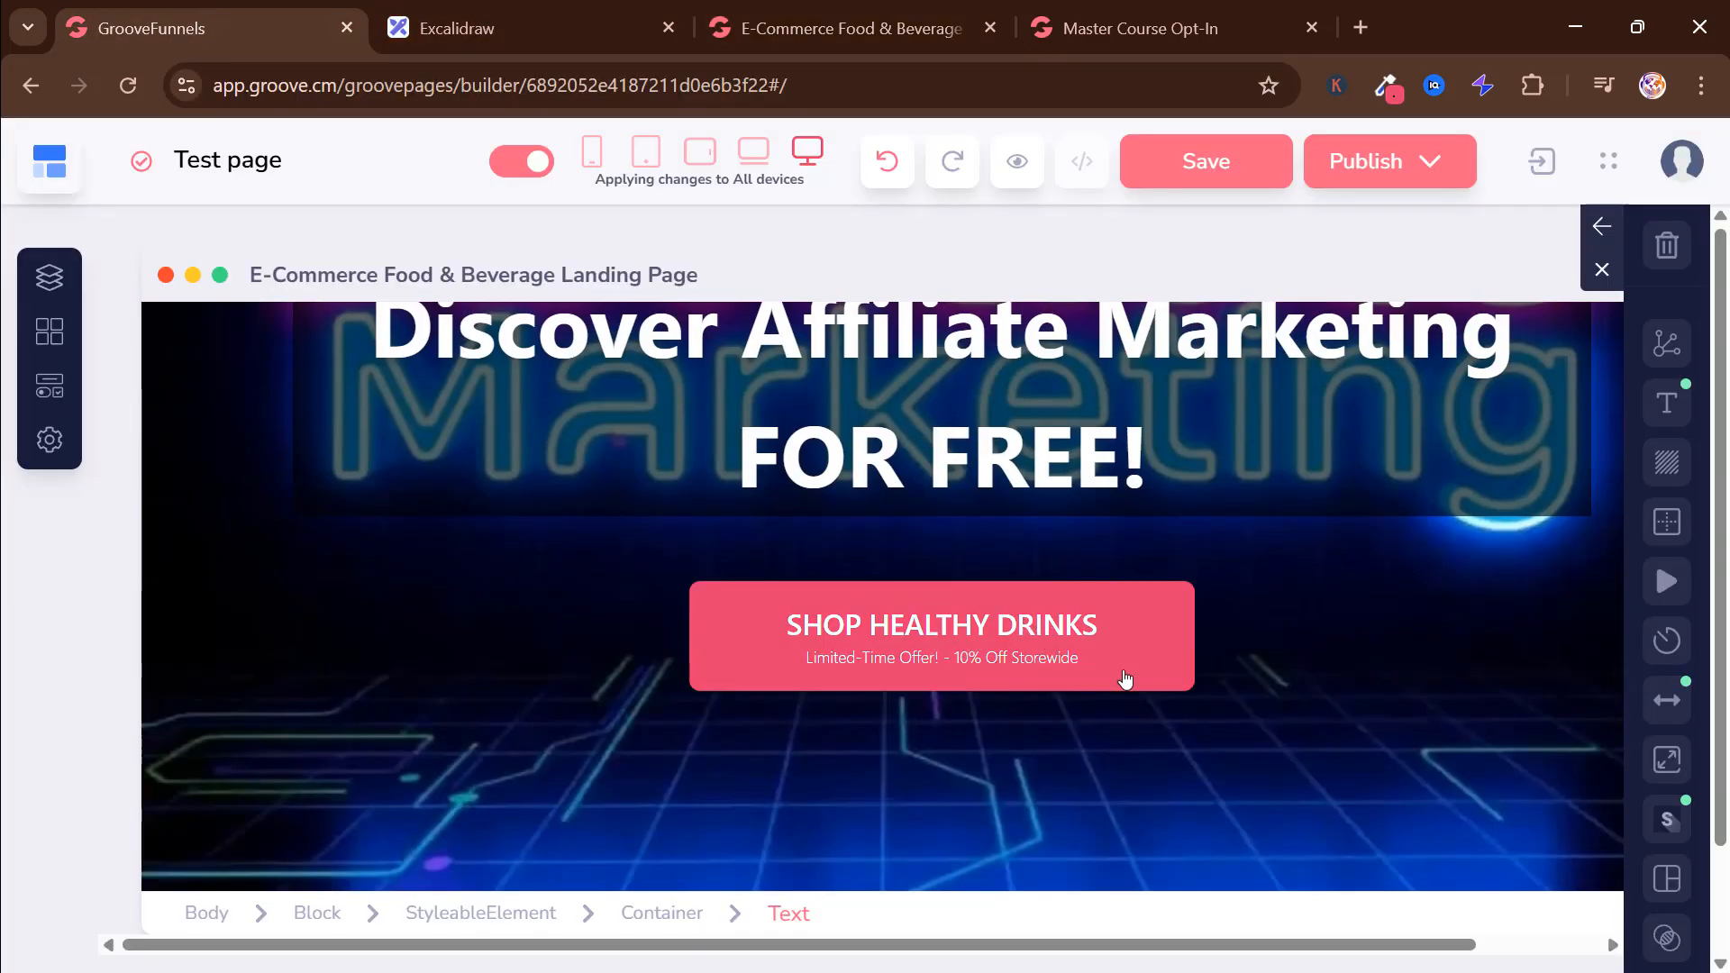
left_click(1122, 541)
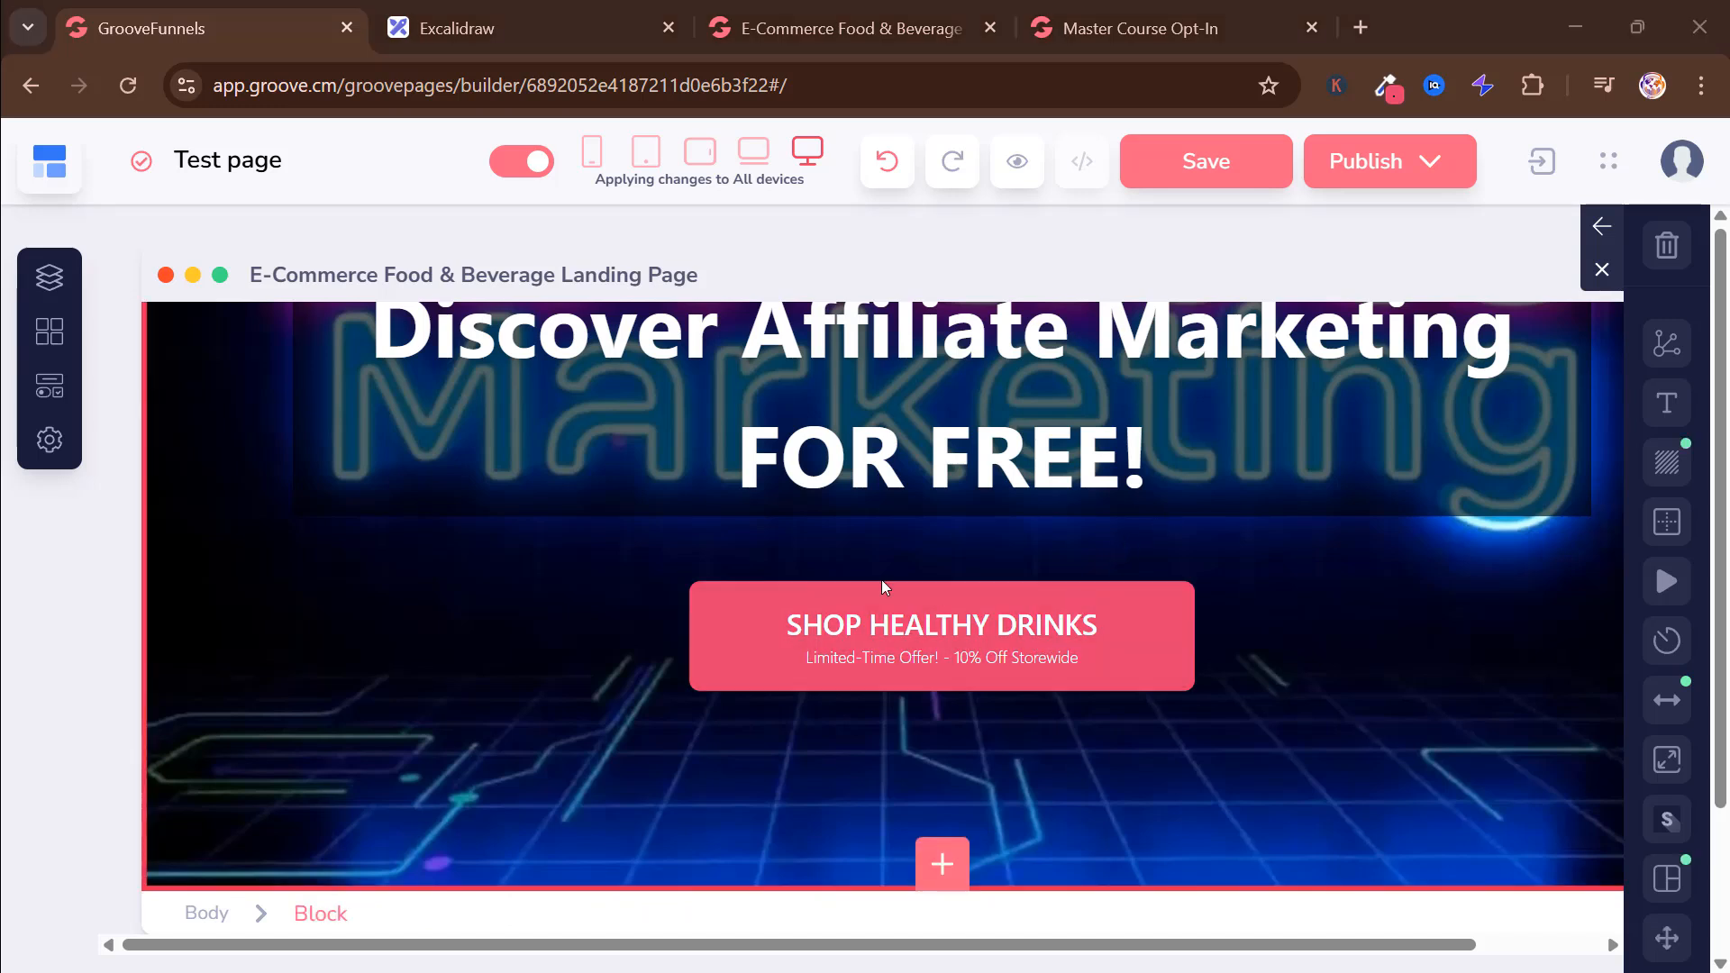
left_click(782, 662)
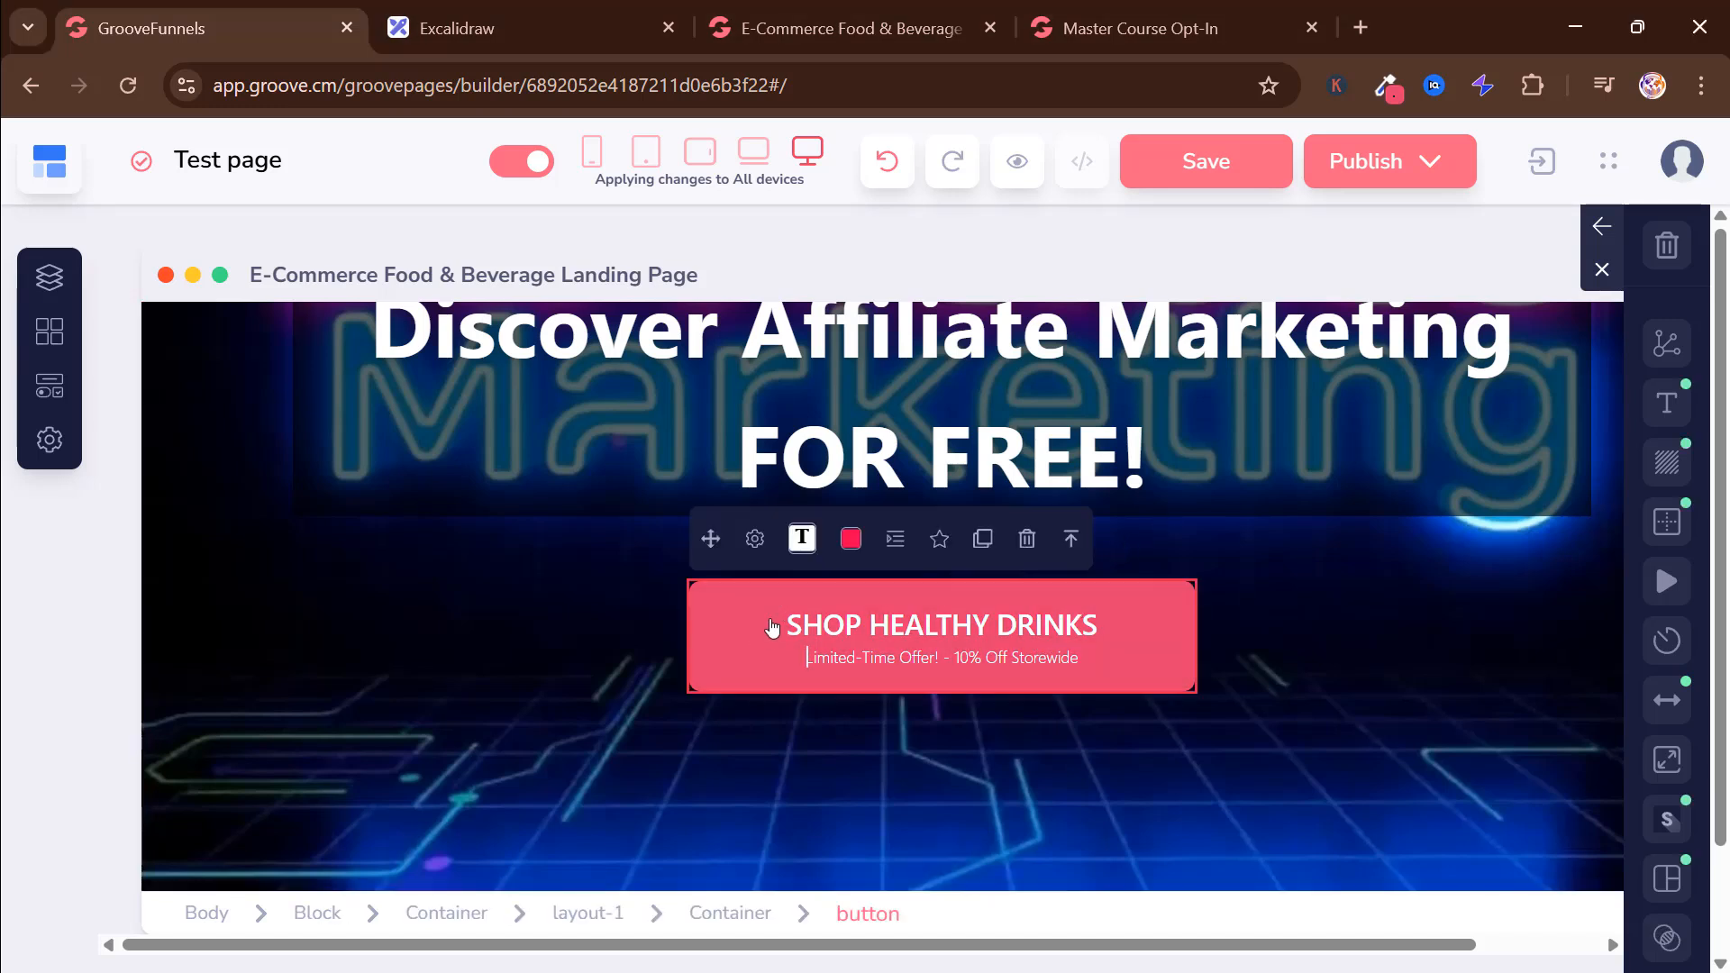
left_click(755, 540)
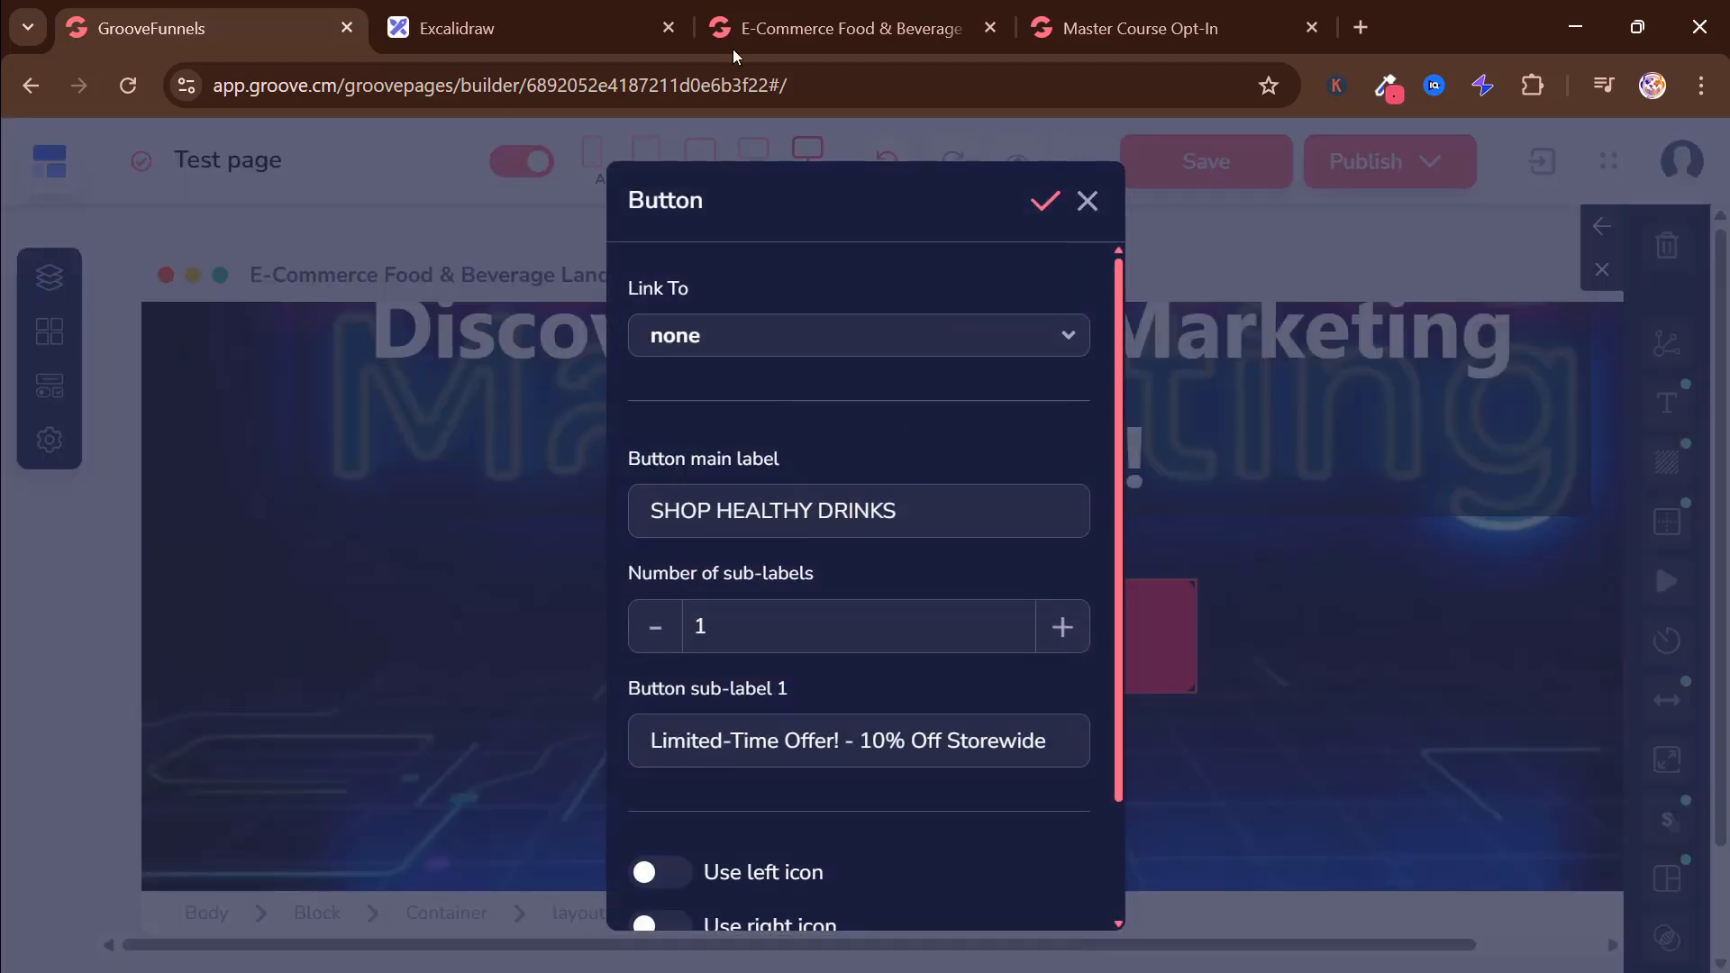
Step: Replace the button's main label with "Learn Affiliate Marketing FOR FREE NOW!", copied from the reference preview page
left_click(785, 22)
triple_click(1135, 787)
key("ctrl+c")
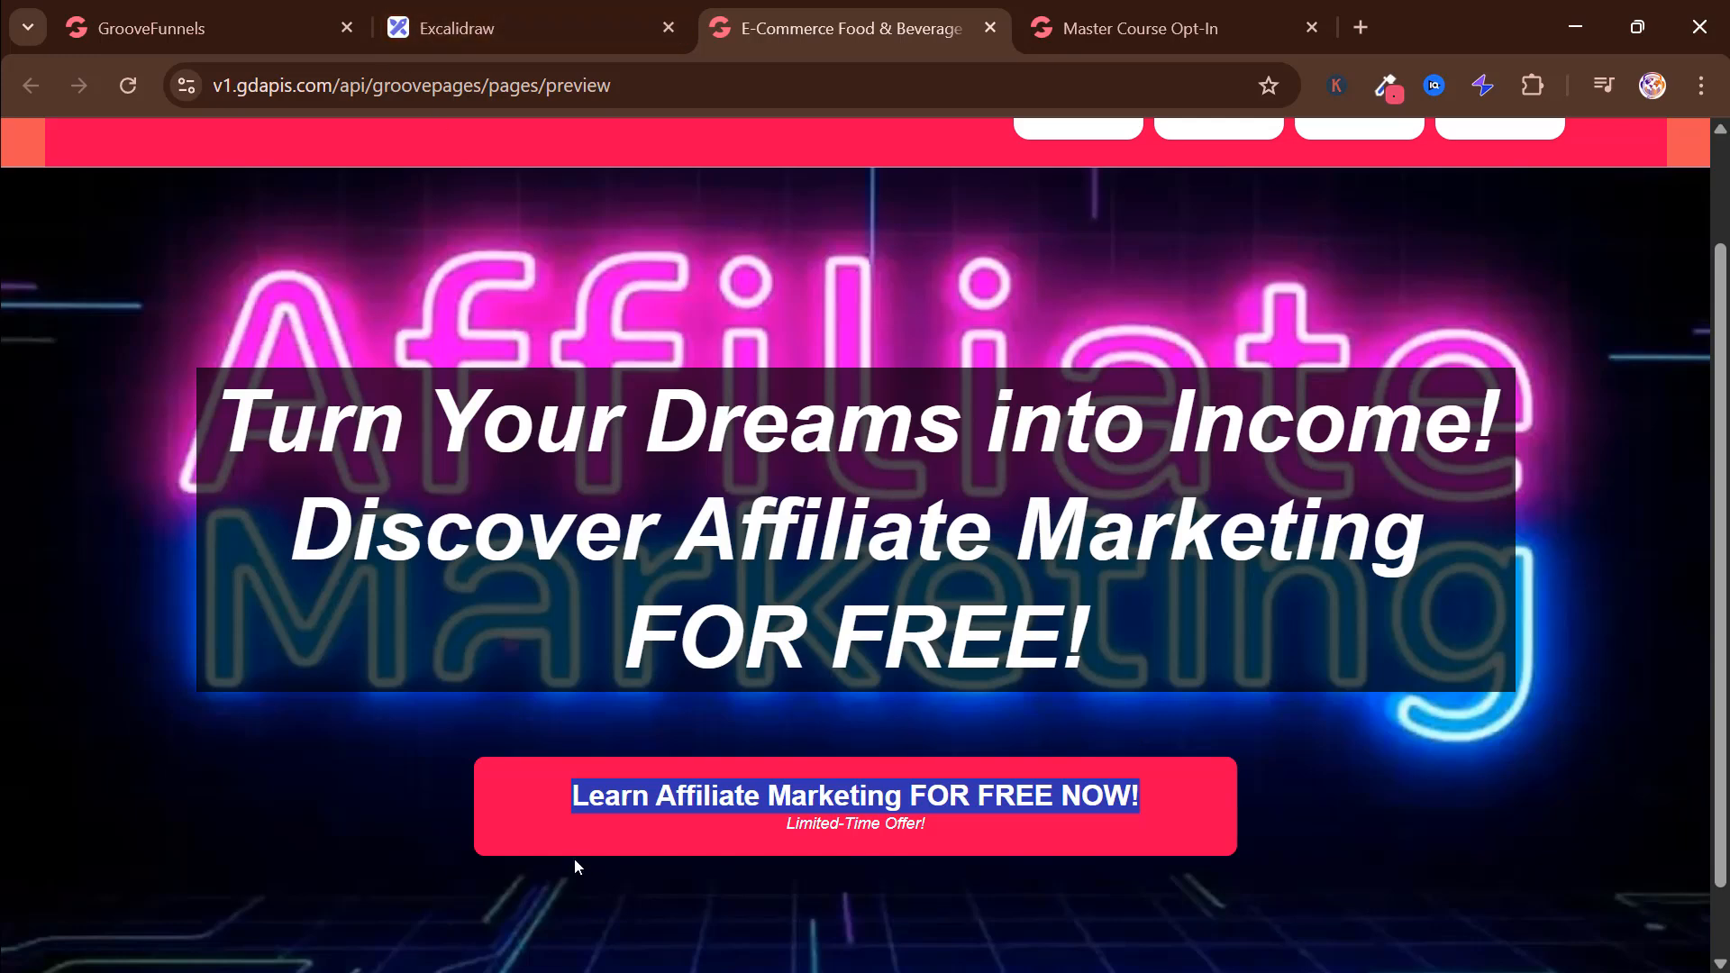
left_click(236, 34)
triple_click(790, 498)
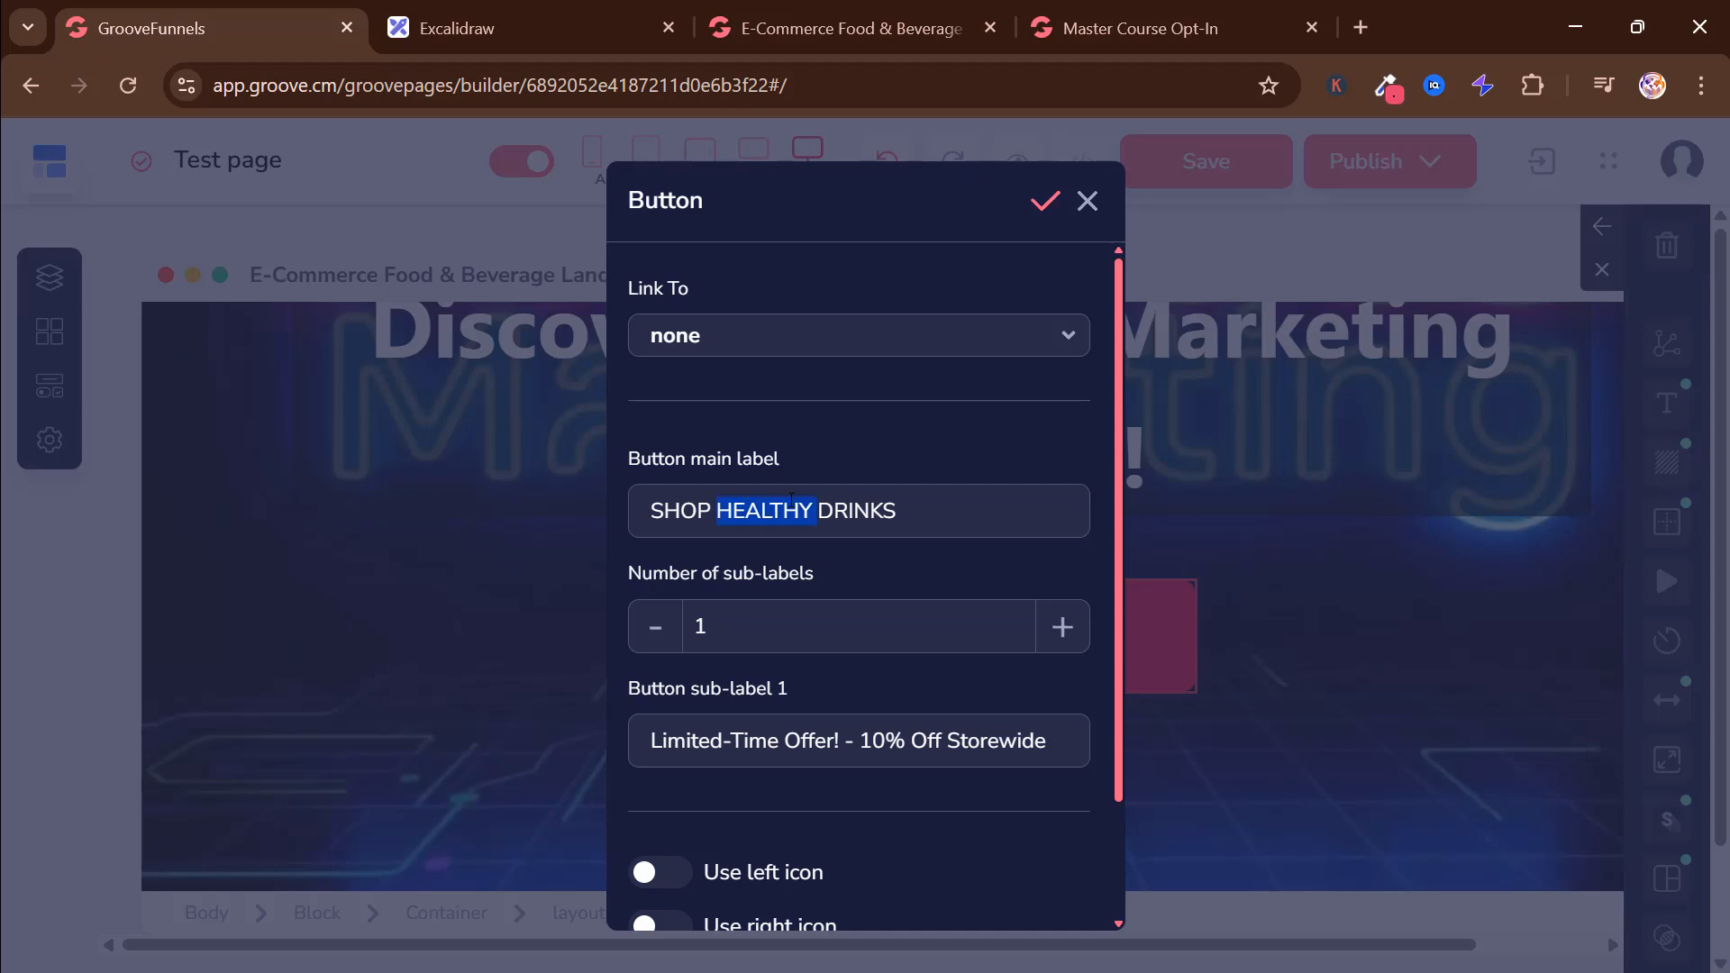
key("ctrl+v")
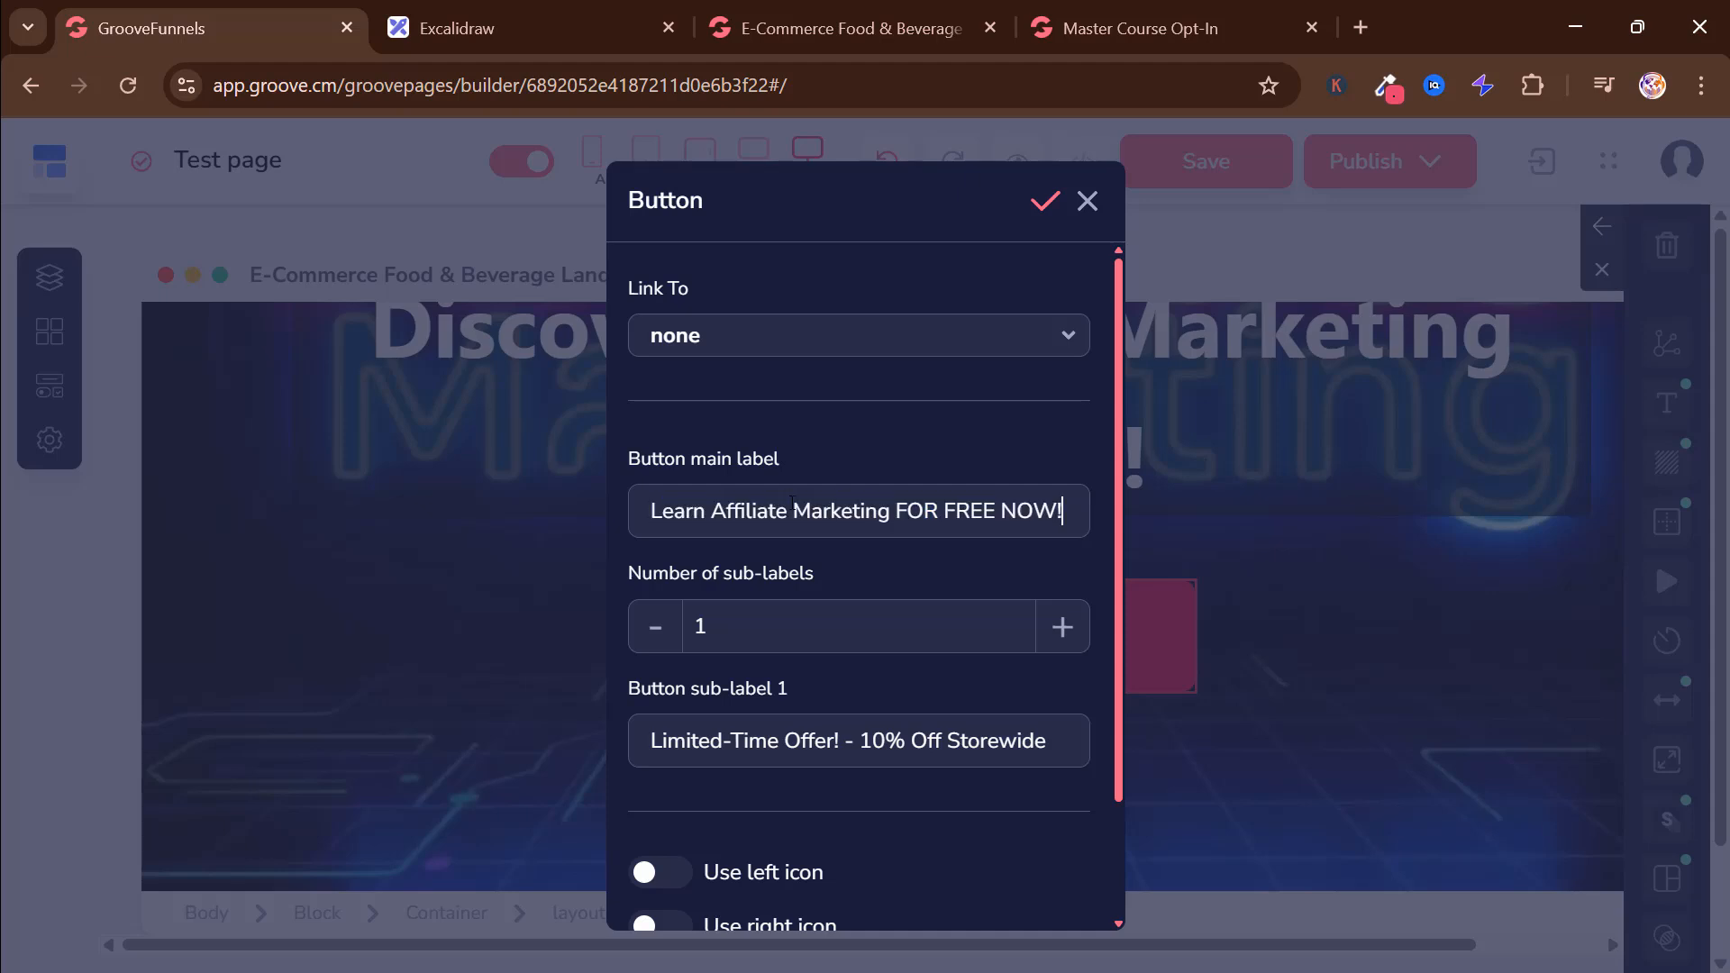
Step: Look through the button's link options, check the reference page's sub-label, and try to select the sub-label text for replacement
left_click(830, 340)
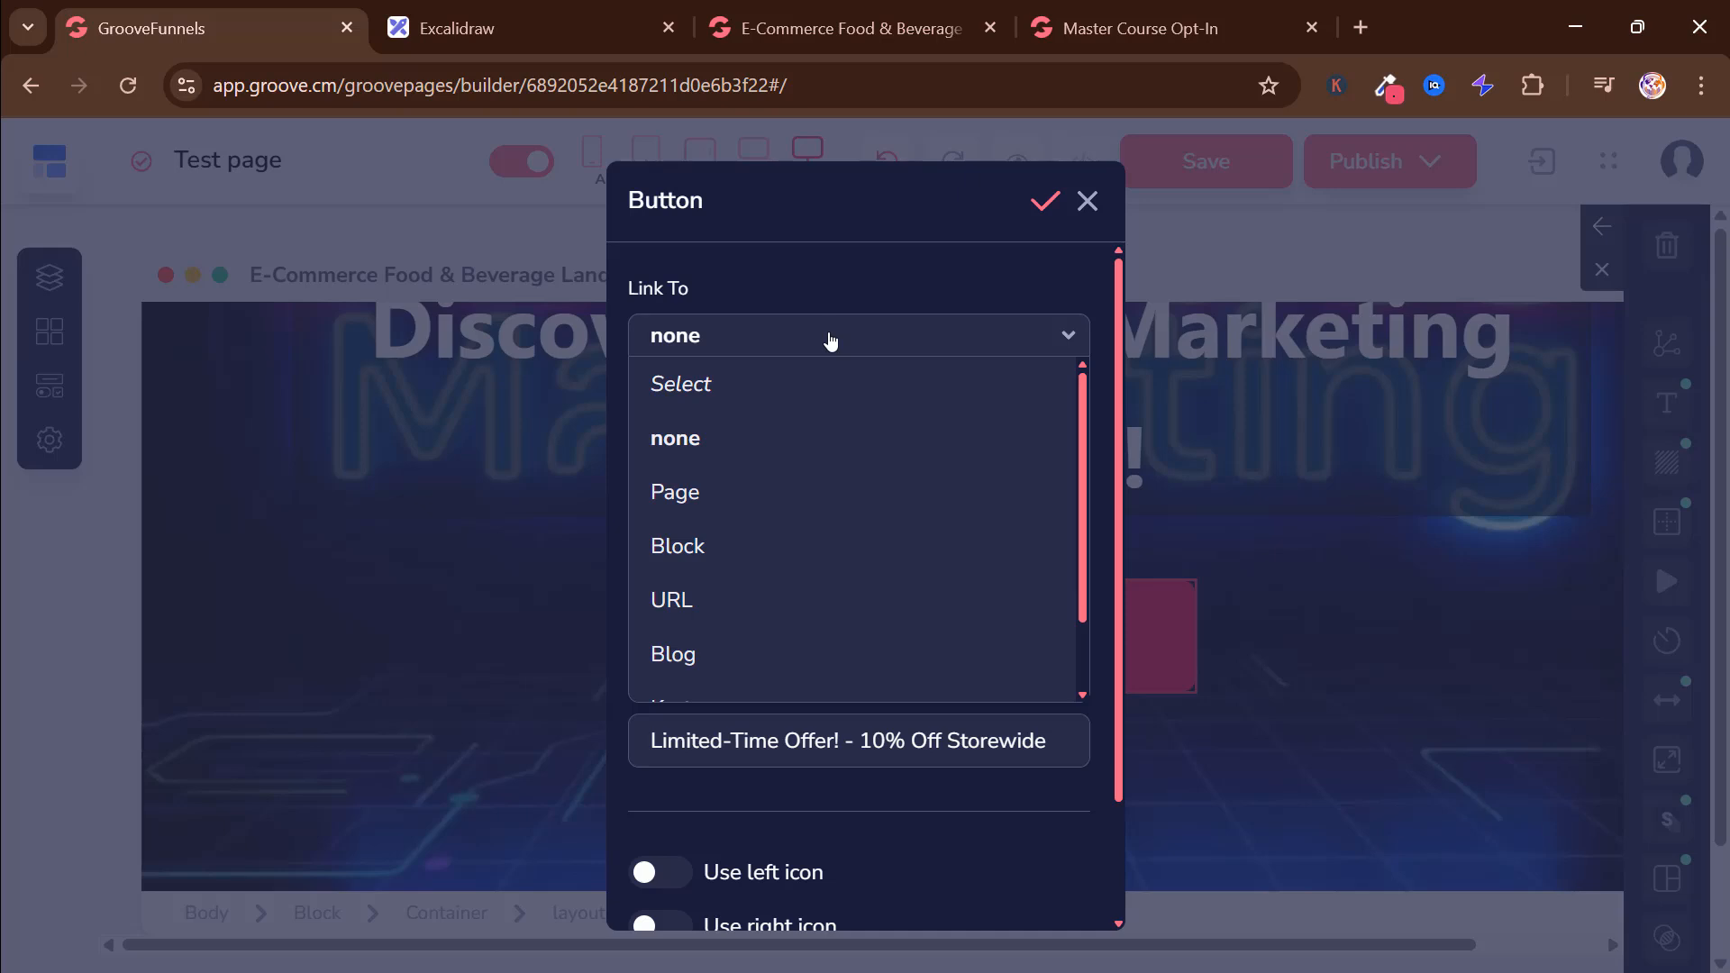
left_click(830, 340)
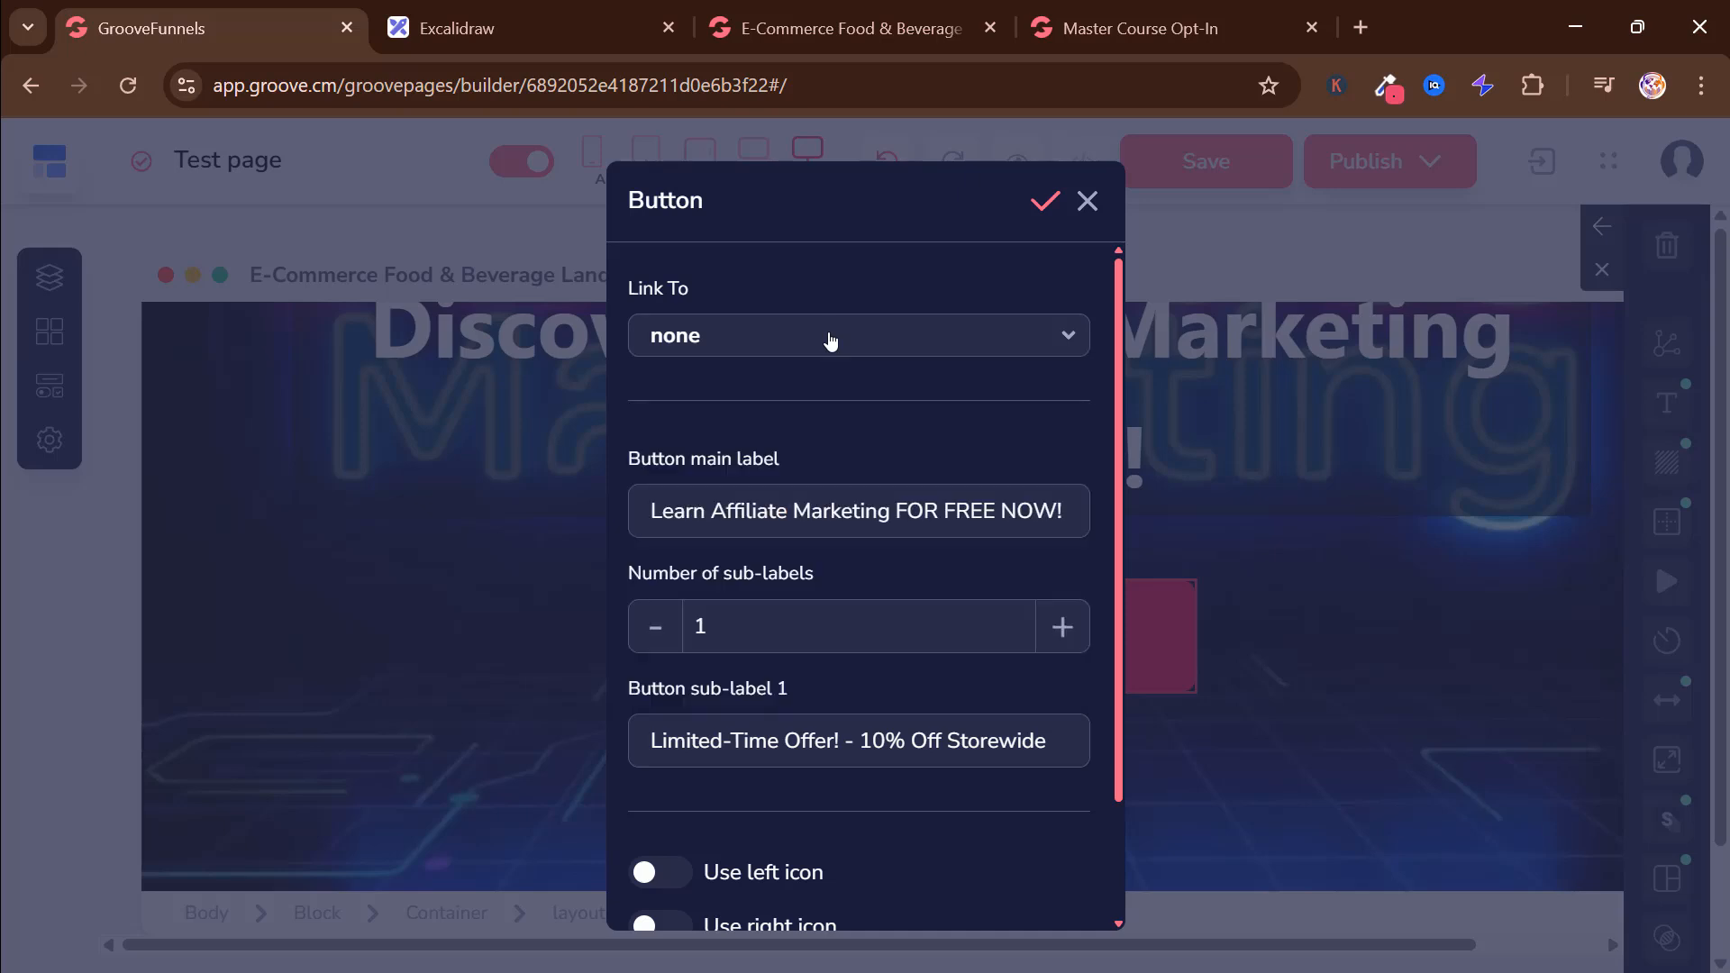
left_click(796, 23)
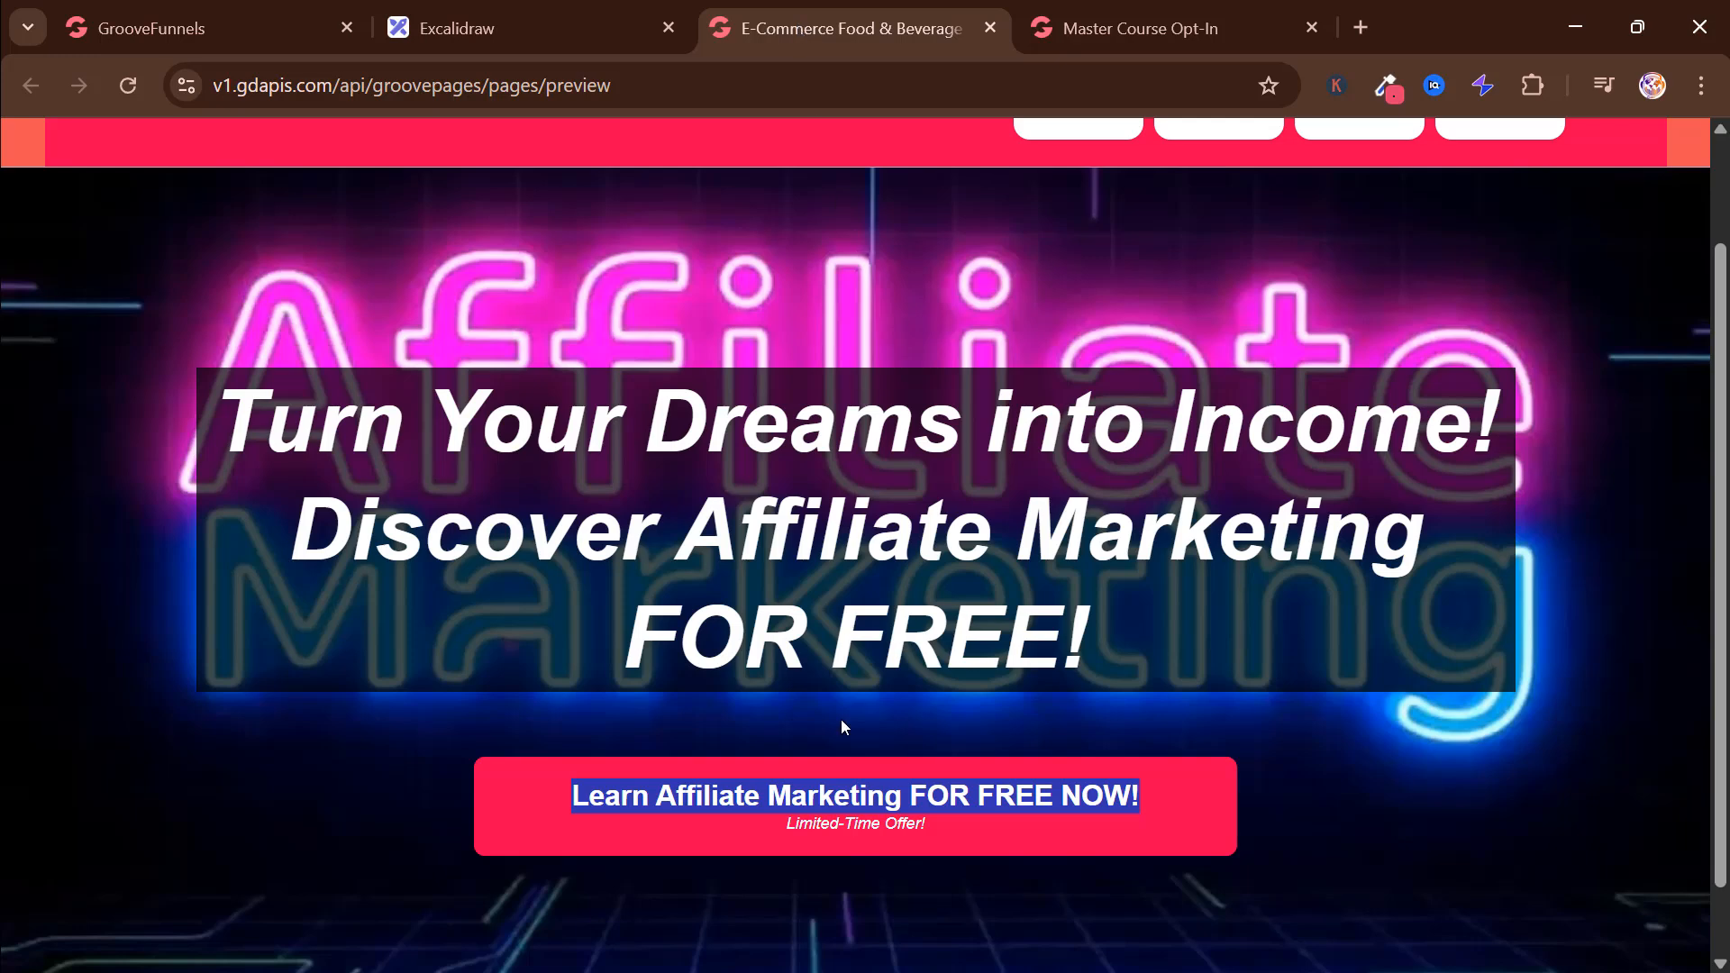
left_click_drag(937, 827, 786, 829)
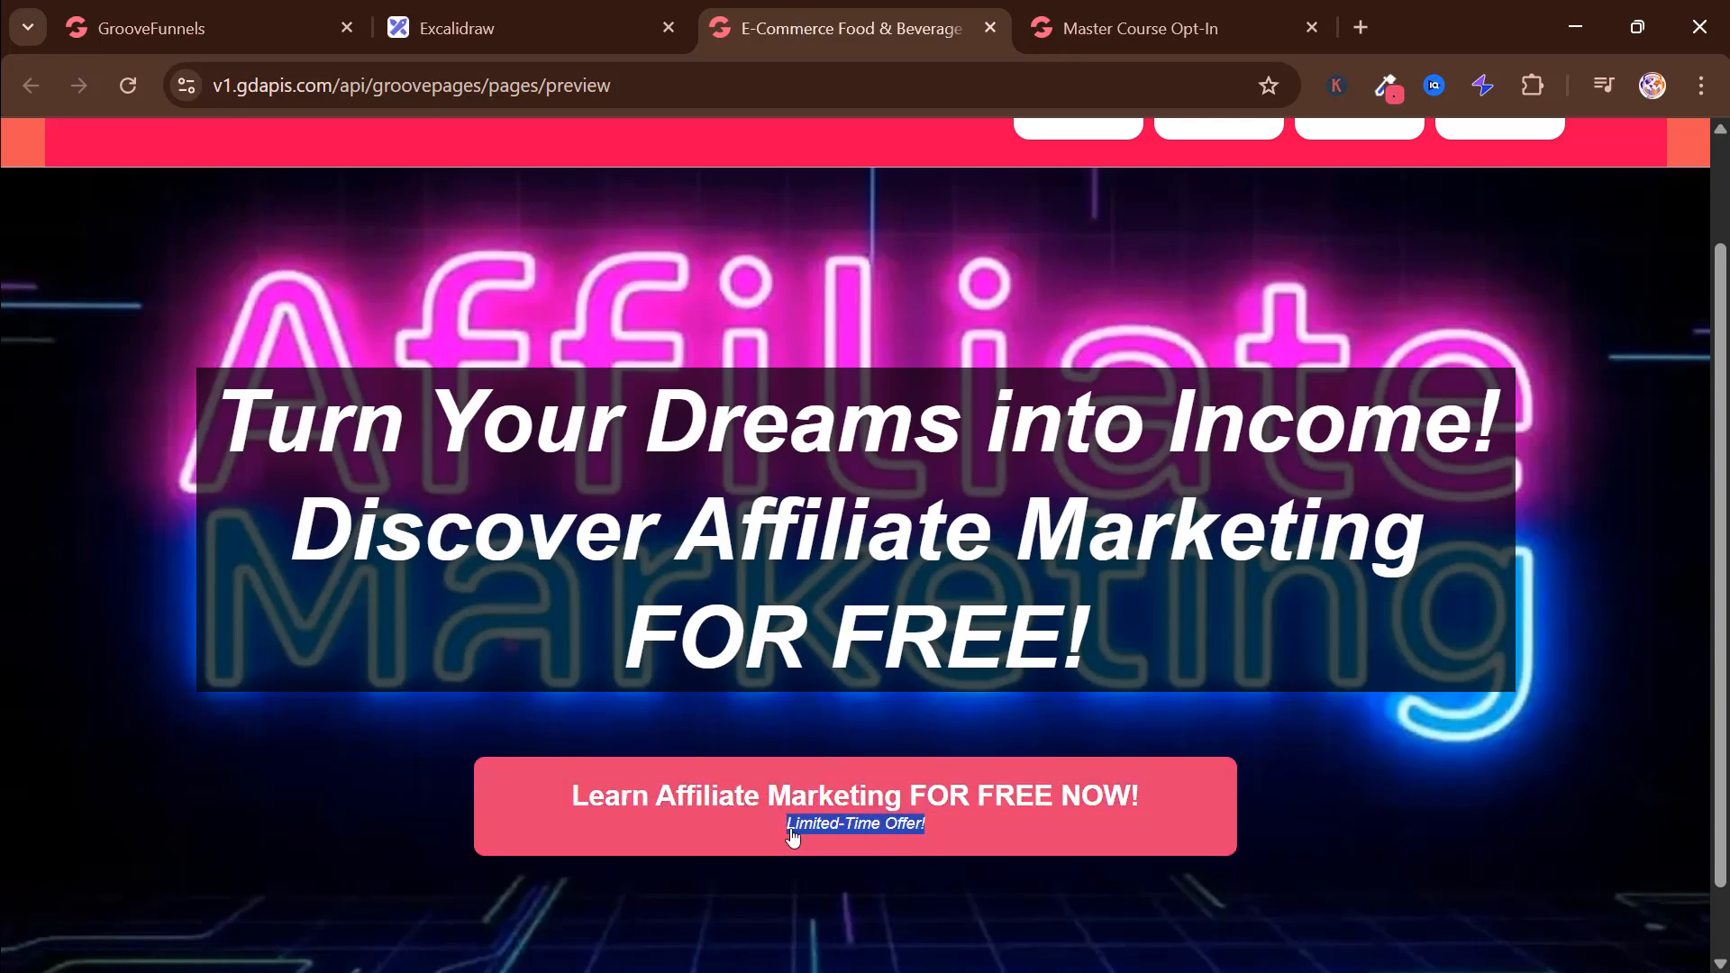
left_click(280, 8)
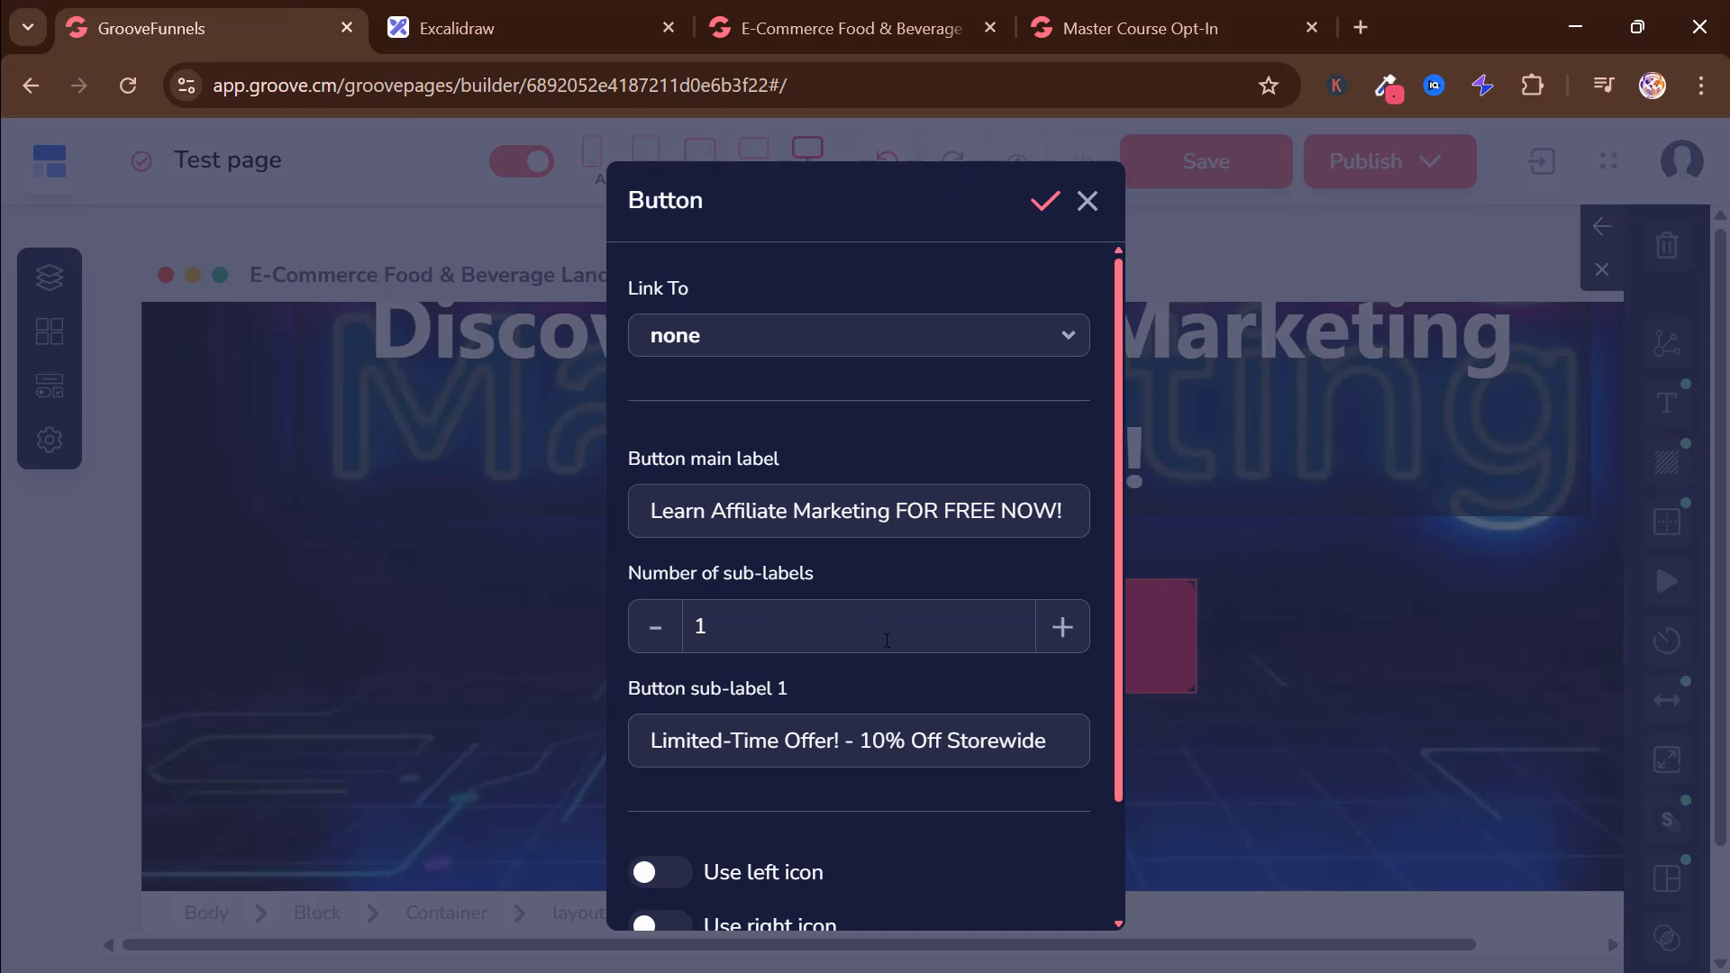
scroll(977, 664, "down", 2)
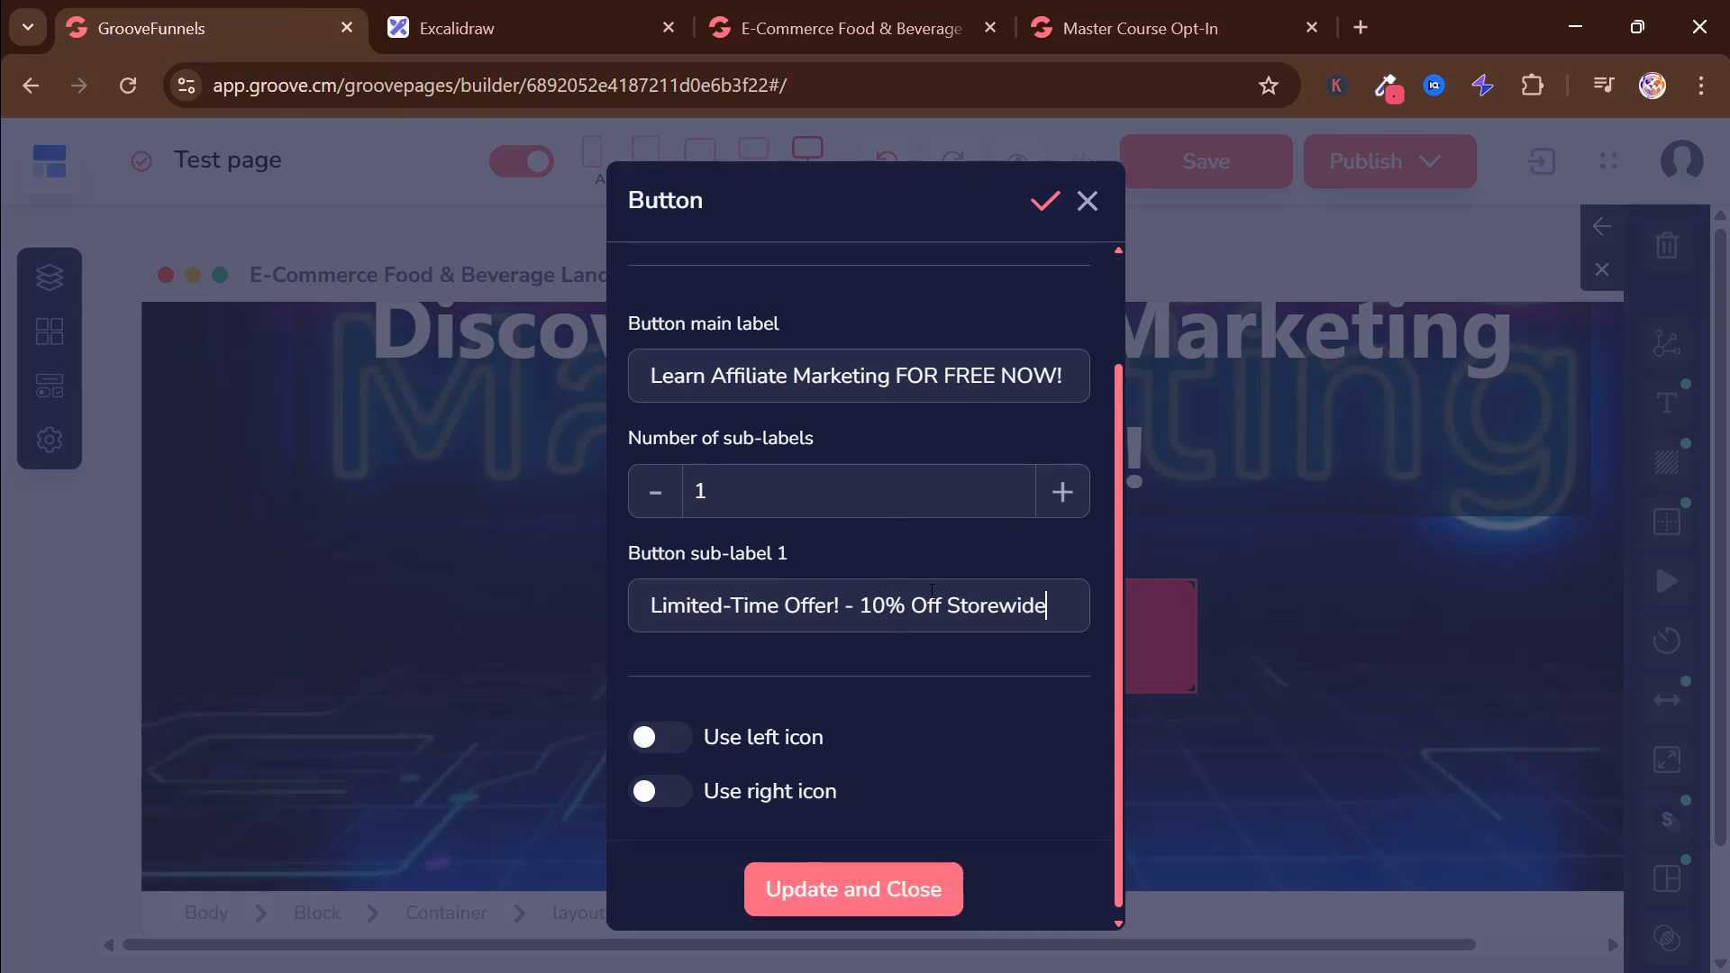
left_click_drag(931, 591, 572, 585)
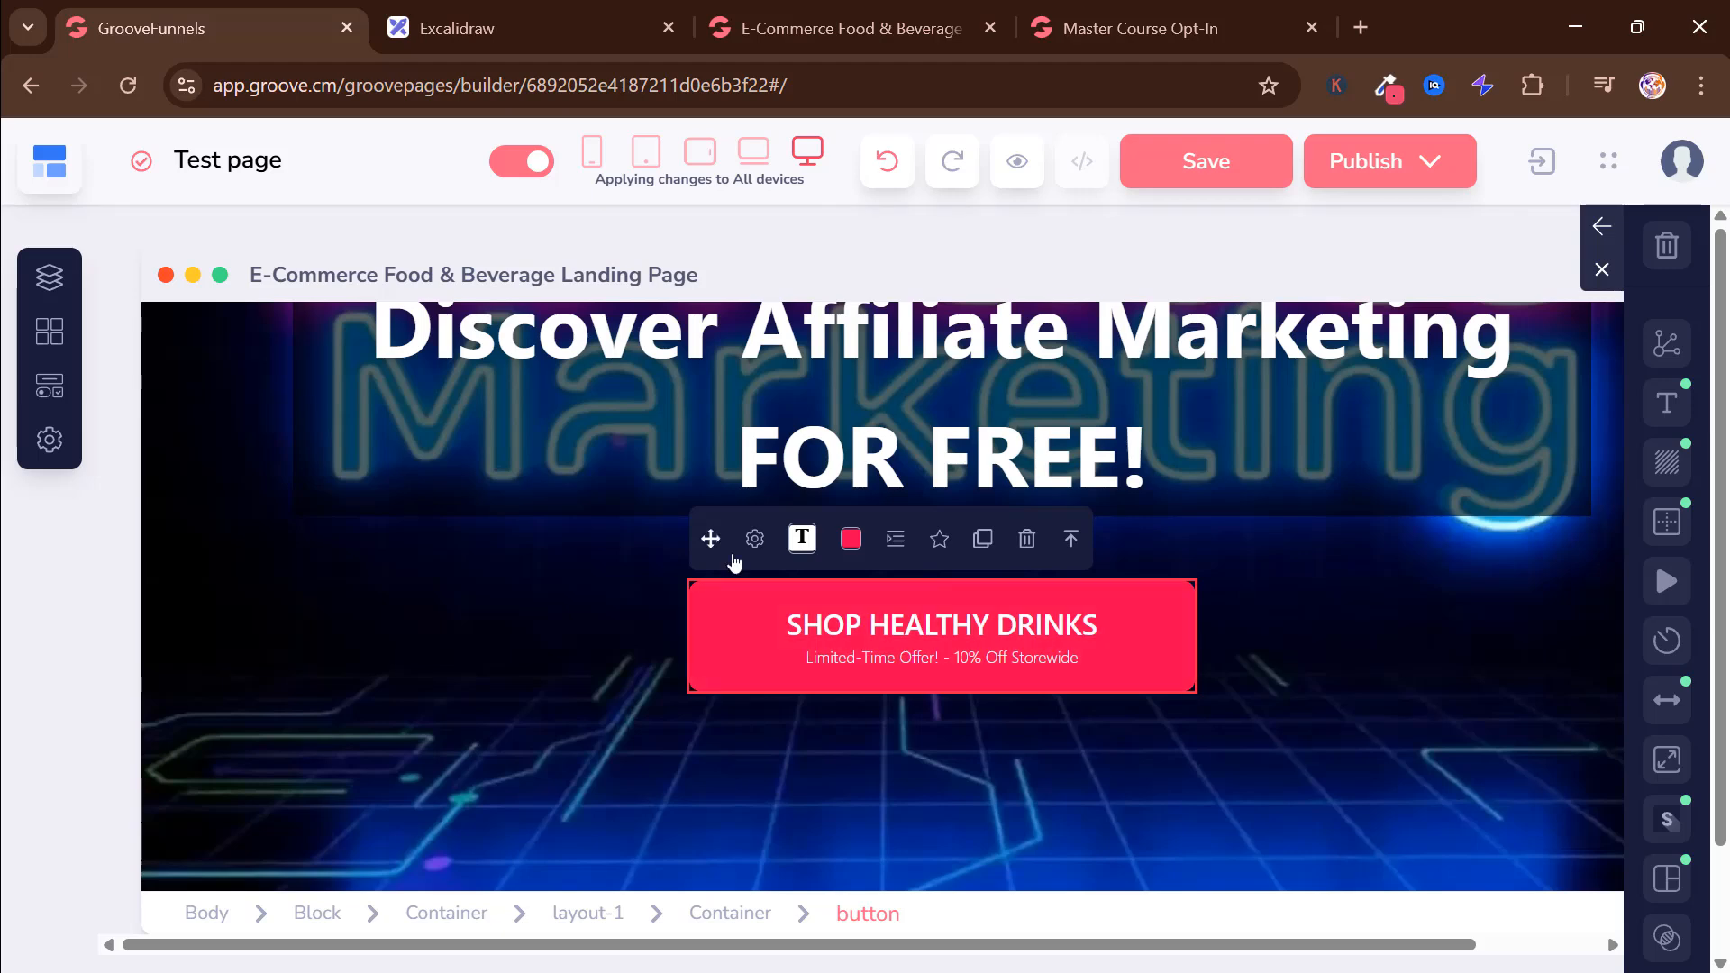
Step: Shorten the hero button's sub-label to "Limited-Time Offer!" in the button's settings
left_click(755, 538)
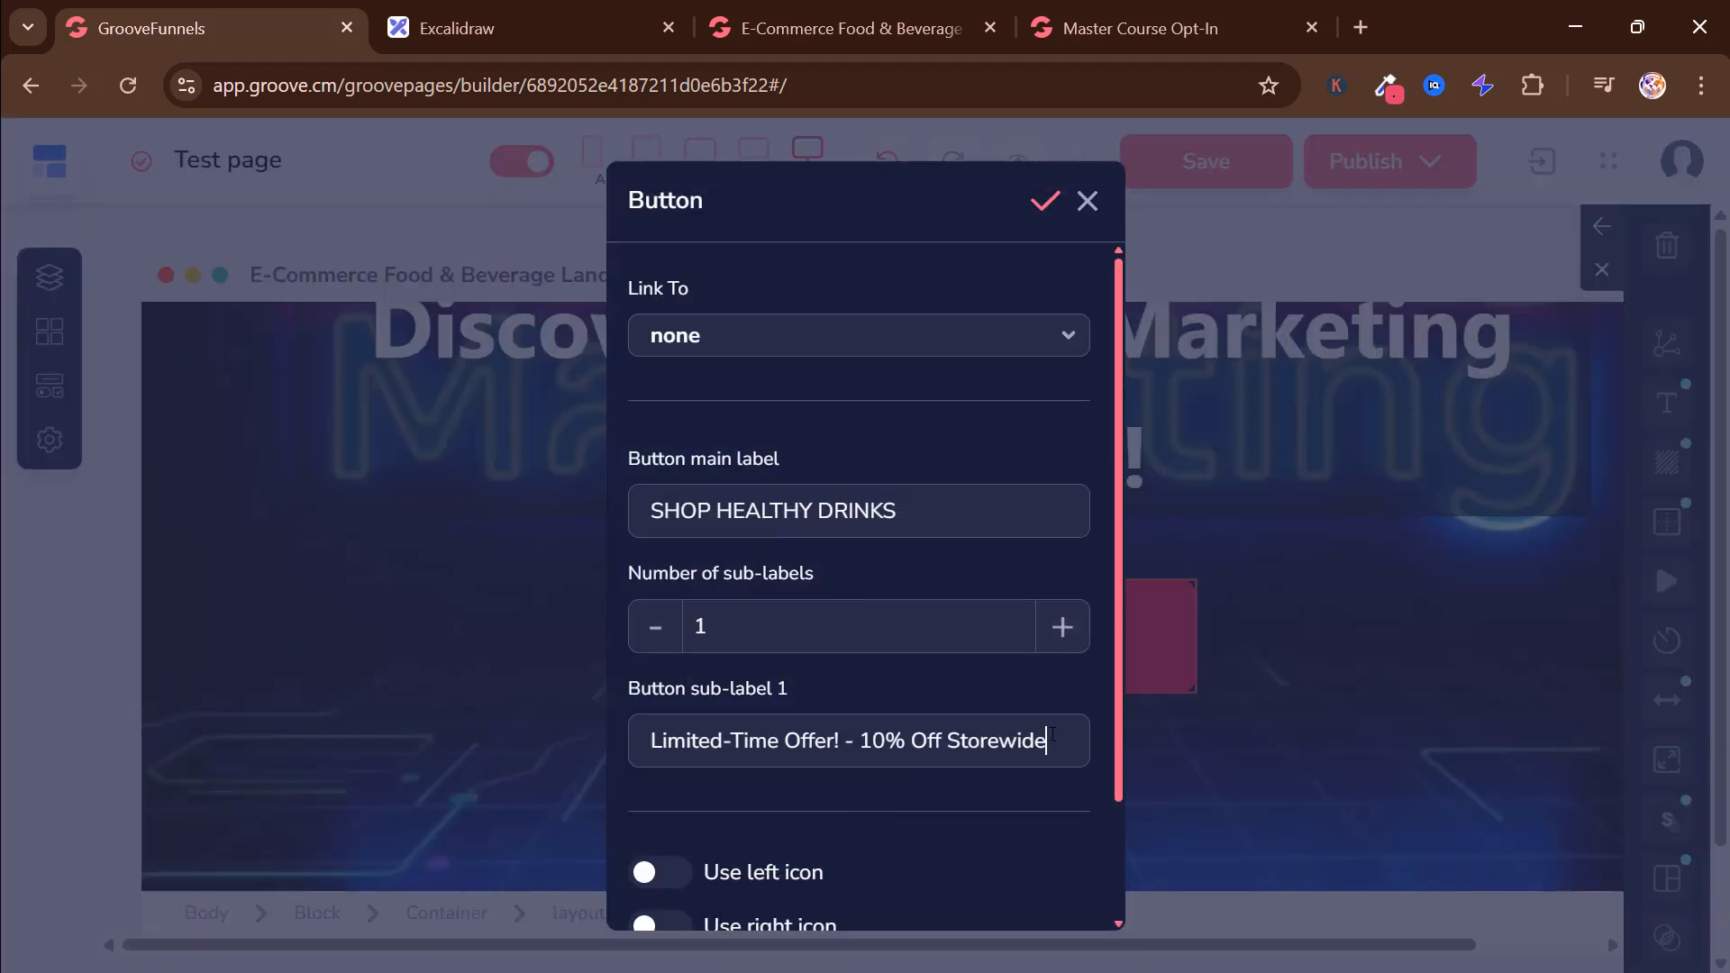
key("BackSpace")
key("BackSpace")
key("BackSpace")
key("BackSpace")
key("BackSpace")
key("BackSpace")
key("BackSpace")
key("BackSpace")
key("BackSpace")
key("BackSpace")
key("BackSpace")
key("BackSpace")
key("BackSpace")
key("BackSpace")
key("BackSpace")
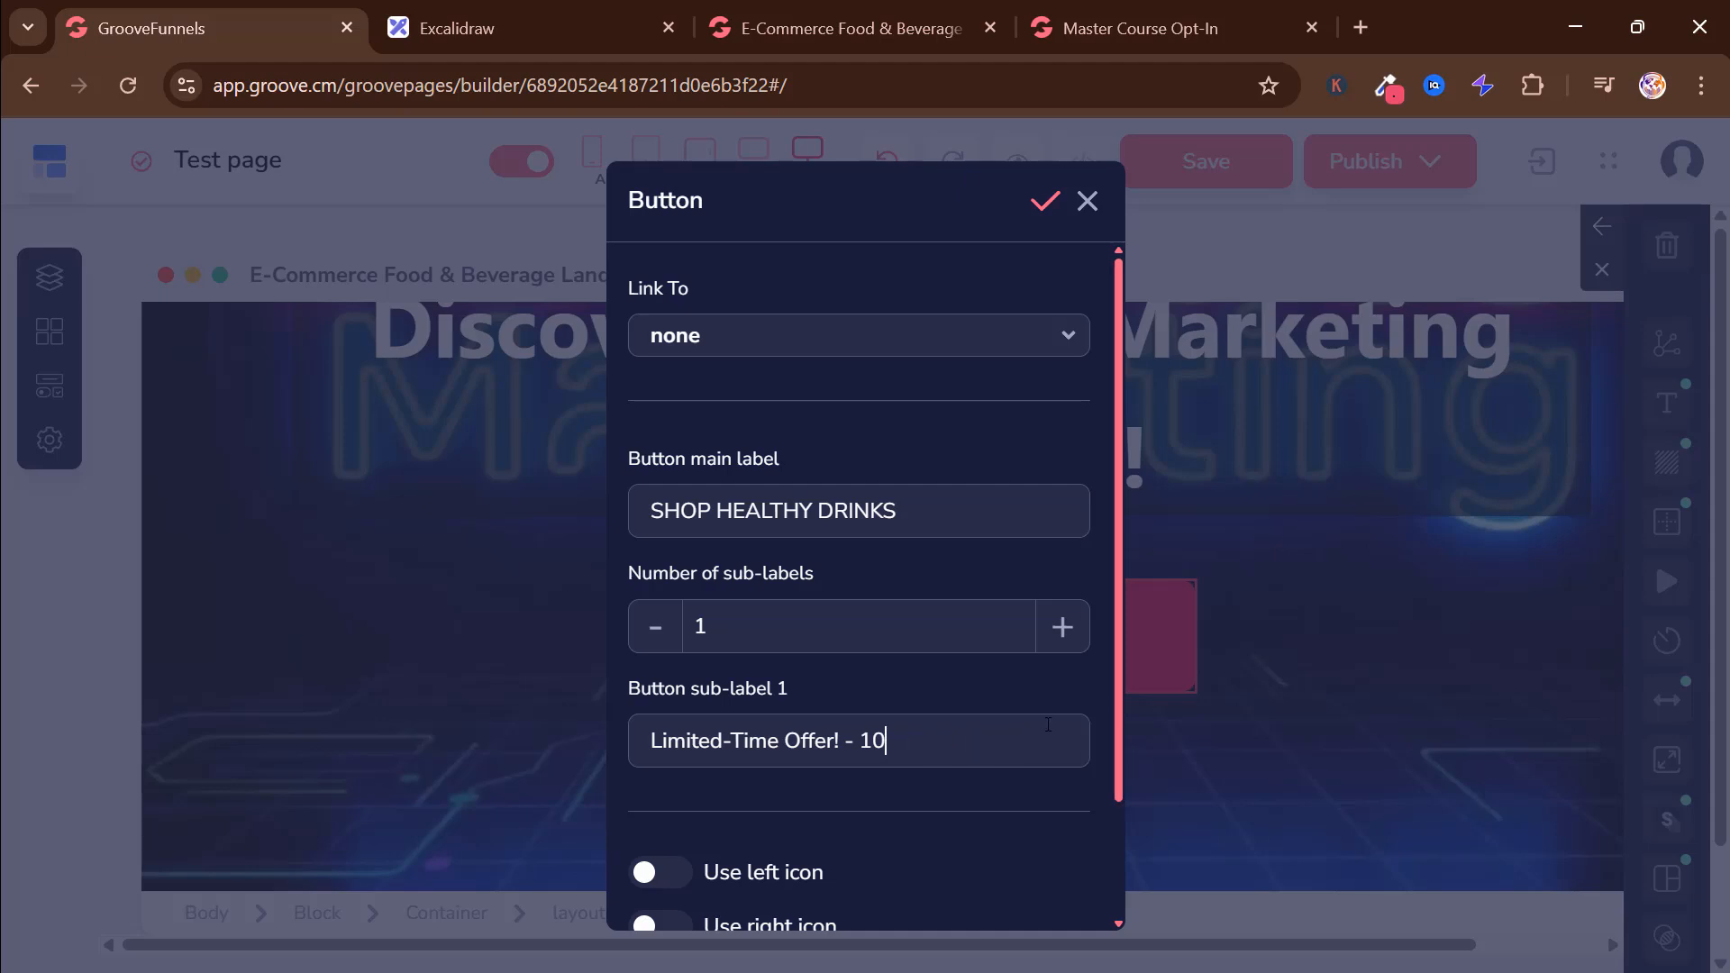
key("BackSpace")
key("BackSpace")
key("BackSpace")
Step: Replace the button's main label with "Learn Affiliate Marketing FOR FREE NOW!", copied from the finished reference page in the preview browser tab
left_click(810, 28)
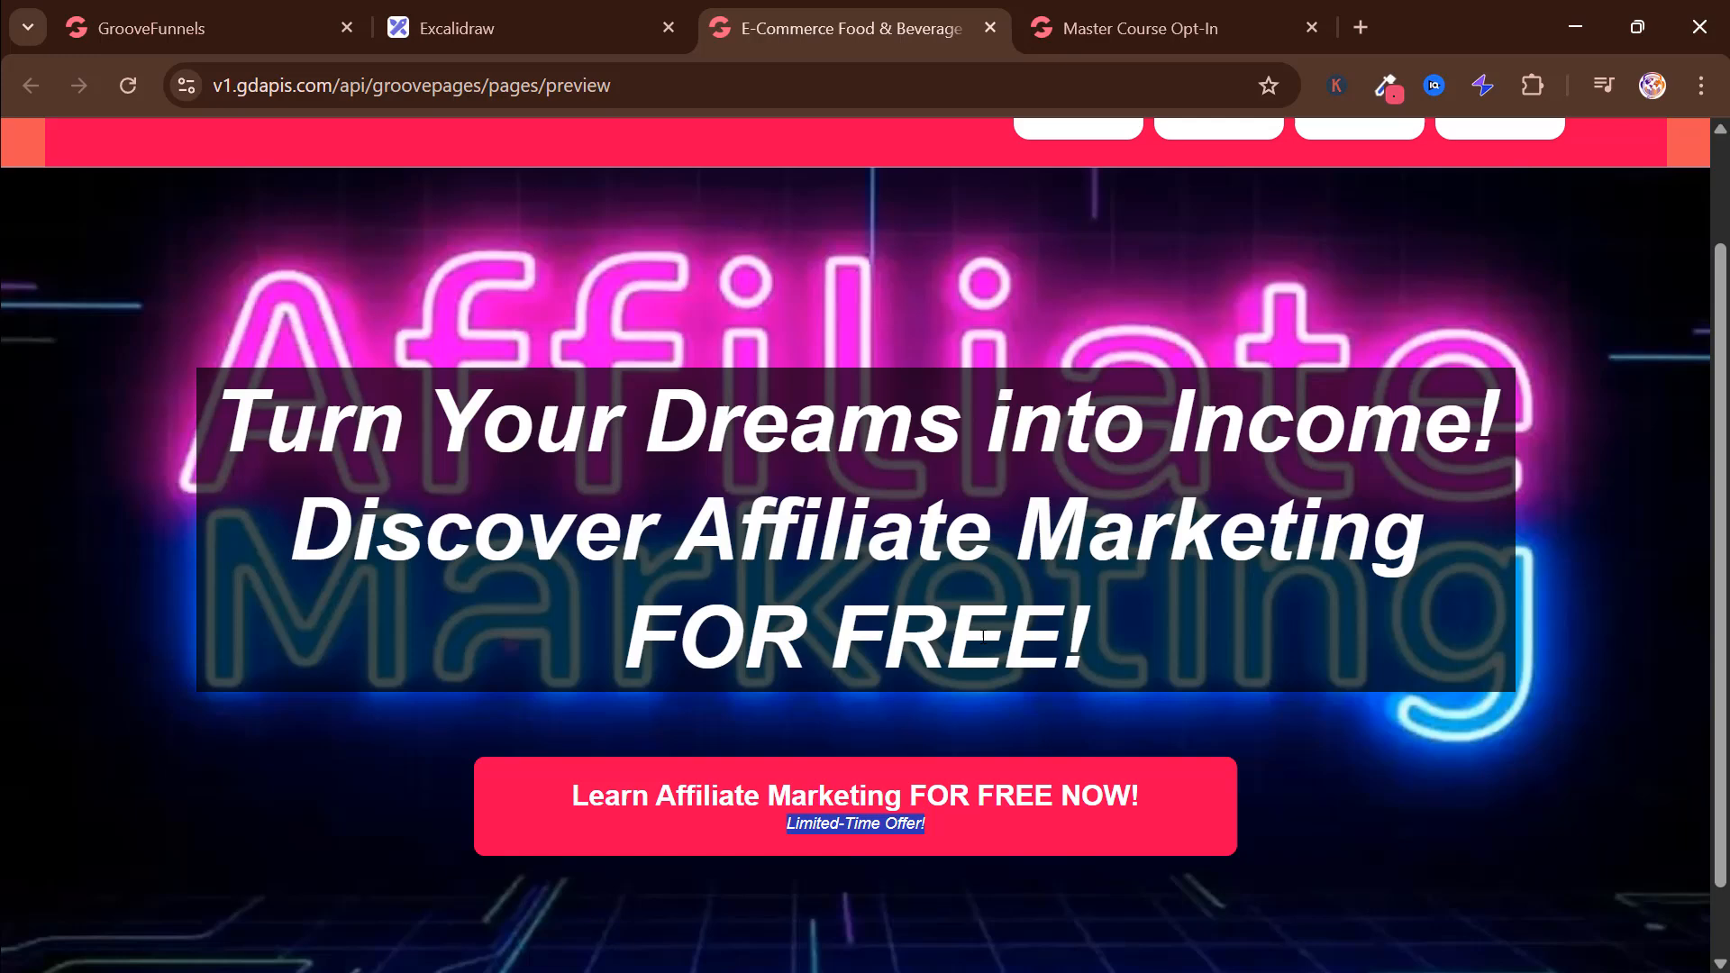
left_click(1144, 796)
left_click_drag(1141, 796, 506, 771)
key("ctrl+c")
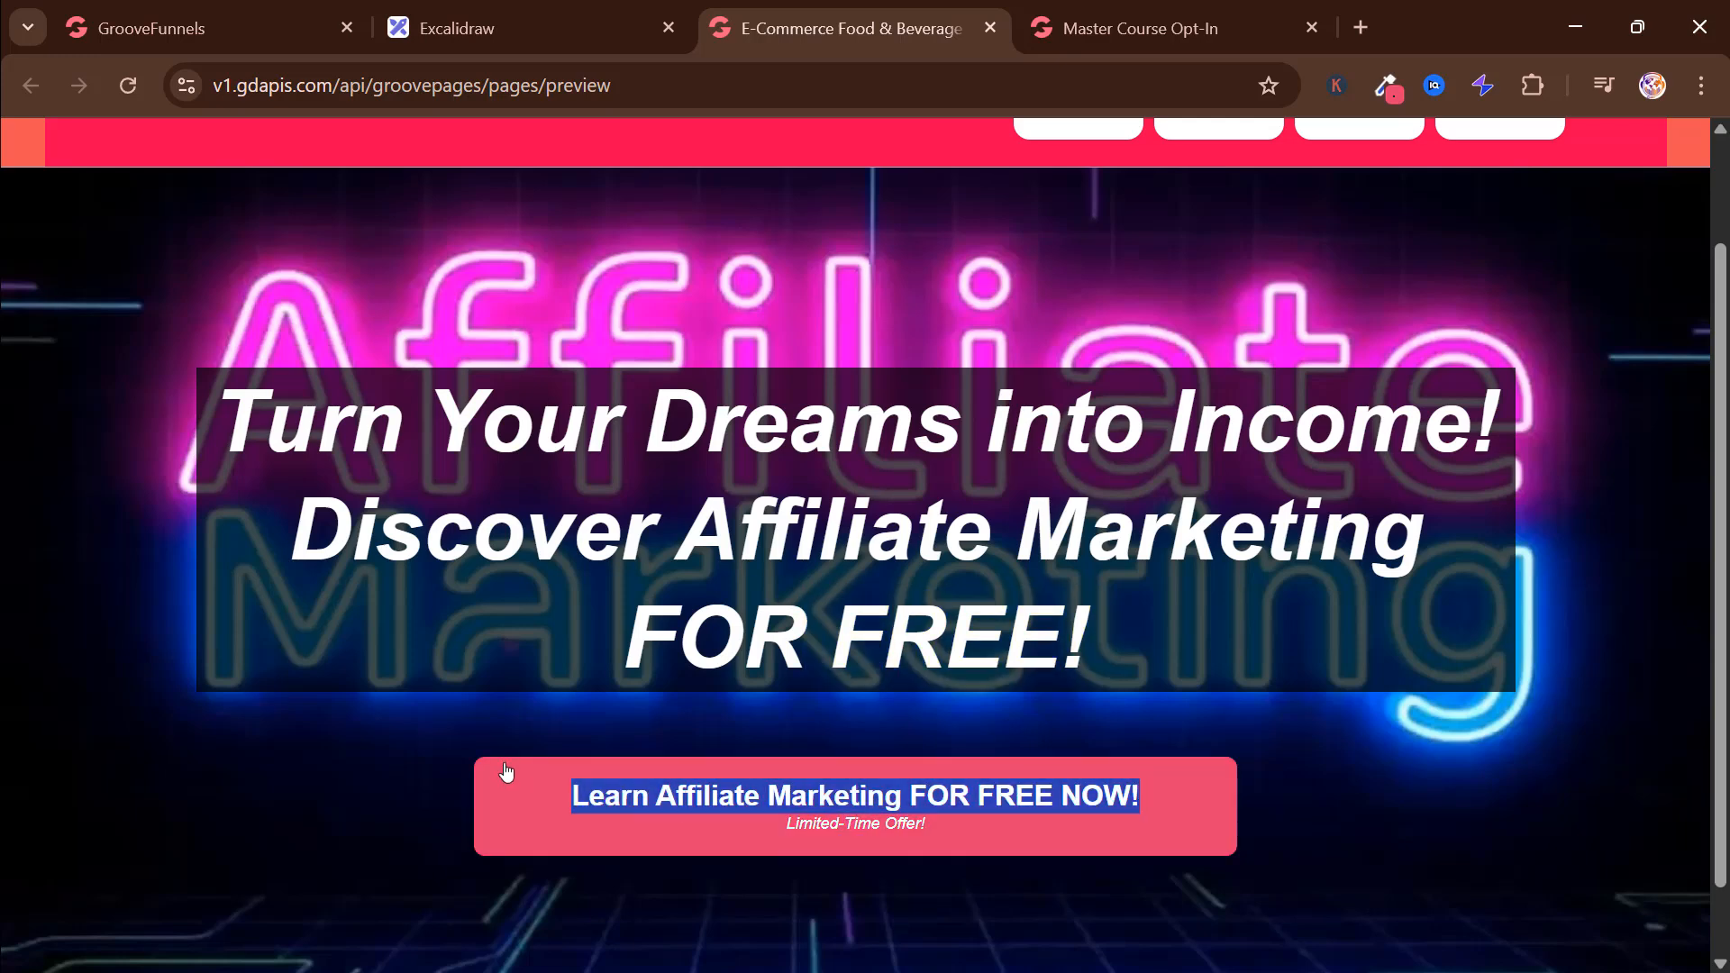
left_click(284, 22)
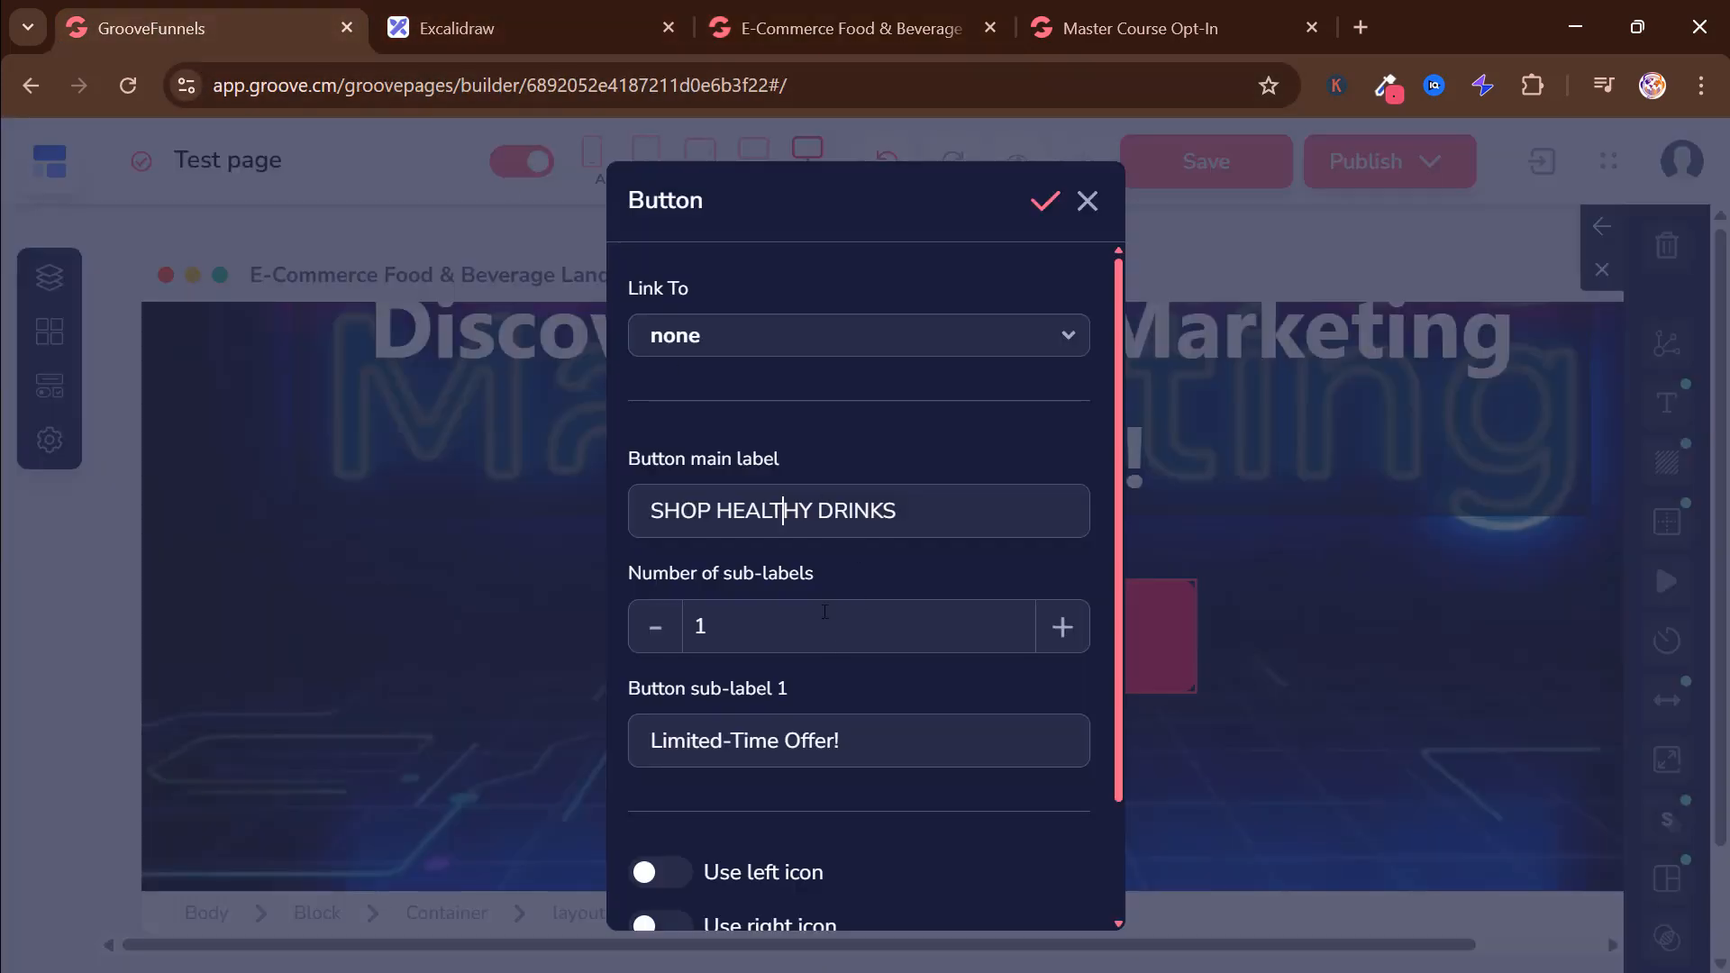
triple_click(832, 511)
key("ctrl+v")
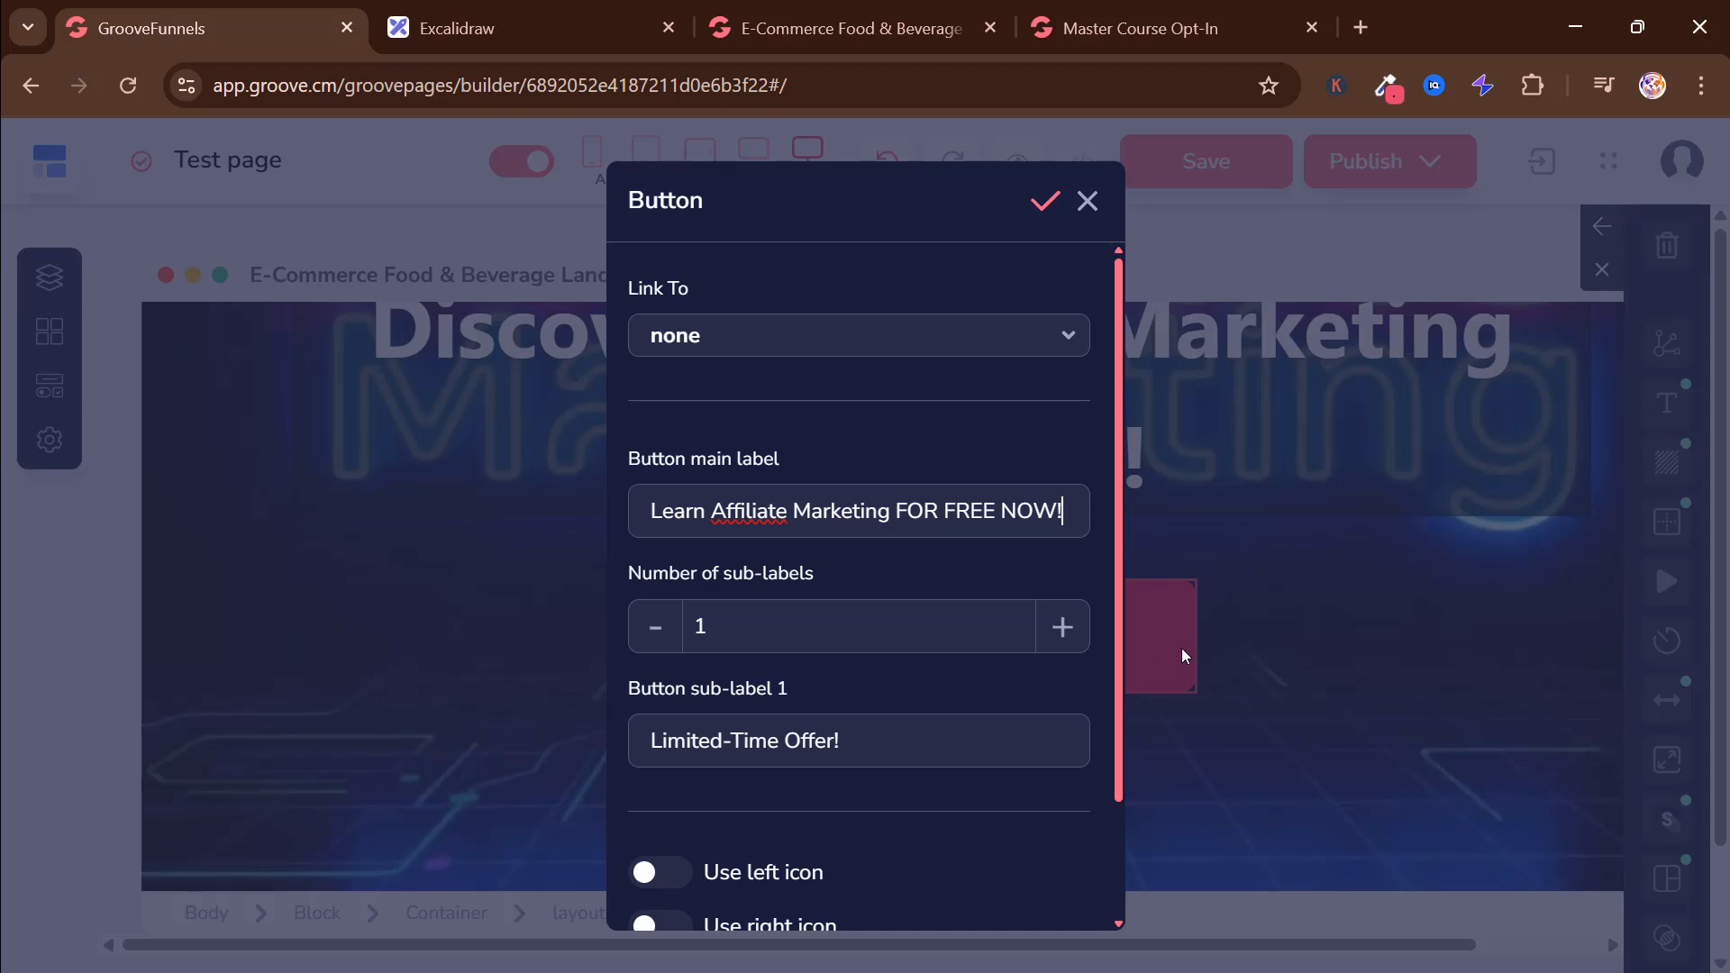
Step: Look through the button's link options and set the link type to URL
left_click(806, 356)
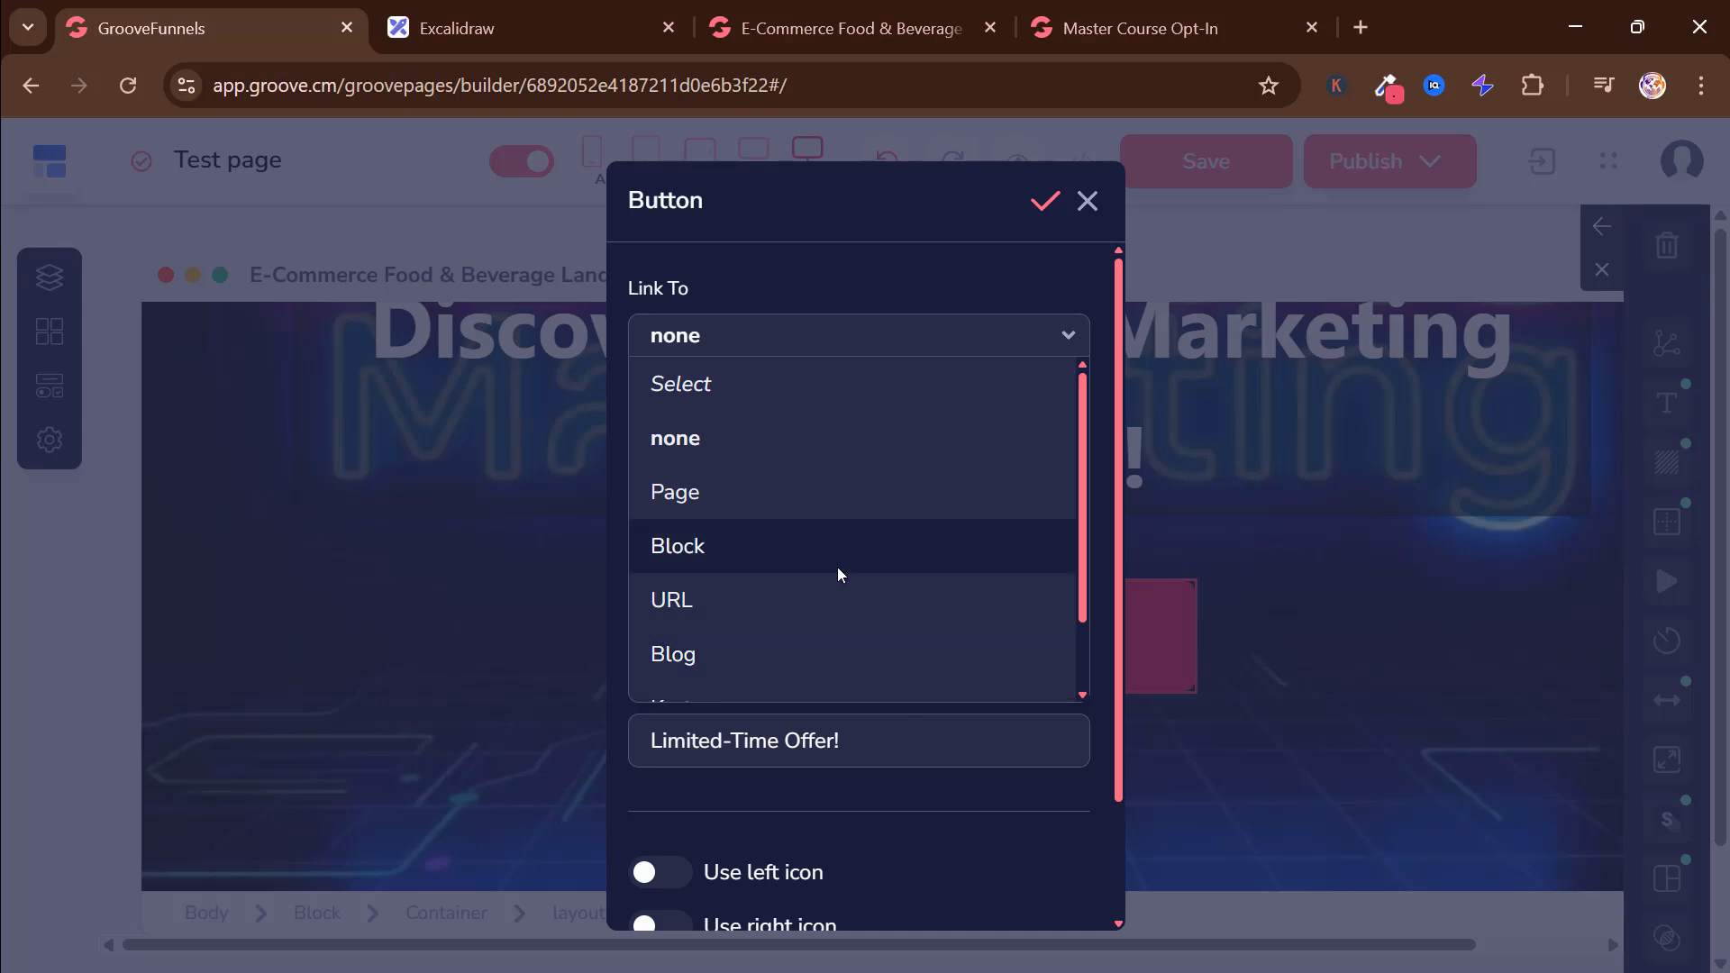
scroll(836, 566, "down", 2)
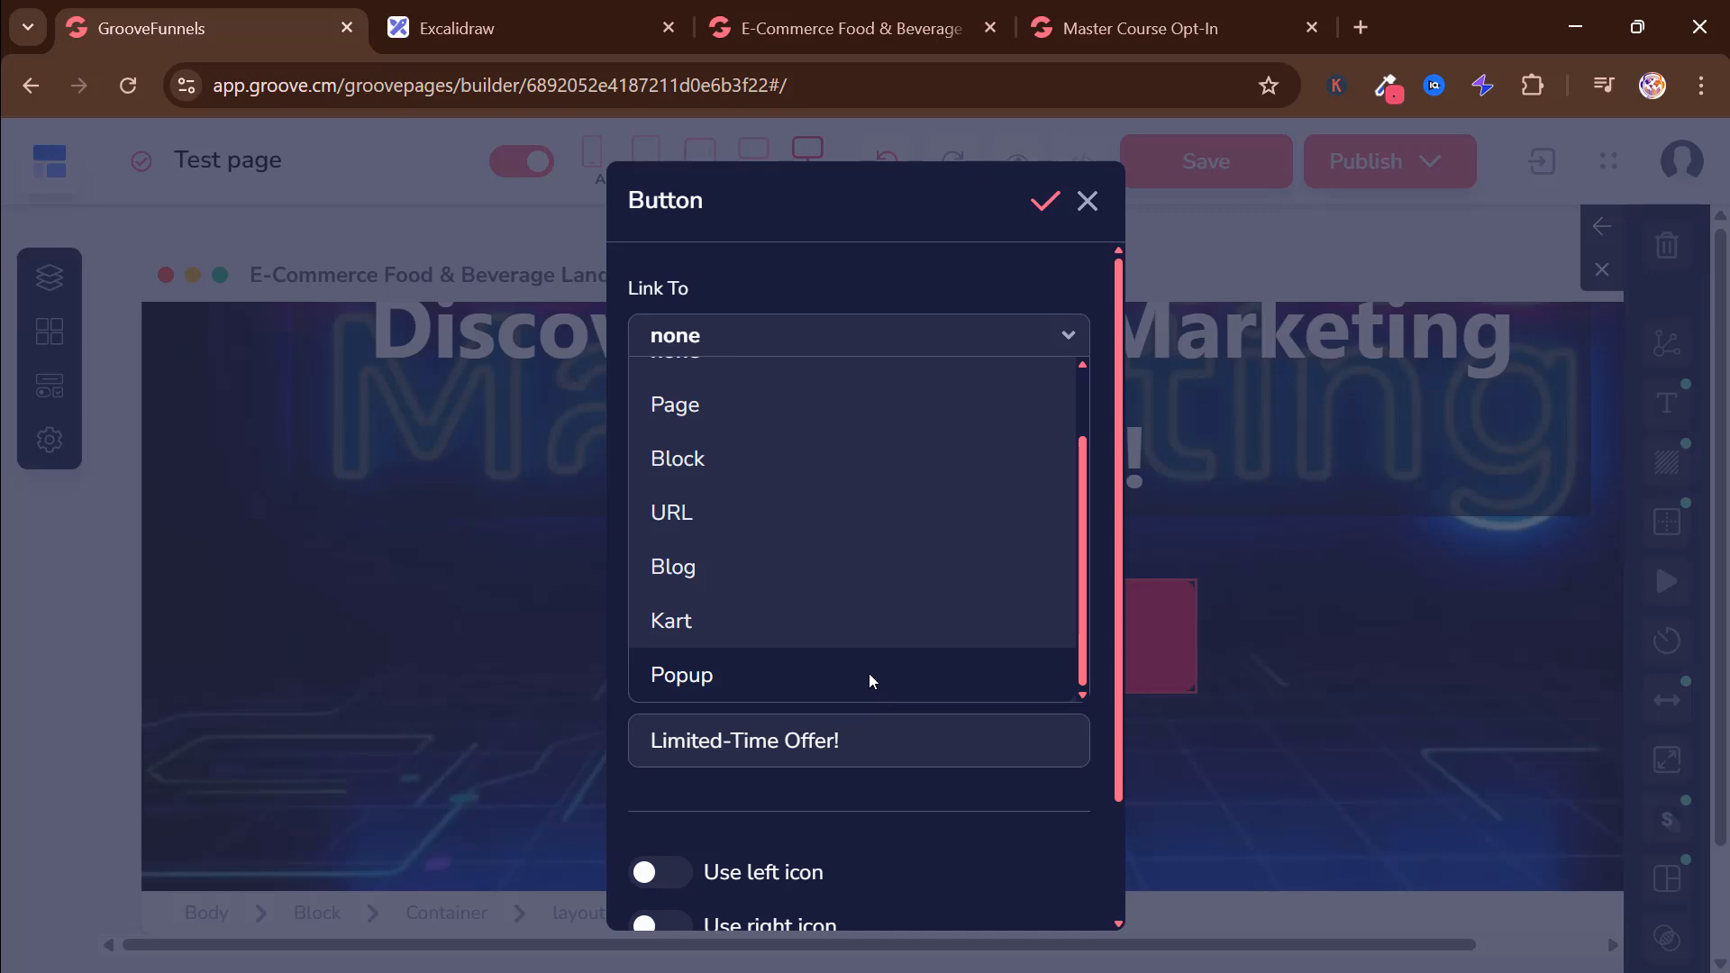
scroll(868, 672, "up", 2)
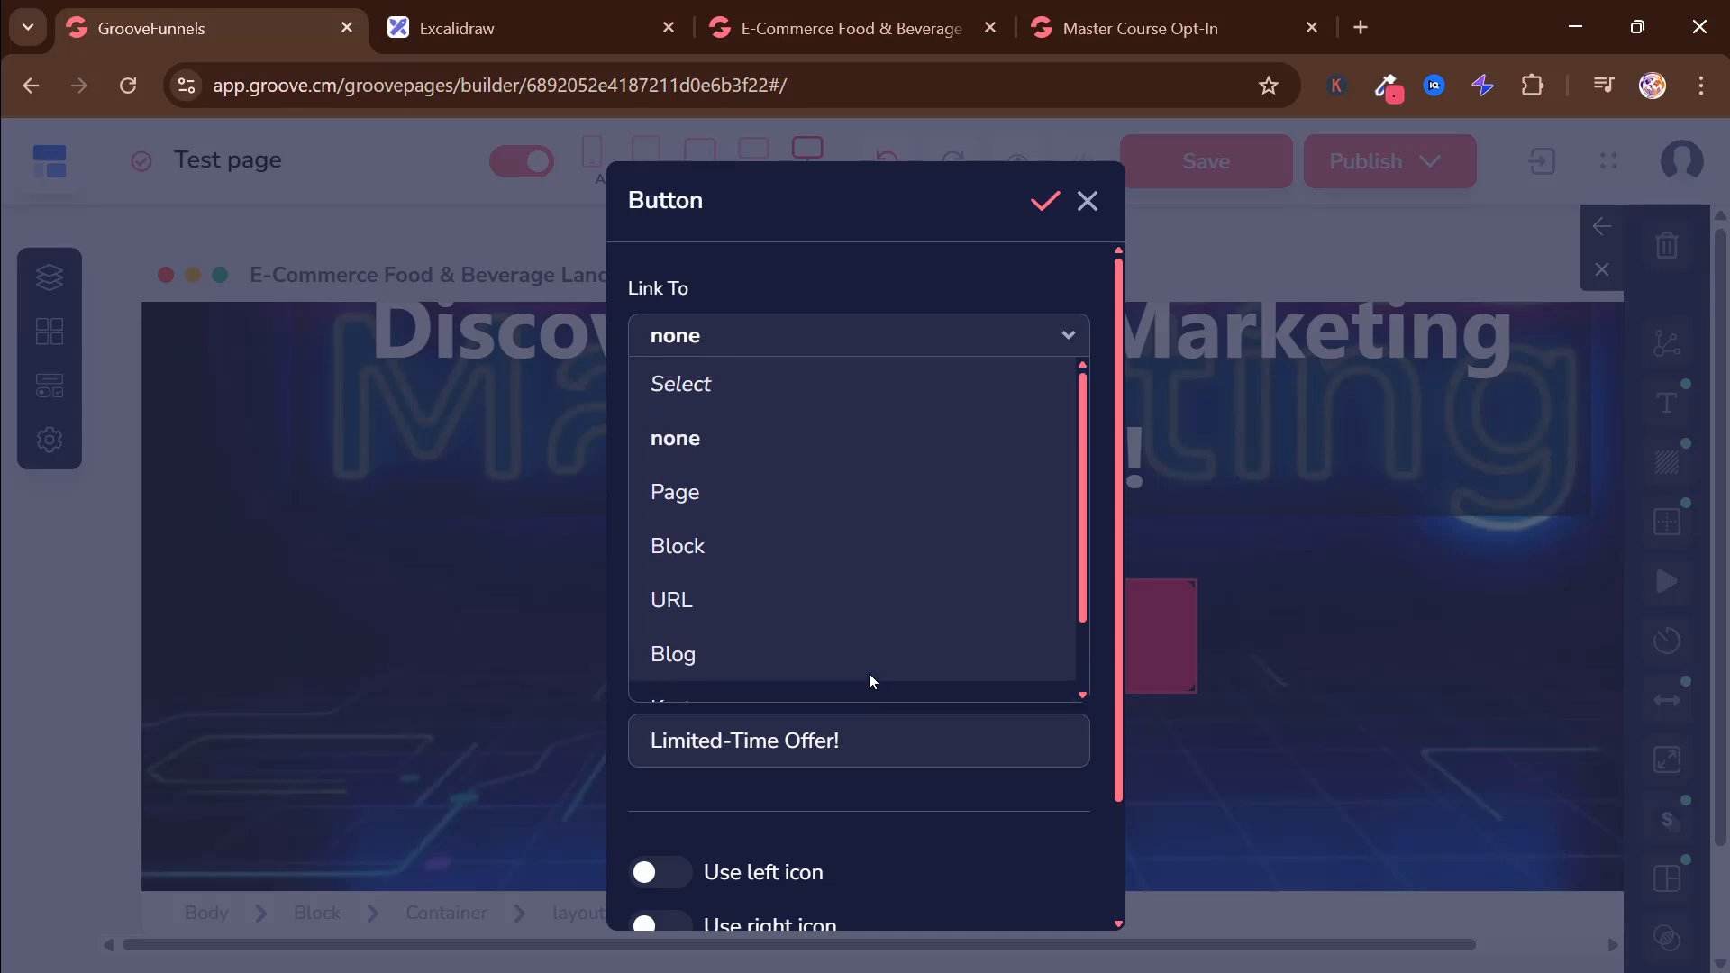
left_click(699, 602)
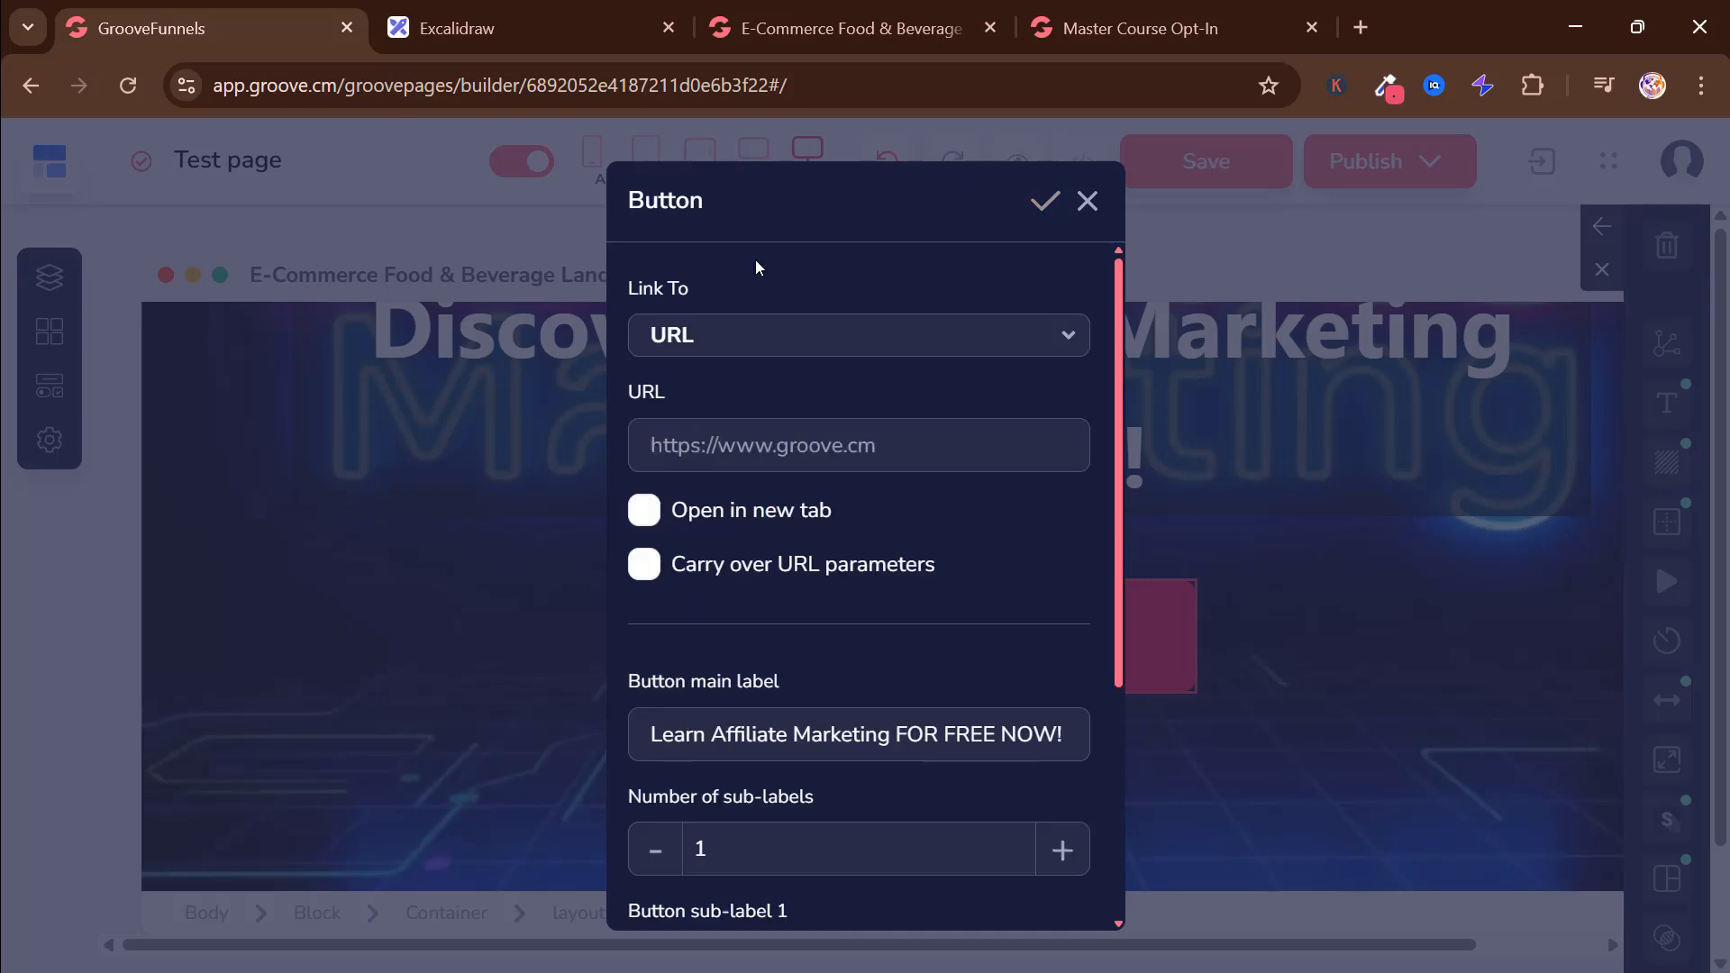
left_click(809, 30)
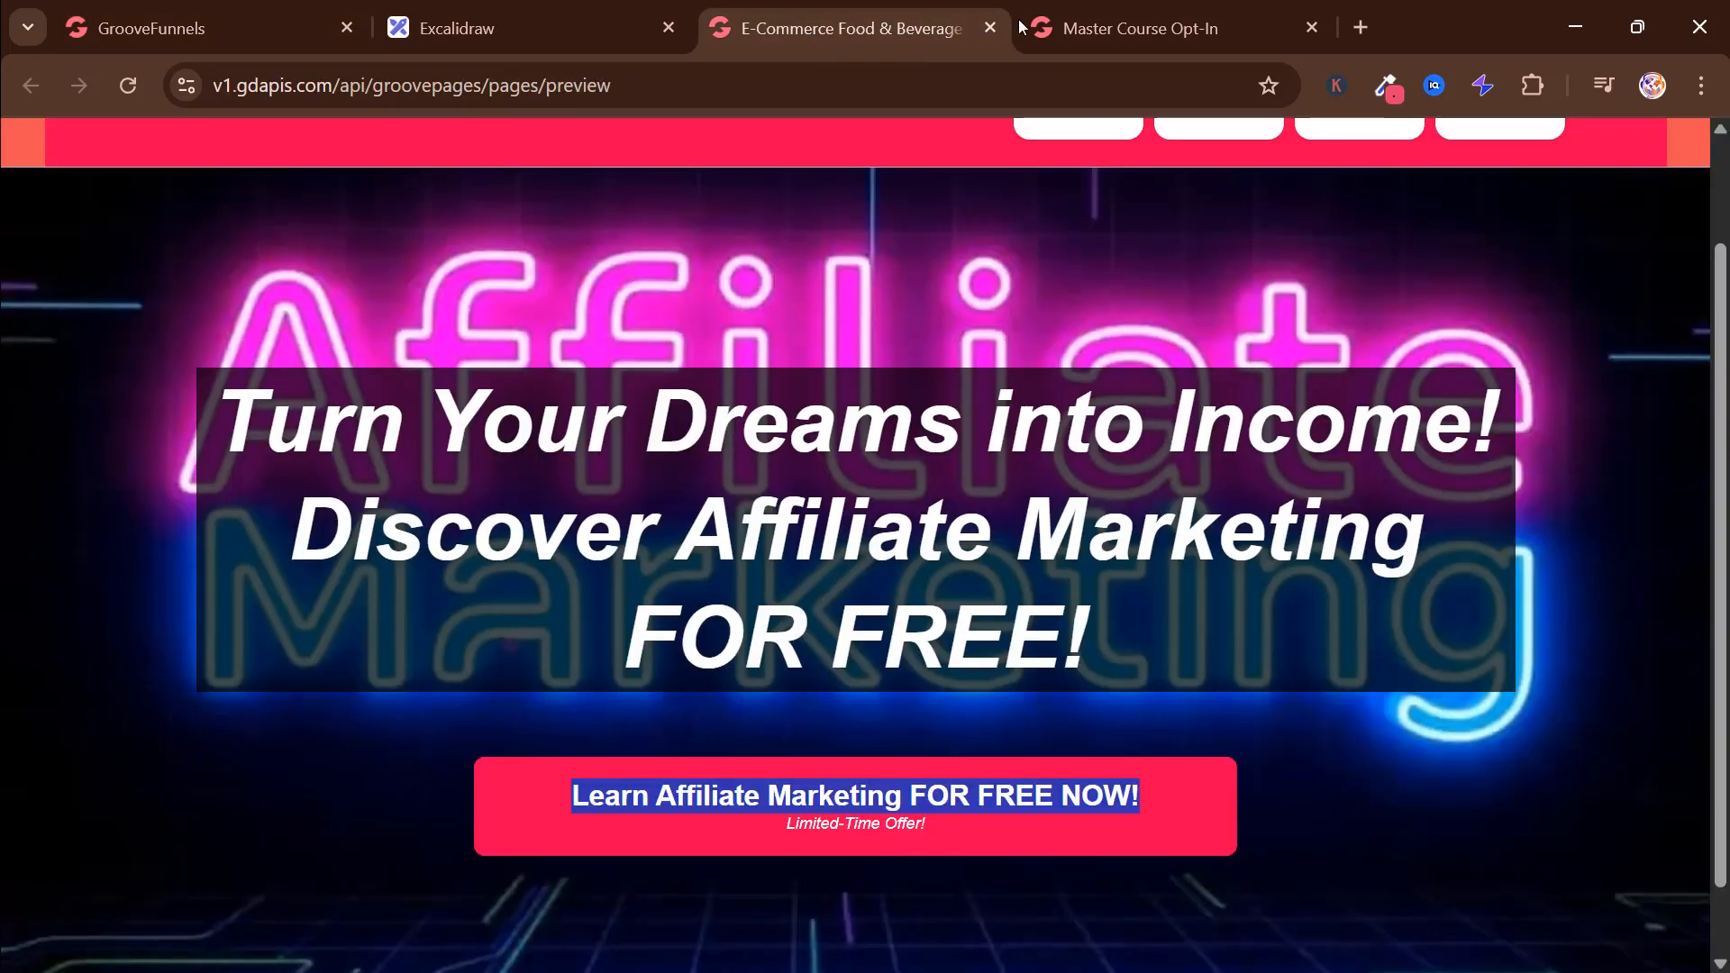
left_click(1104, 27)
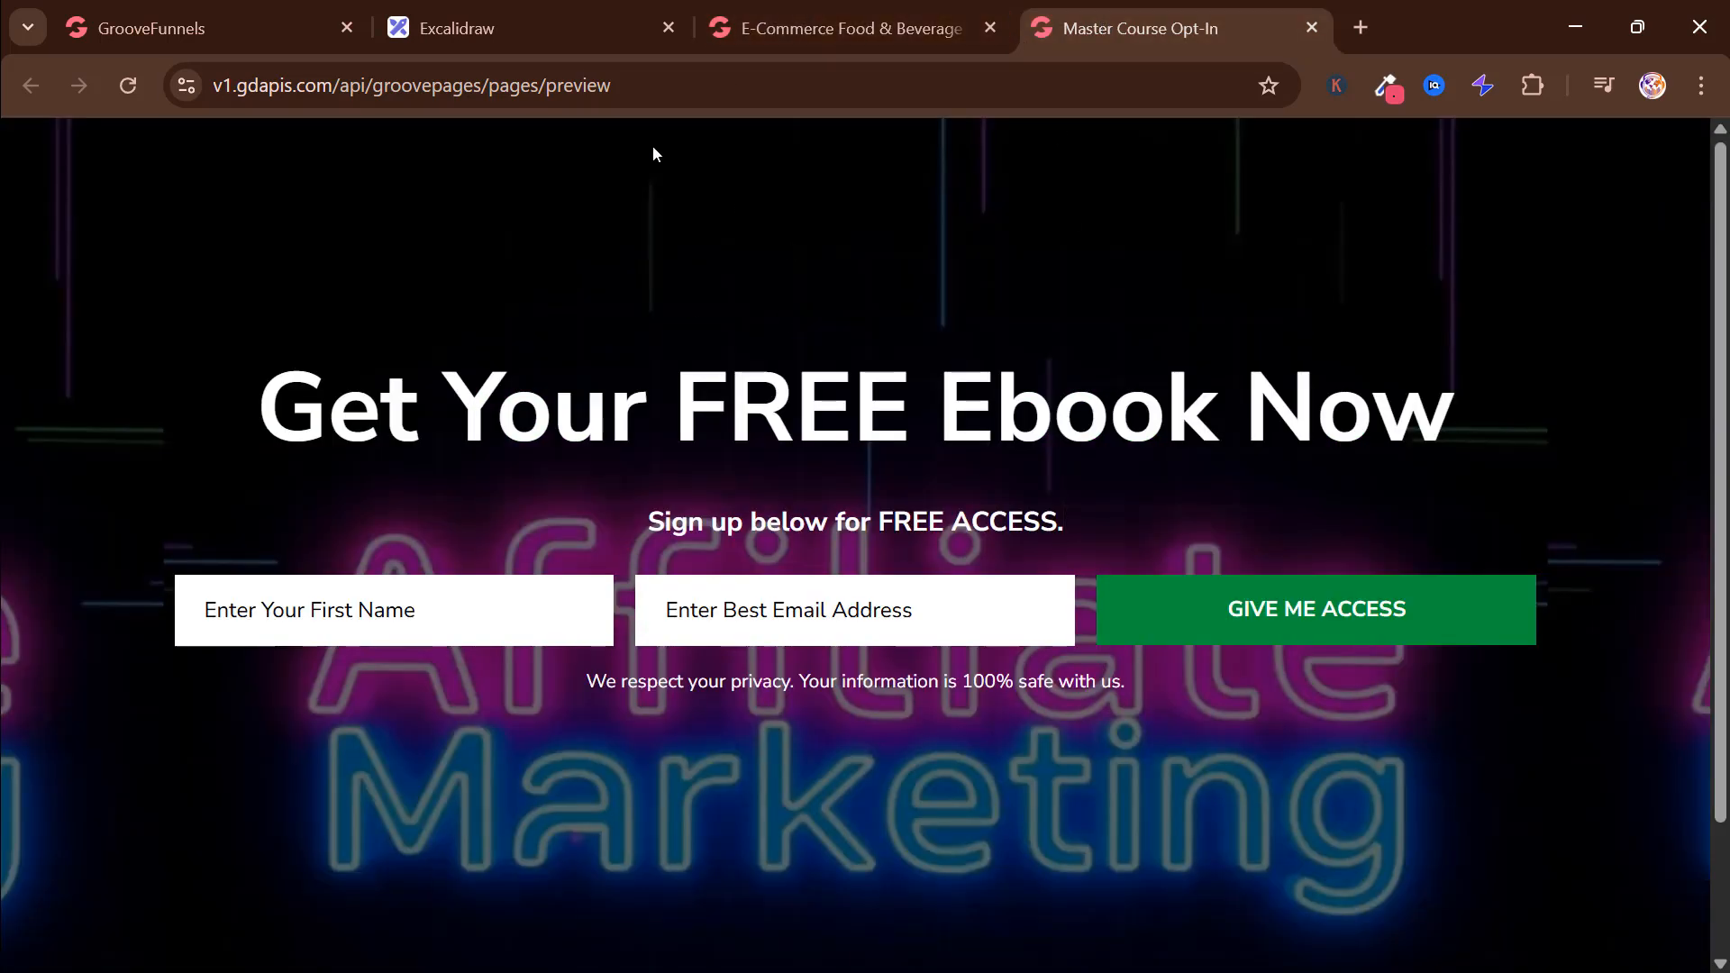
left_click(662, 99)
left_click(677, 85)
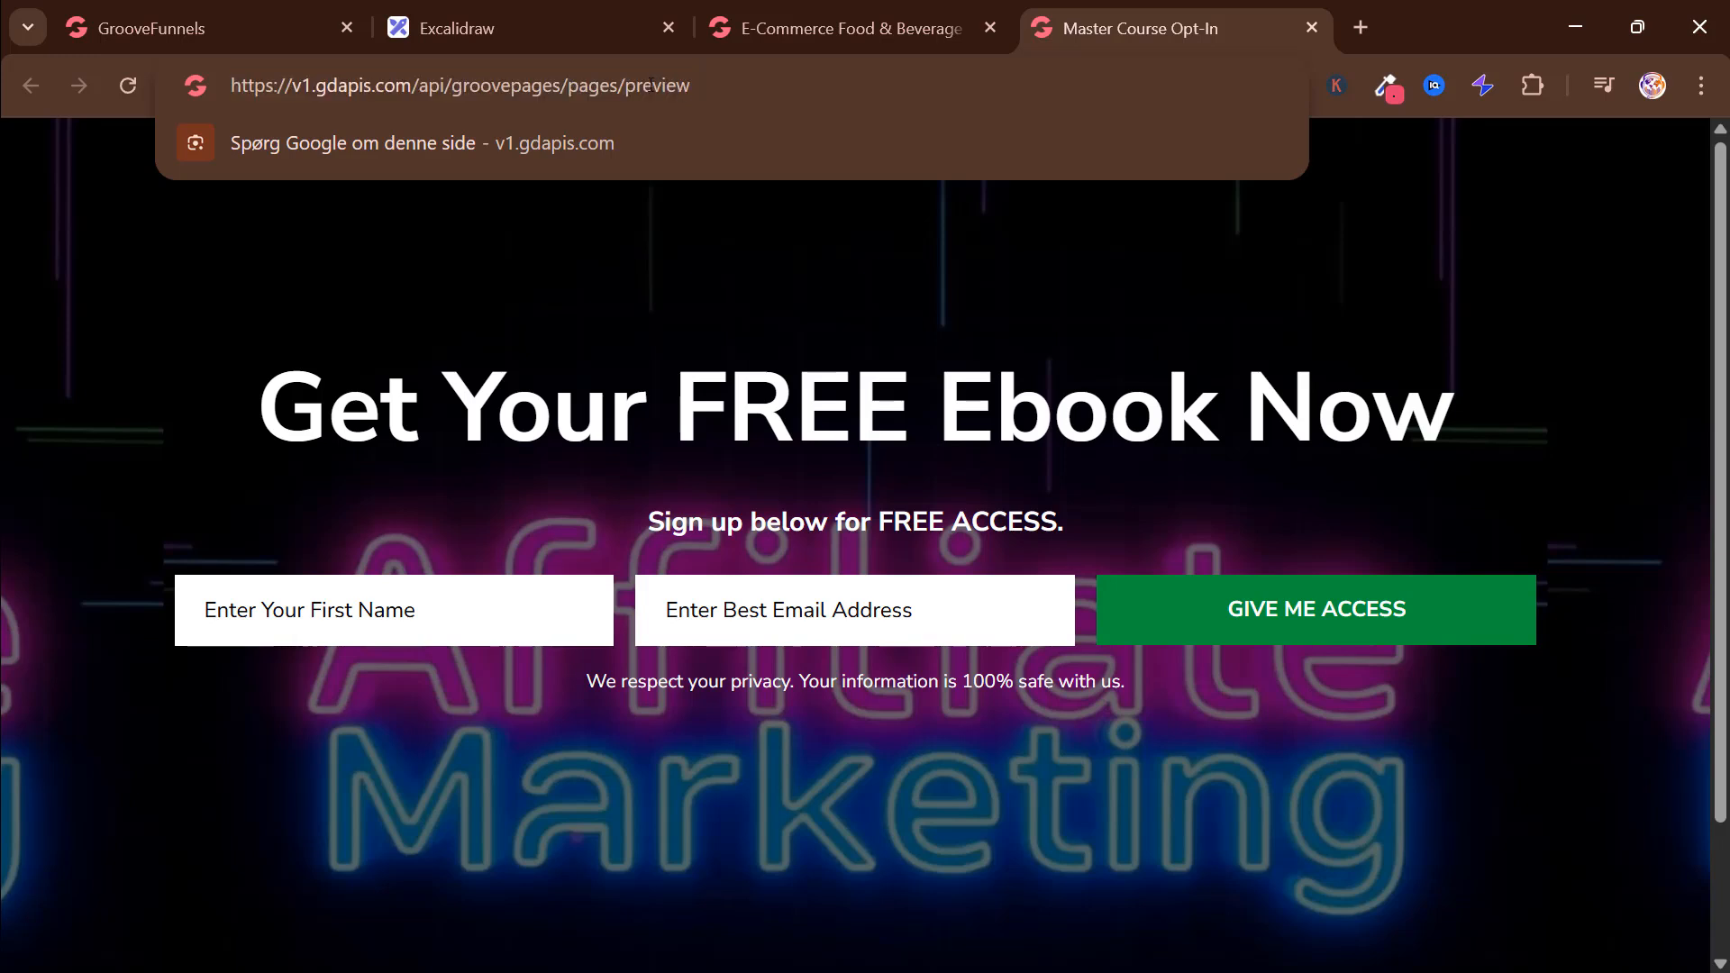
left_click_drag(651, 85, 95, 51)
key("BackSpace")
key("BackSpace")
key("BackSpace")
key("BackSpace")
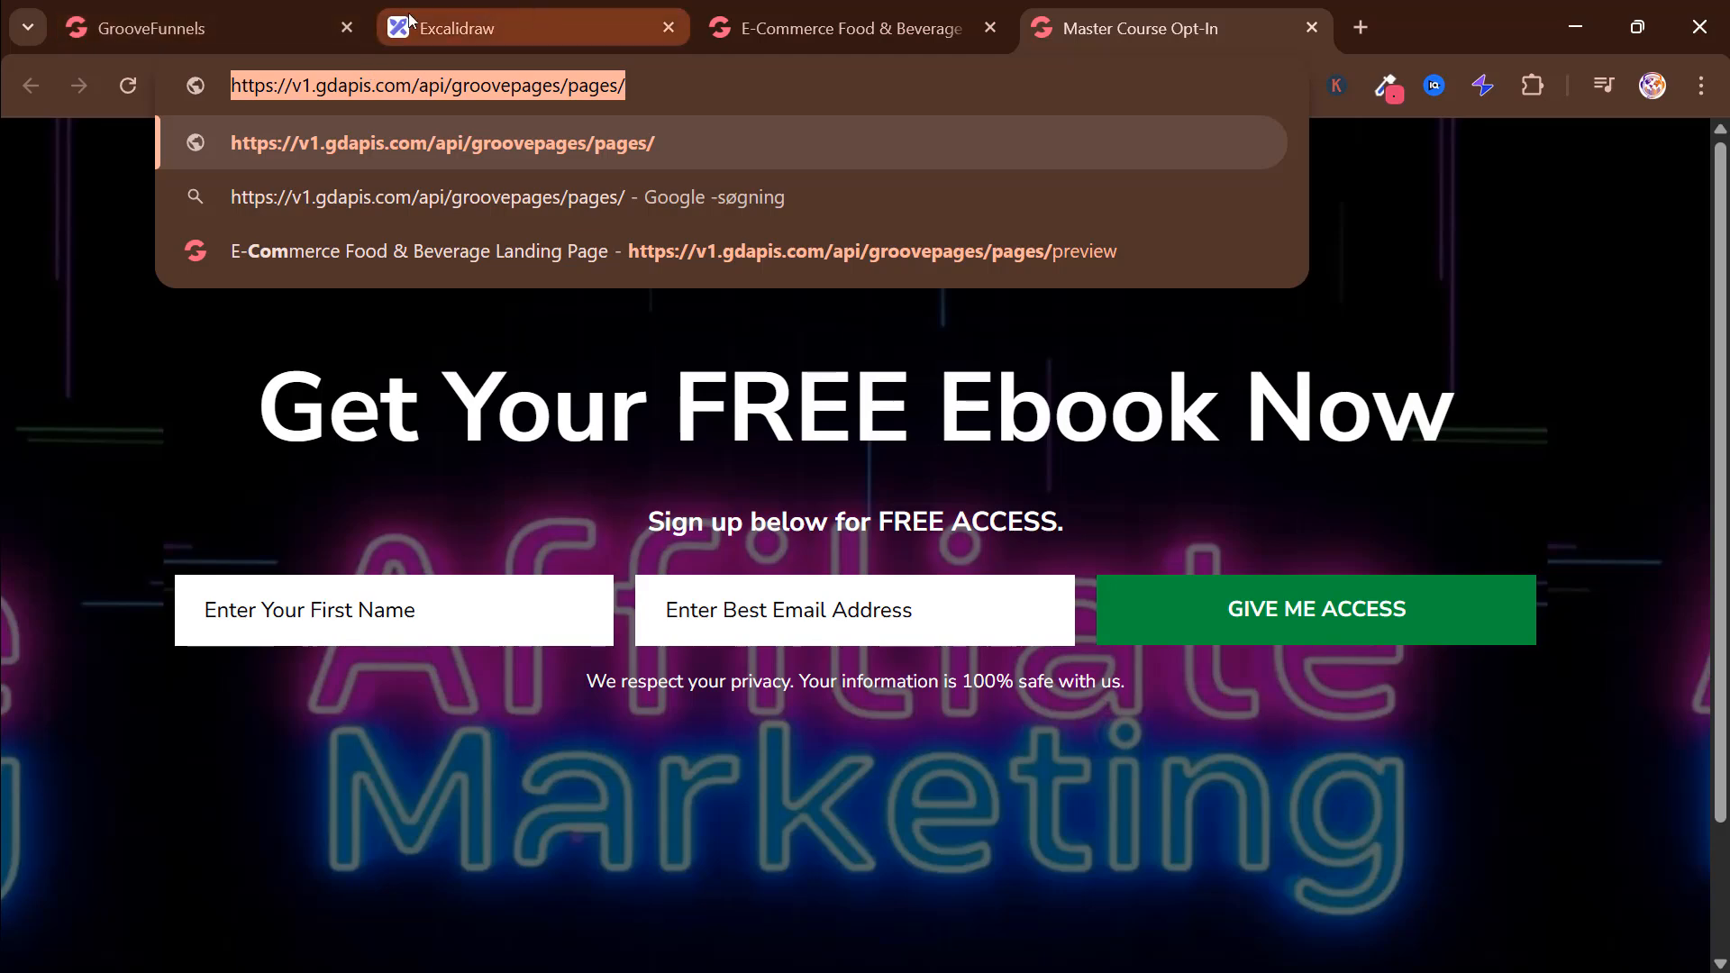
left_click(207, 28)
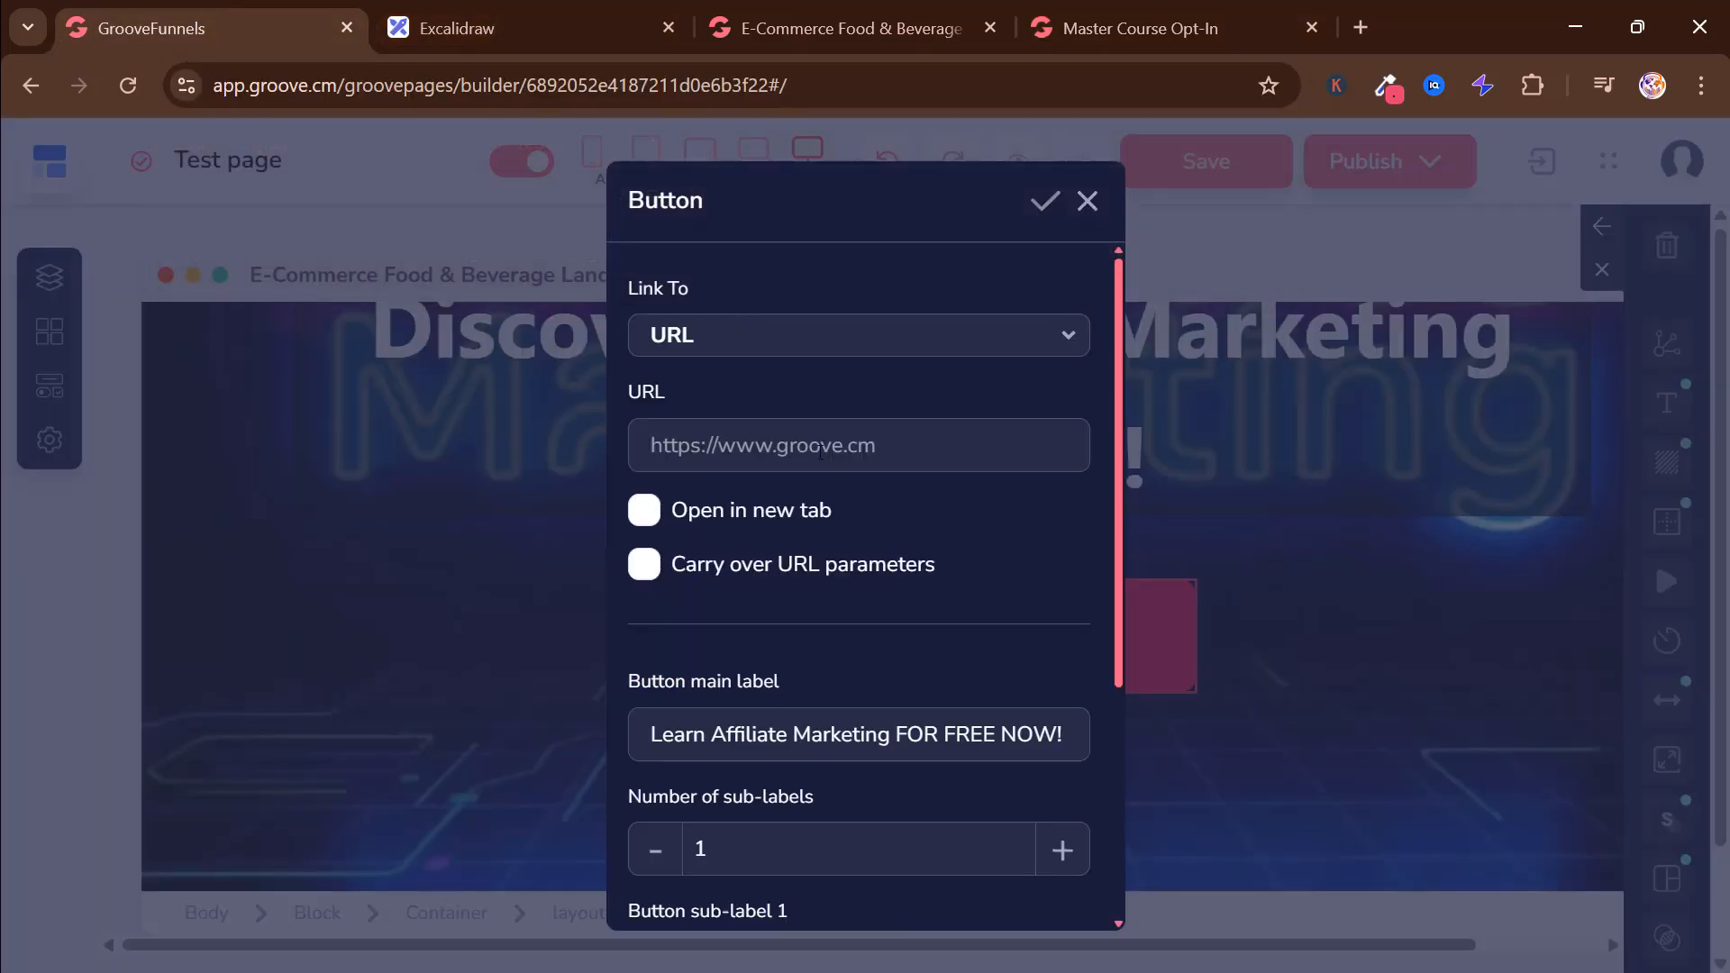
left_click(819, 451)
key("ctrl+v")
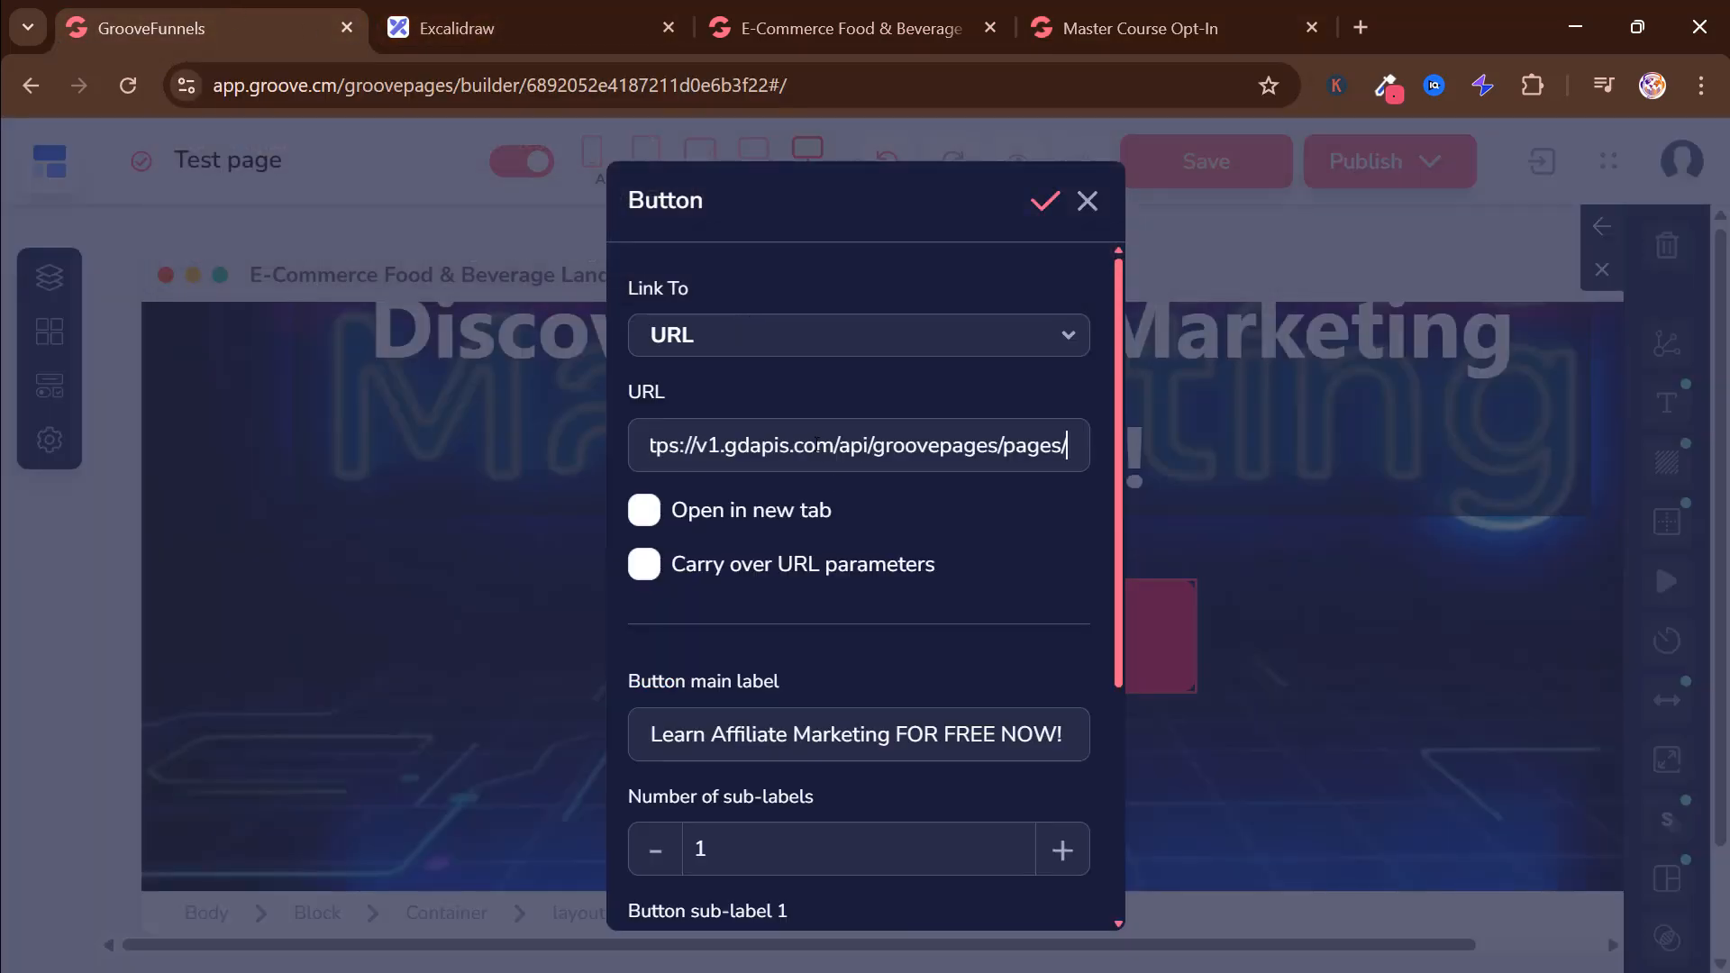
Step: Make the button's link open in a new tab and apply the button settings
left_click(736, 518)
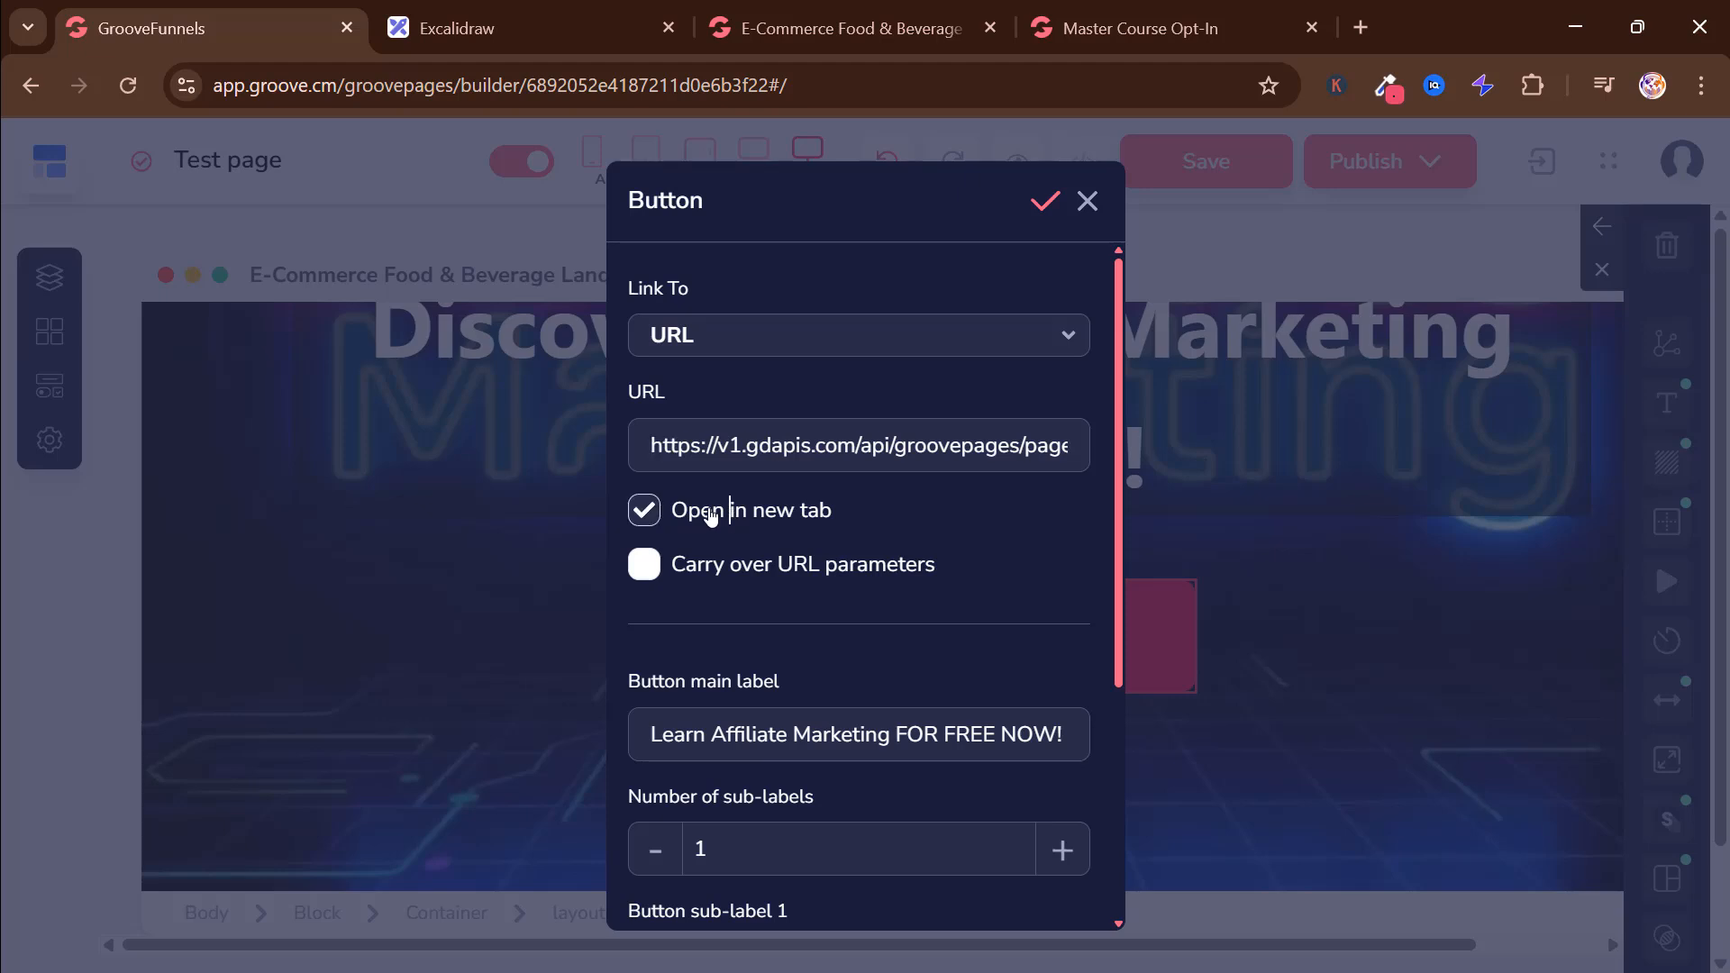
scroll(867, 644, "down", 4)
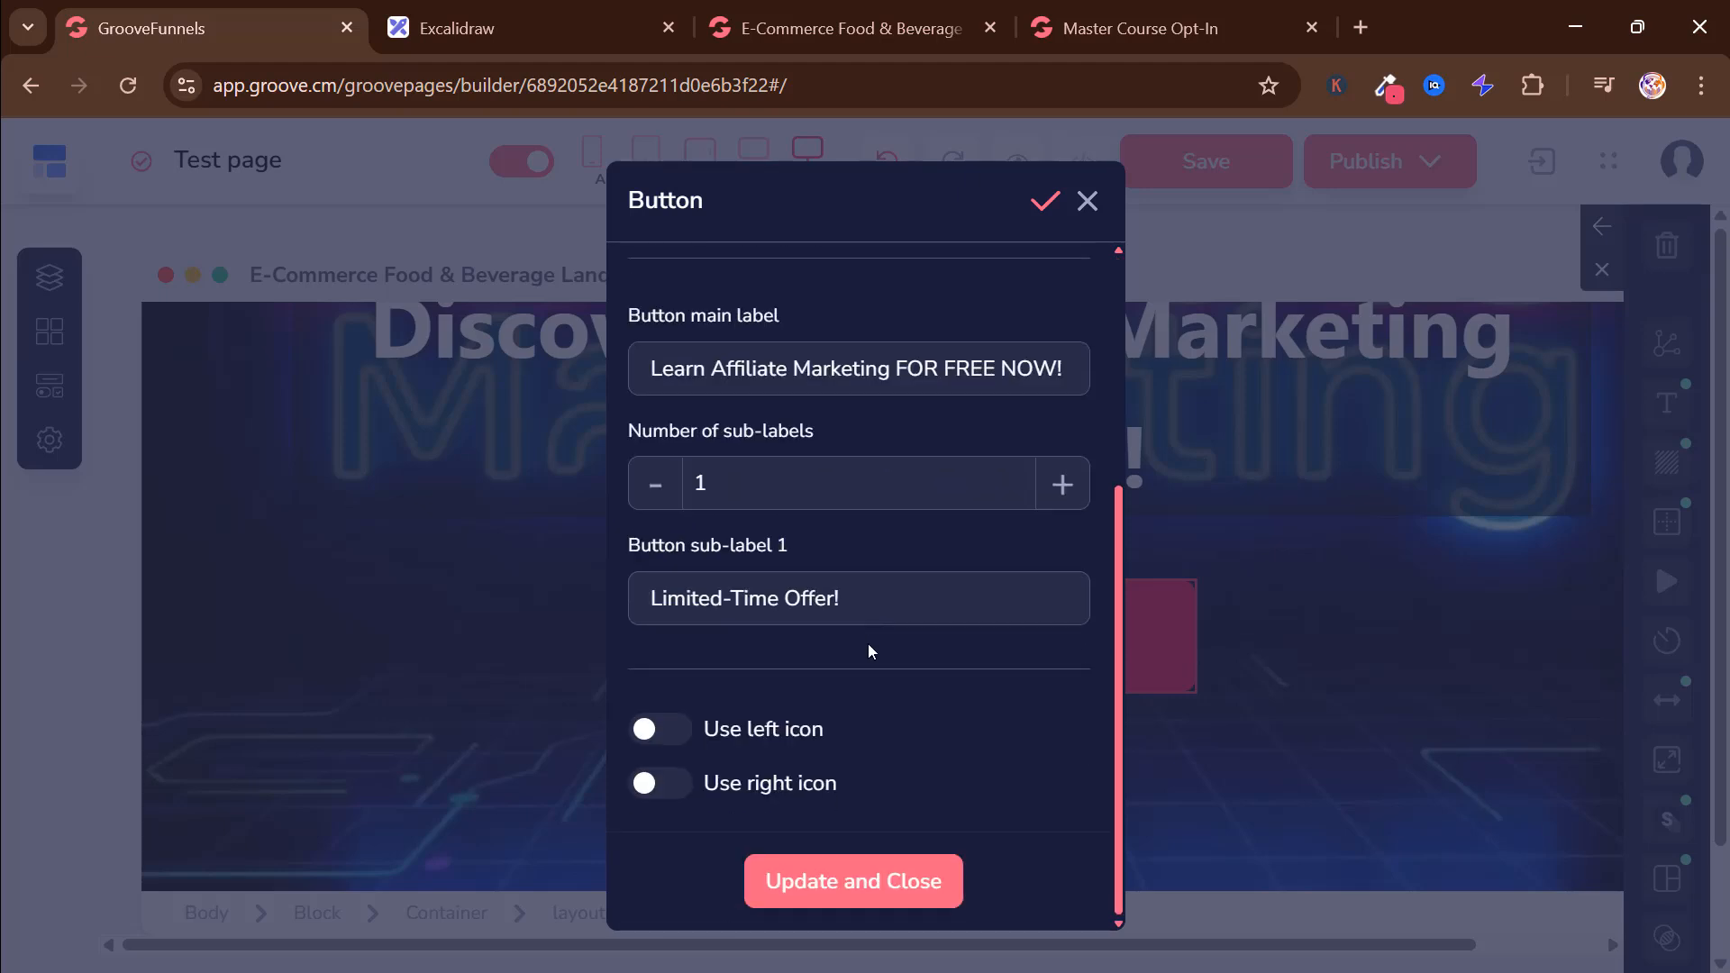
left_click(928, 885)
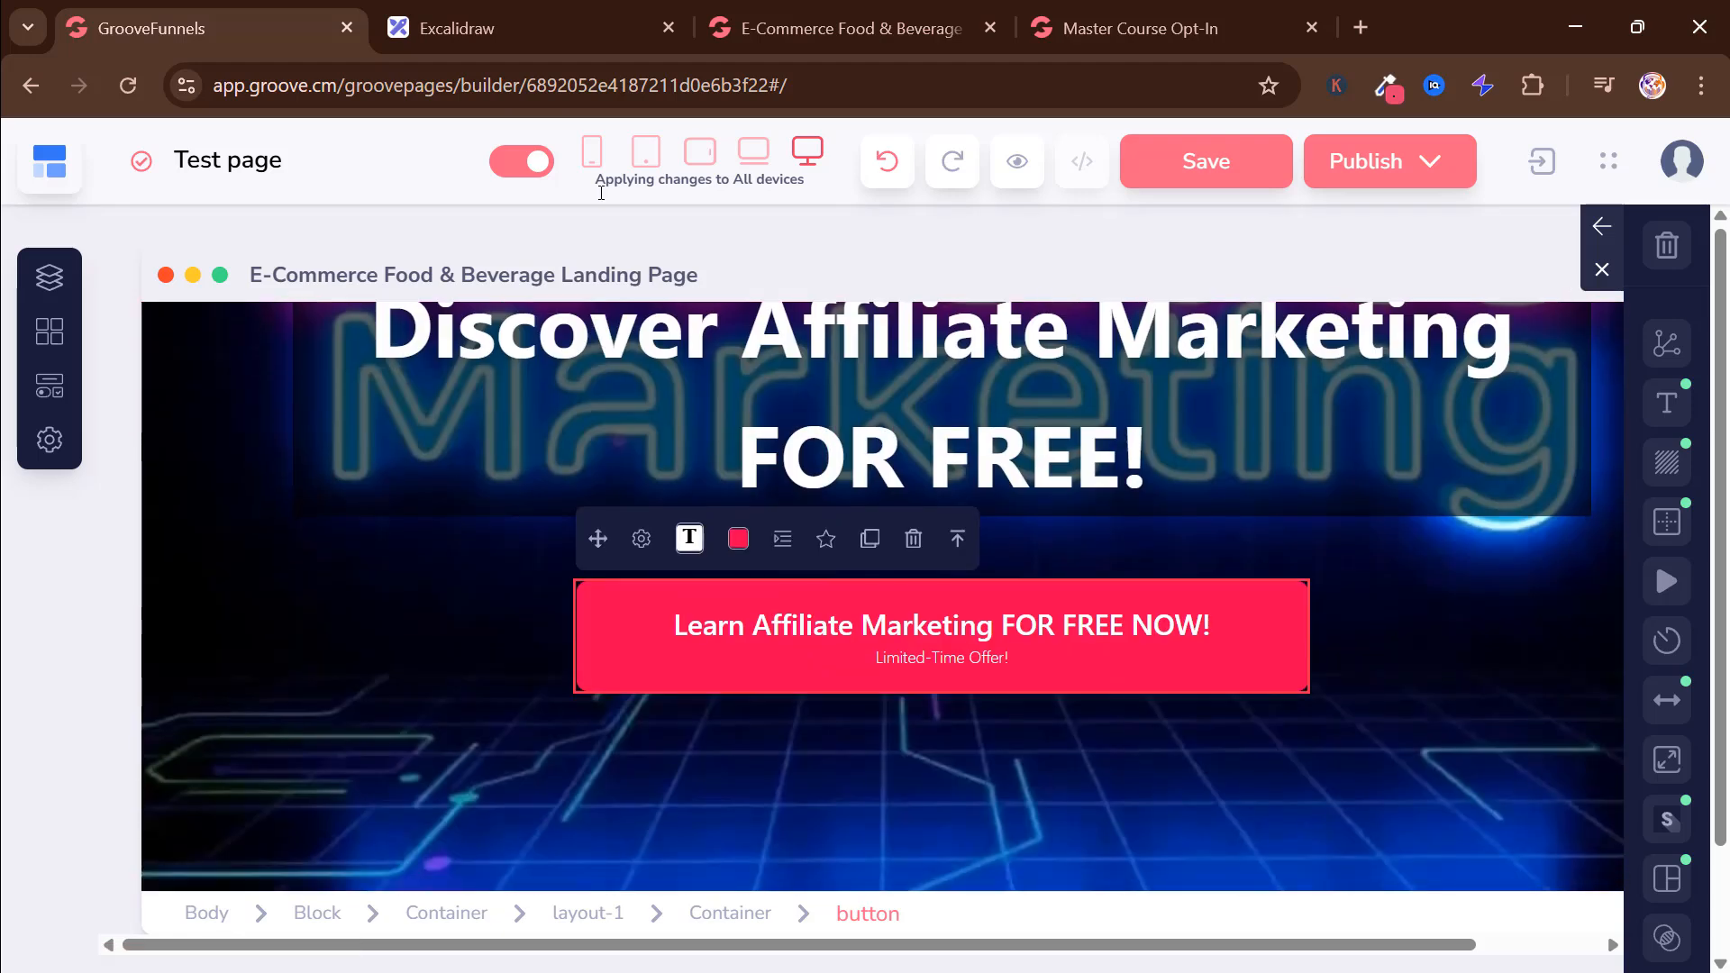
Step: Compare the hero button and banner with the reference preview page, and save the landing page in the builder
left_click(775, 14)
left_click(1310, 789)
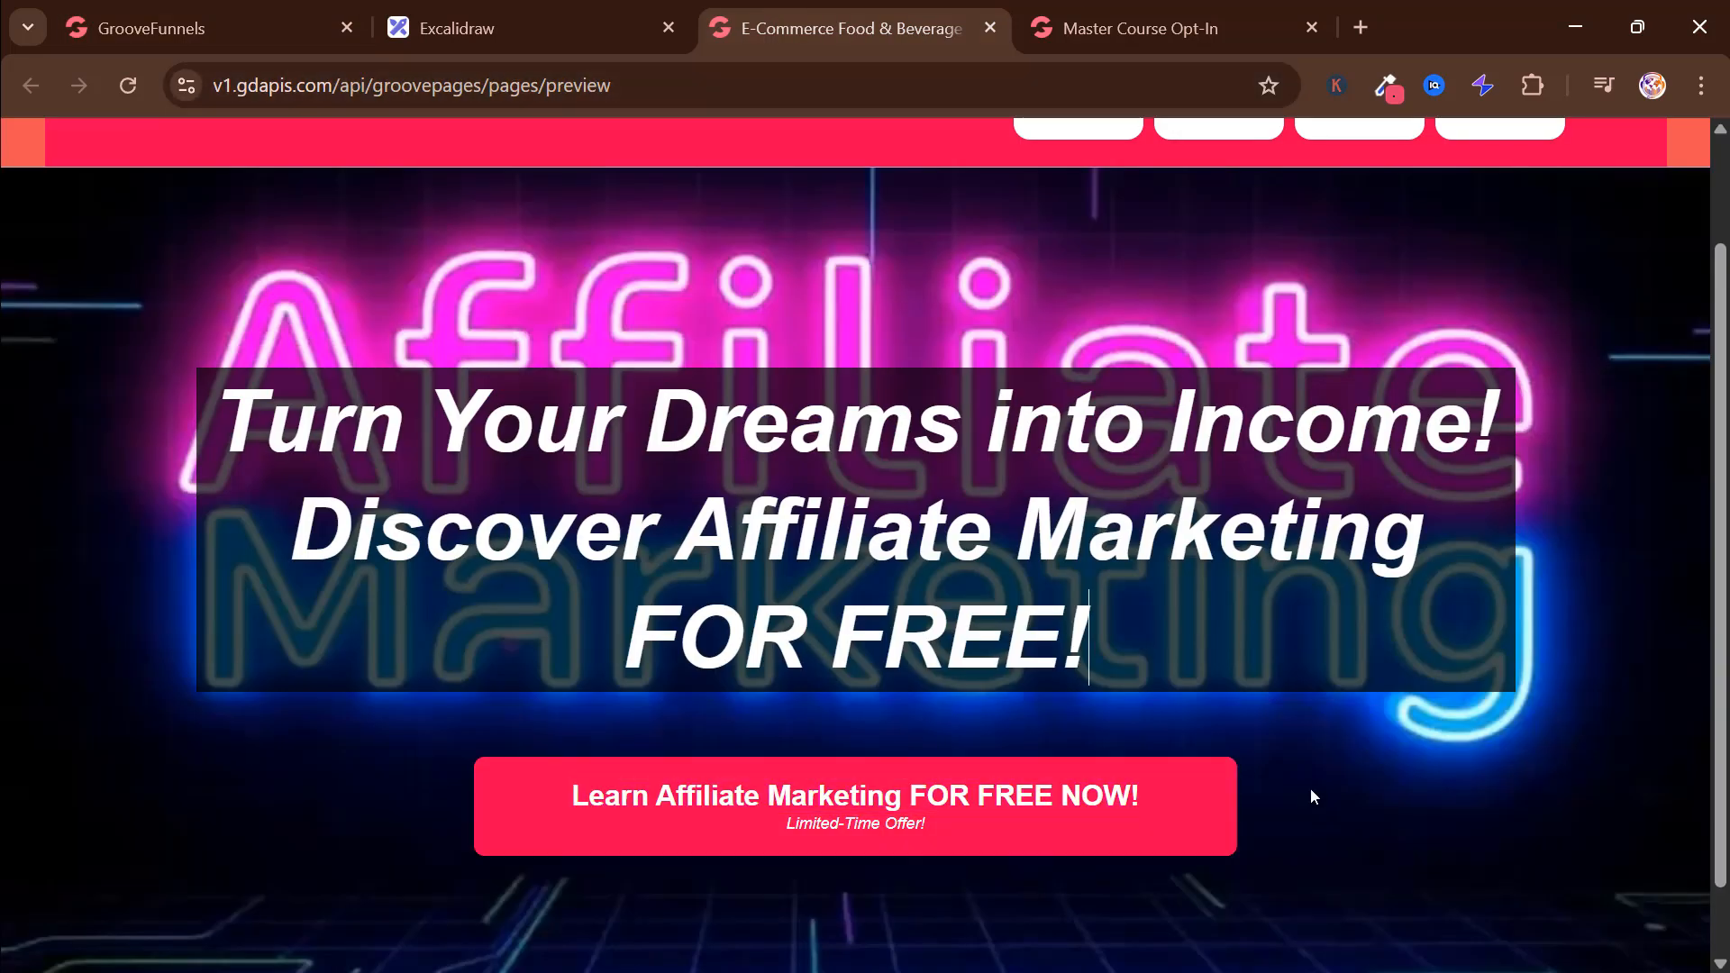
scroll(1317, 792, "up", 1)
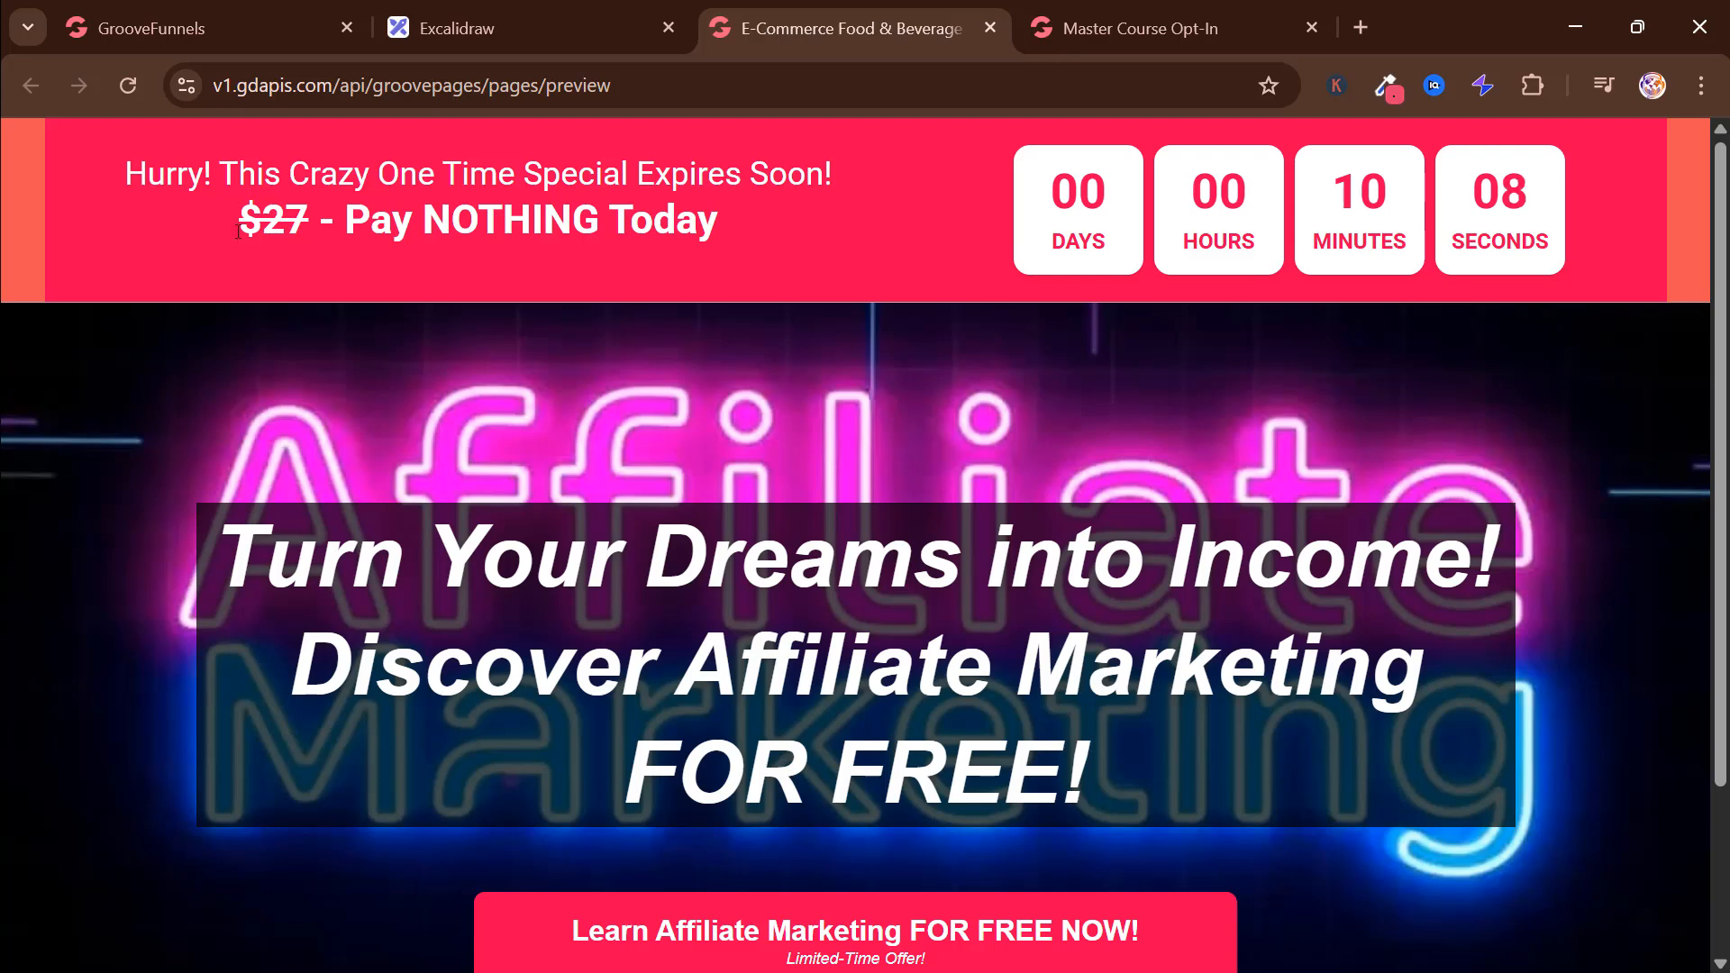
left_click(208, 23)
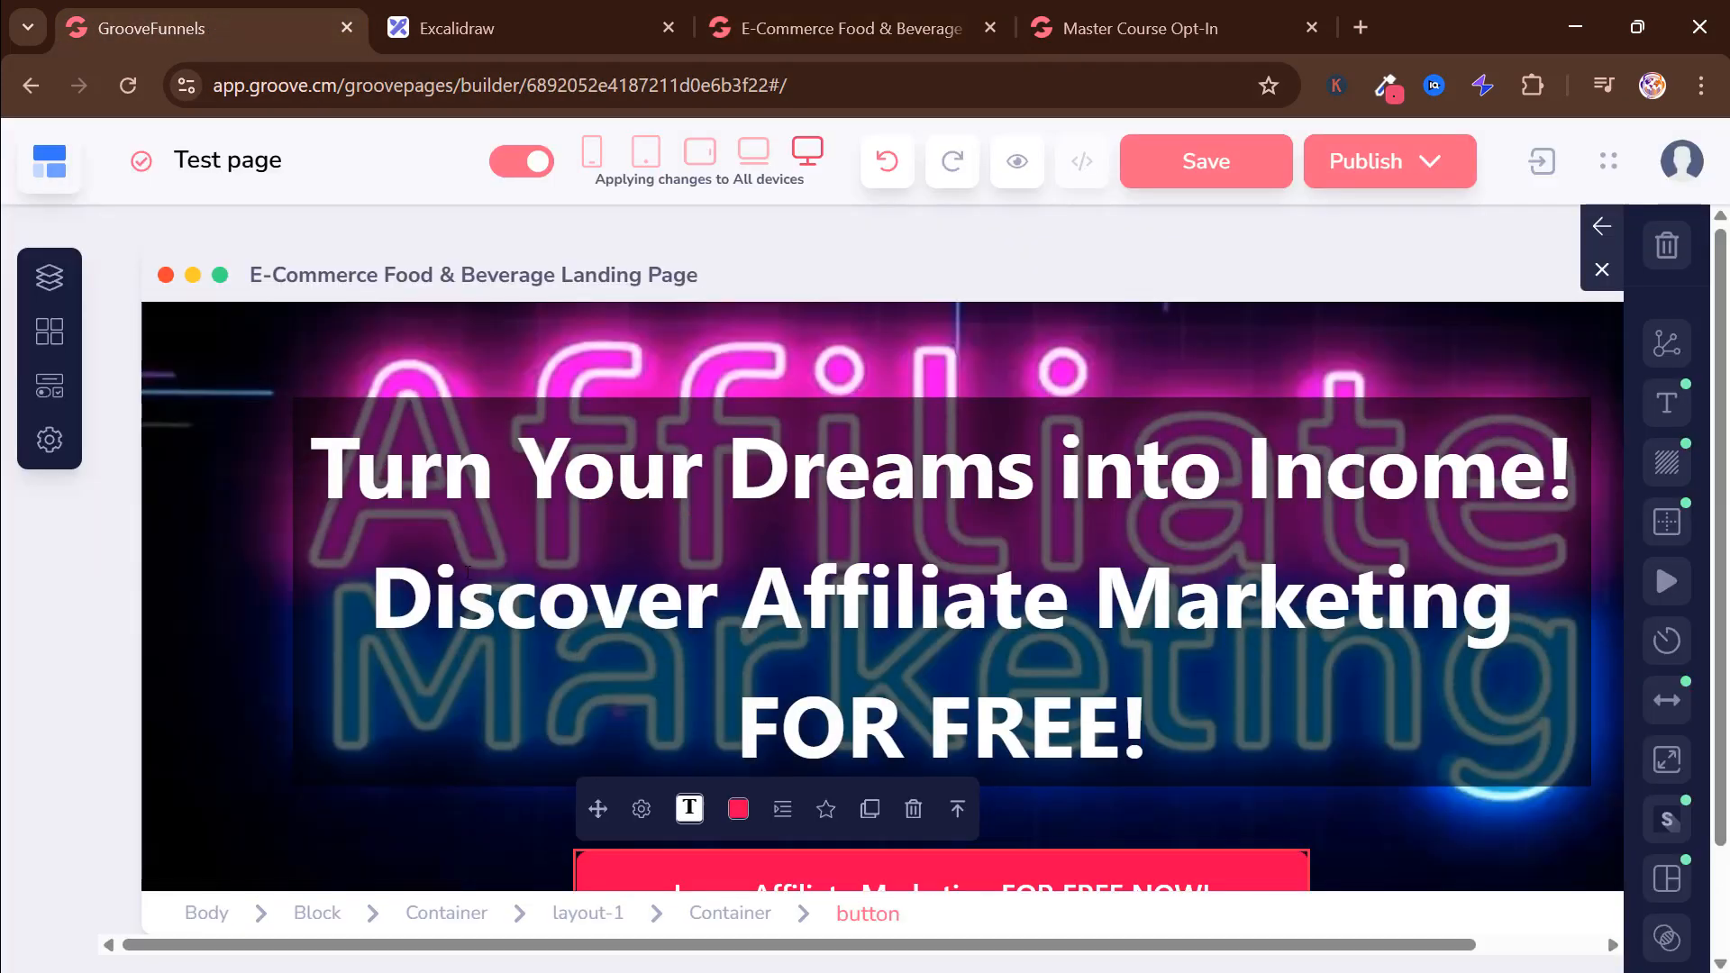
left_click(384, 554)
left_click(237, 484)
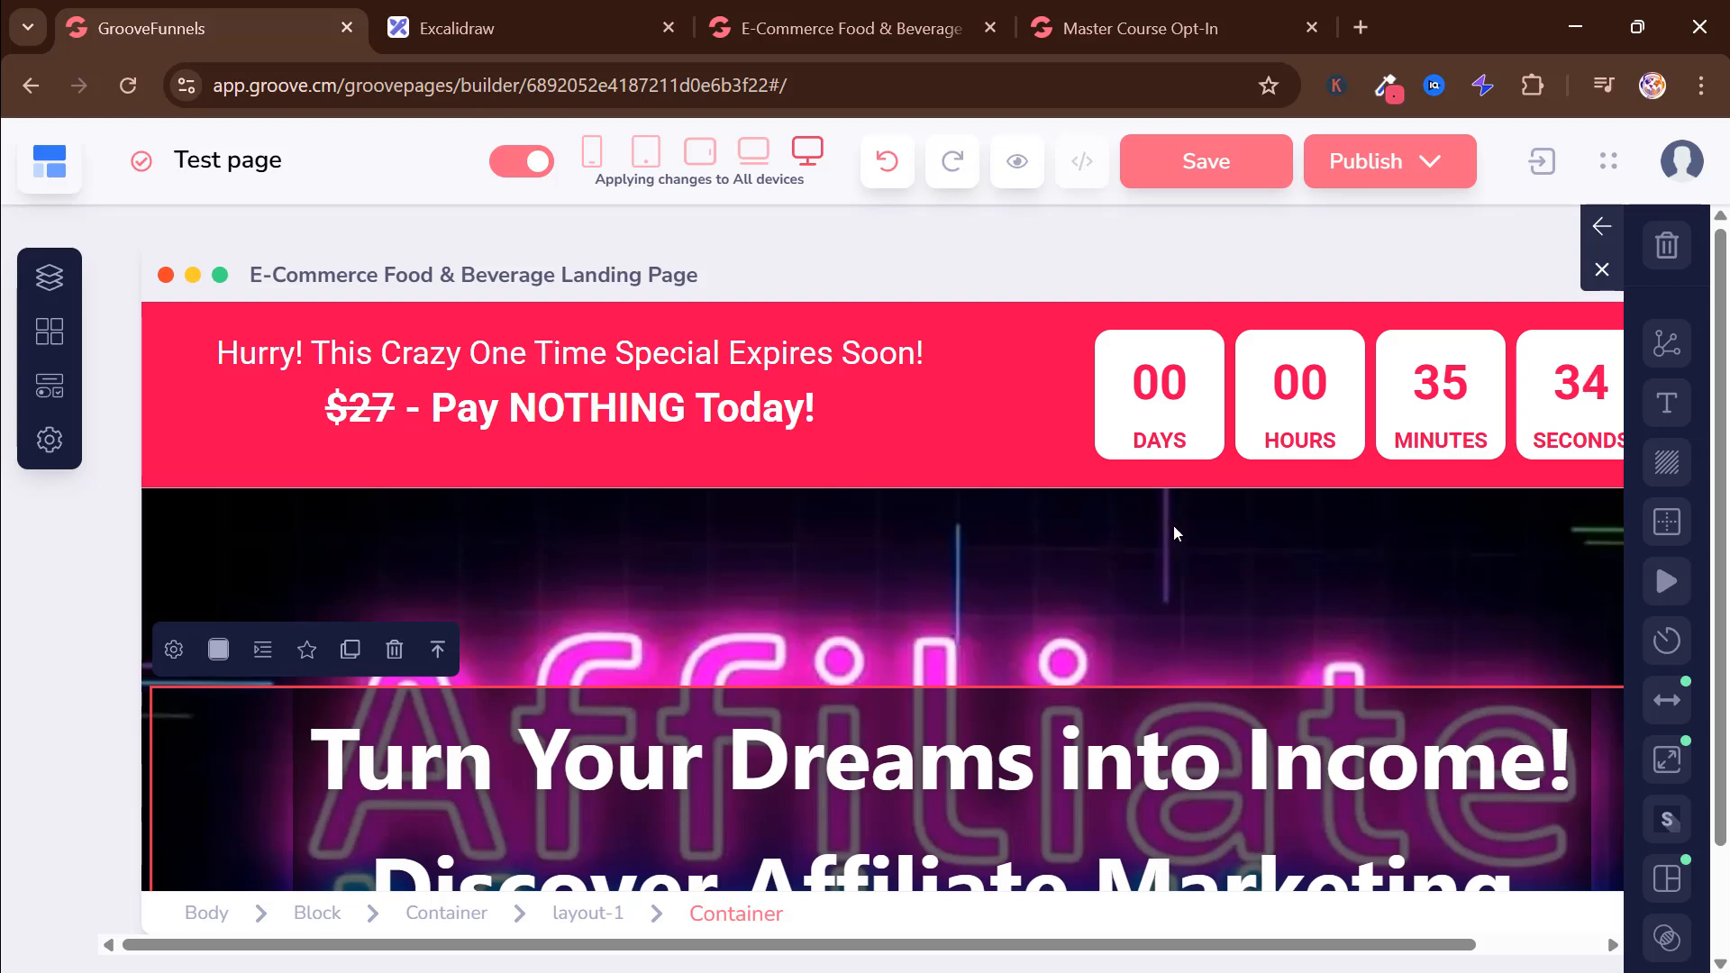
left_click(1233, 167)
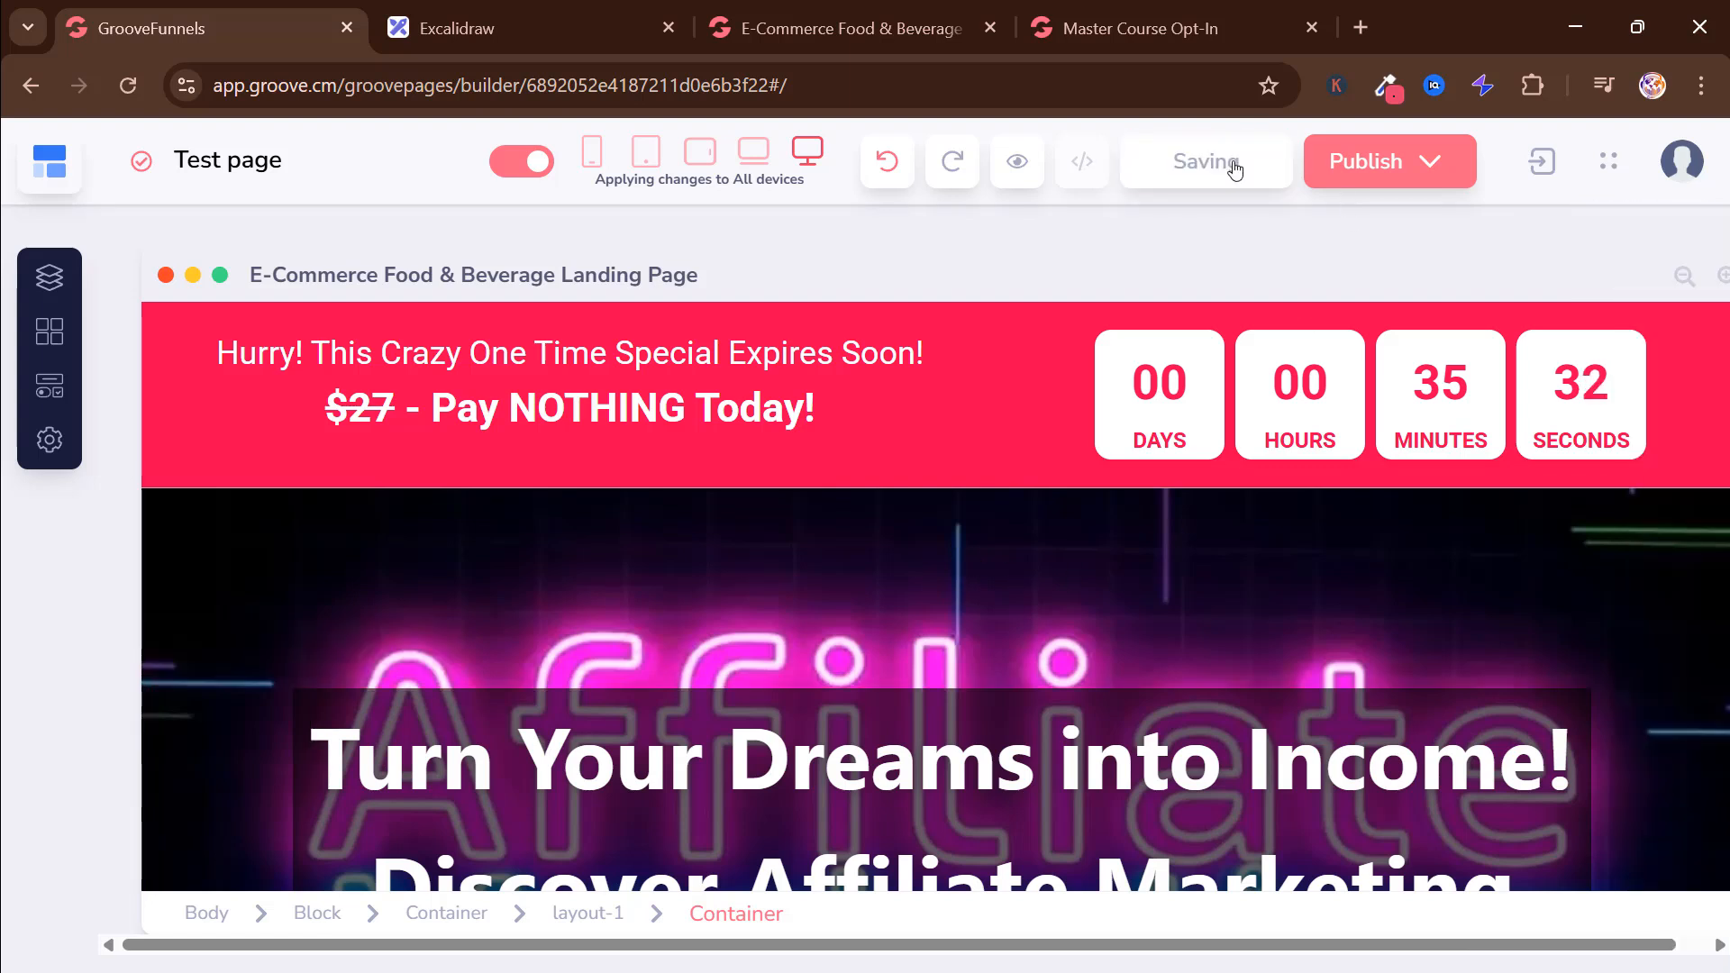
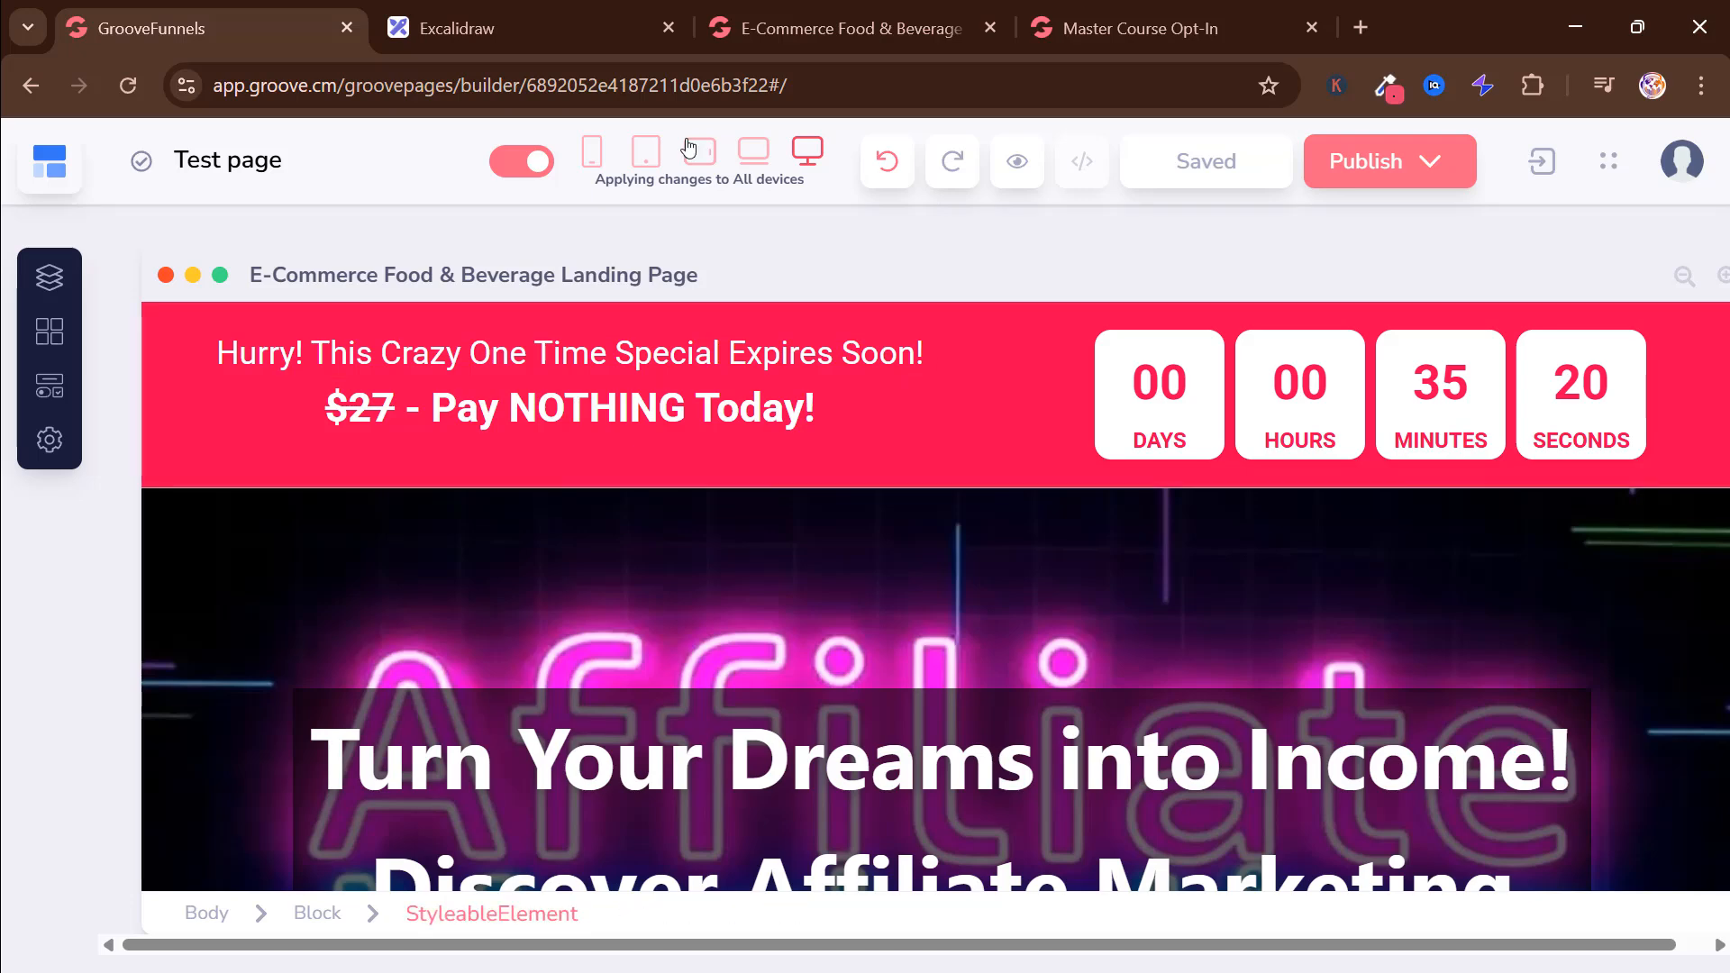
Step: Examine the banner, countdown and hero section in the laptop and landscape tablet layouts
left_click(755, 153)
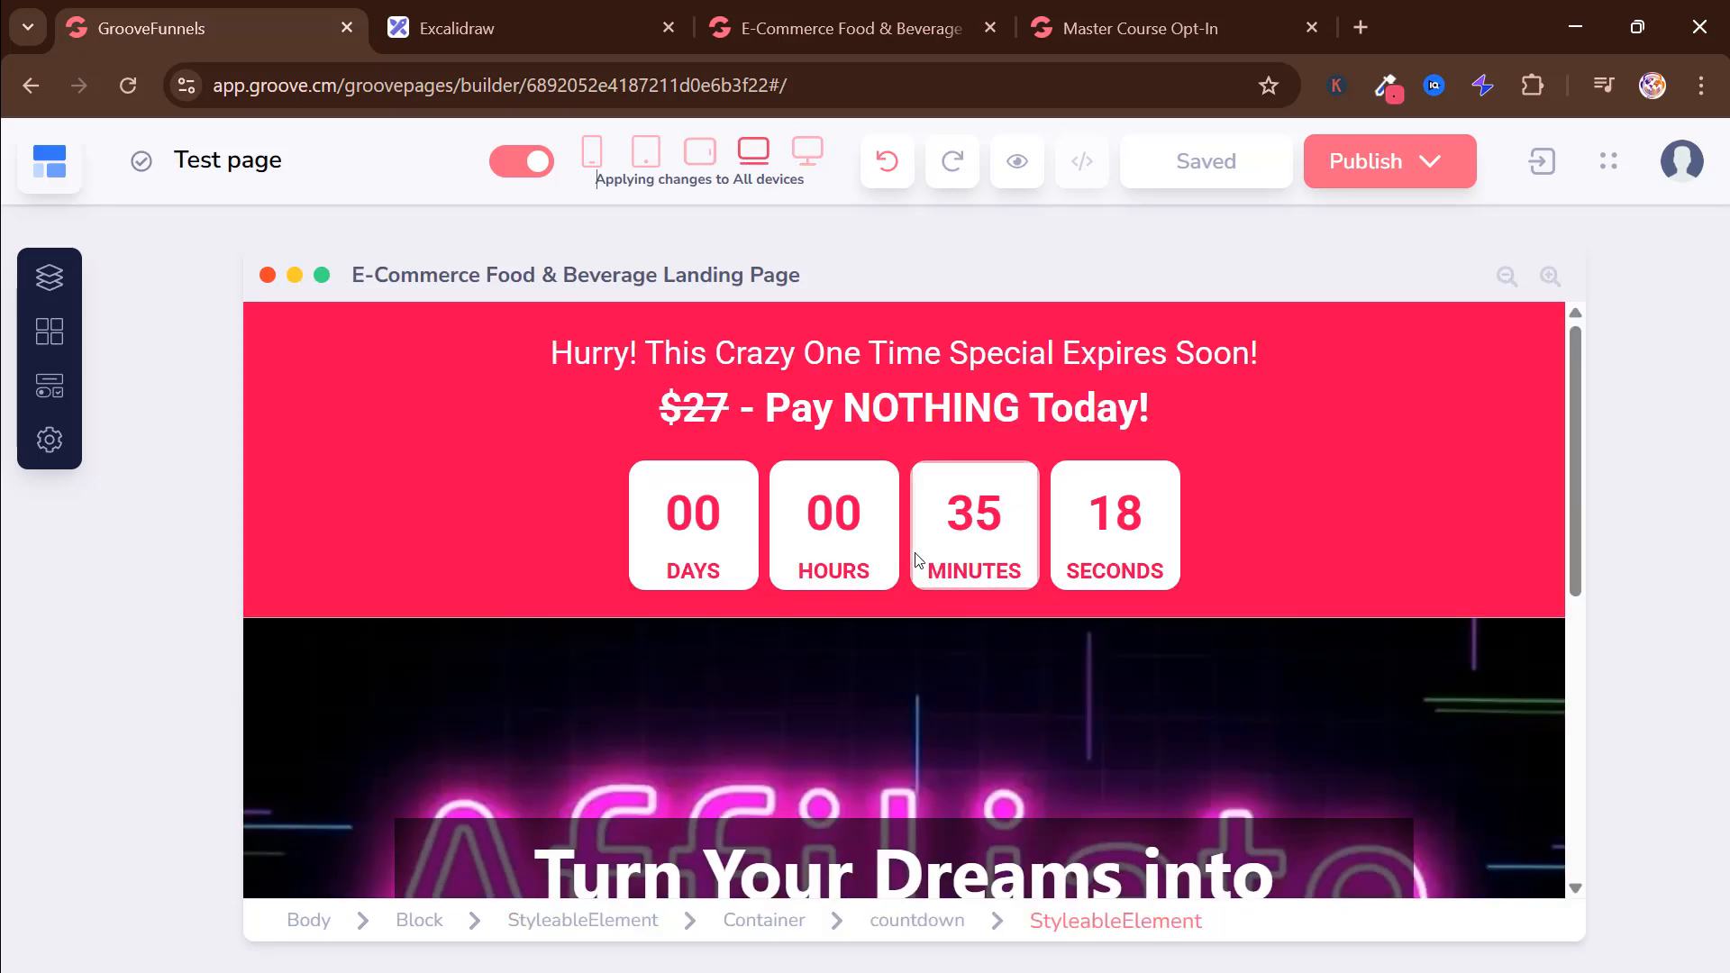
scroll(915, 559, "down", 3)
scroll(1256, 515, "up", 3)
scroll(1256, 516, "down", 5)
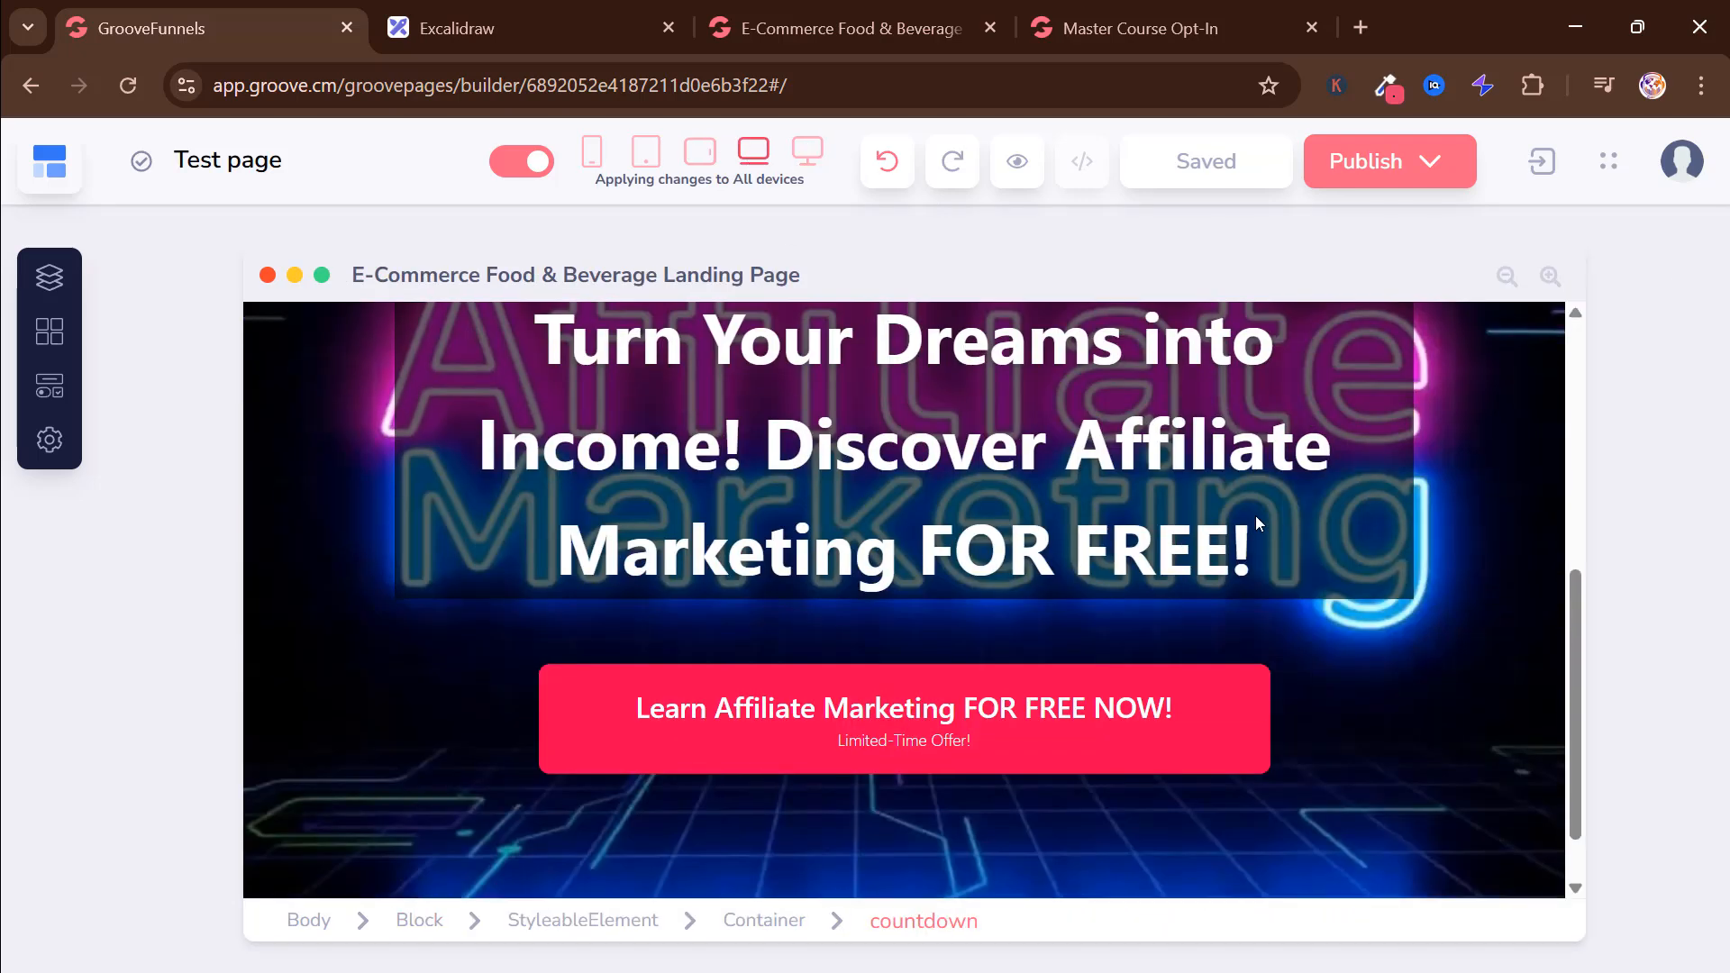
scroll(1256, 515, "down", 1)
scroll(1256, 516, "up", 6)
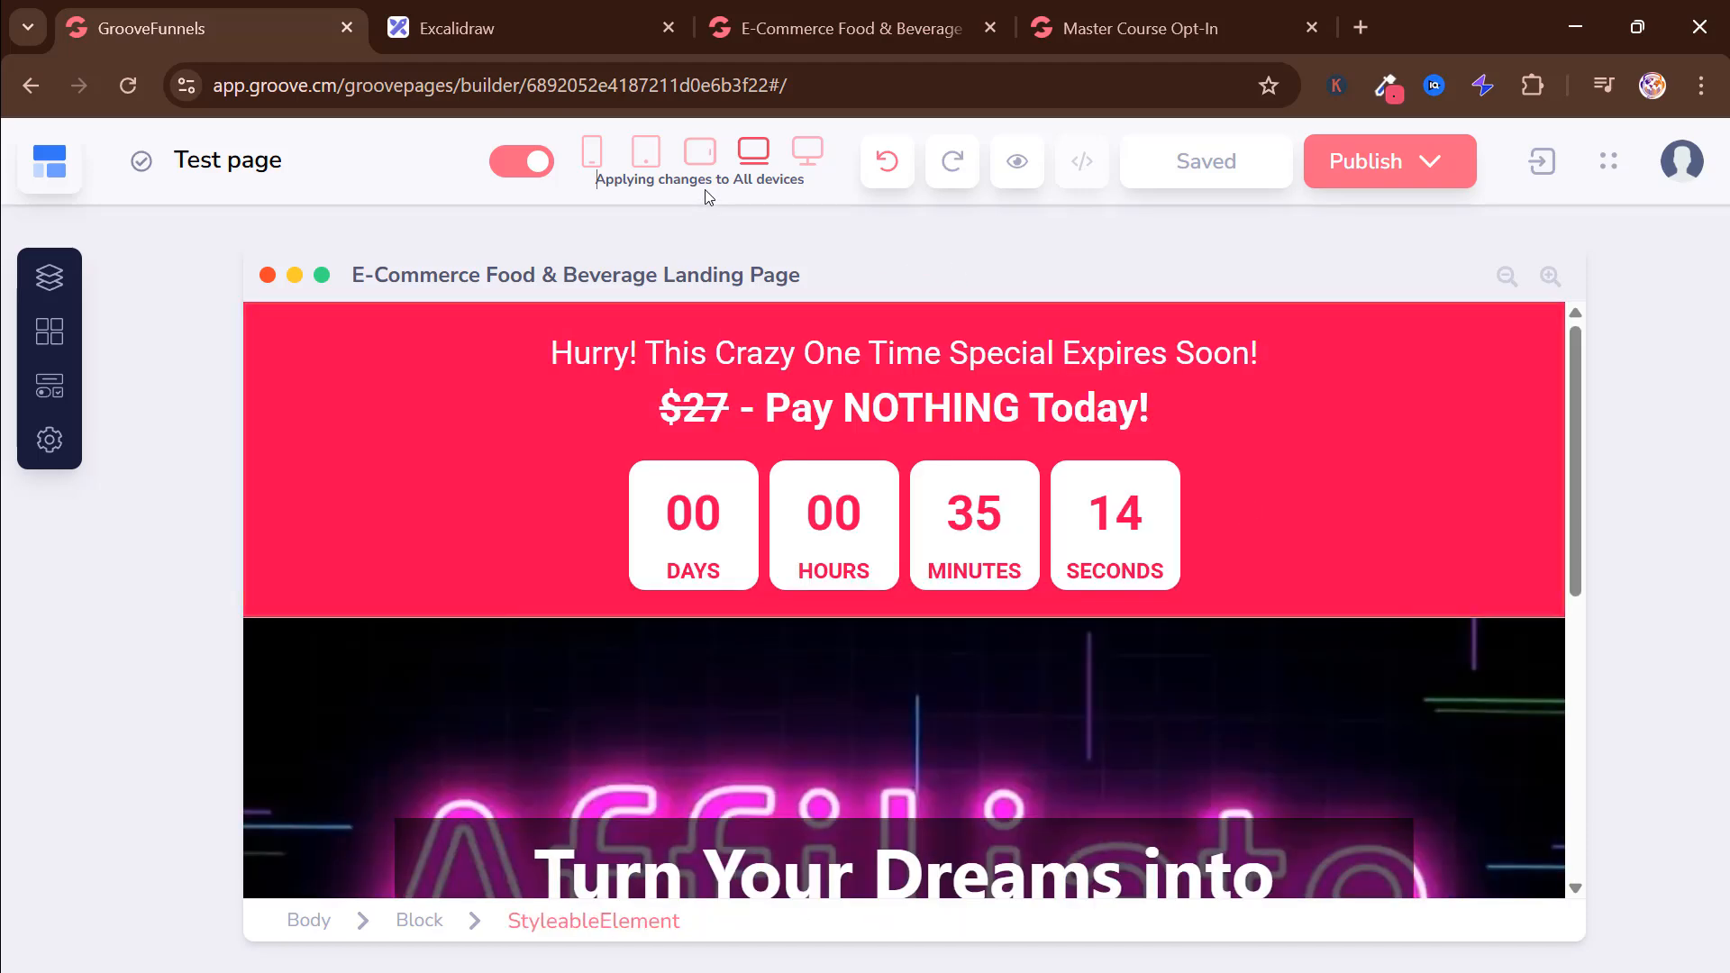
left_click(709, 146)
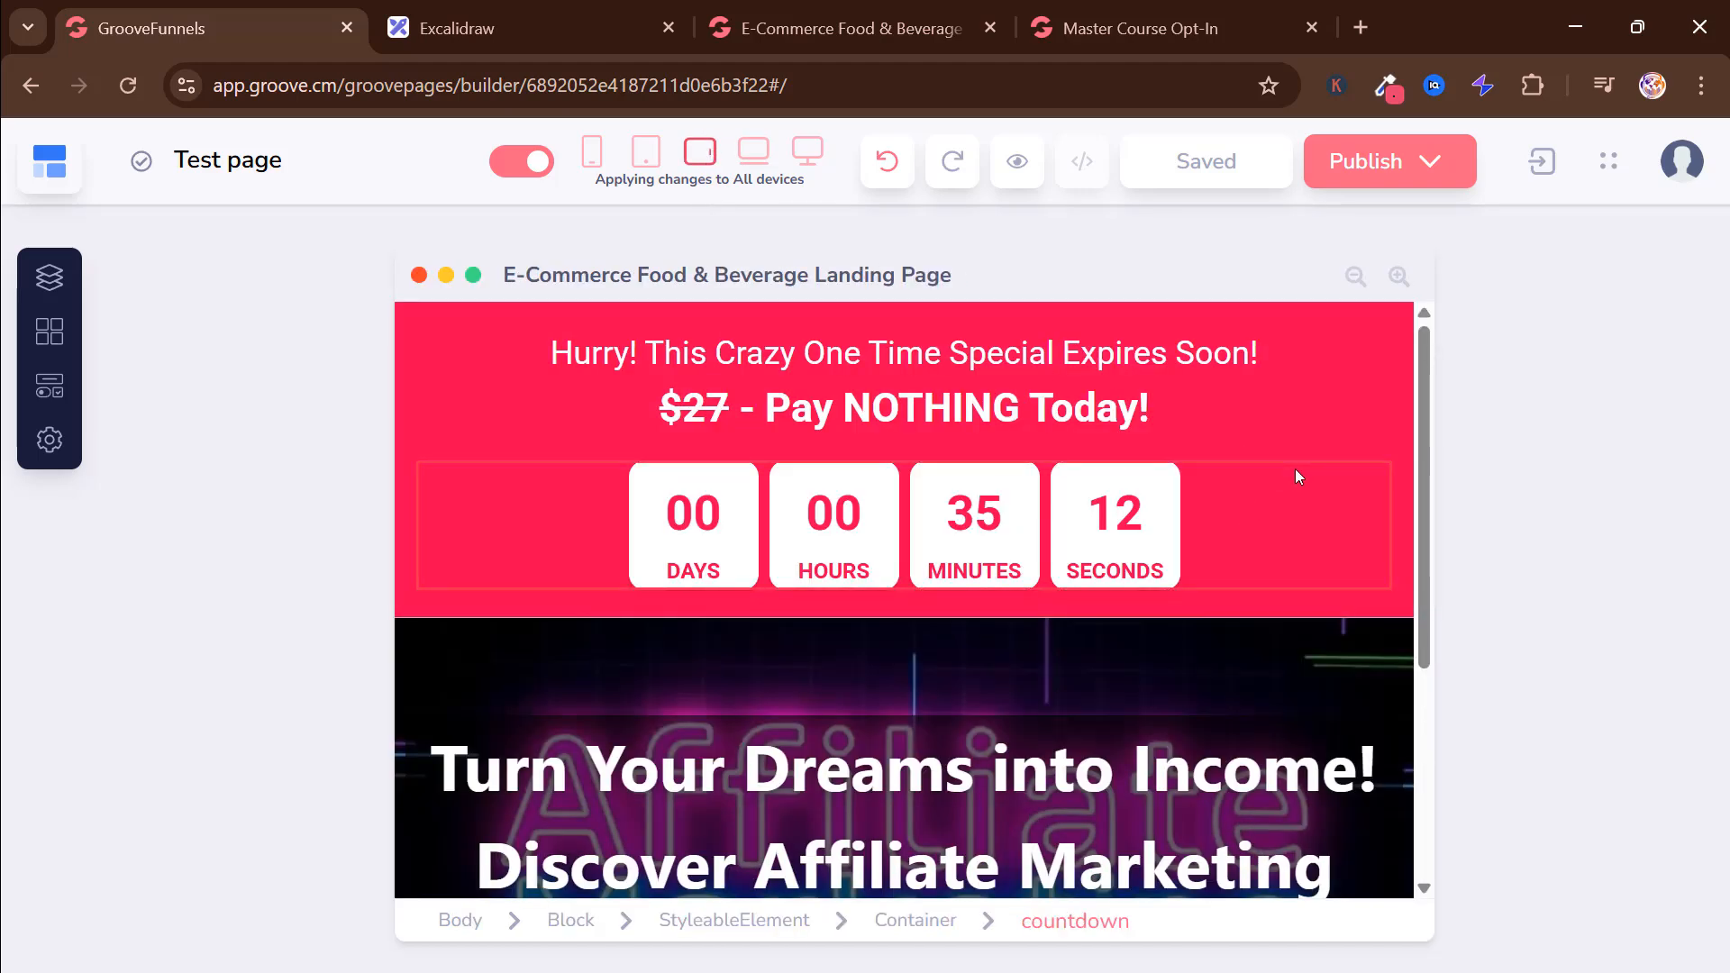
scroll(1295, 468, "down", 4)
left_click(1294, 468)
scroll(1294, 468, "up", 4)
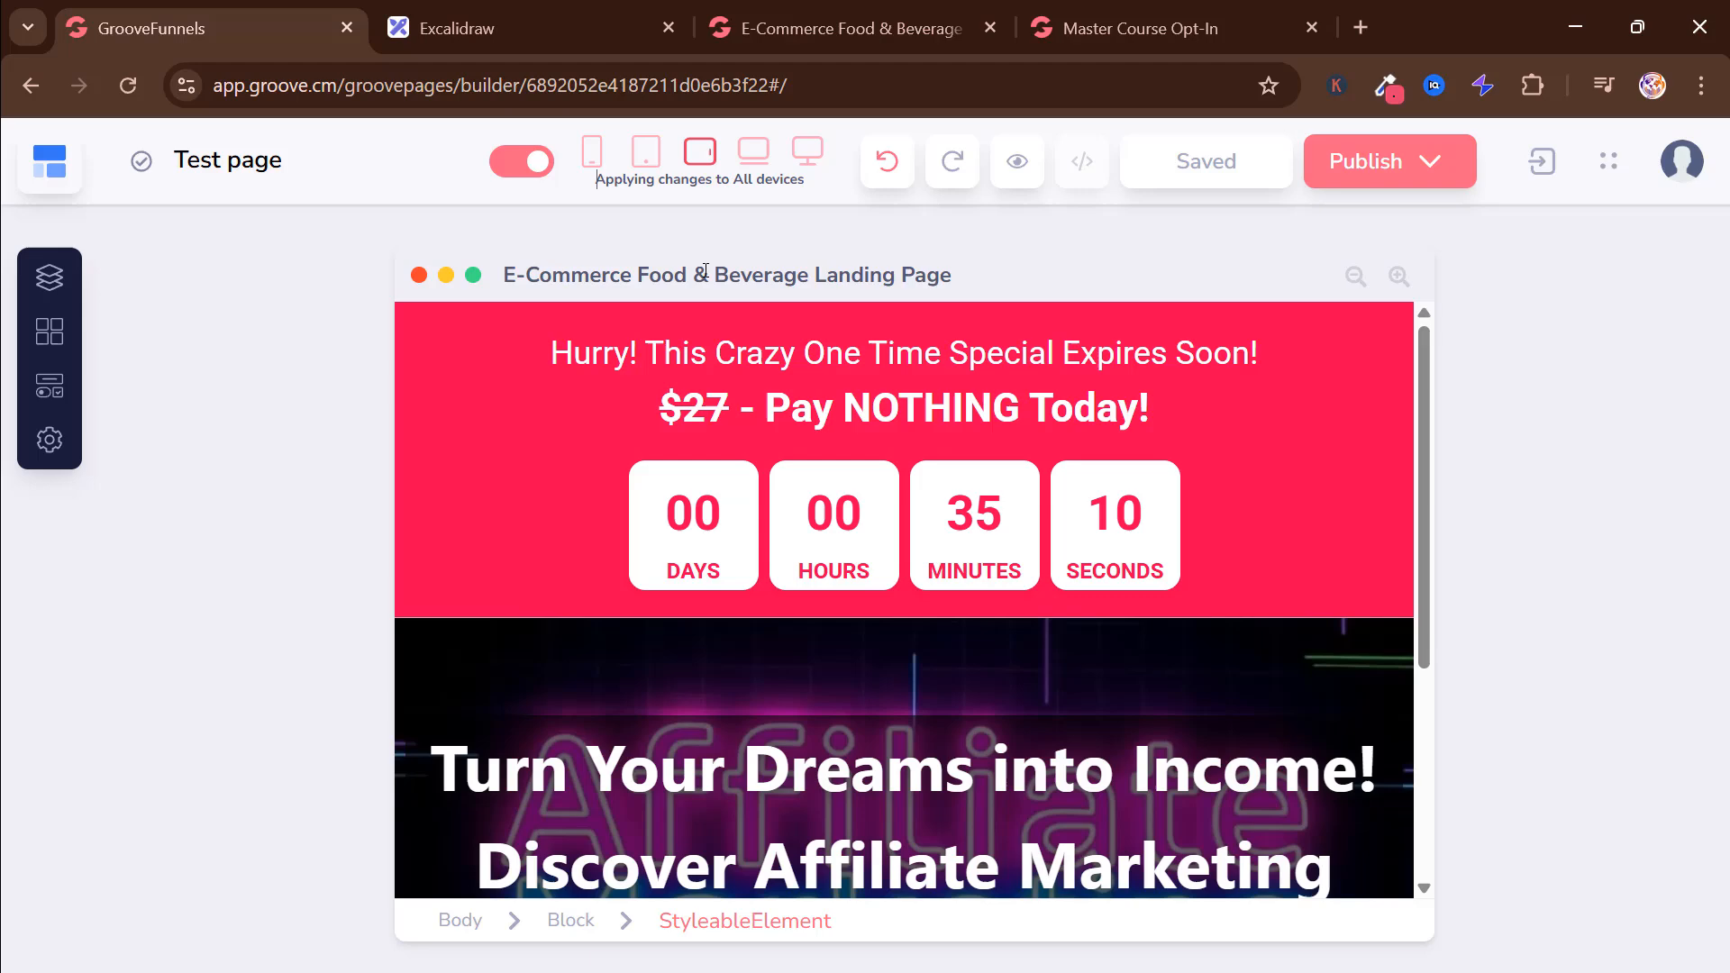
Step: Examine the page in the portrait tablet and phone layouts, and return to the desktop layout
left_click(636, 155)
scroll(1166, 576, "down", 3)
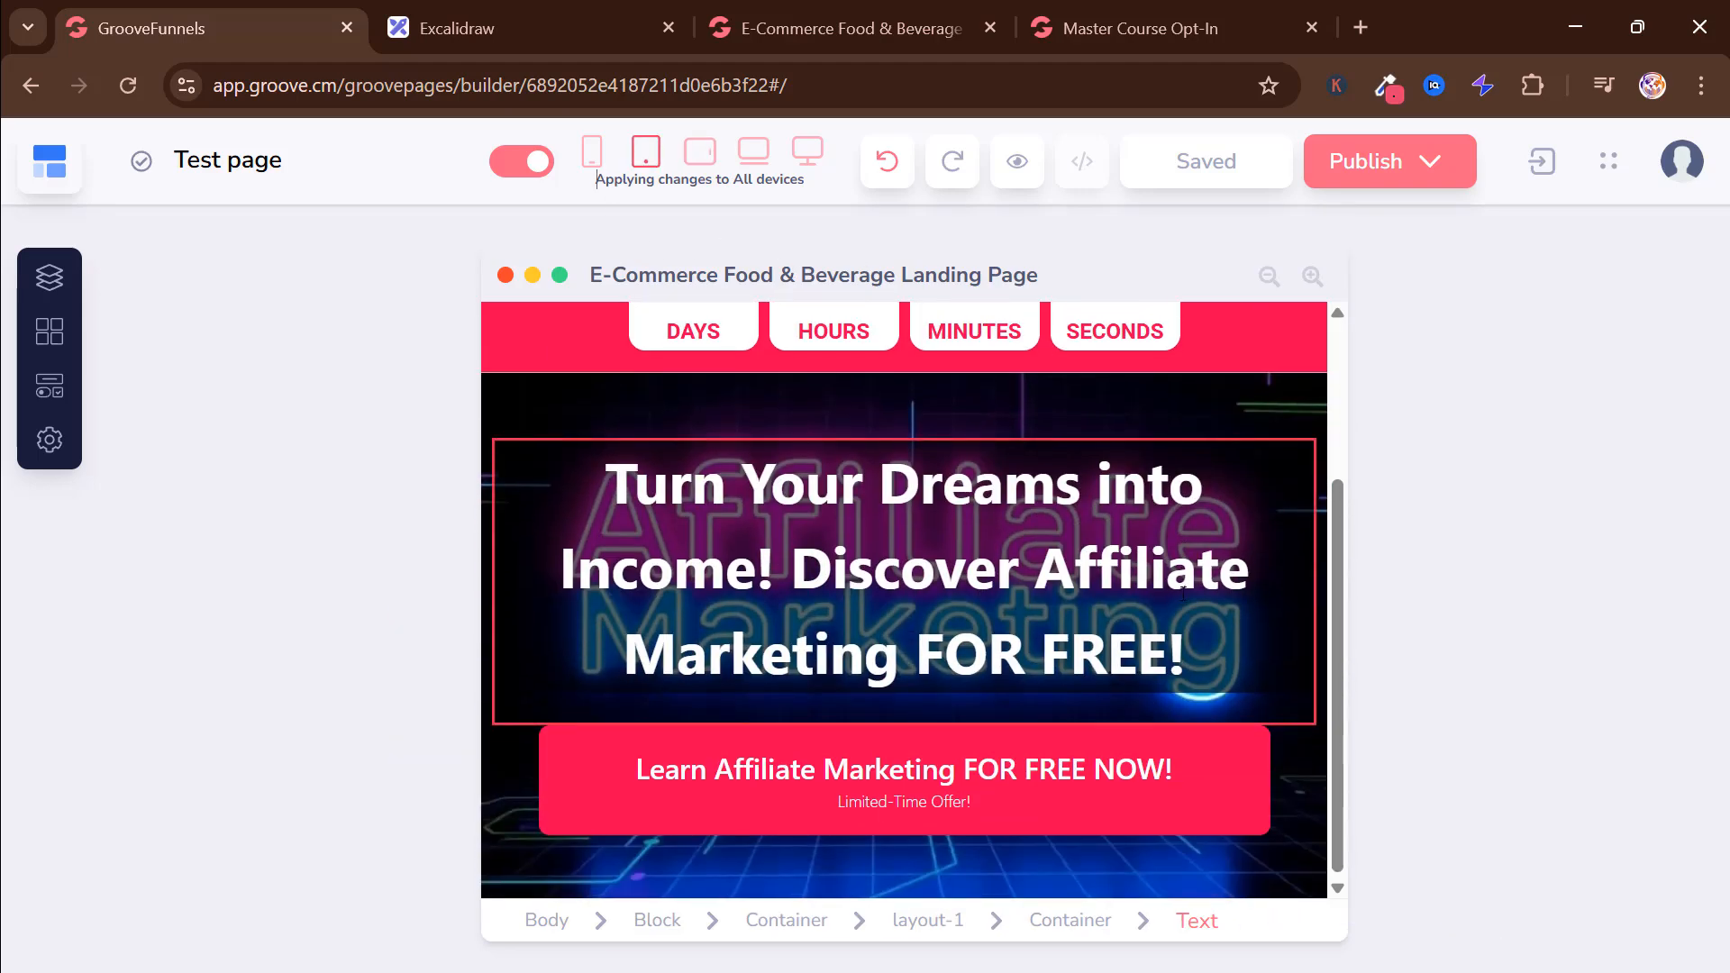
scroll(826, 321, "up", 3)
left_click(592, 151)
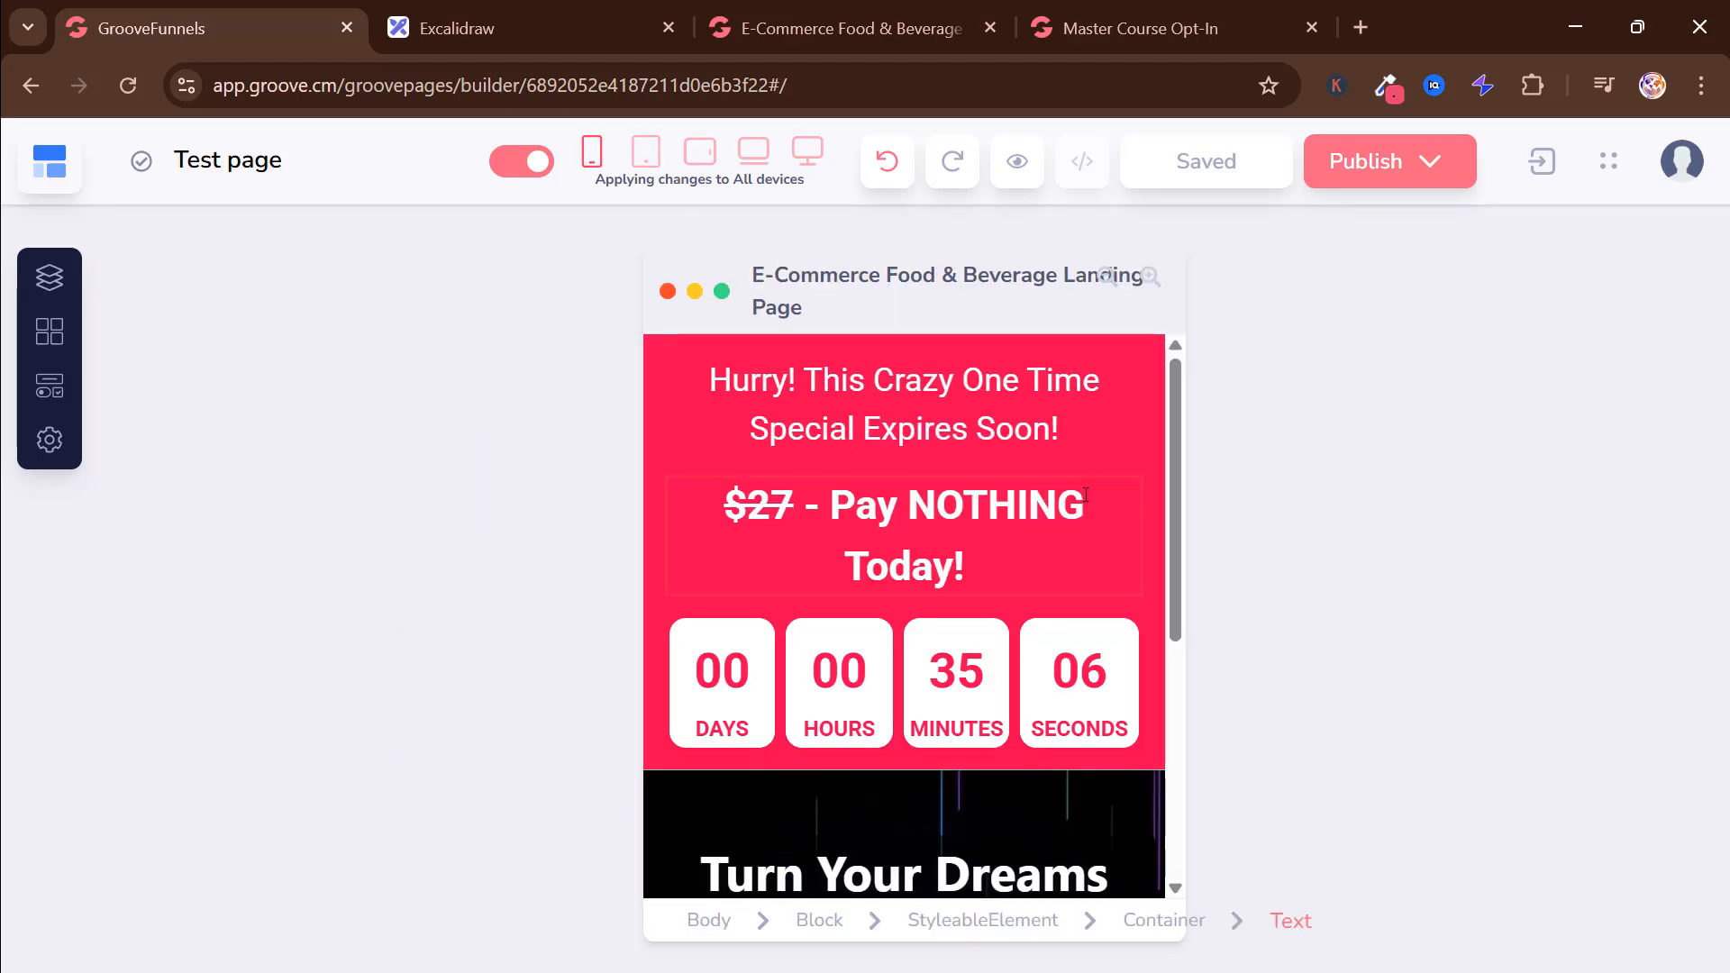
scroll(1085, 495, "down", 1)
scroll(1085, 495, "down", 4)
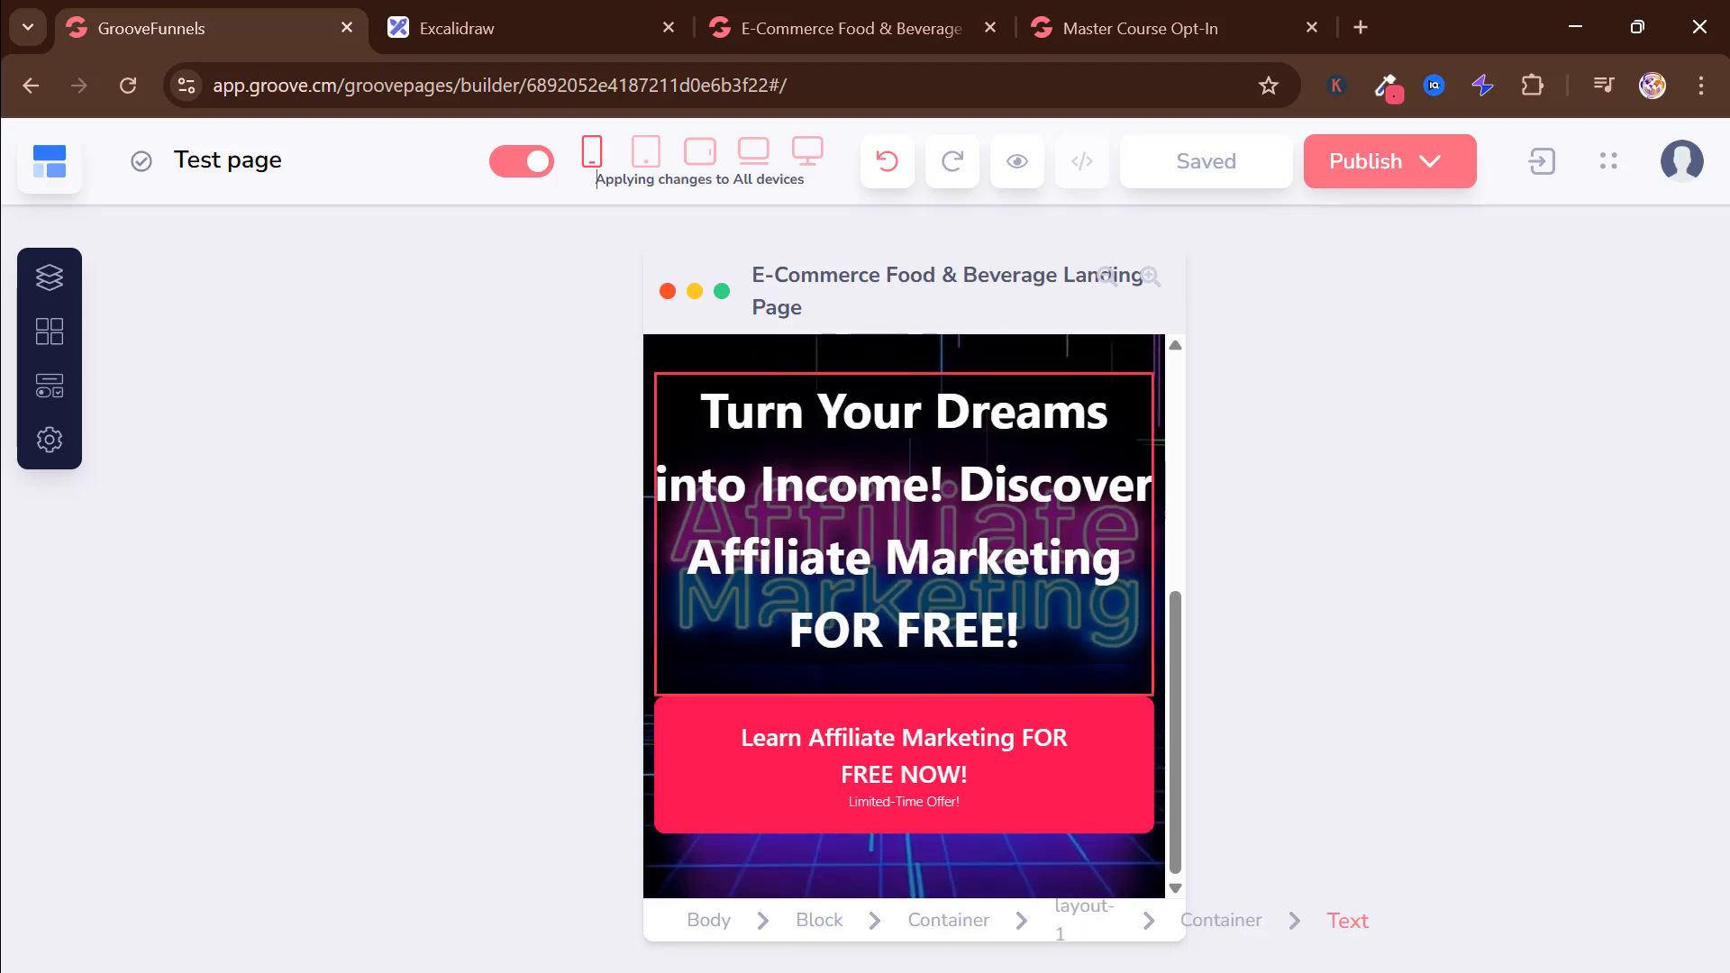
scroll(905, 613, "up", 5)
left_click(807, 150)
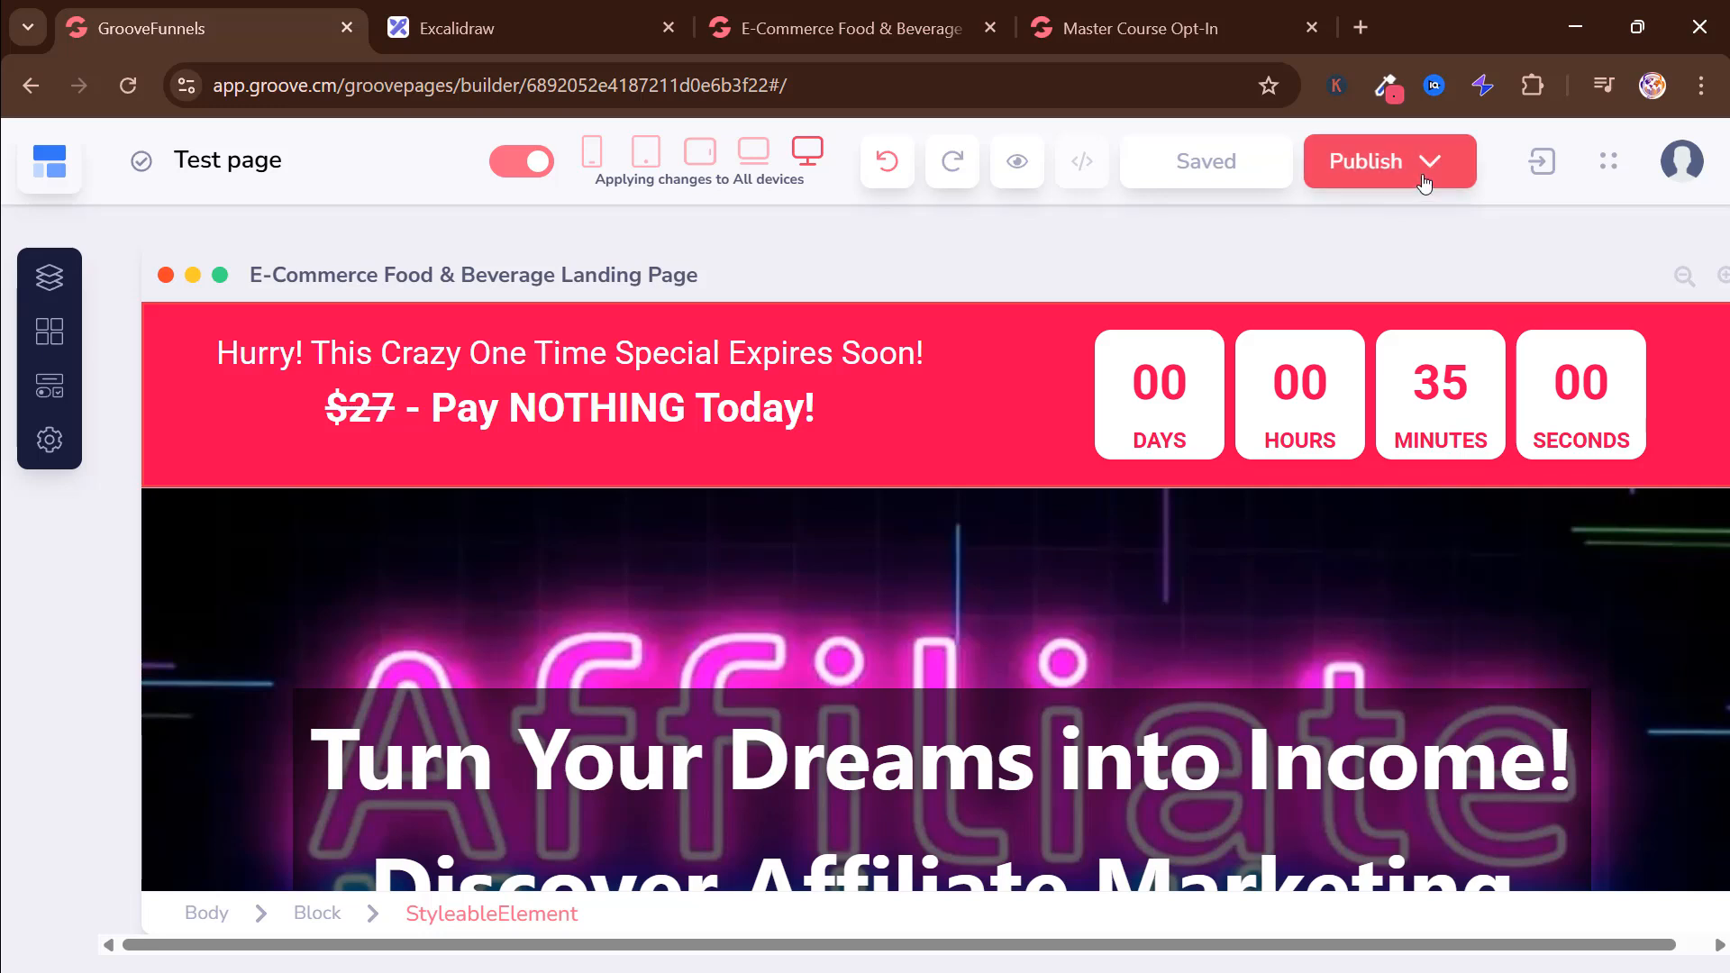
Step: Open the landing page's publish settings
left_click(1453, 167)
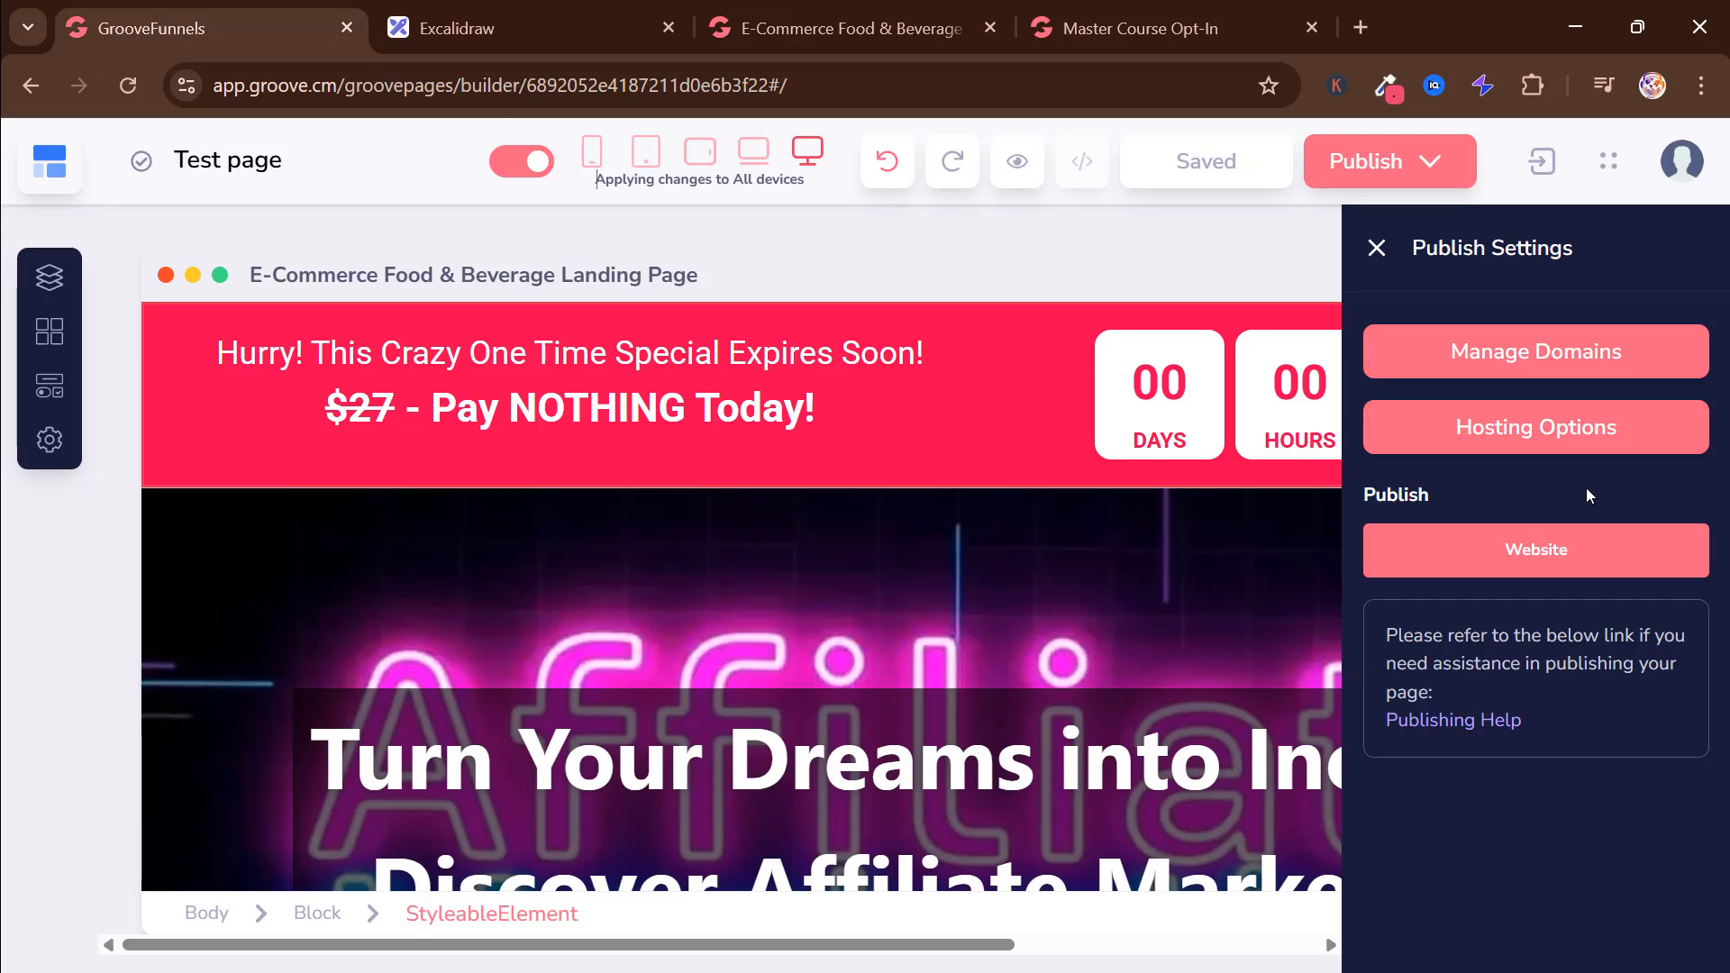
Step: Check the domain management page, and set hosting to the GroovePages subdomain with the folder testpage
left_click(1566, 361)
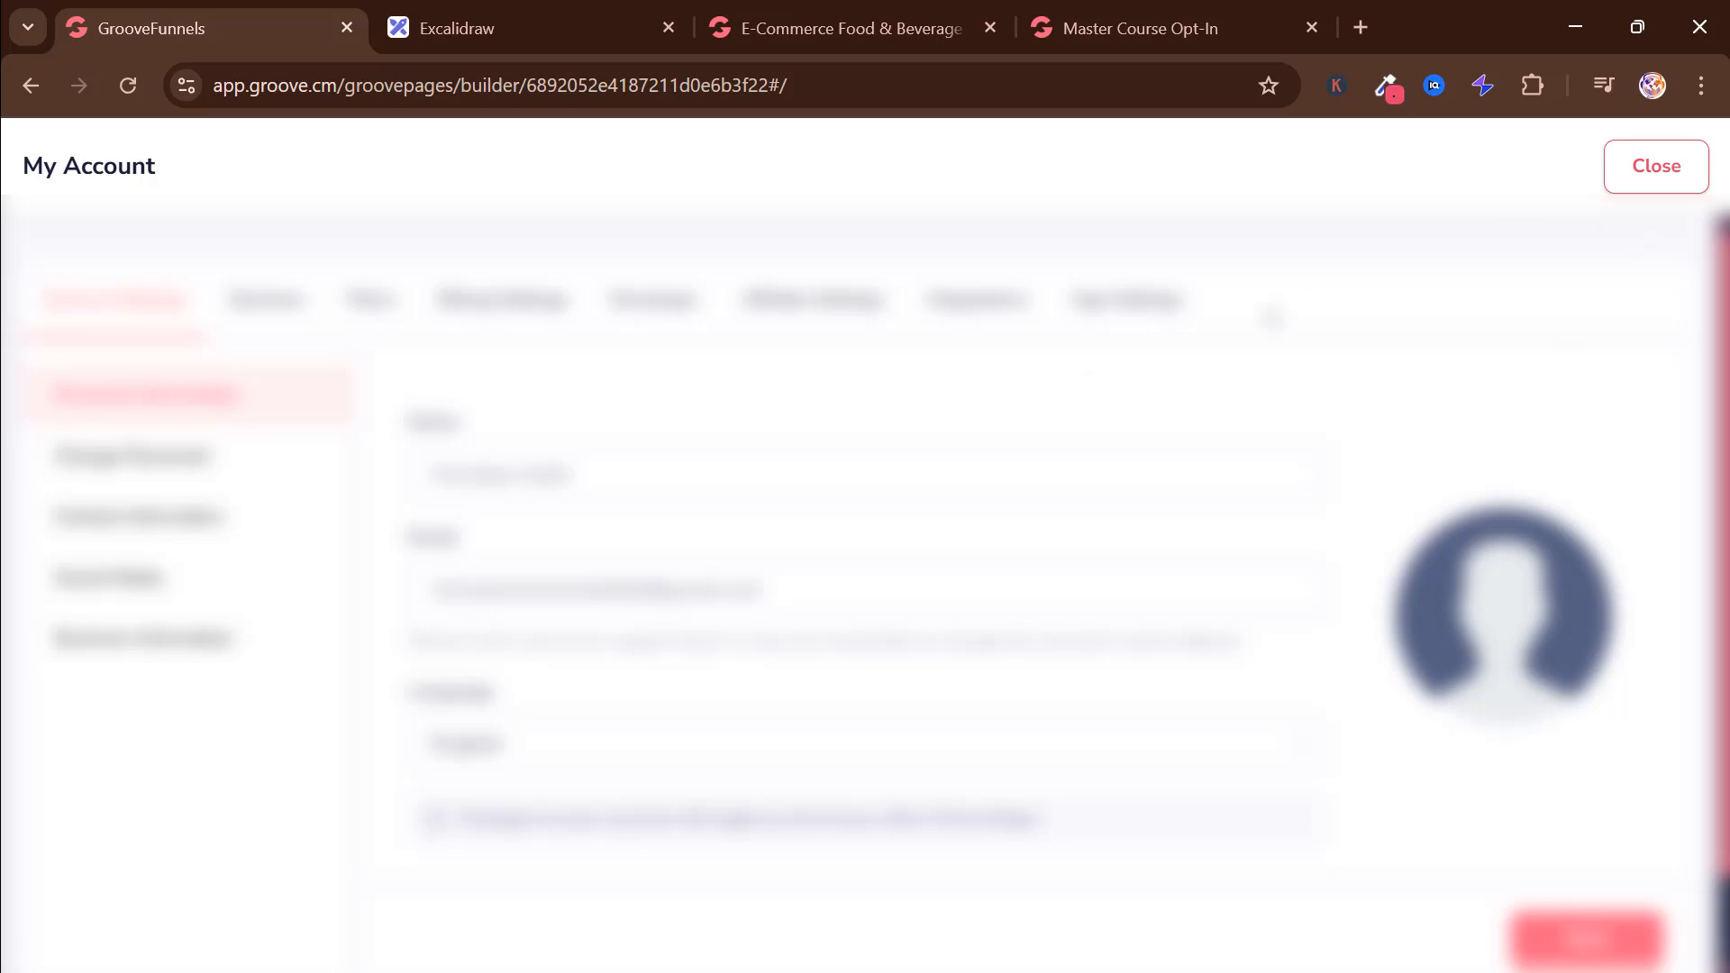
left_click(1651, 151)
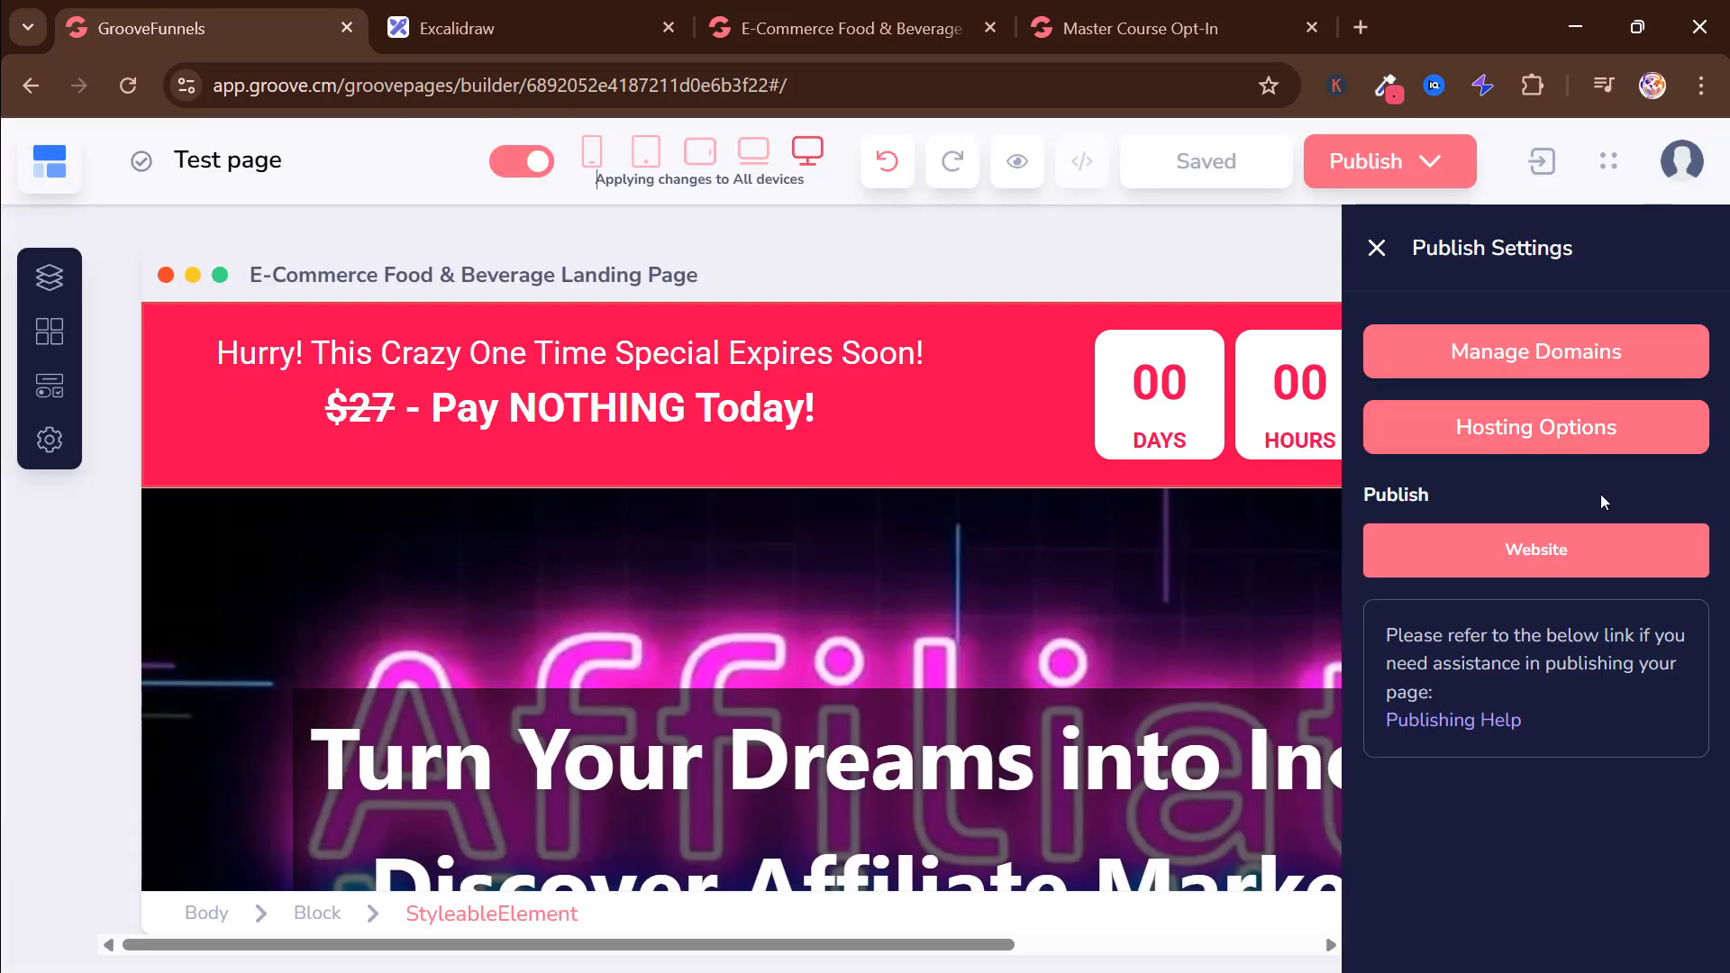
left_click(1592, 437)
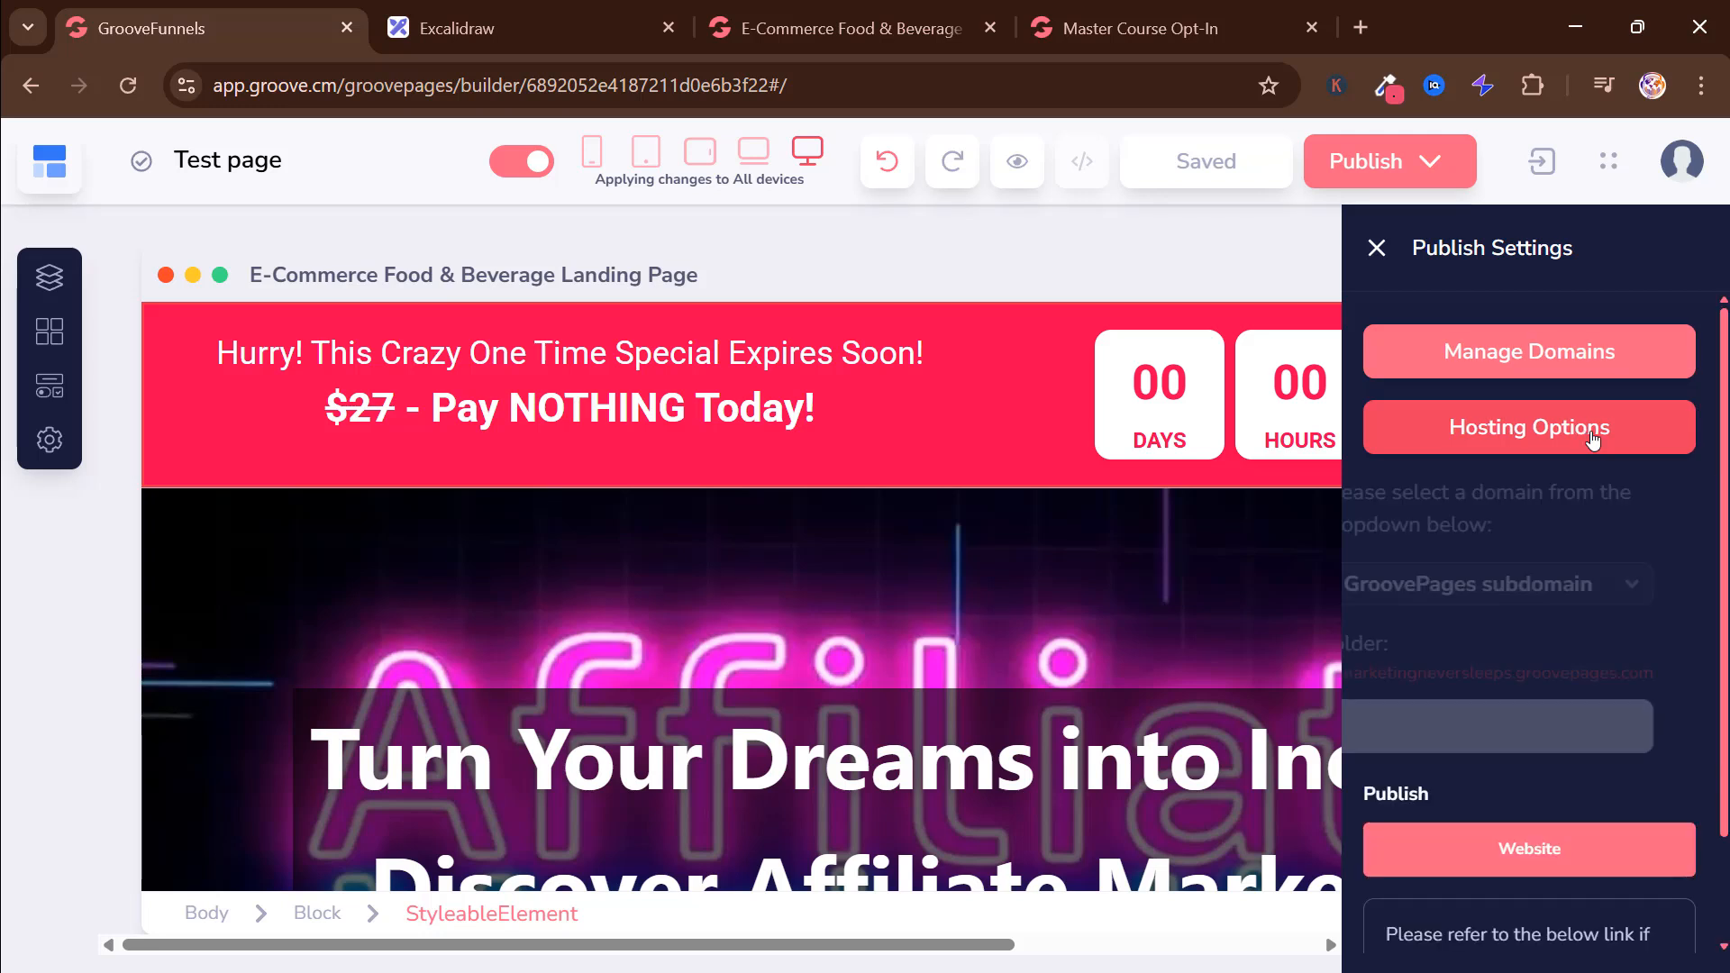
left_click(1586, 584)
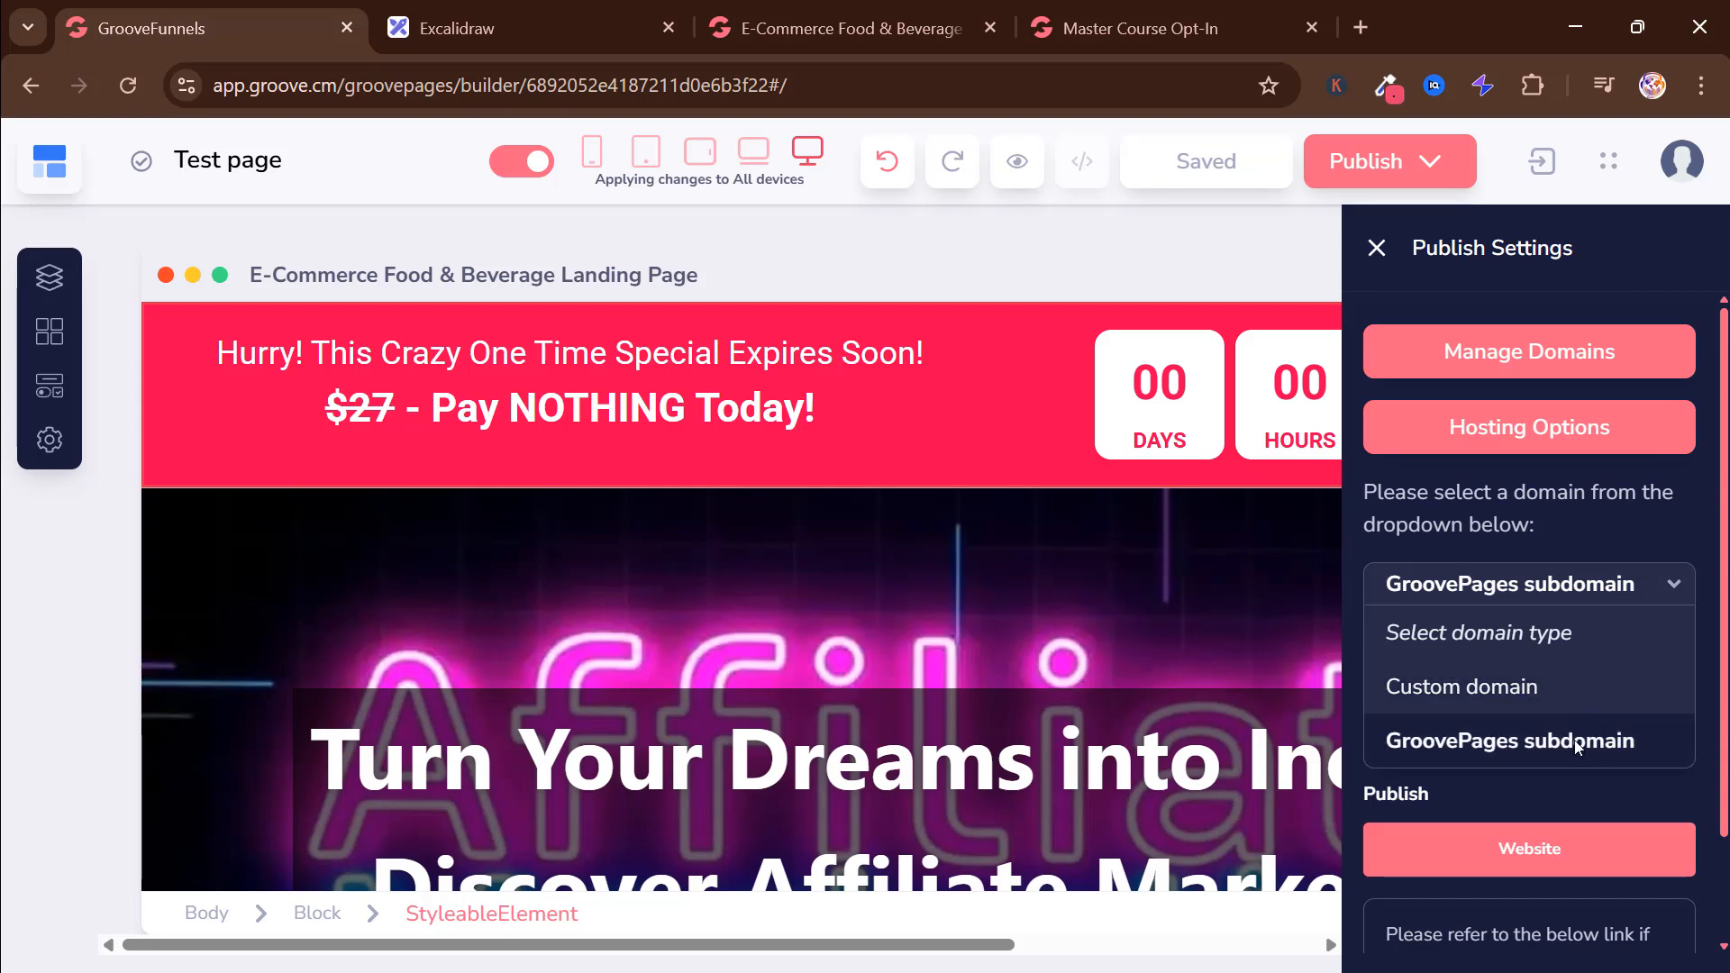
left_click(1530, 753)
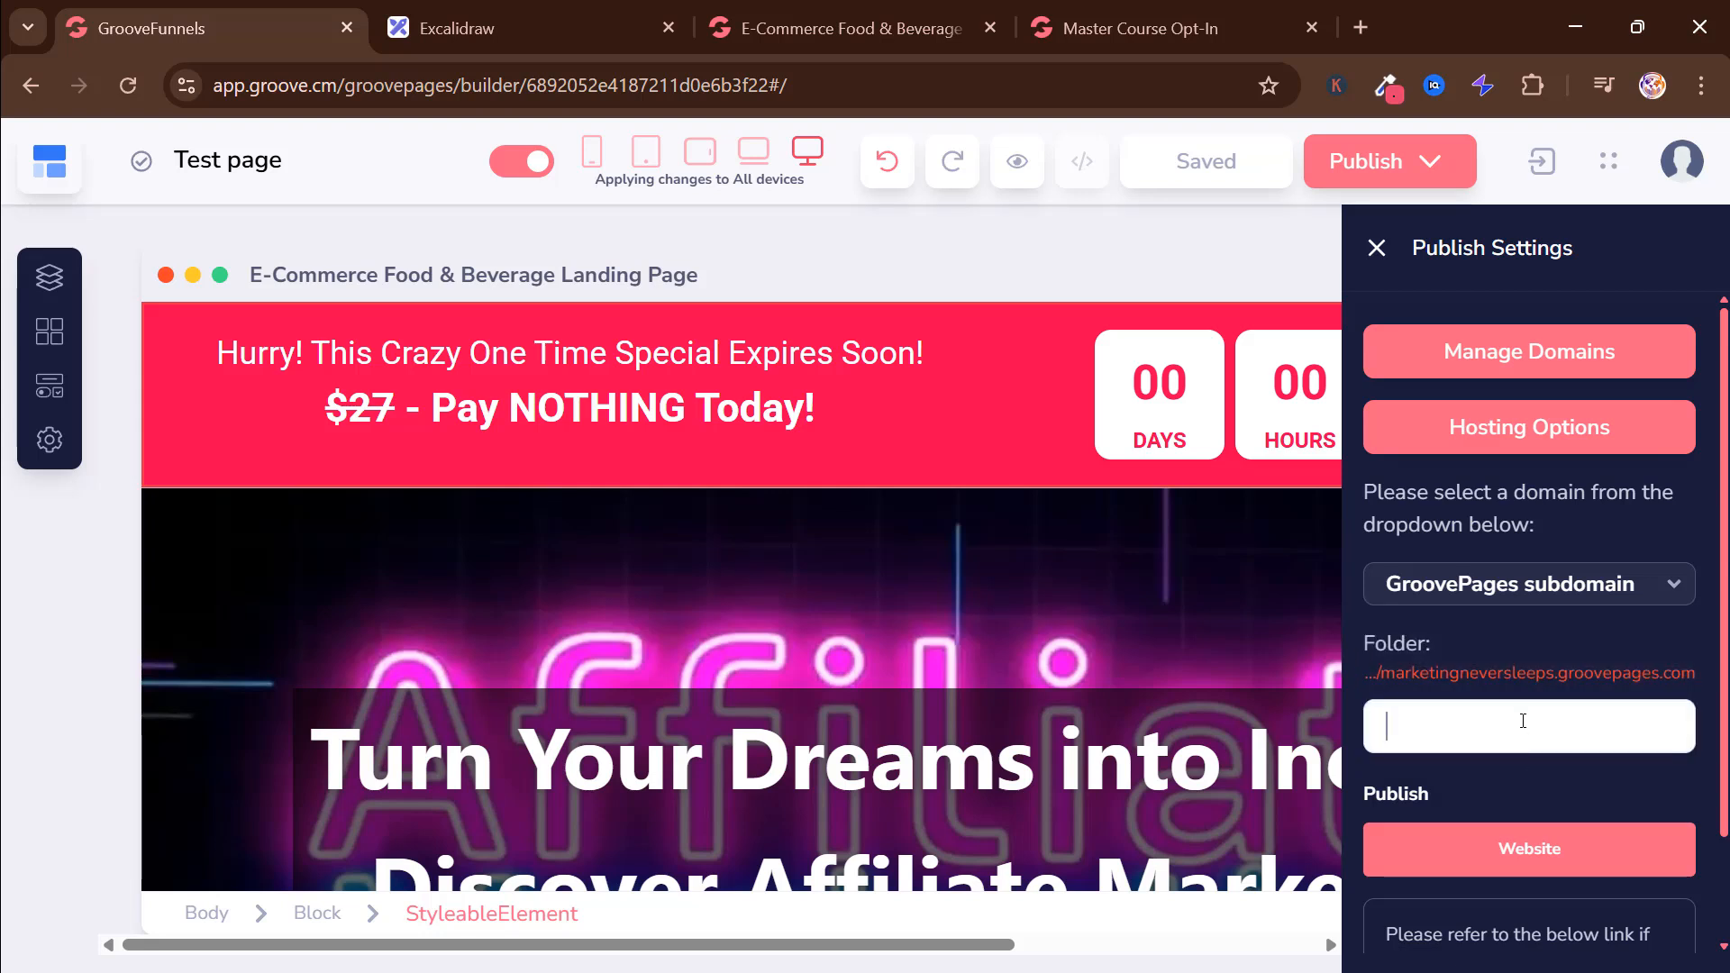
left_click(1523, 720)
type("testpage")
Step: Publish the landing page as a website and open its live version
mouse_move(1534, 838)
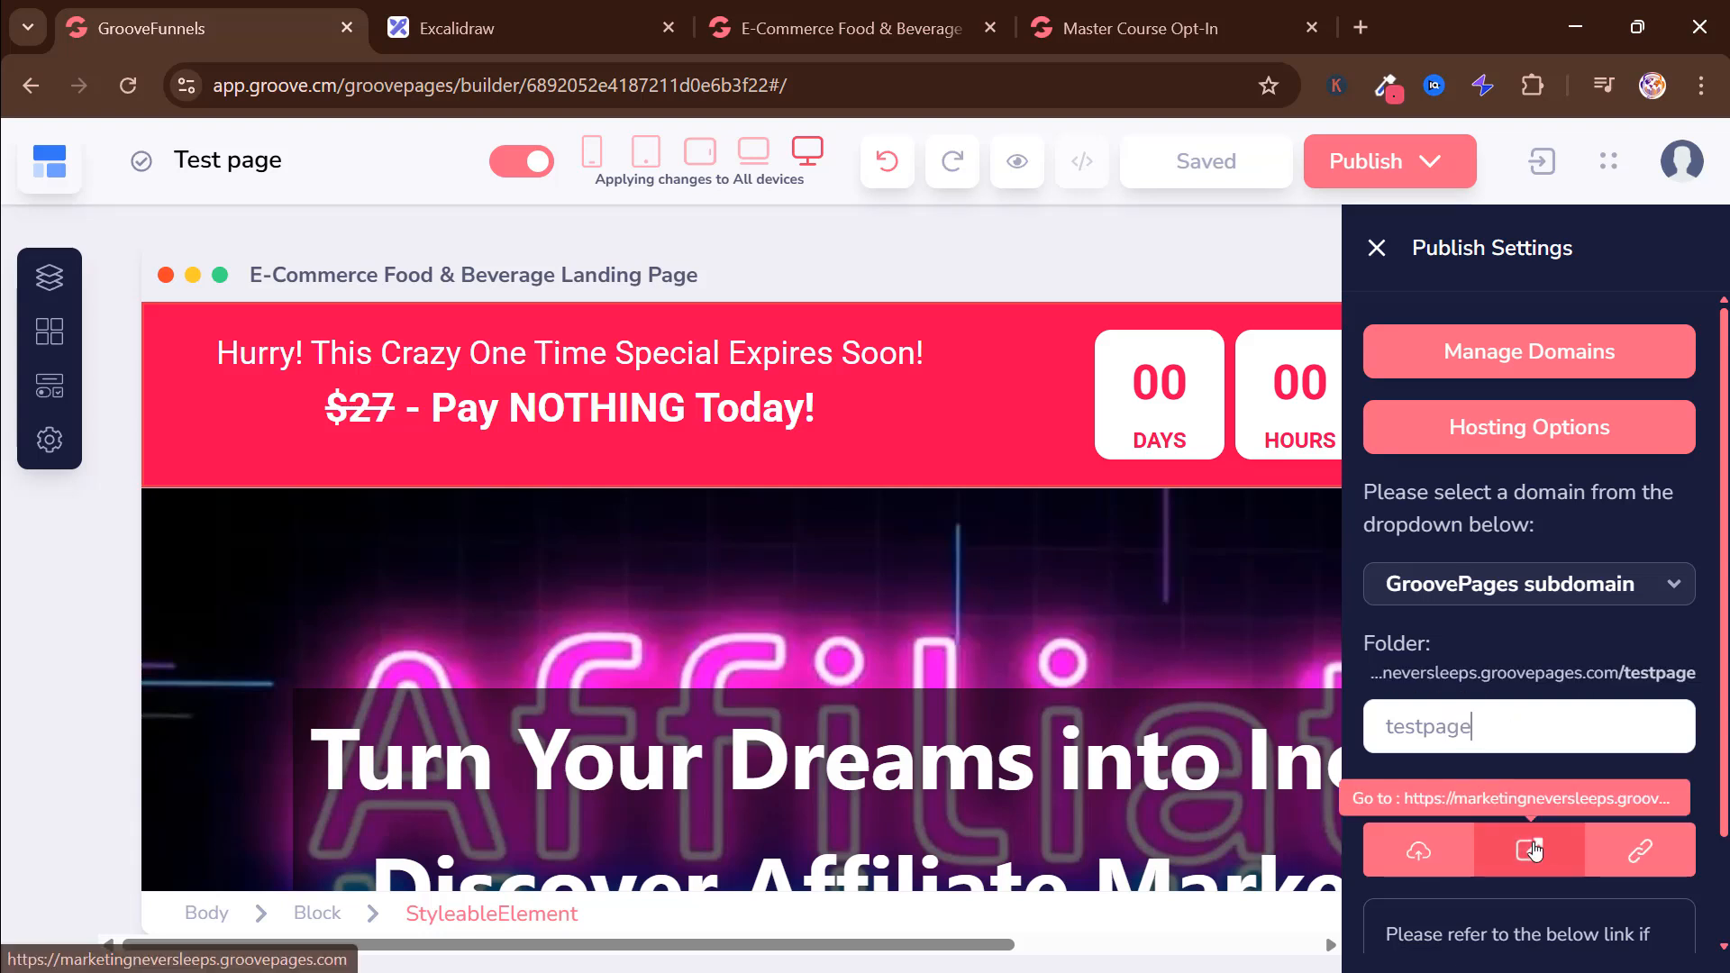
left_click(1439, 851)
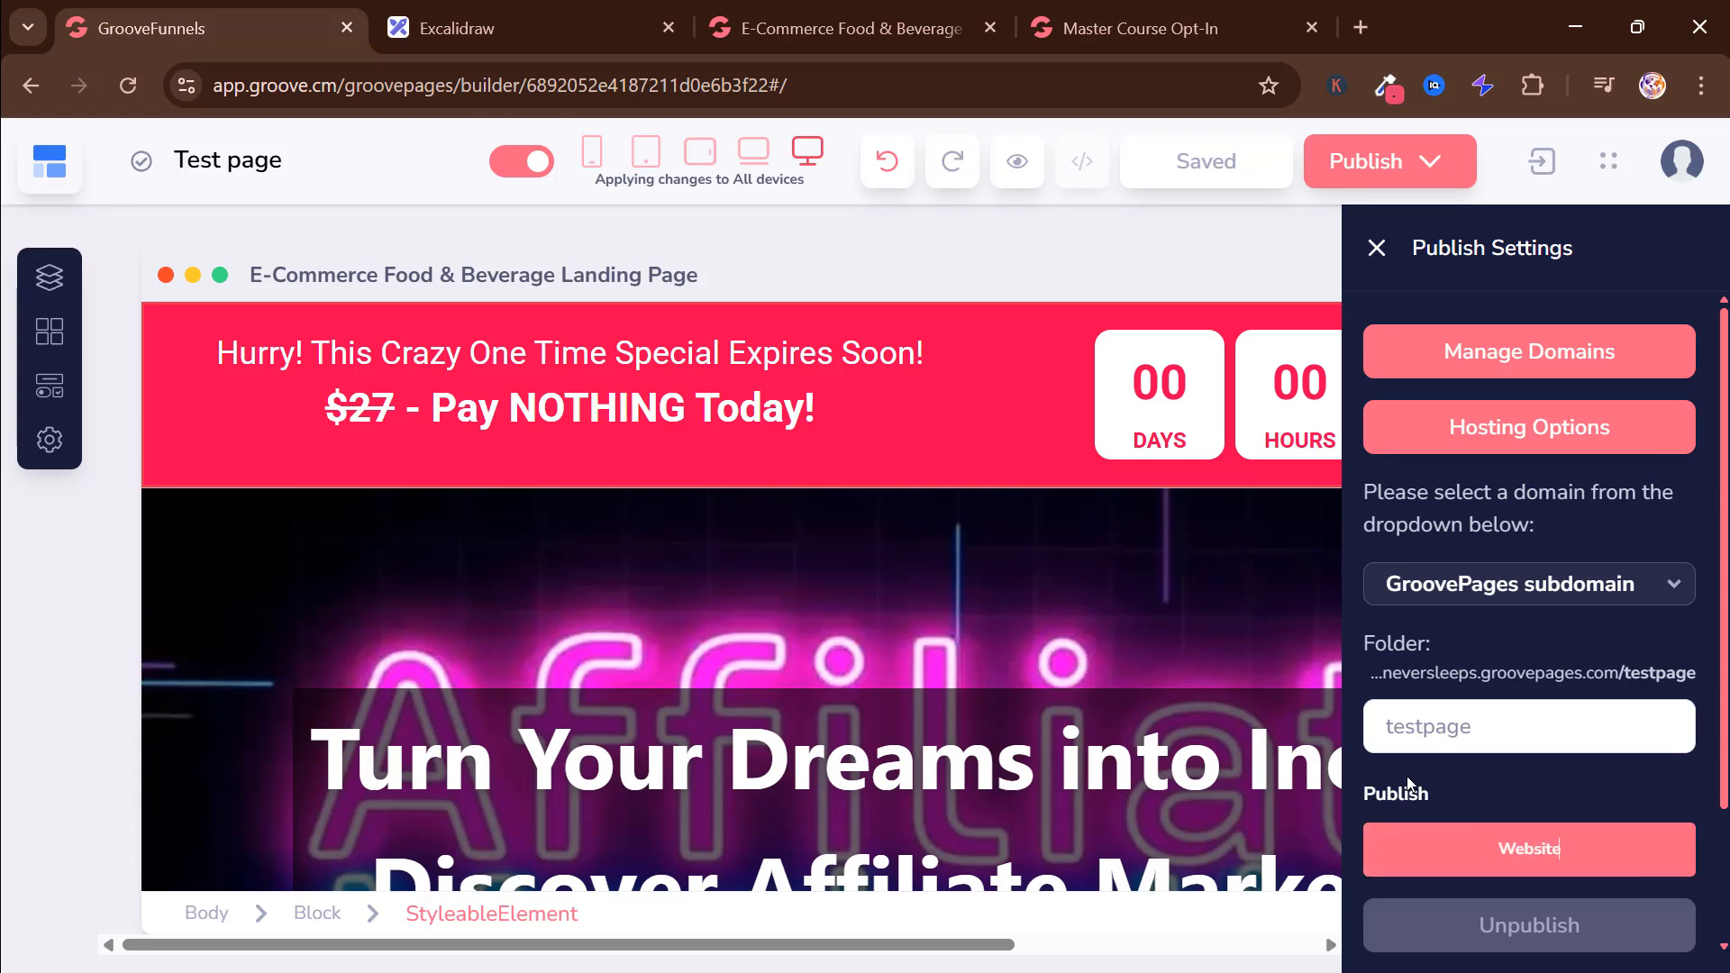
scroll(1411, 776, "down", 1)
scroll(1452, 707, "down", 1)
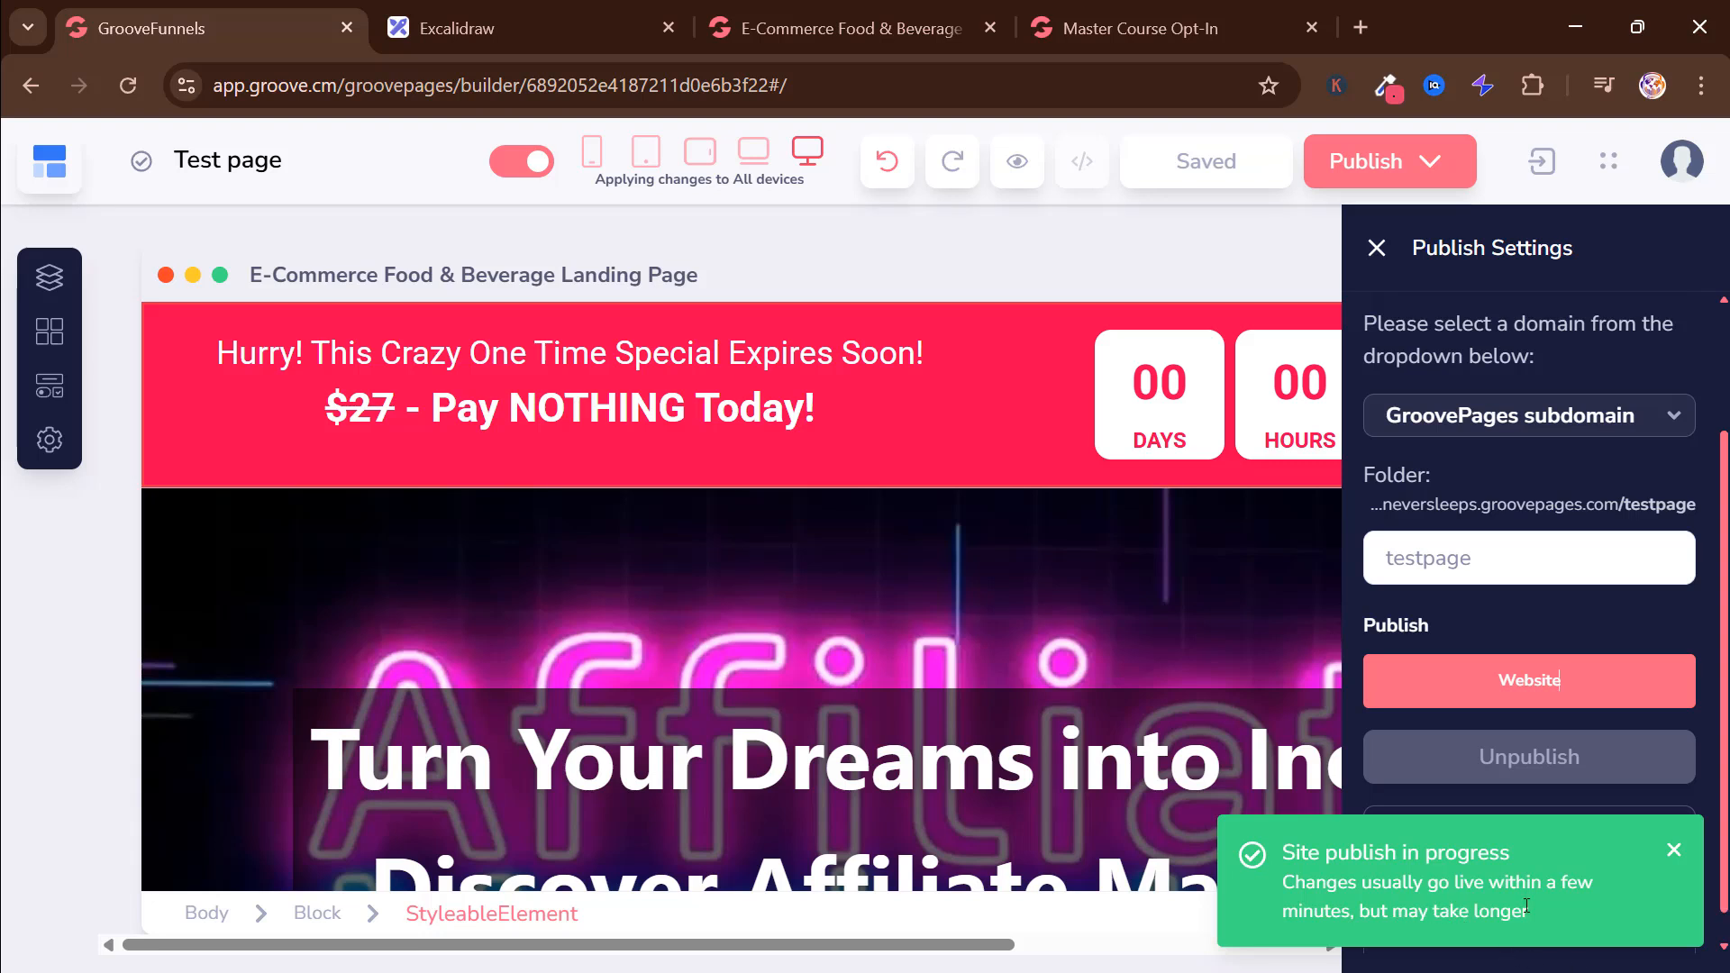
mouse_move(1529, 680)
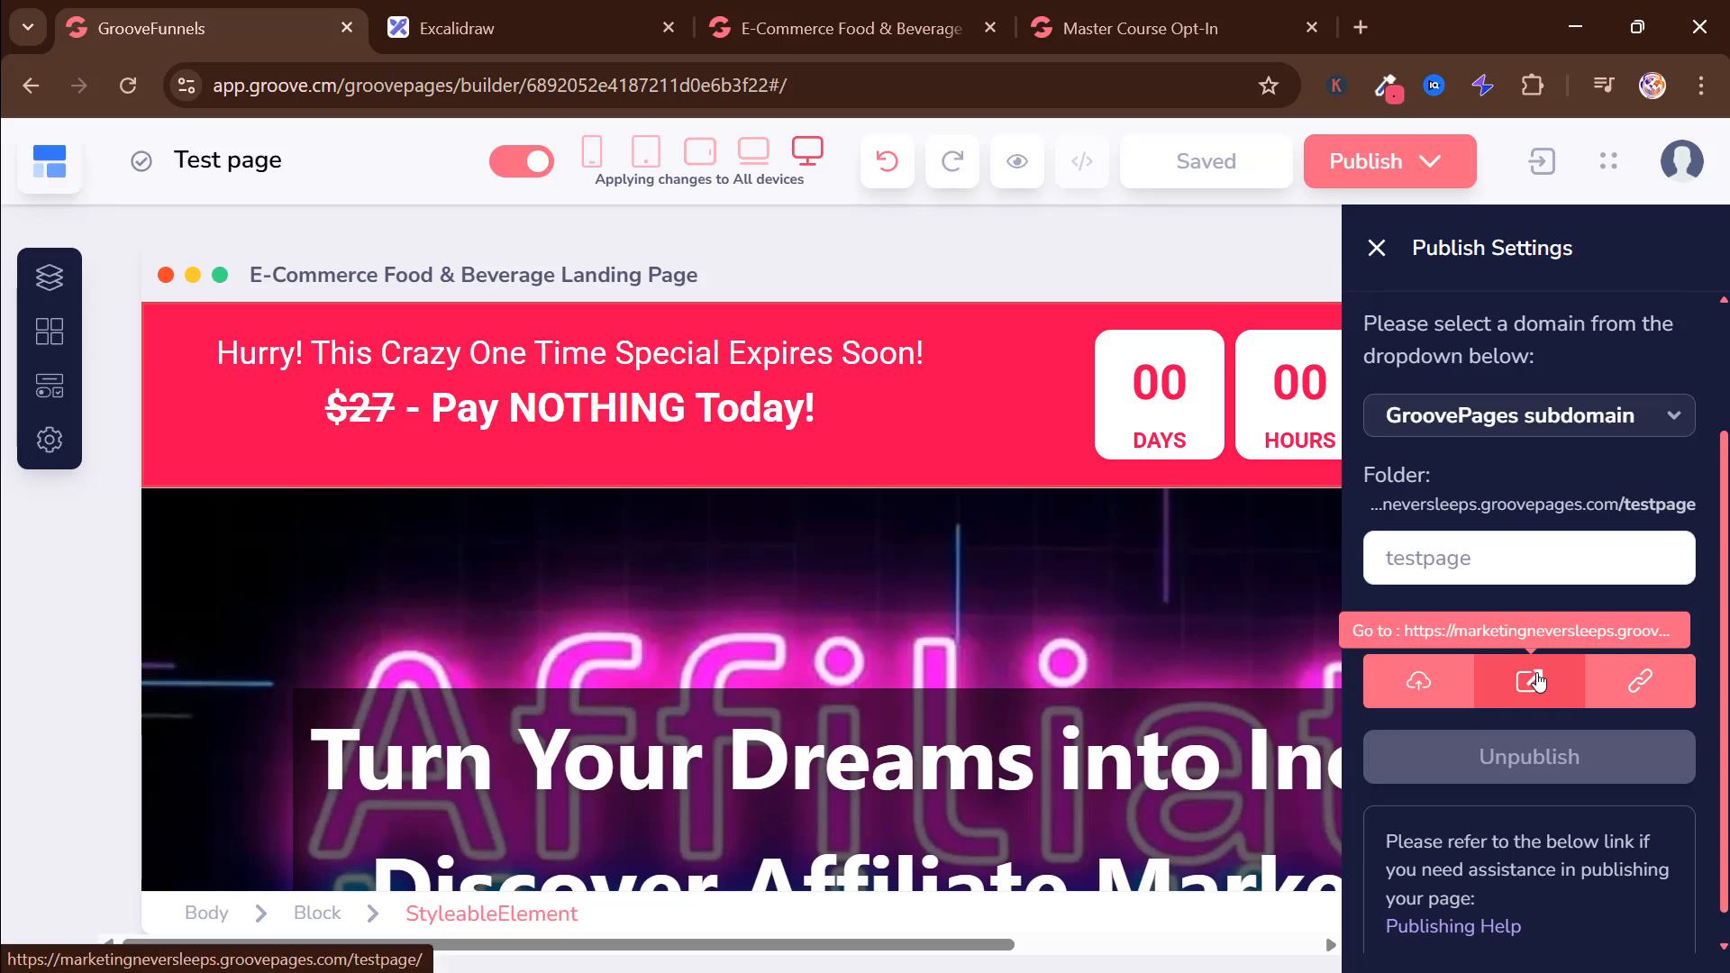
left_click(1543, 688)
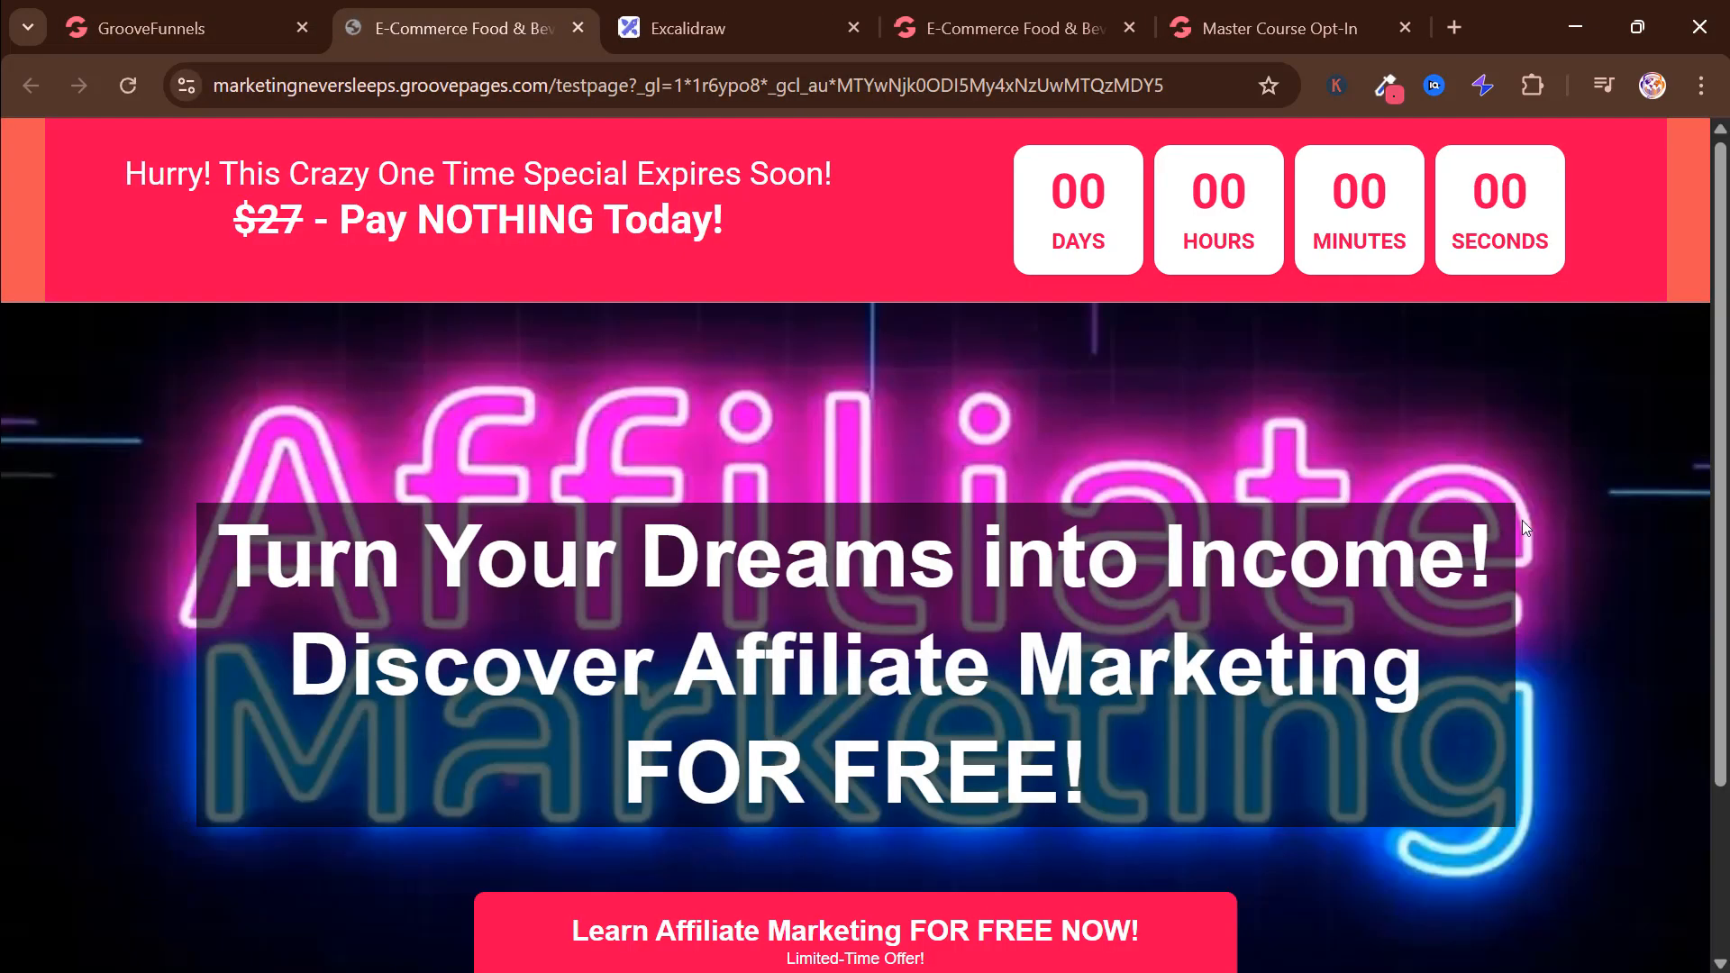
Step: Compare the published page's banner, countdown, headline and hero button with the reference preview page
scroll(1537, 516, "down", 2)
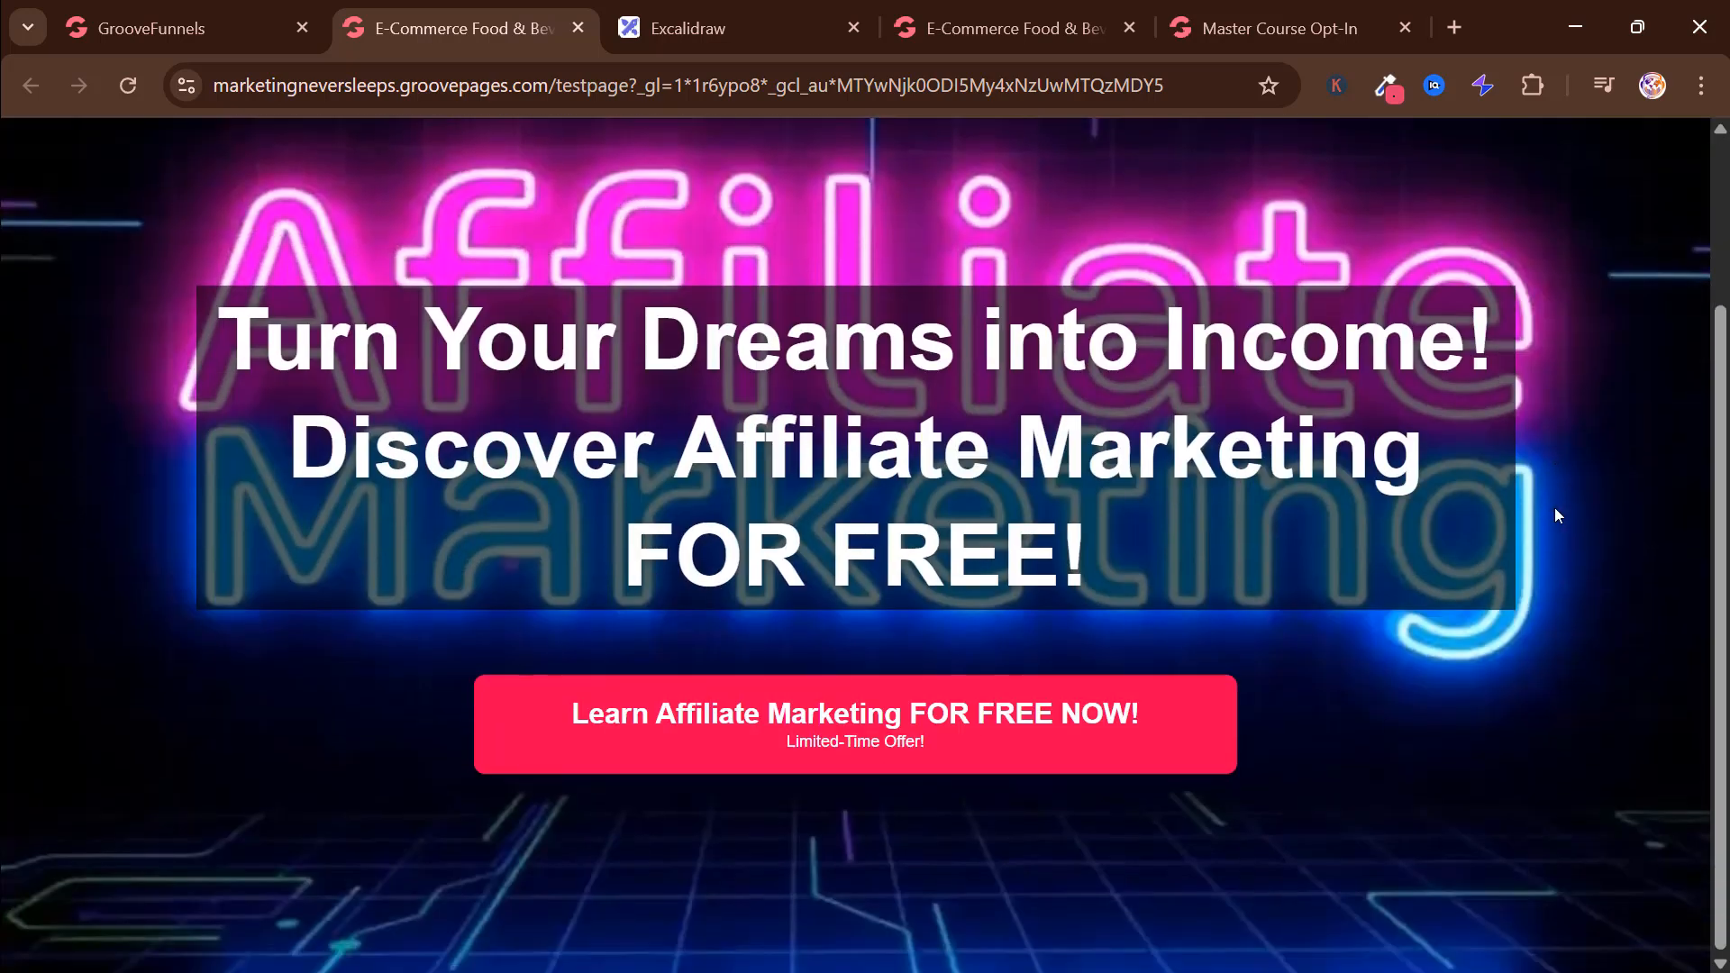
scroll(1578, 520, "up", 3)
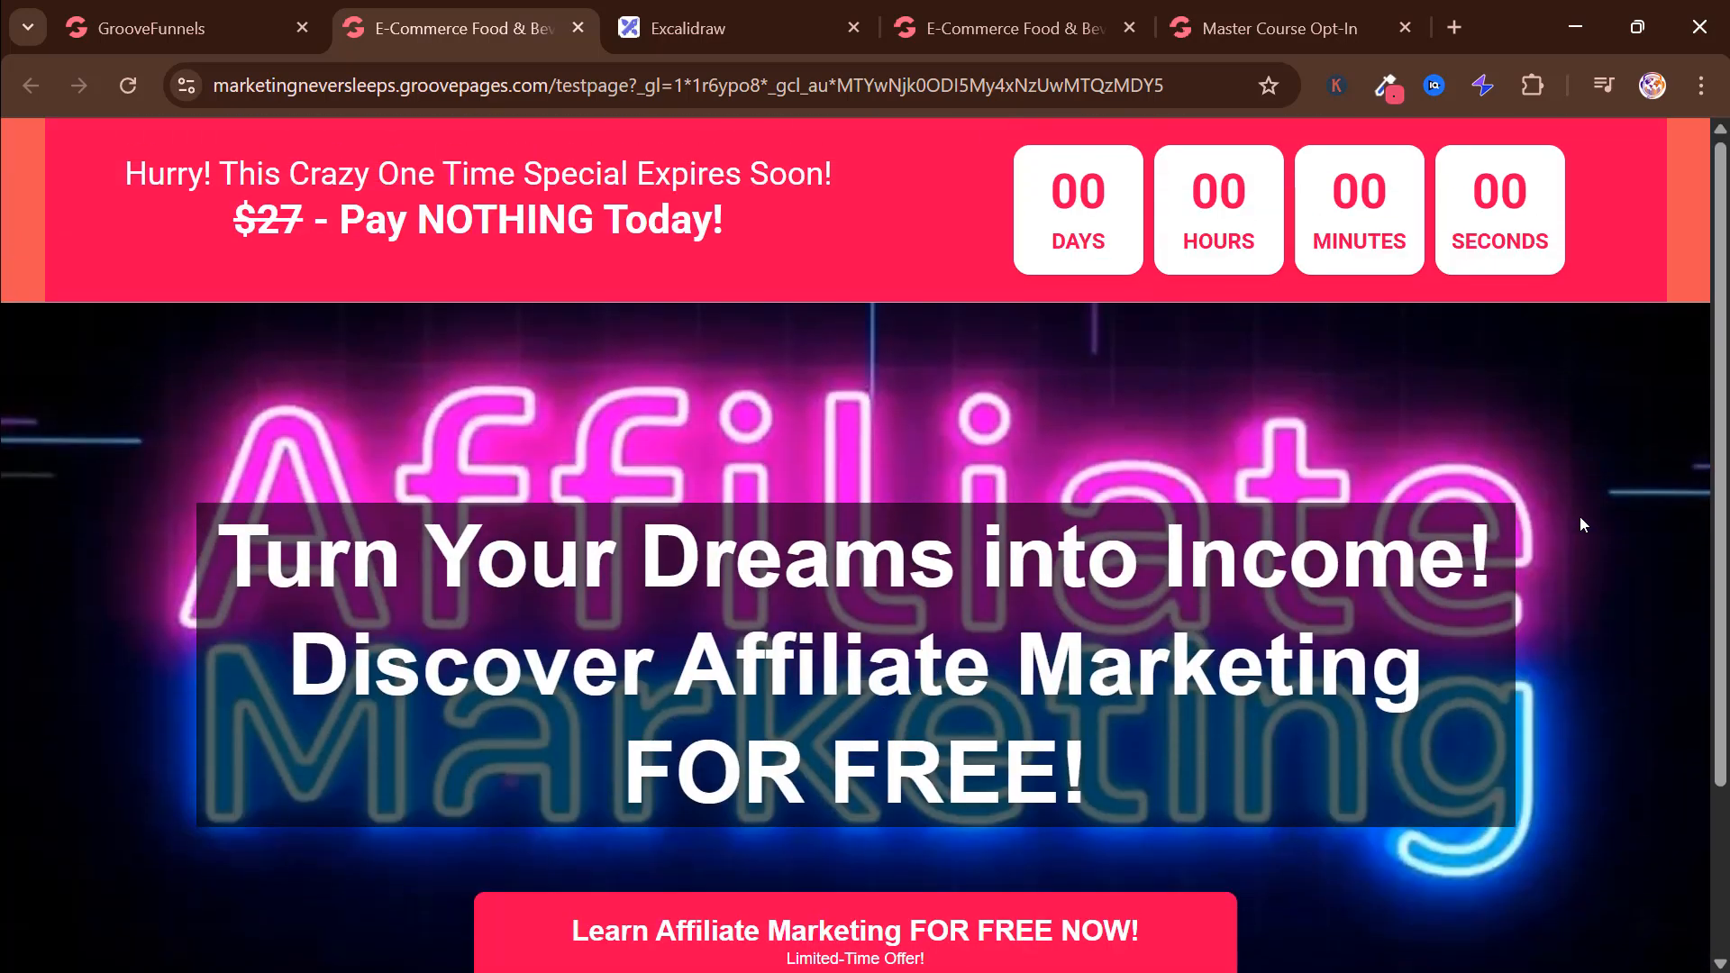
left_click(917, 43)
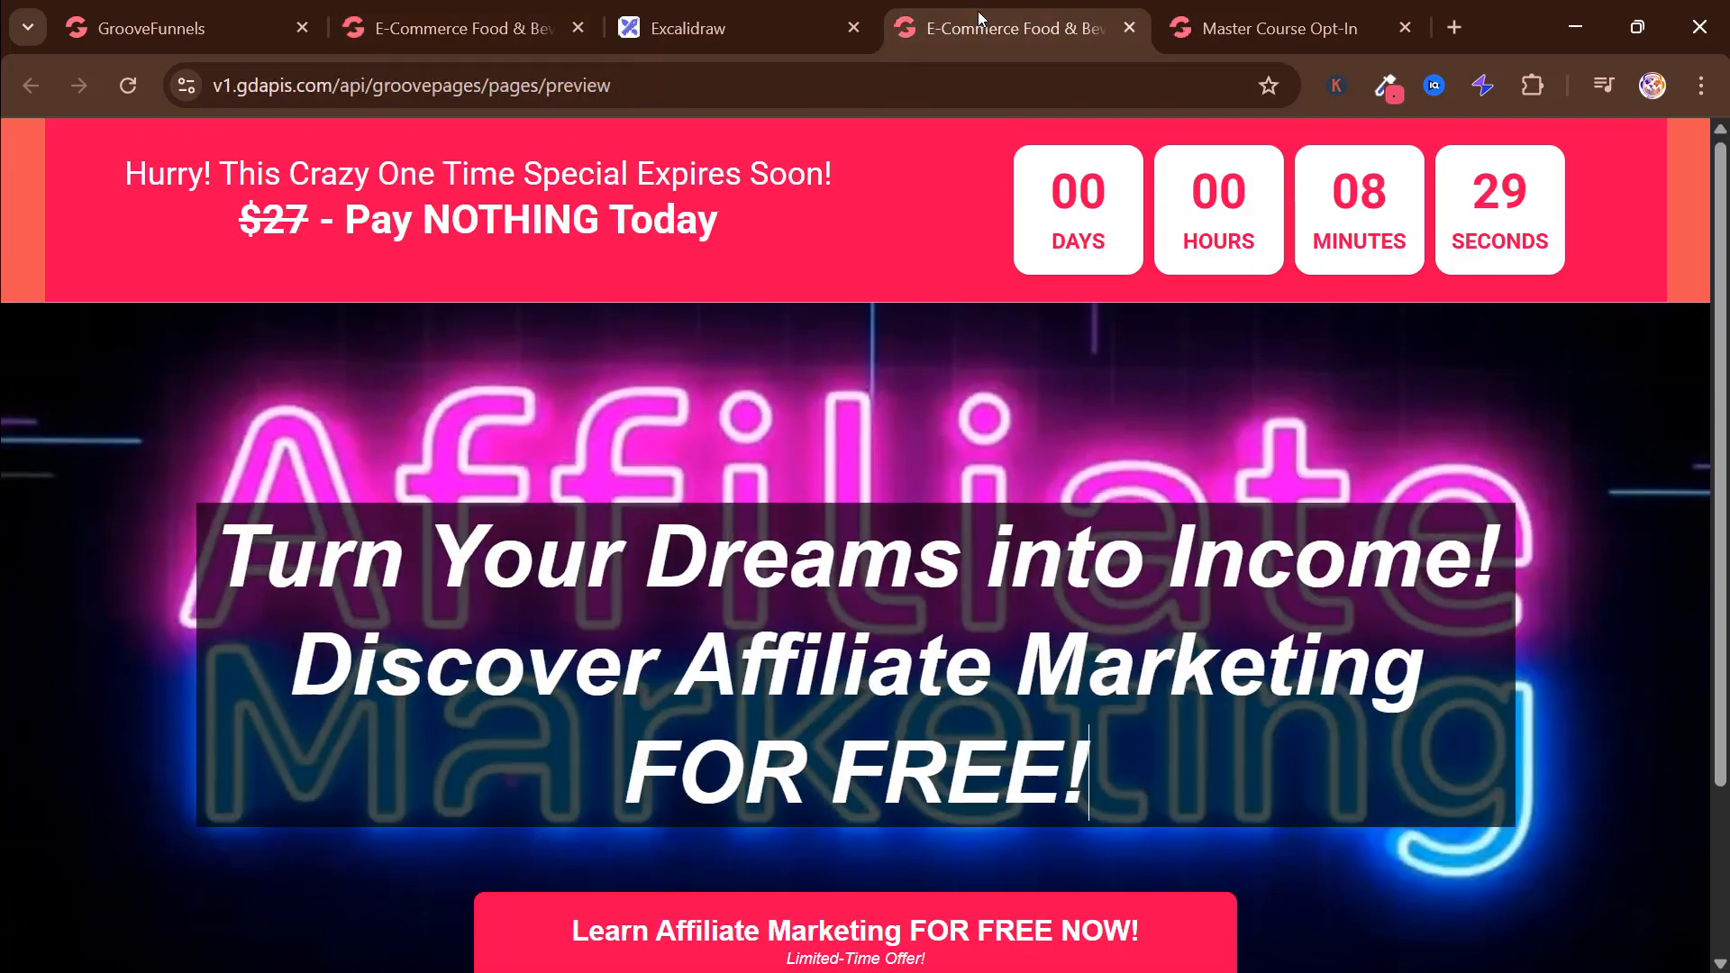
left_click(426, 9)
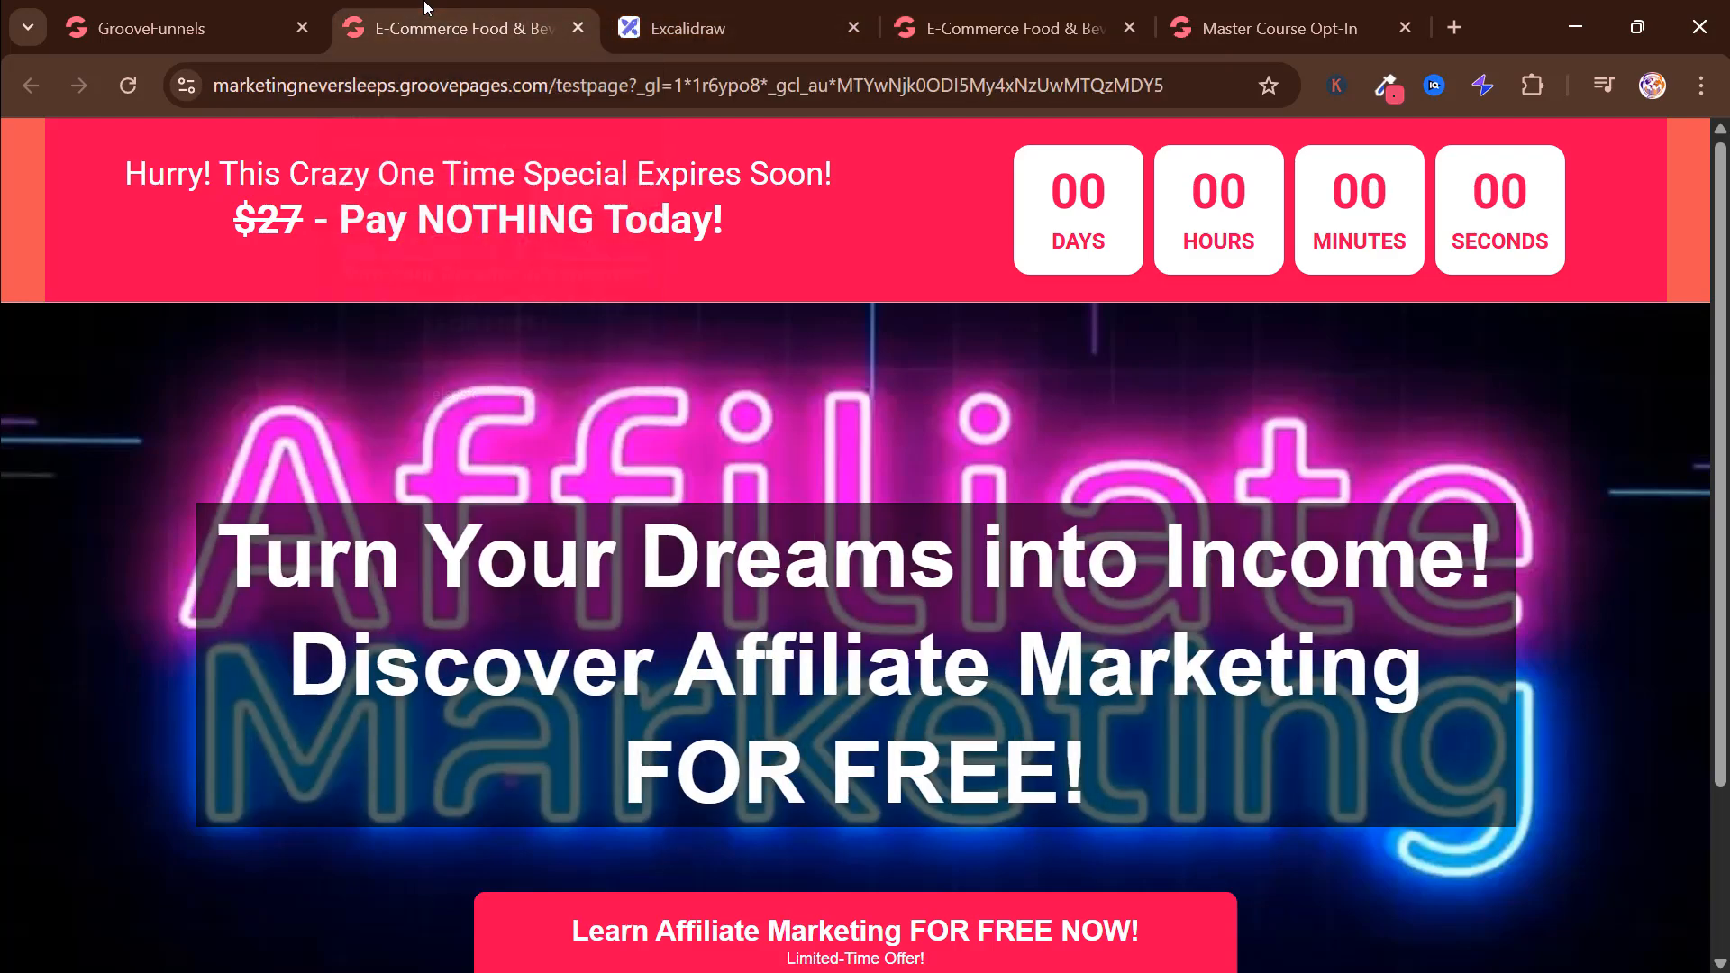
left_click(980, 8)
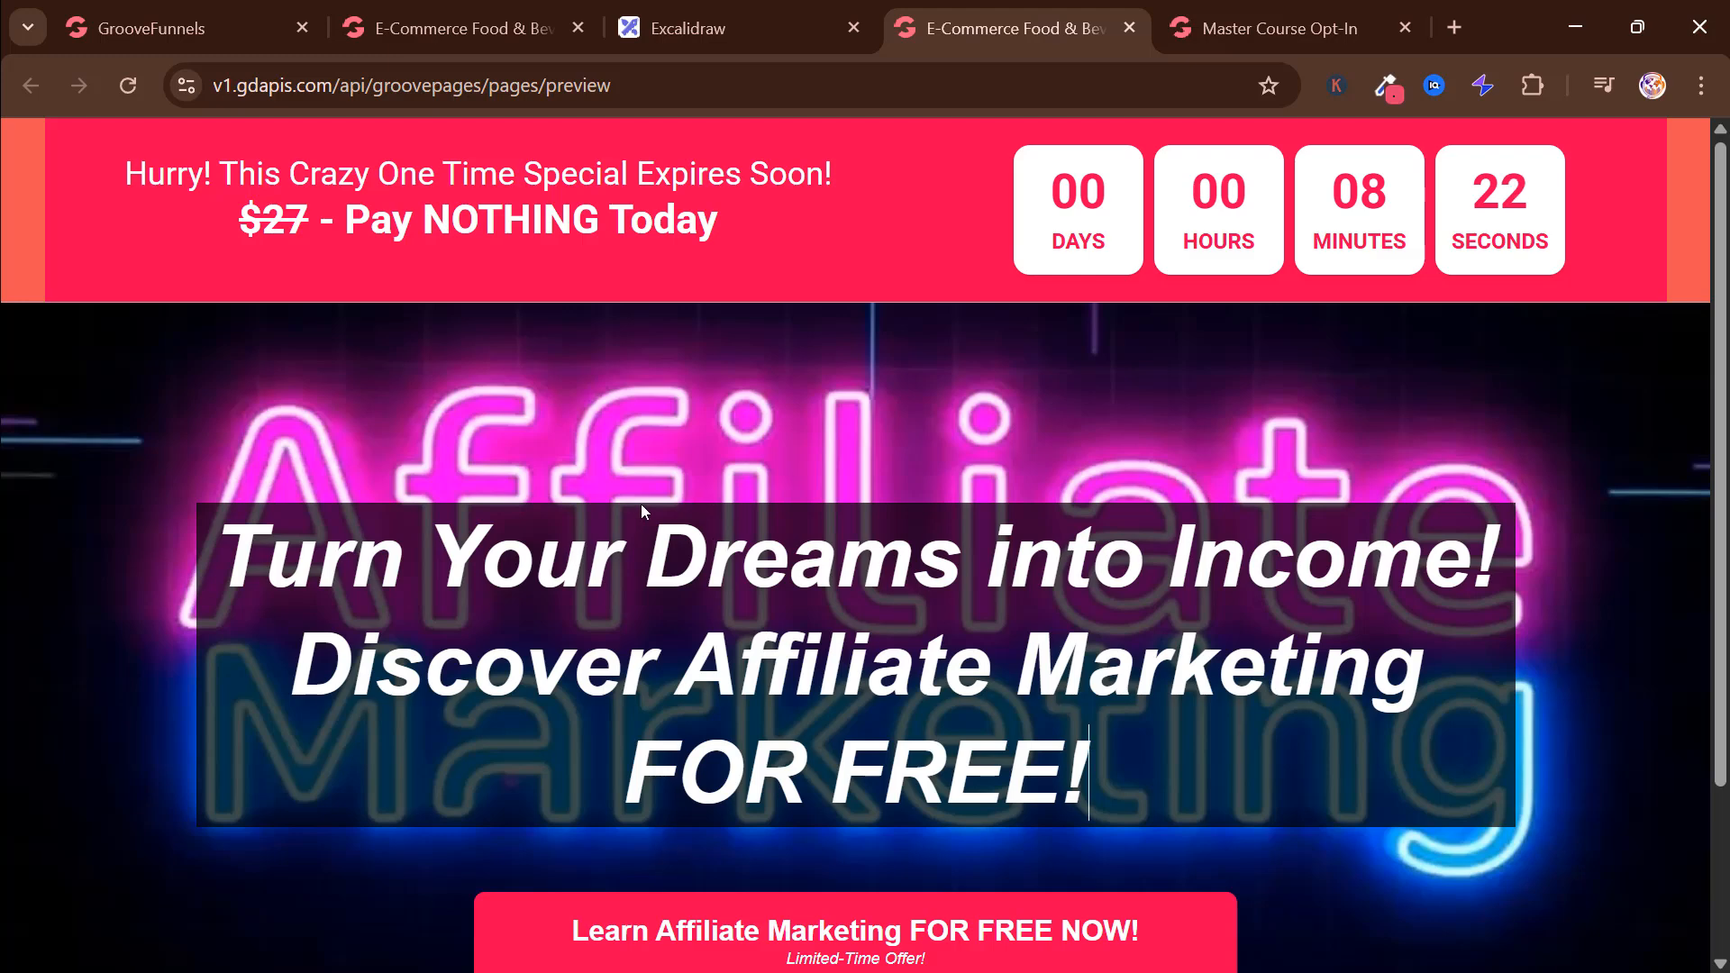
left_click(467, 41)
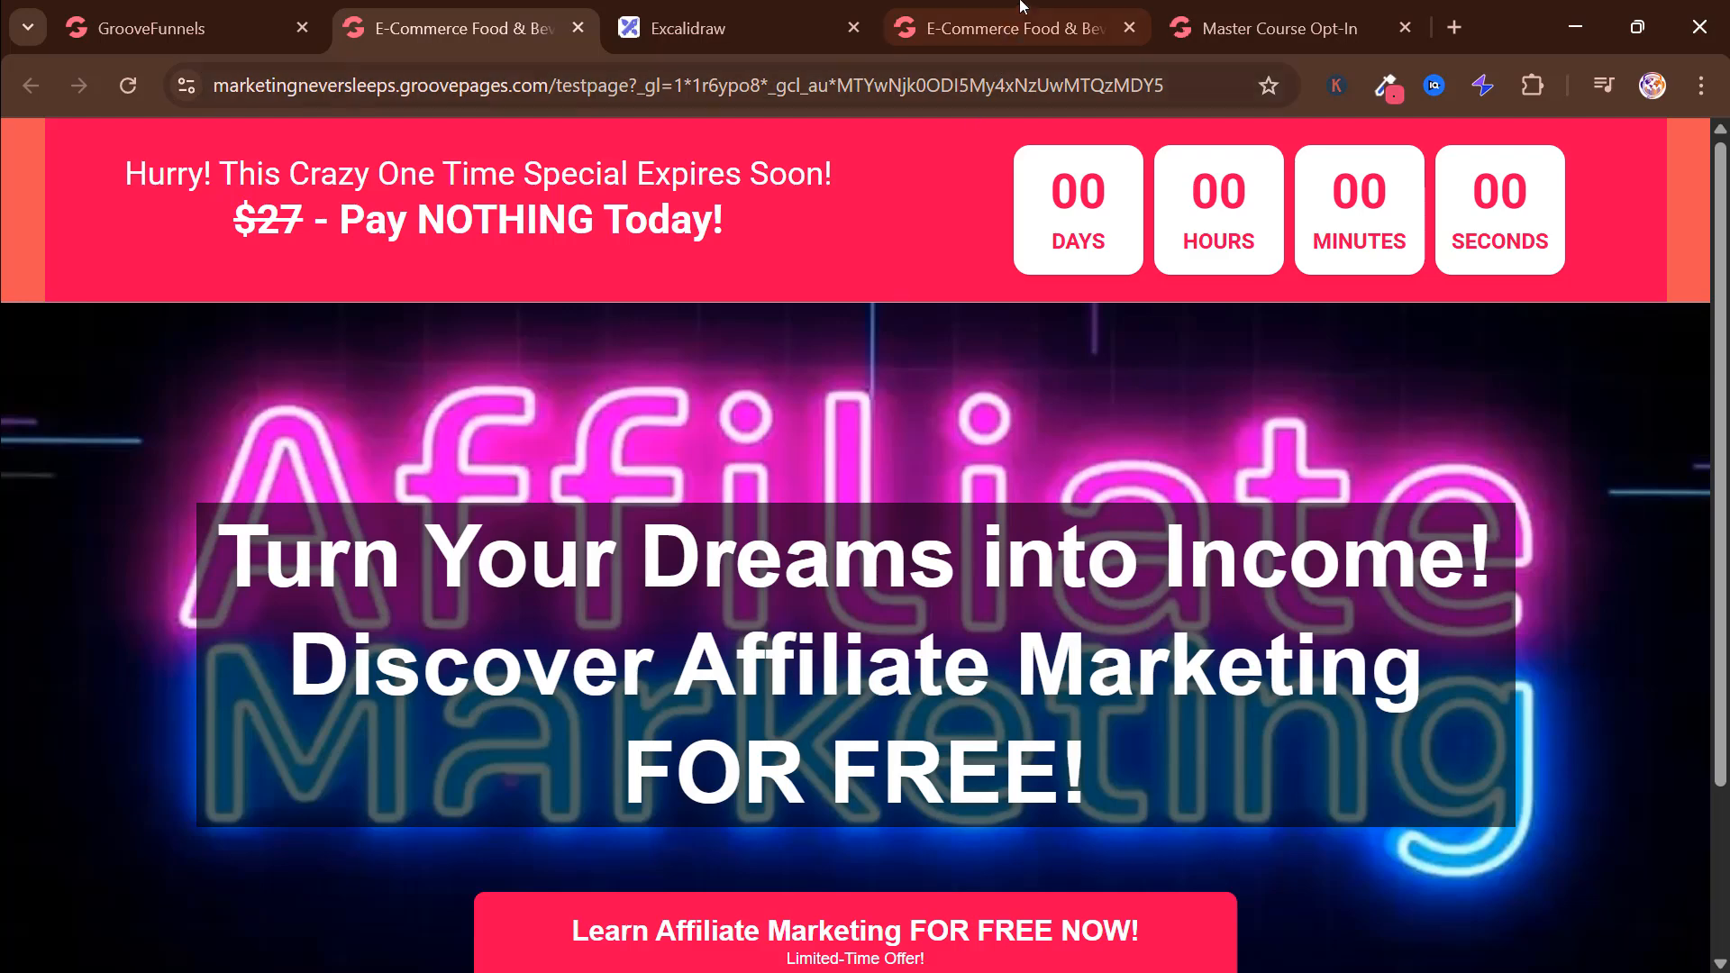
left_click(991, 28)
left_click(477, 33)
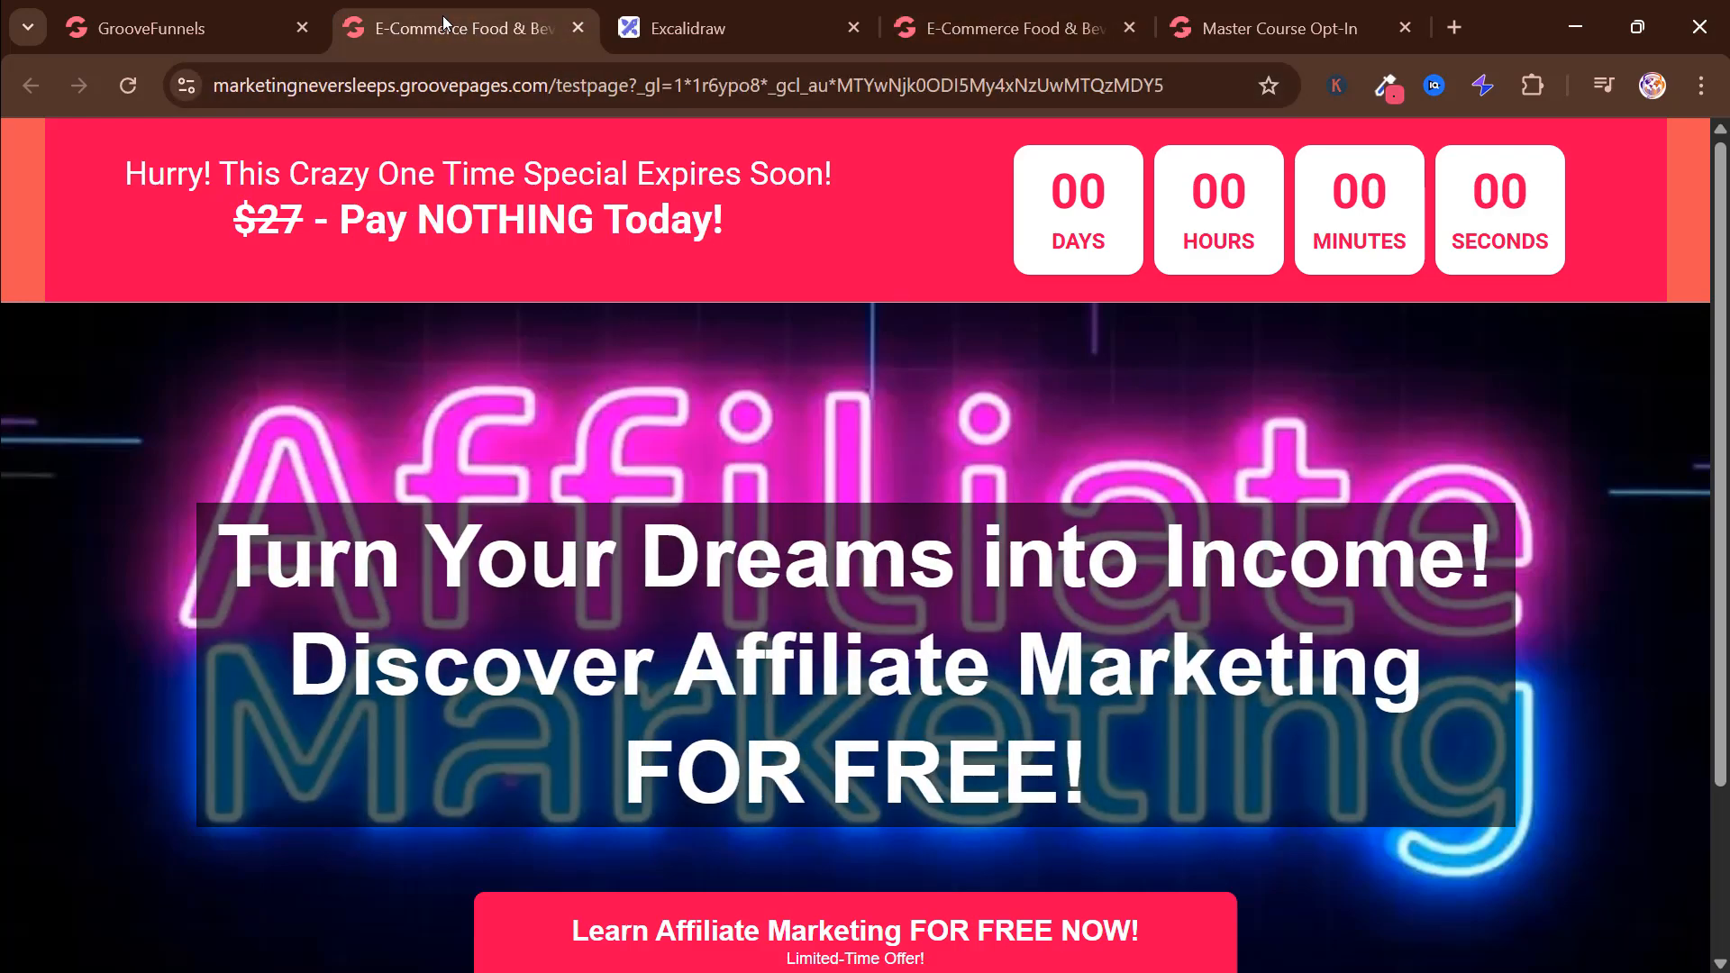
scroll(946, 638, "down", 2)
scroll(960, 532, "up", 2)
Step: View the free ebook opt-in reference page, and return to the GroovePages site list by way of the Groove dashboard
left_click(1242, 8)
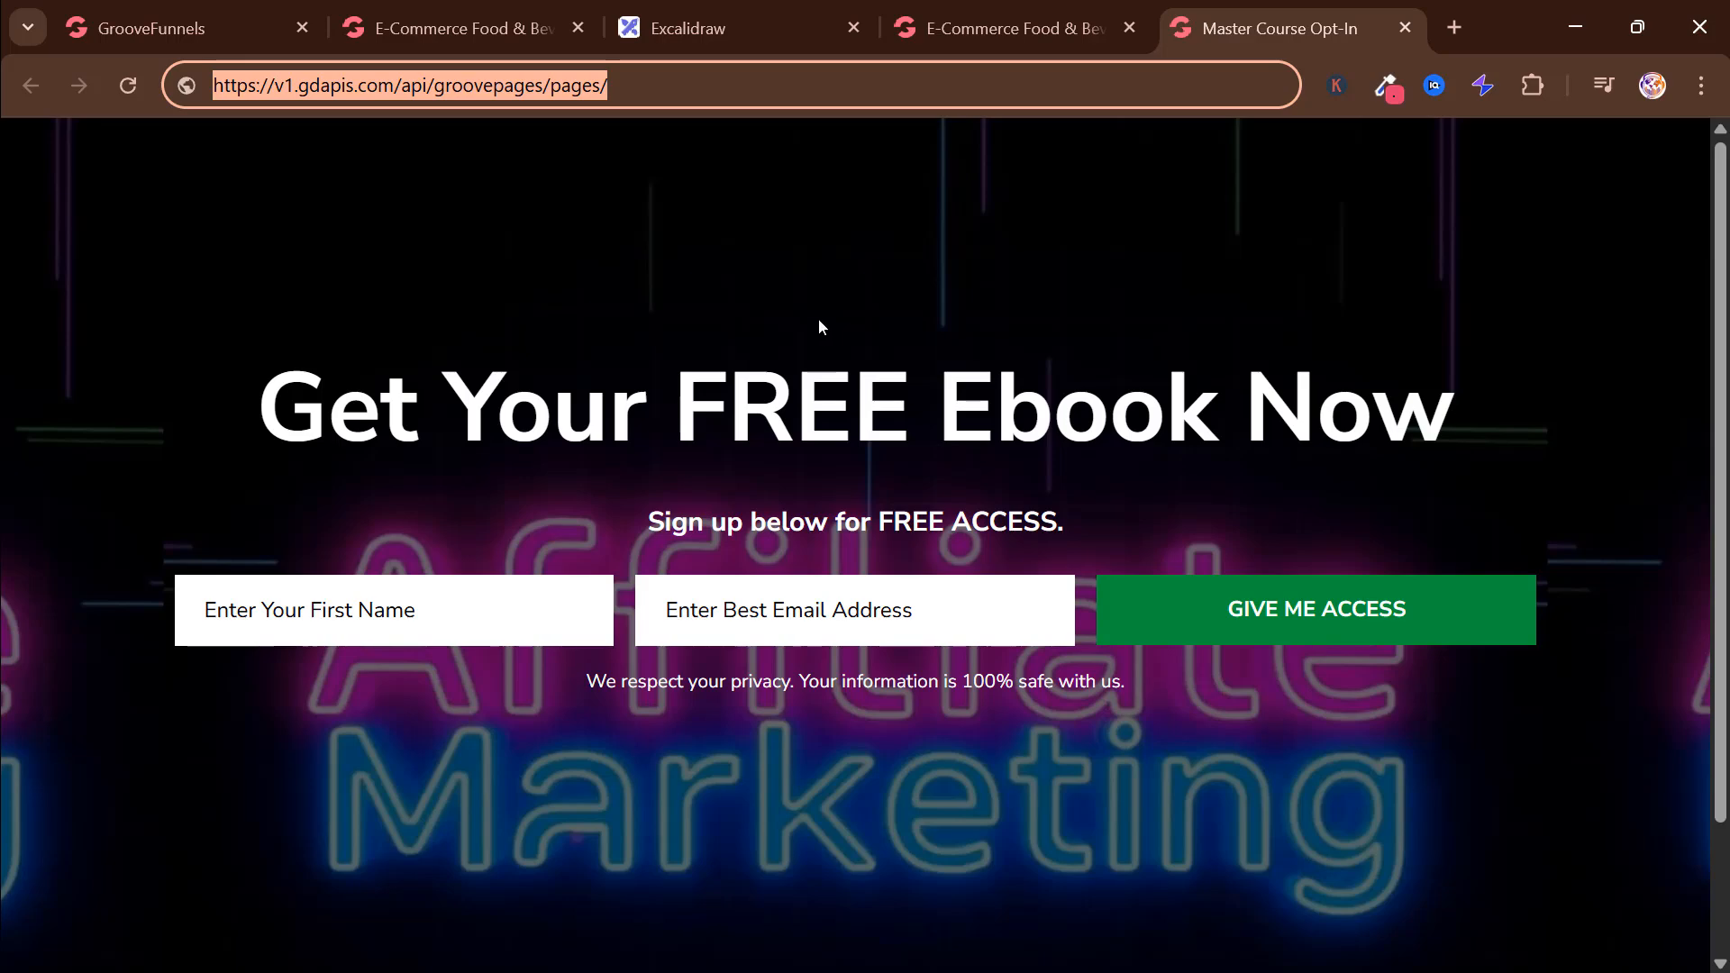
left_click(184, 30)
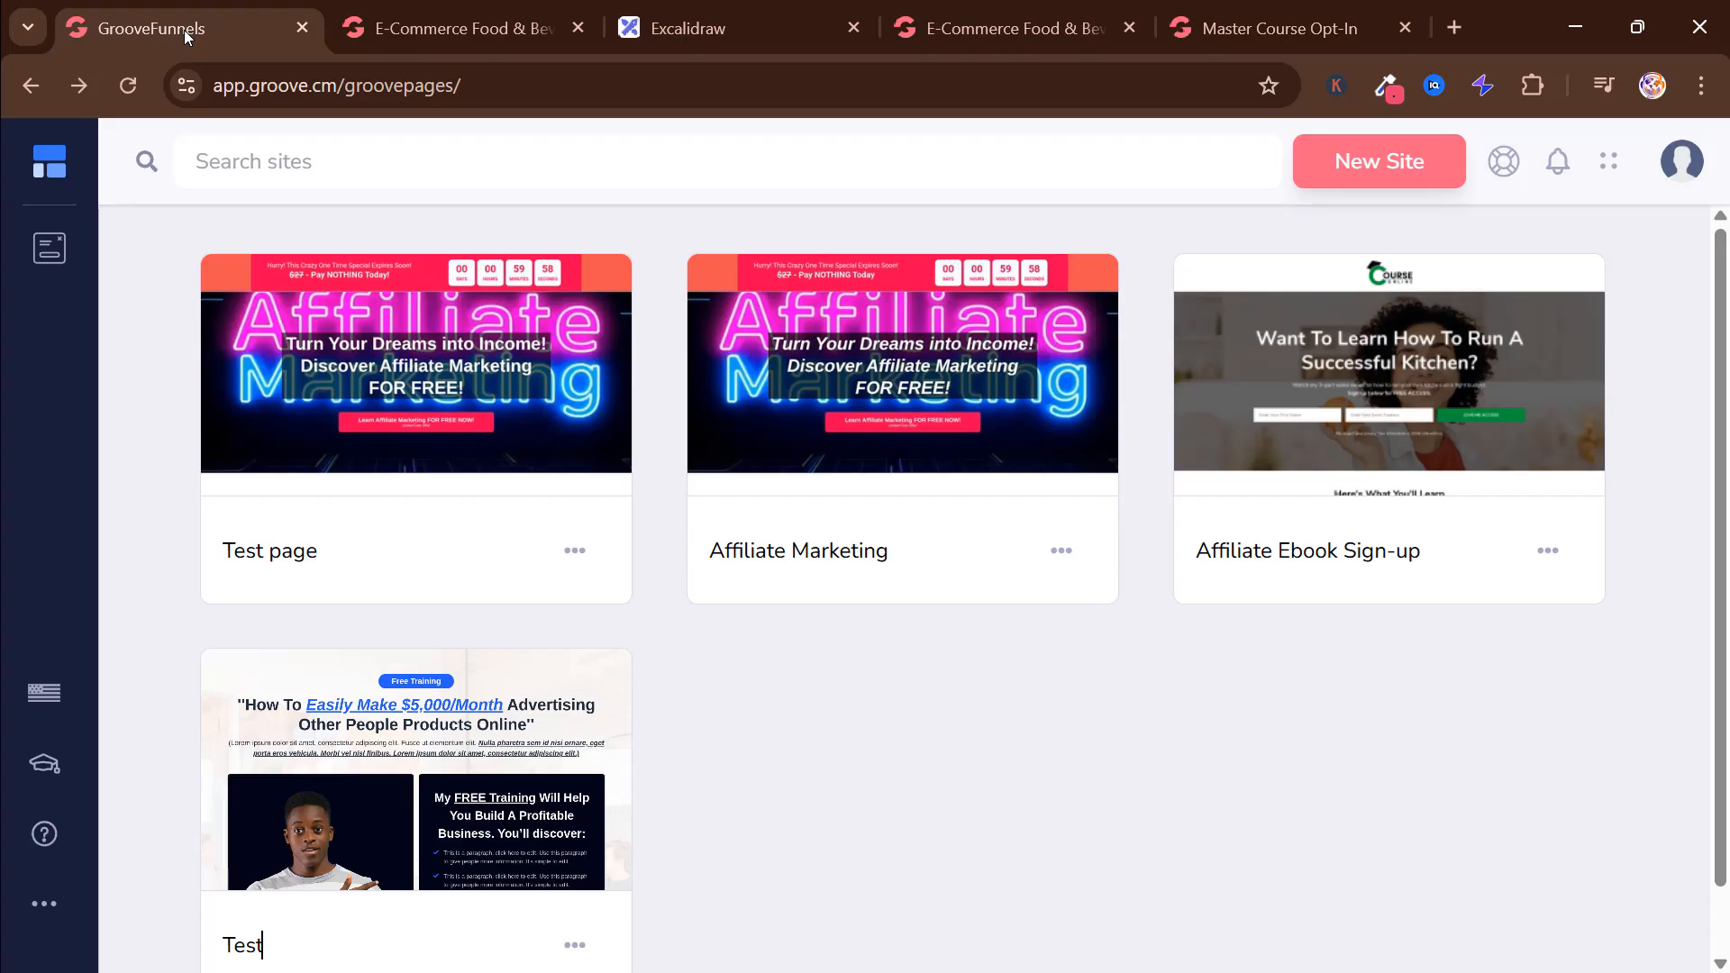
mouse_move(52, 137)
left_click(151, 328)
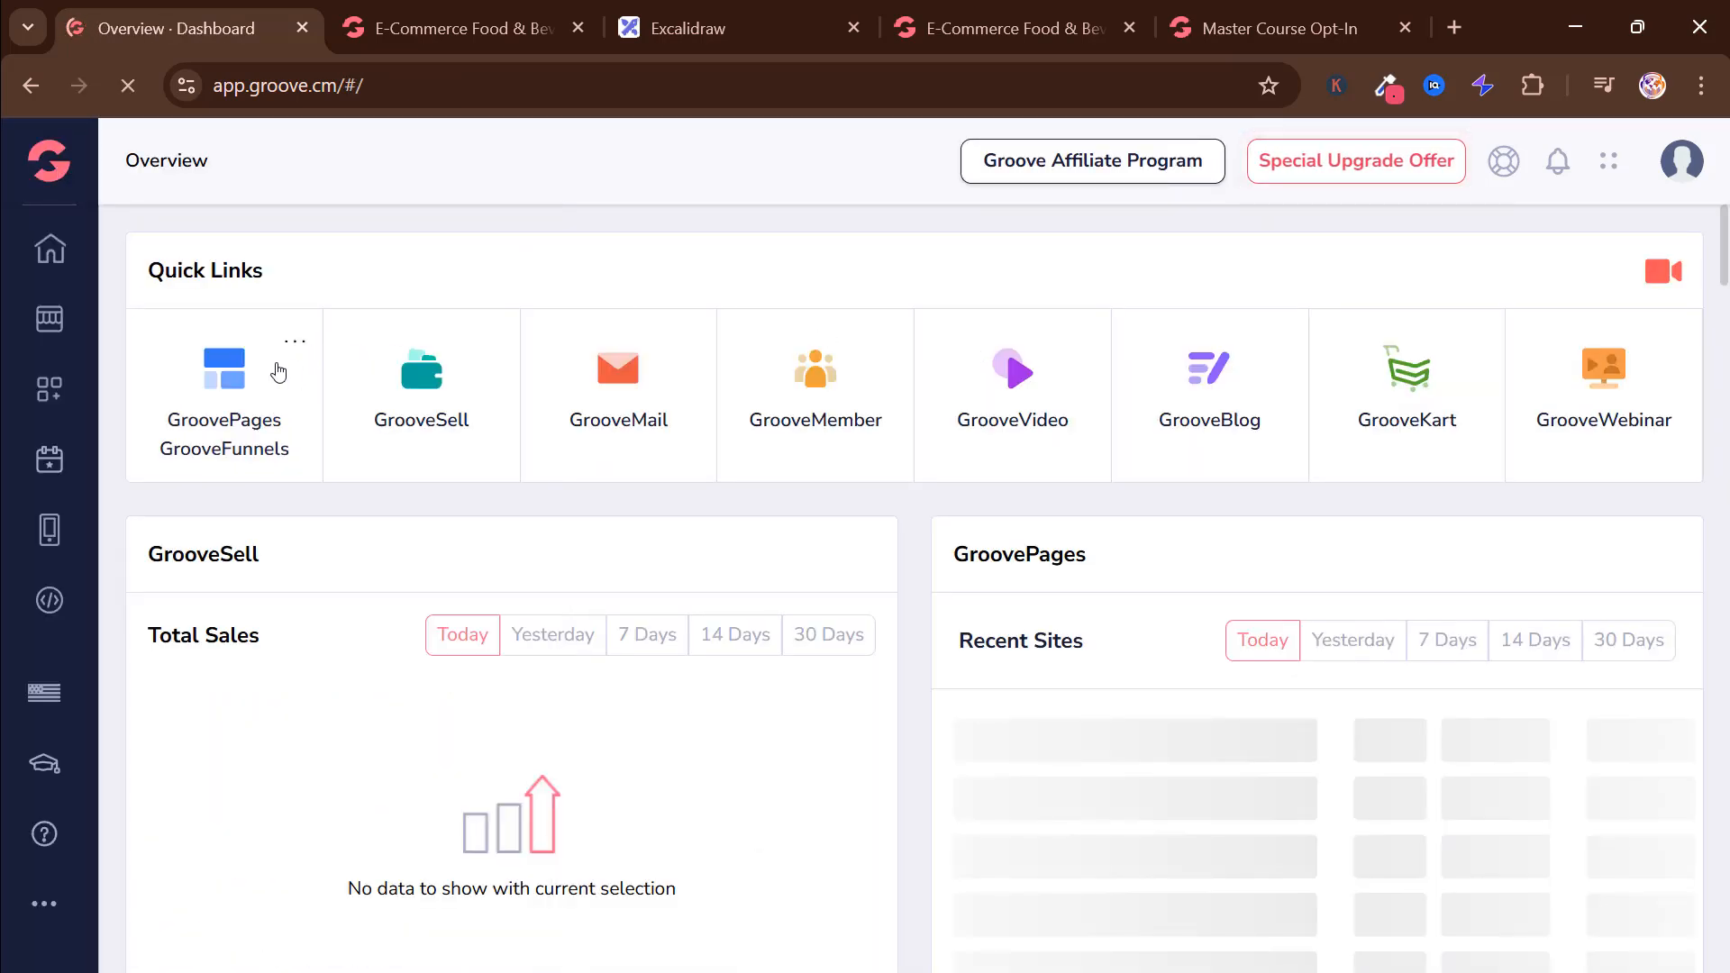
left_click(238, 363)
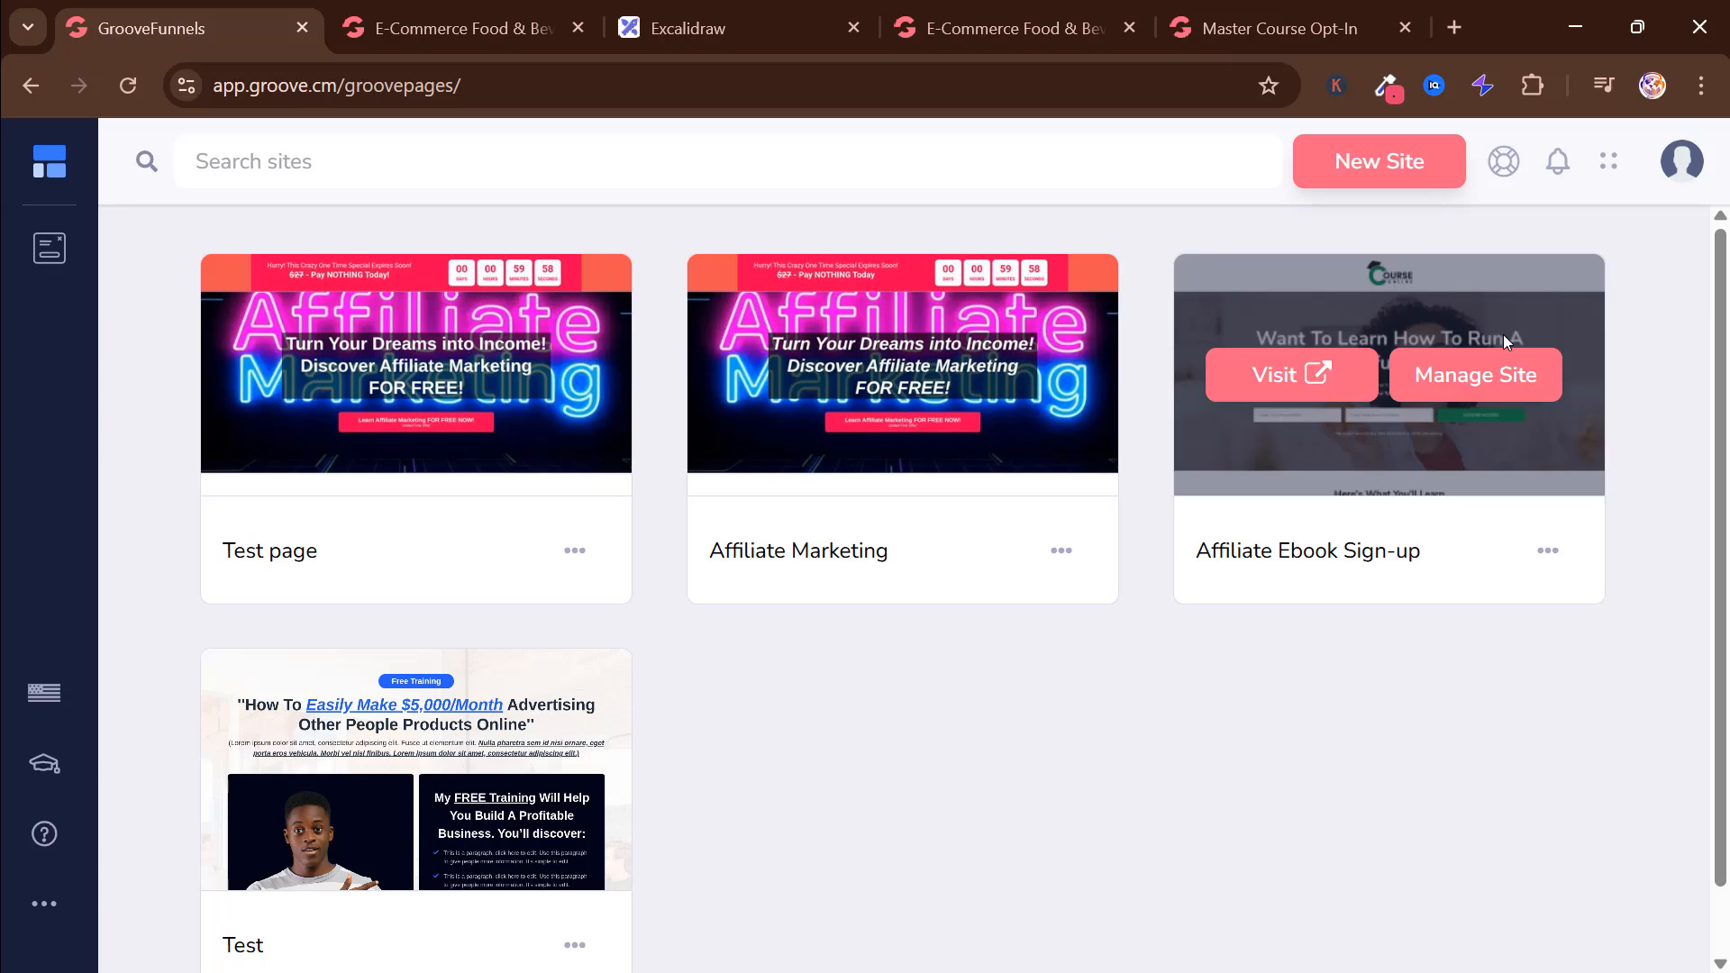
Step: Start a new site, search the templates for "course" and open the Master Course Opt-In template
left_click(1349, 174)
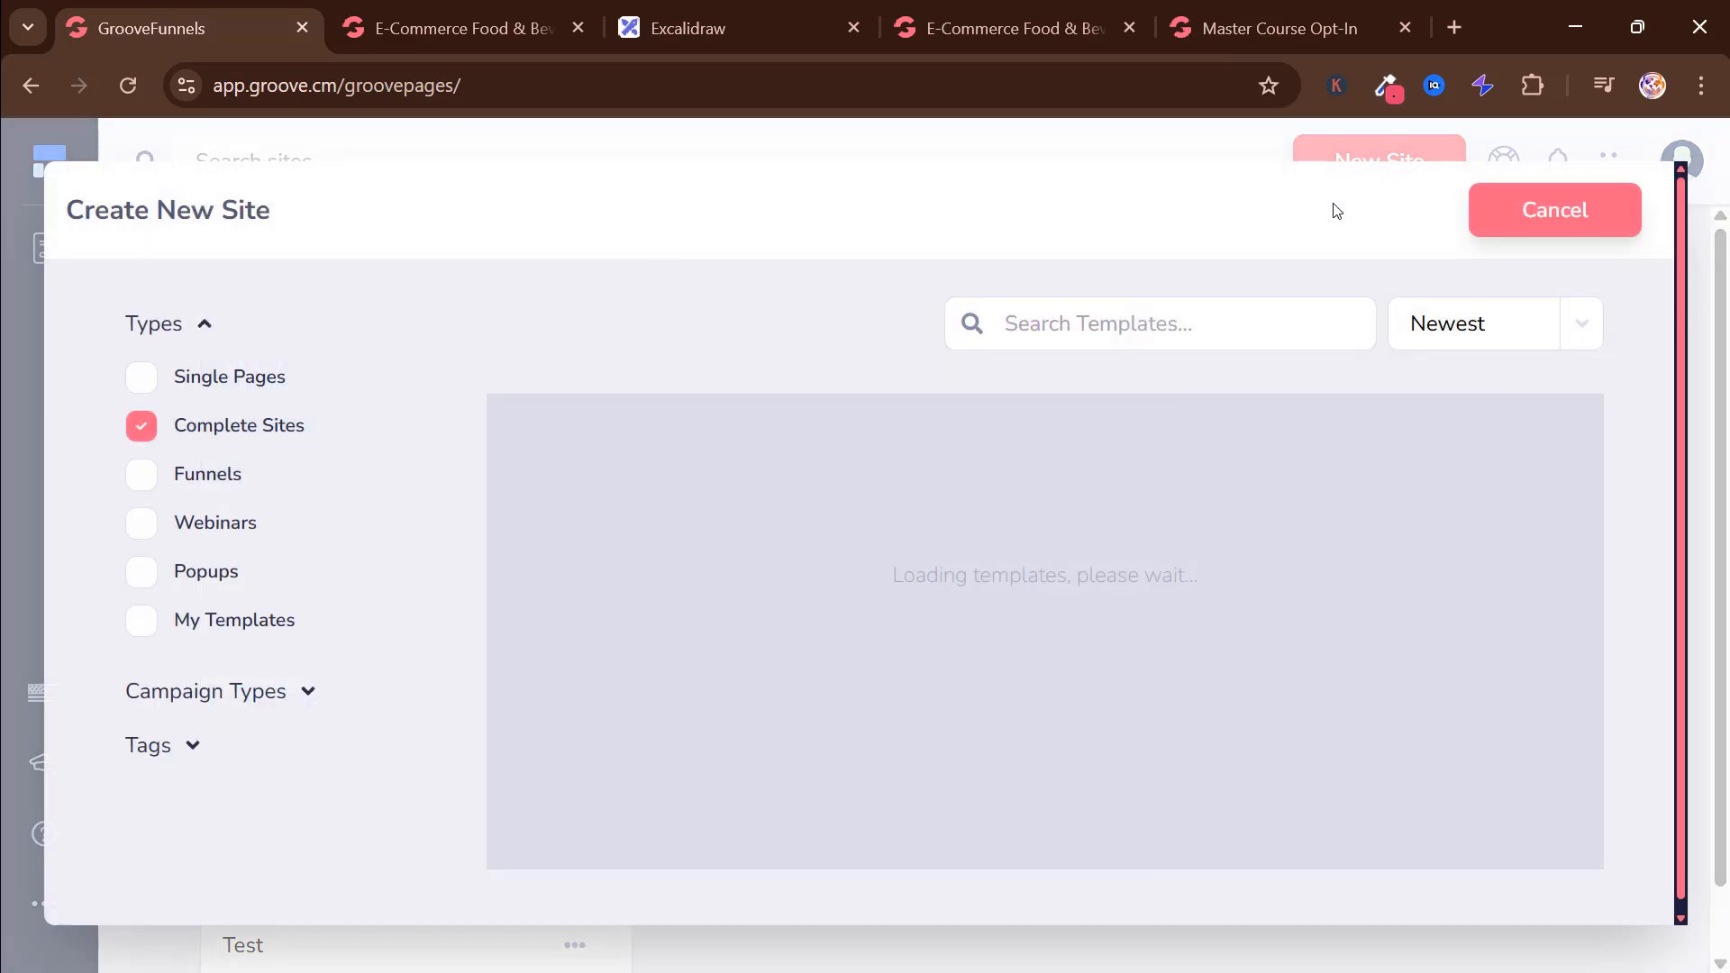
left_click(1213, 325)
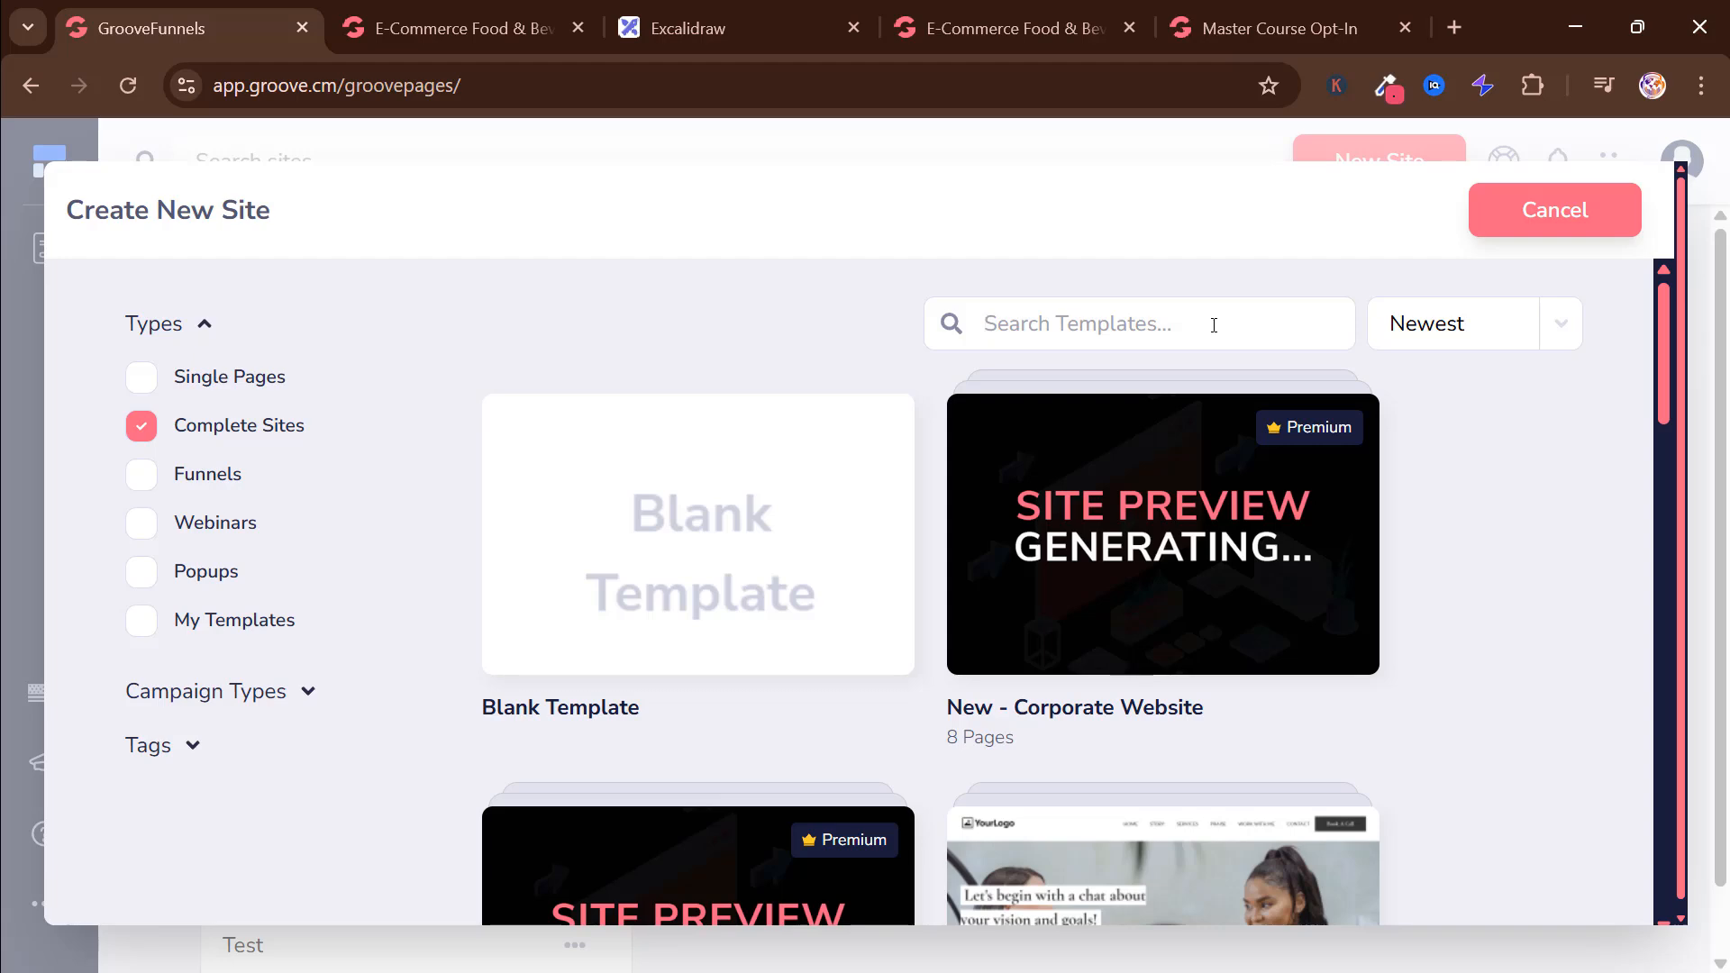
type("course")
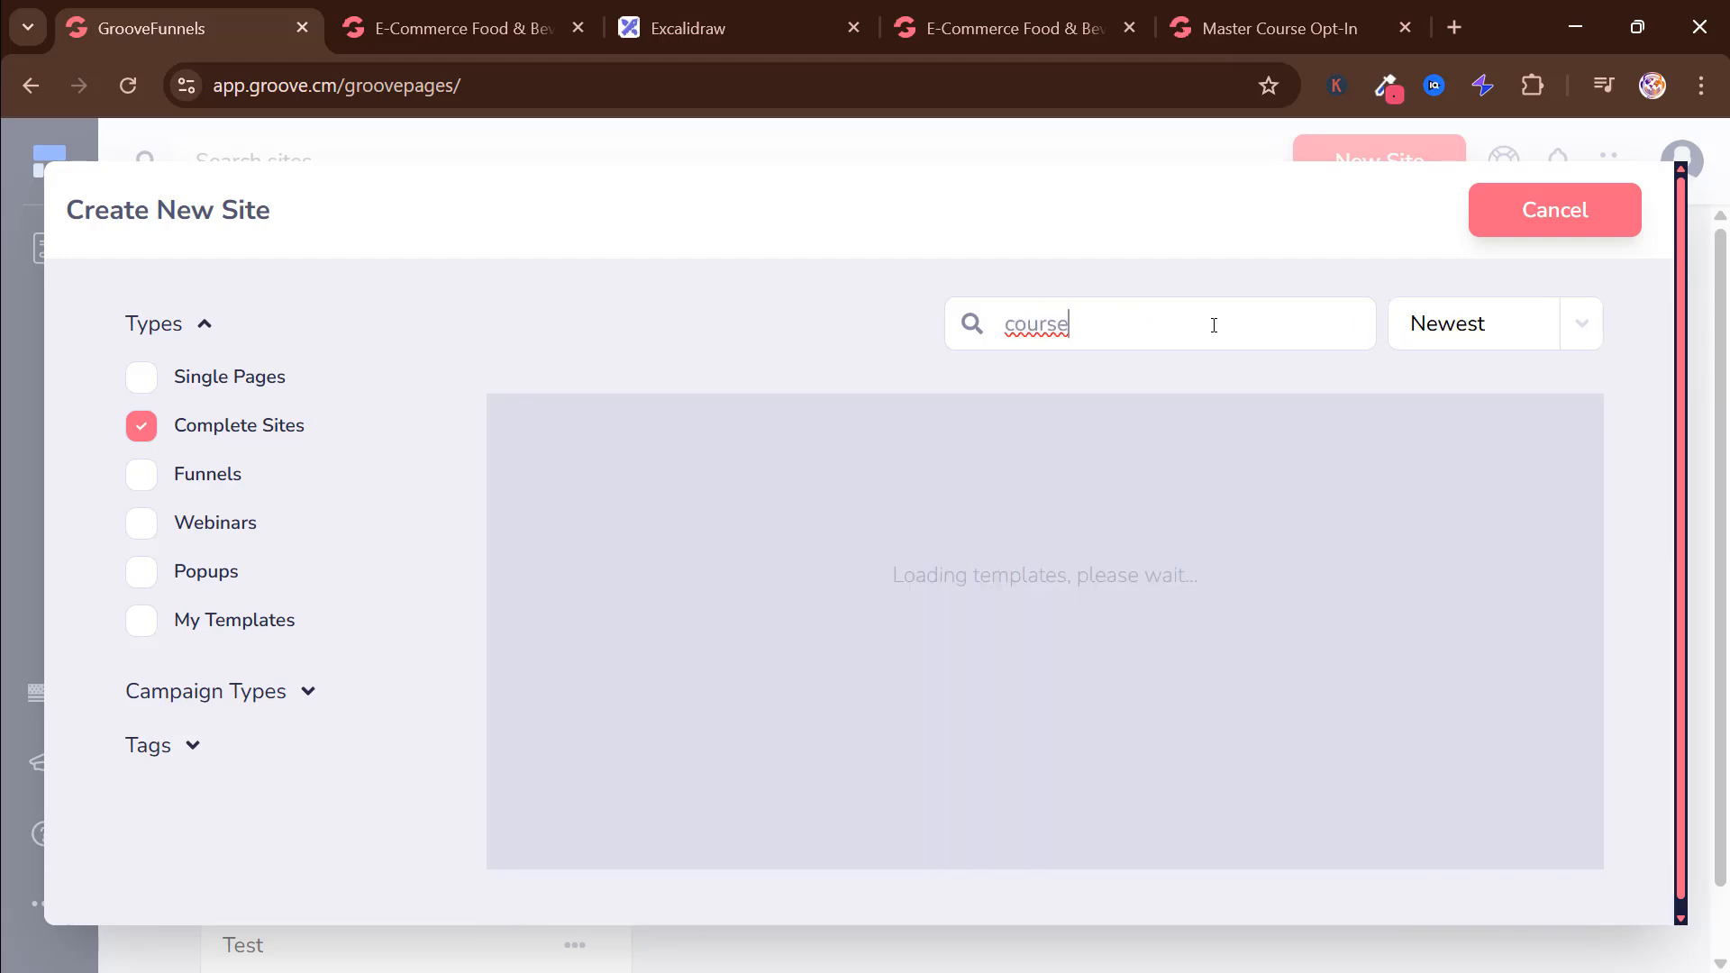
scroll(1284, 459, "down", 20)
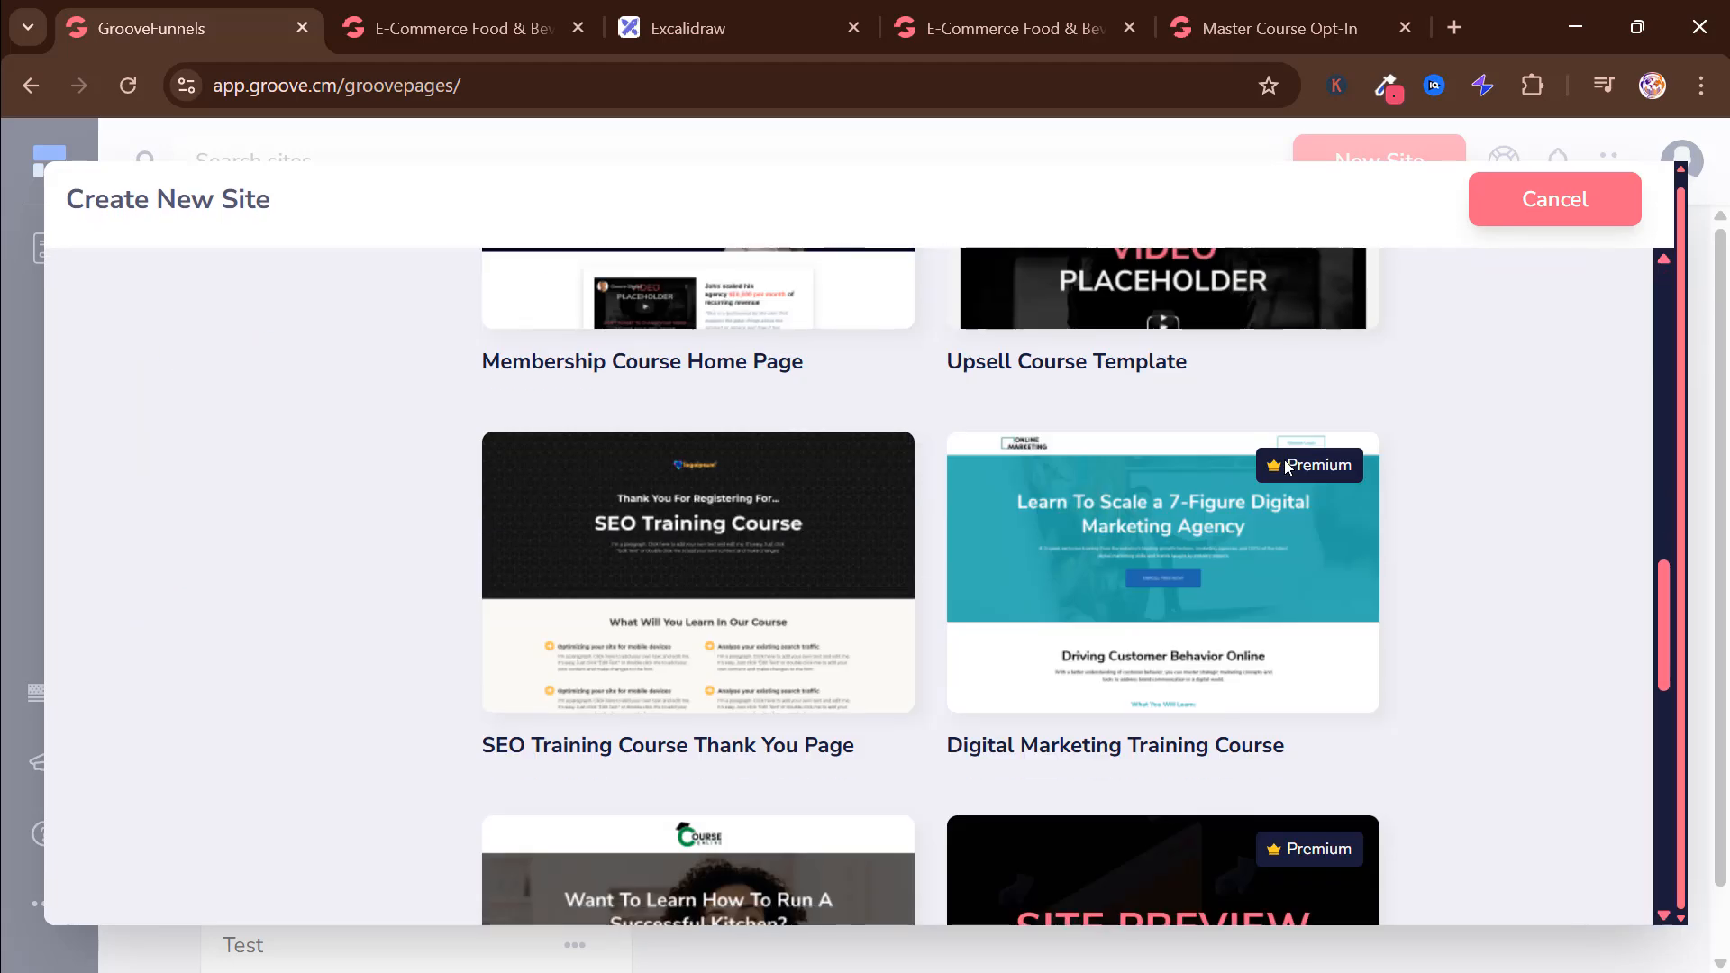
scroll(687, 547, "up", 2)
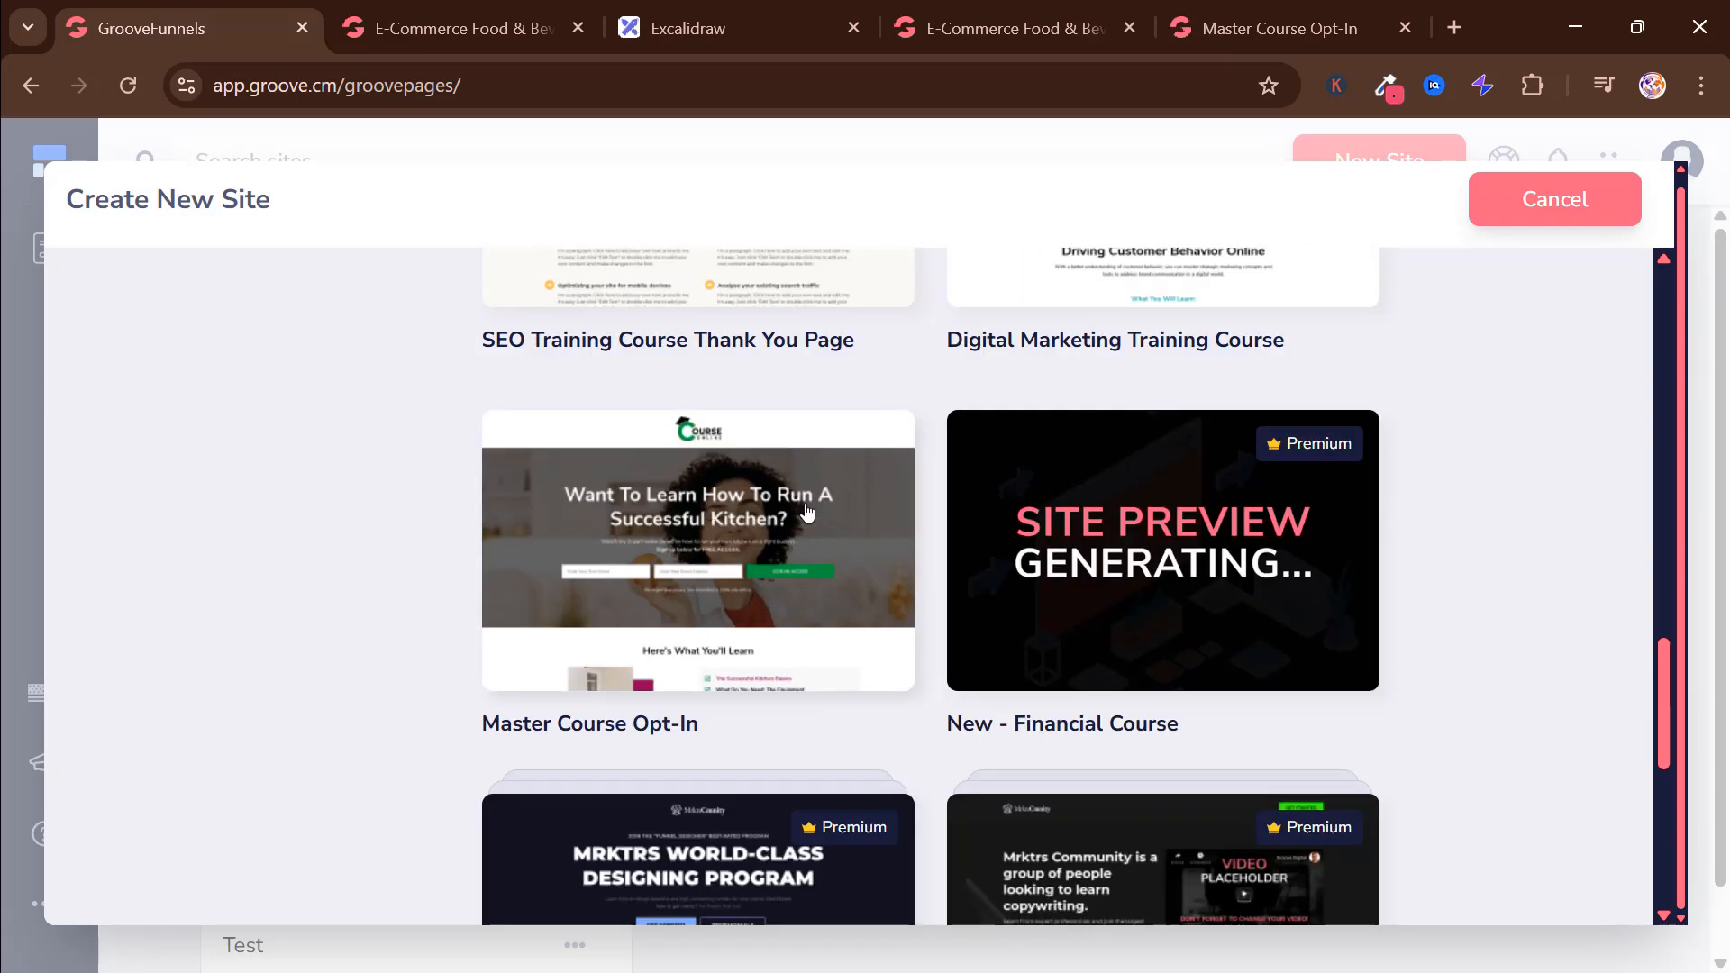
left_click(687, 547)
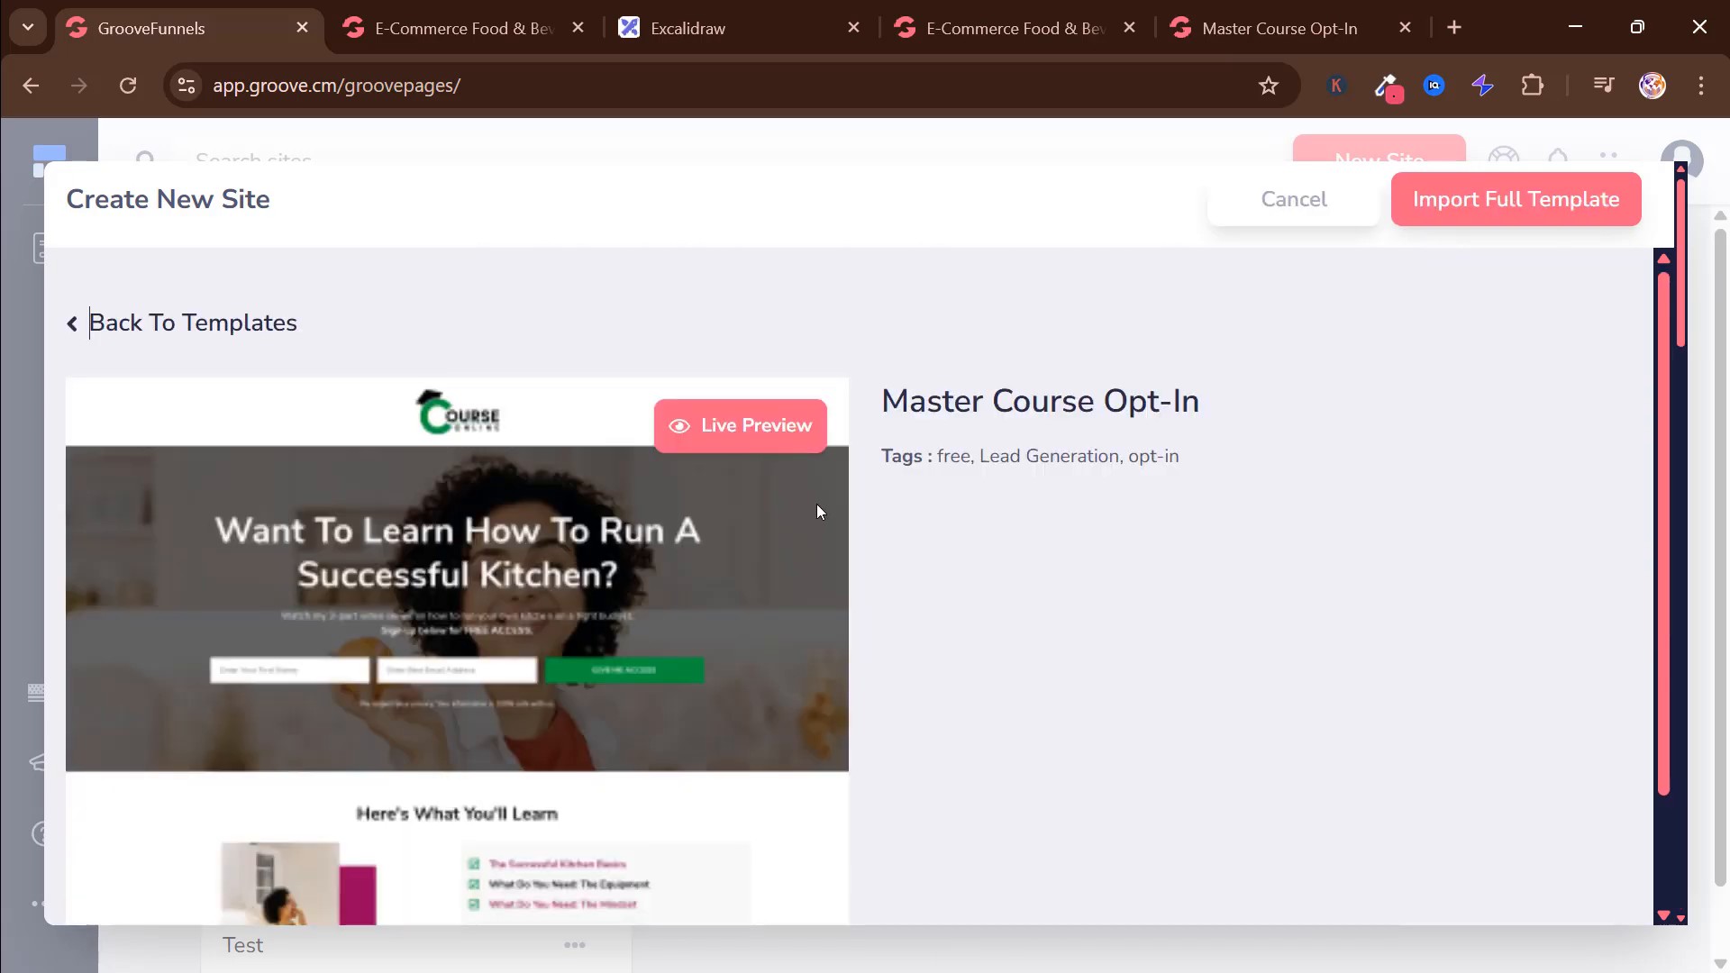
Step: Import the full Master Course Opt-In template as a new site named "Test page 2"
scroll(797, 523, "down", 2)
scroll(801, 522, "up", 2)
left_click(1504, 198)
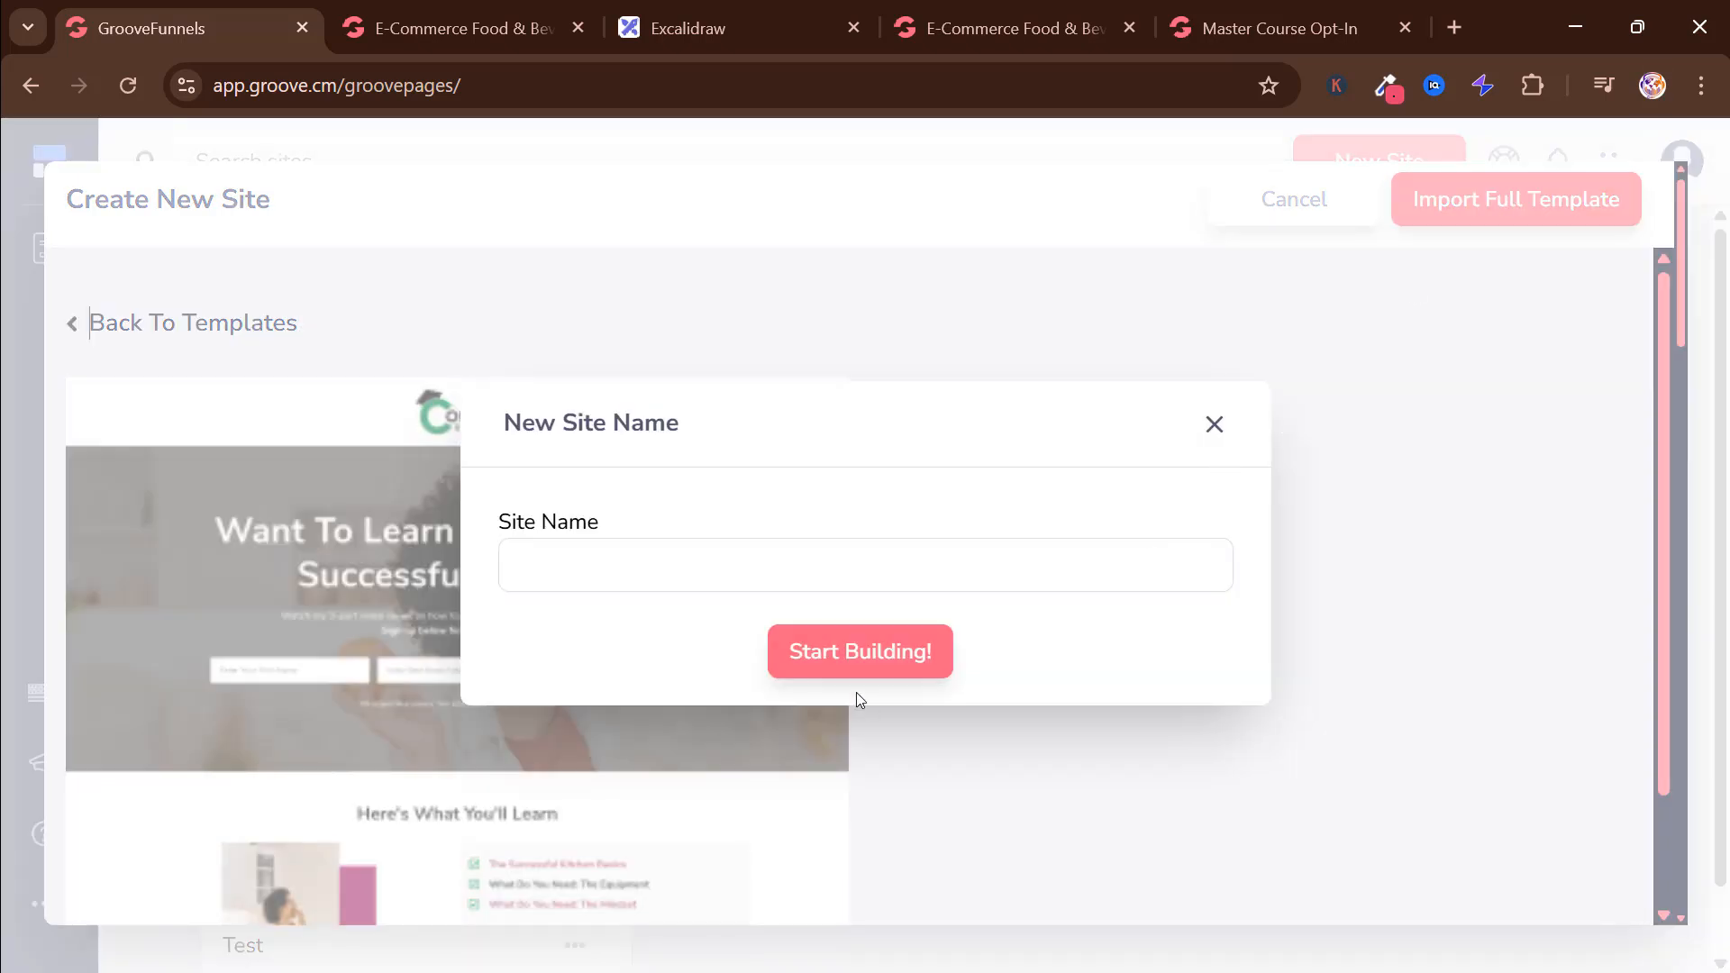
type("Test page 2")
left_click(878, 671)
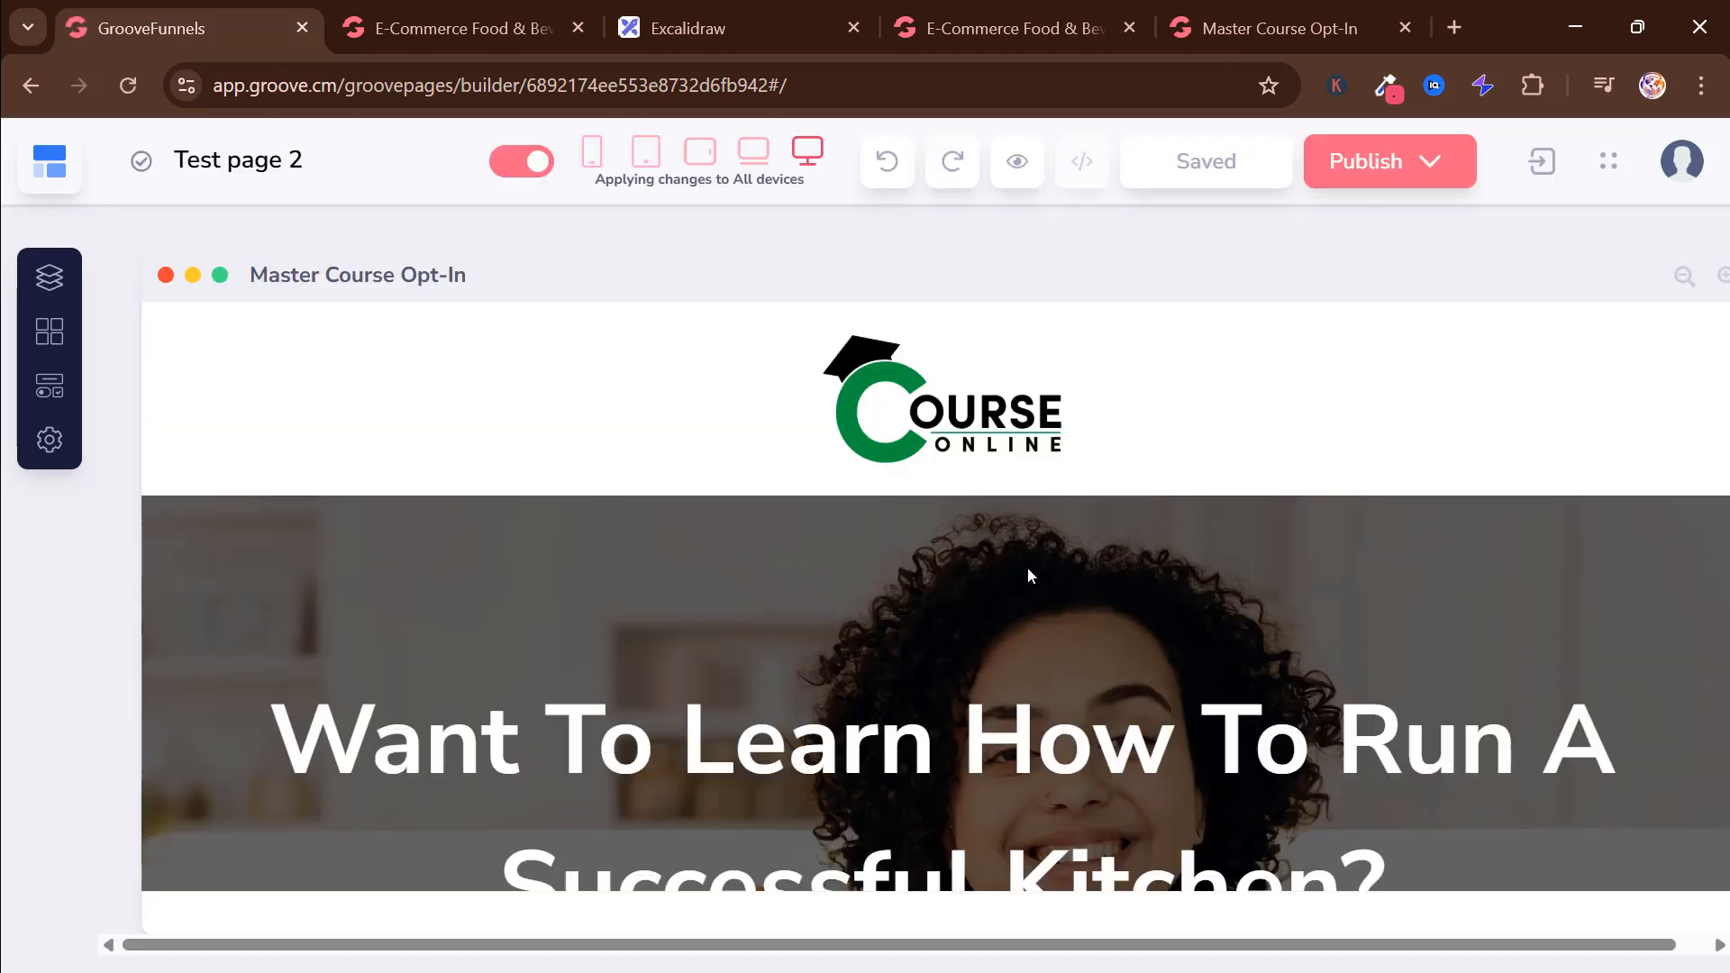
Step: Delete the Course Online logo block above the hero section
scroll(1027, 570, "down", 2)
scroll(1027, 569, "up", 2)
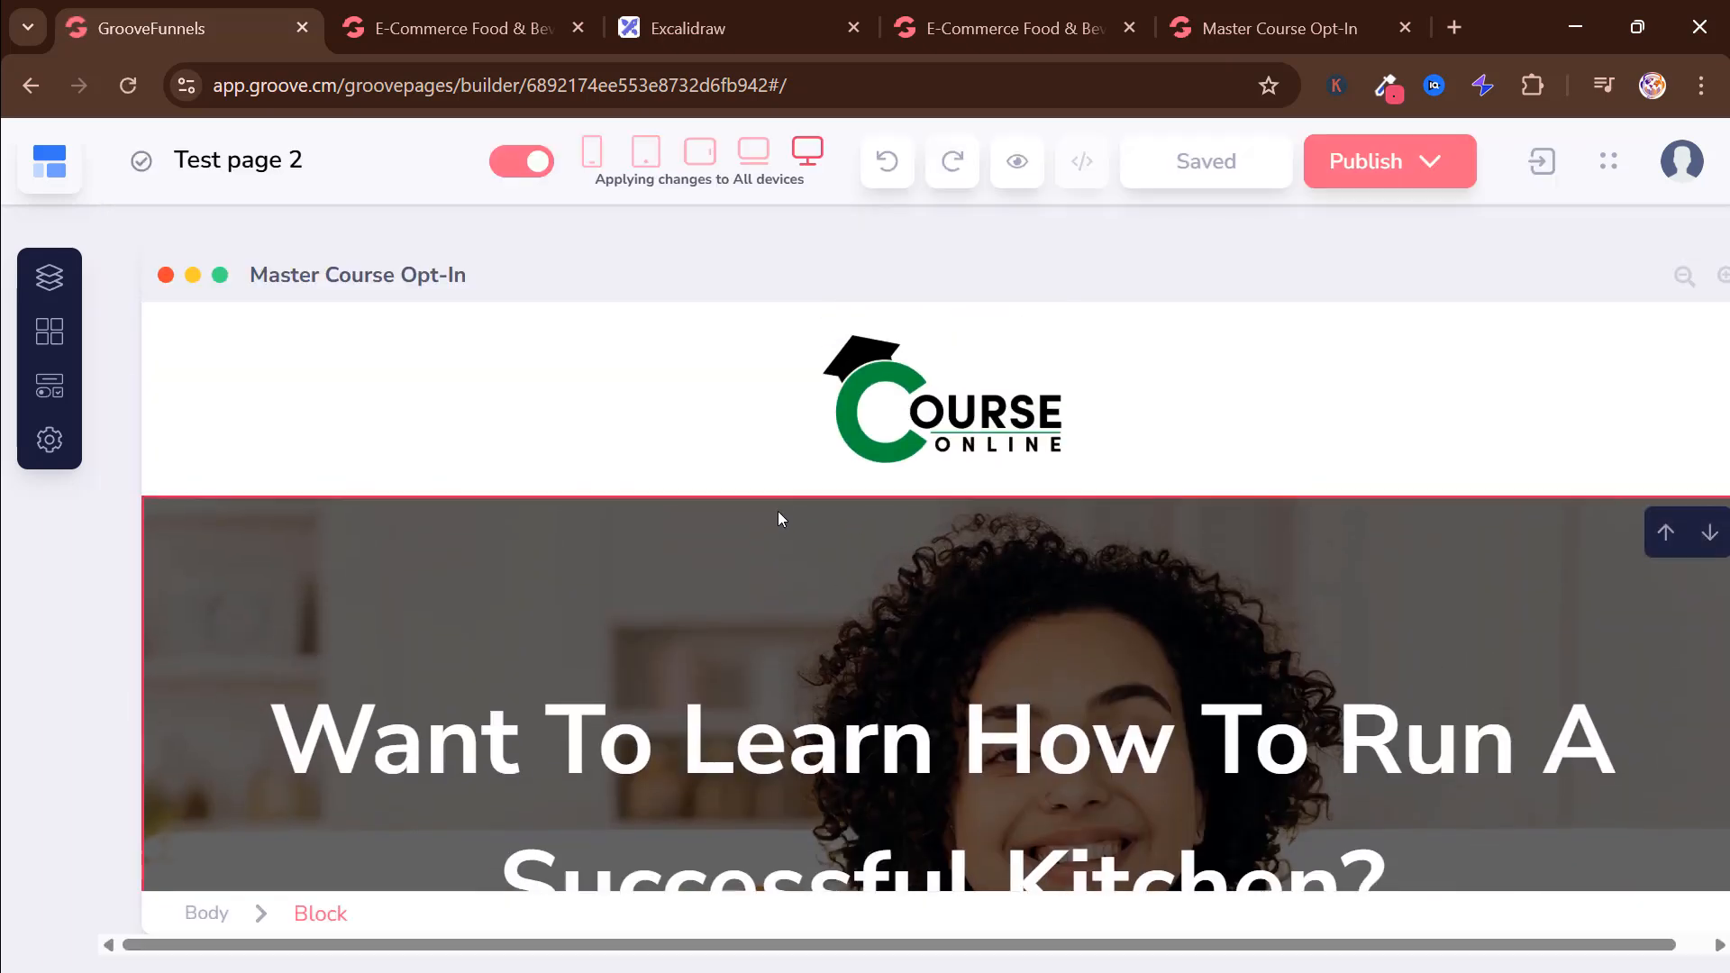
left_click(567, 327)
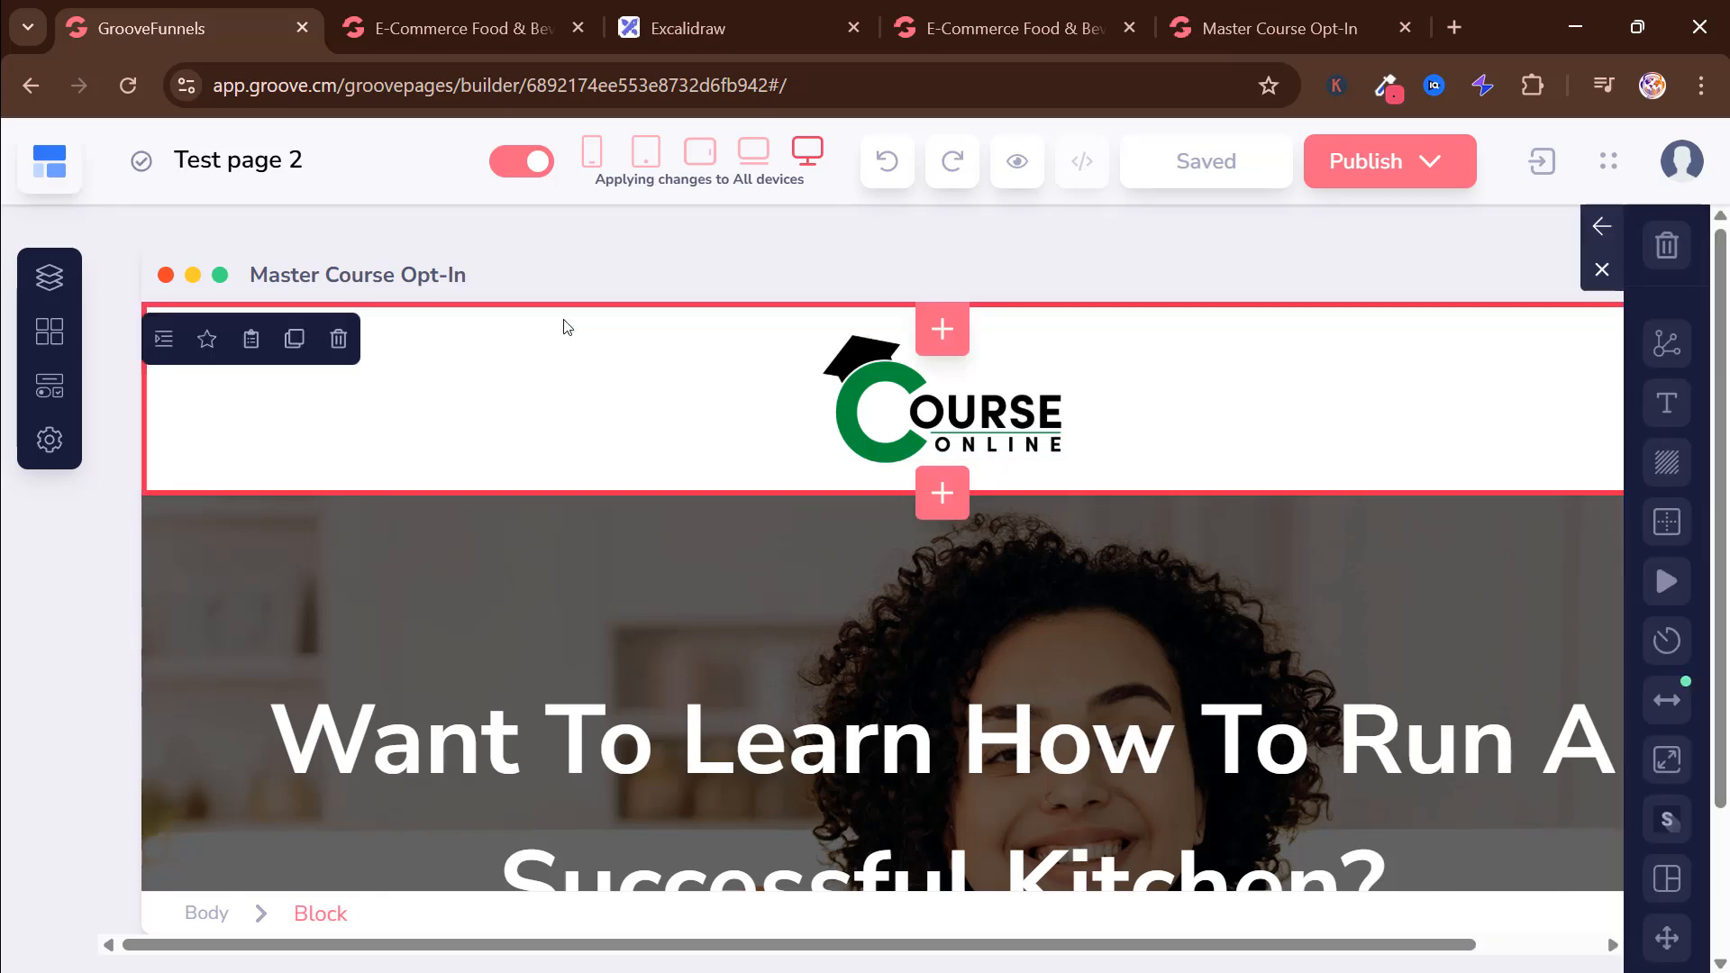
left_click(339, 339)
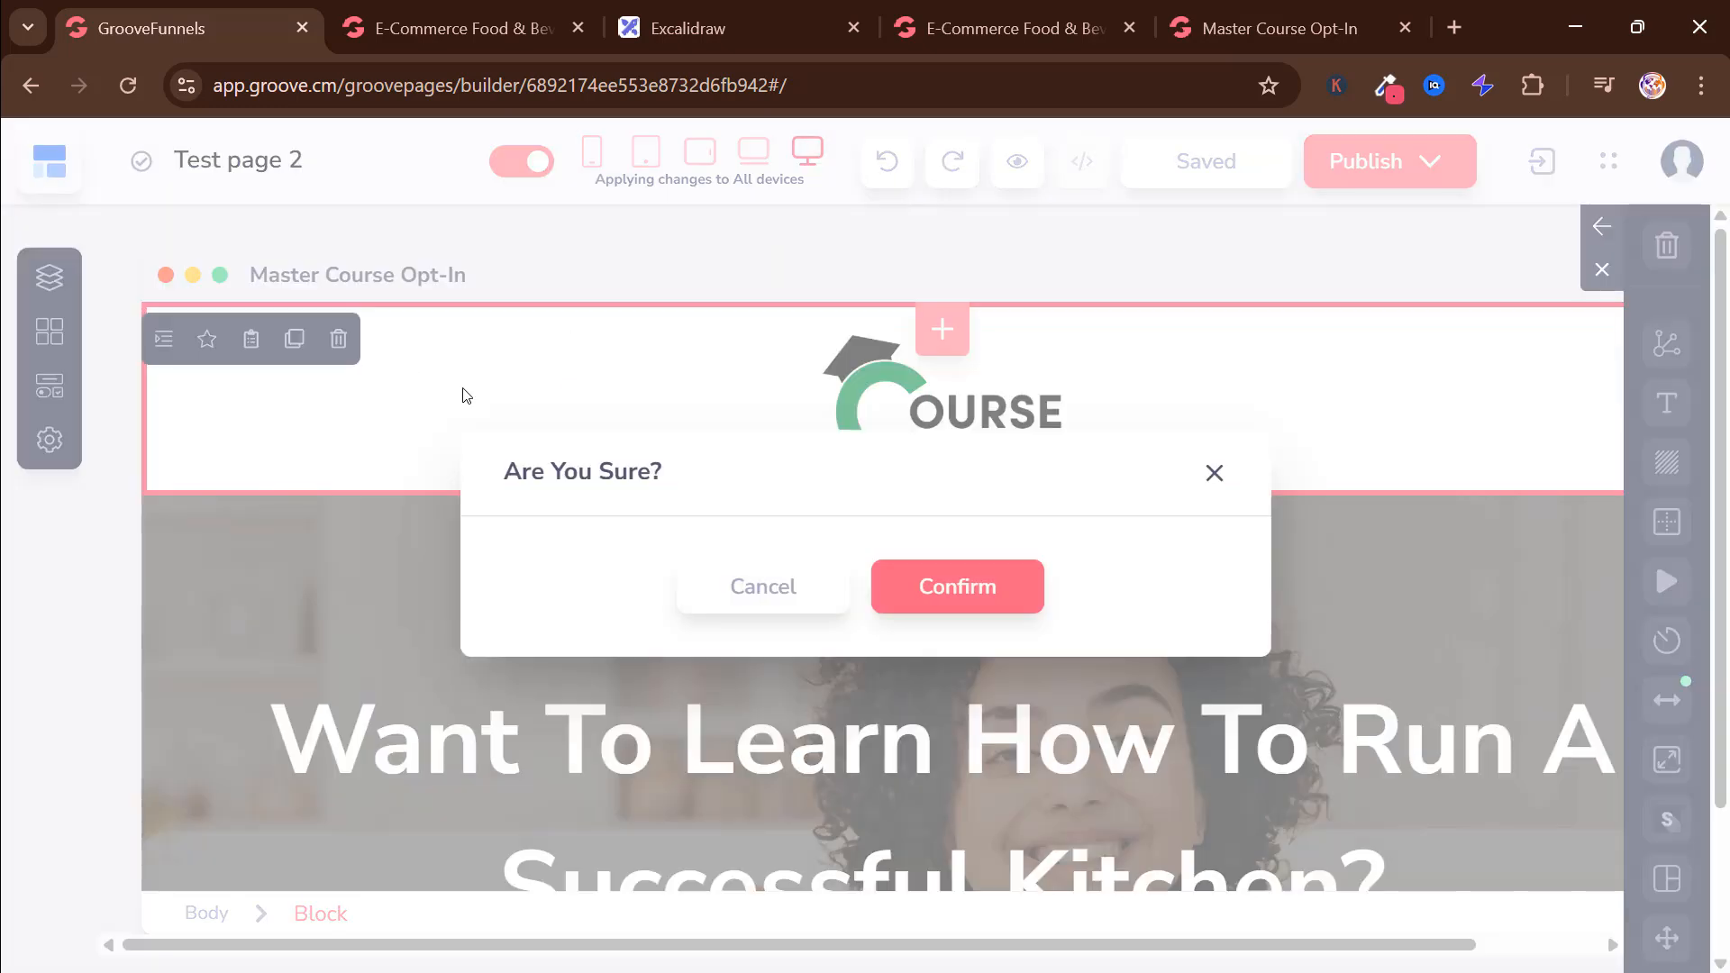
left_click(879, 572)
Step: Review the remaining sections of the Master Course Opt-In page from the hero section down to the testimonial
scroll(870, 540, "down", 10)
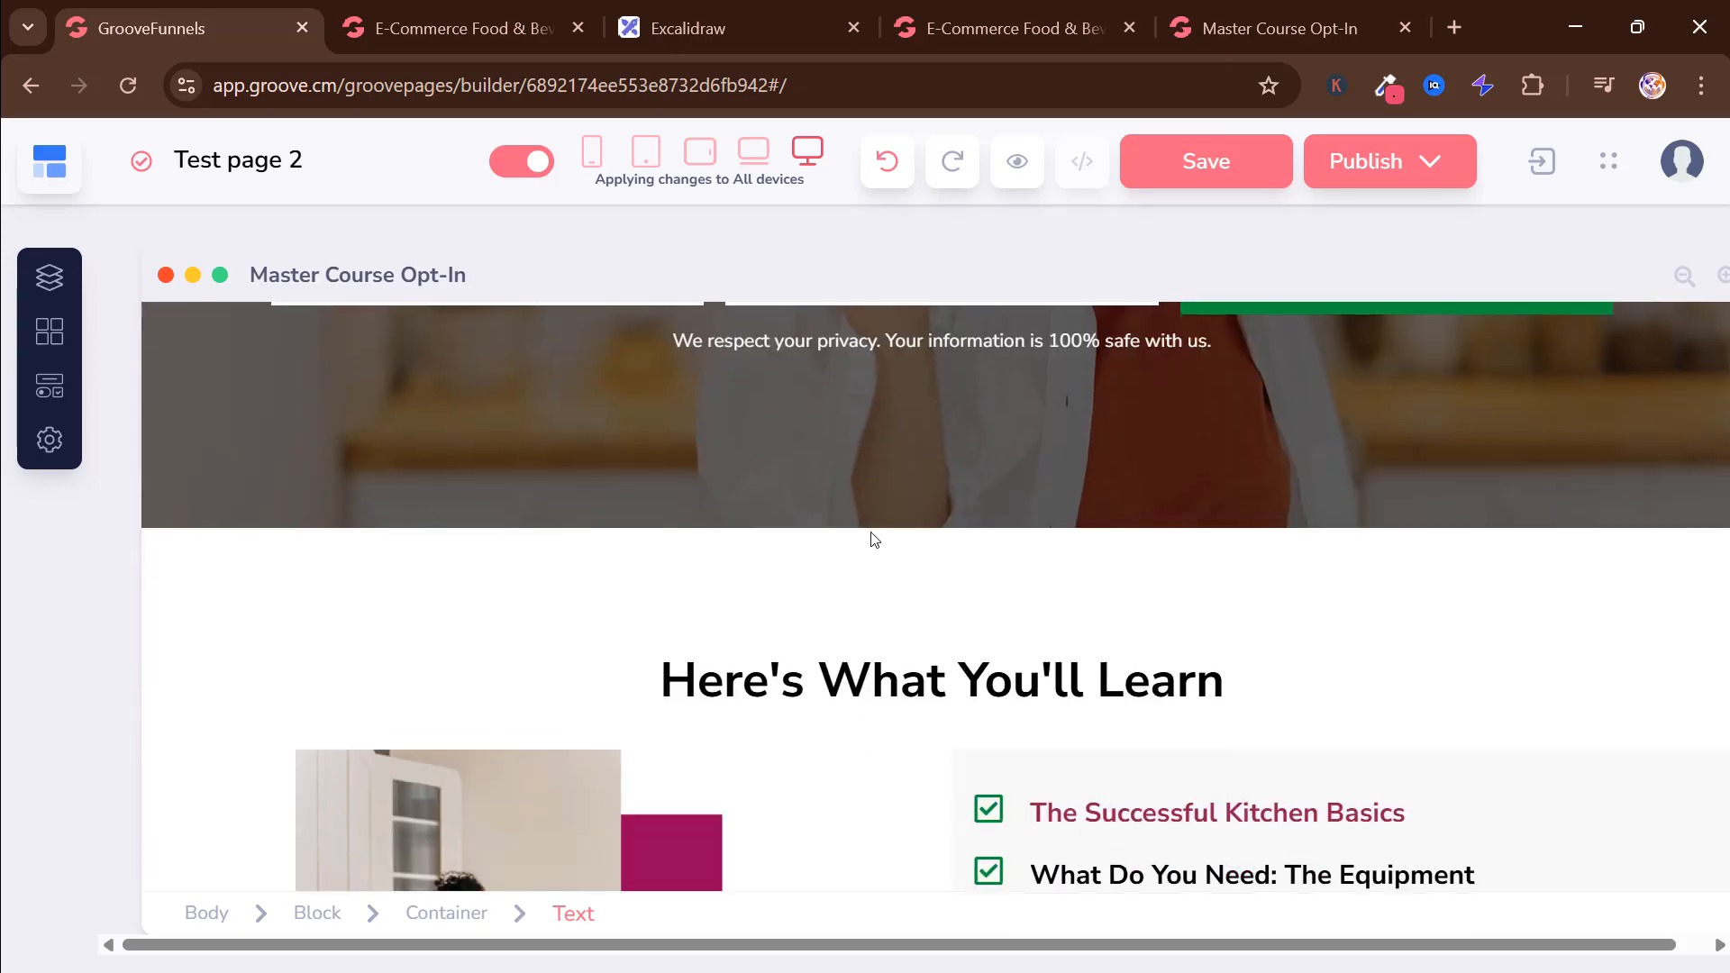
scroll(870, 539, "down", 15)
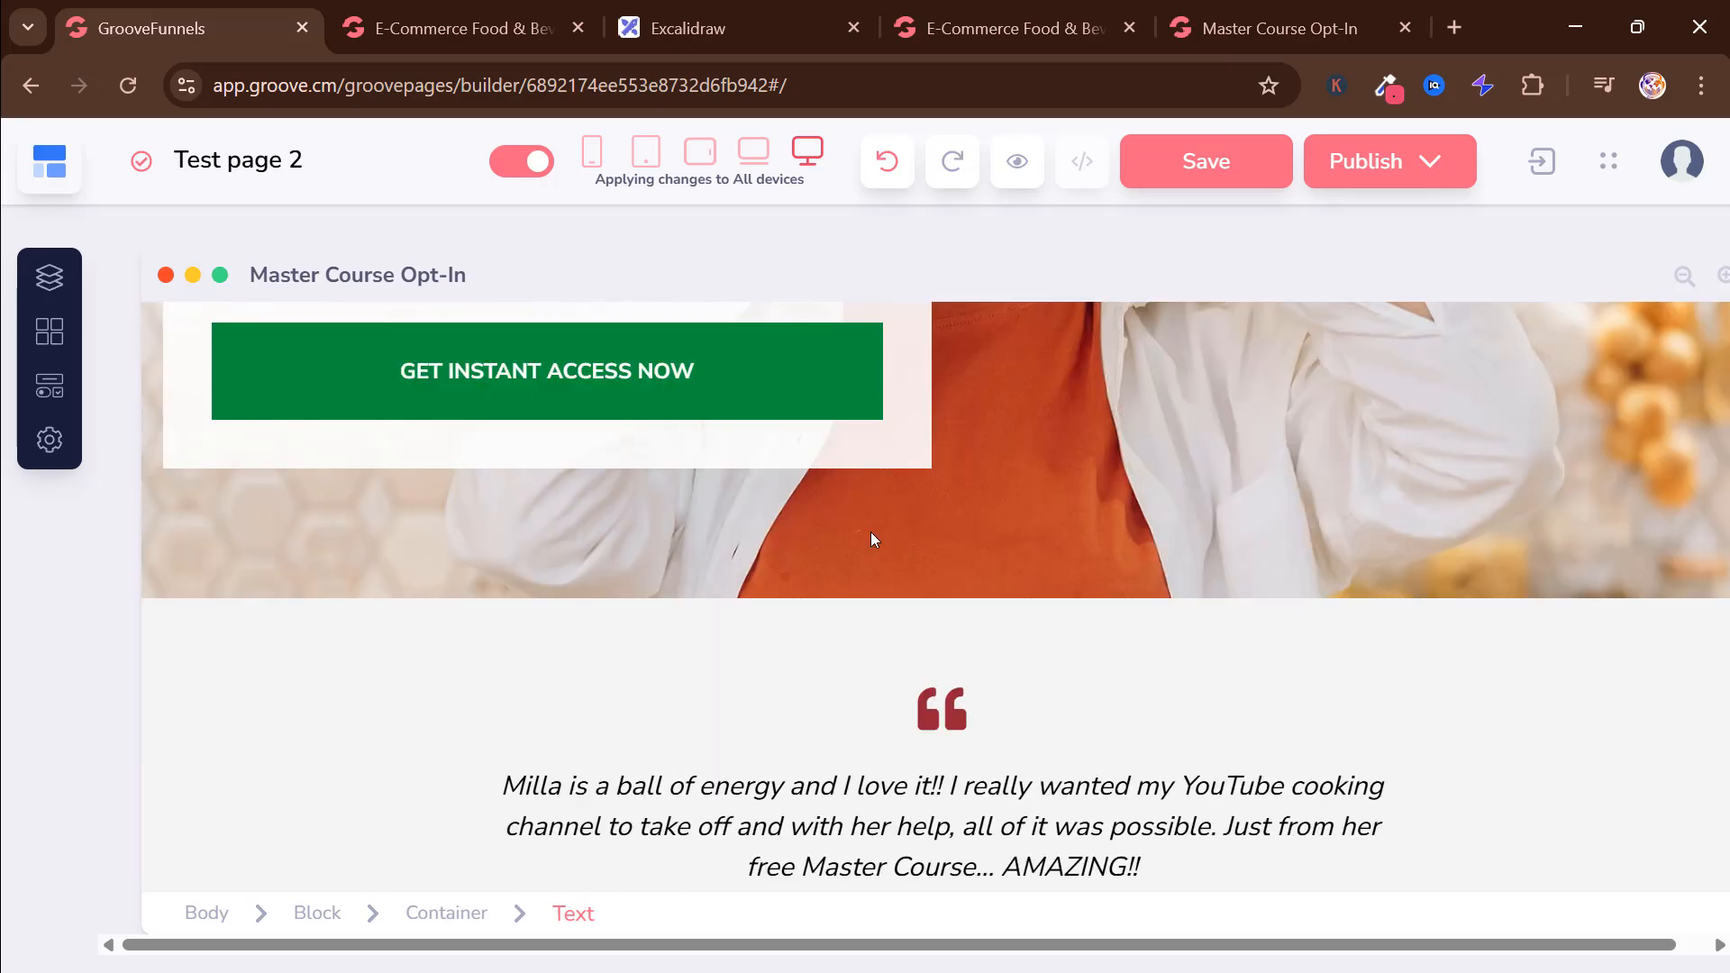
scroll(870, 531, "down", 5)
scroll(871, 532, "up", 20)
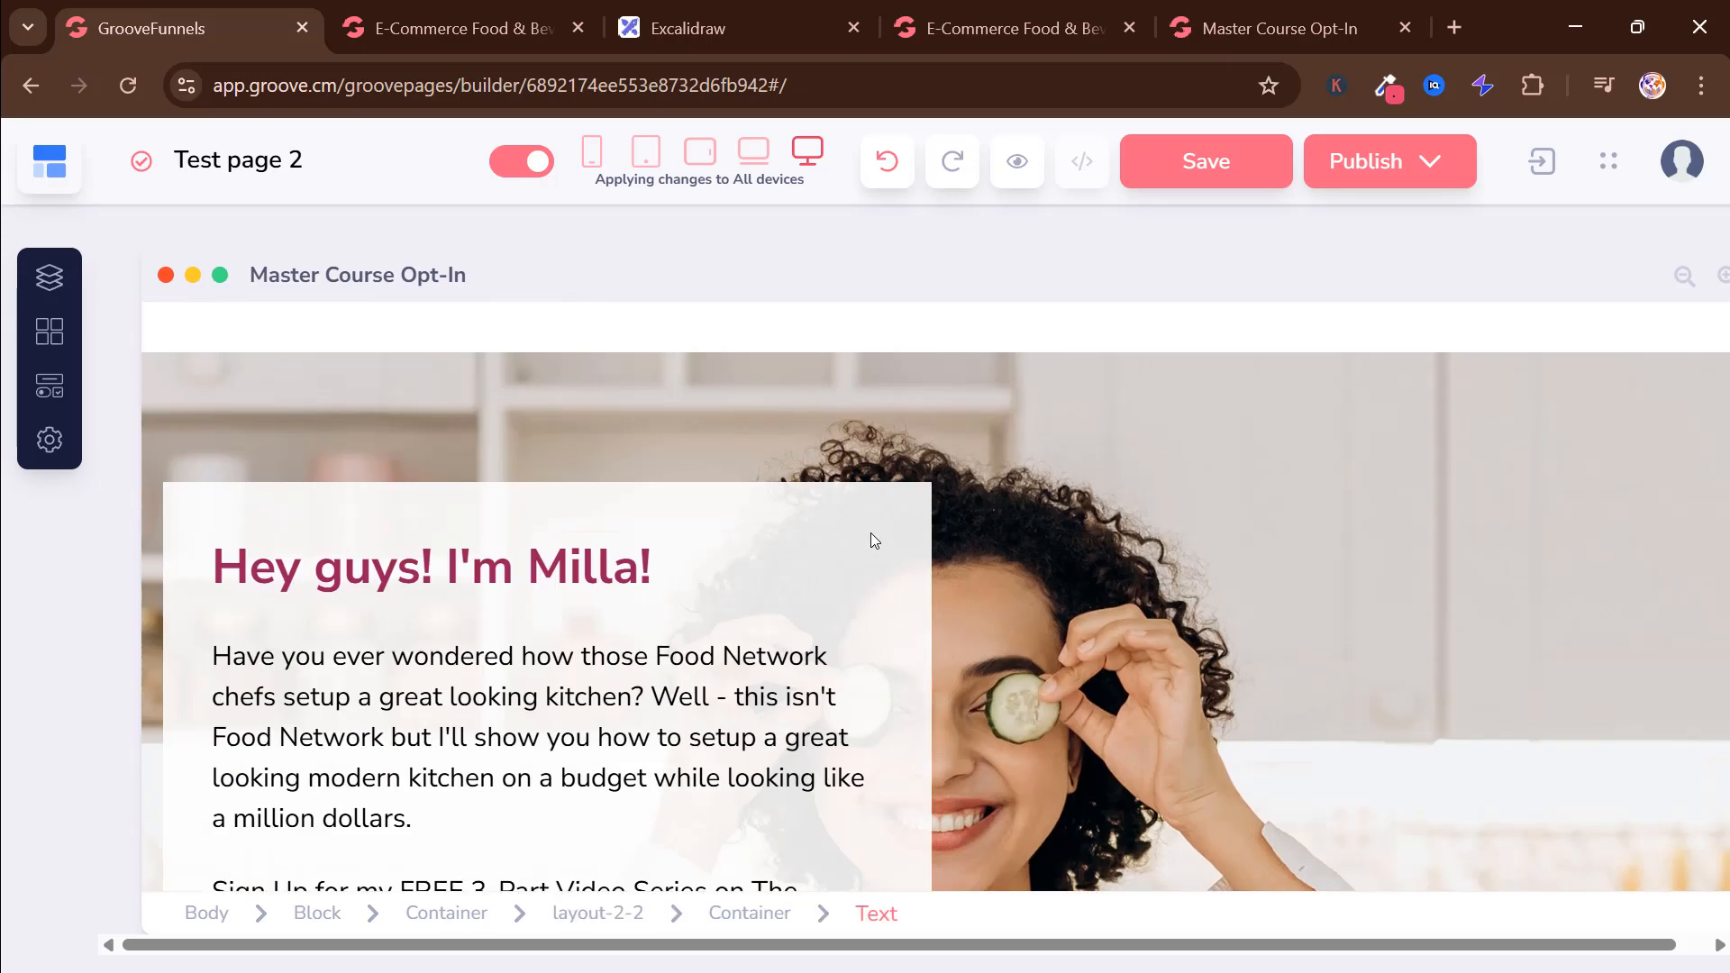
scroll(872, 533, "up", 10)
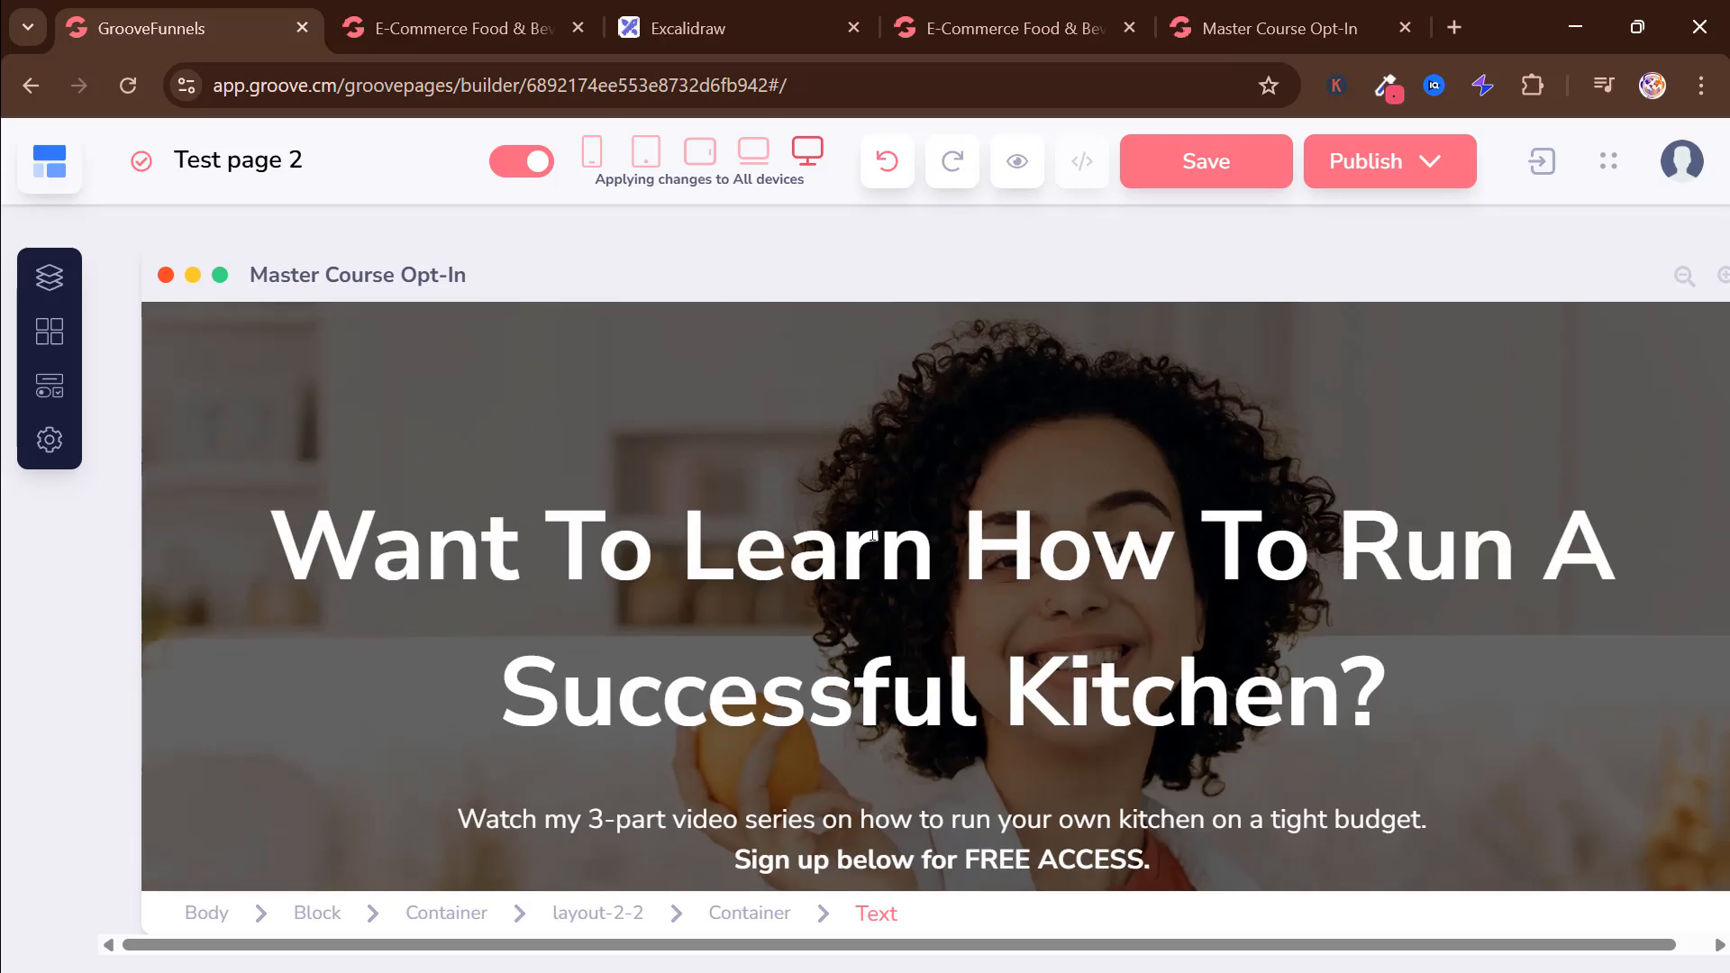
scroll(872, 535, "down", 10)
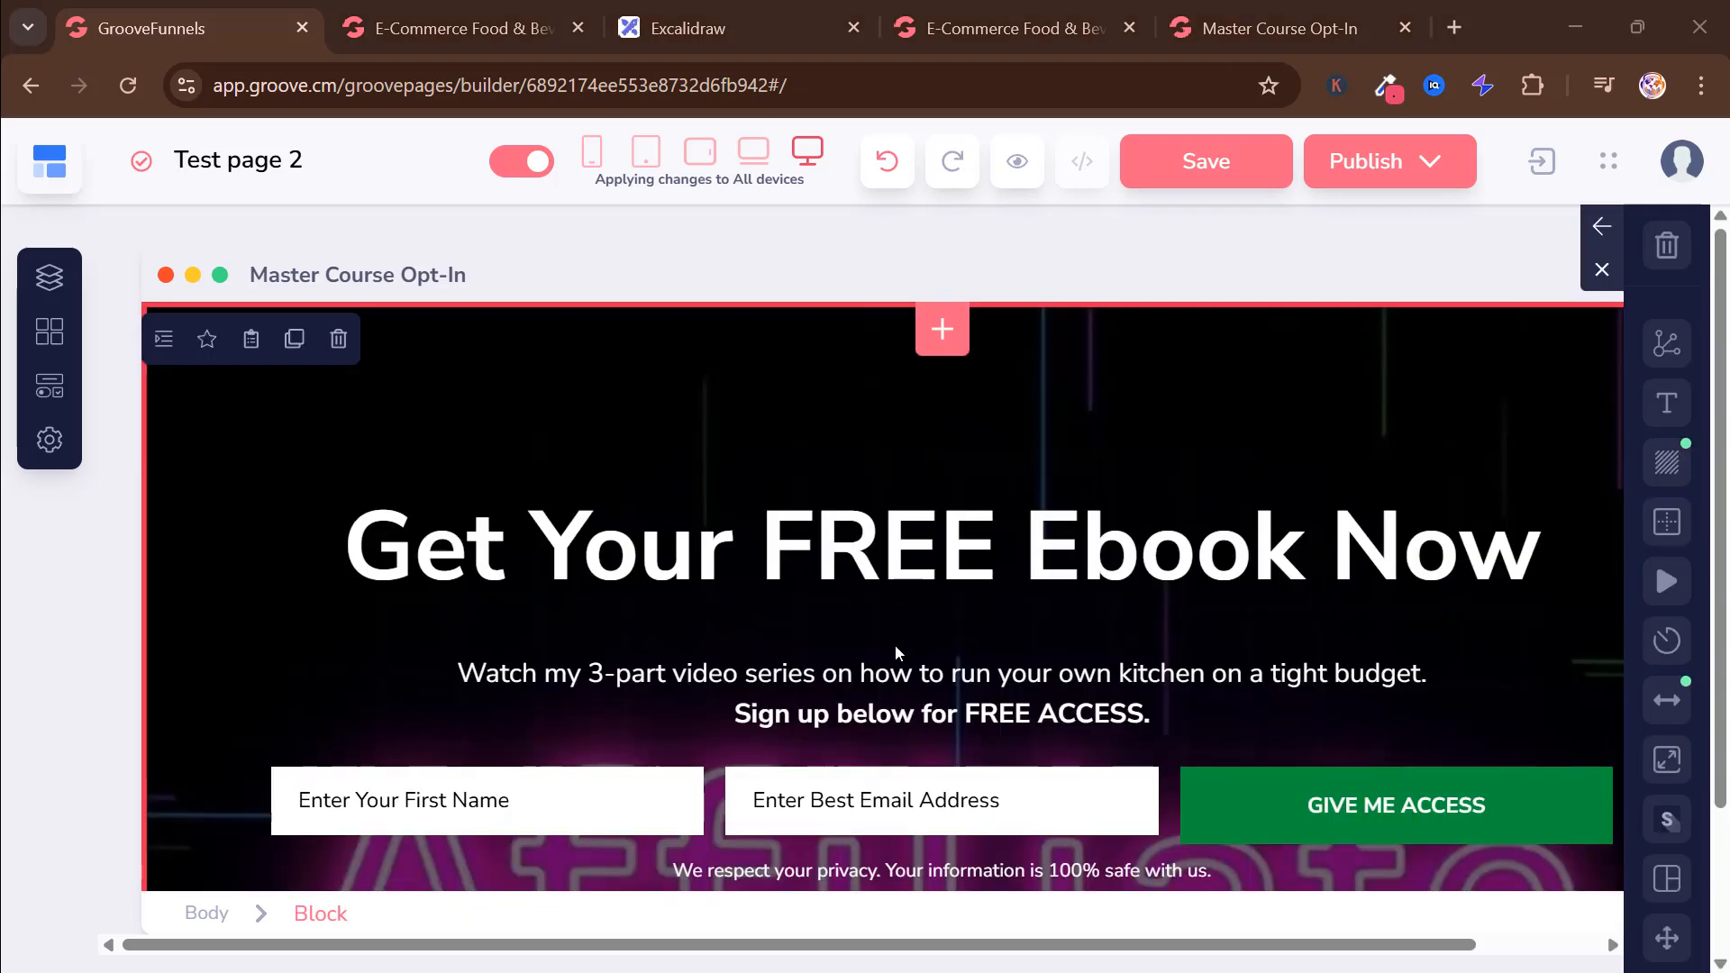
Step: Delete the "Watch my 3-part video series" text line beneath the hero heading
left_click(923, 672)
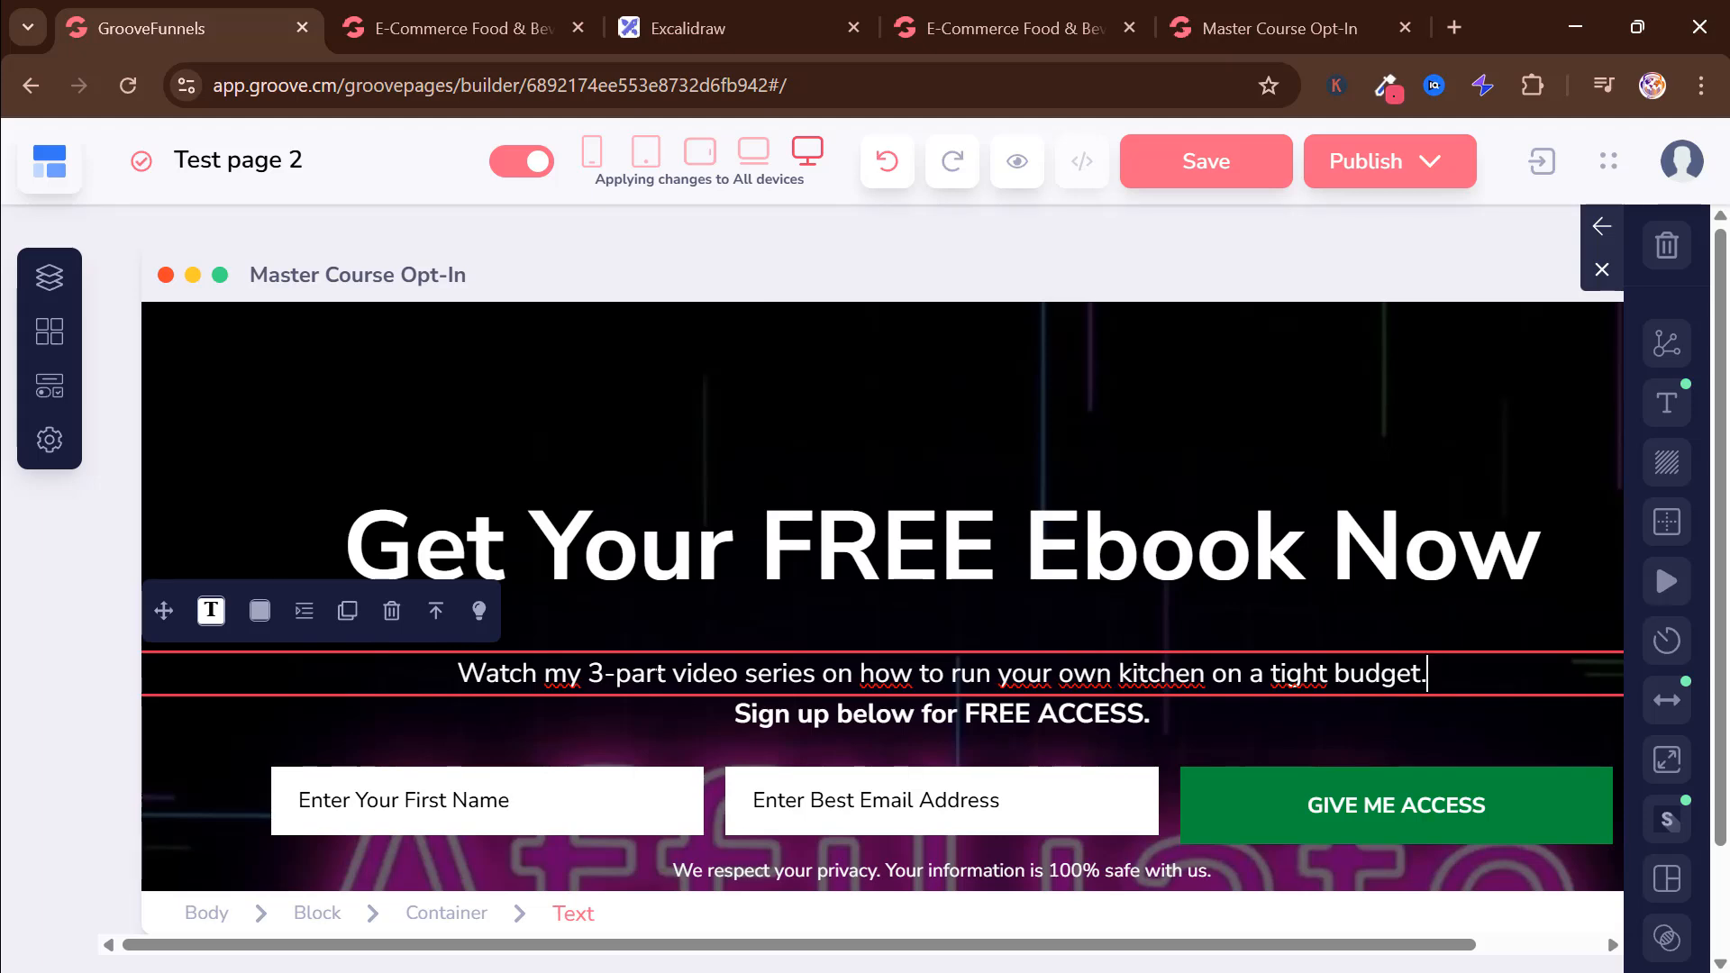
left_click(393, 612)
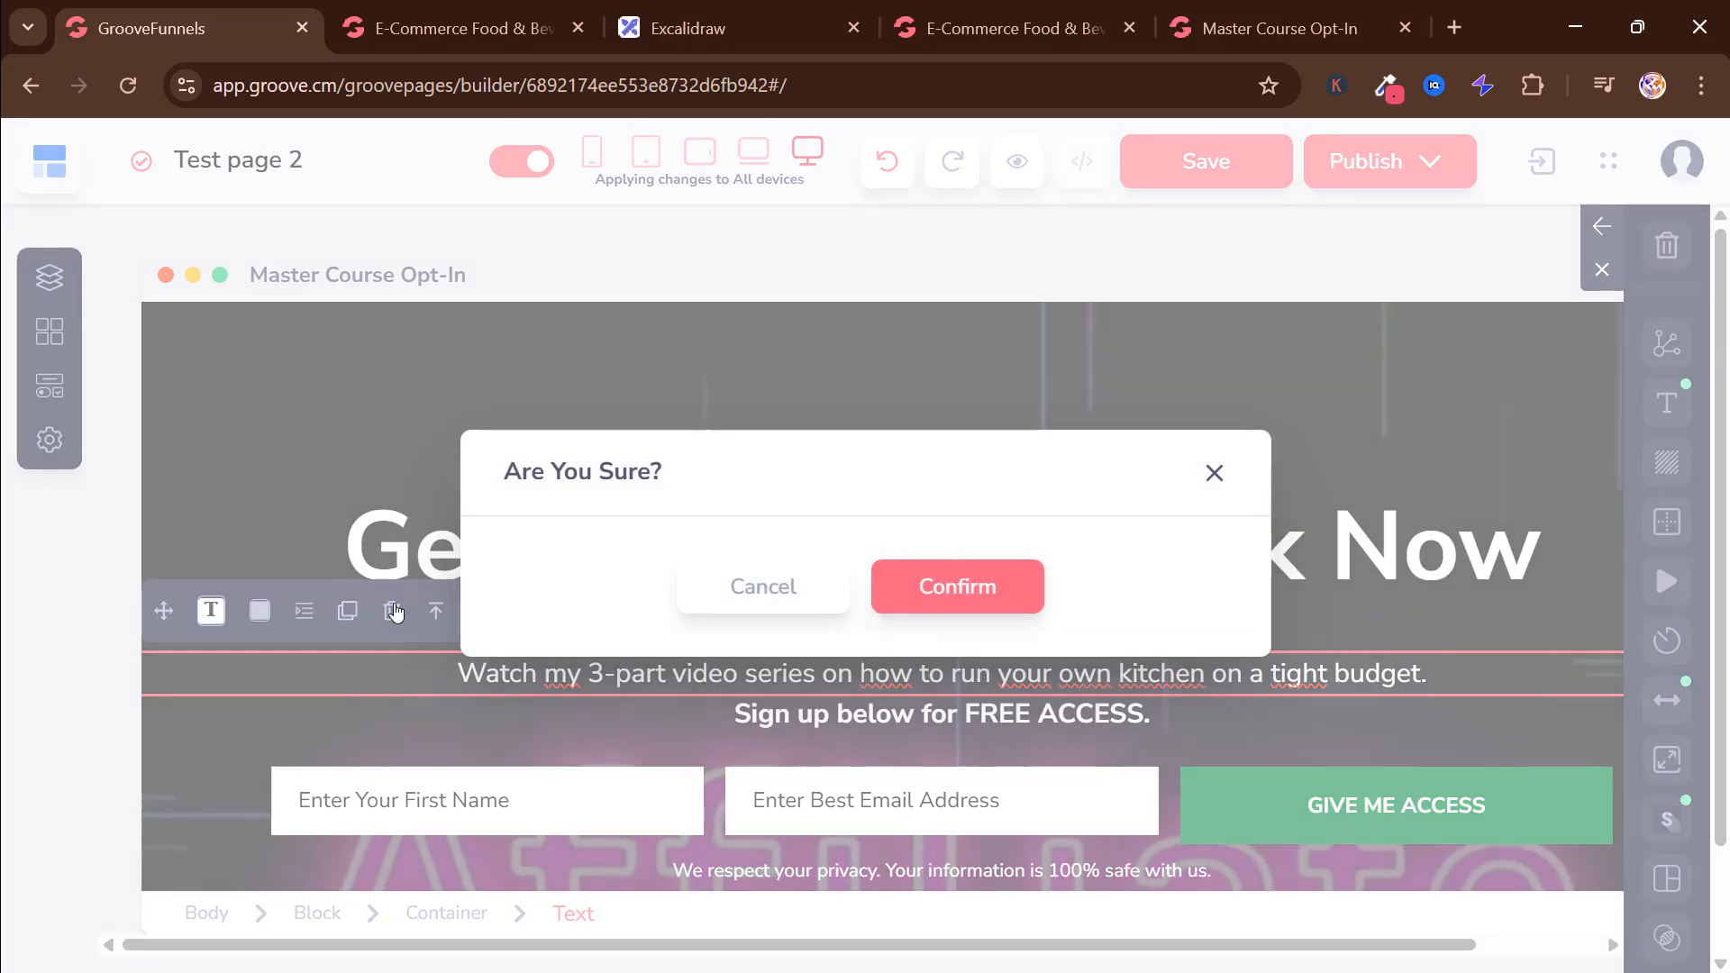
left_click(928, 587)
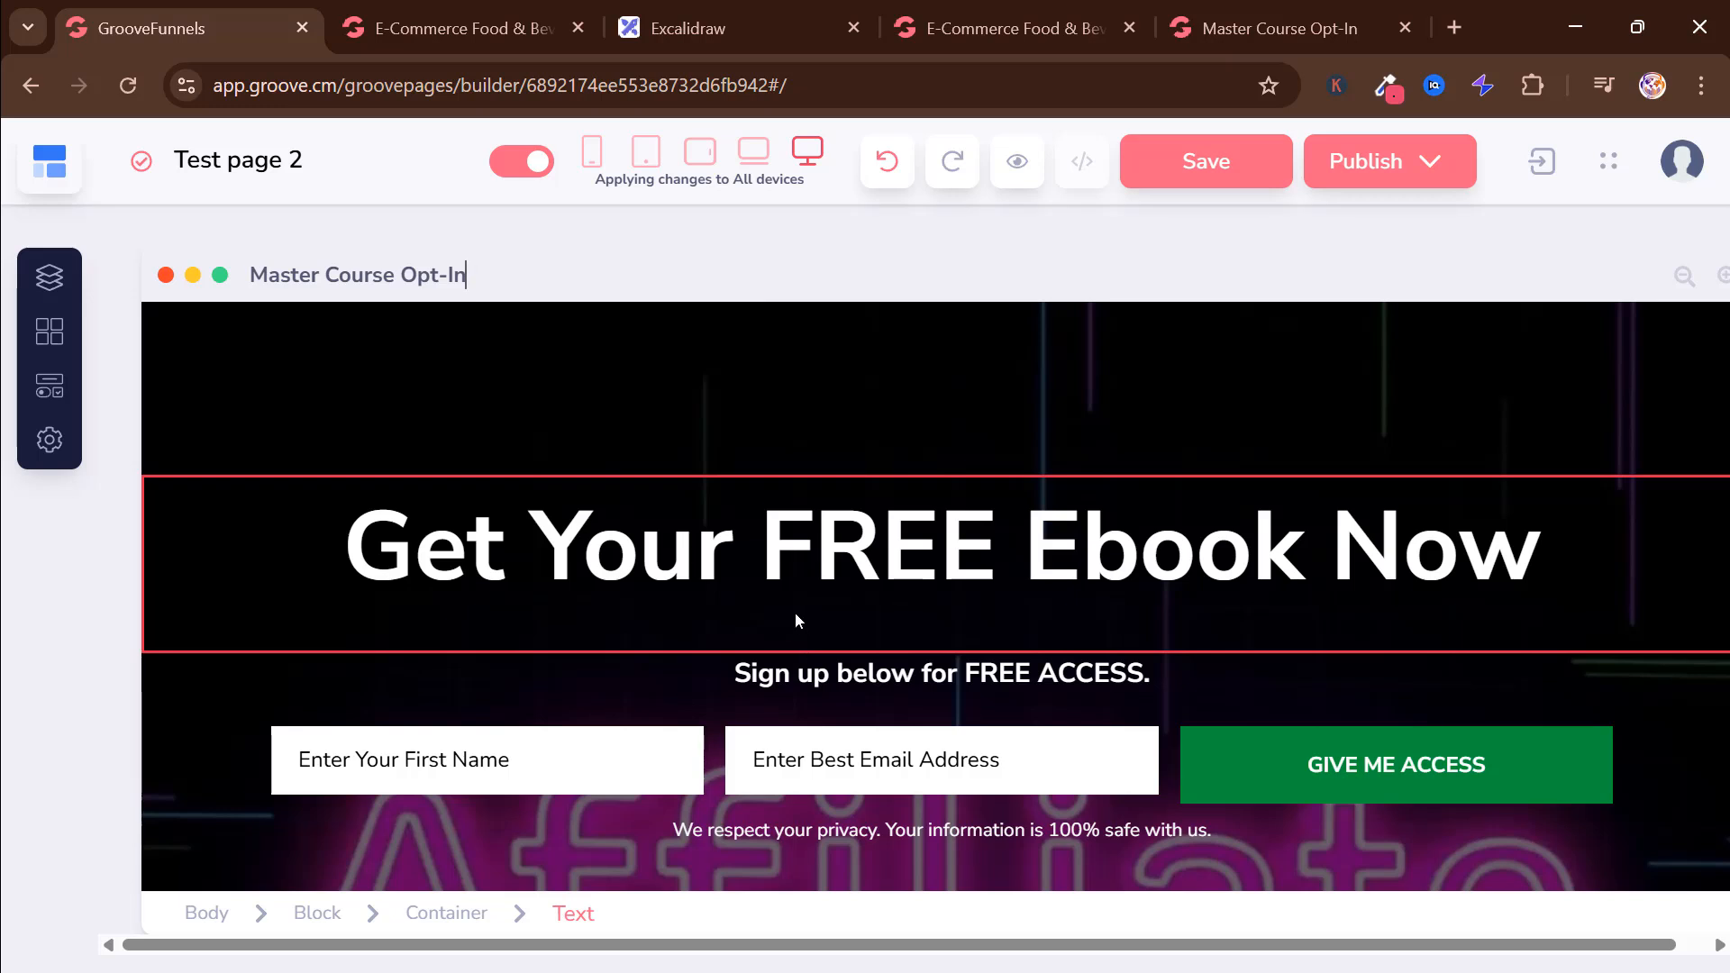
left_click(830, 553)
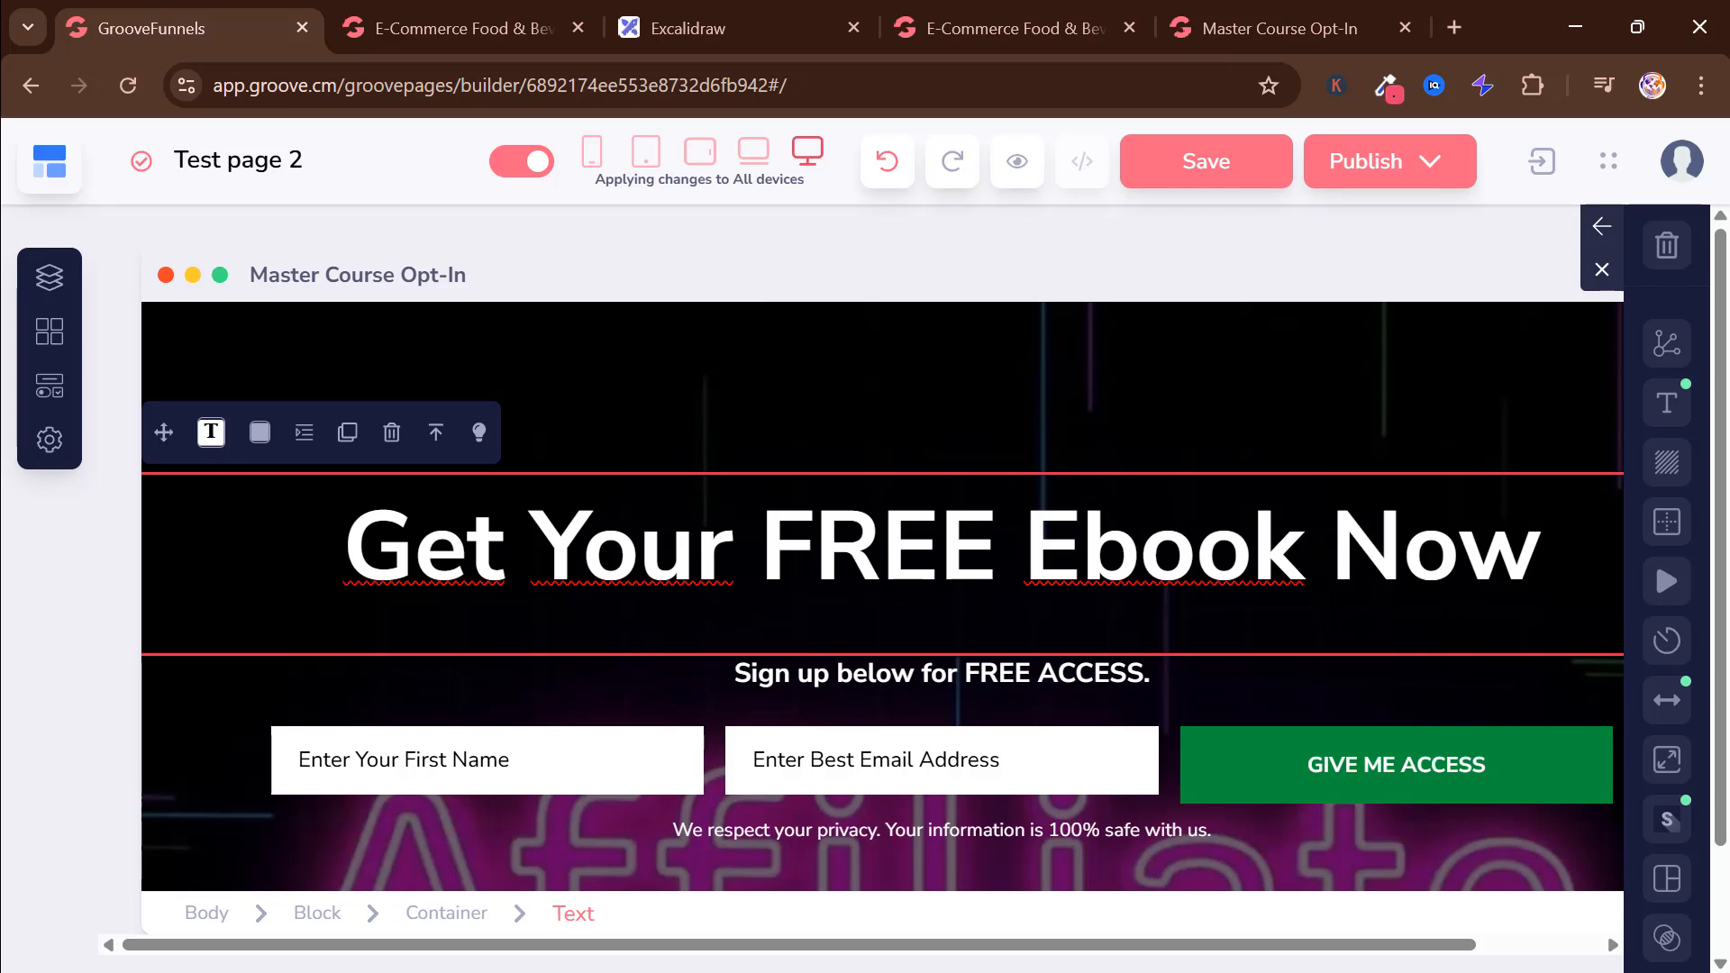
left_click(348, 541)
left_click(543, 512)
left_click(767, 541)
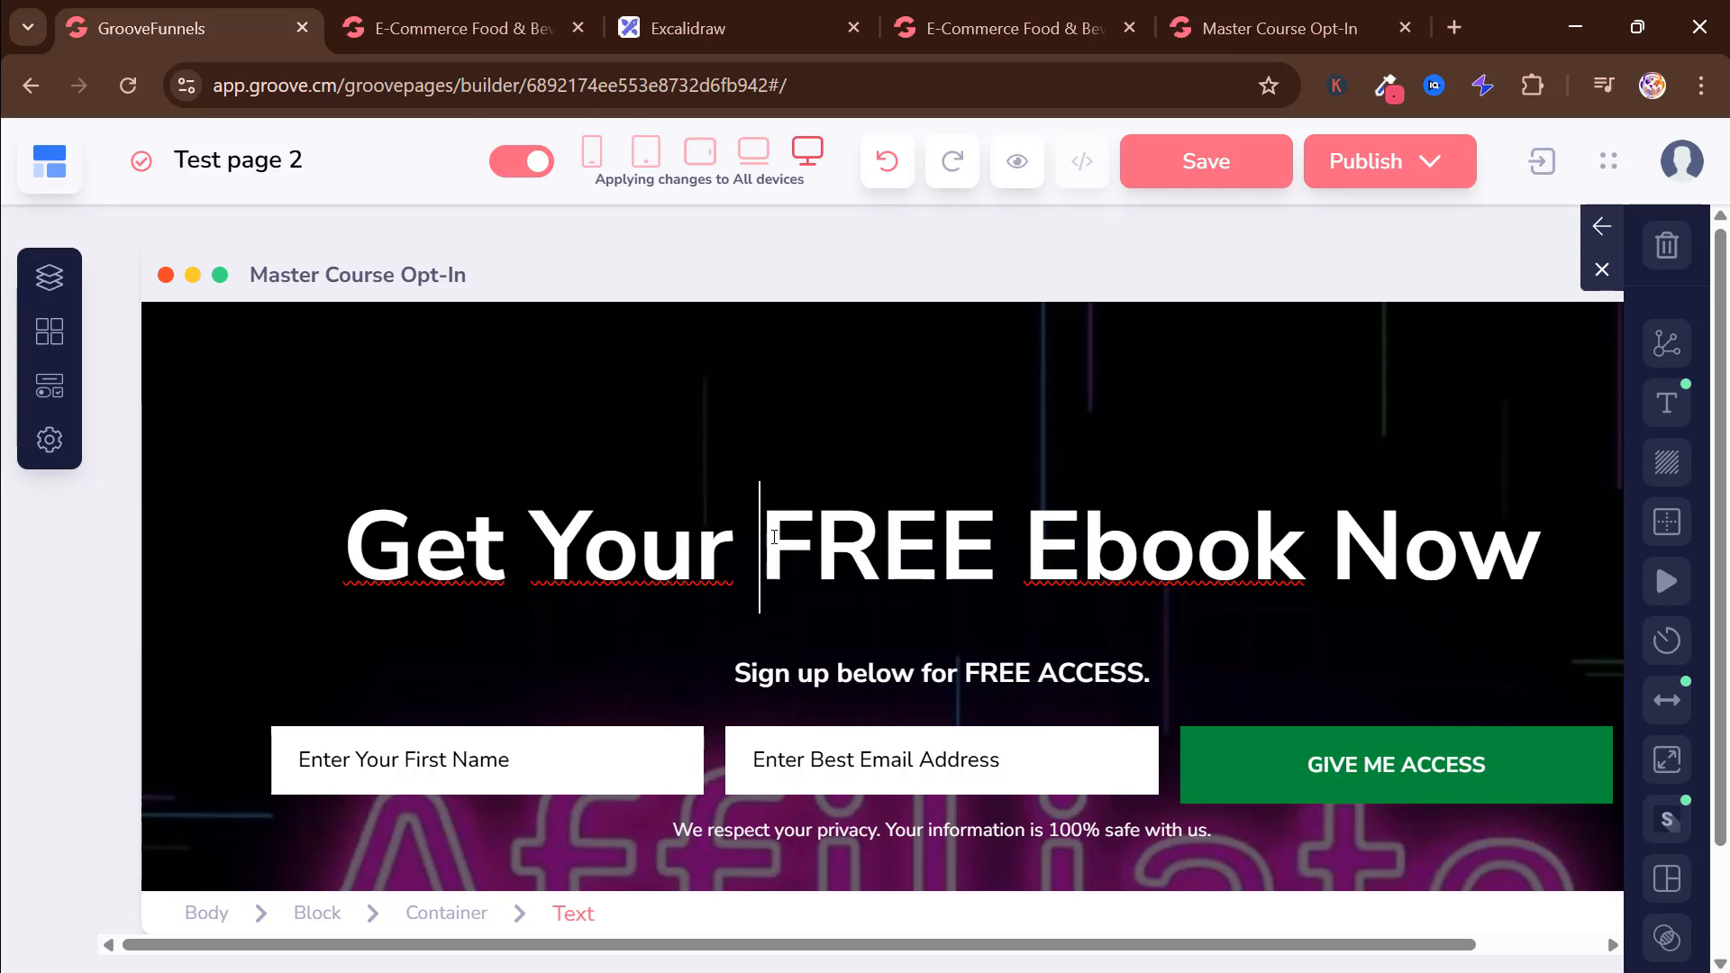
double_click(815, 541)
left_click(815, 540)
left_click(640, 541)
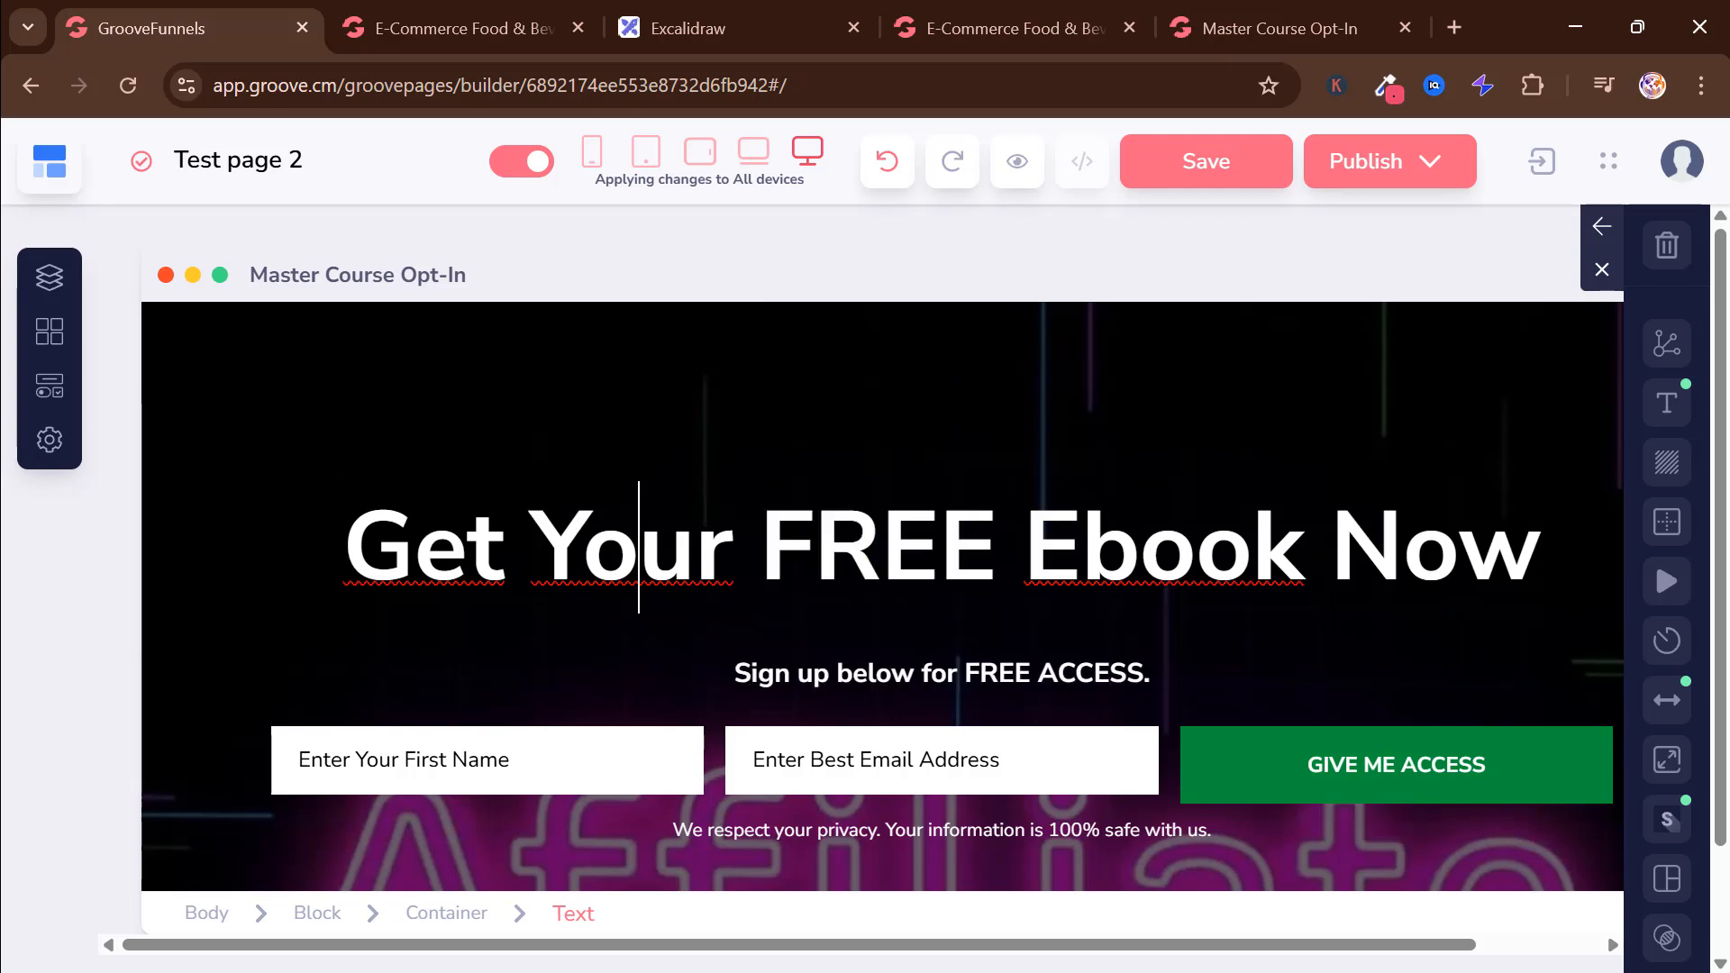
left_click(734, 545)
left_click(1023, 546)
left_click(1030, 673)
Step: Set the bottom margin of the "Get Your FREE Ebook Now" heading to 0
left_click(939, 549)
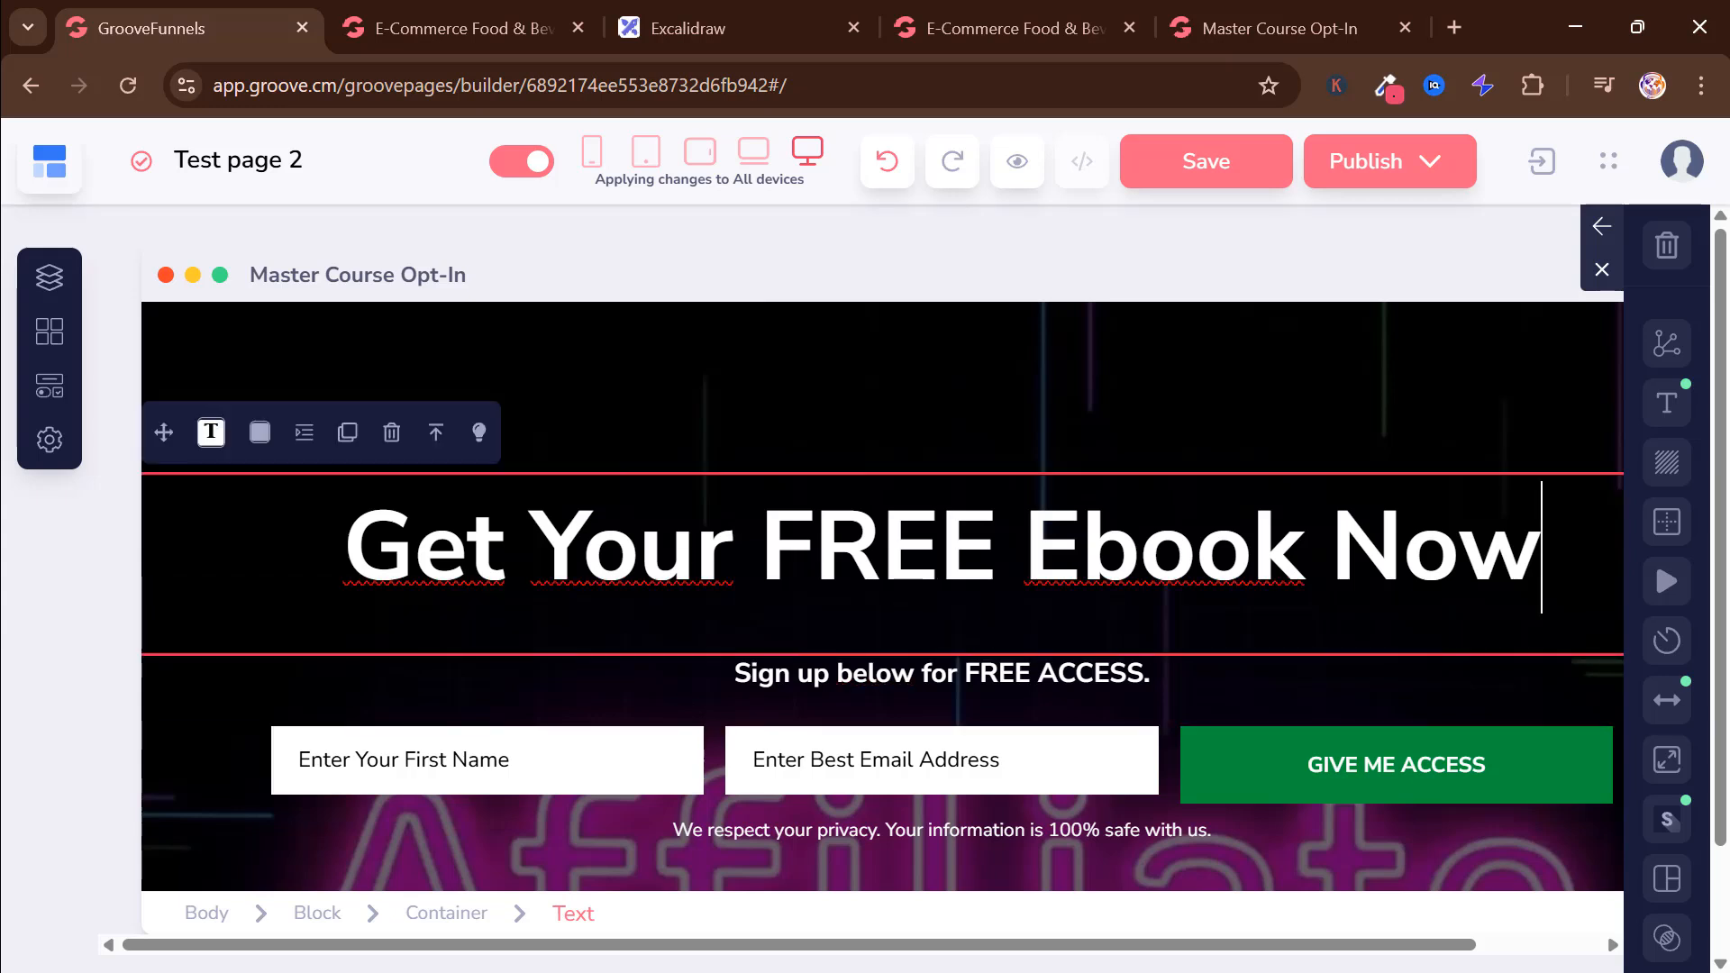
left_click(302, 434)
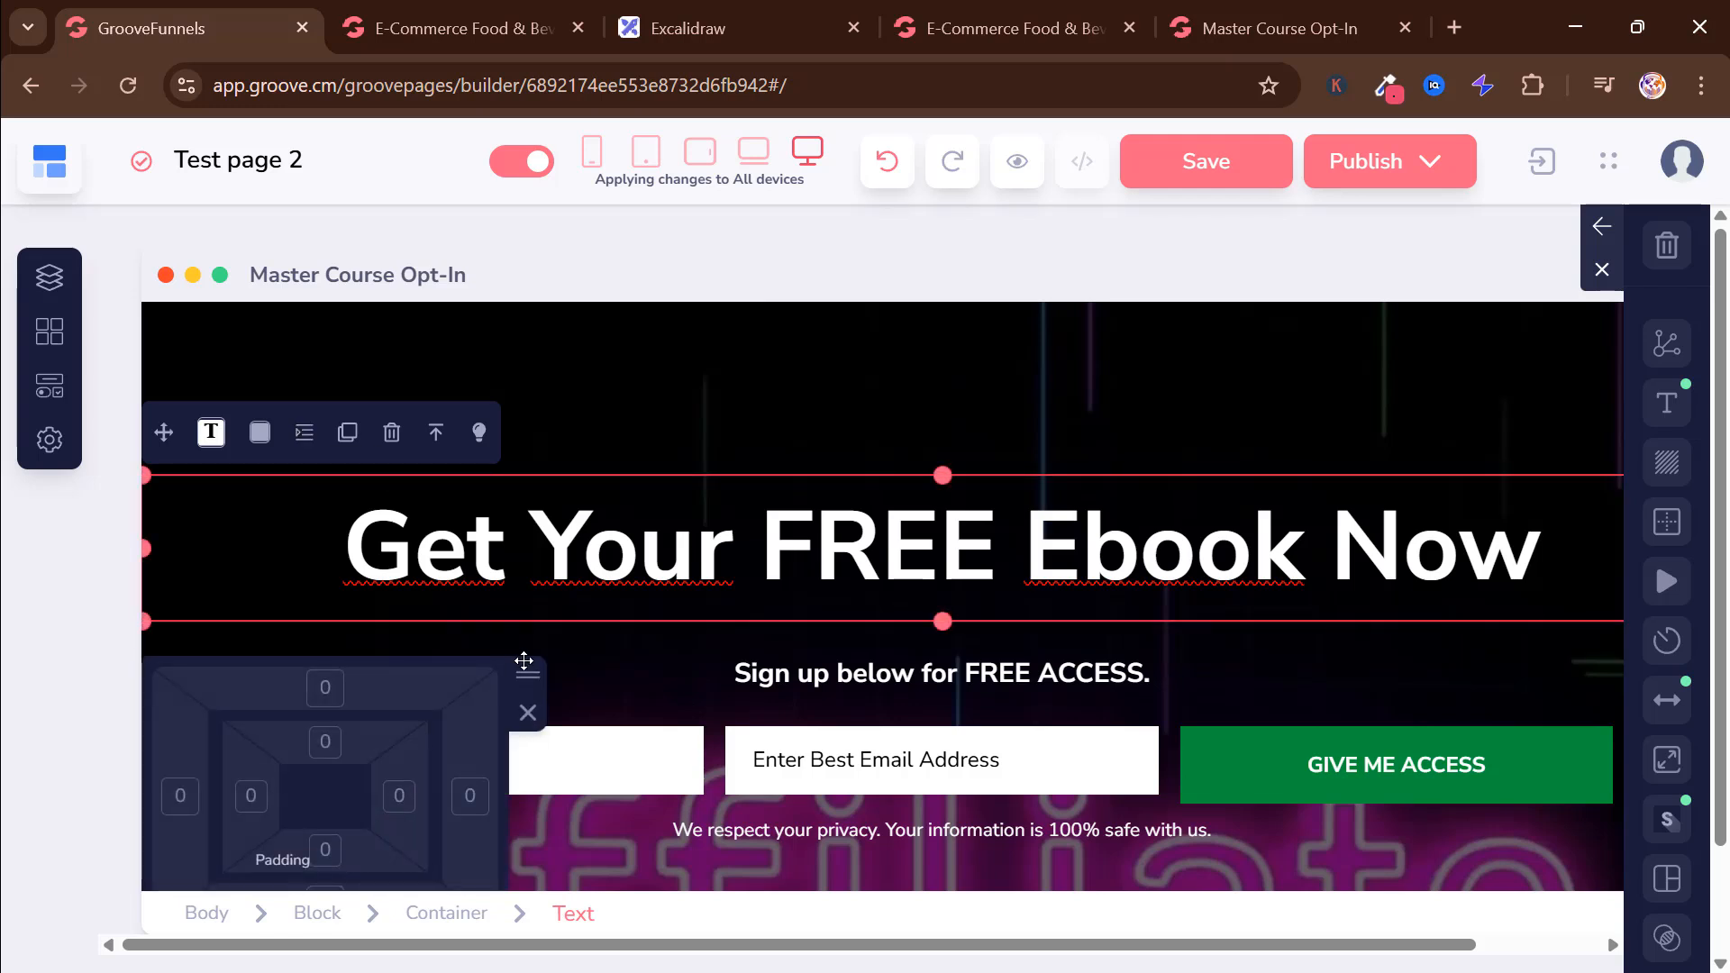
left_click_drag(528, 676, 527, 678)
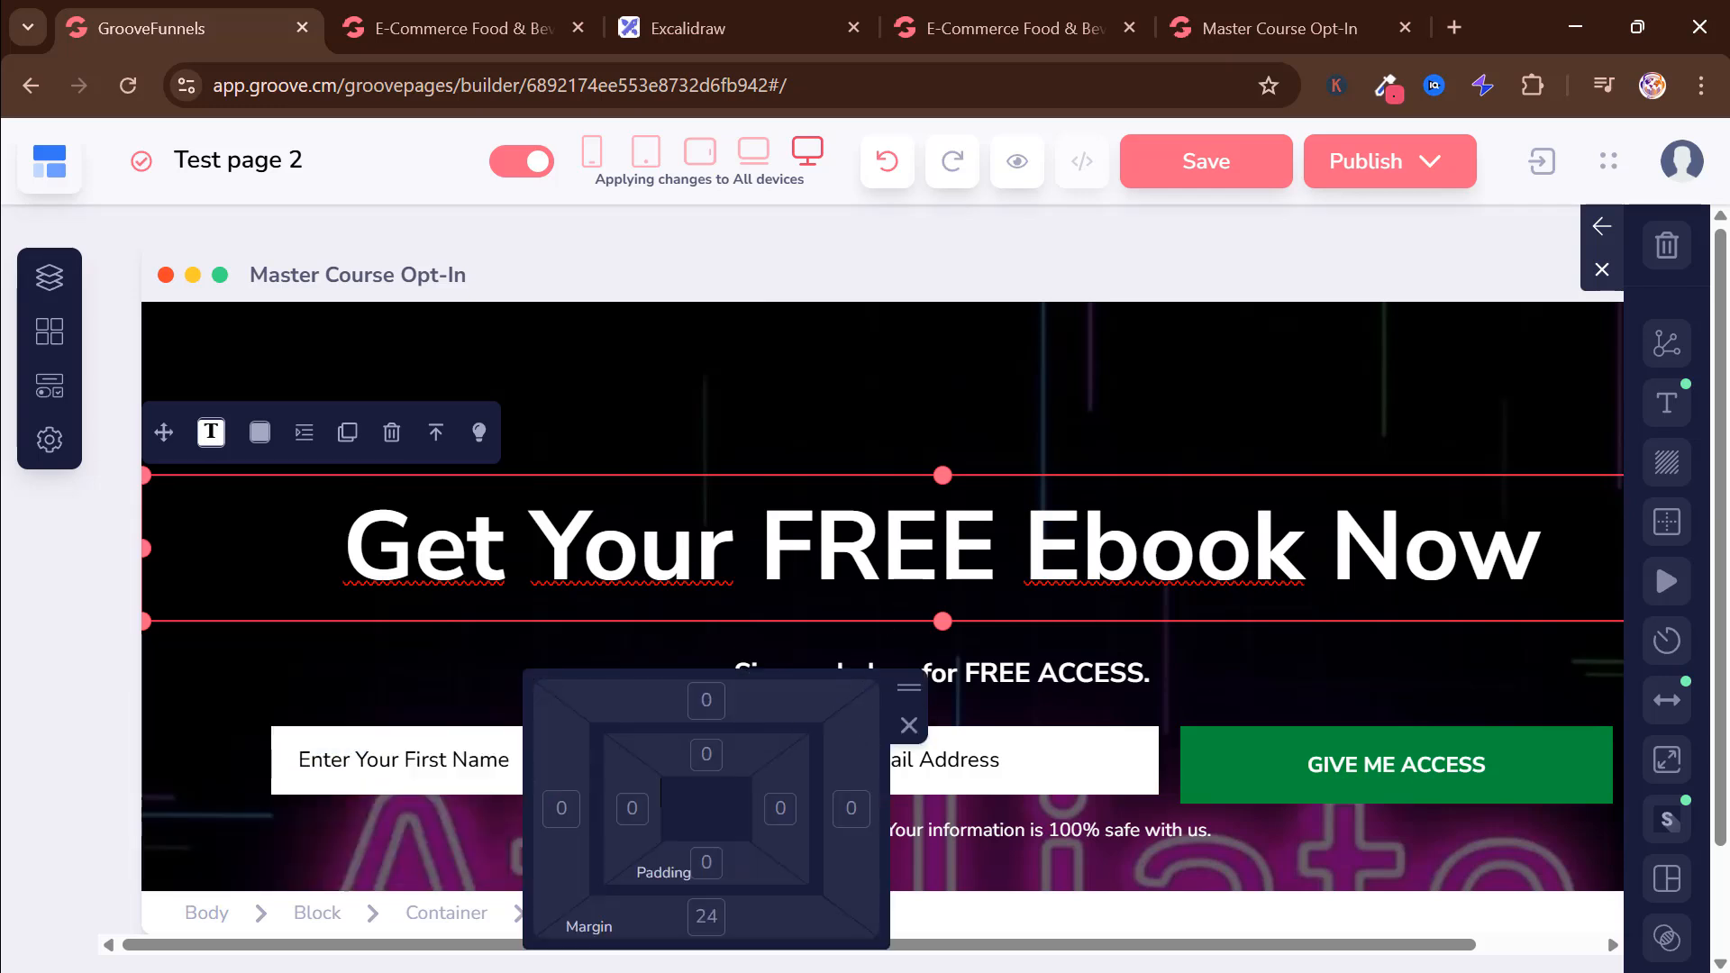
left_click_drag(908, 690, 1195, 432)
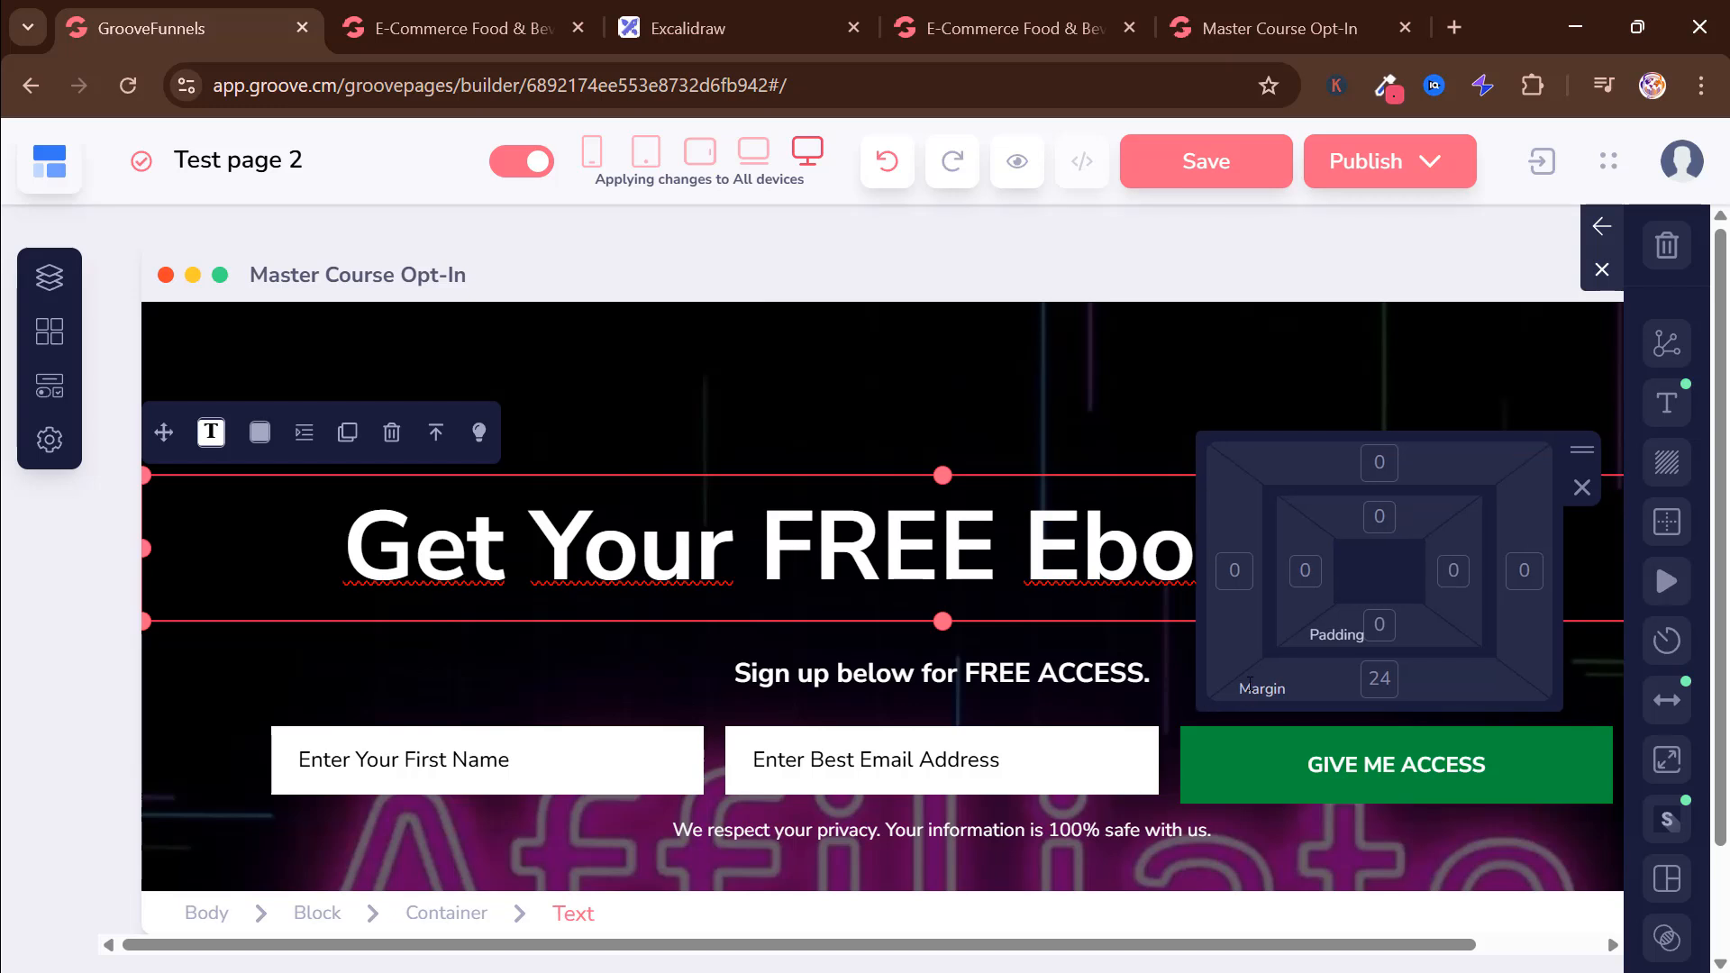
left_click(1379, 680)
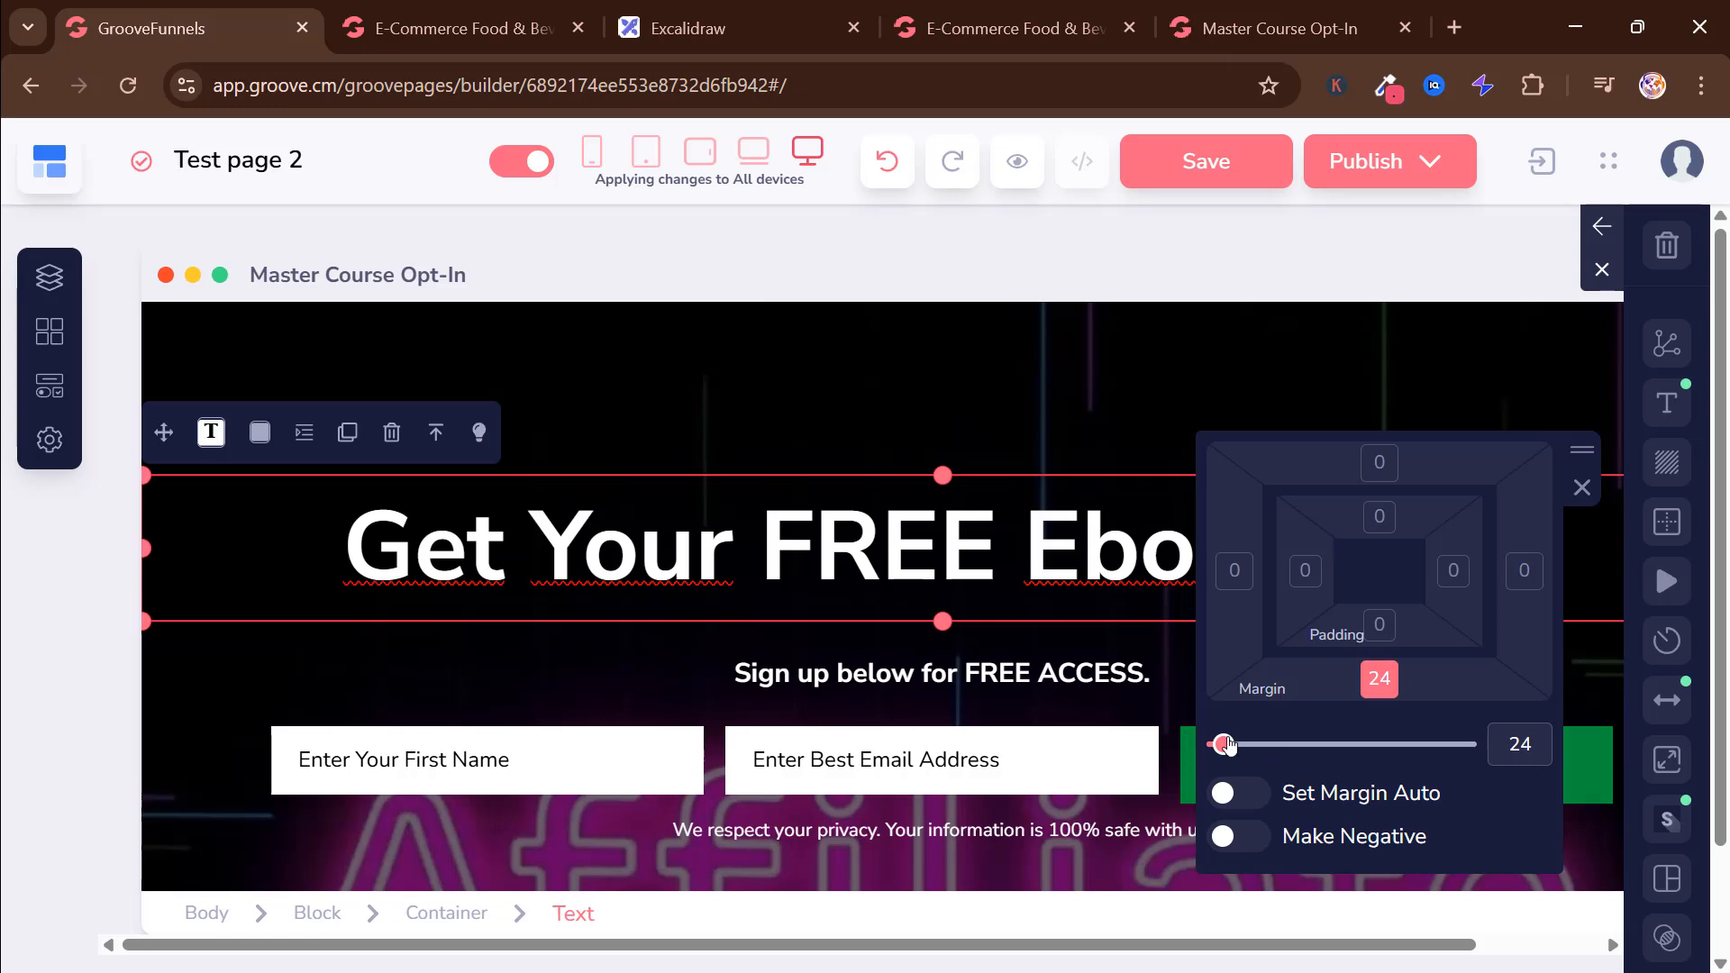
left_click_drag(1227, 744, 1208, 745)
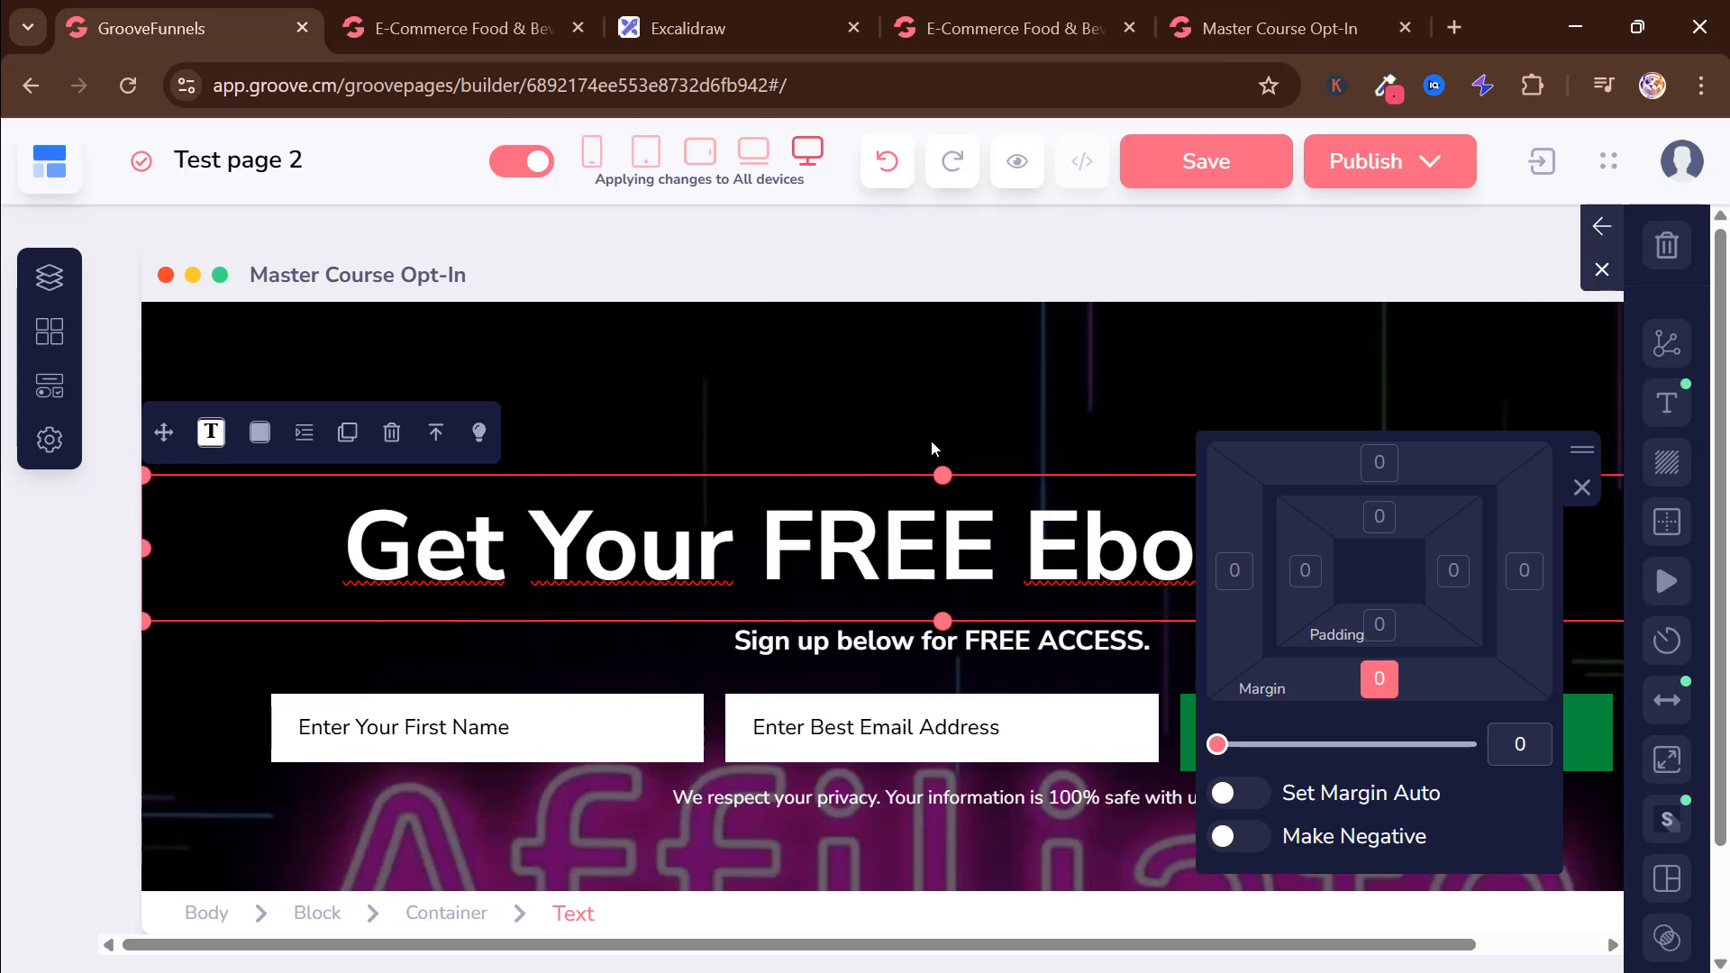
left_click(951, 429)
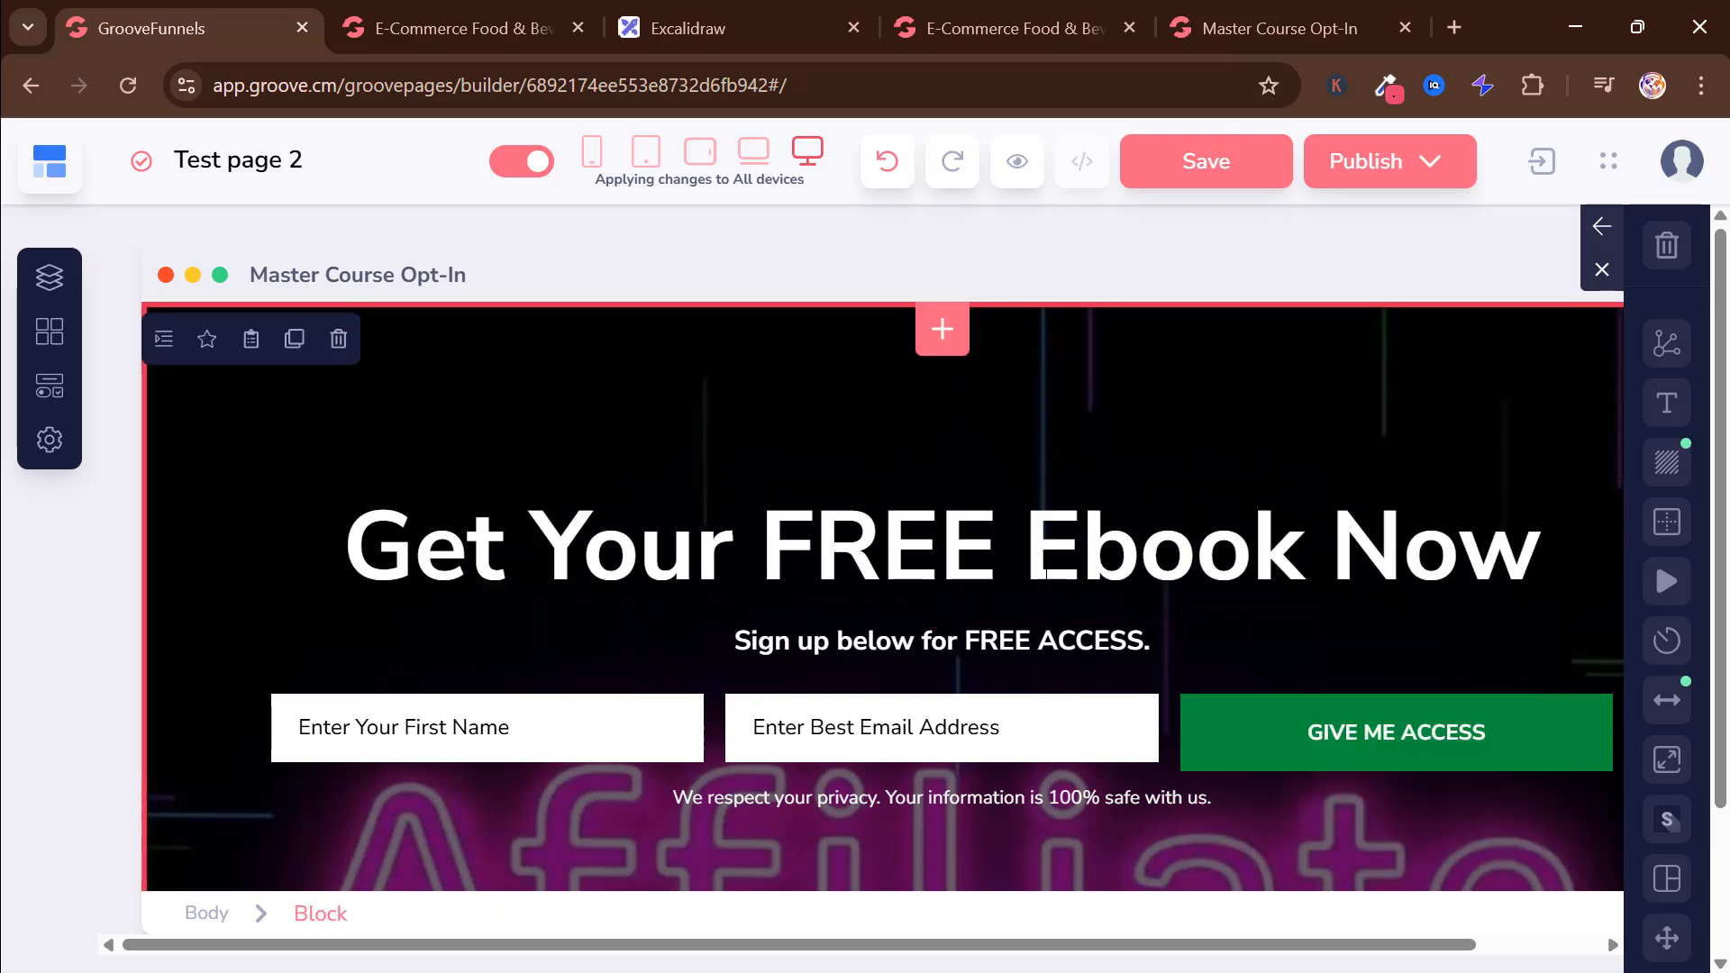
Step: Compare the hero section being edited with the reference free ebook opt-in page, ending back in the builder
left_click(1230, 35)
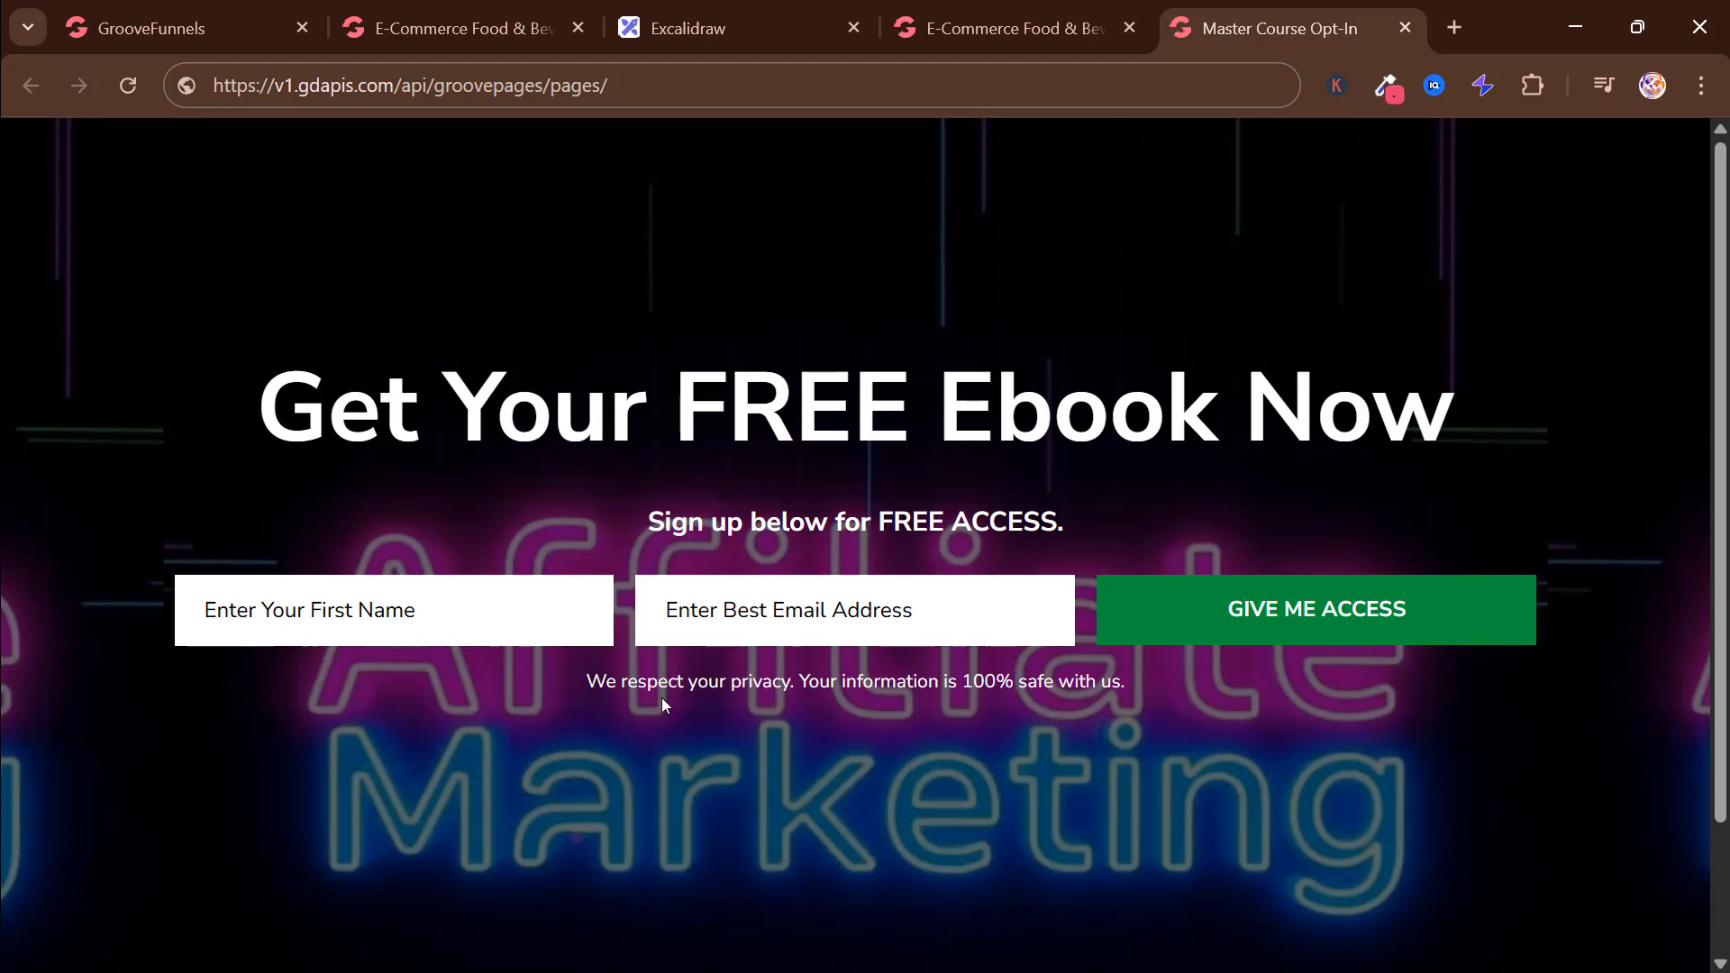
left_click(238, 10)
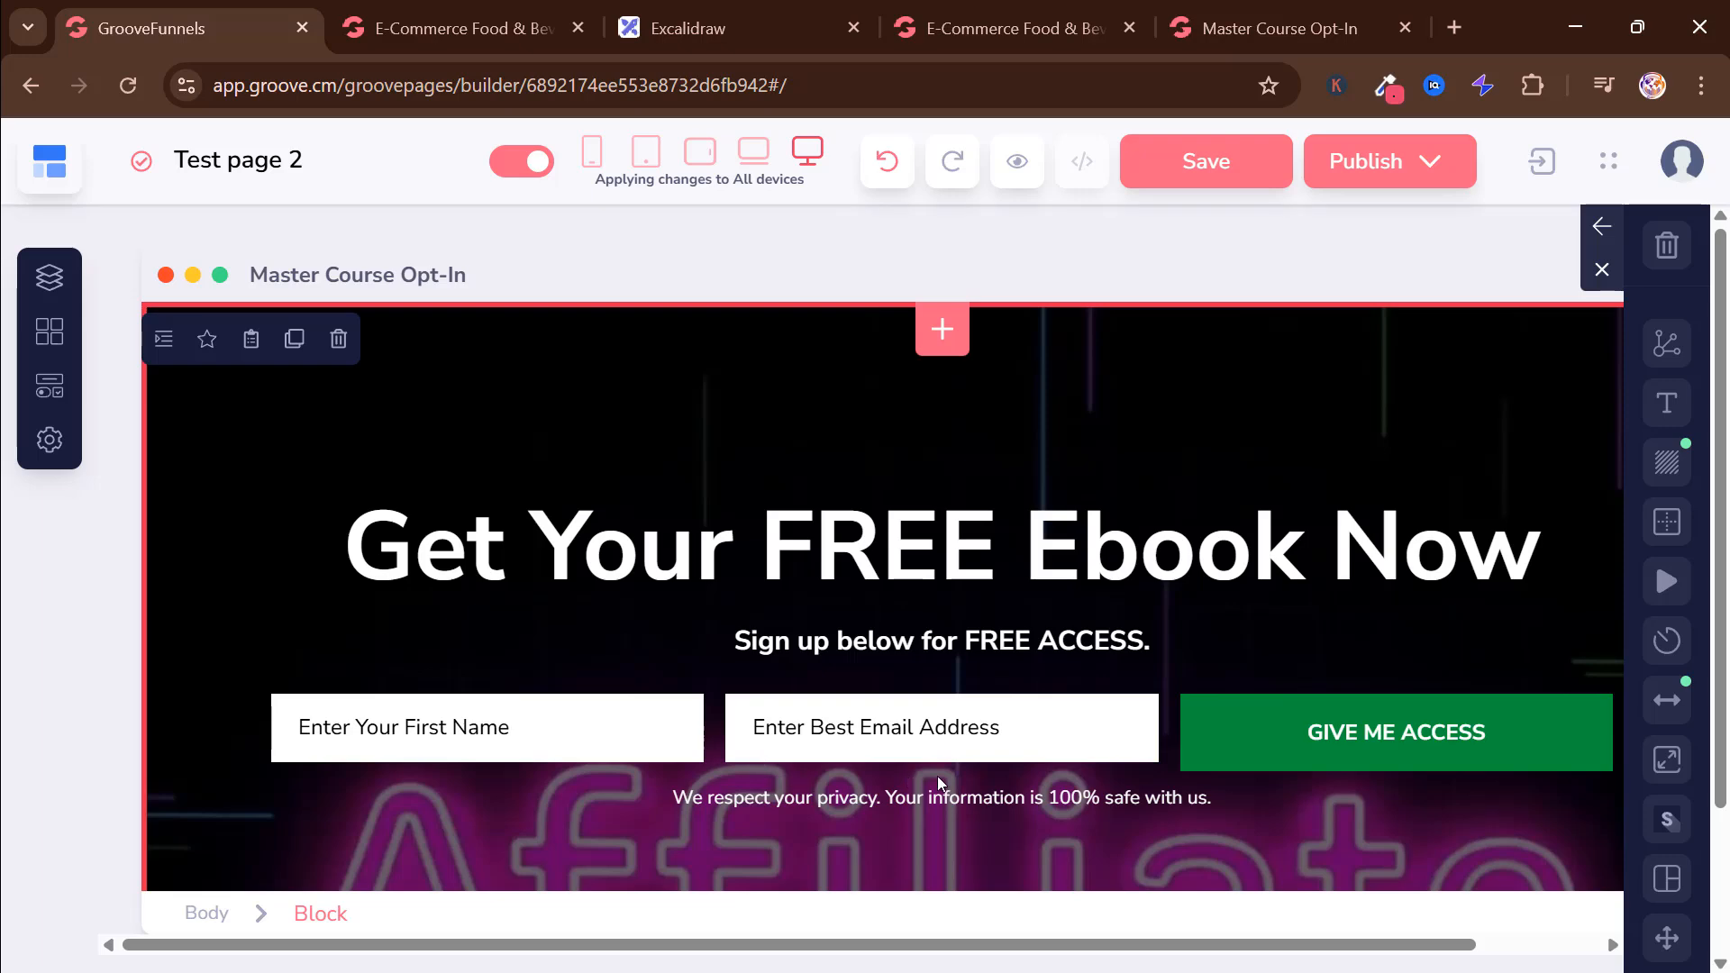
left_click(1278, 10)
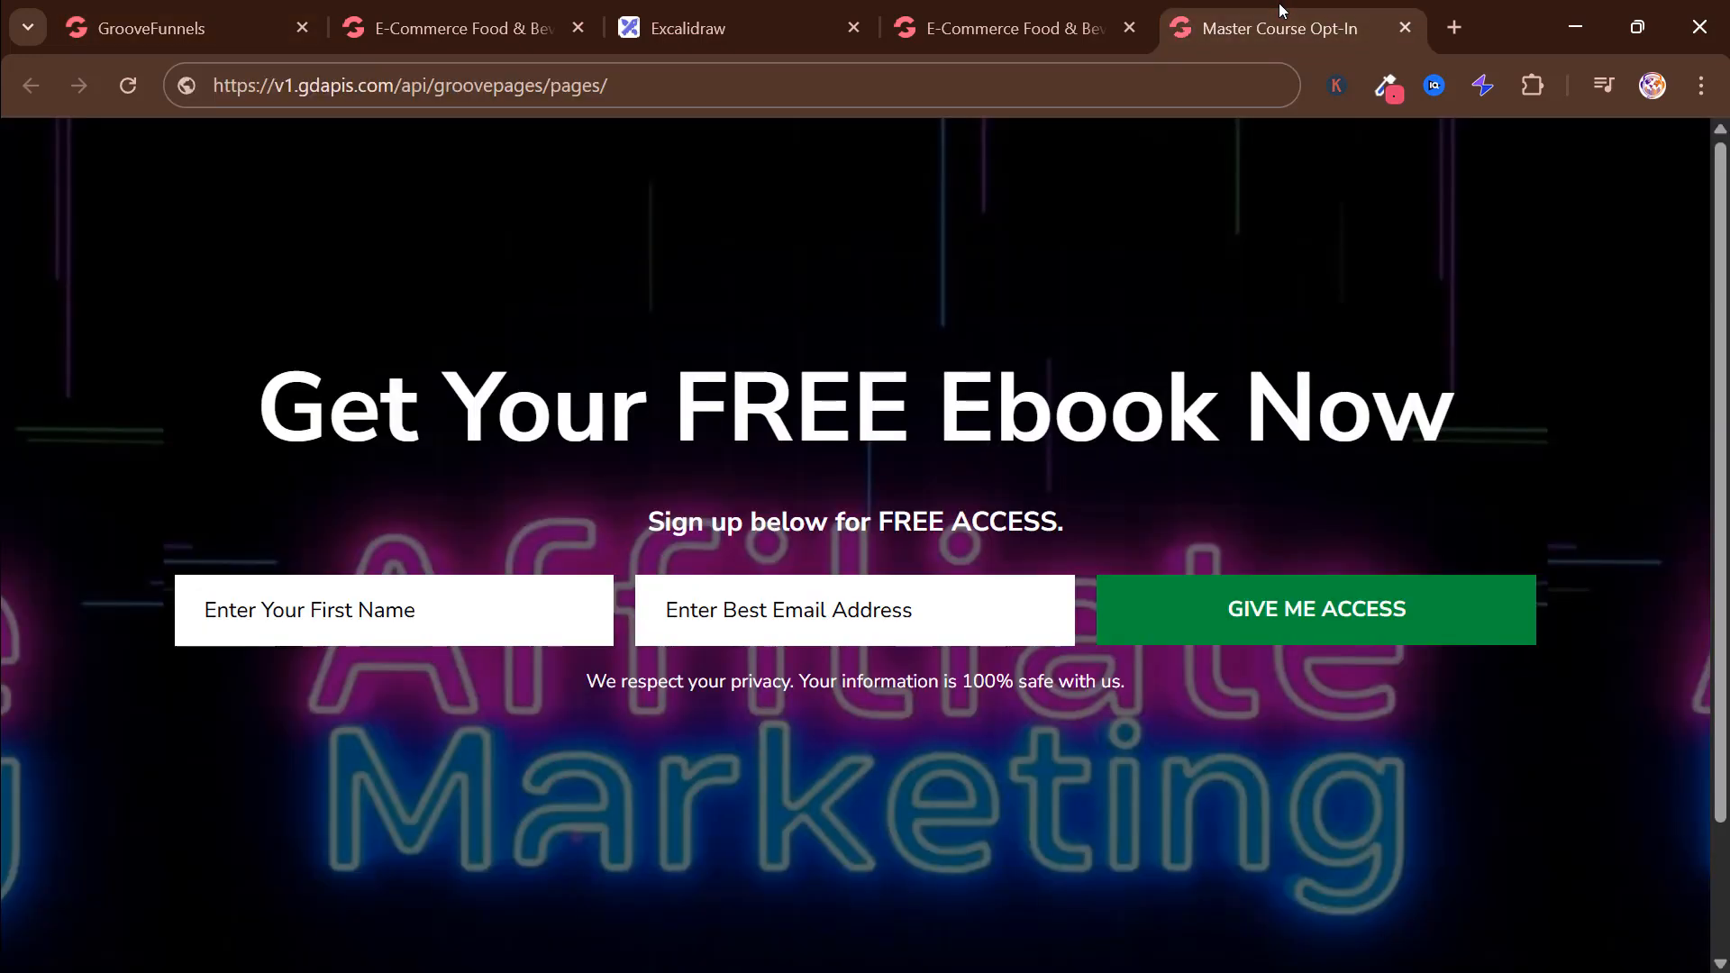
left_click(206, 11)
Step: Replace "Built with GroovePages" in the footer copyright line with "Marketing Never Sleeps"
scroll(883, 594, "down", 2)
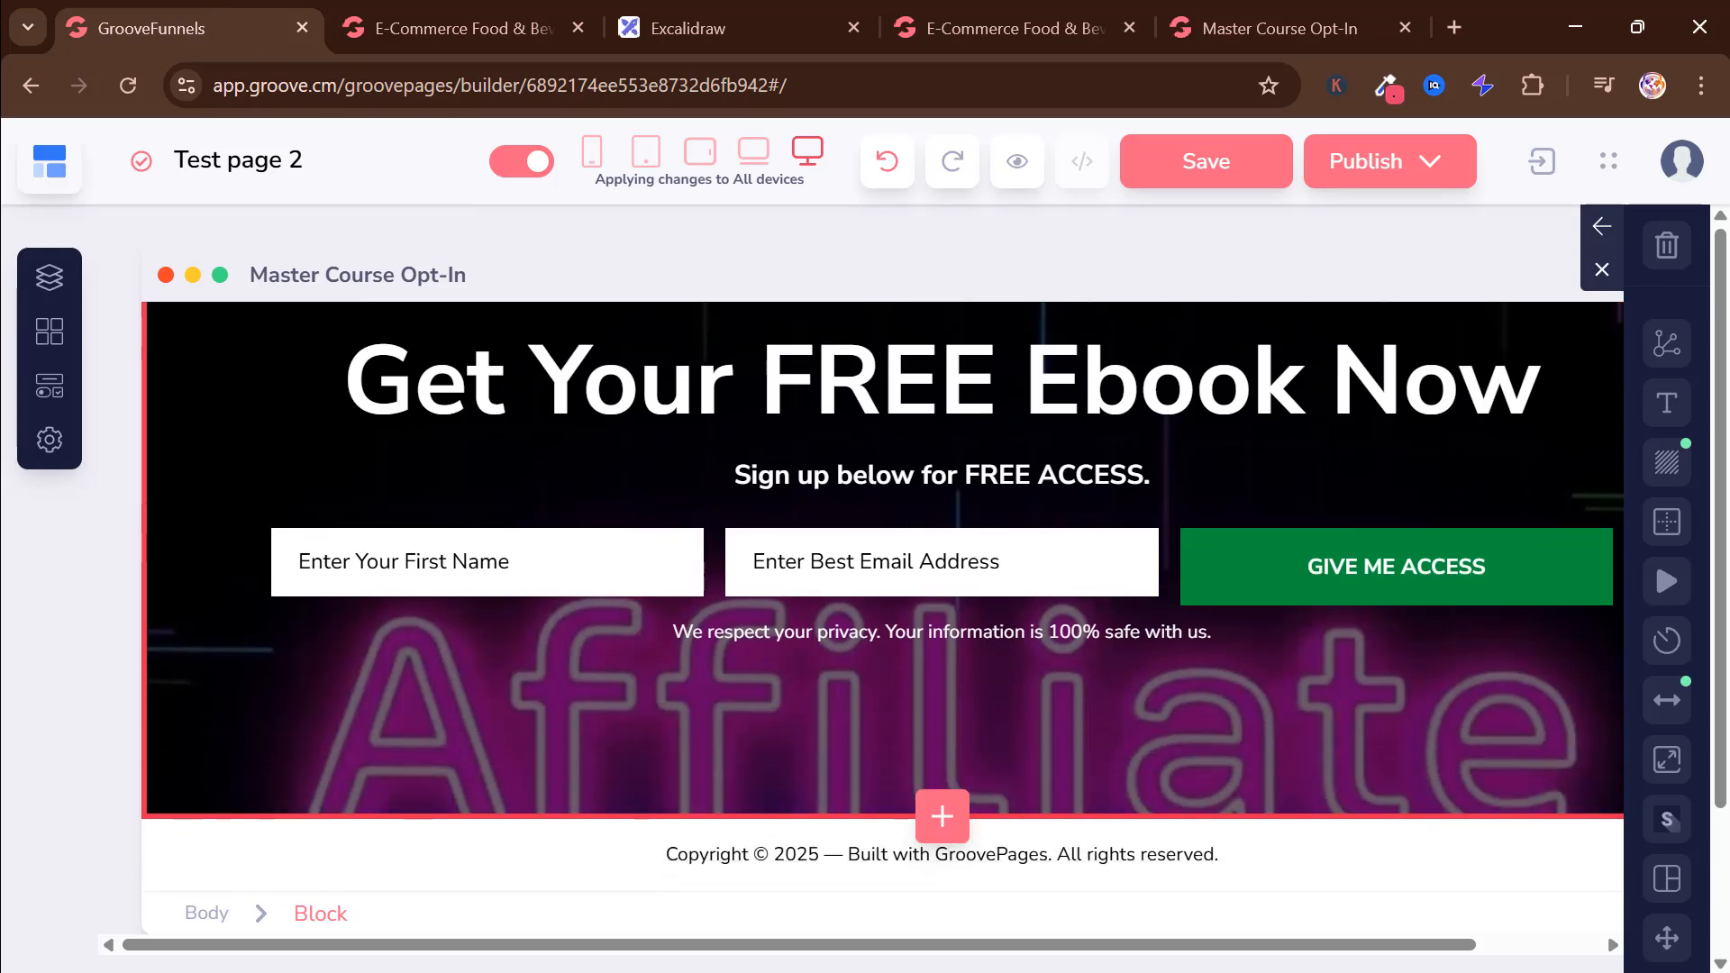
left_click(901, 856)
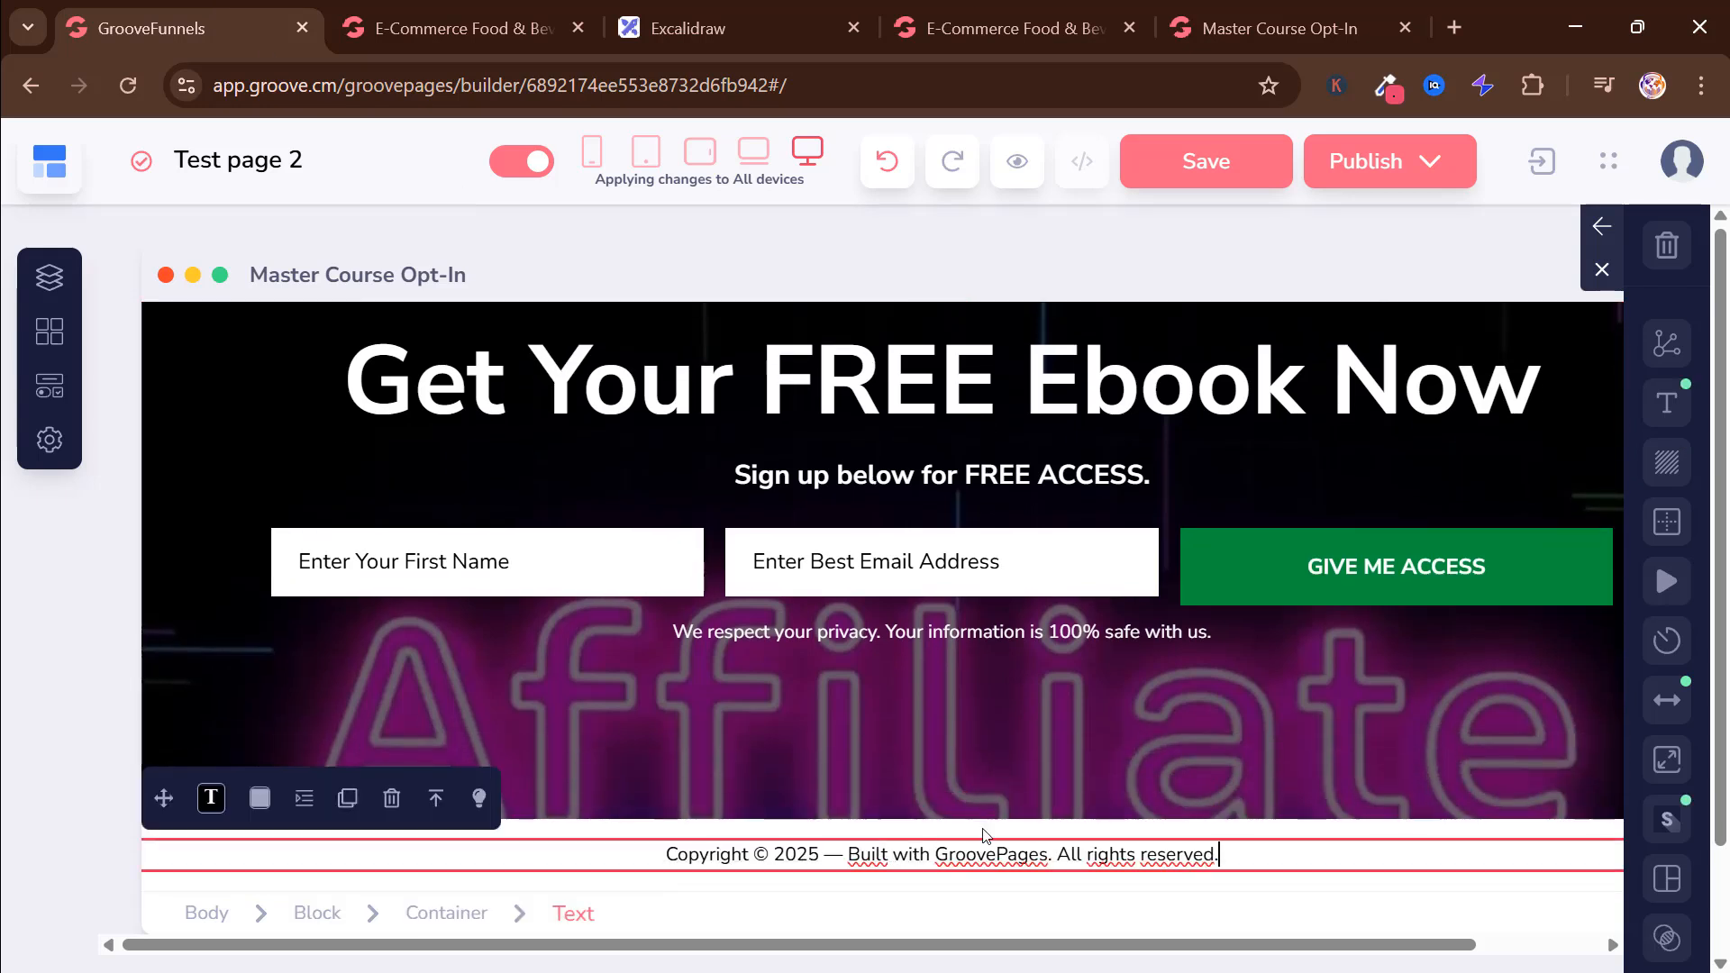
left_click(1036, 854)
key("BackSpace")
key("BackSpace")
key("BackSpace")
key("BackSpace")
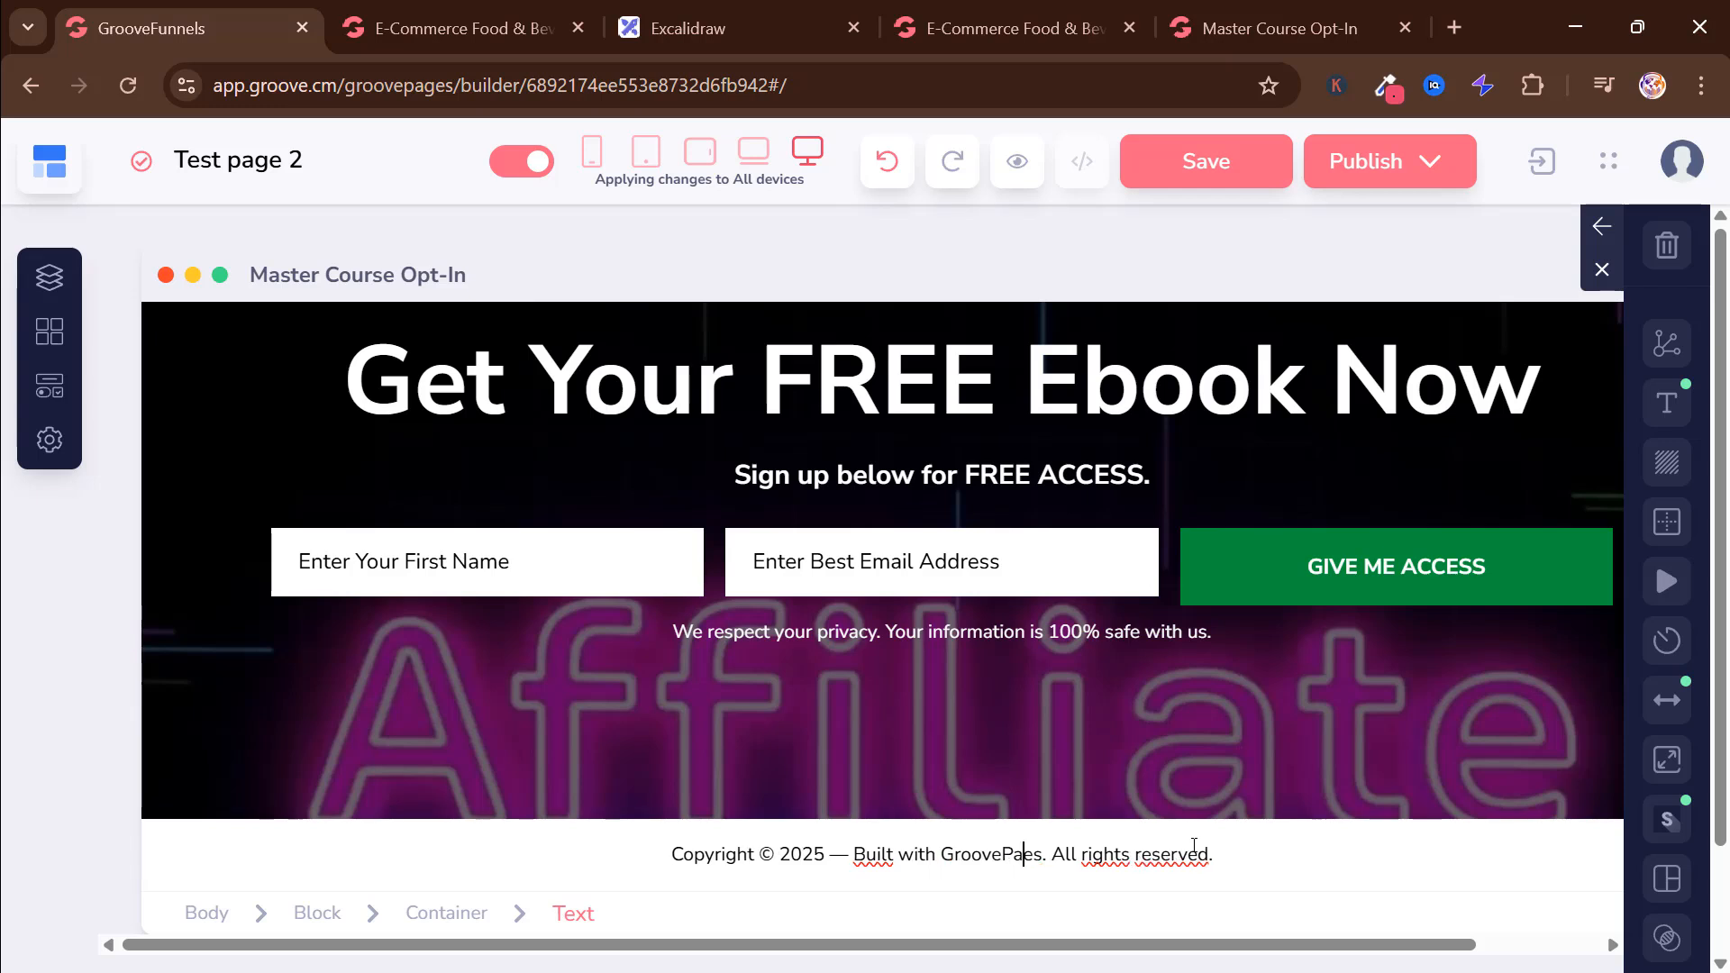
key("BackSpace")
key("BackSpace")
key("BackSpace")
key("BackSpace")
key("BackSpace")
key("BackSpace")
key("BackSpace")
key("BackSpace")
key("BackSpace")
key("BackSpace")
key("BackSpace")
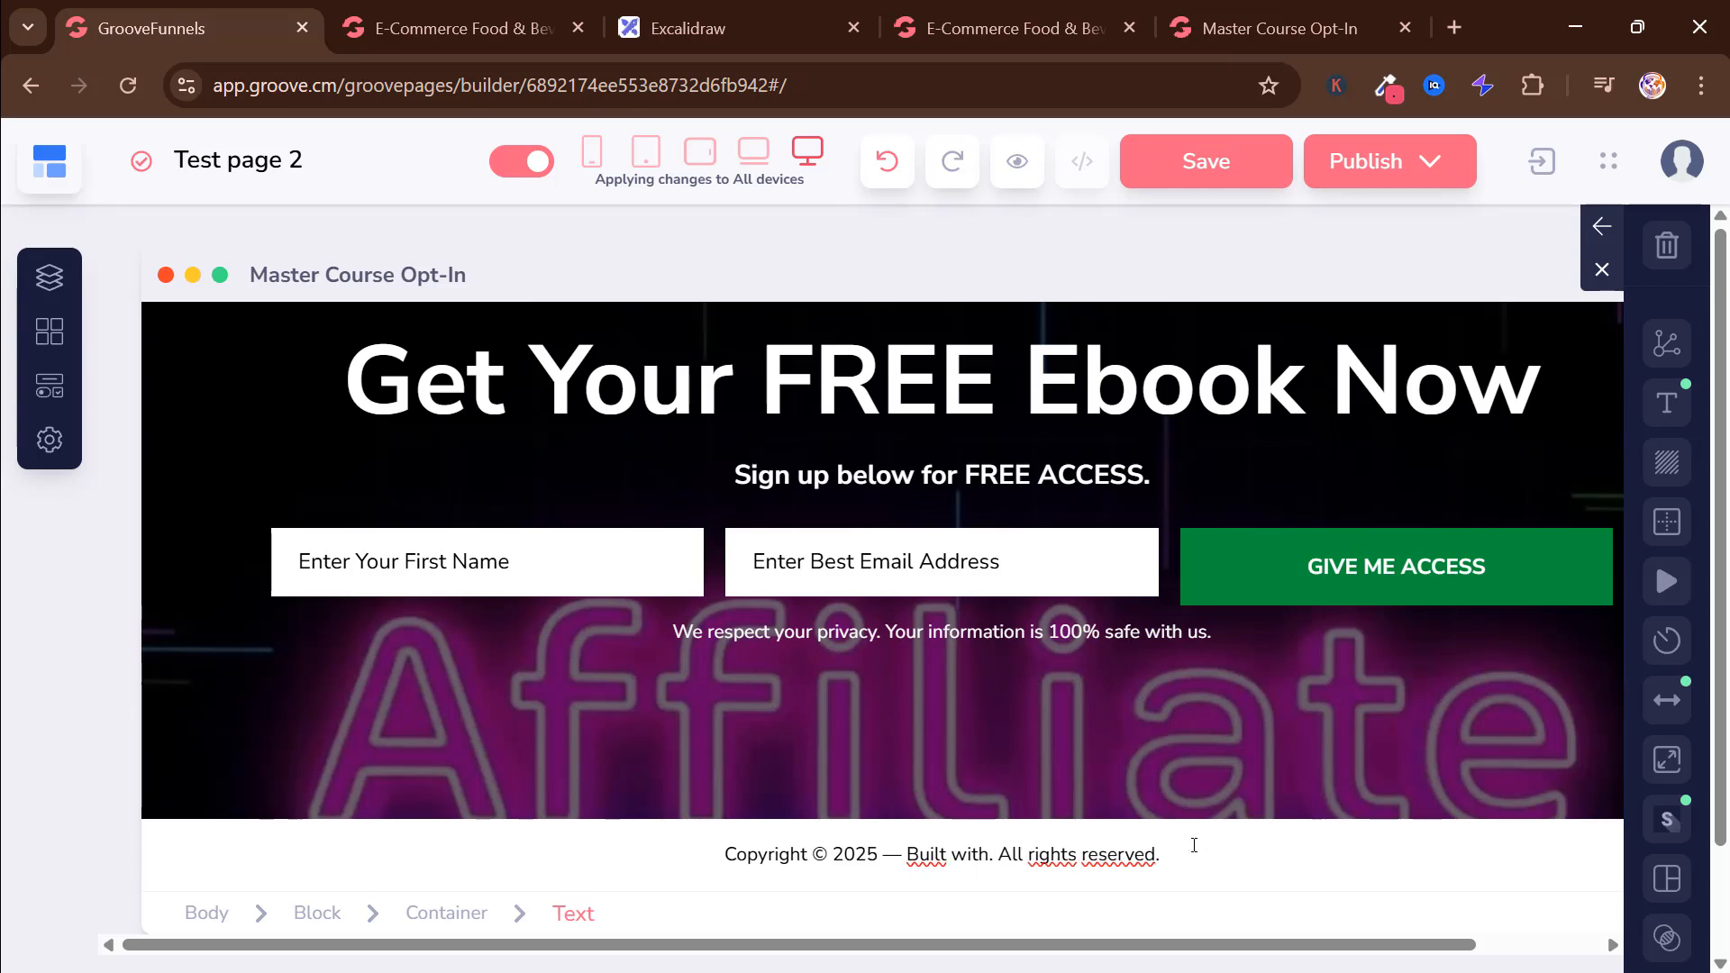
key("BackSpace")
key("BackSpace")
key("BackSpace")
key("BackSpace")
key("BackSpace")
key("BackSpace")
key("BackSpace")
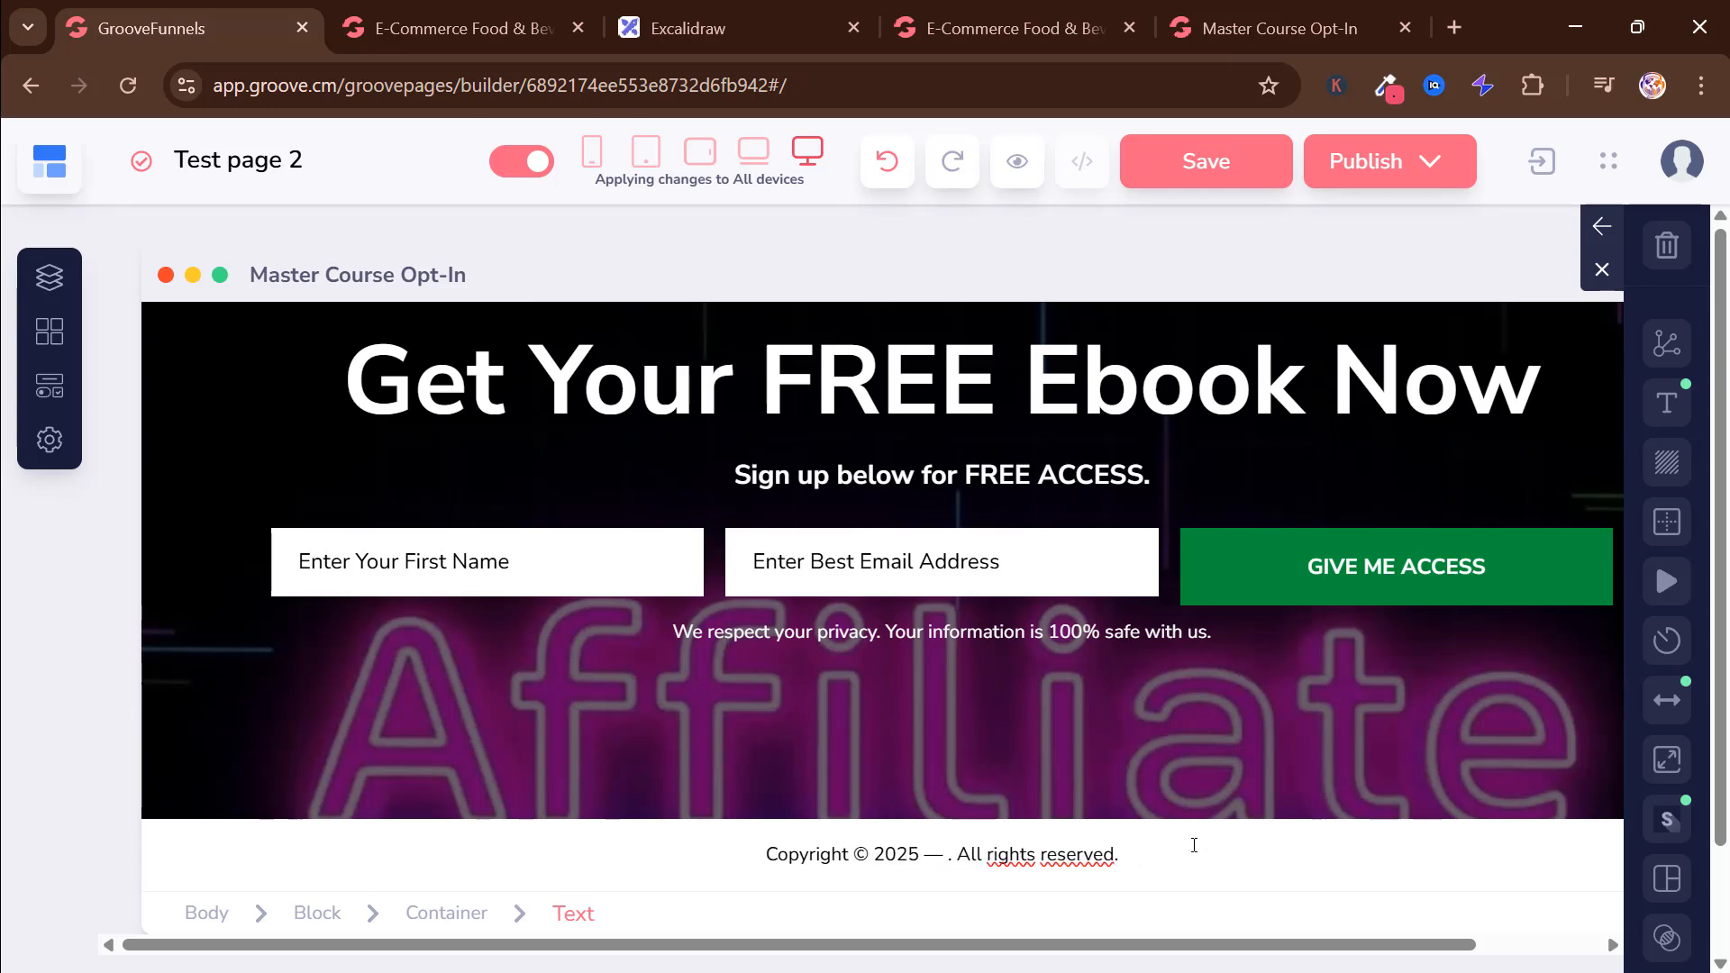
type("Marketing Ne")
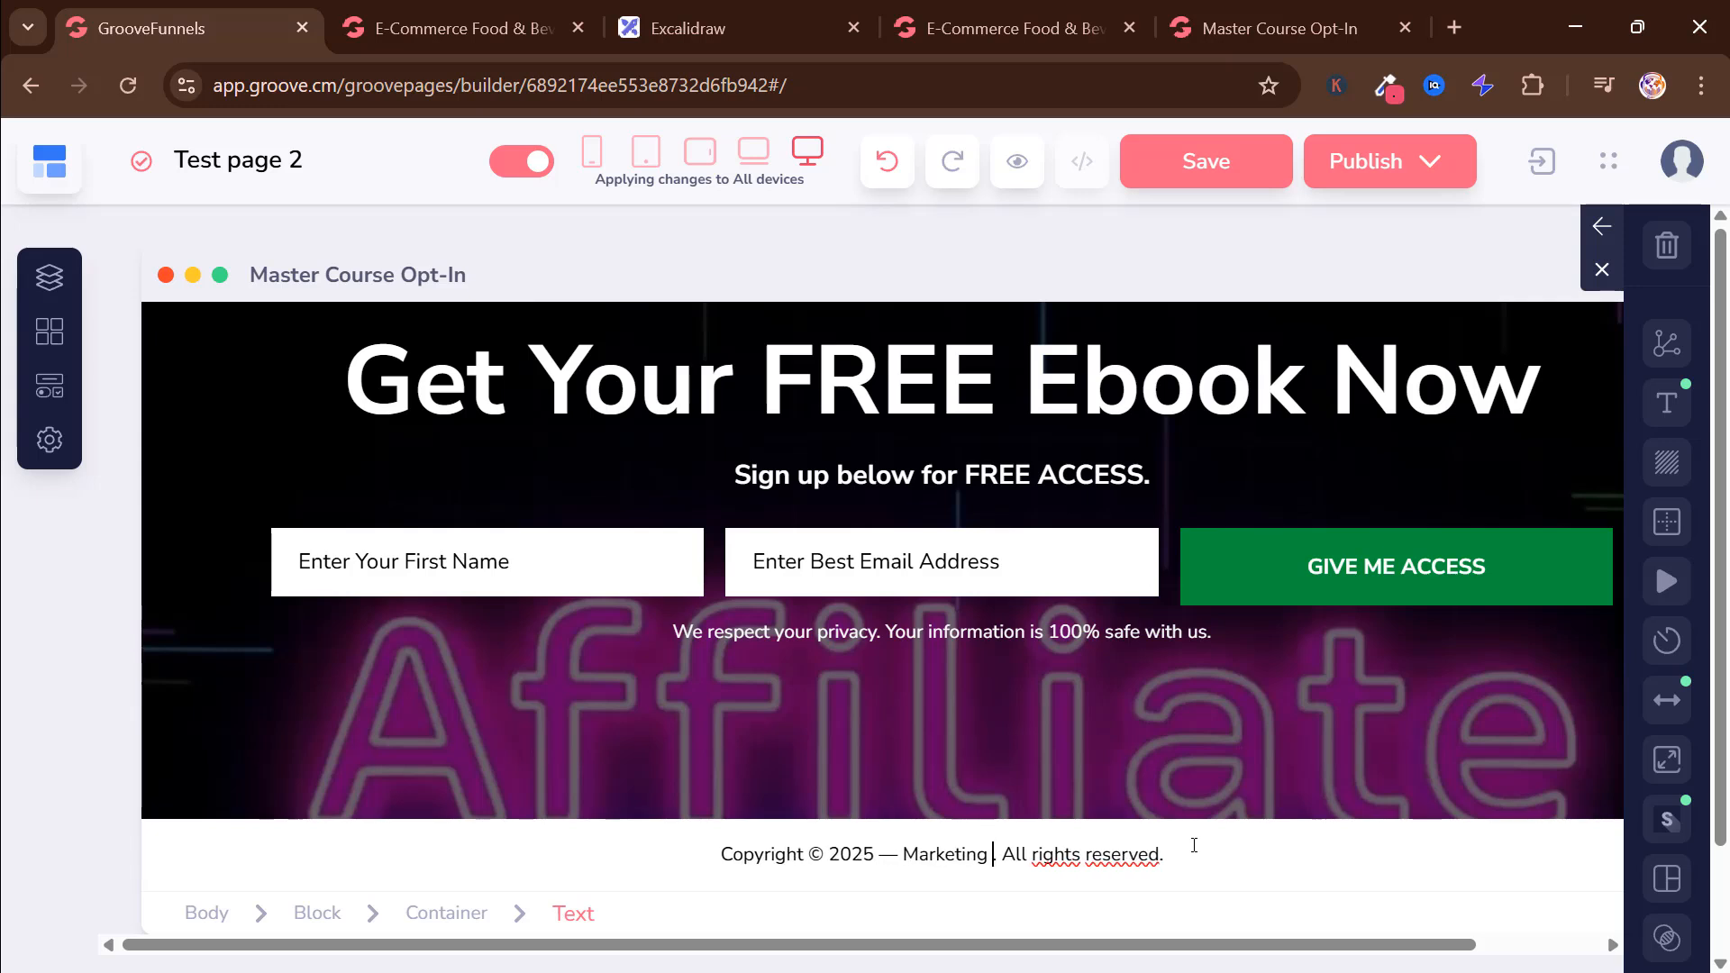
type("ver Slee")
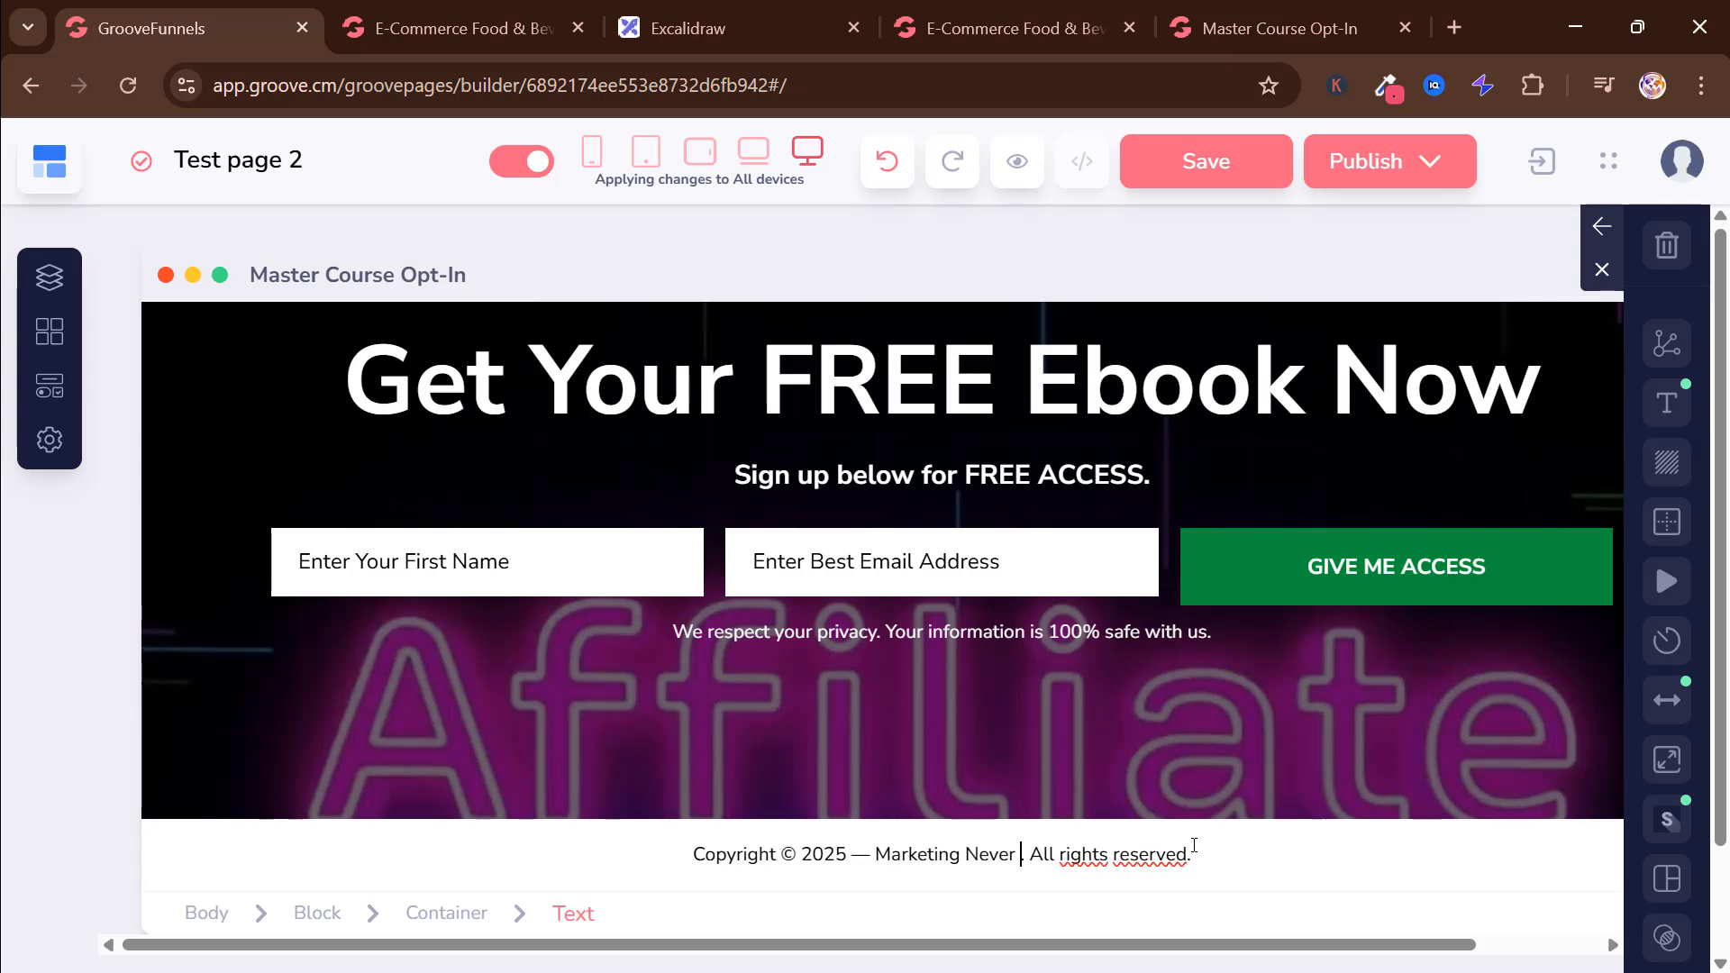
type("ps.")
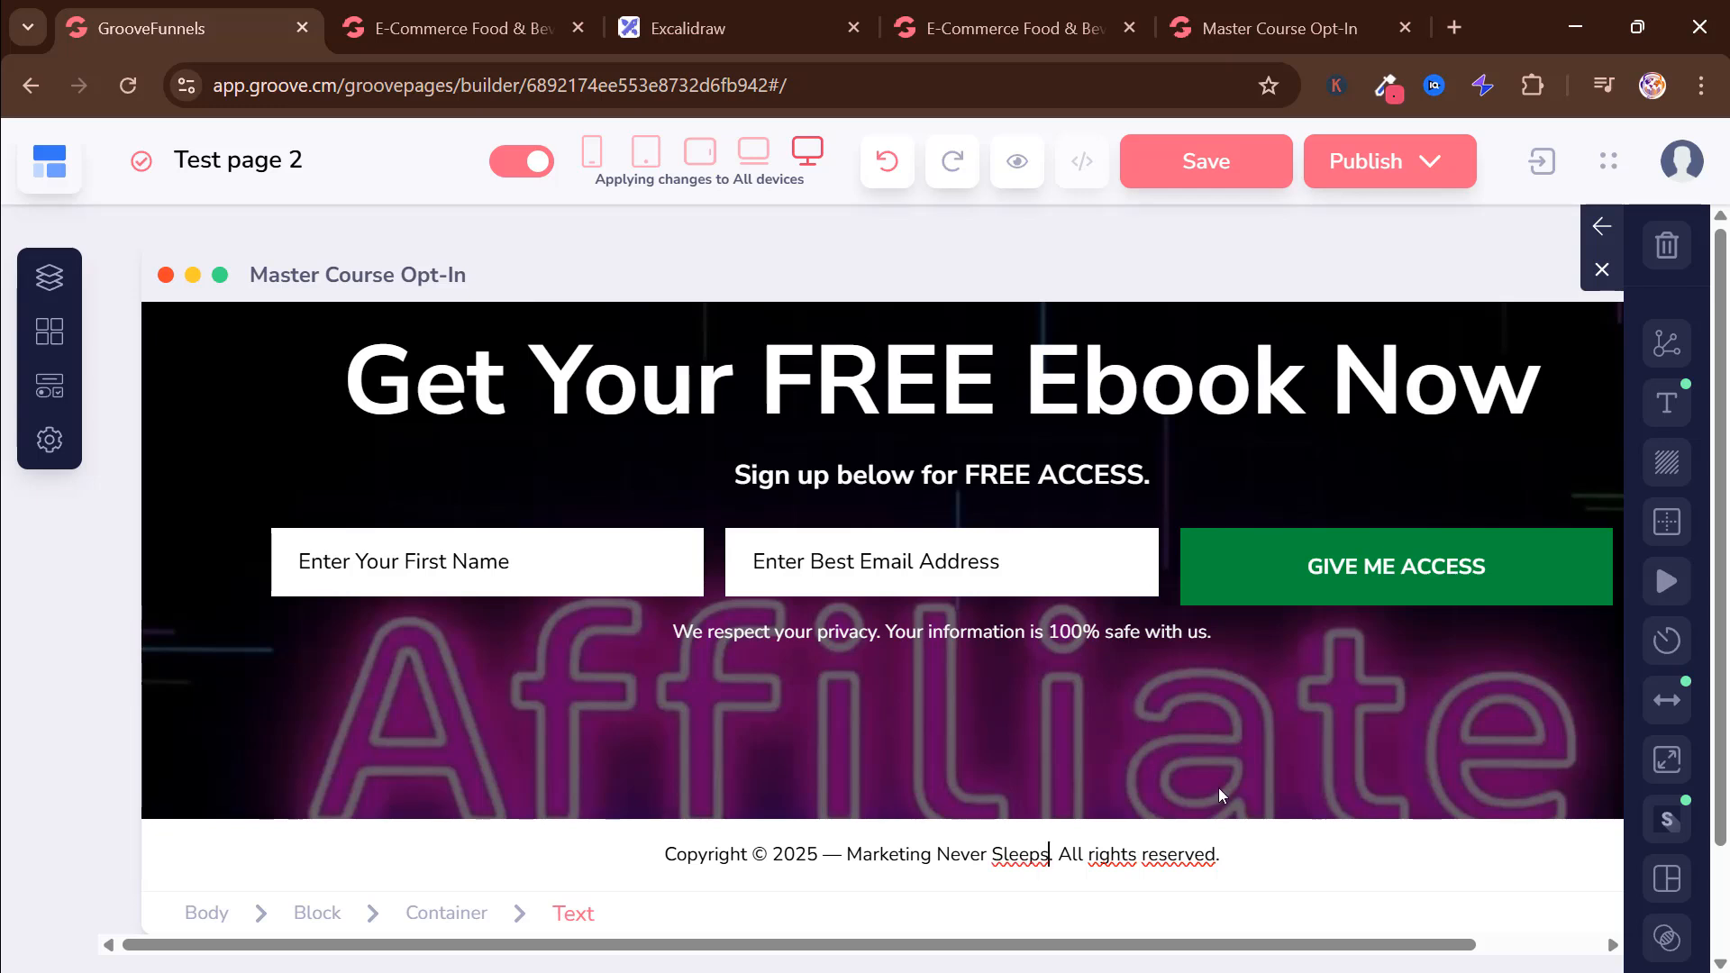
Step: Open the publish settings with the hosting options and set the GroovePages subdomain folder to "testpage2"
scroll(1246, 764, "up", 2)
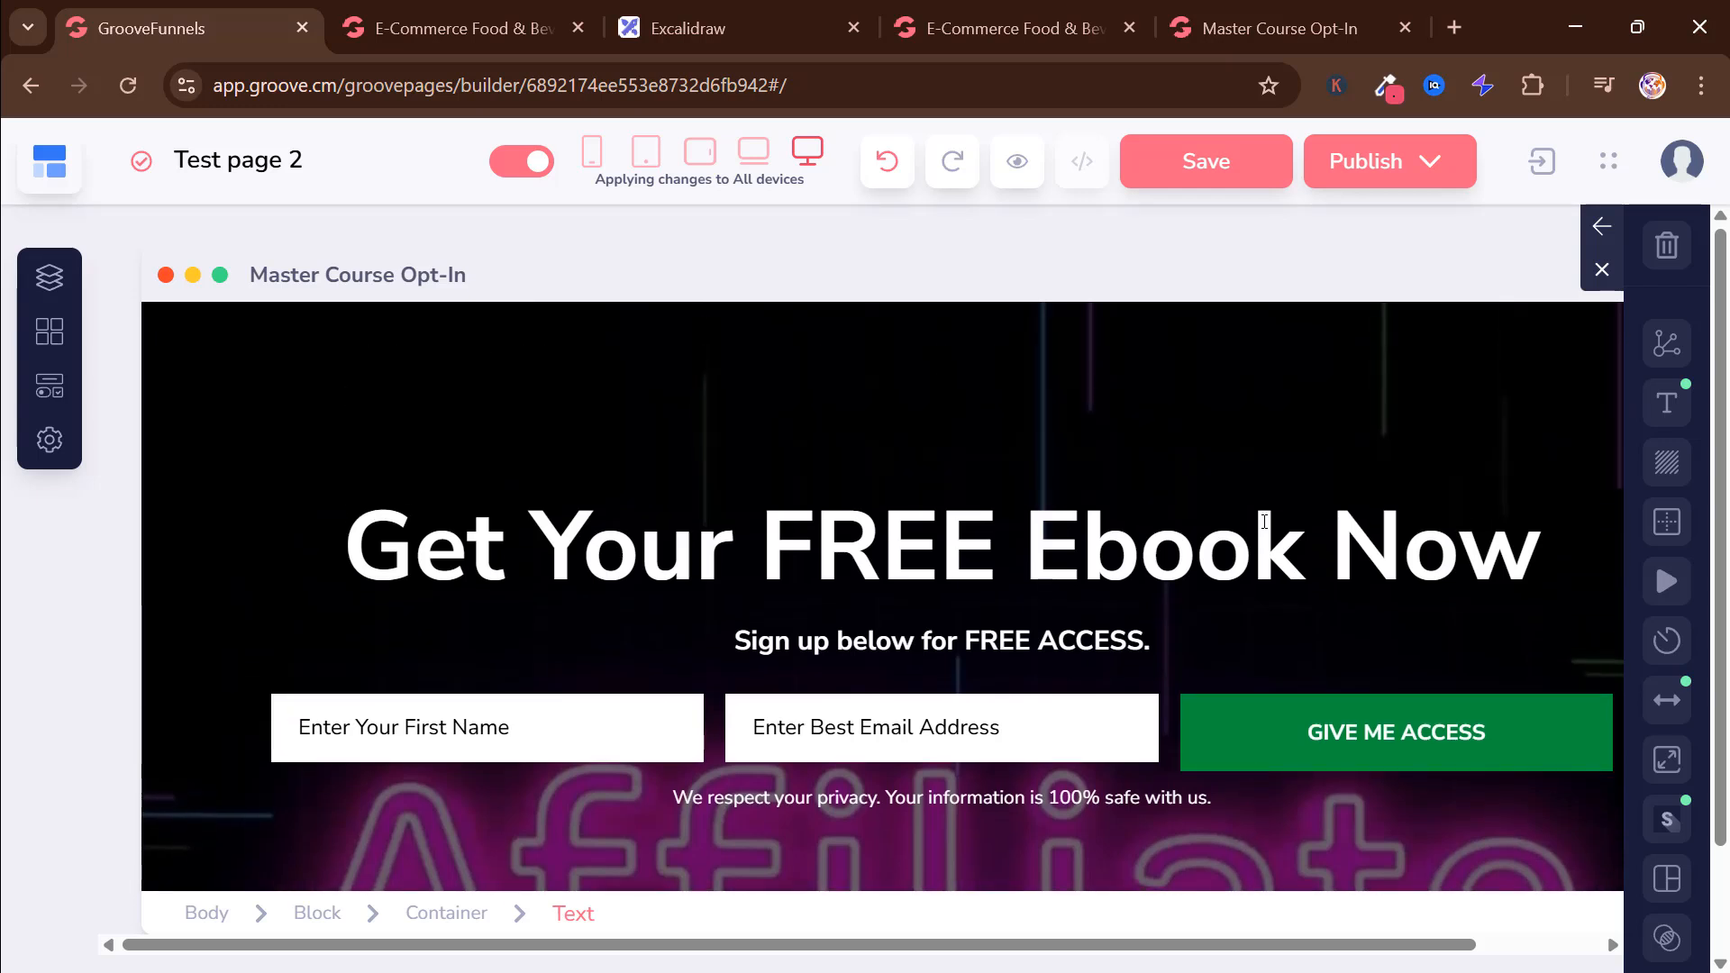
scroll(1264, 521, "down", 2)
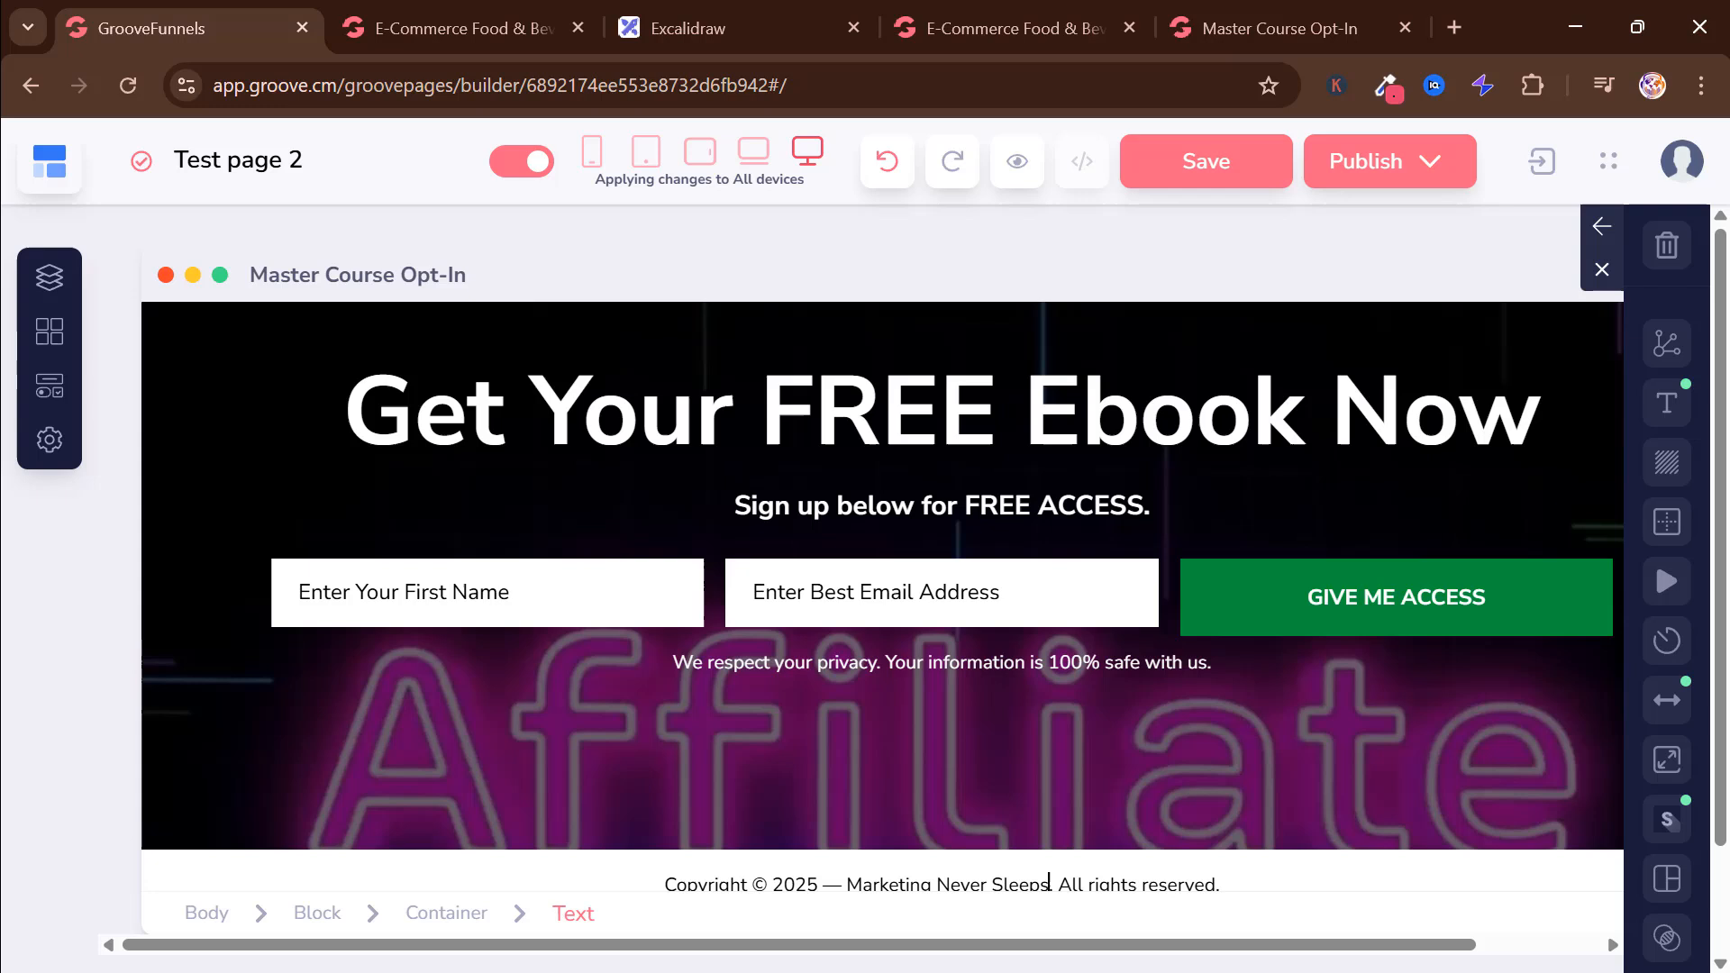
left_click(1425, 162)
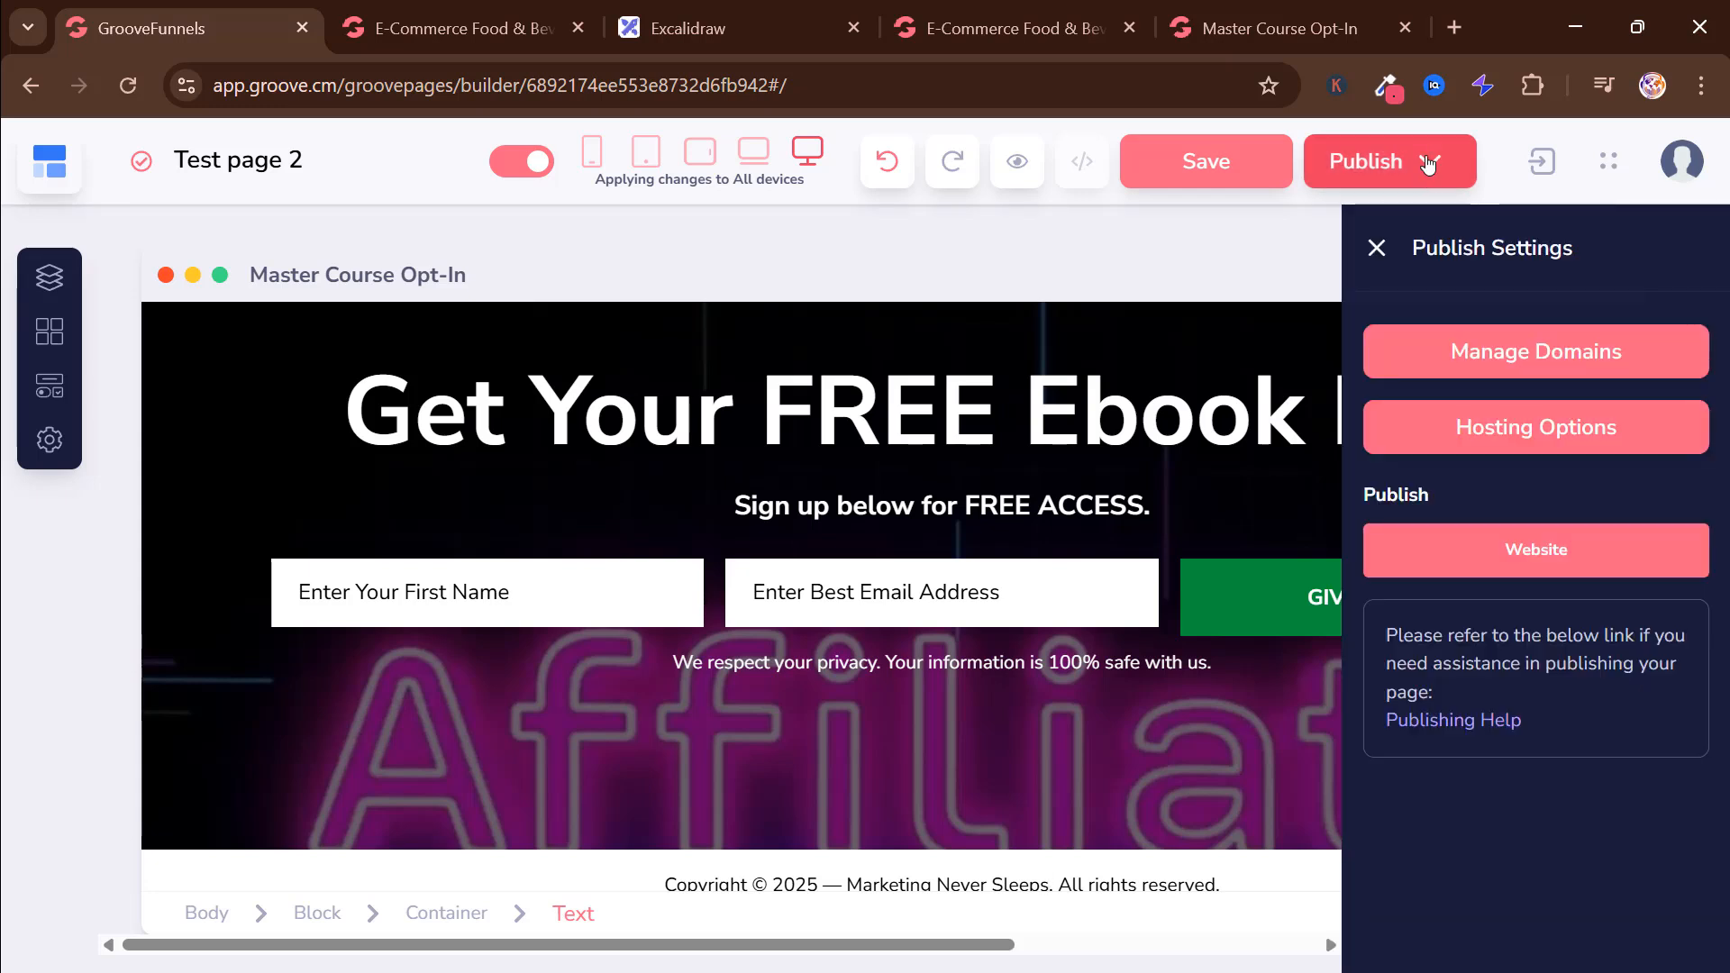
left_click(1517, 448)
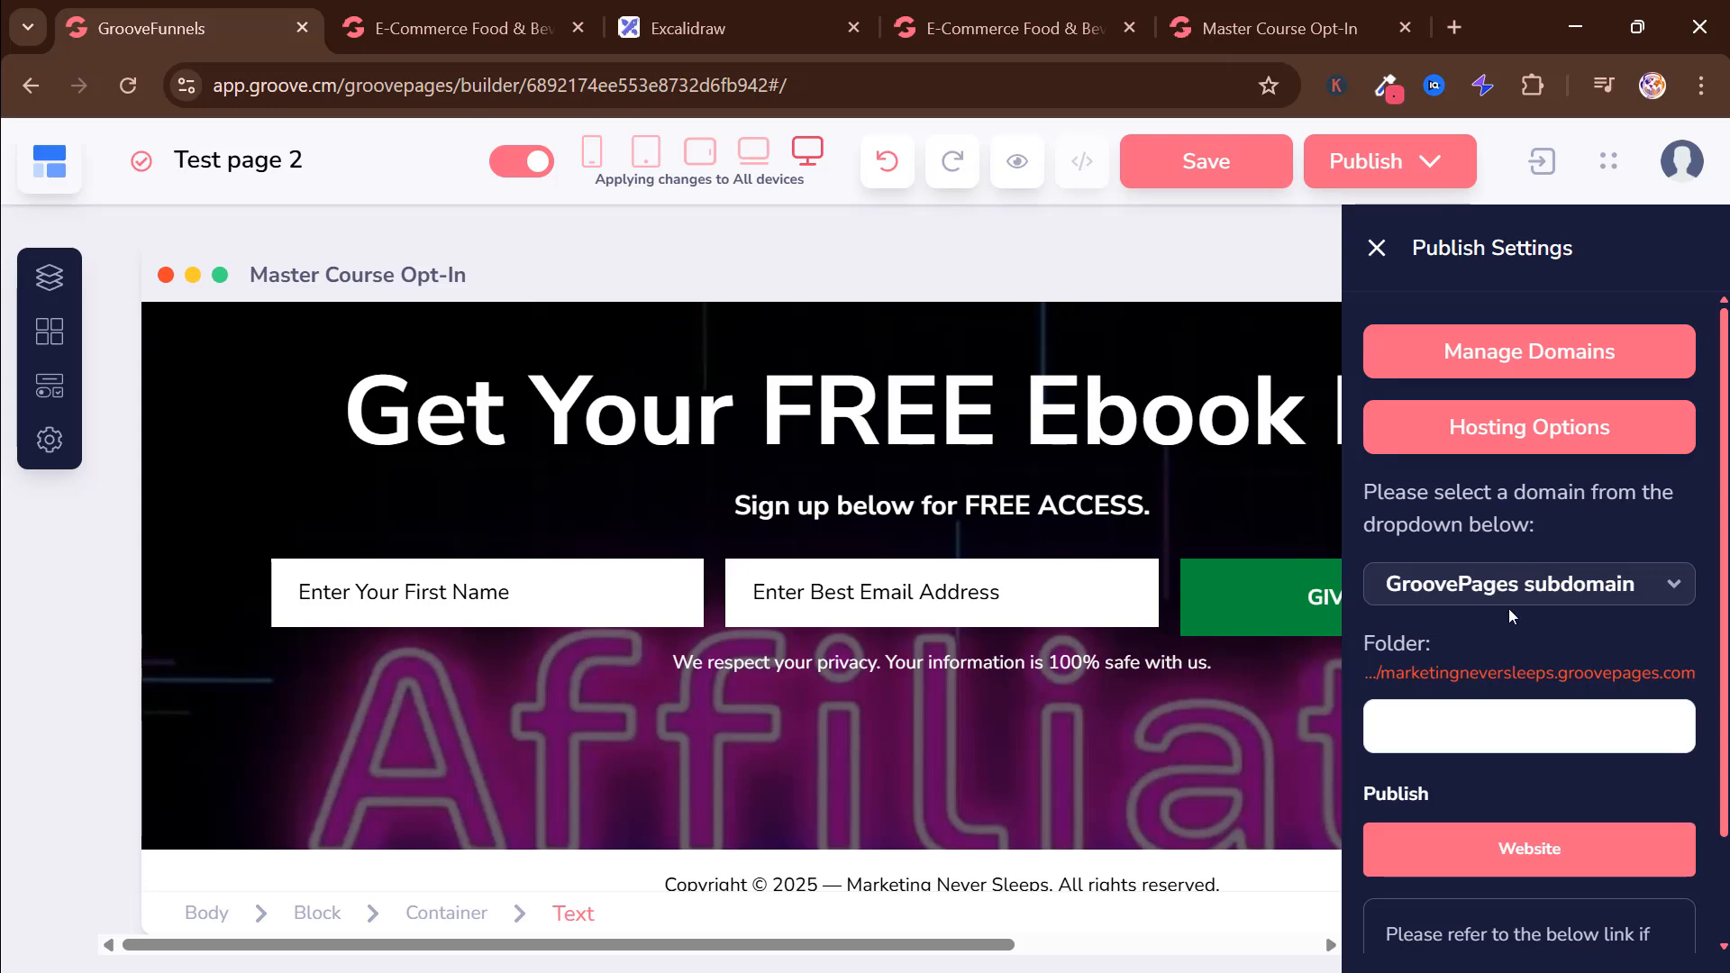
left_click(1449, 720)
type("testpa")
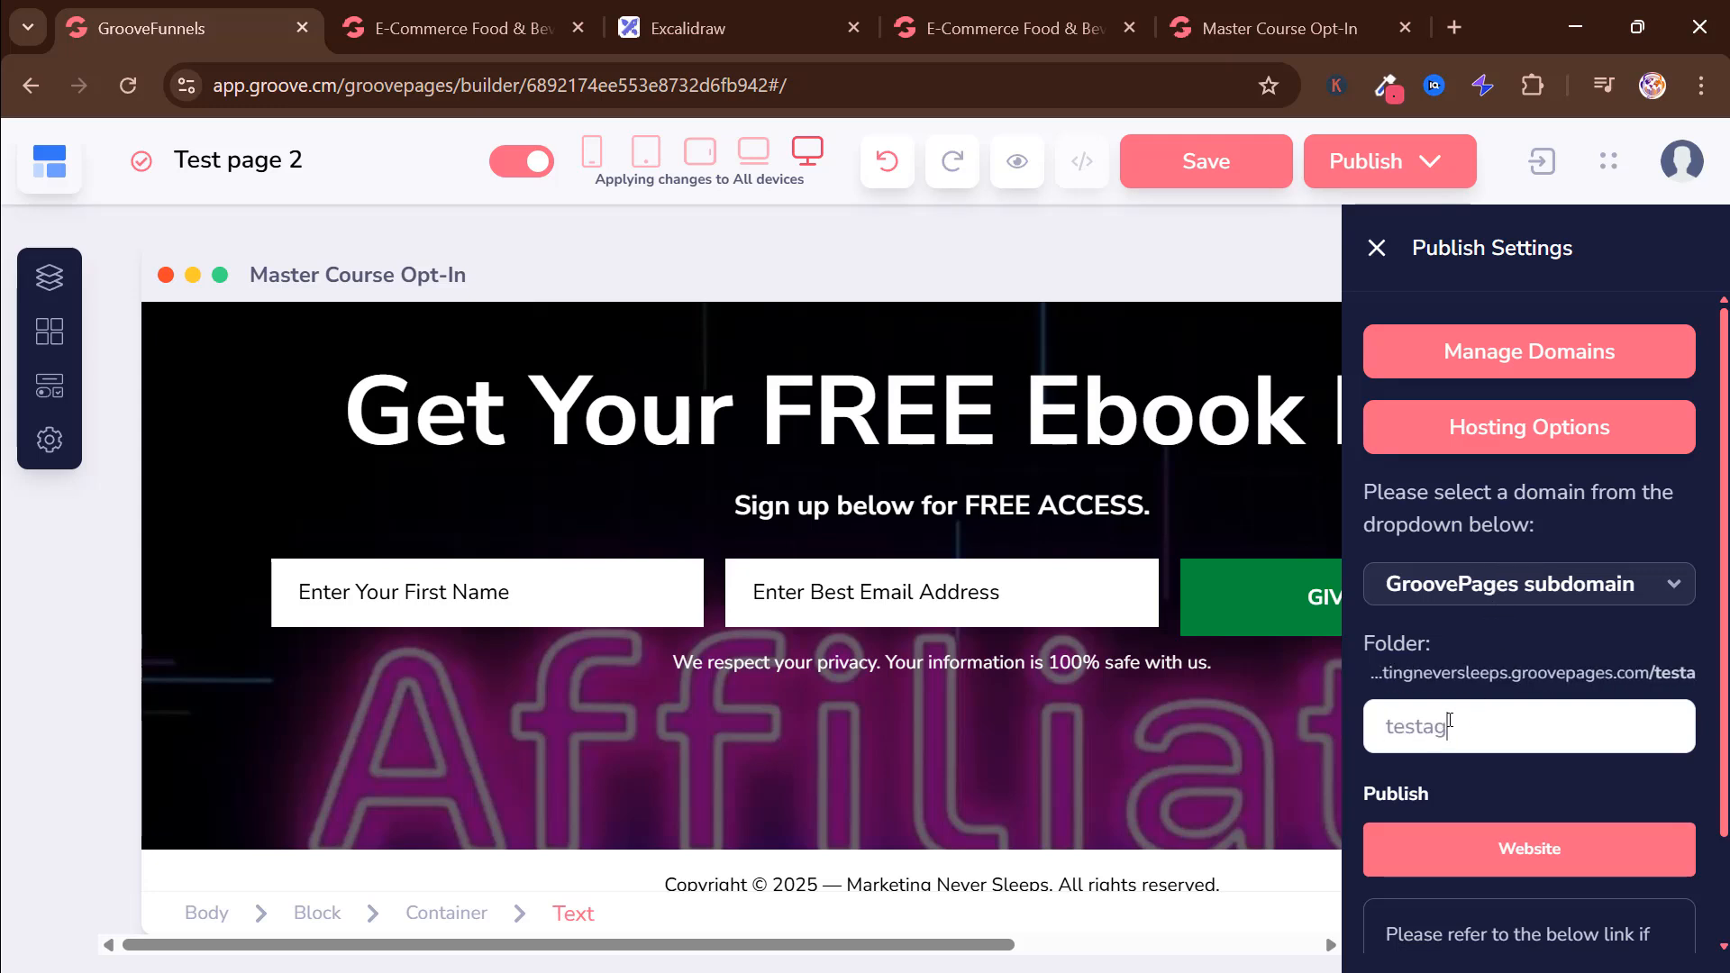
type("ge2")
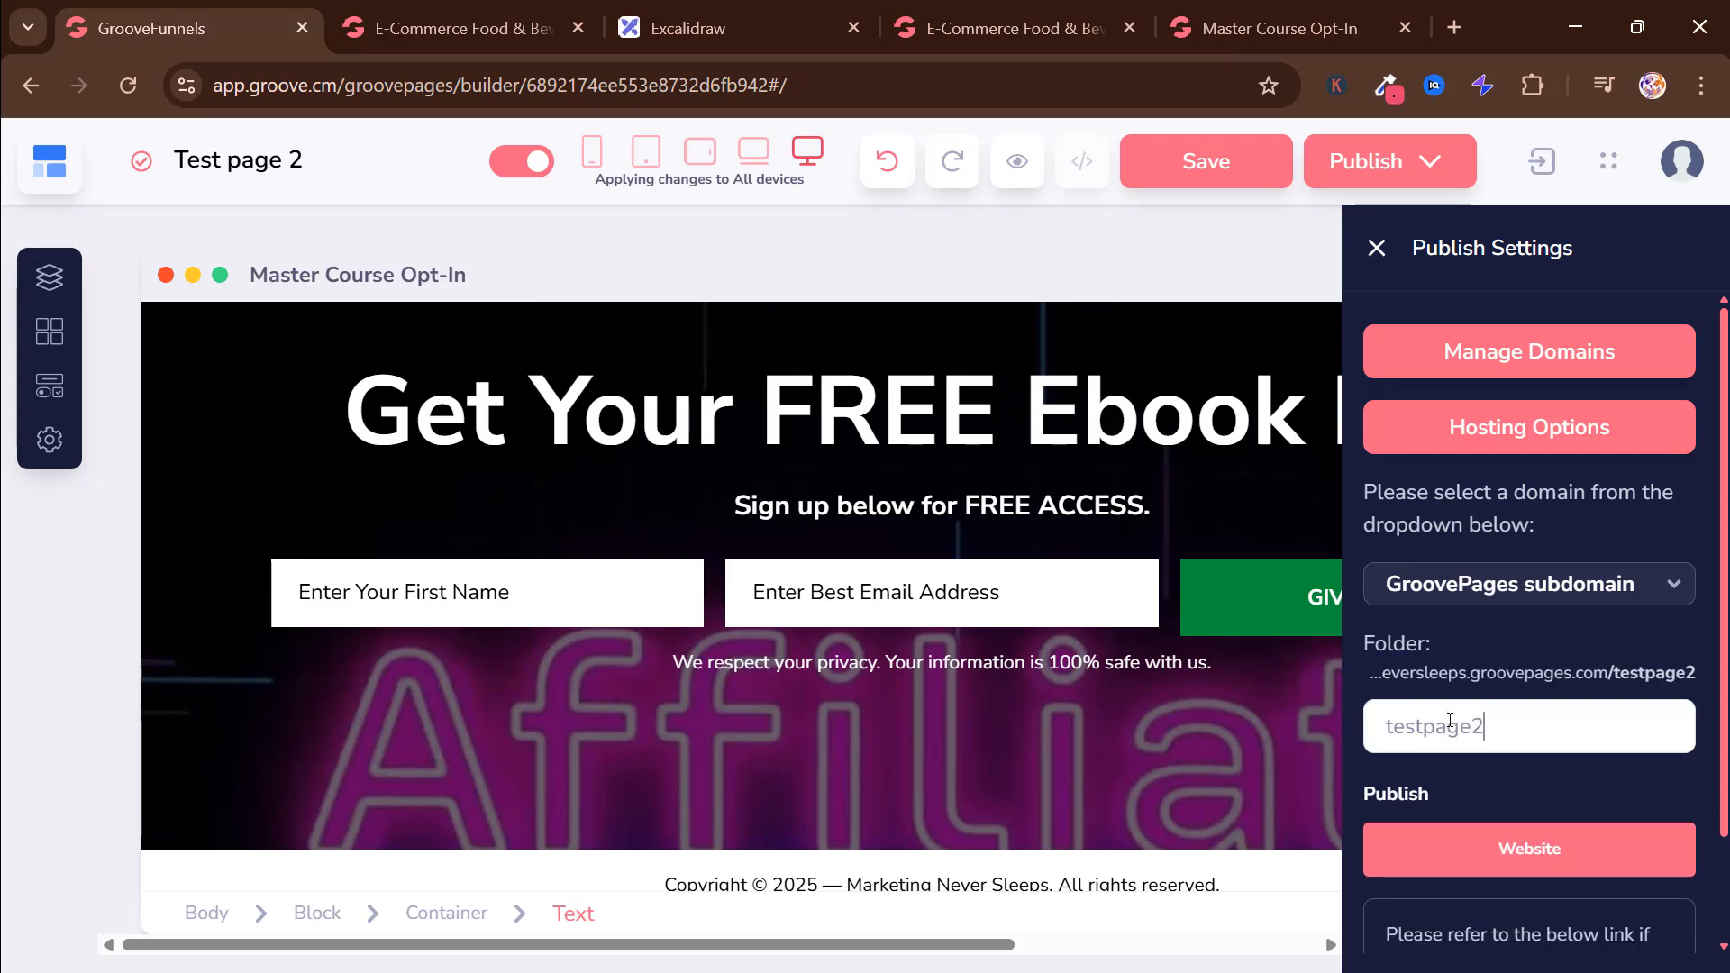
Step: Publish the website, view the live page in a new tab, and return to the page builder
mouse_move(1438, 865)
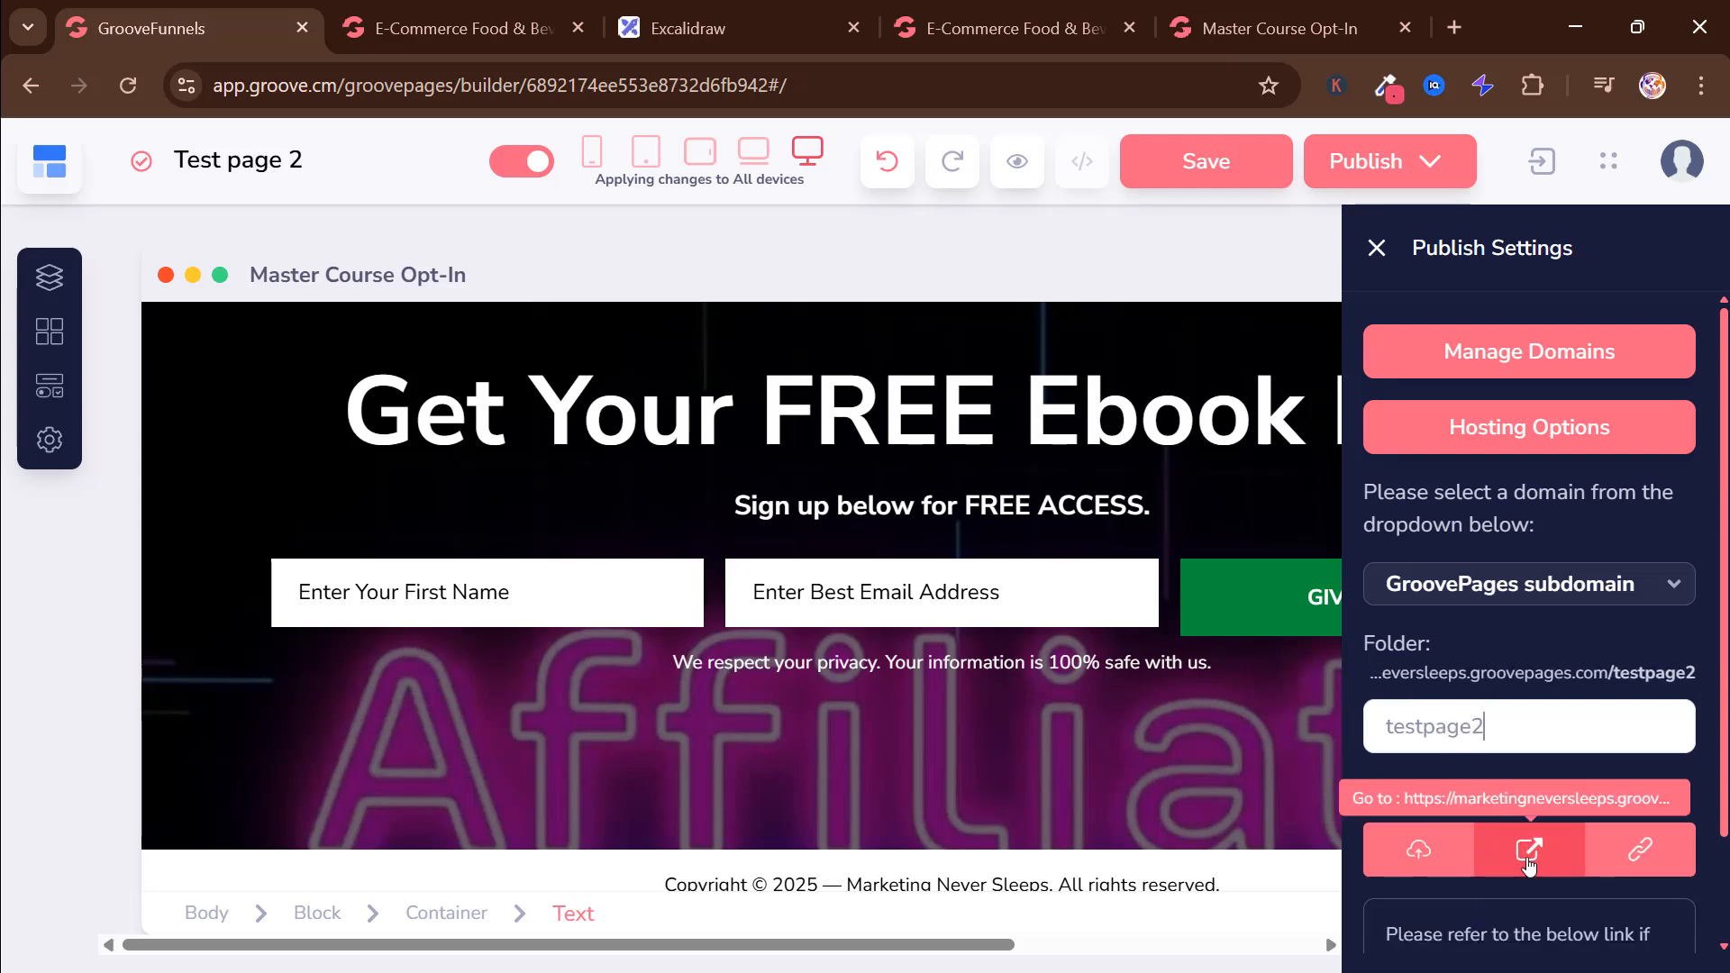
left_click(1418, 865)
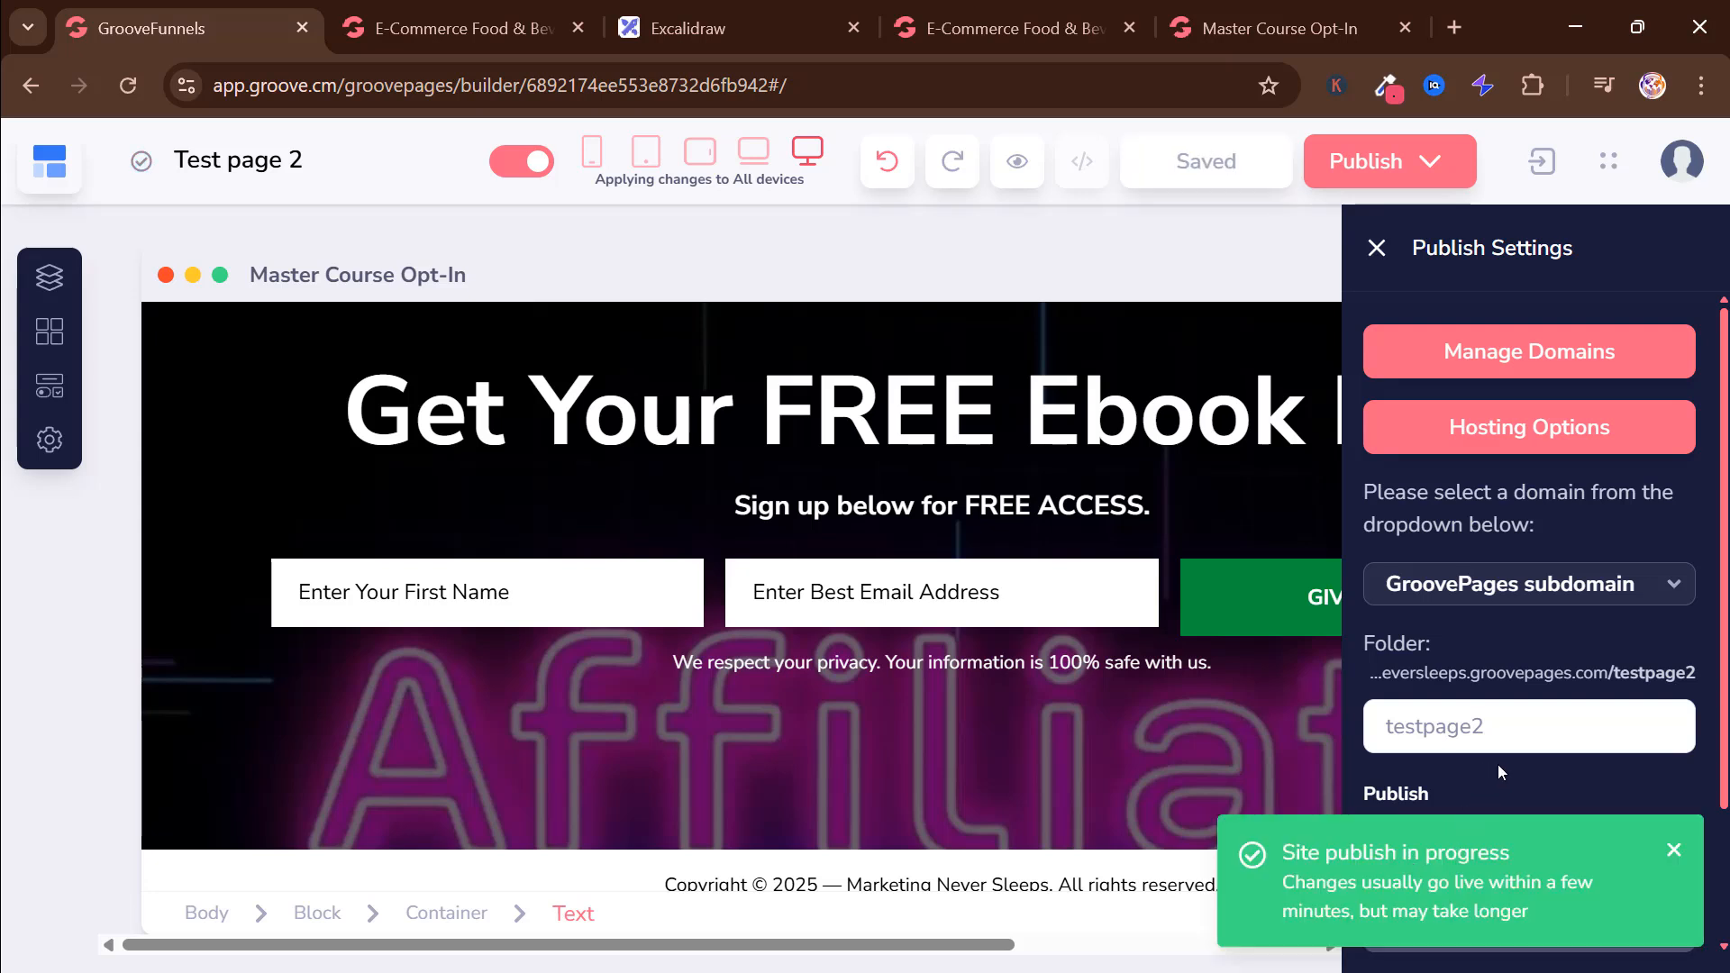
left_click(1674, 851)
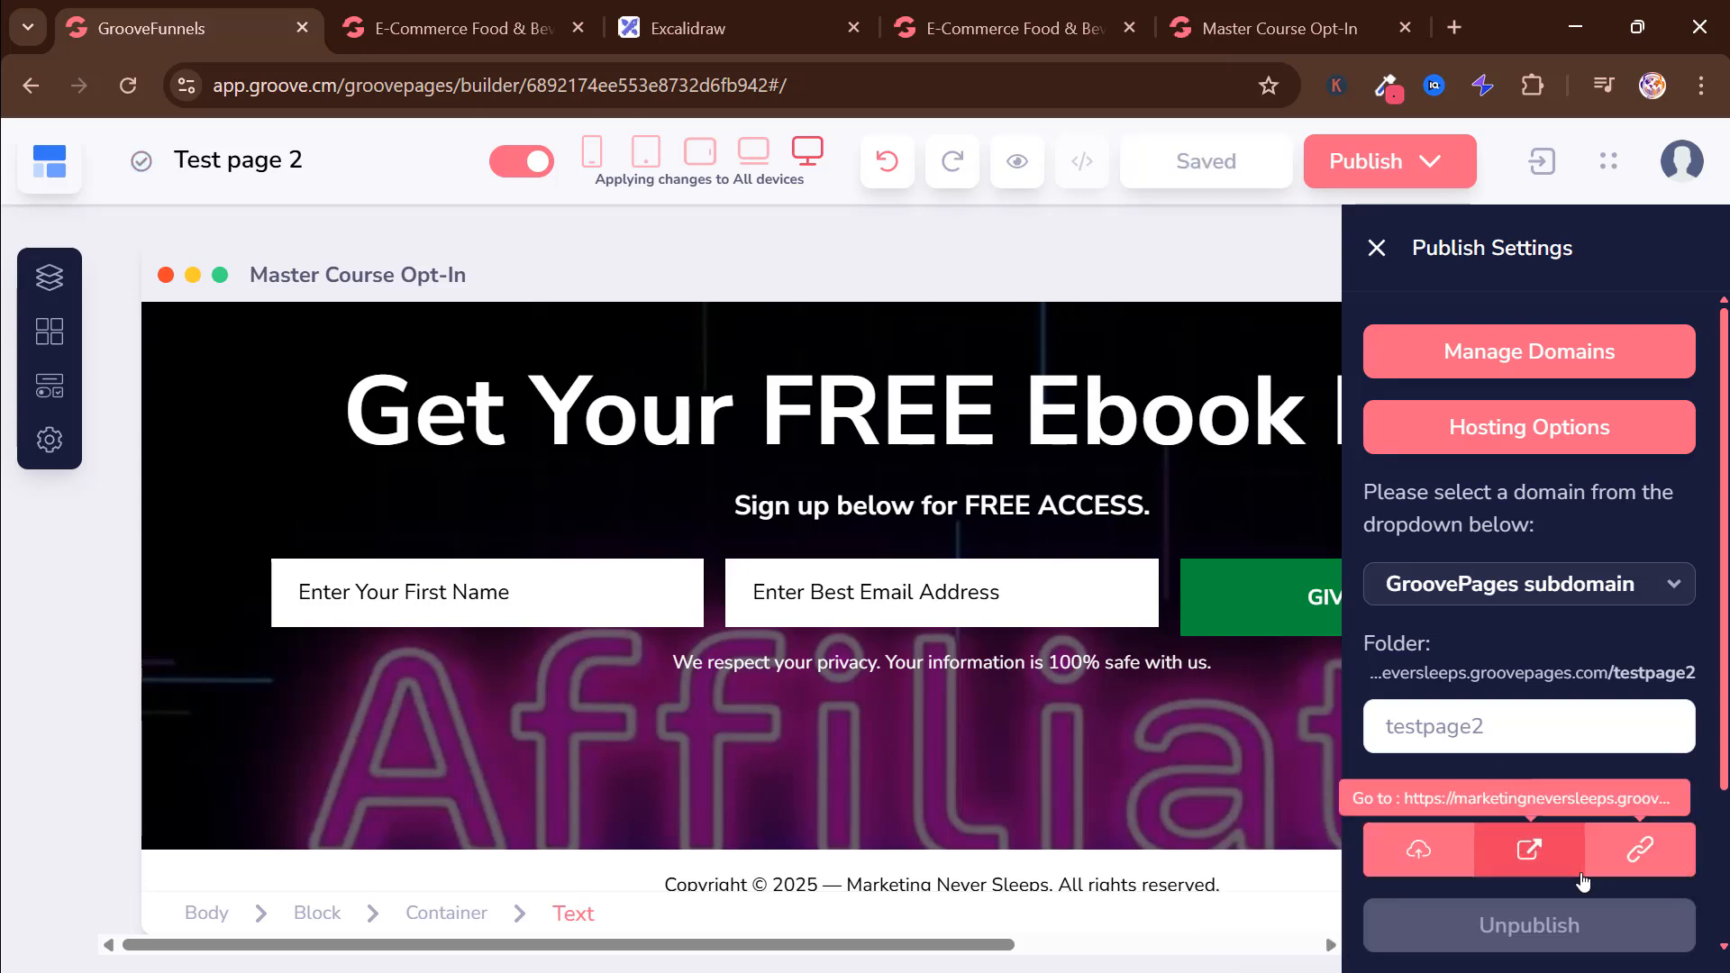
left_click(1531, 851)
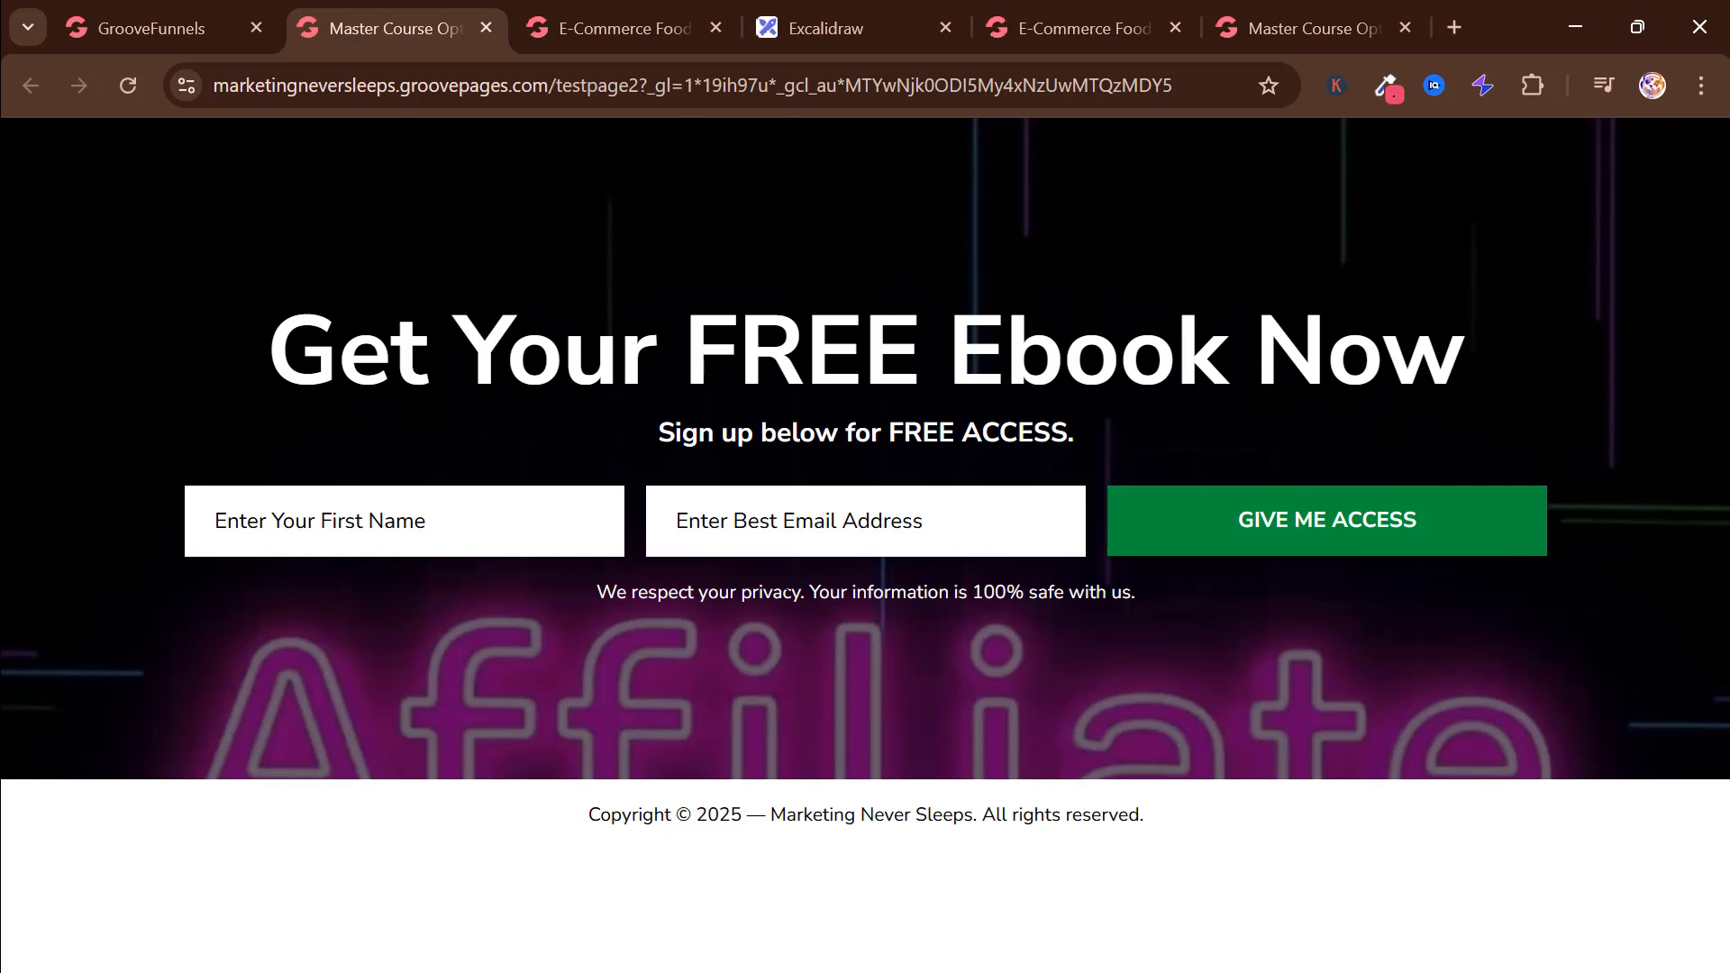
left_click(151, 28)
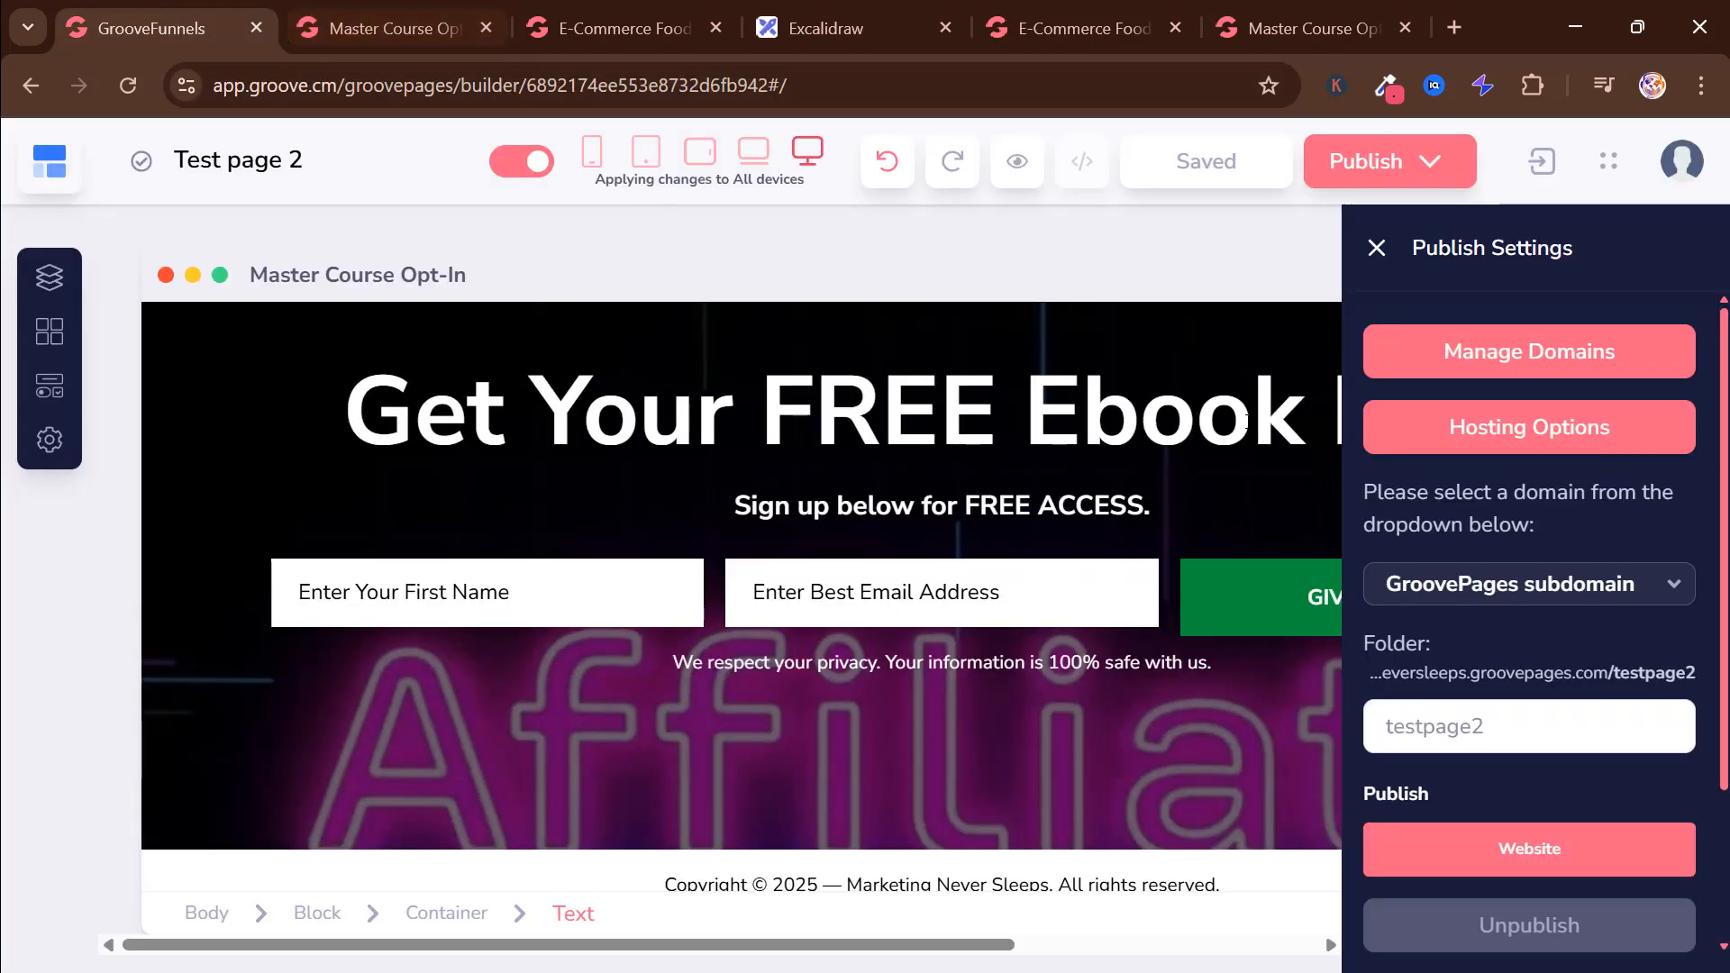